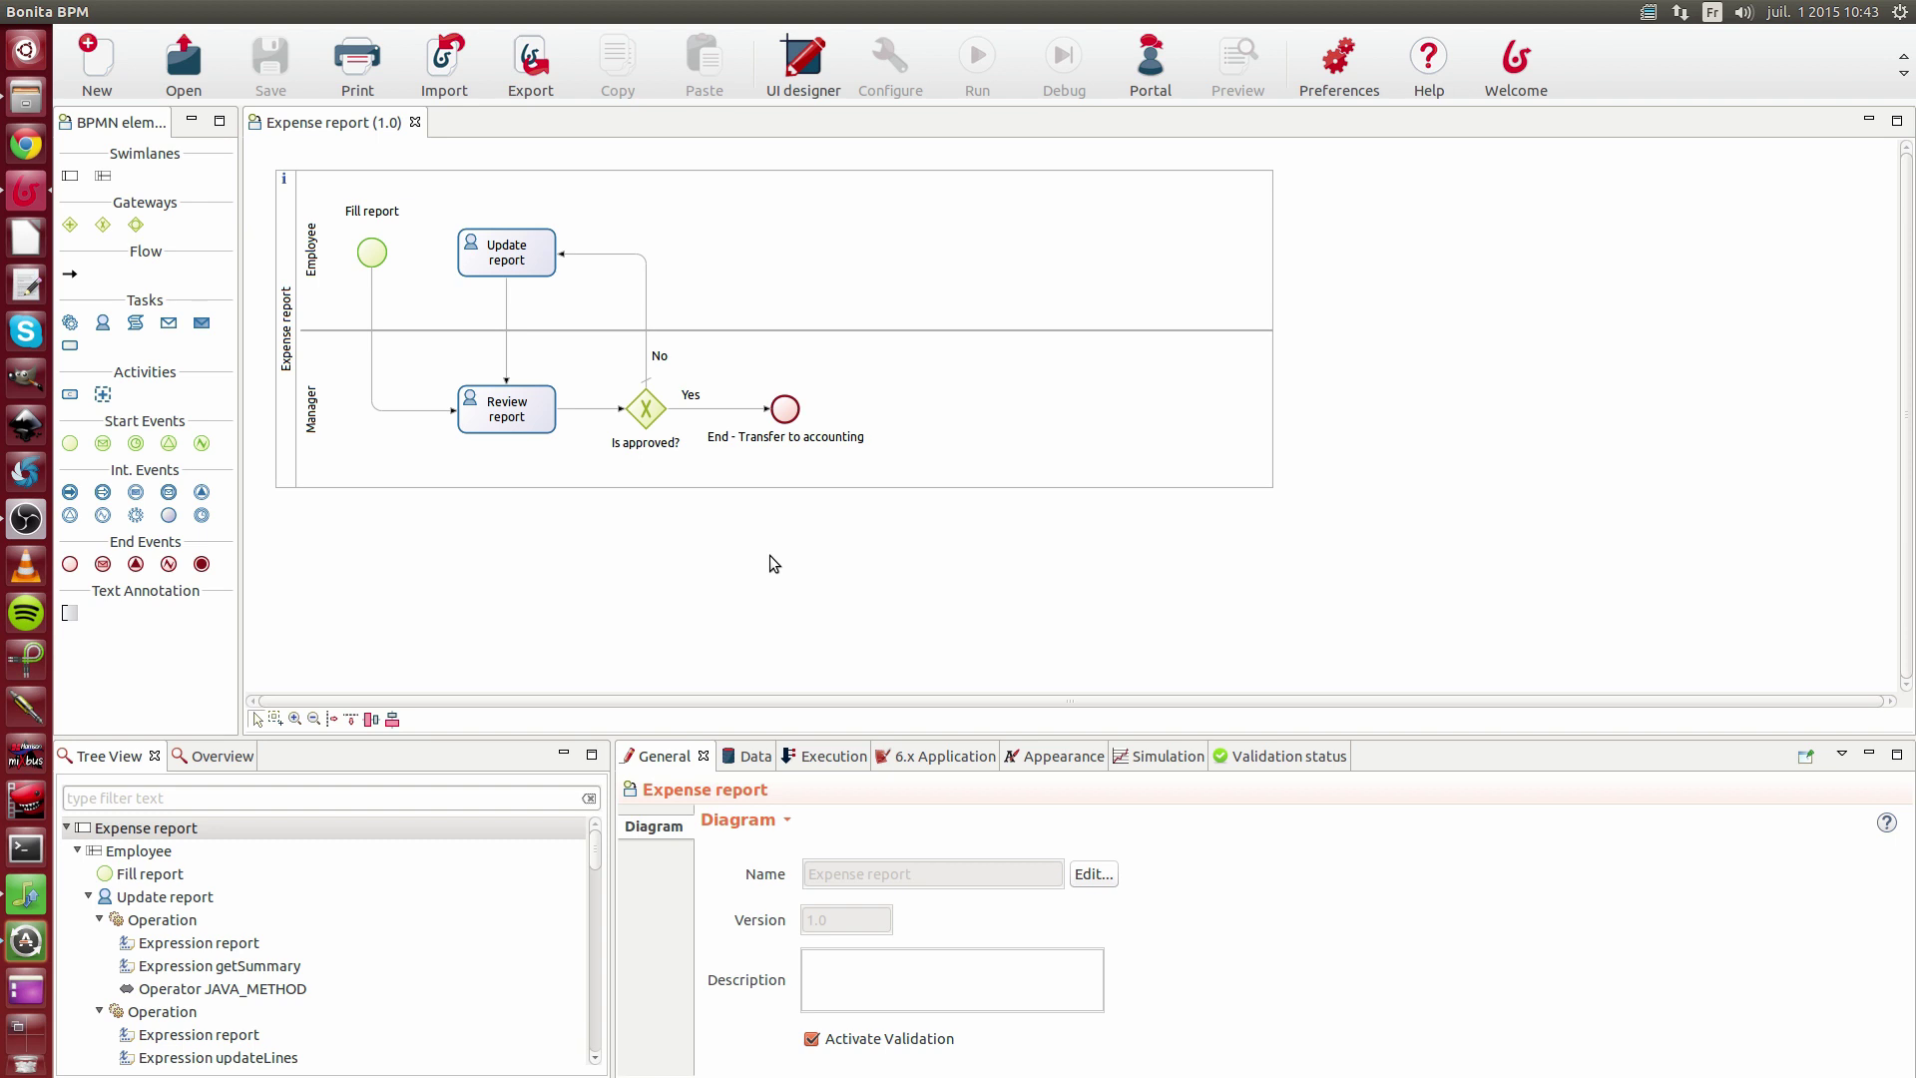
- Create a new UI Designer page named expenseReportListing and open it in the editor
left_click(822, 83)
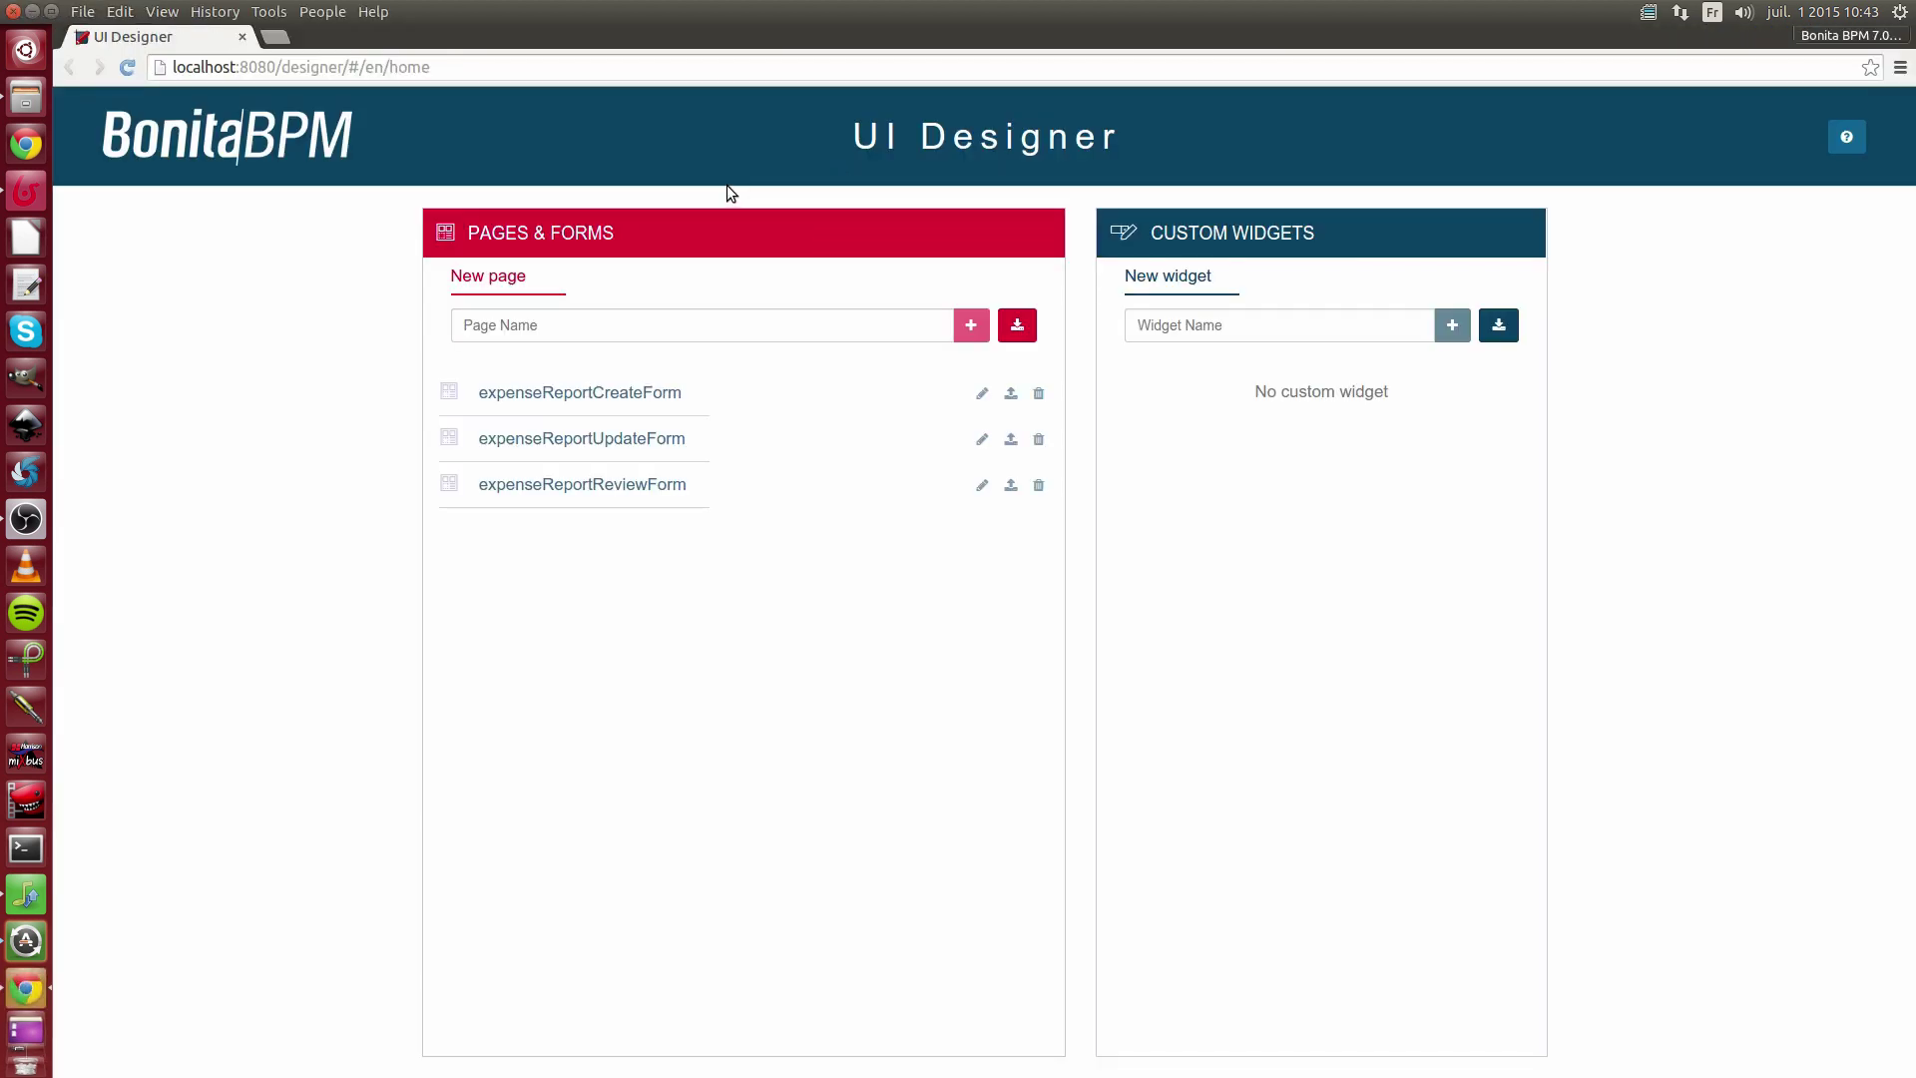
left_click(734, 332)
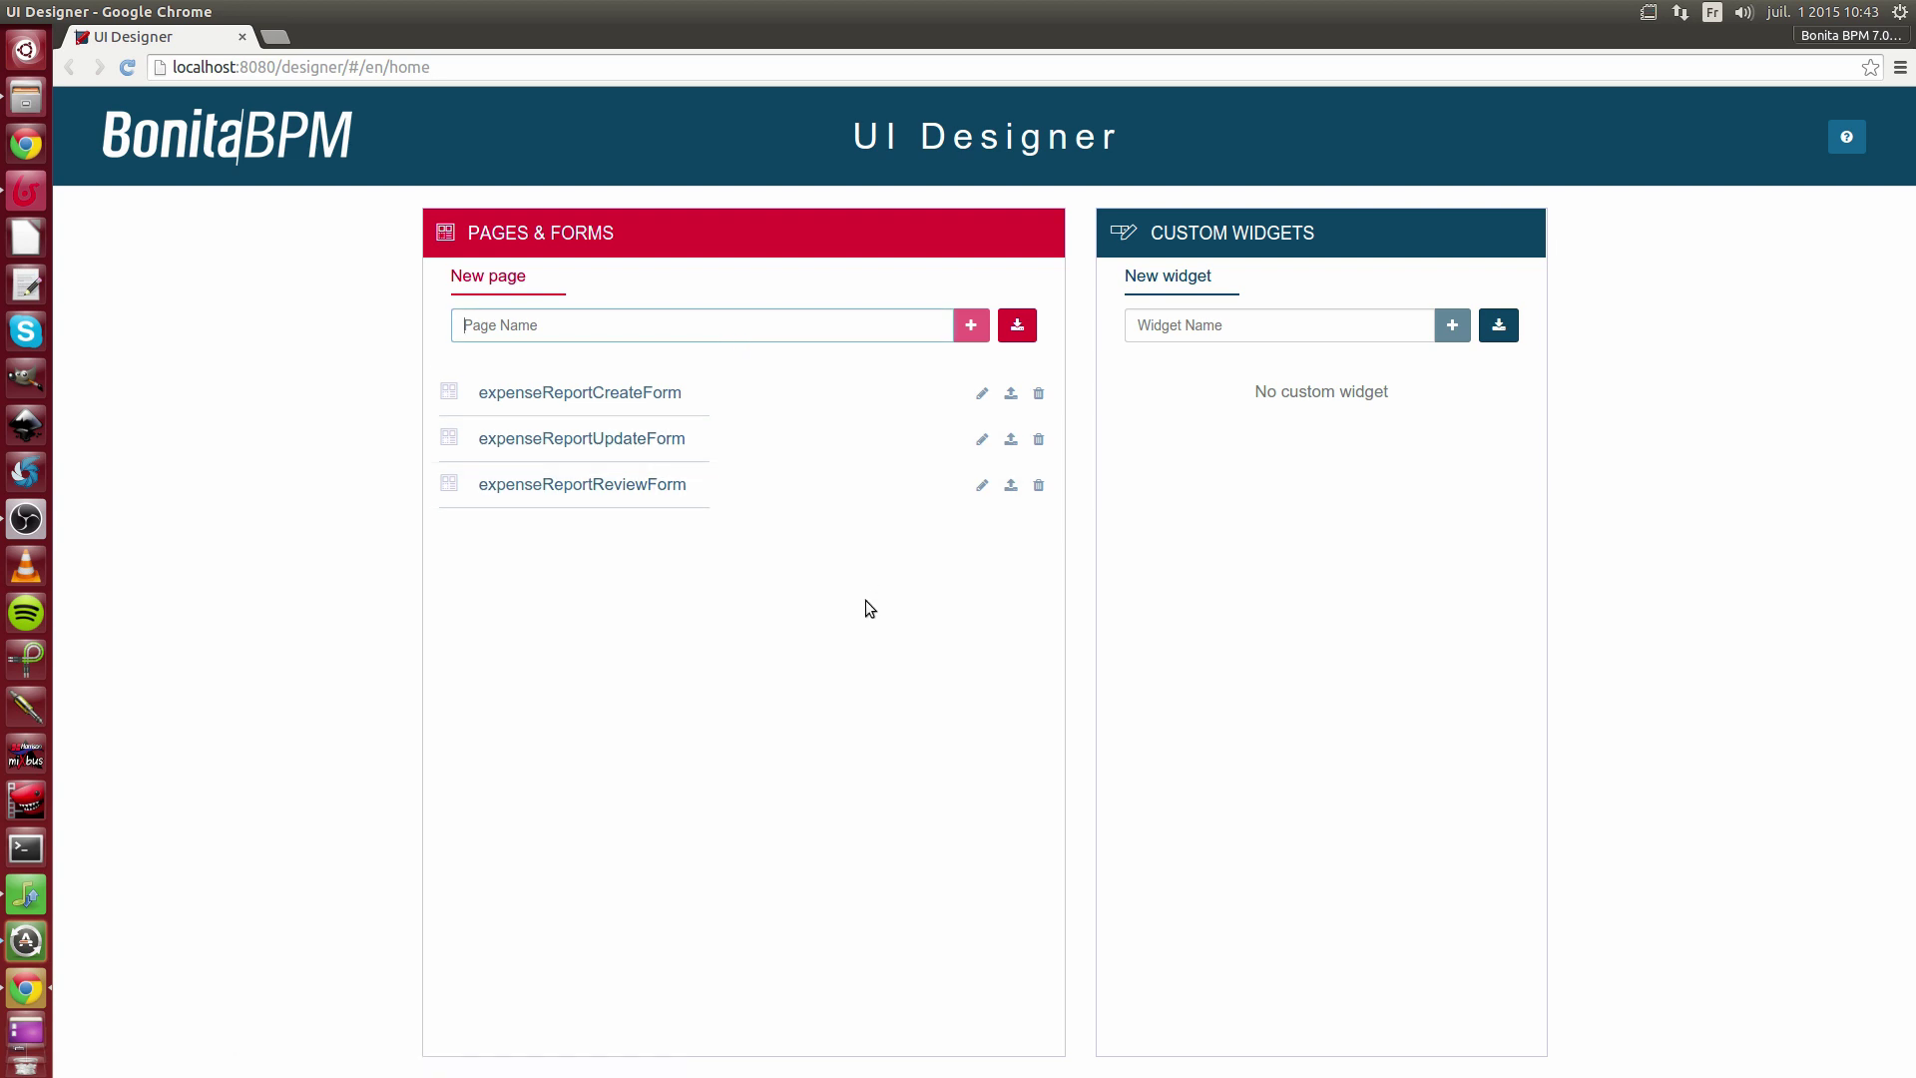
type("exp")
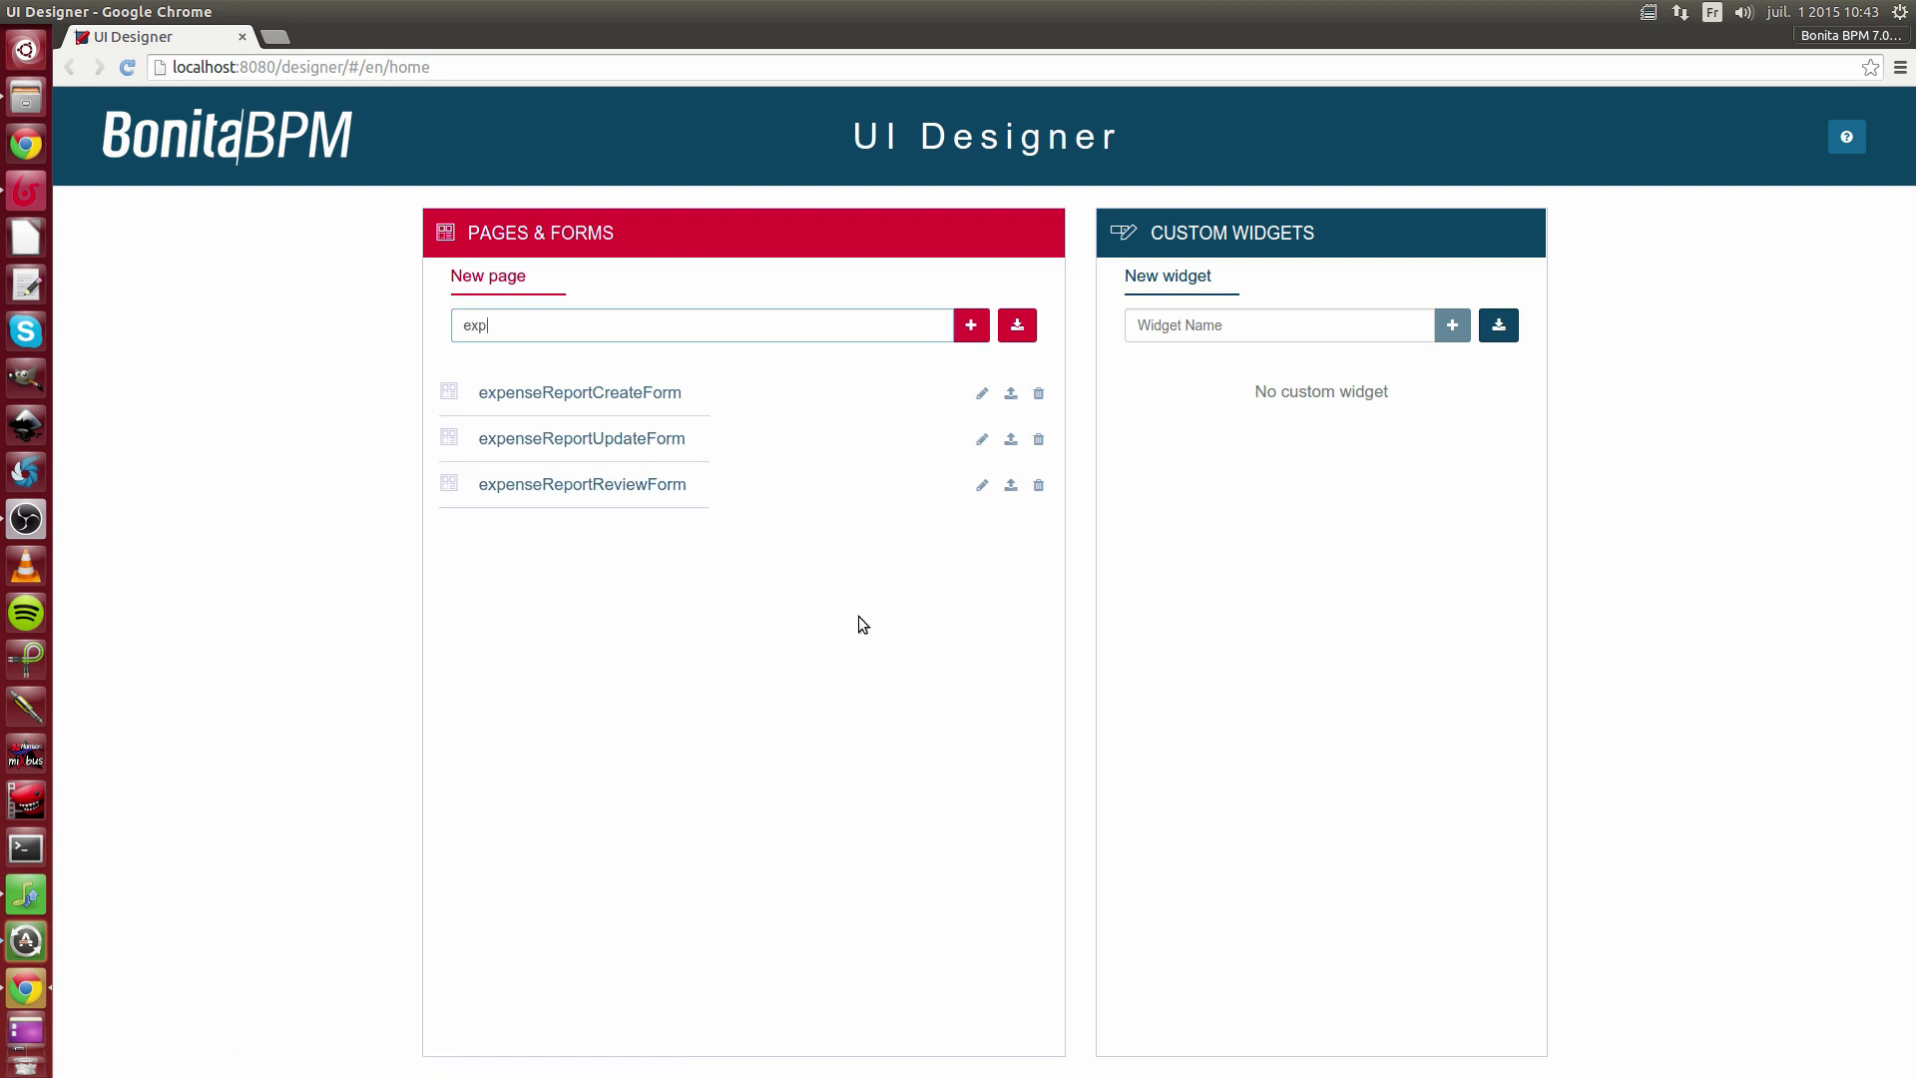
type("enseReportListing")
left_click(971, 324)
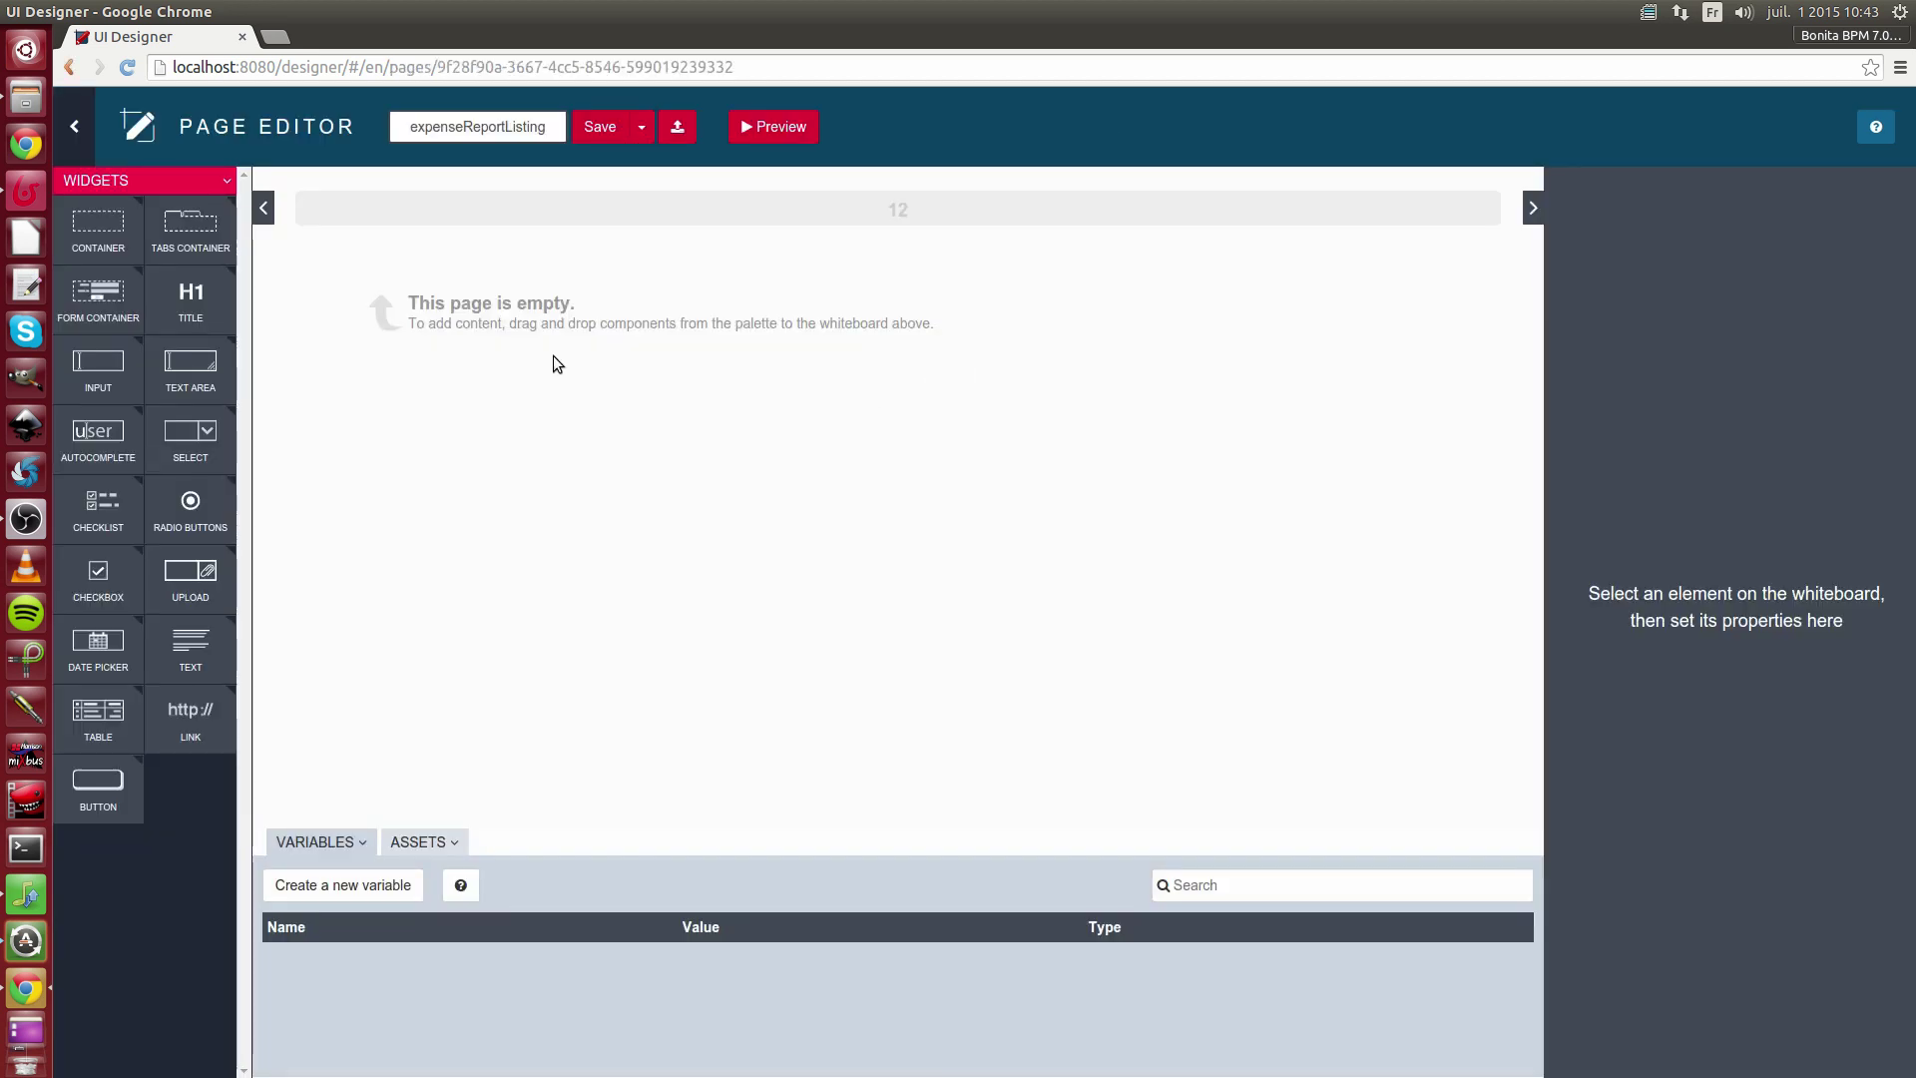
- Add a title widget at the top of the page reading 'Expense reports'
left_click_drag(191, 291, 399, 205)
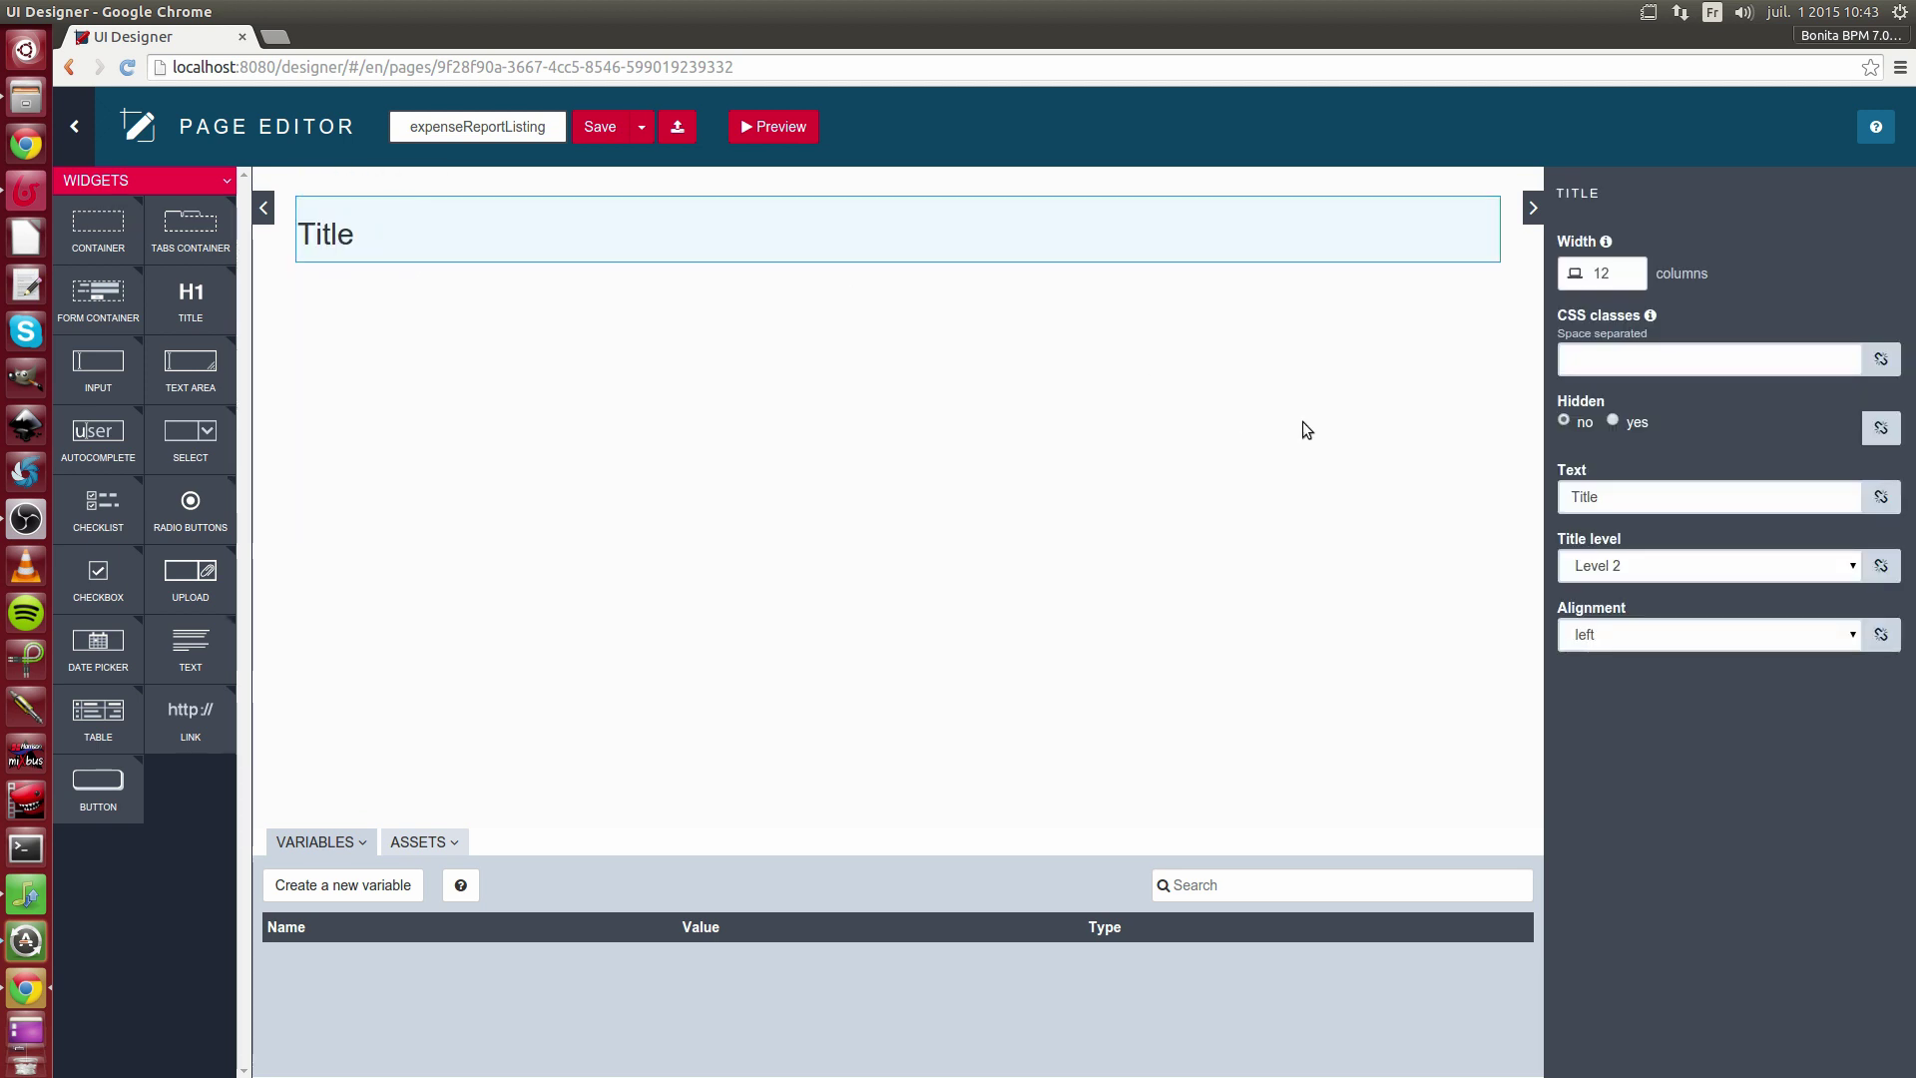
double_click(1641, 496)
type("E")
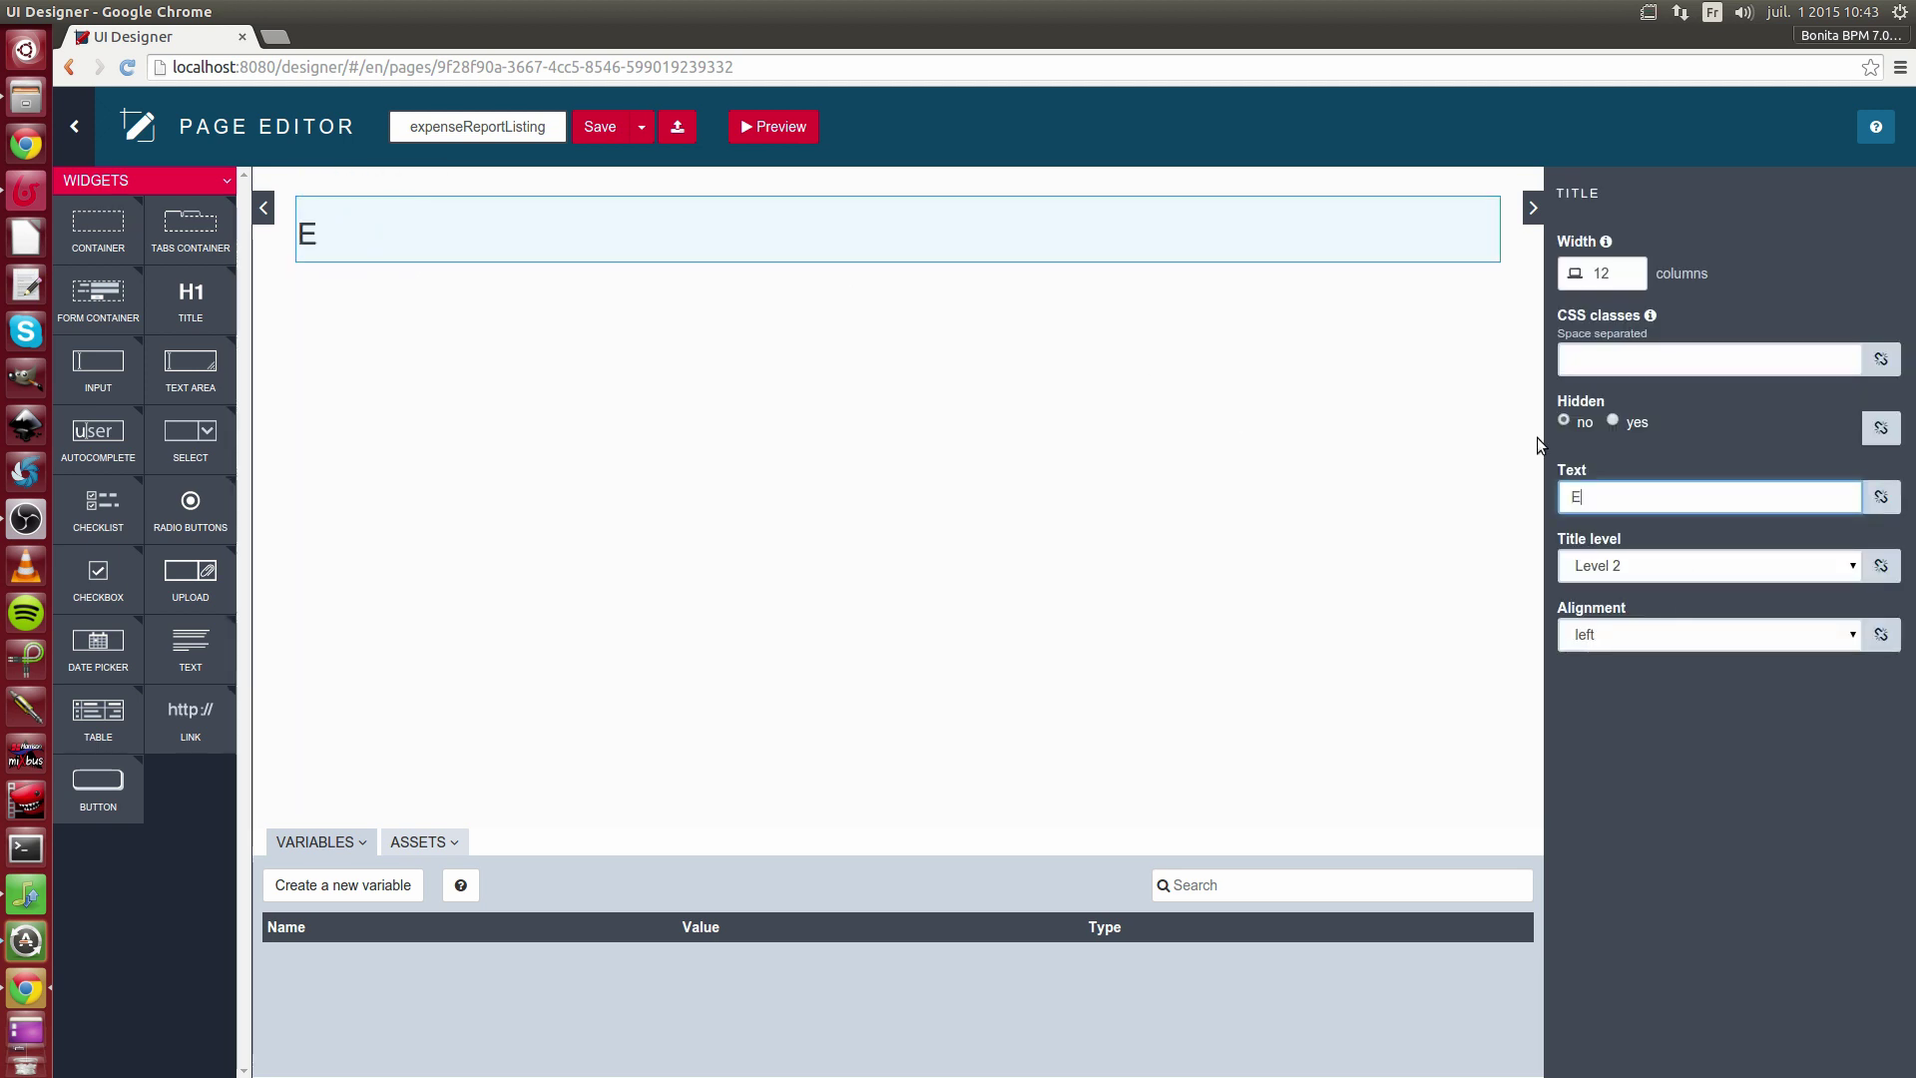
type("xpe")
key("BackSpace")
type("pense")
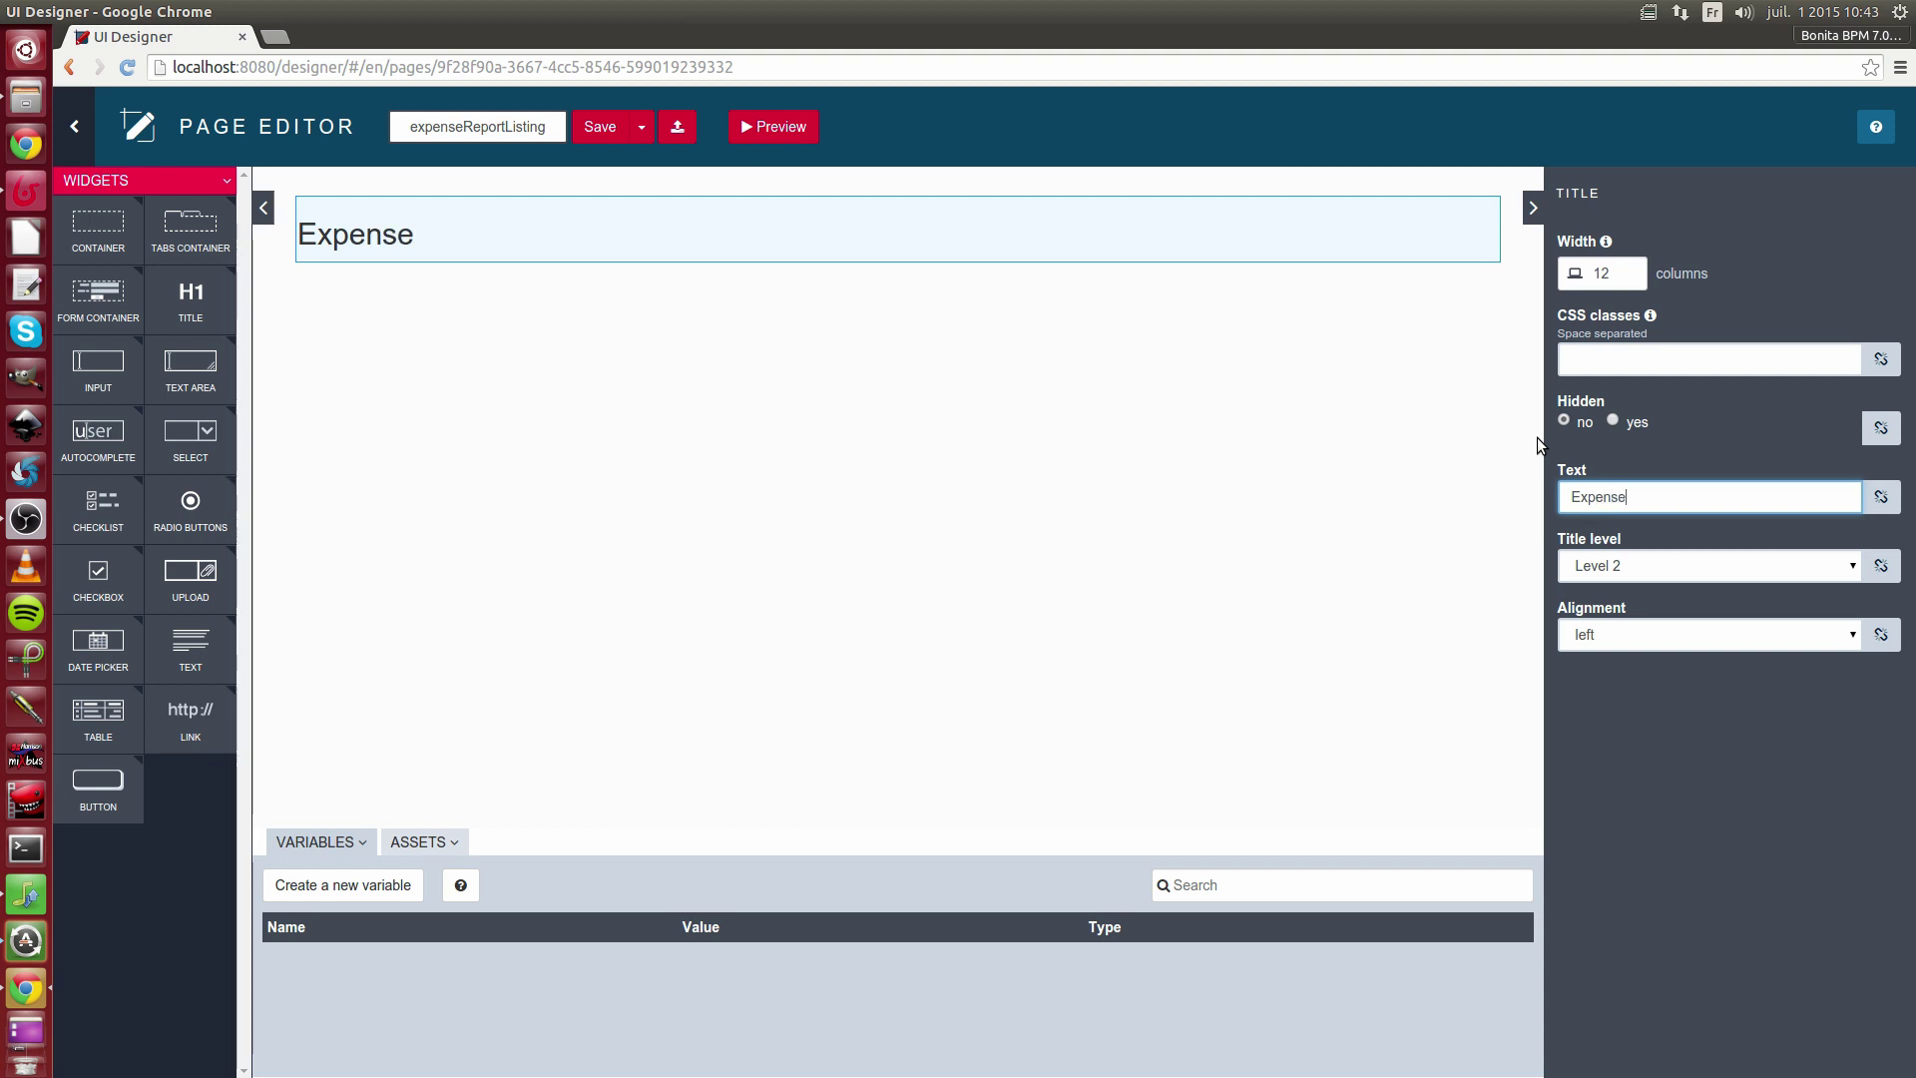
type("Report")
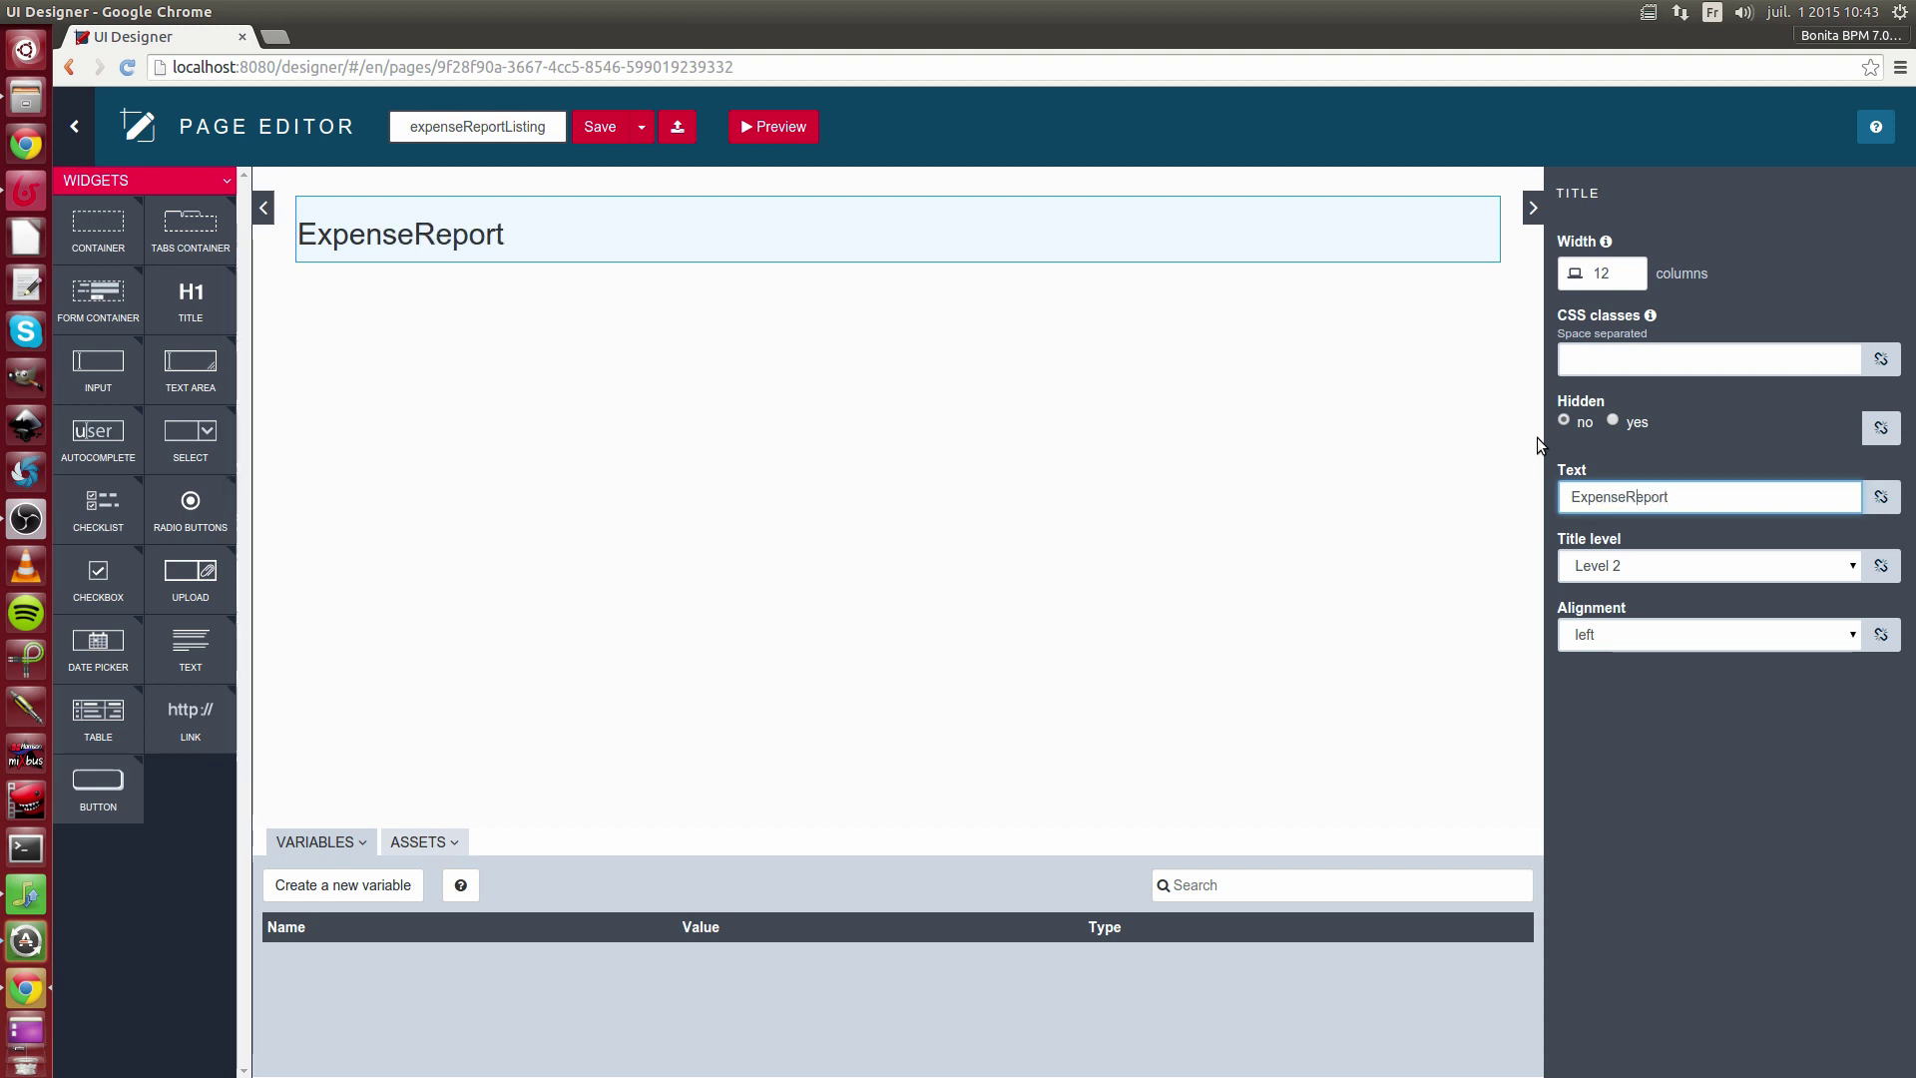
key("Delete")
type("r")
key("End")
type("s")
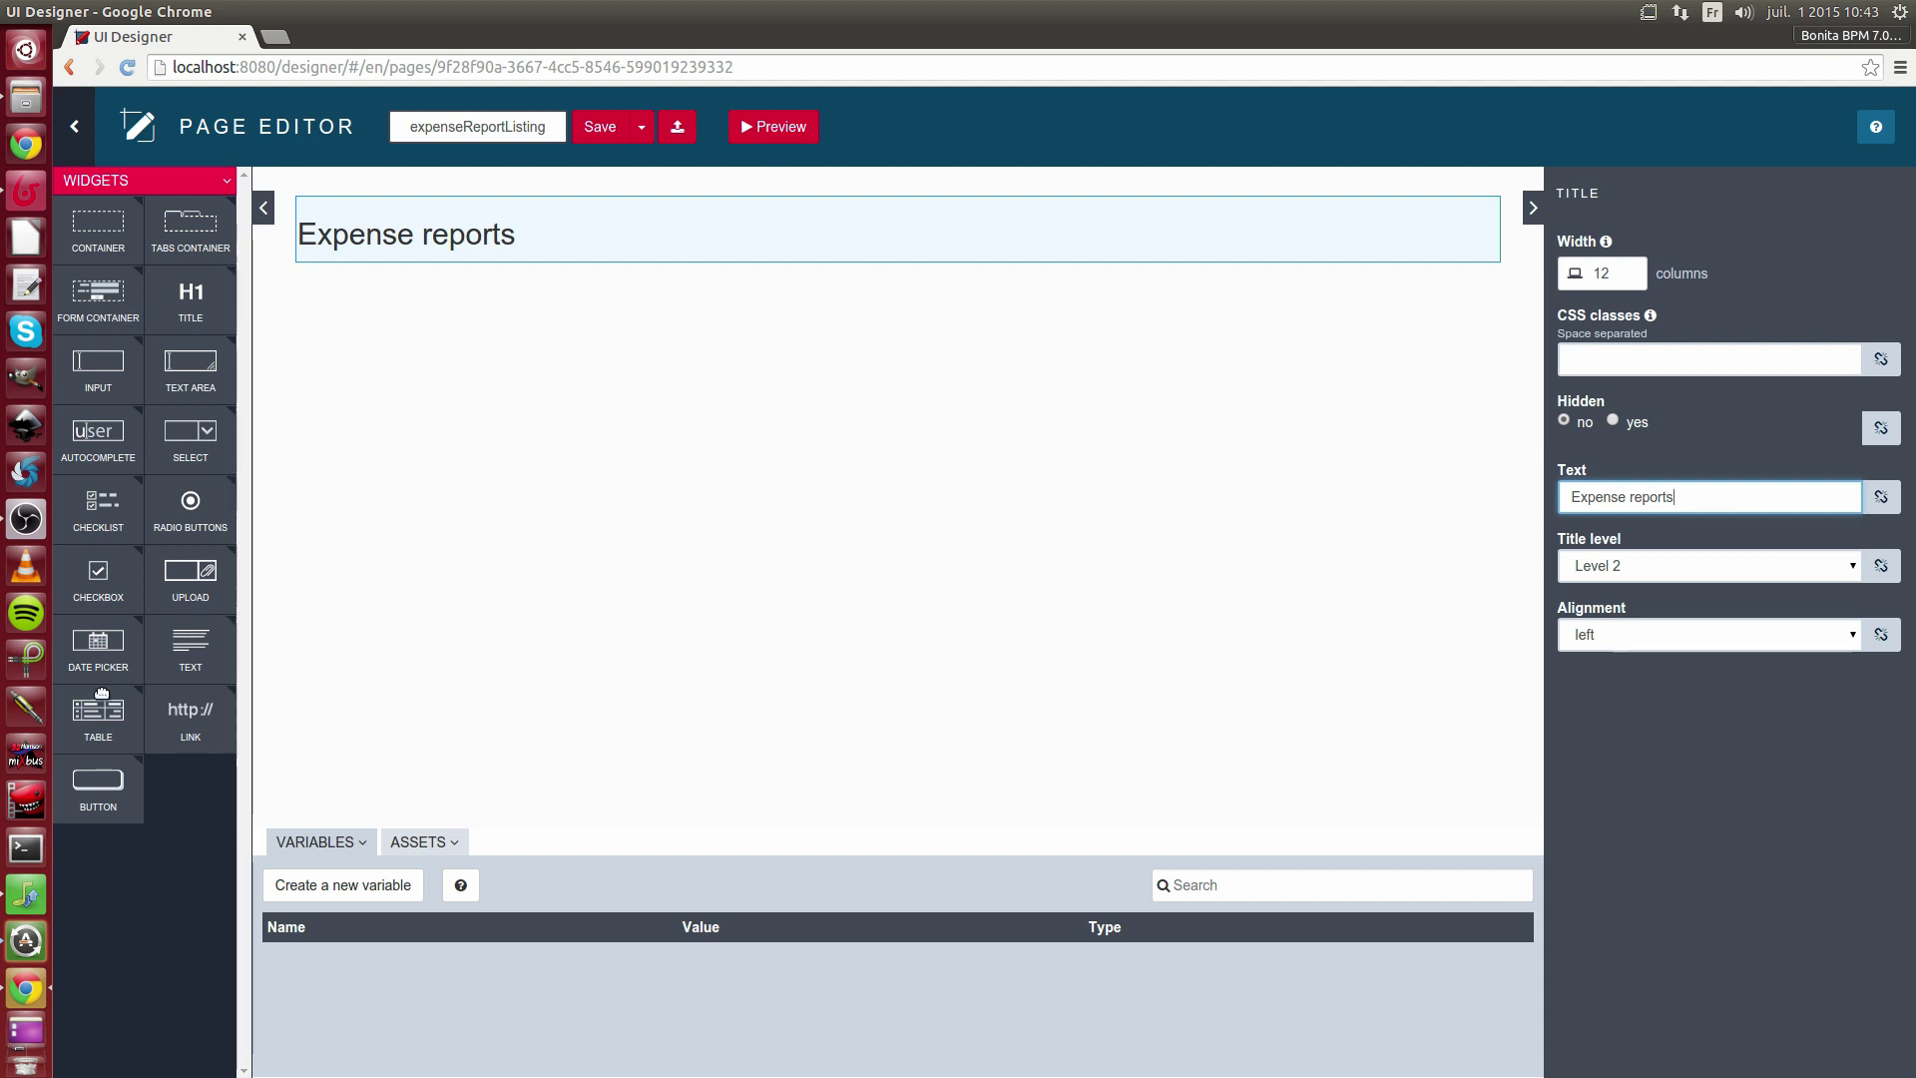
- Place a table widget with Id, Name, Description, Date headers beneath the title
left_click_drag(102, 692, 507, 289)
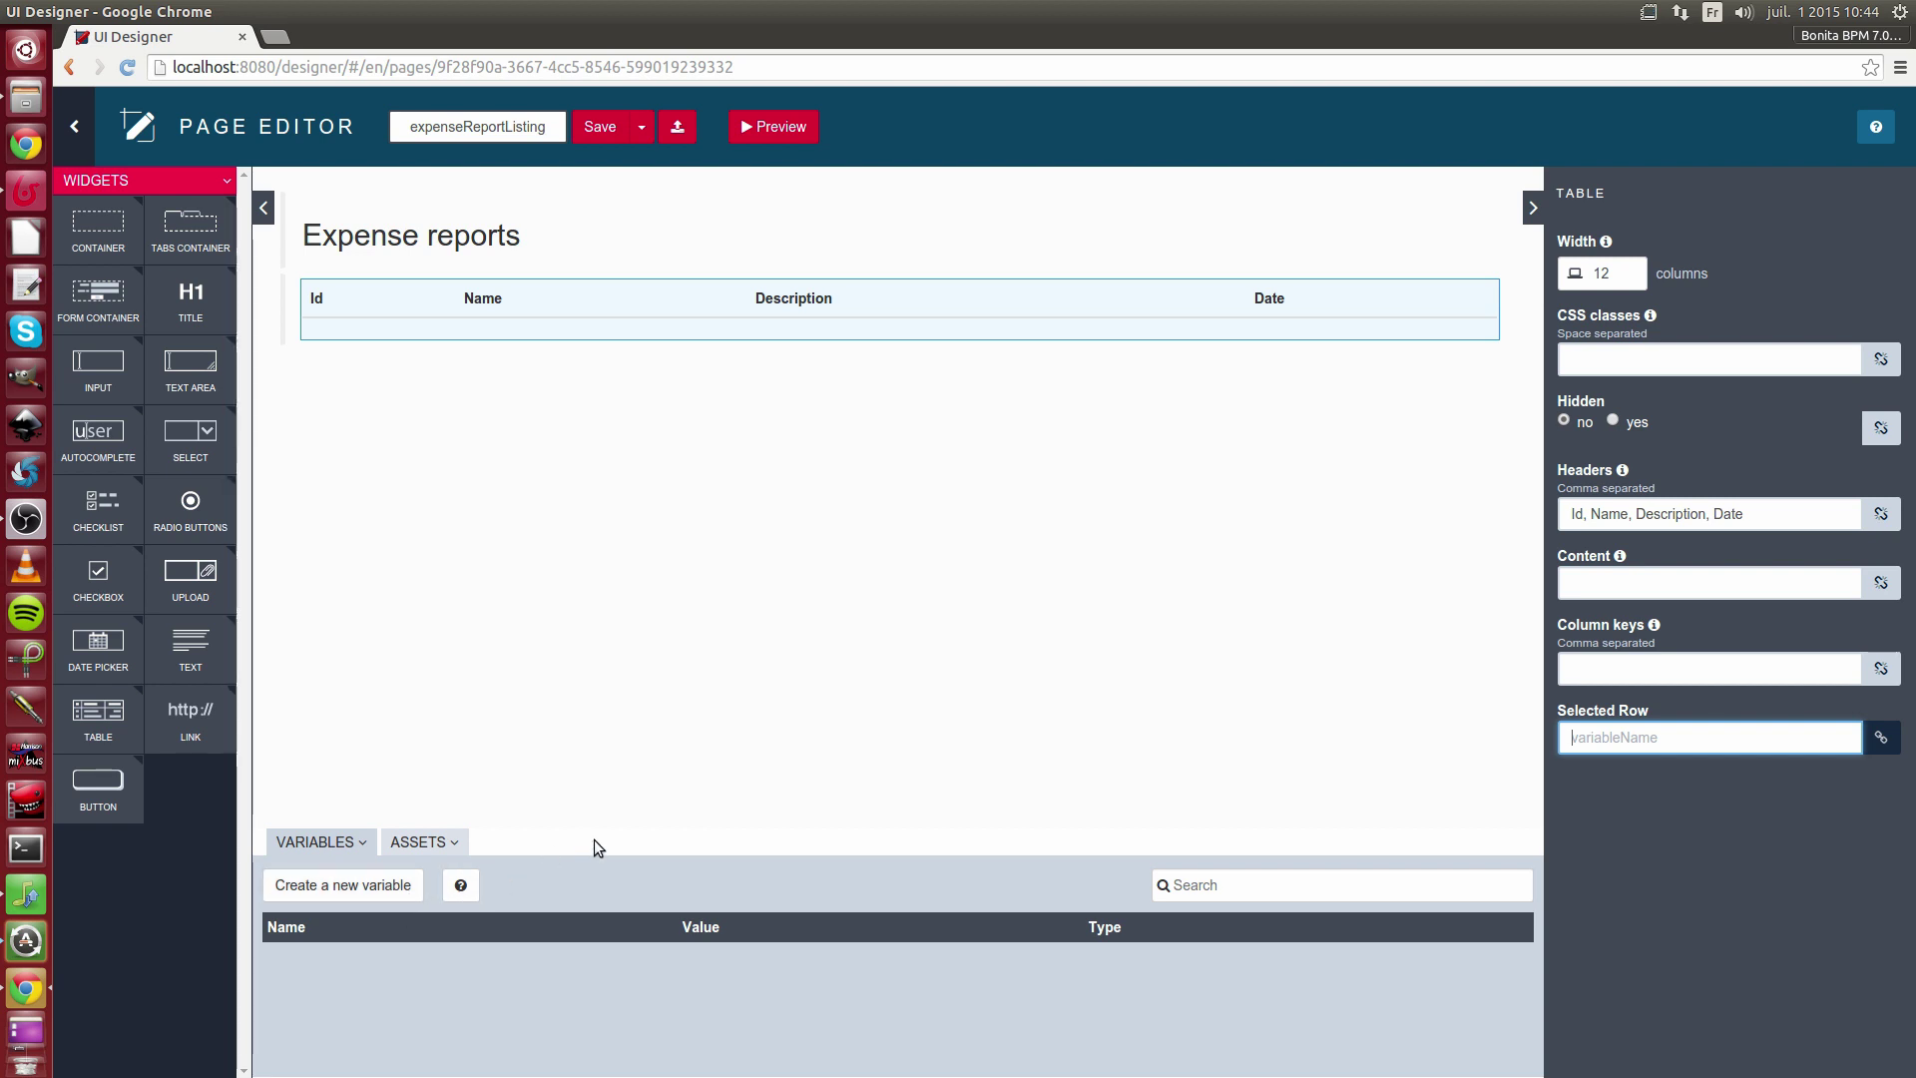
left_click(391, 888)
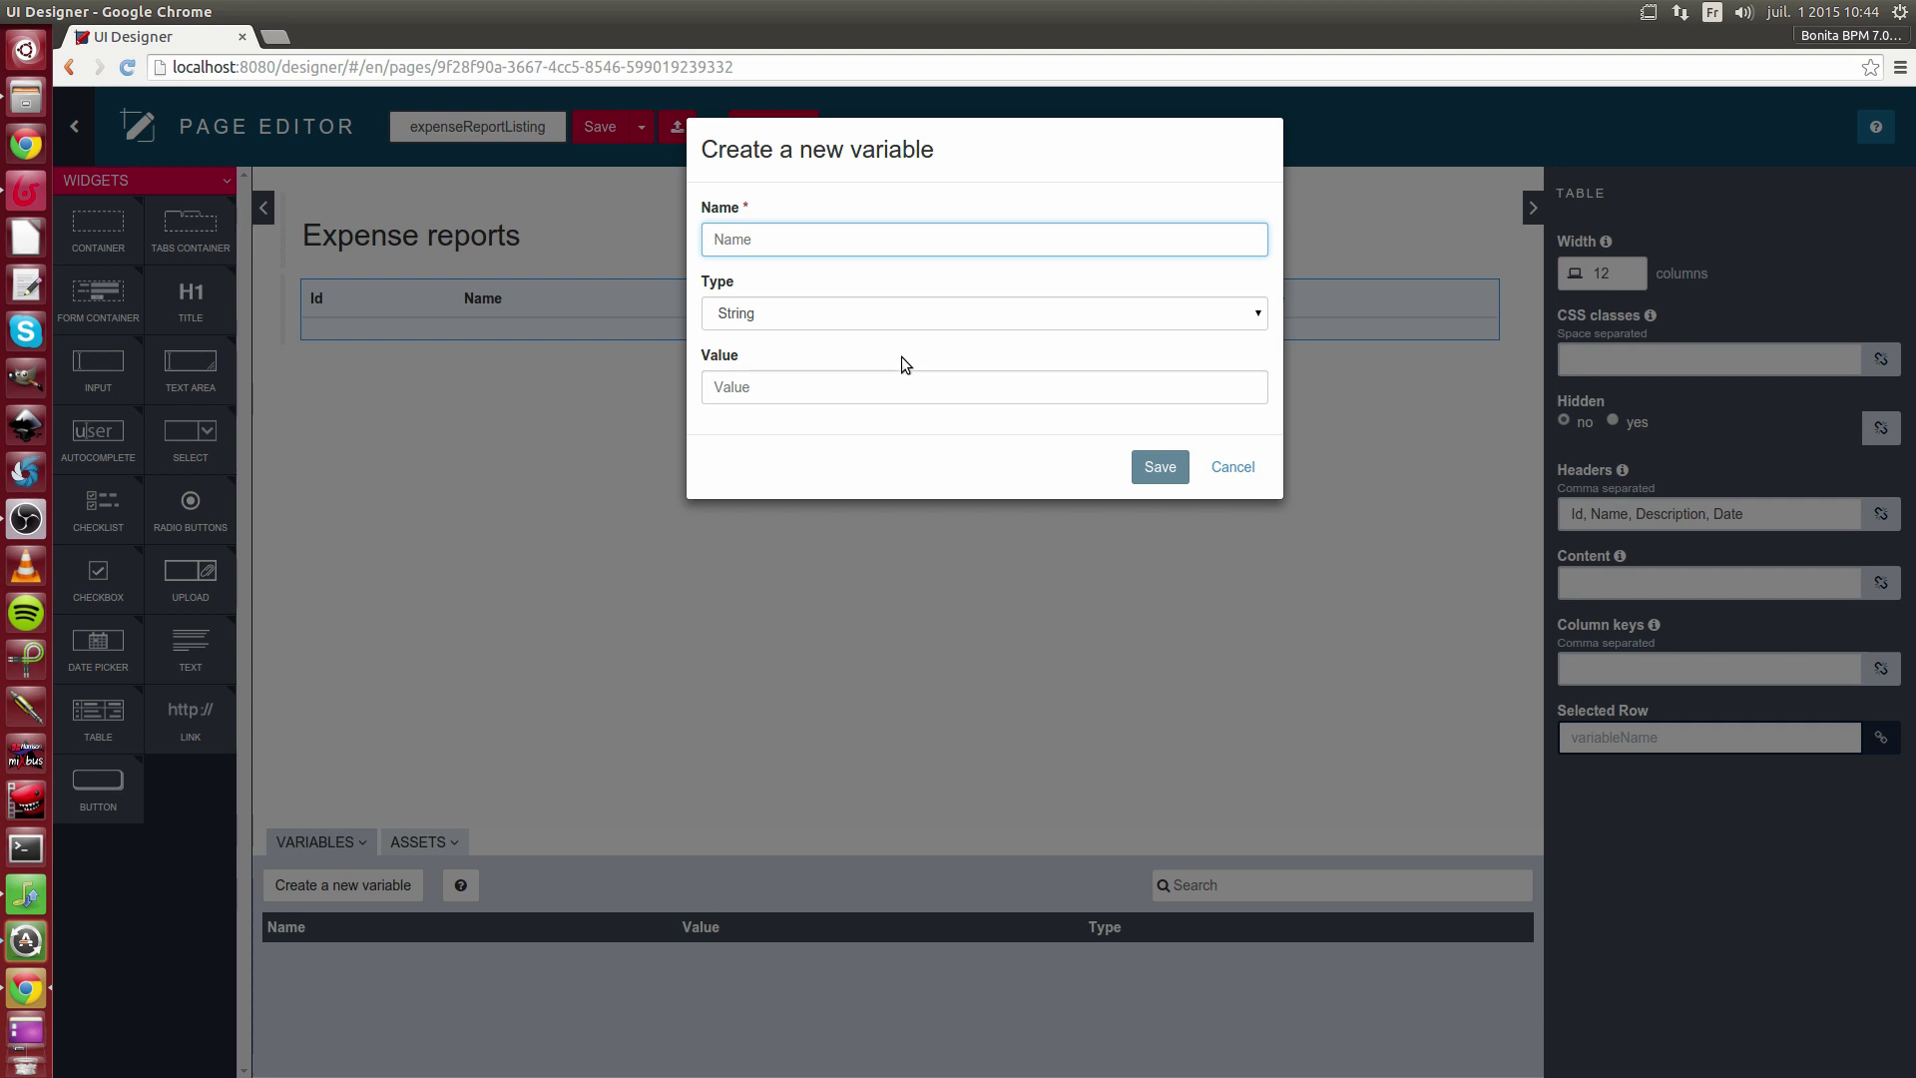
- Name the variable expenseReports, make it External API, and begin its URL with ../API/bdm
type("ex")
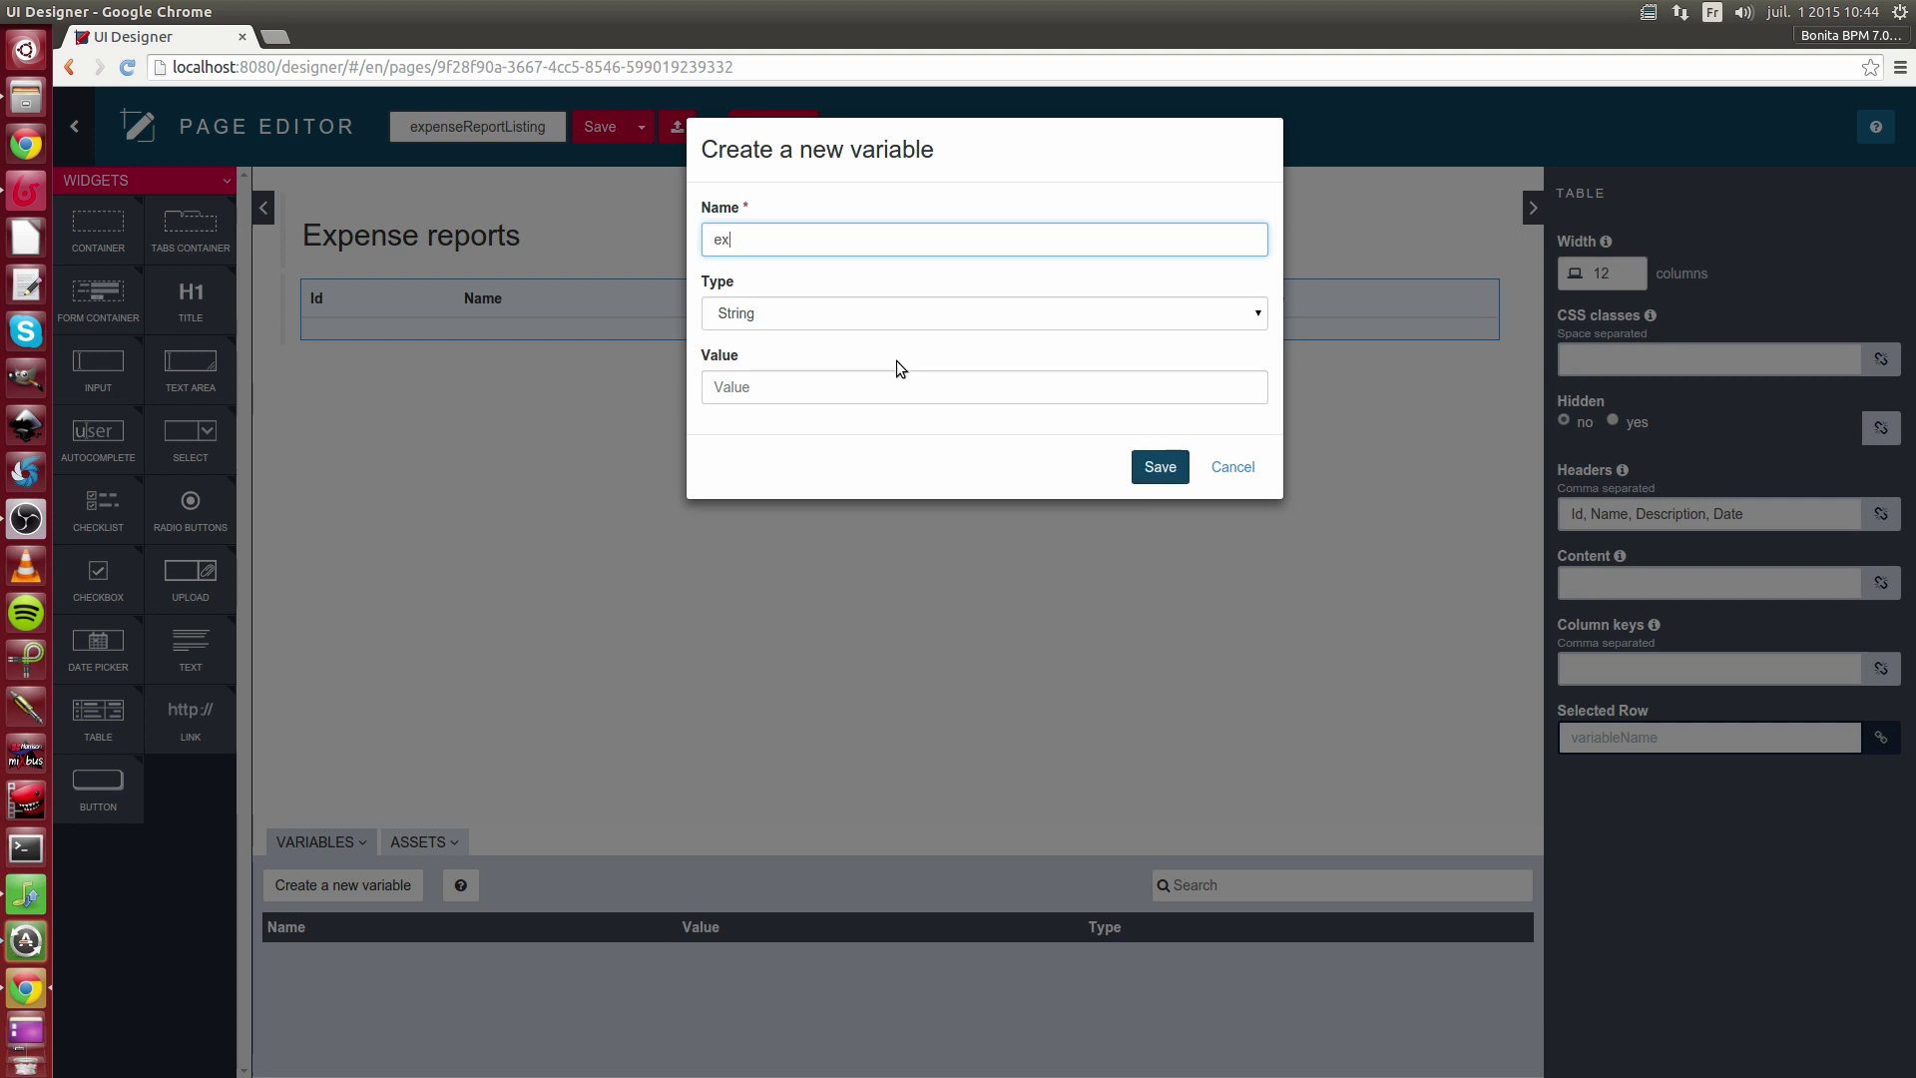
type("penseReports")
left_click(864, 326)
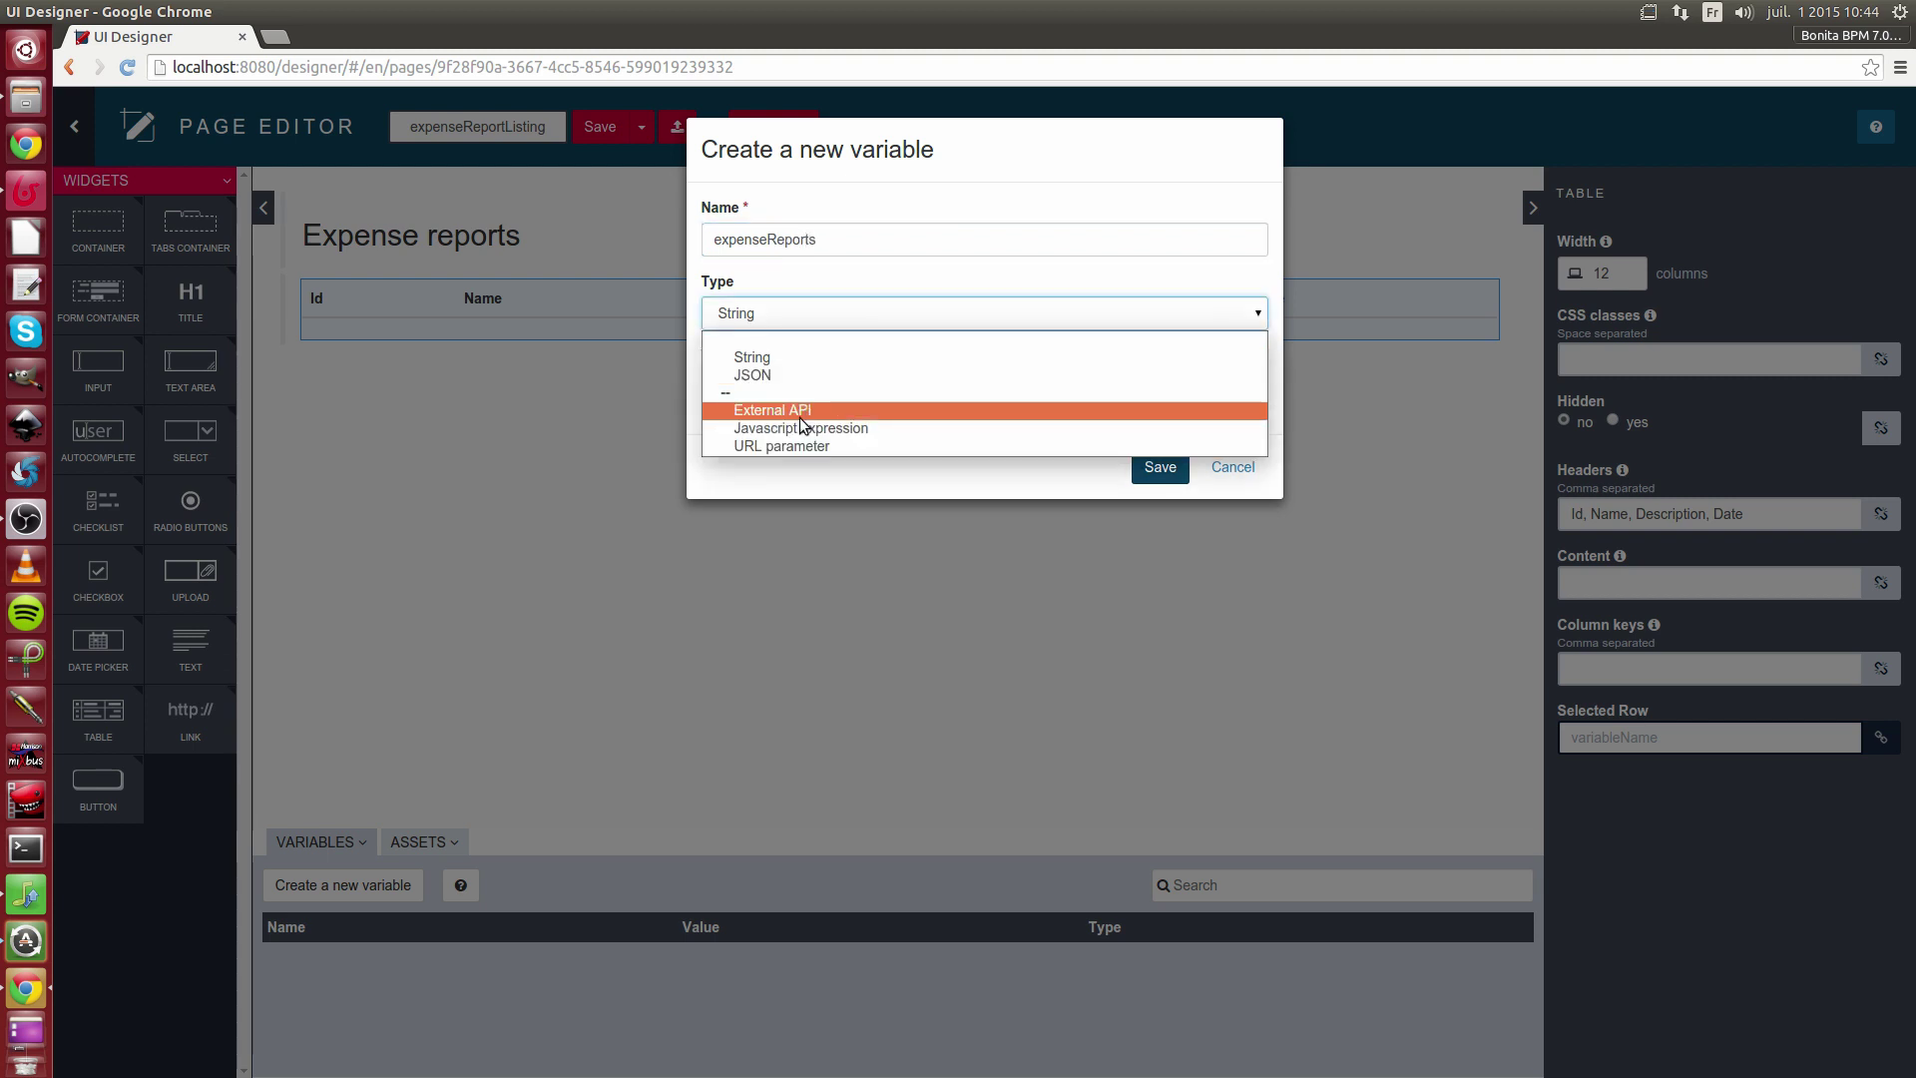
left_click(799, 417)
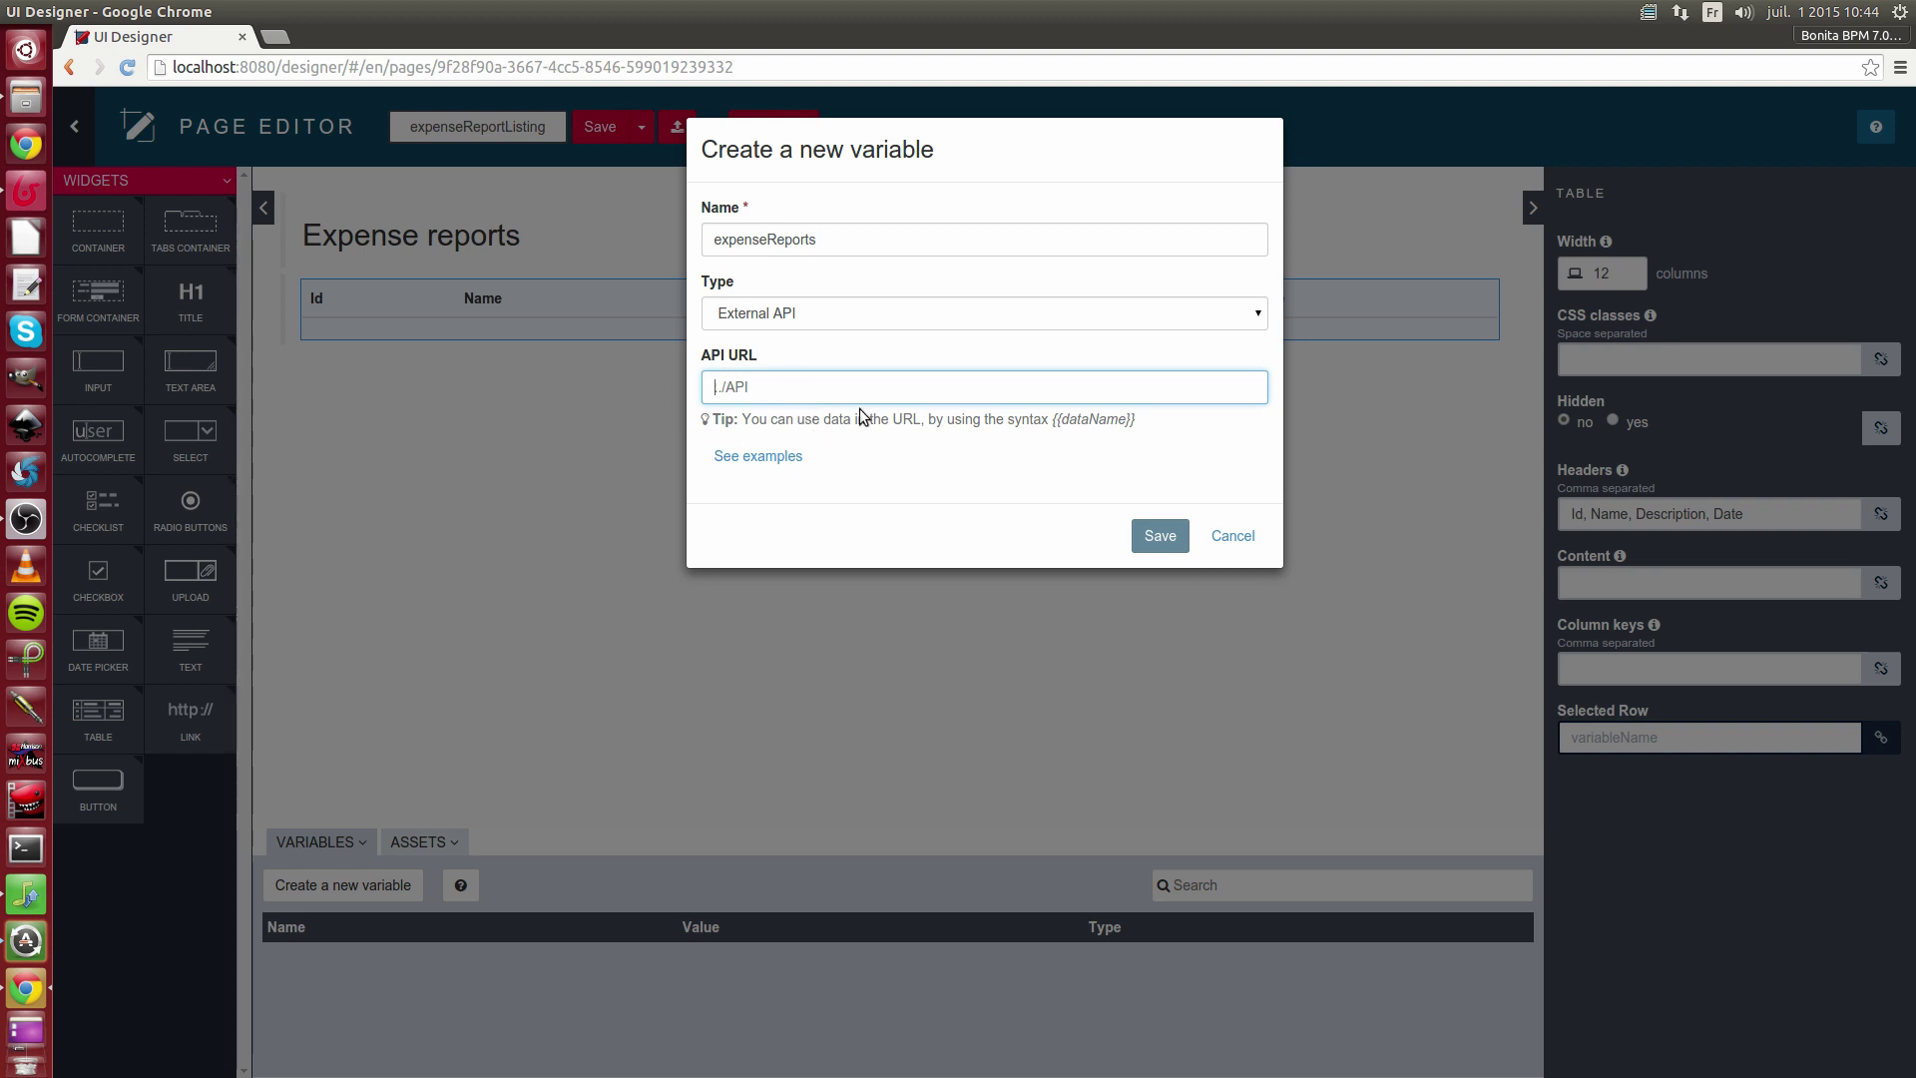
type("../AOU")
key("BackSpace")
key("BackSpace")
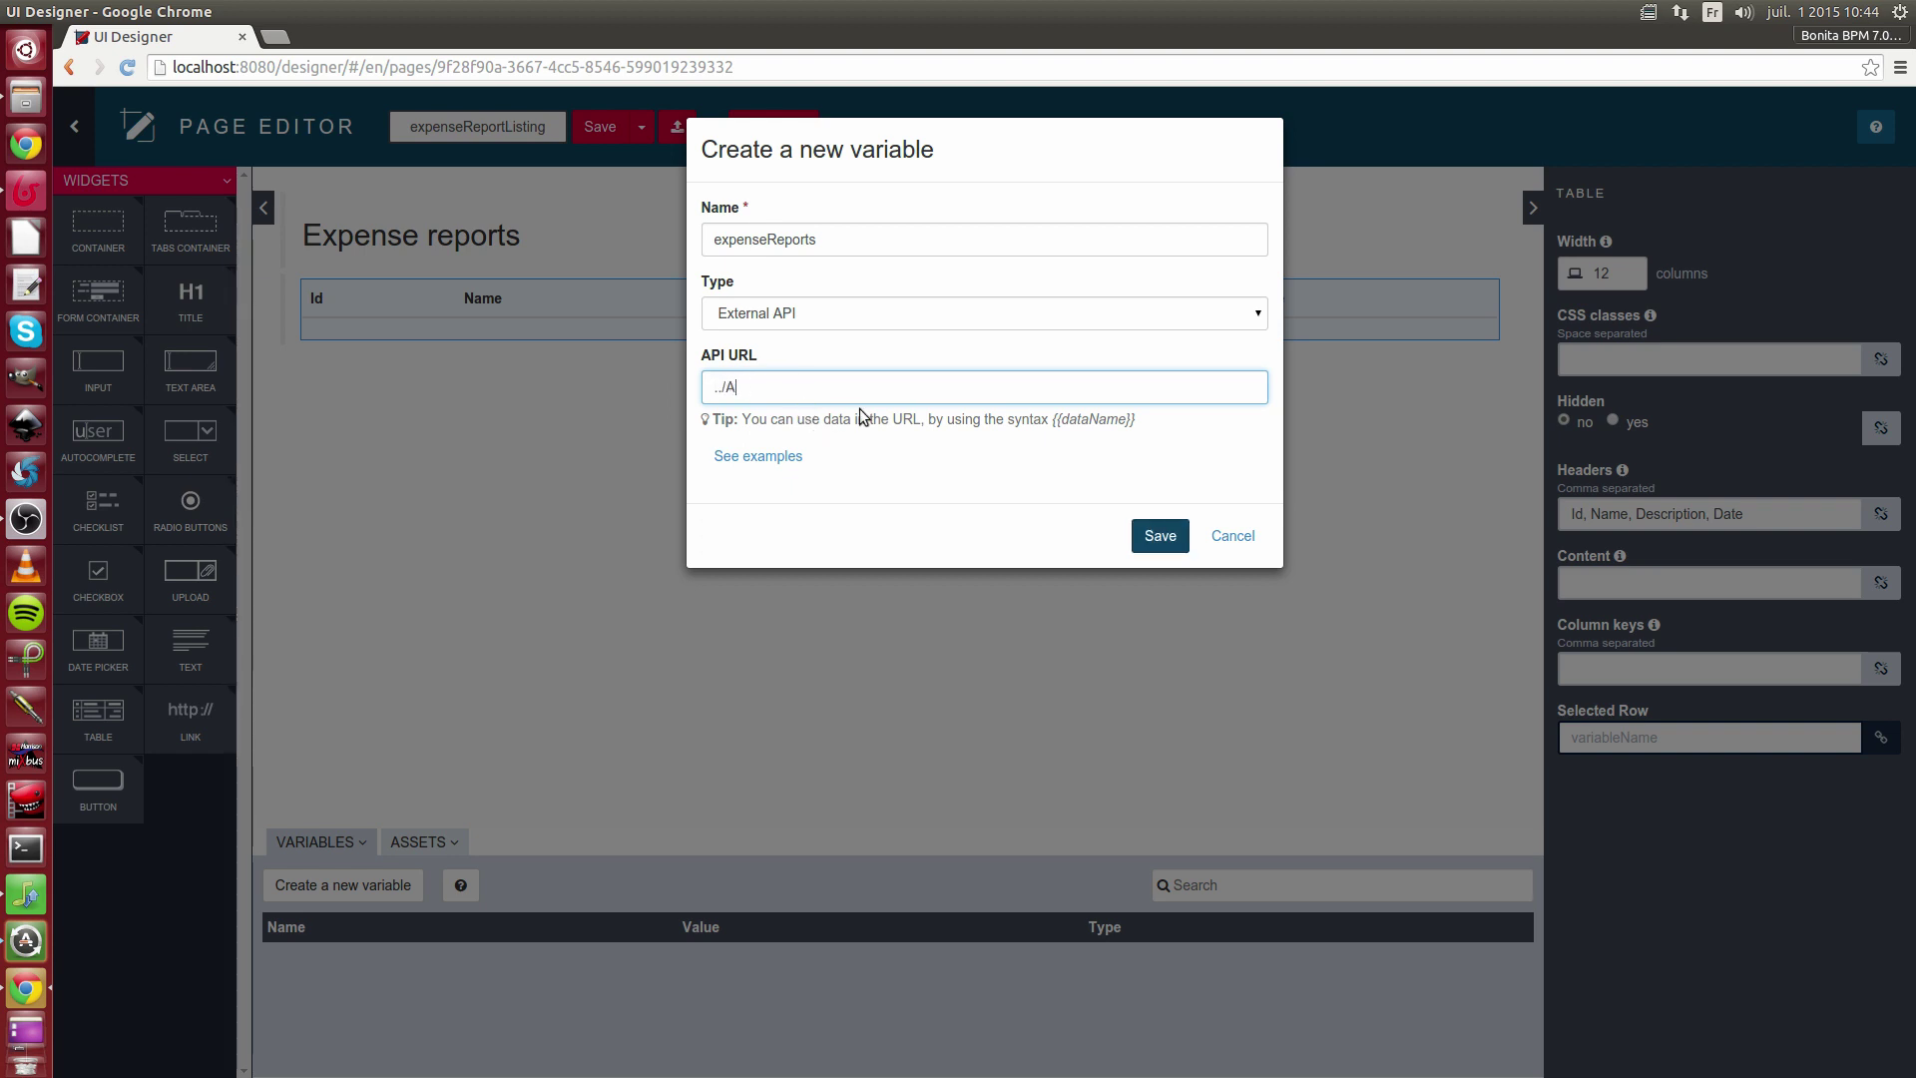
type("PI/bdm/")
- In Studio's Business Data Model manager, note ExpenseReport's package com.company.model and its default queries
key("alt+Tab")
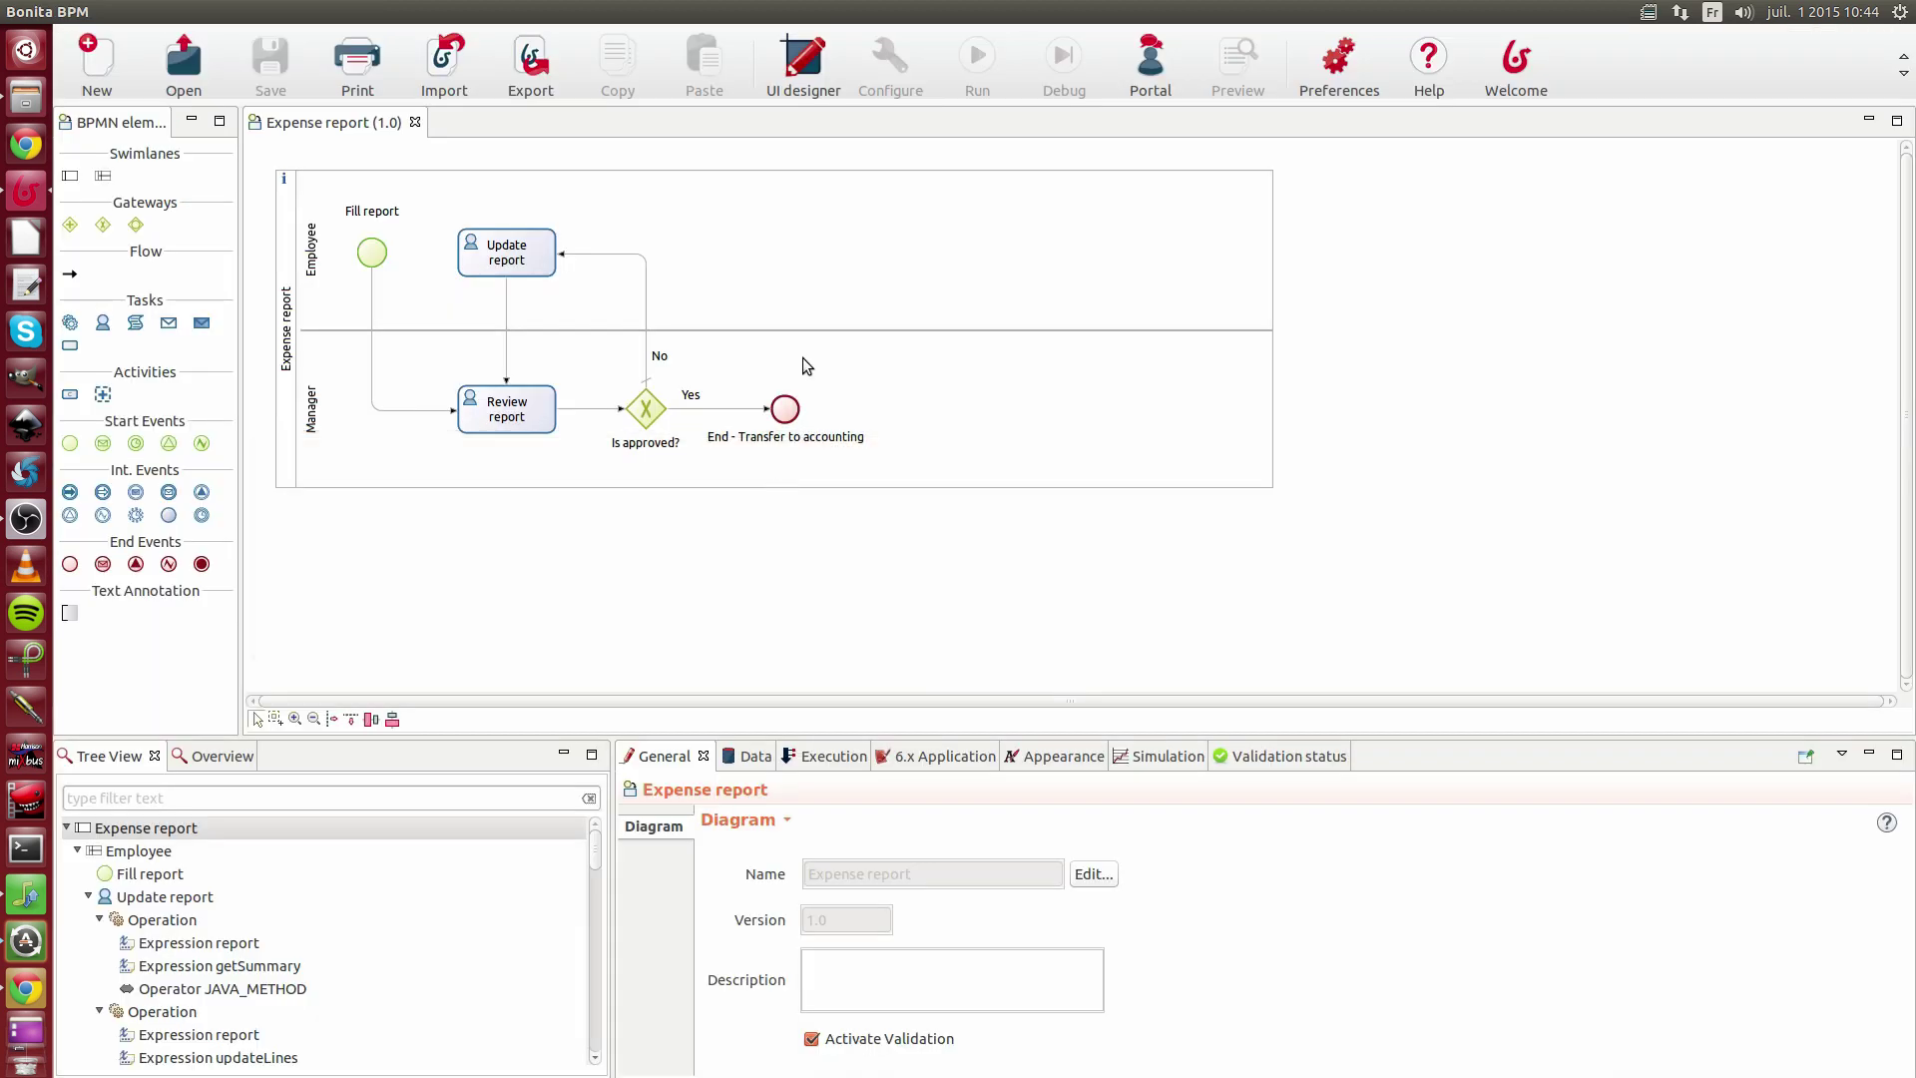
left_click(352, 20)
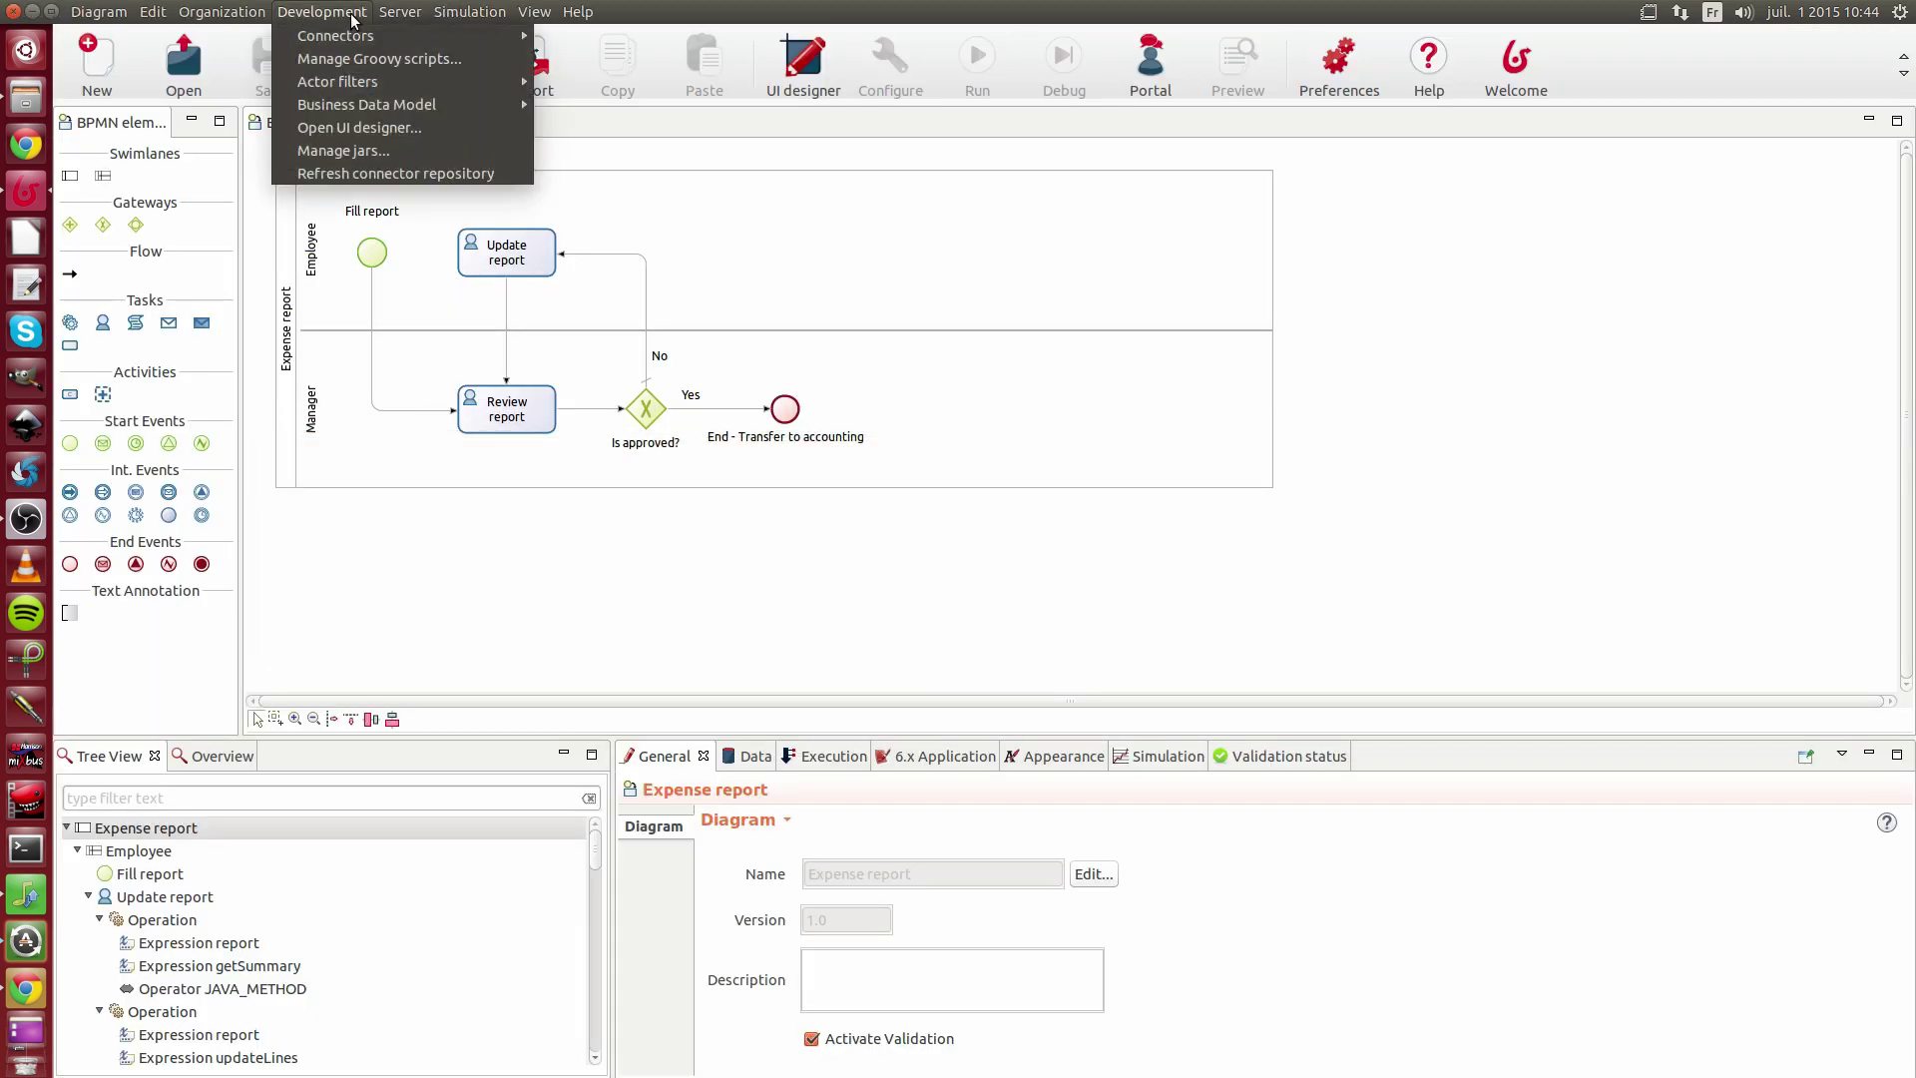
mouse_move(380, 104)
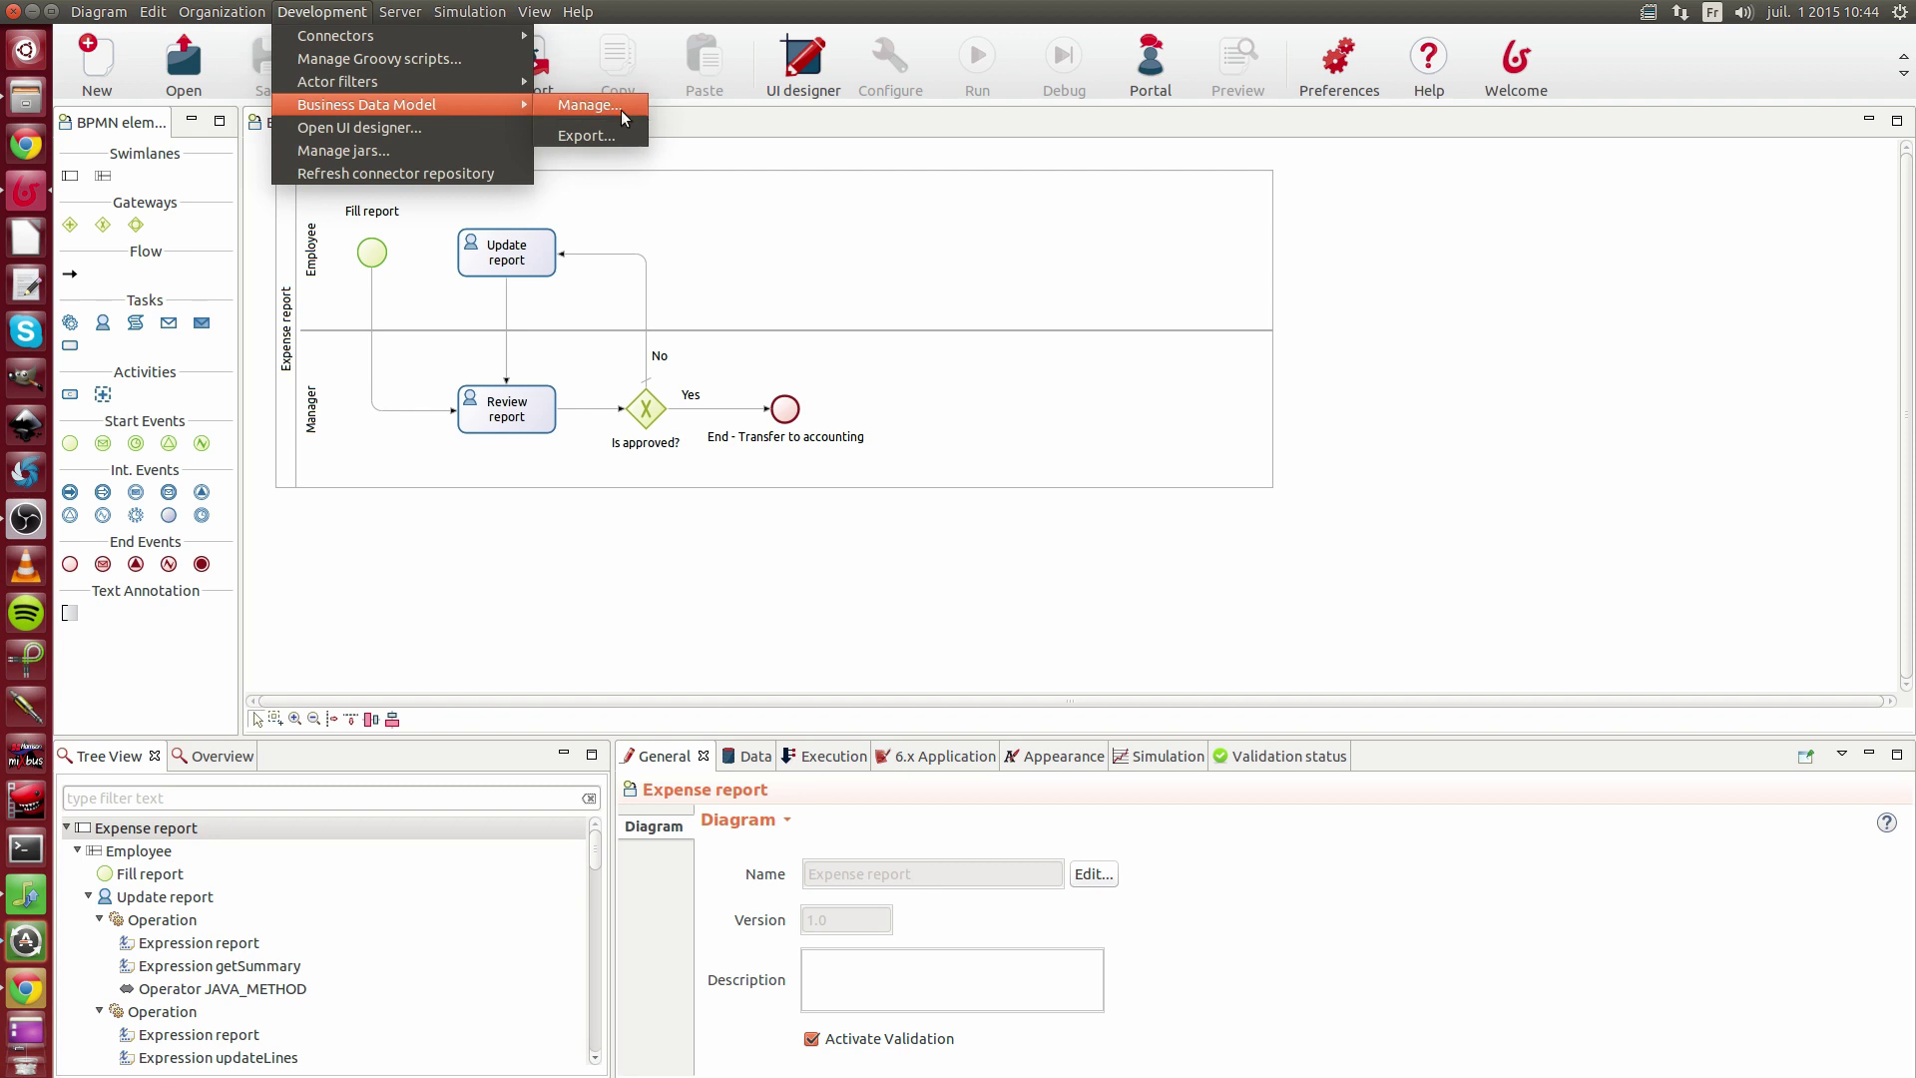
left_click(589, 105)
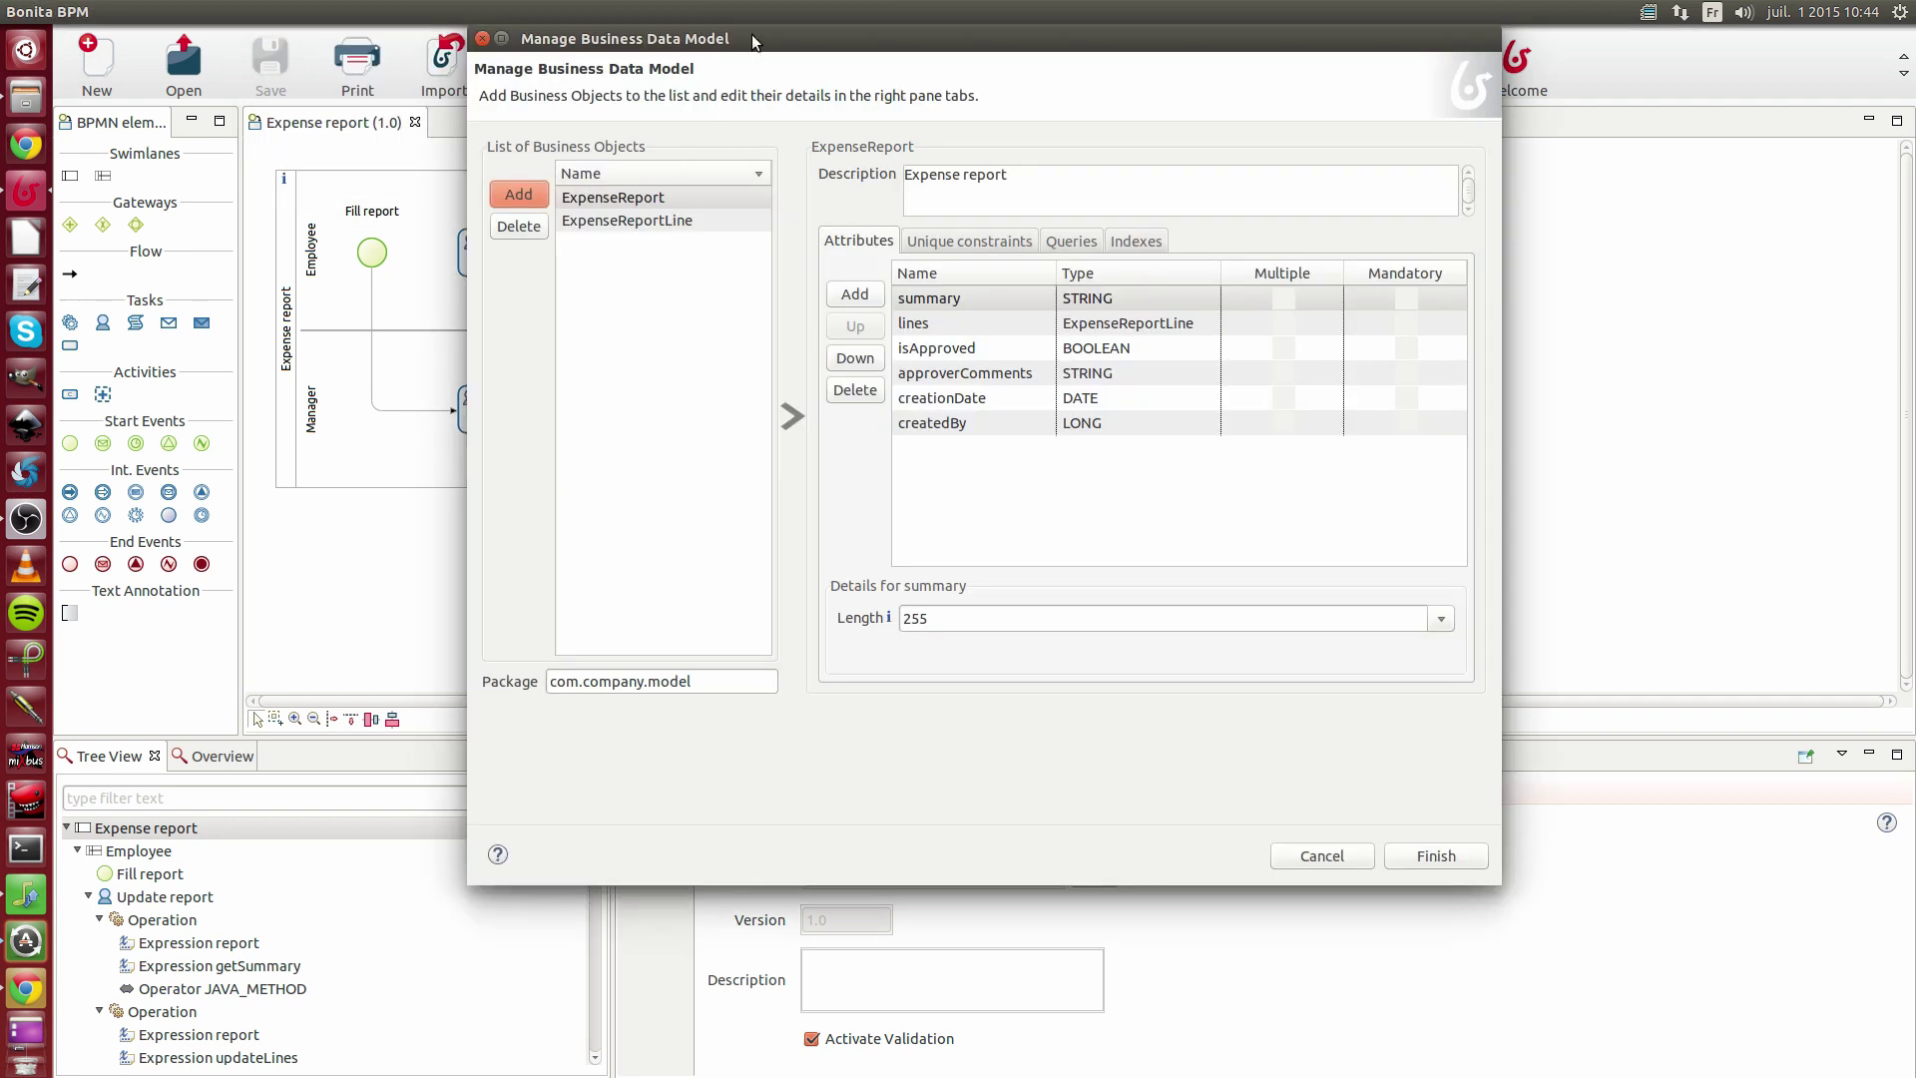
left_click_drag(756, 46, 765, 69)
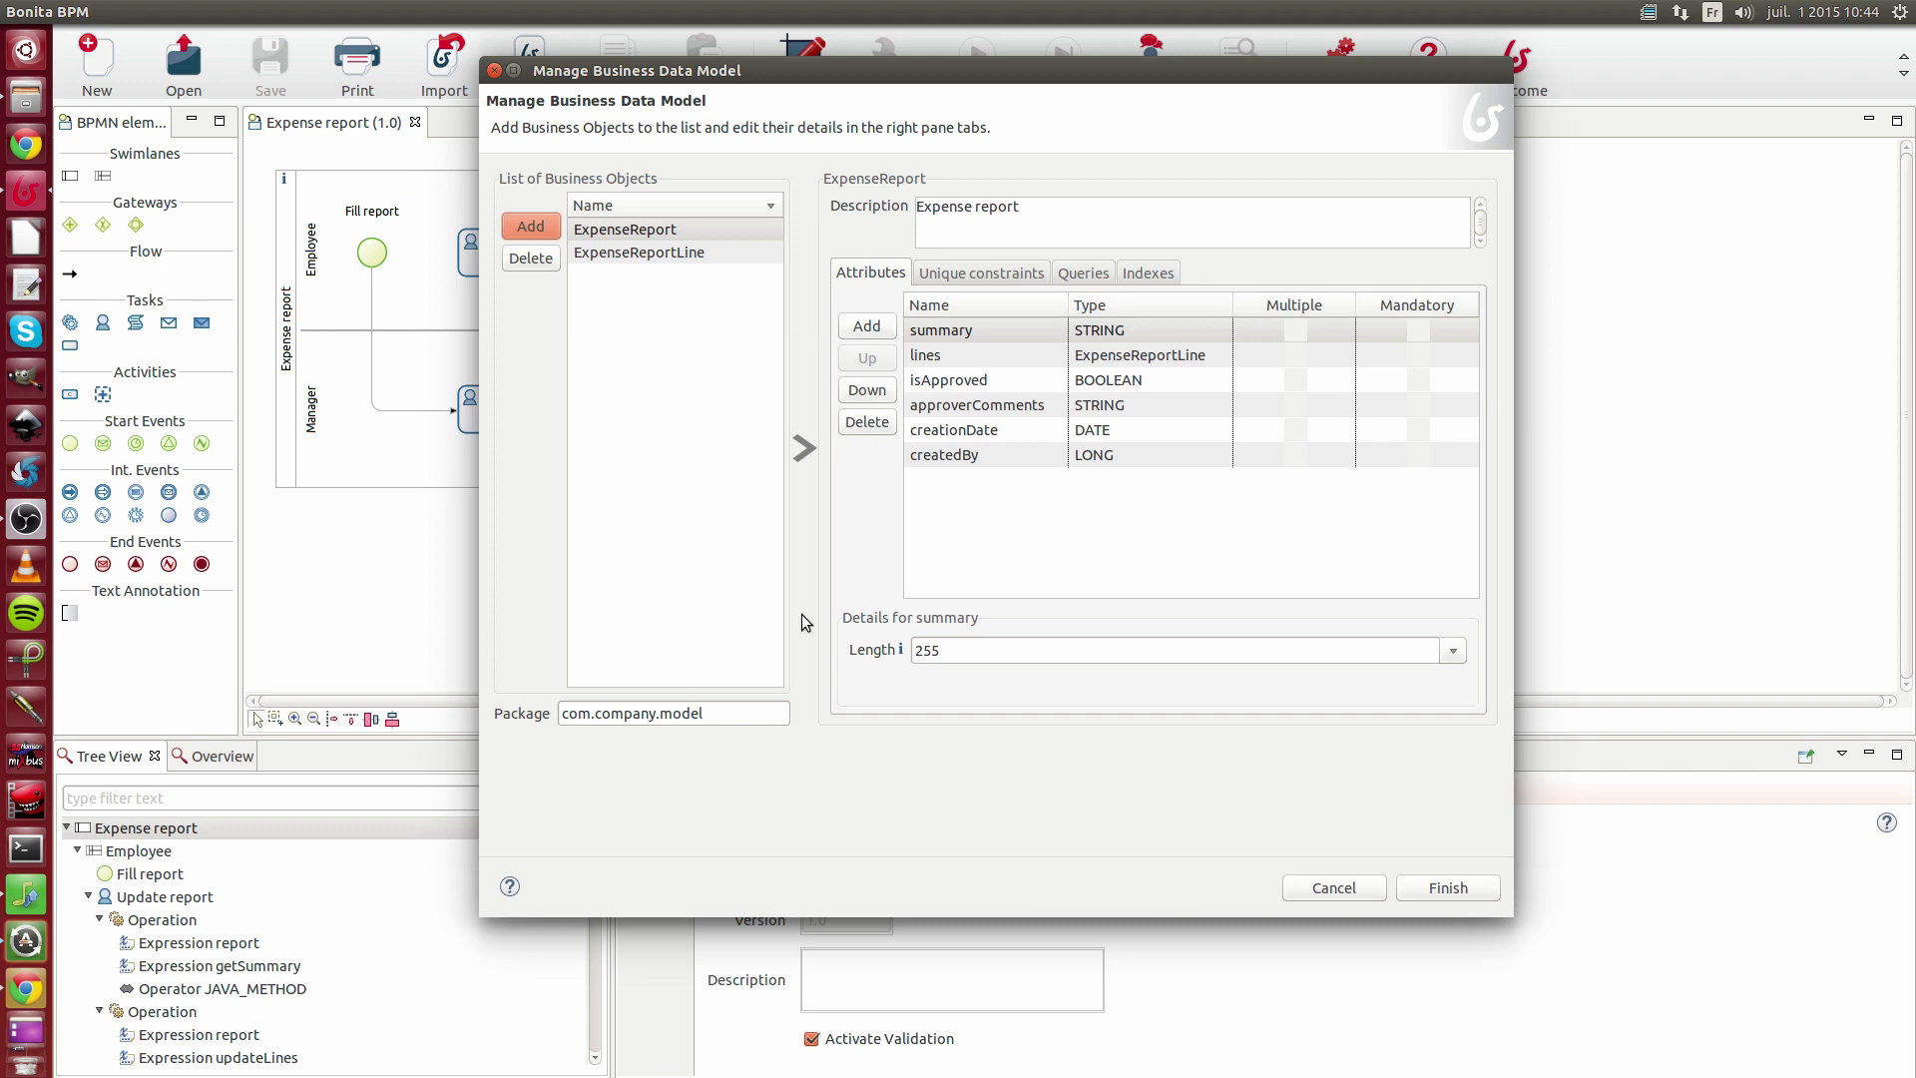
left_click_drag(710, 713, 555, 714)
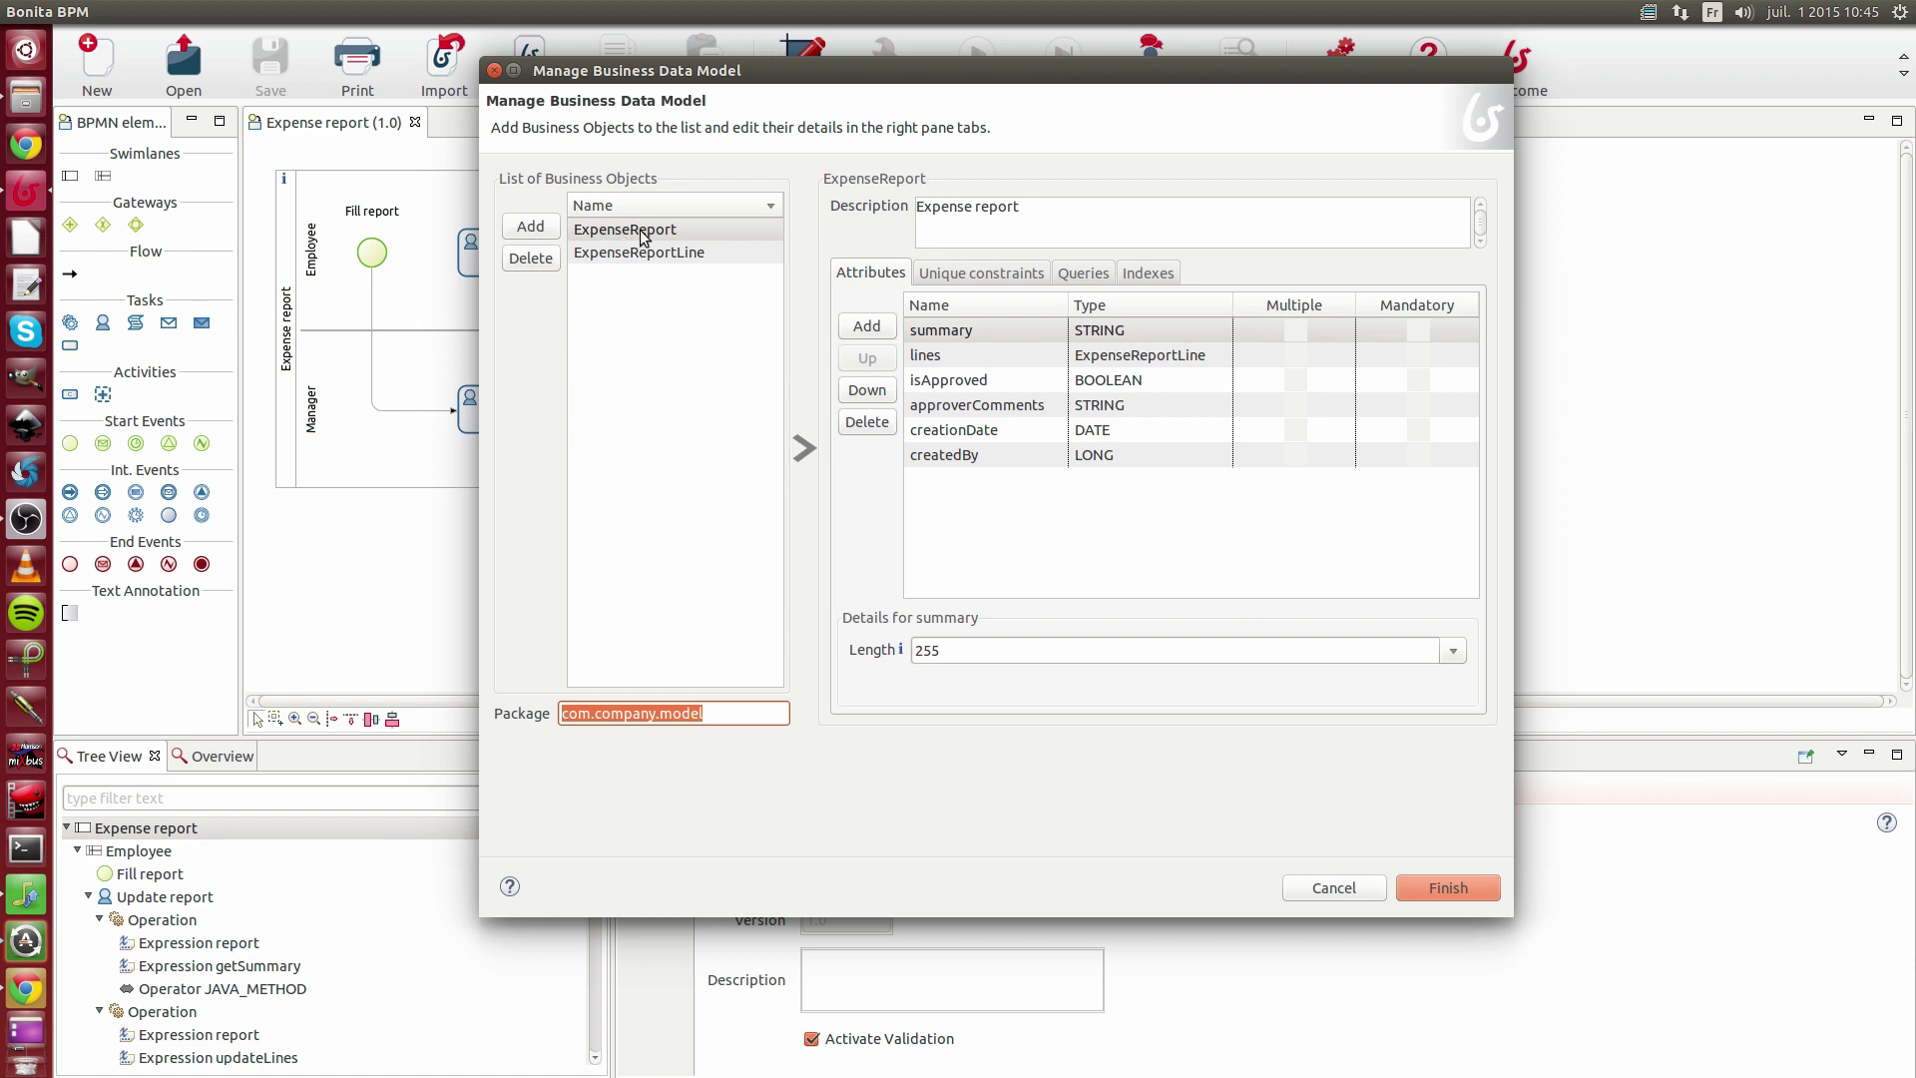
left_click(1087, 276)
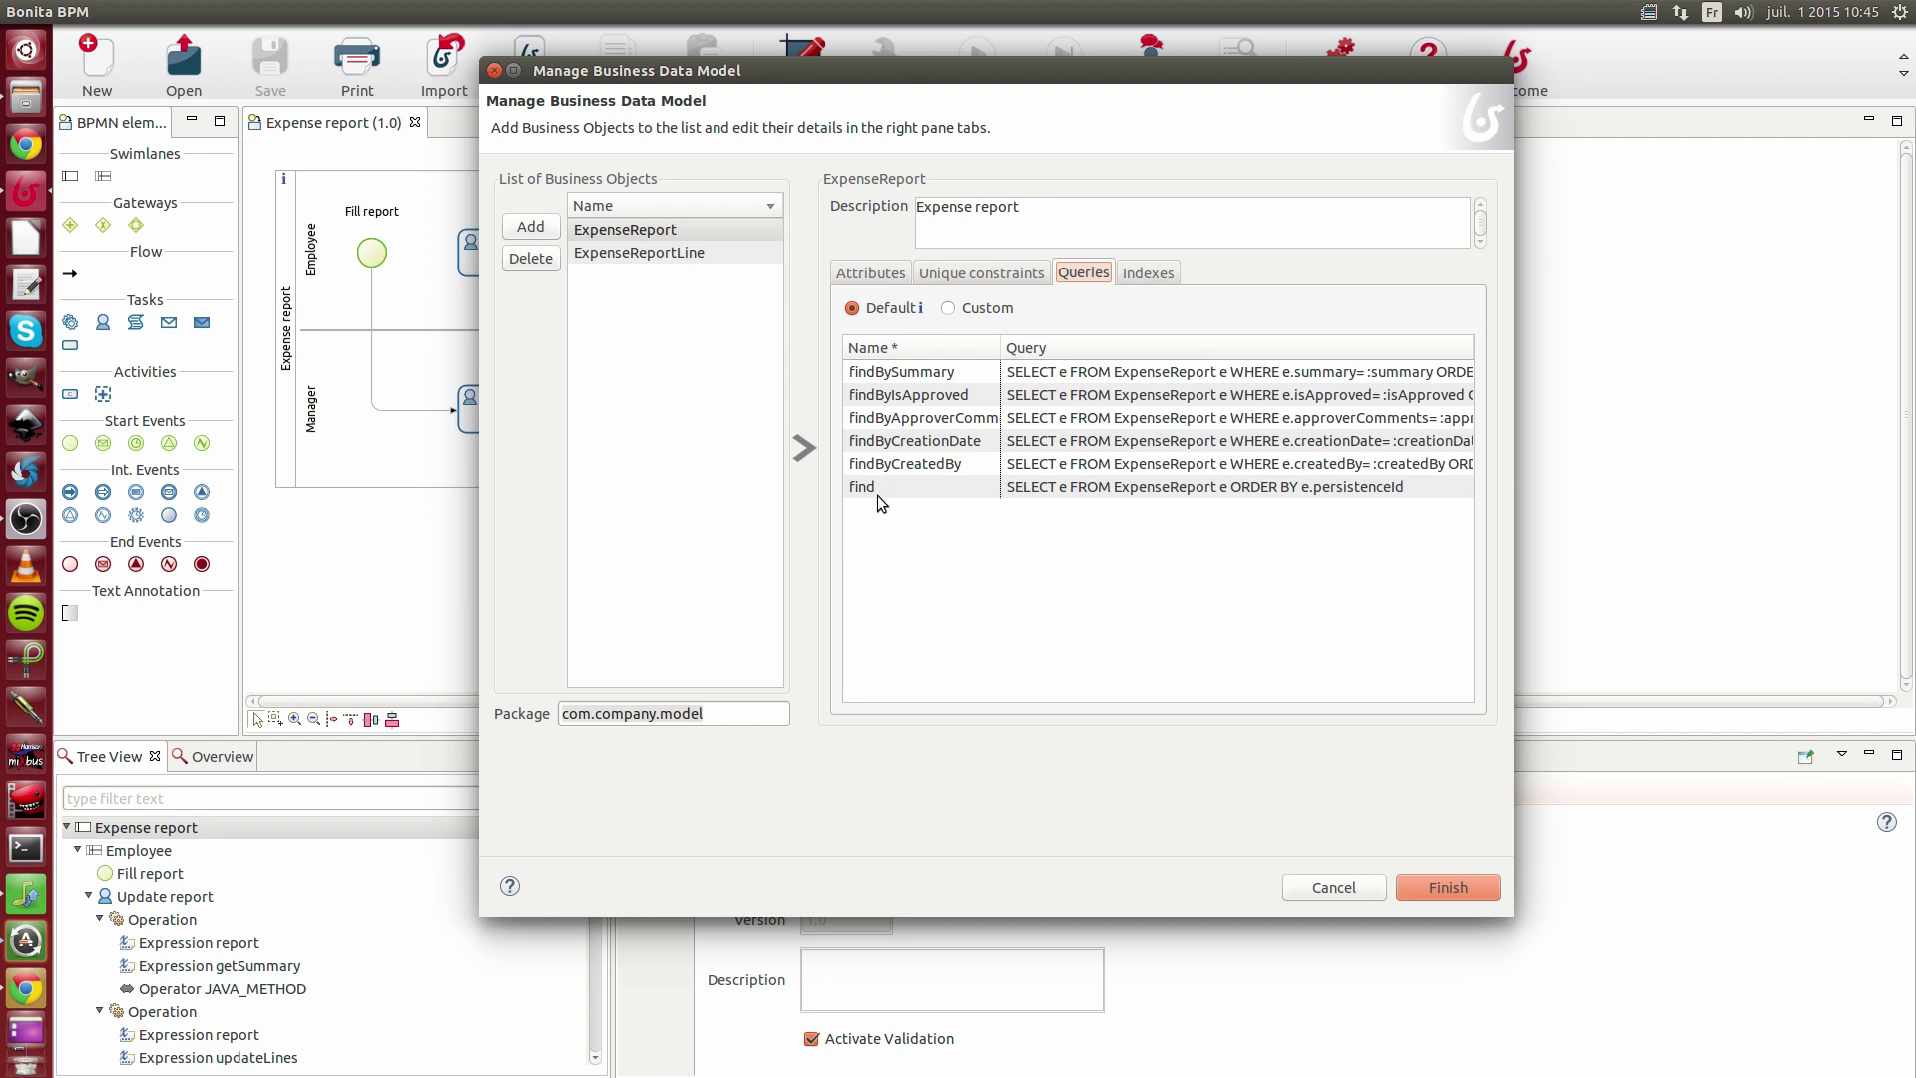
- Finish the URL as ../API/bdm/businessData/com.company.model.ExpenseReport?q=find&p=0&c=10 and save expenseReports
key("alt+Tab")
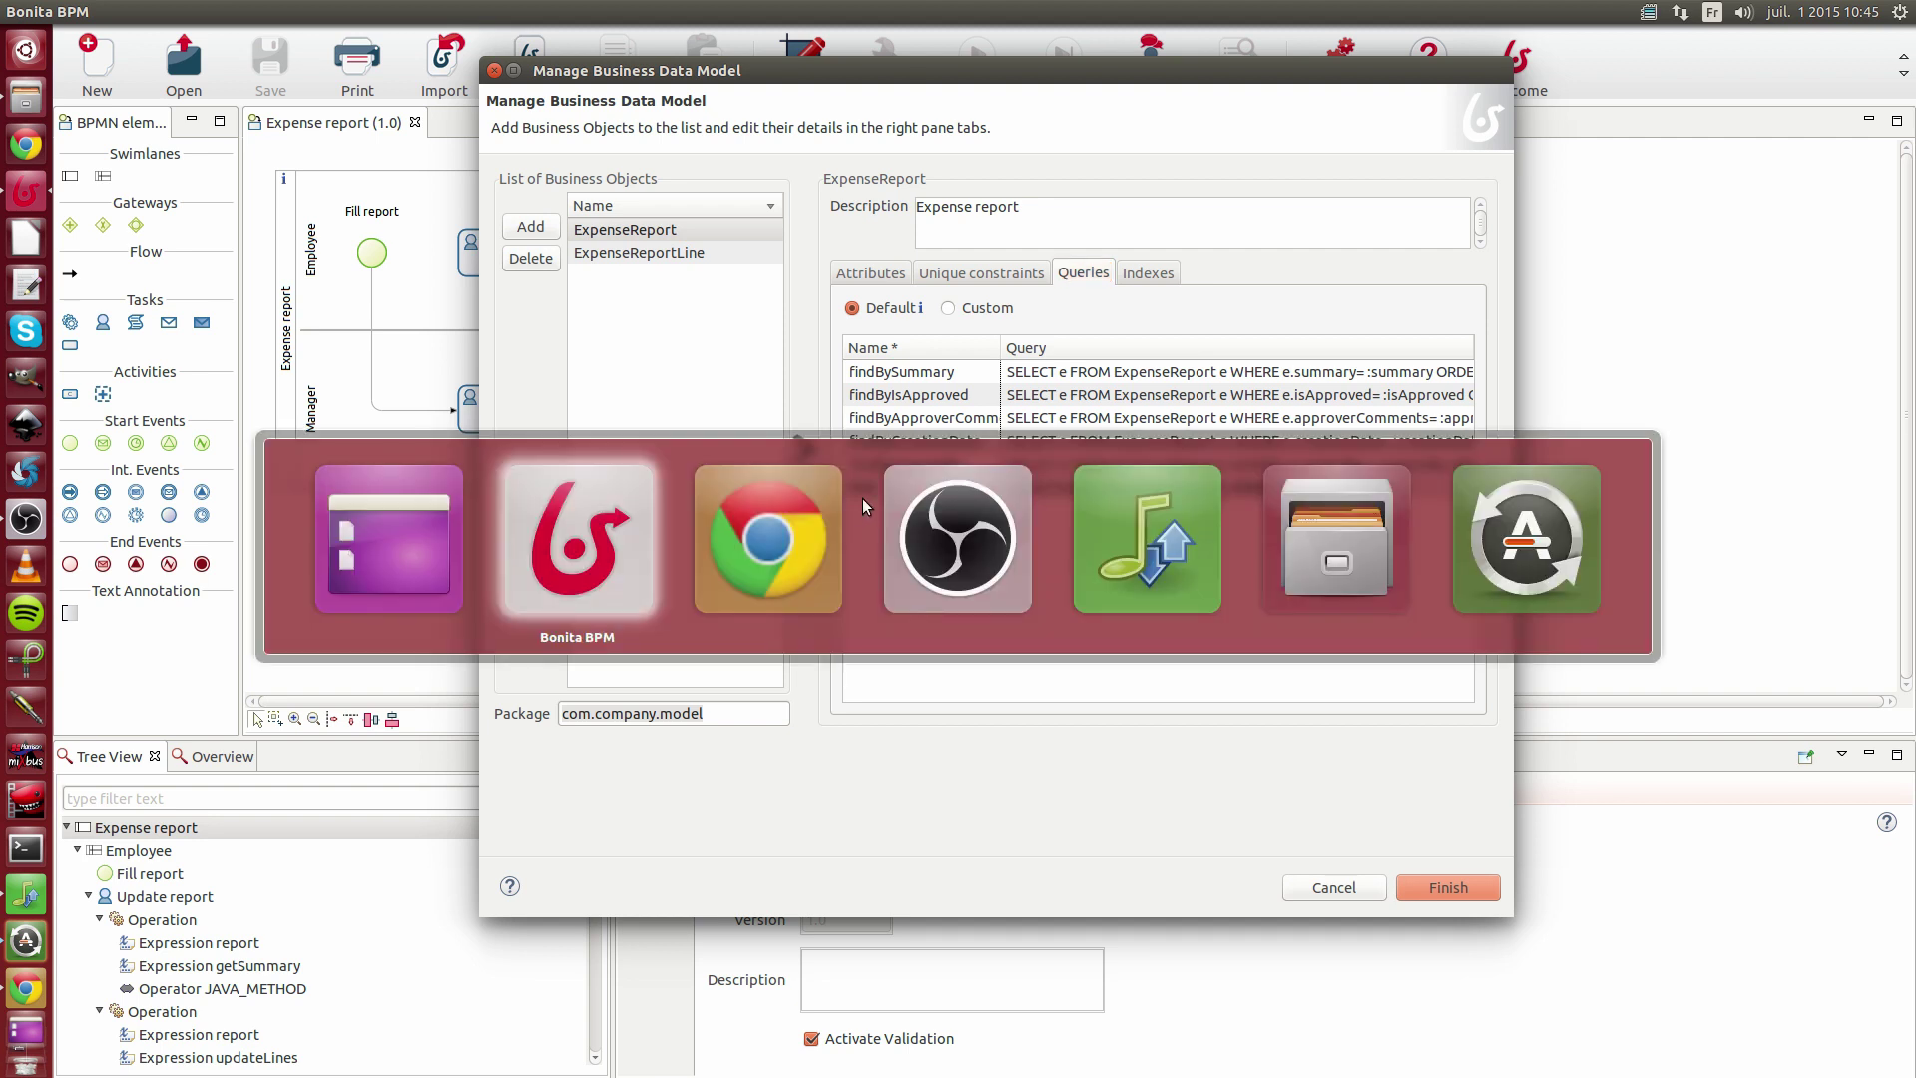
key("alt+Tab")
key("alt+Tab")
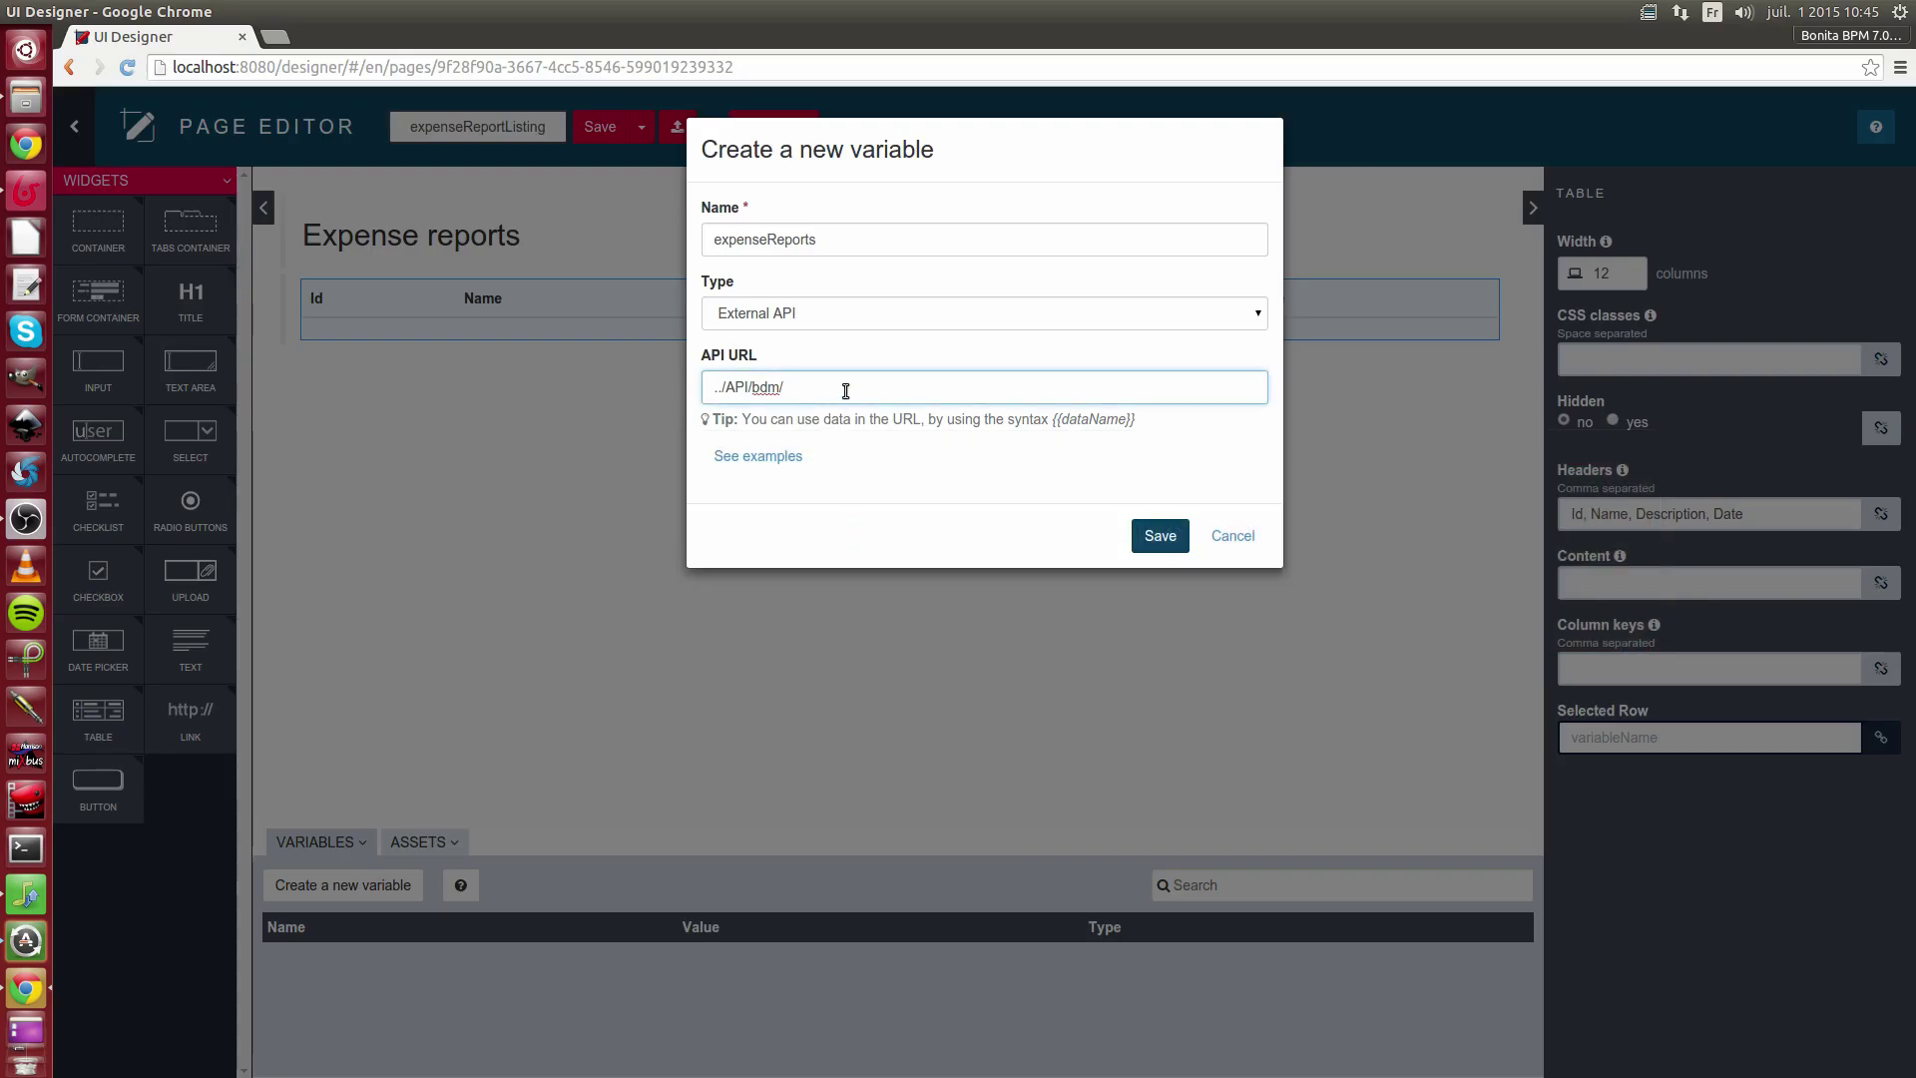
type("businessData/com.company.")
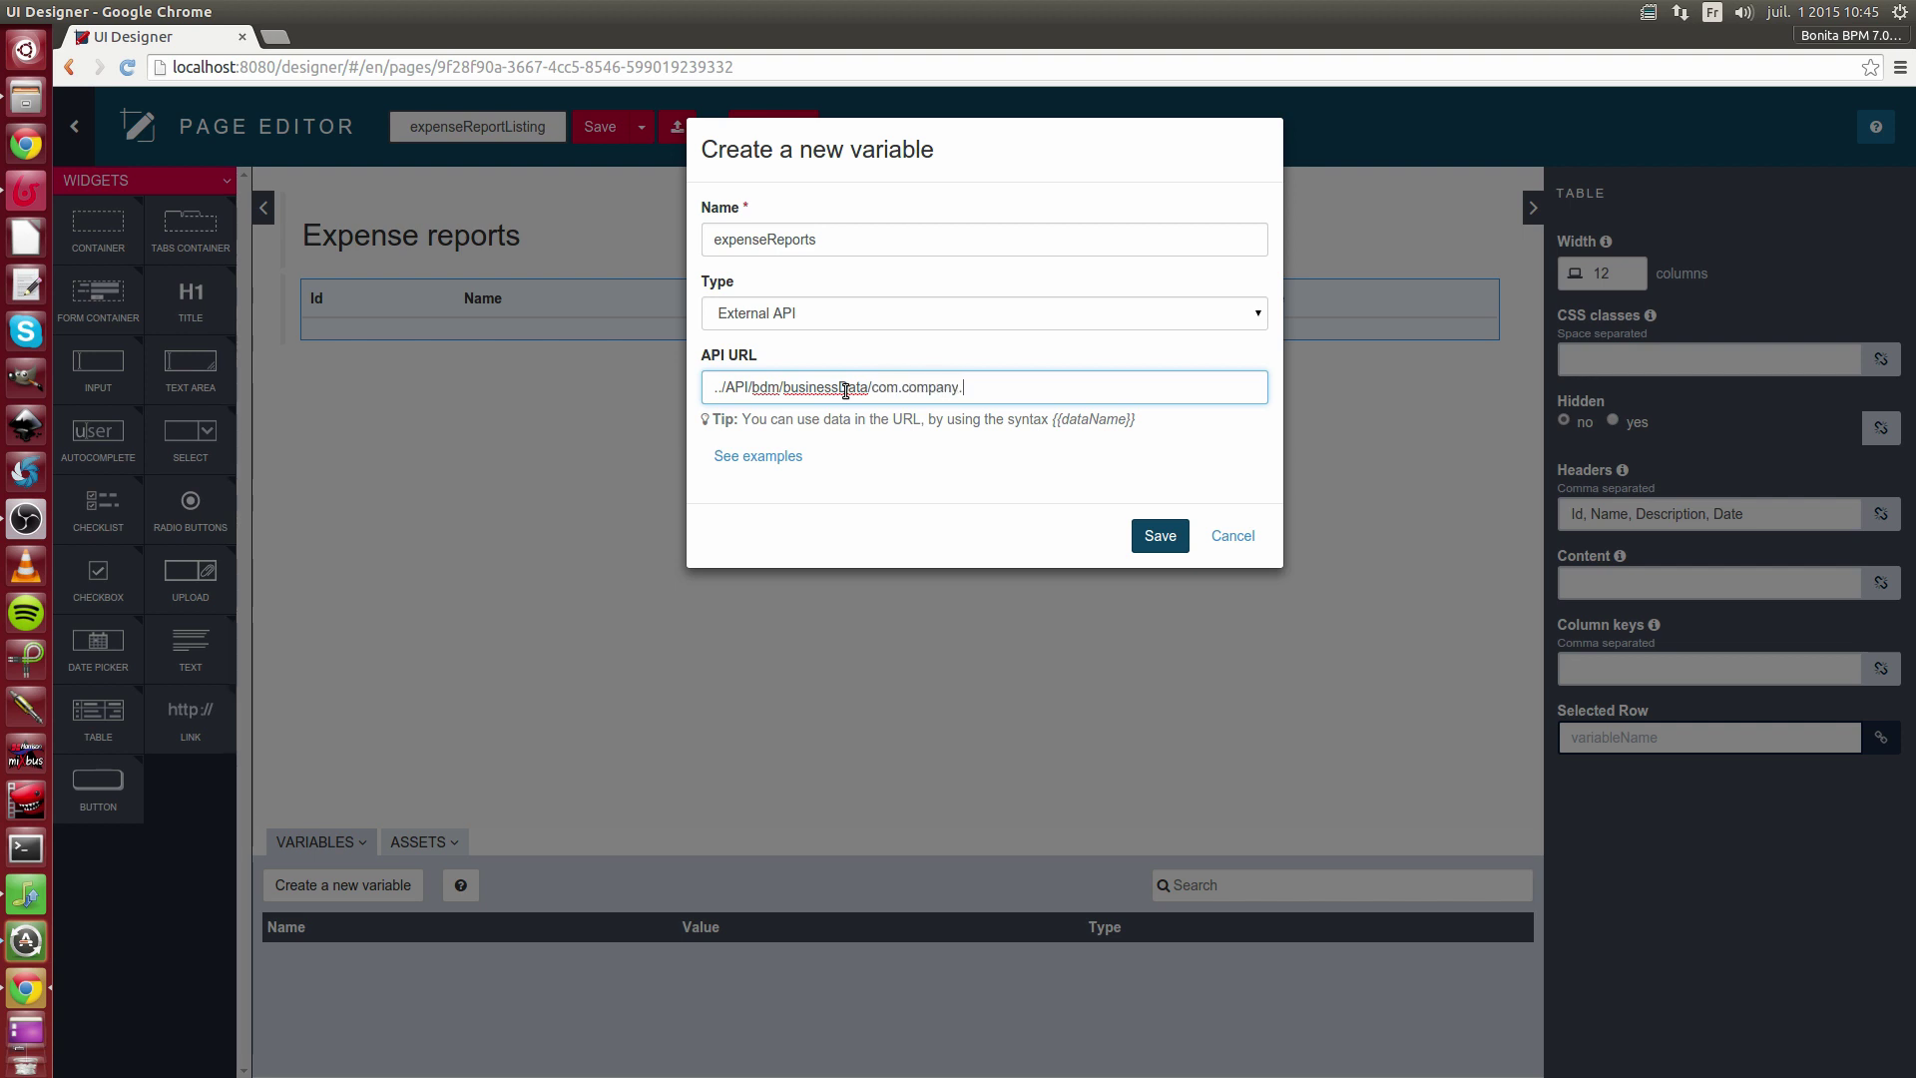
type("model.ExpenseReport?")
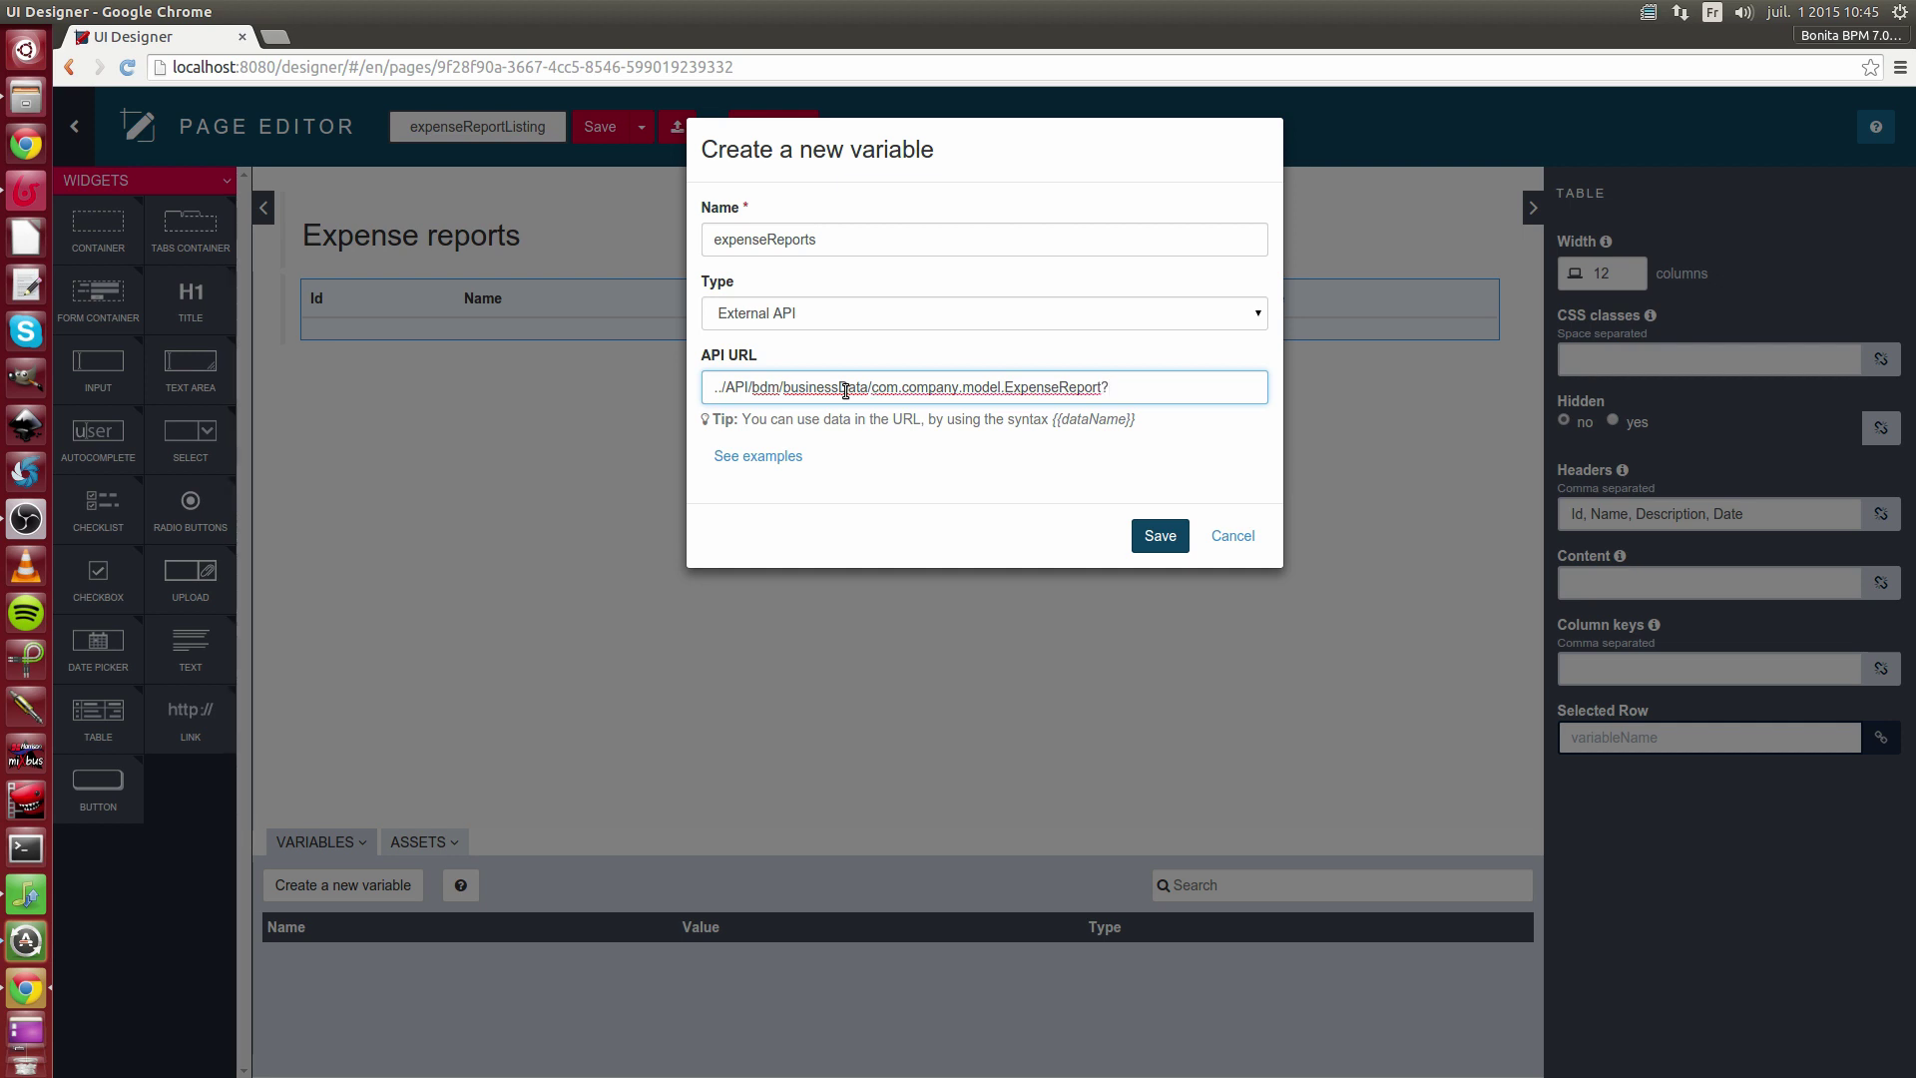
type("q=find")
type("&p=0&c=10")
double_click(1208, 386)
left_click(1241, 387)
left_click(1159, 537)
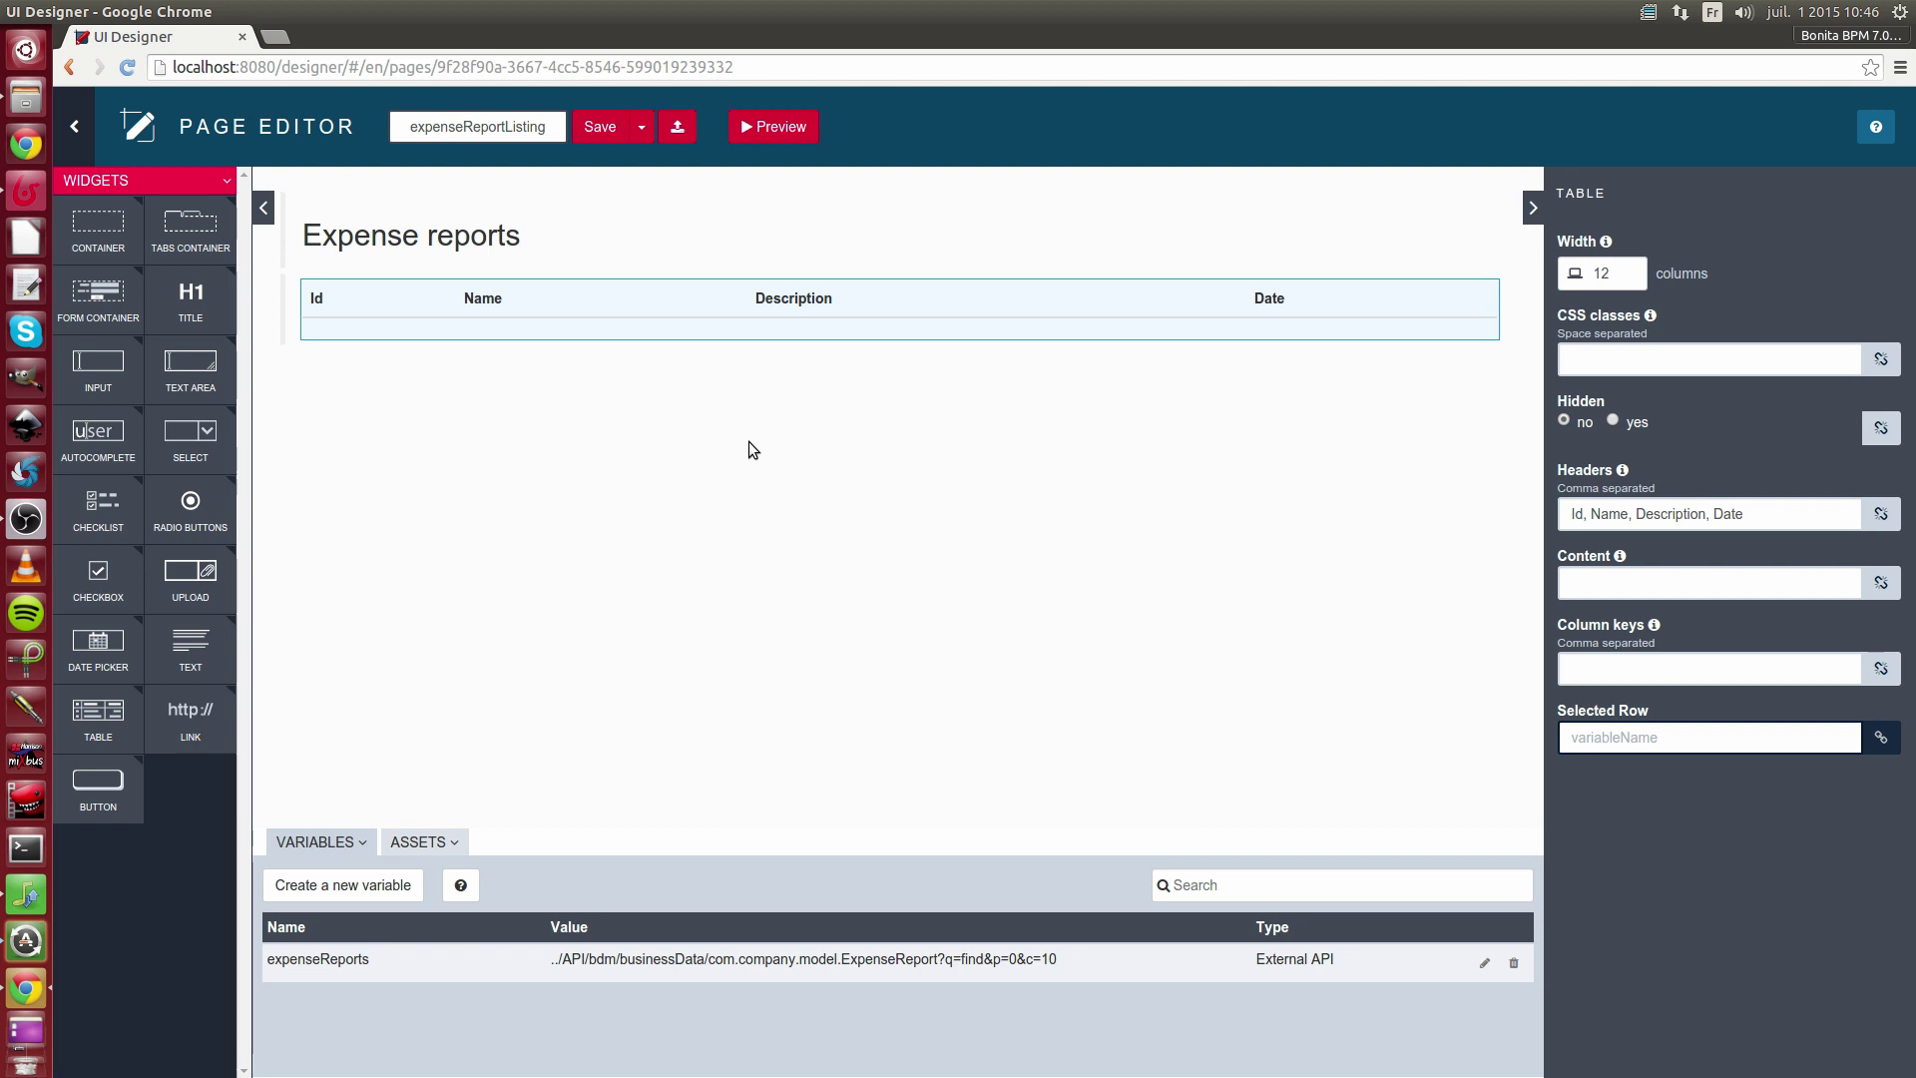
- Empty the table's Headers field and check ExpenseReport's attribute names in Studio
left_click(1781, 509)
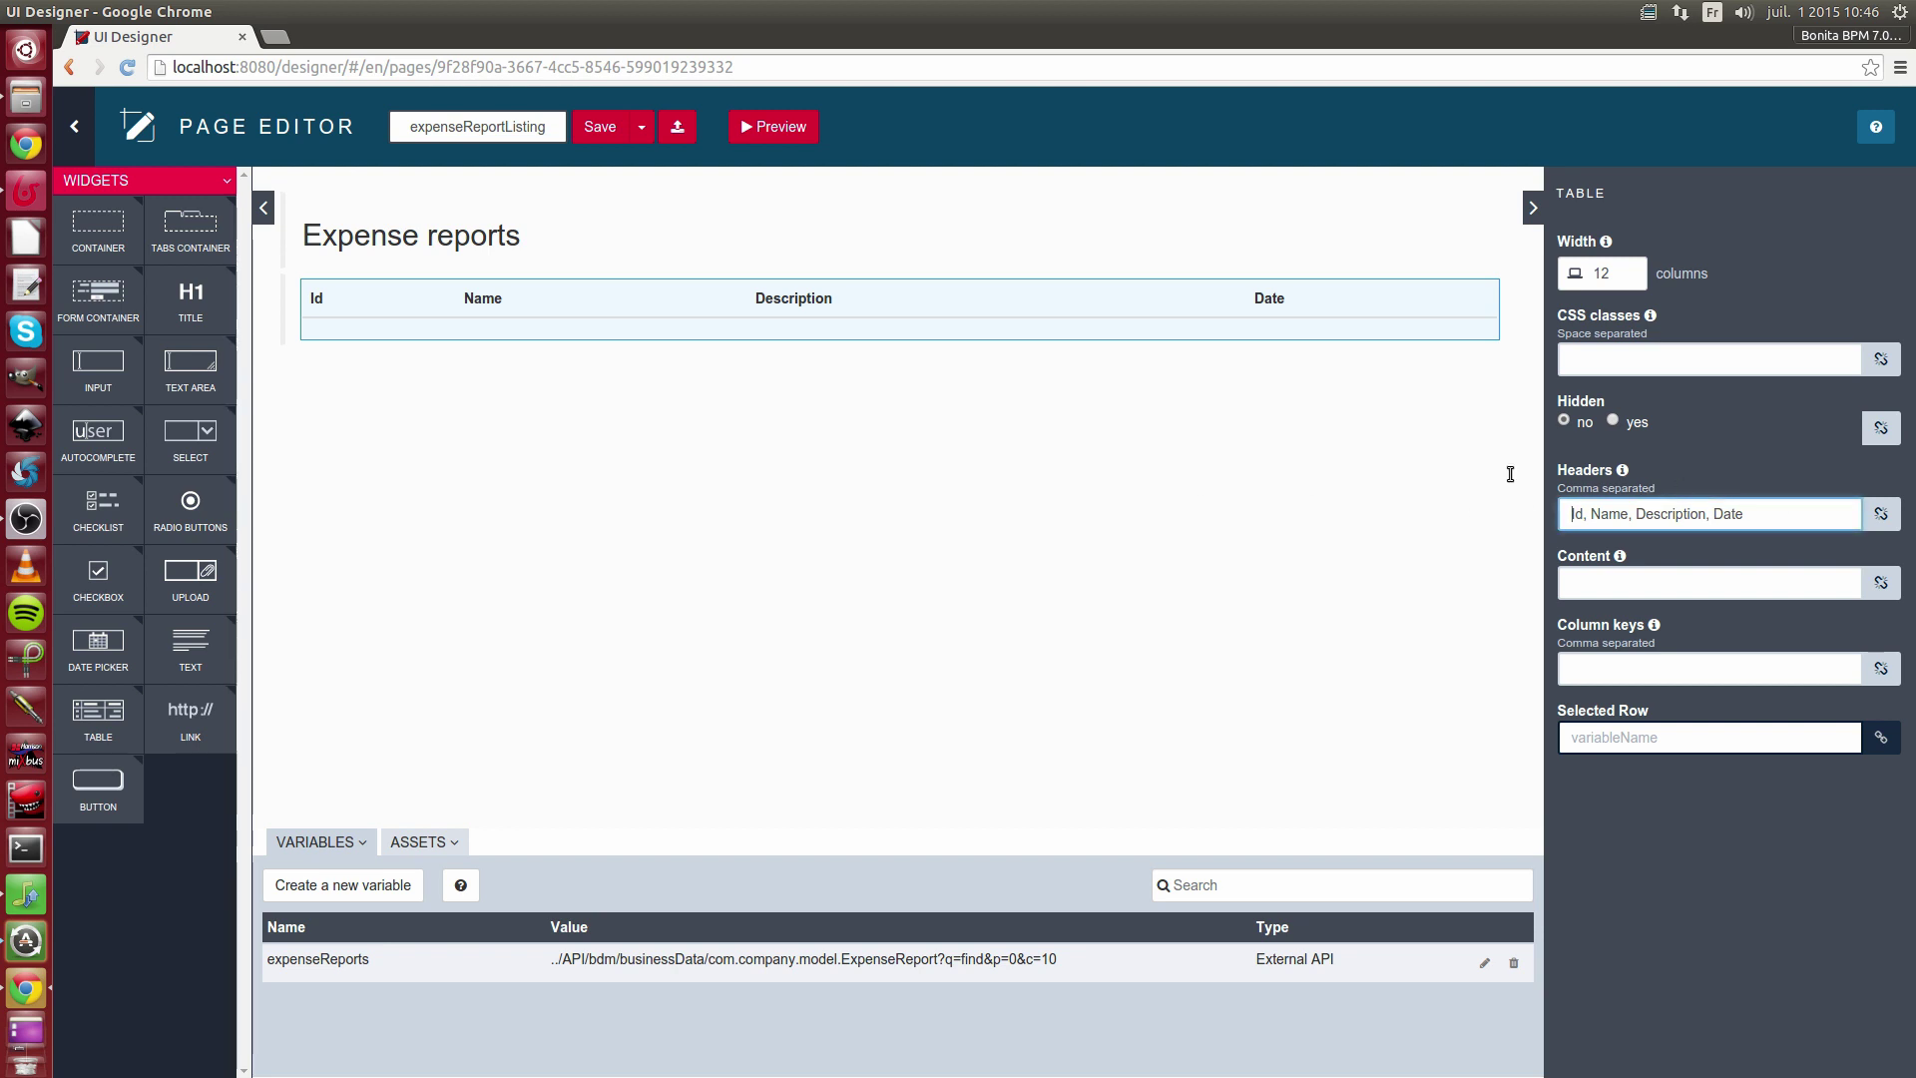
key("ctrl+a")
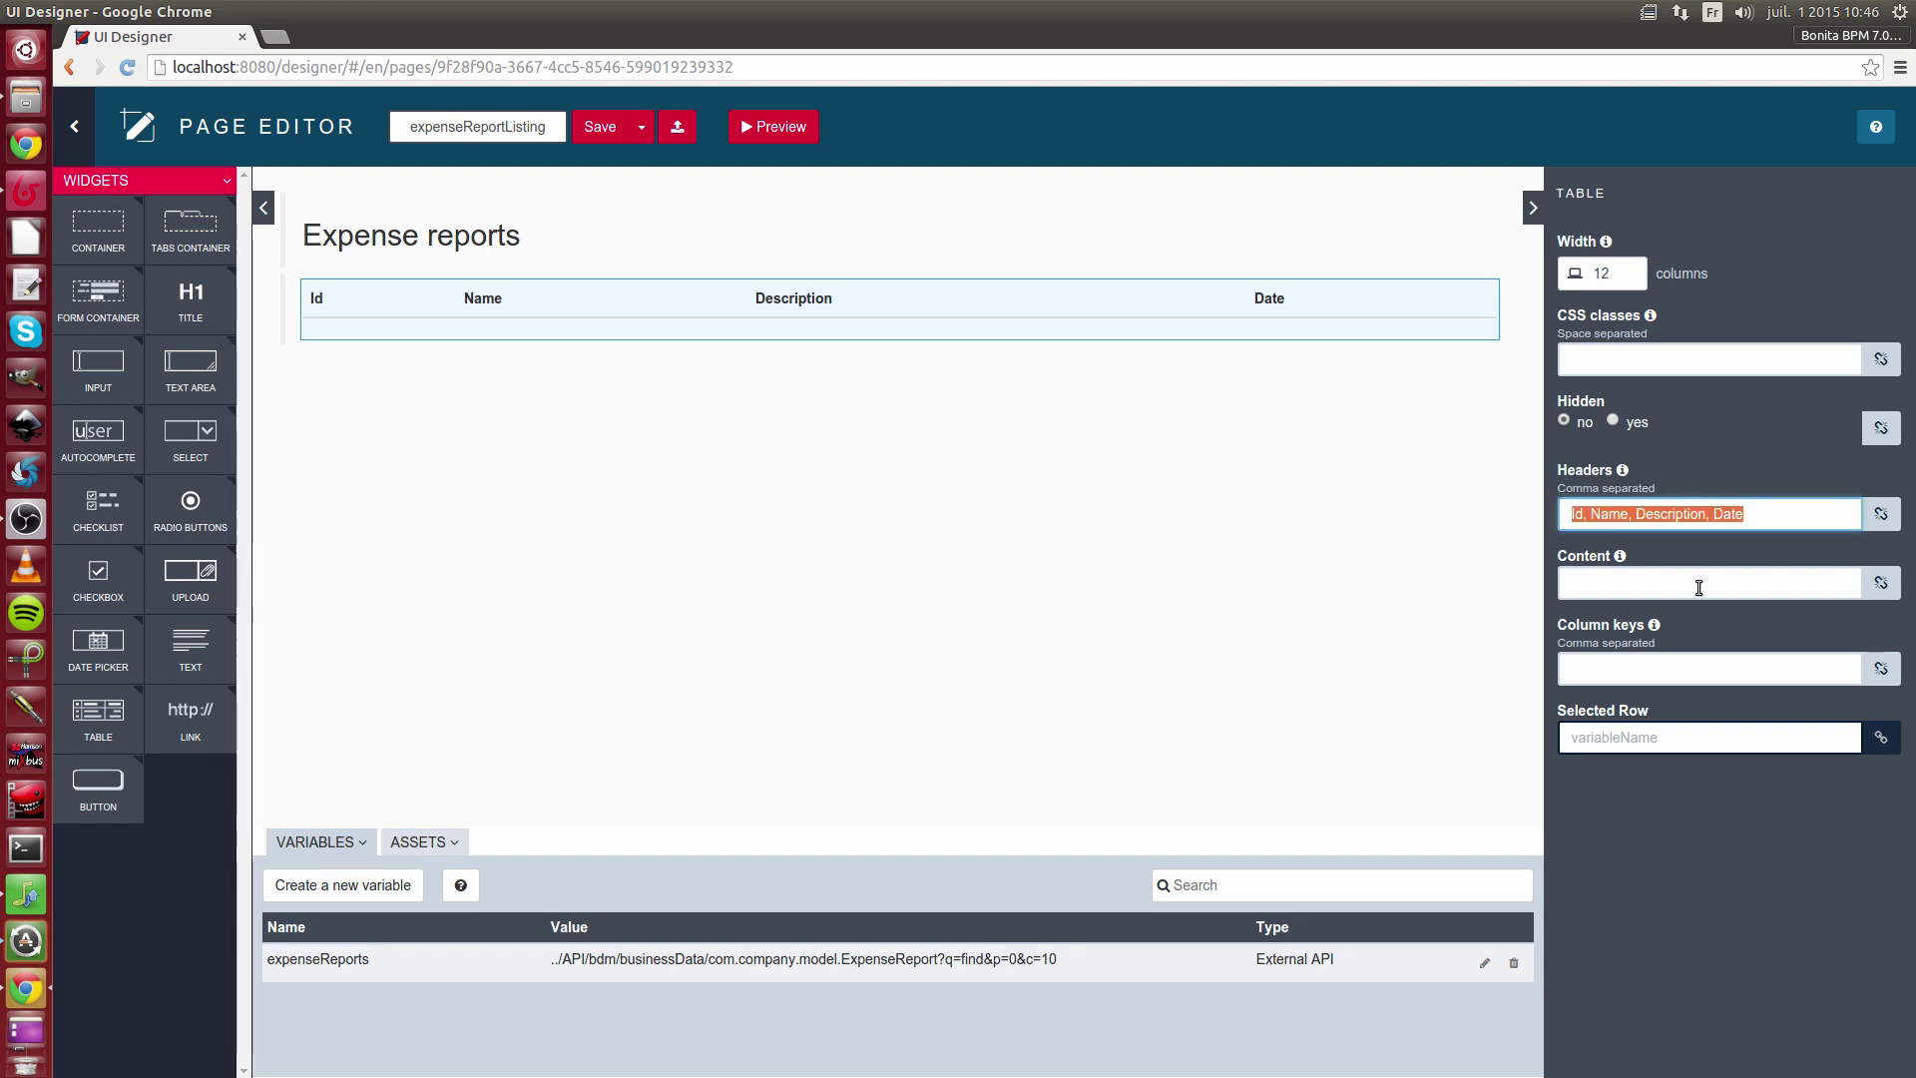
key("BackSpace")
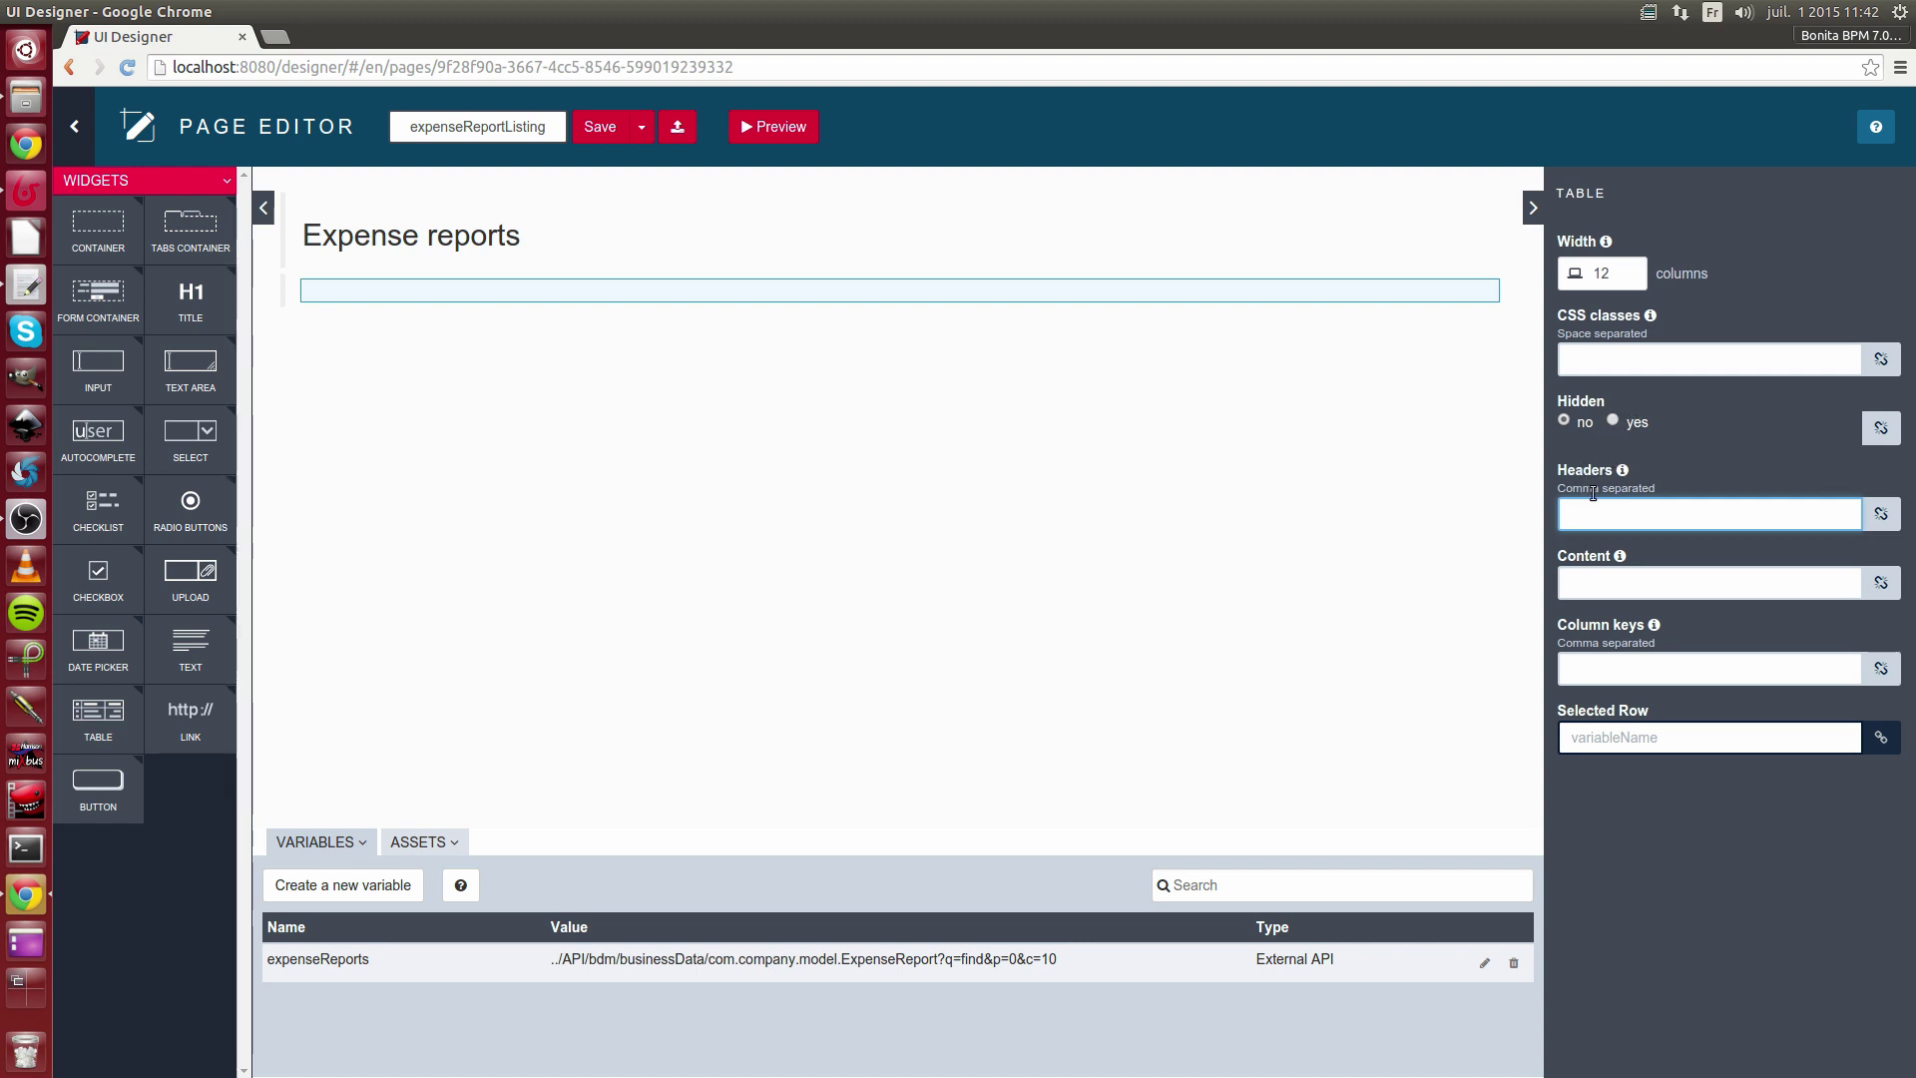
key("alt+Tab")
key("alt+Tab")
key("alt+Tab")
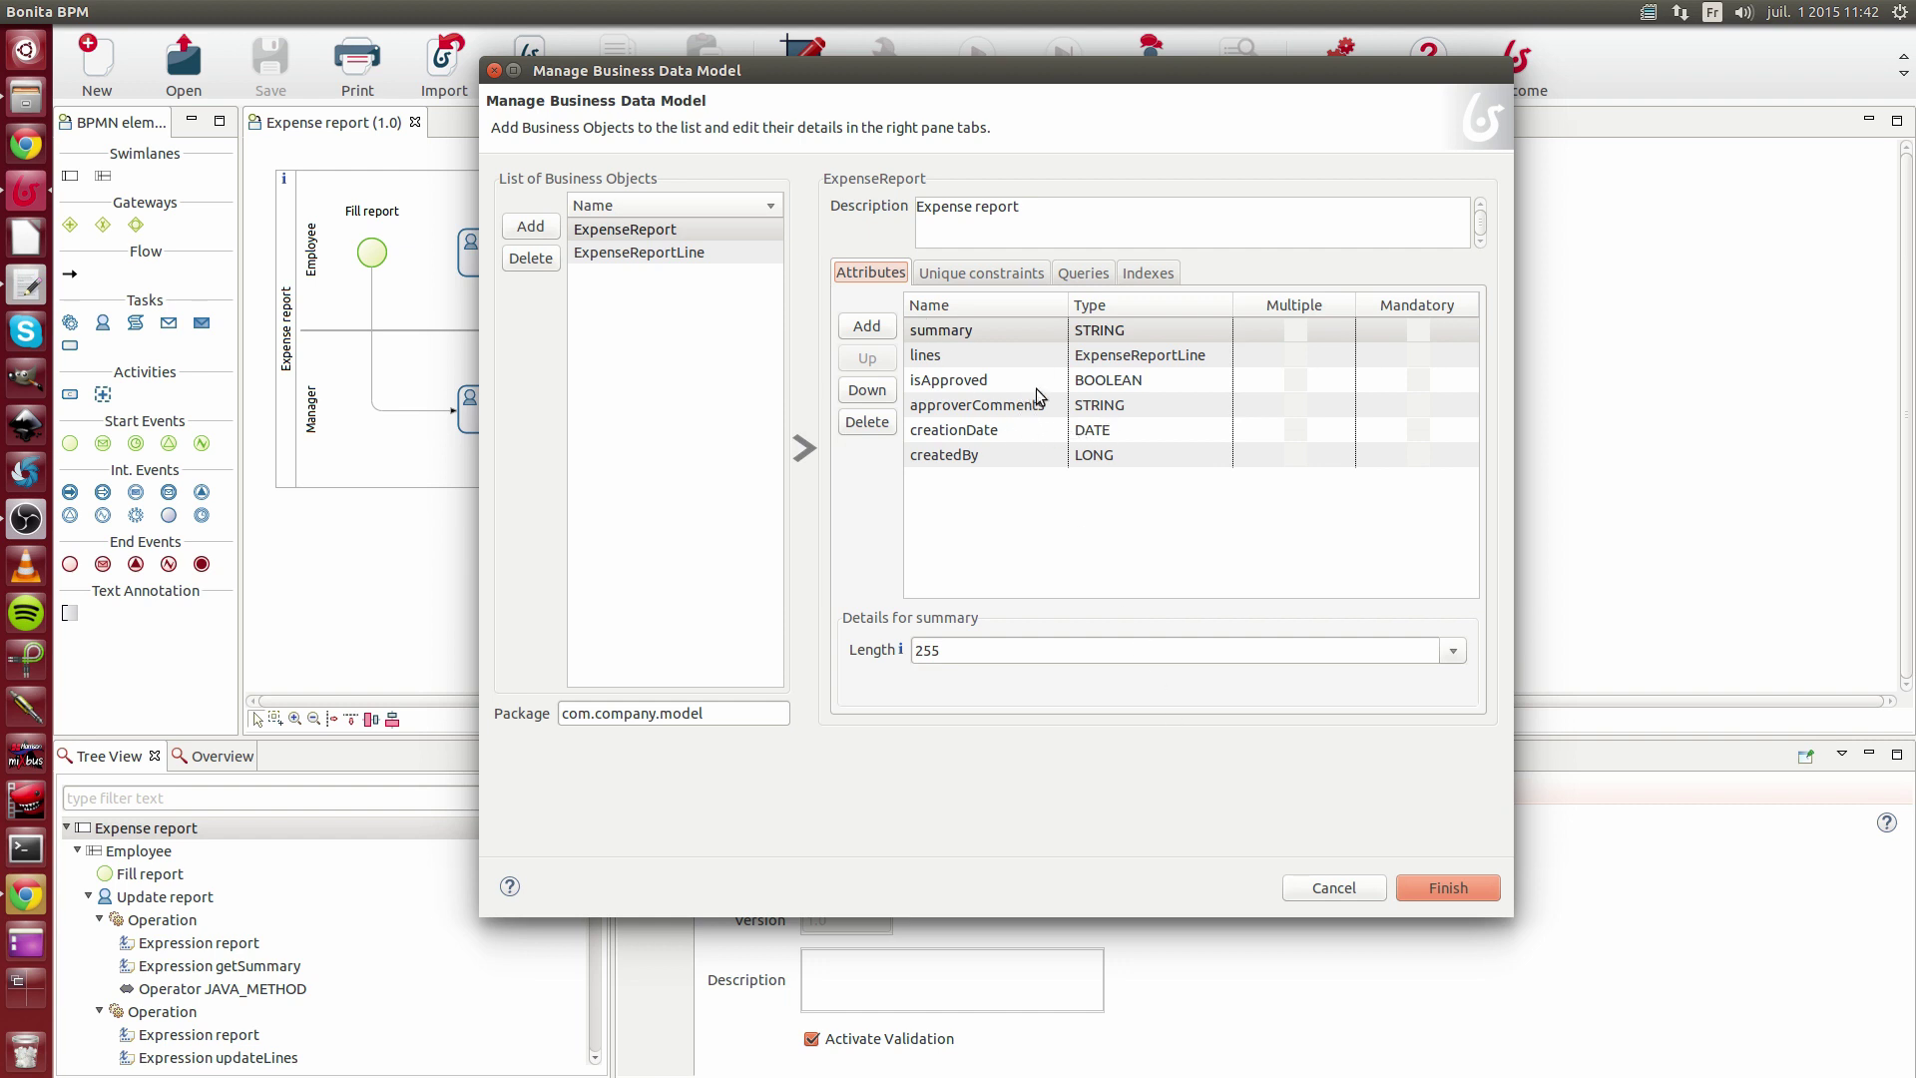
key("alt+Tab")
key("alt+Tab")
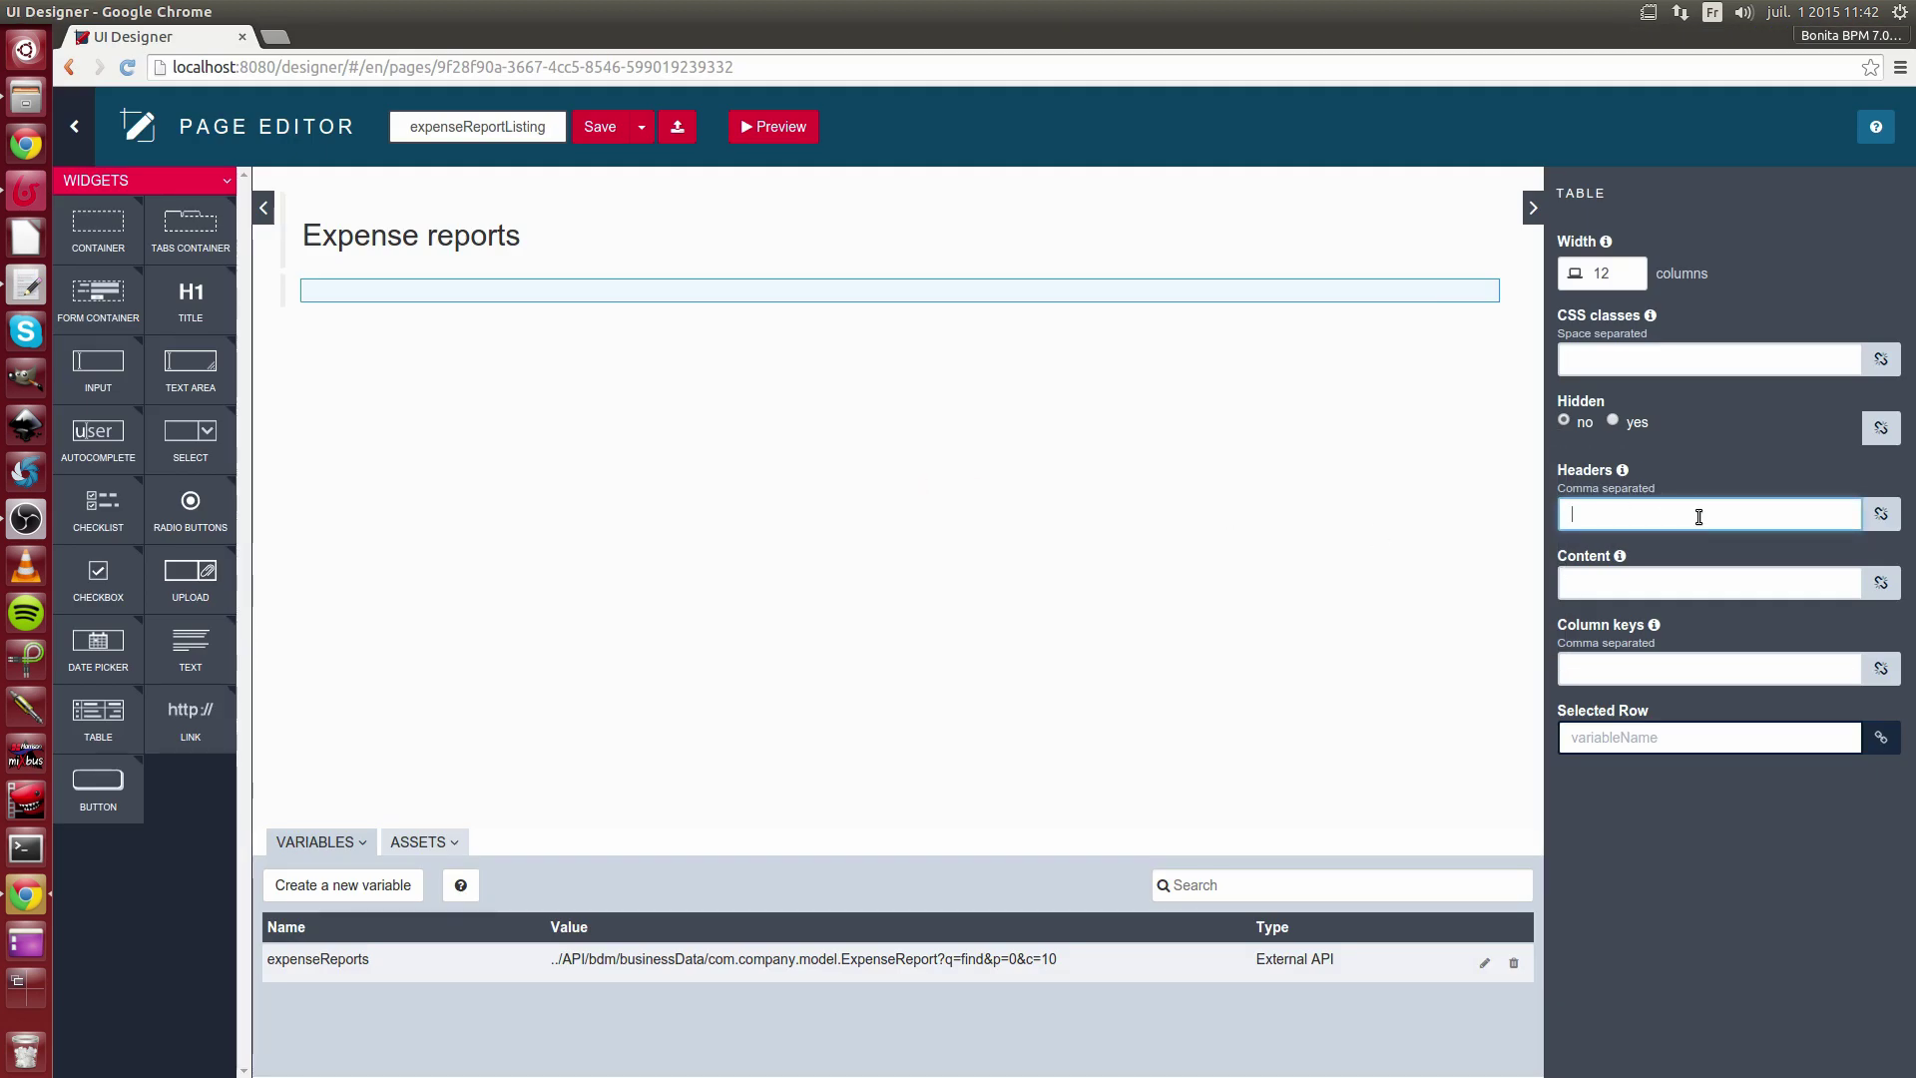
- Set table headers to 'Created on, Summary, Approved' and bind its content to expenseReports
type("Create")
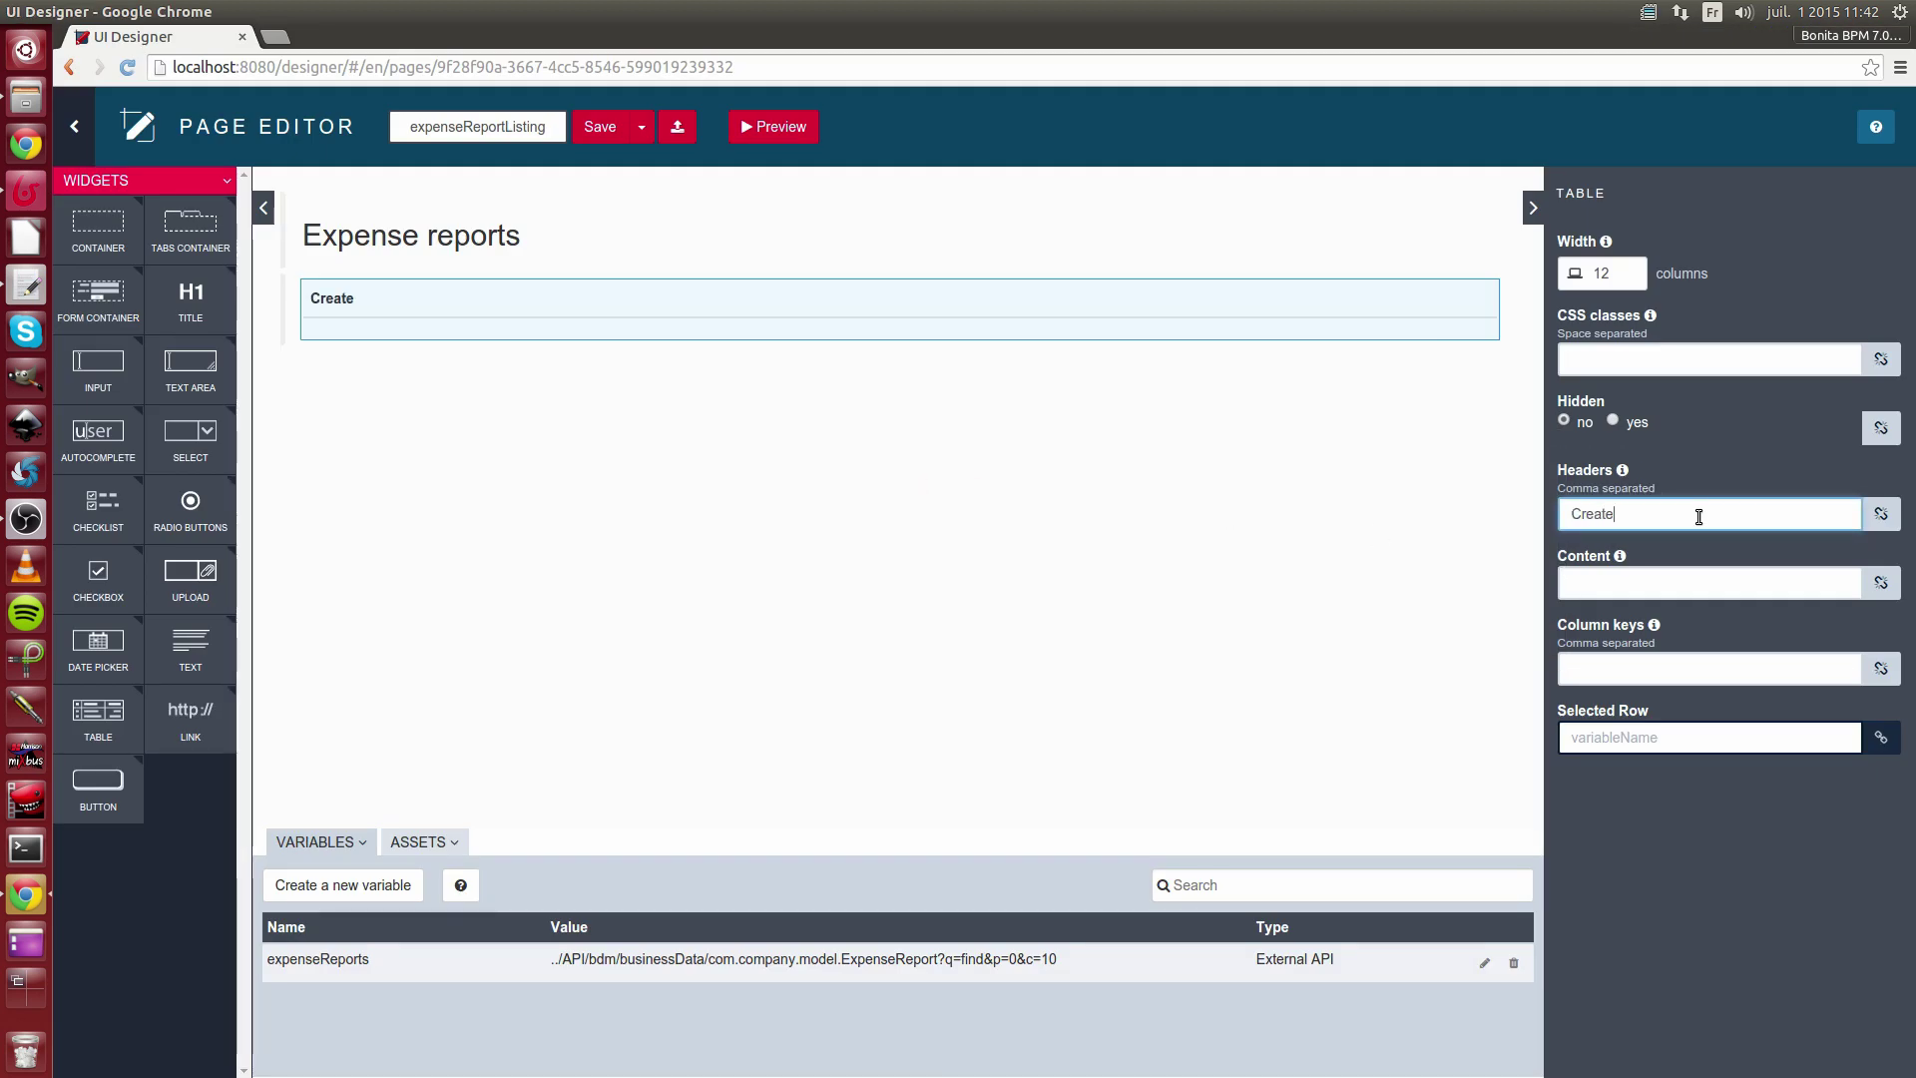
type("d on, Summary")
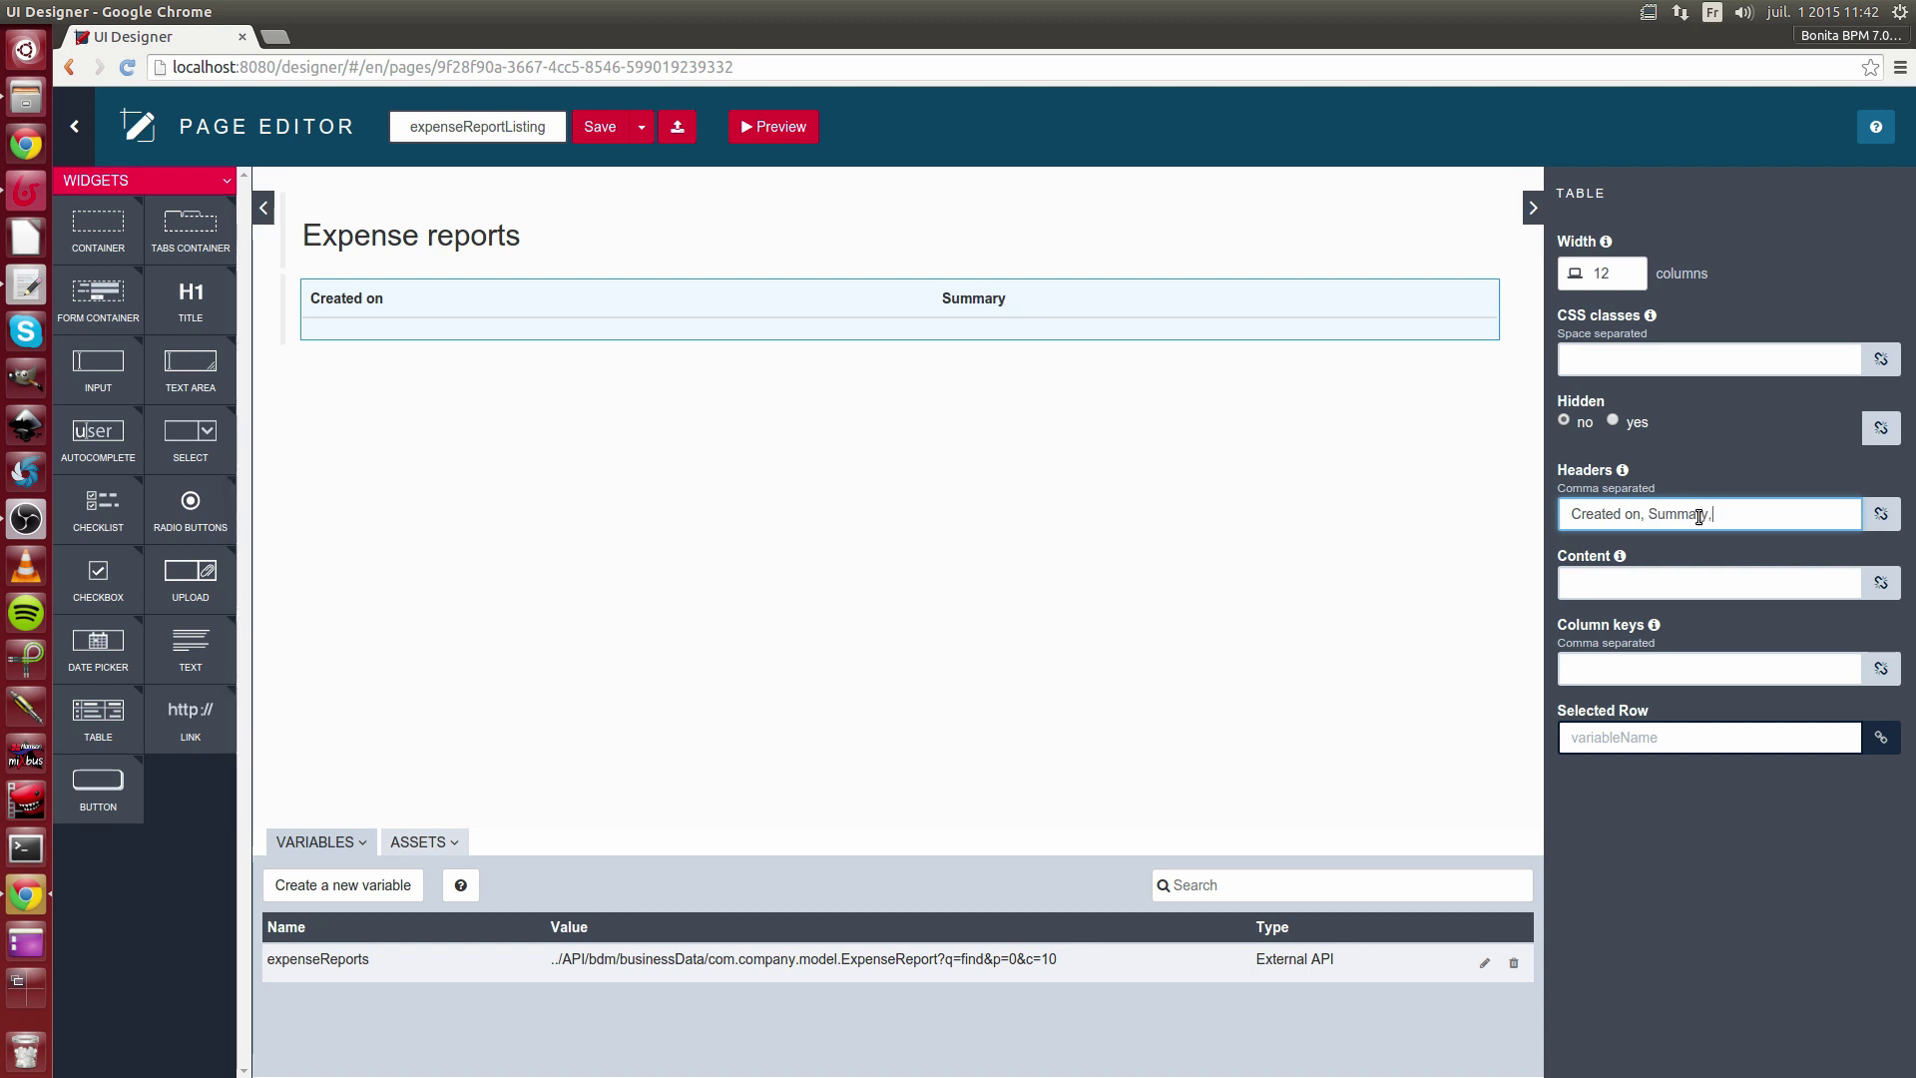
type(", Approved")
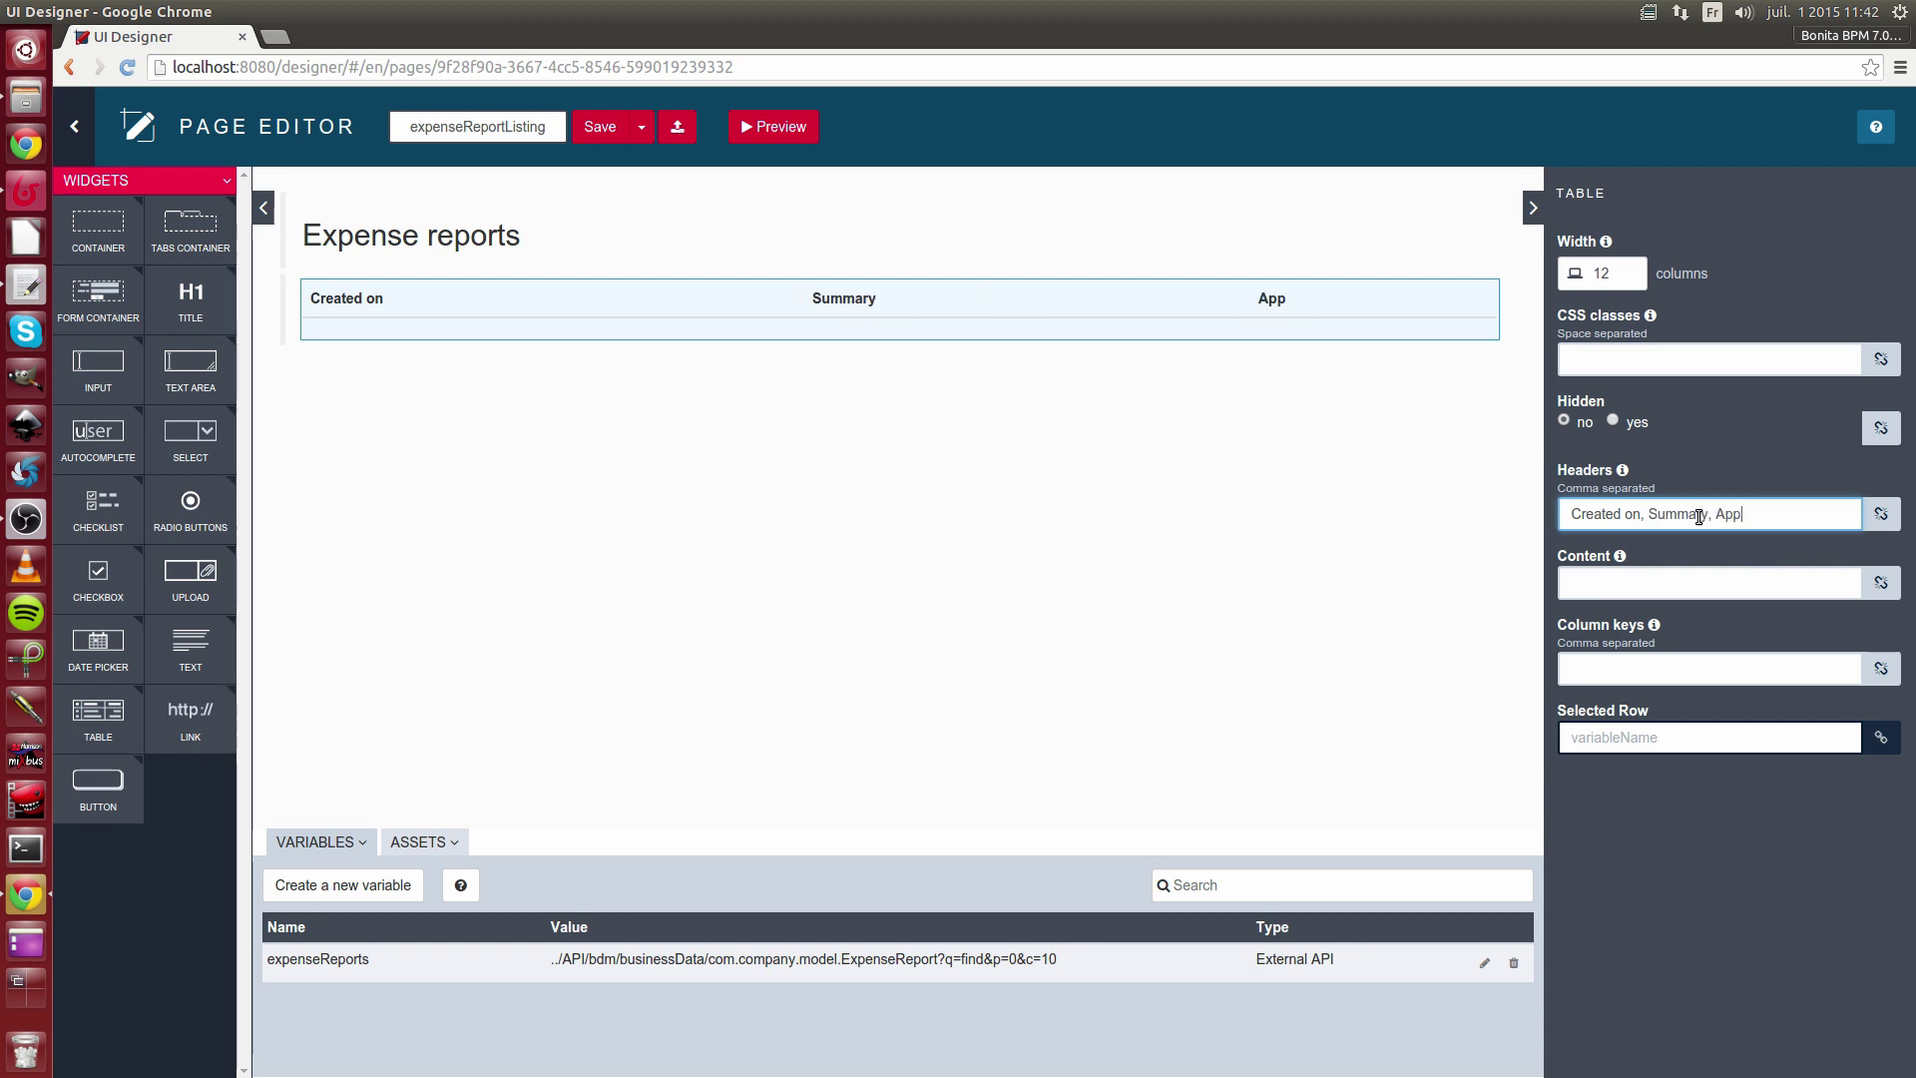
left_click(1716, 579)
left_click(1881, 583)
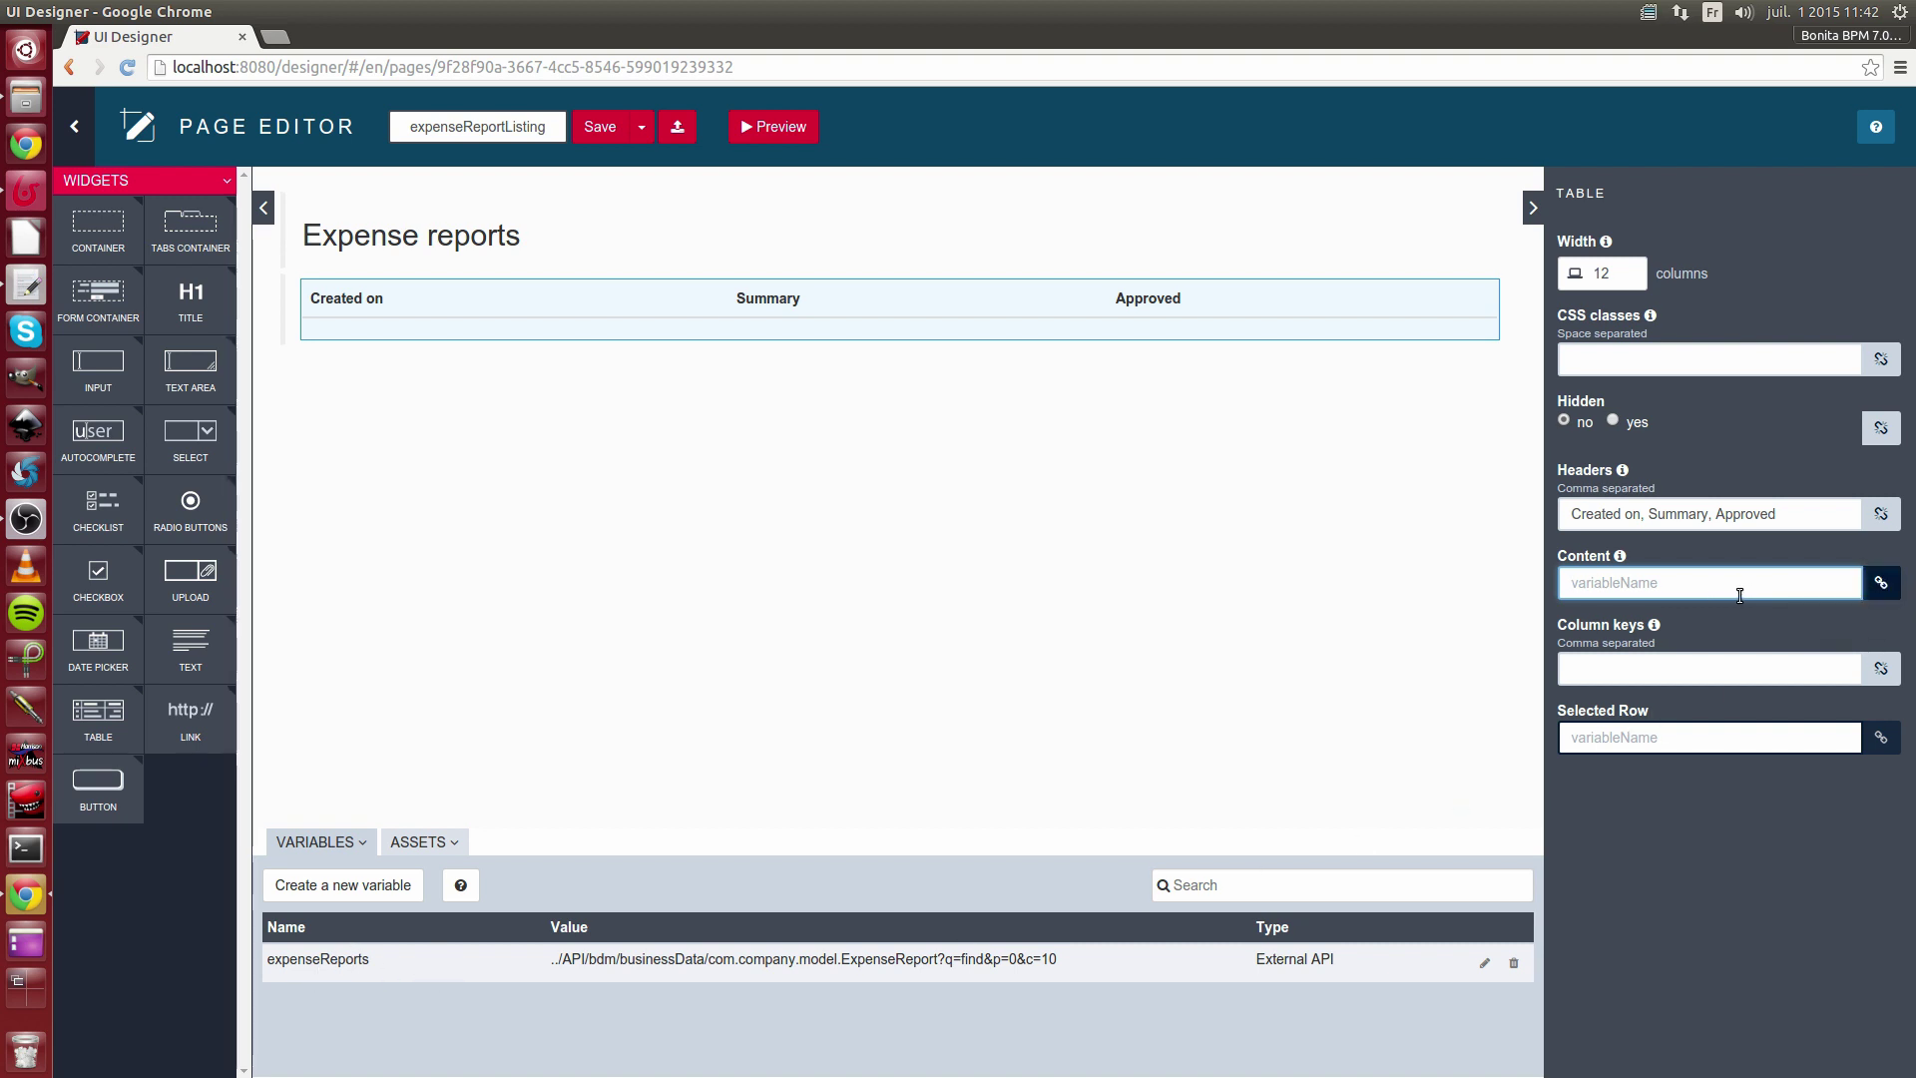
type("ex")
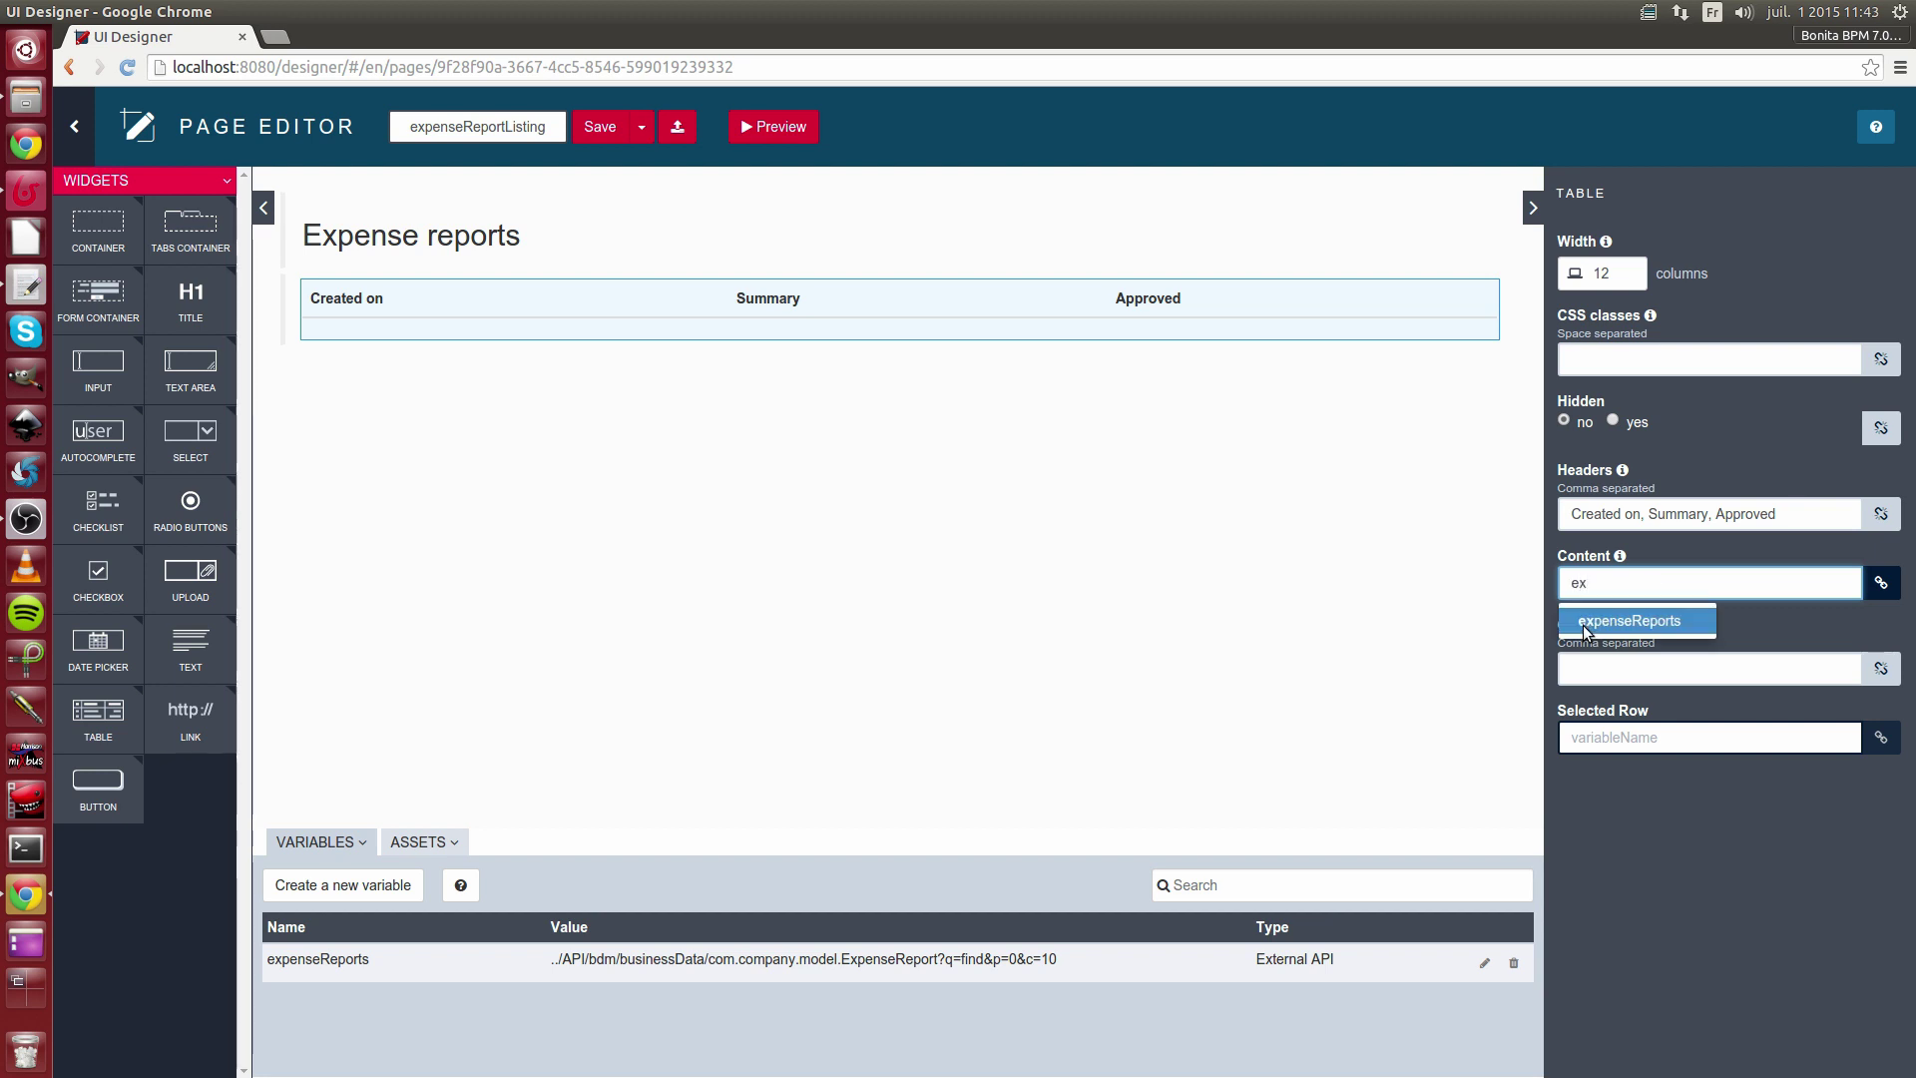
left_click(1634, 621)
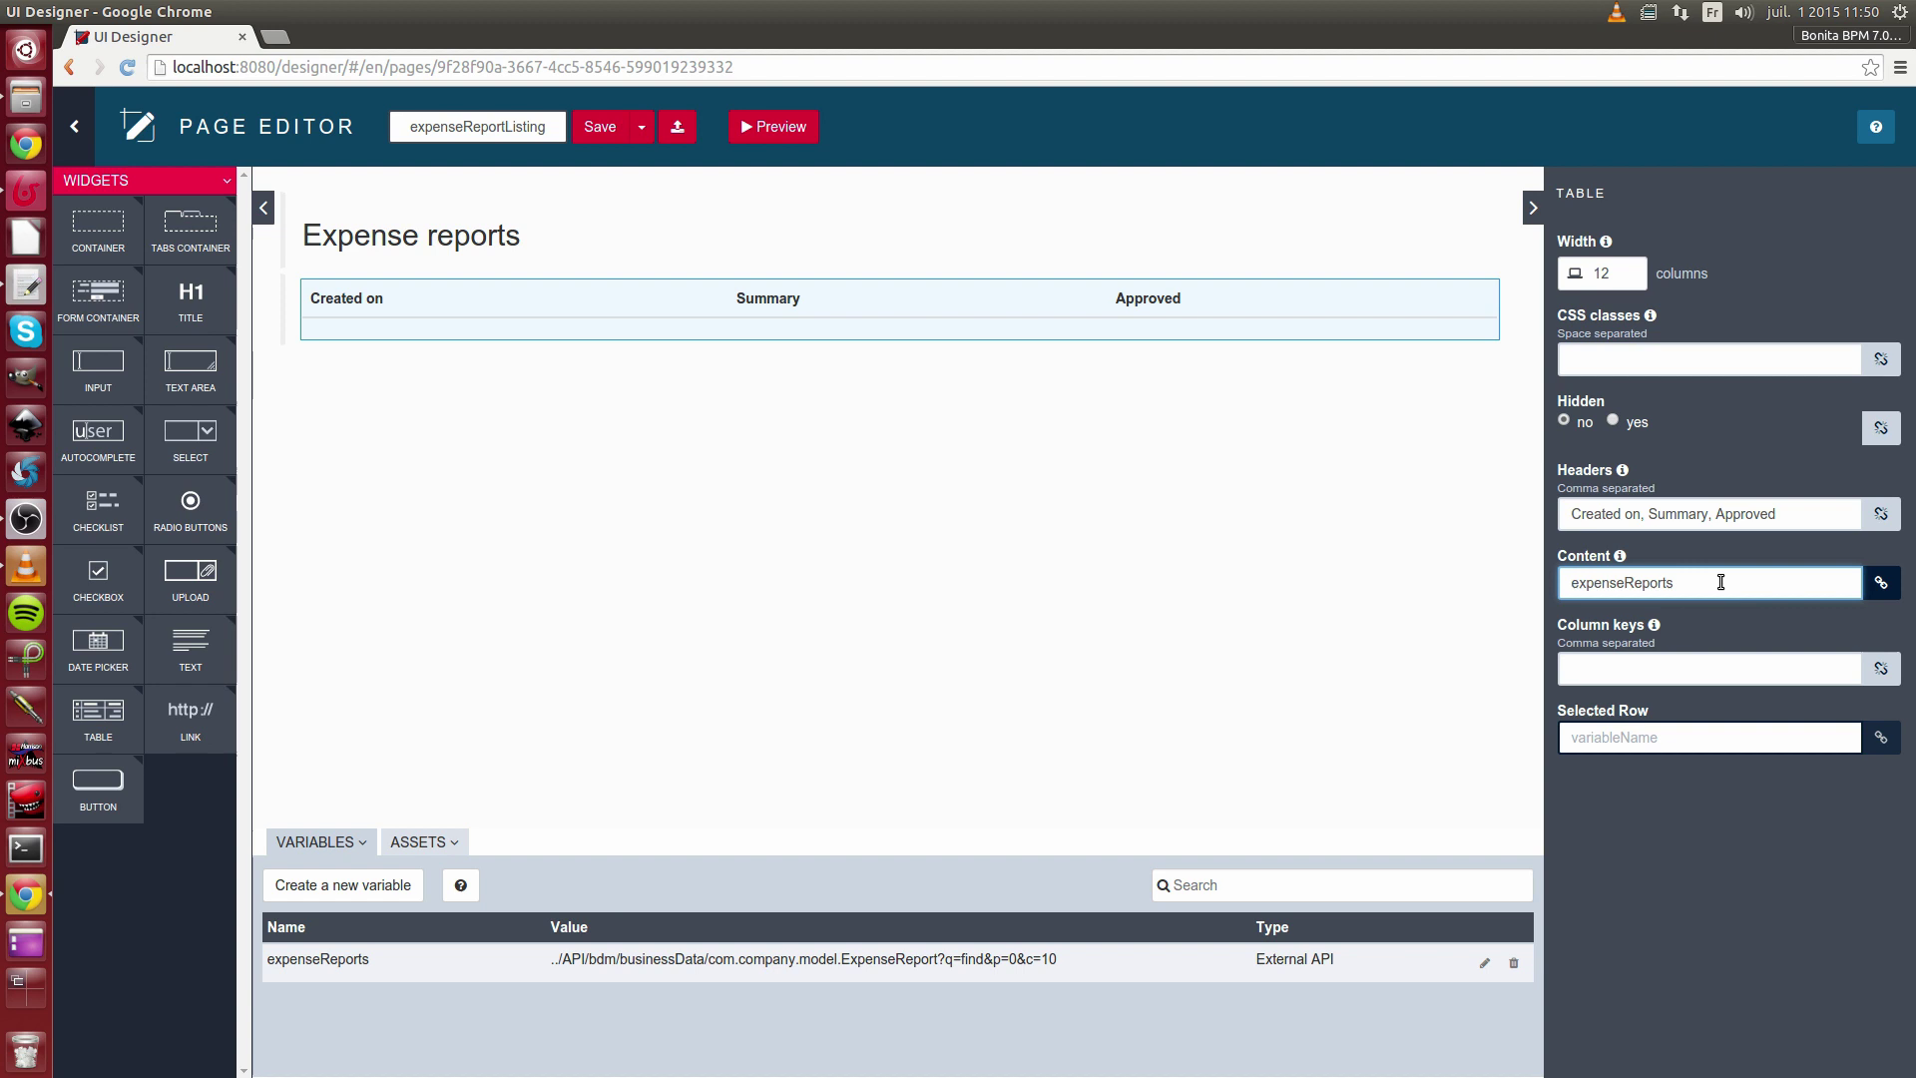
- Set column keys to creationDate | date, summary, isApproved and save the page
left_click(1595, 671)
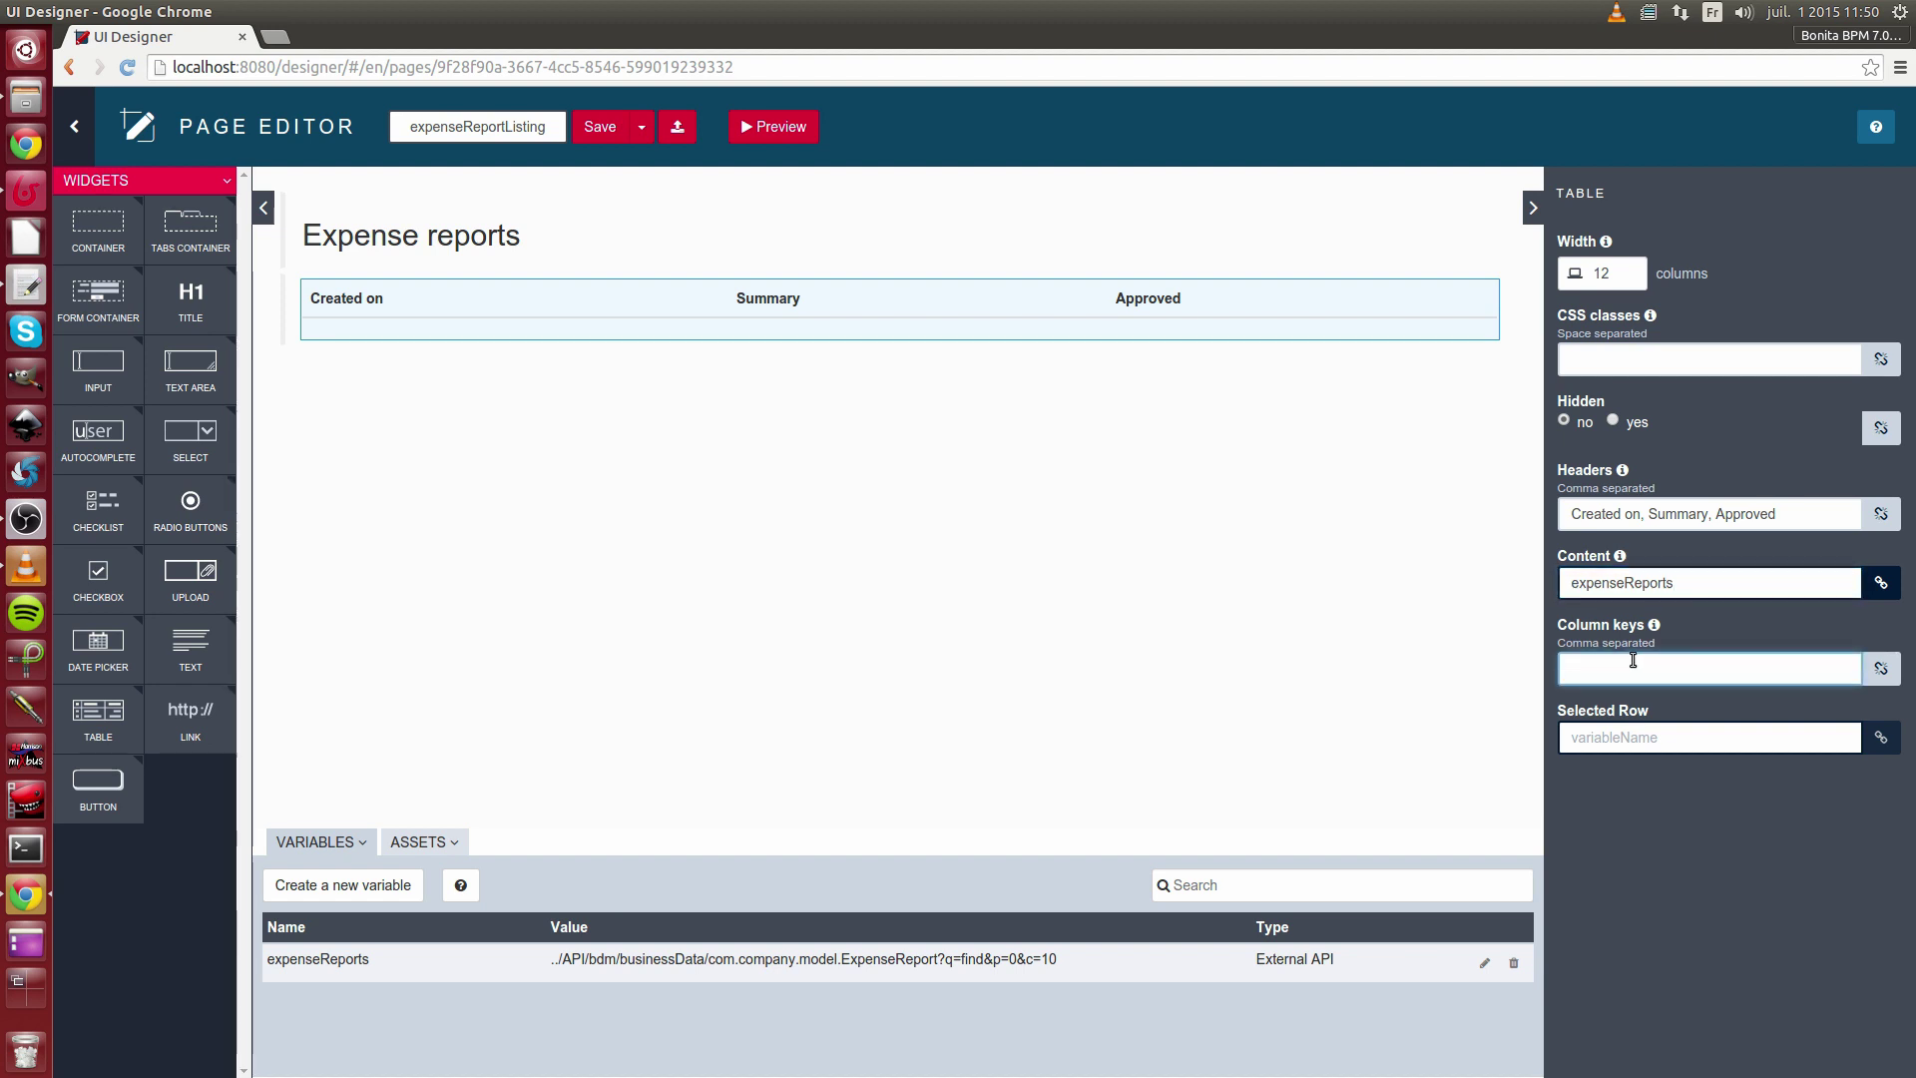
type("creat")
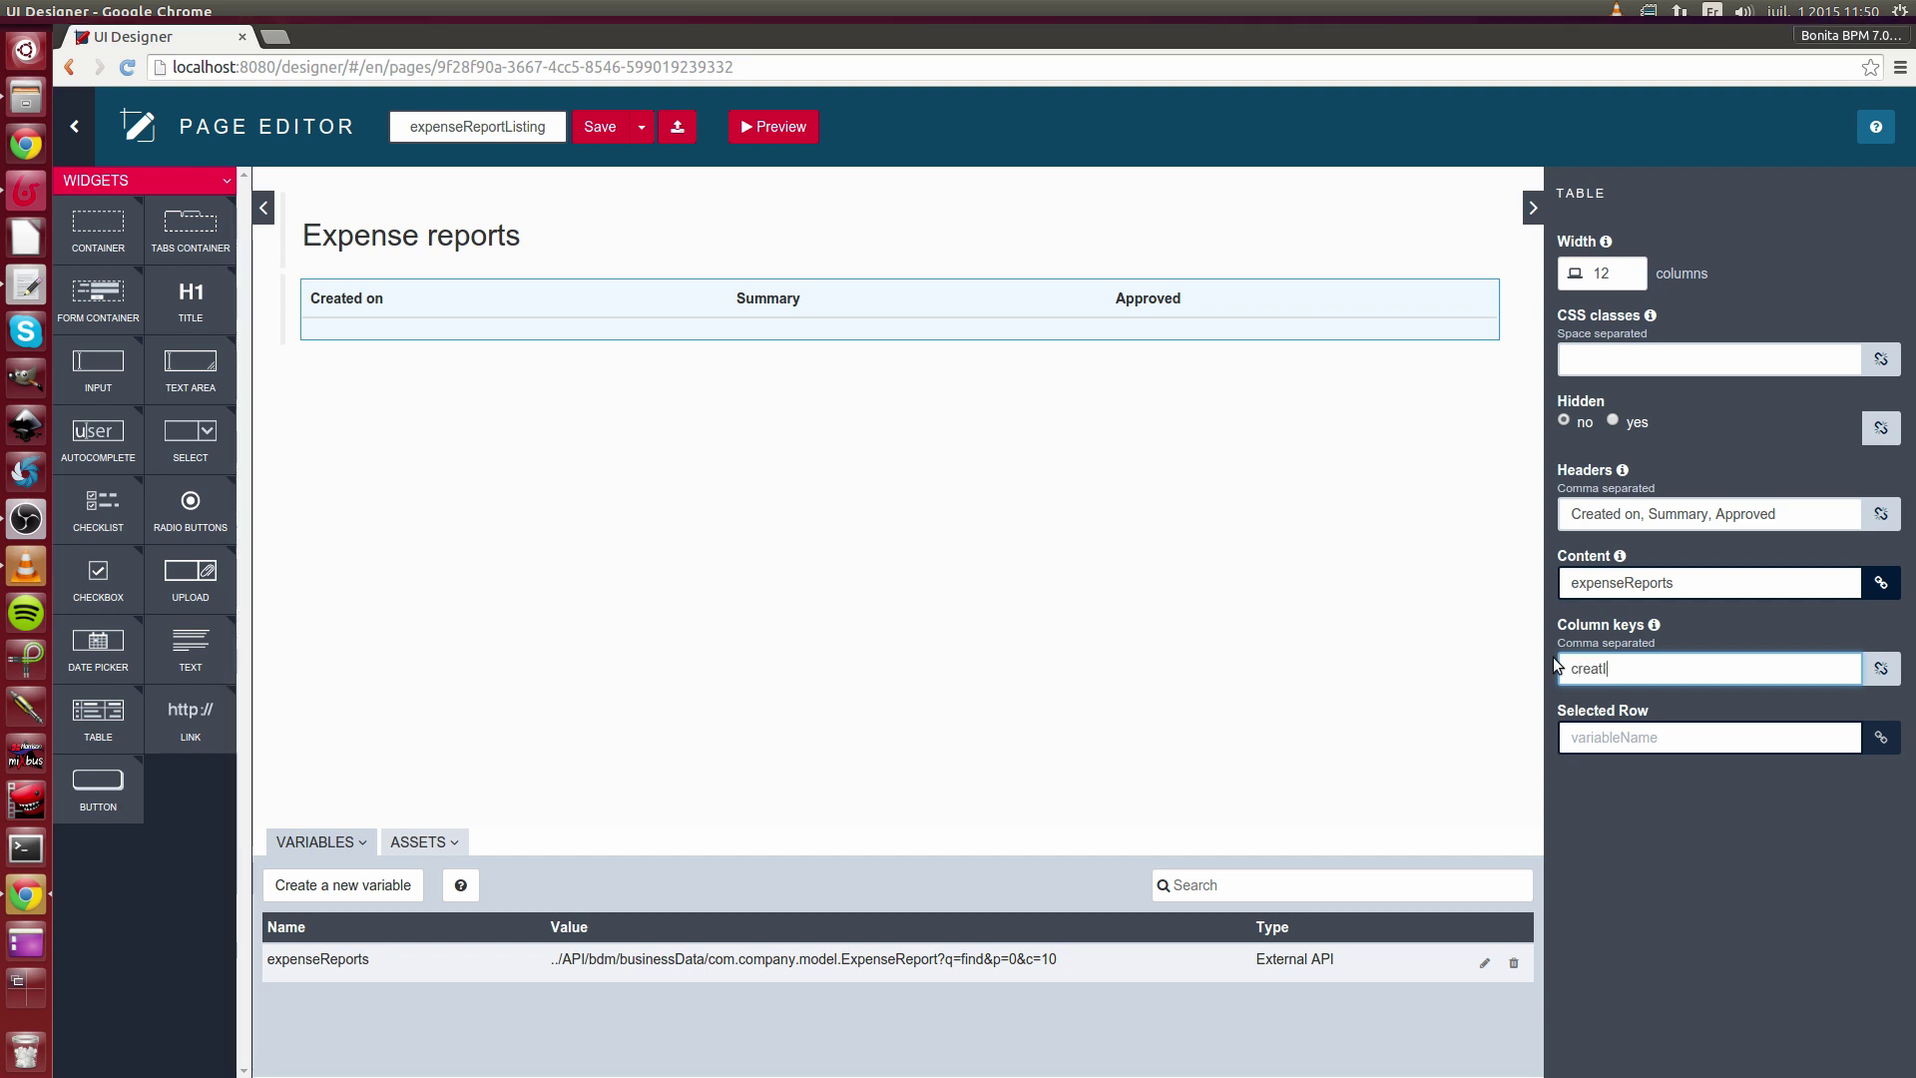
type("ionD")
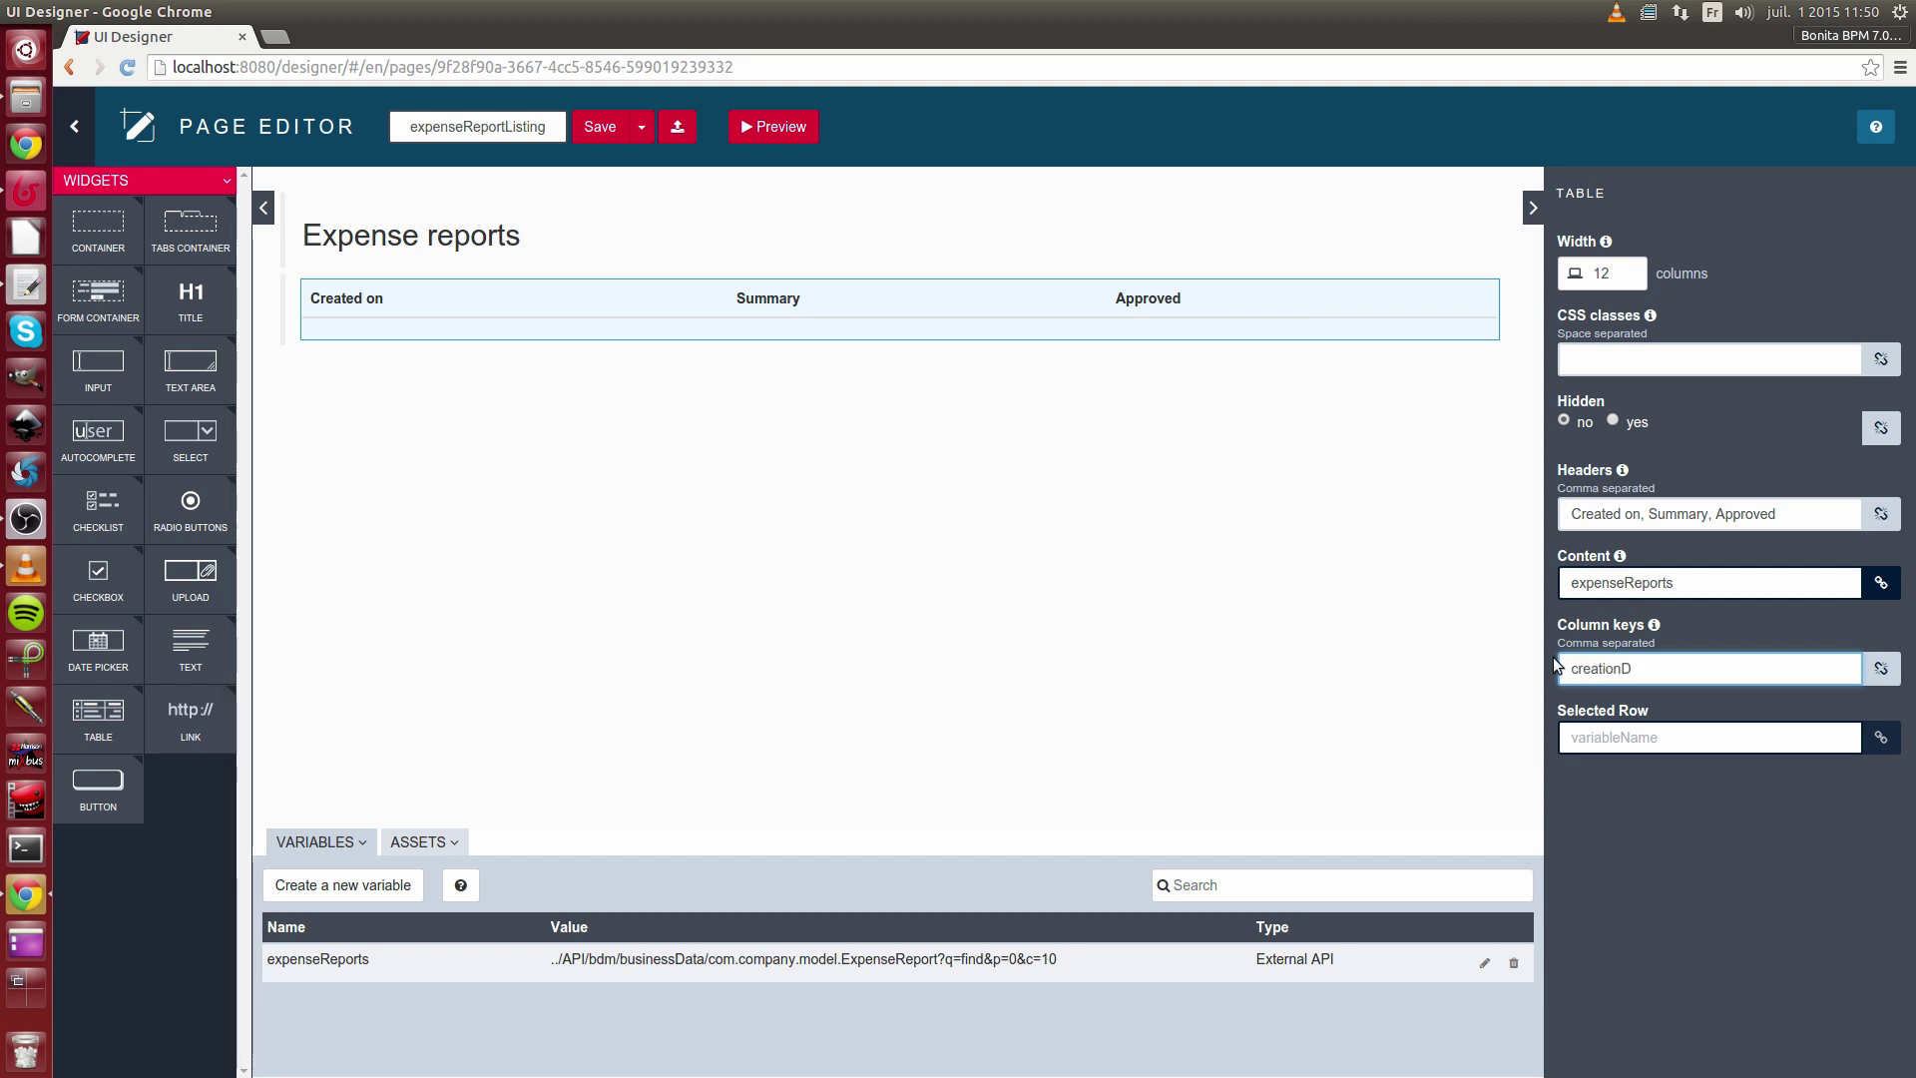
type("ate")
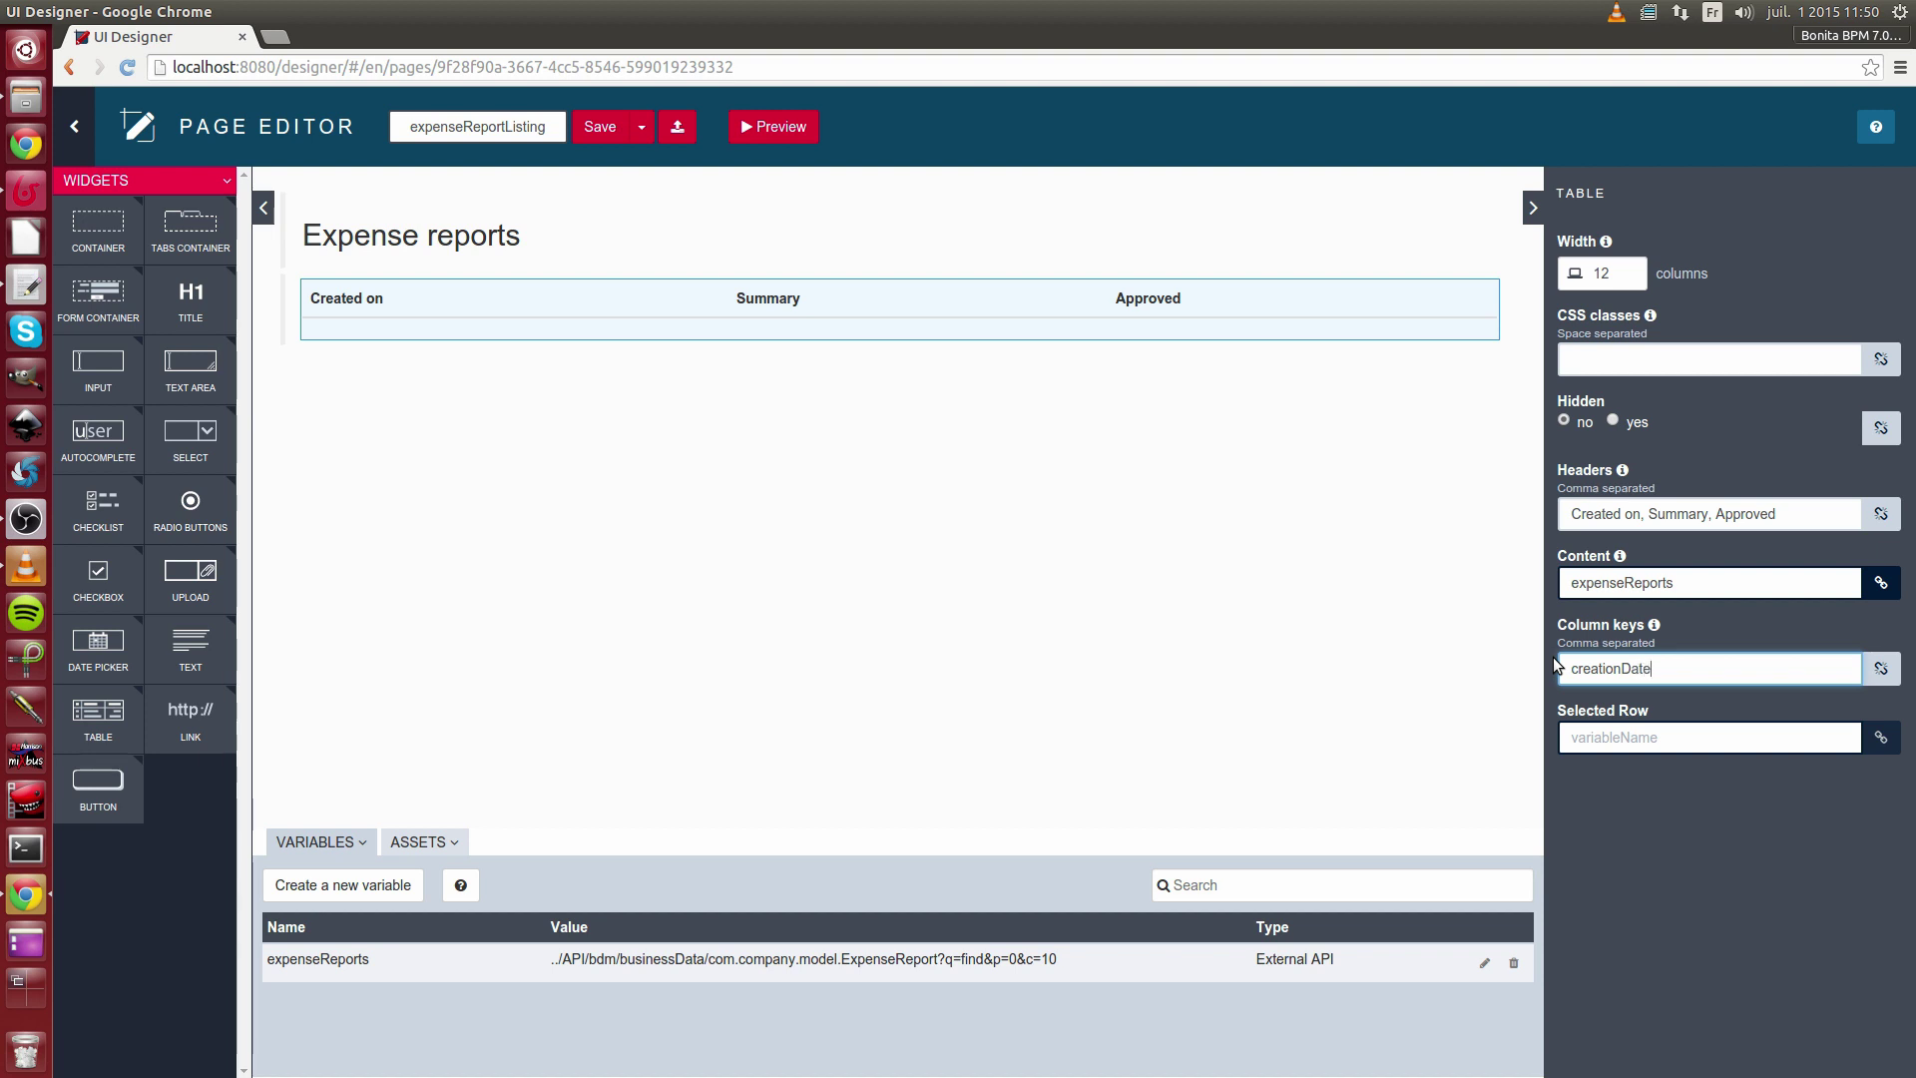
type(" | date")
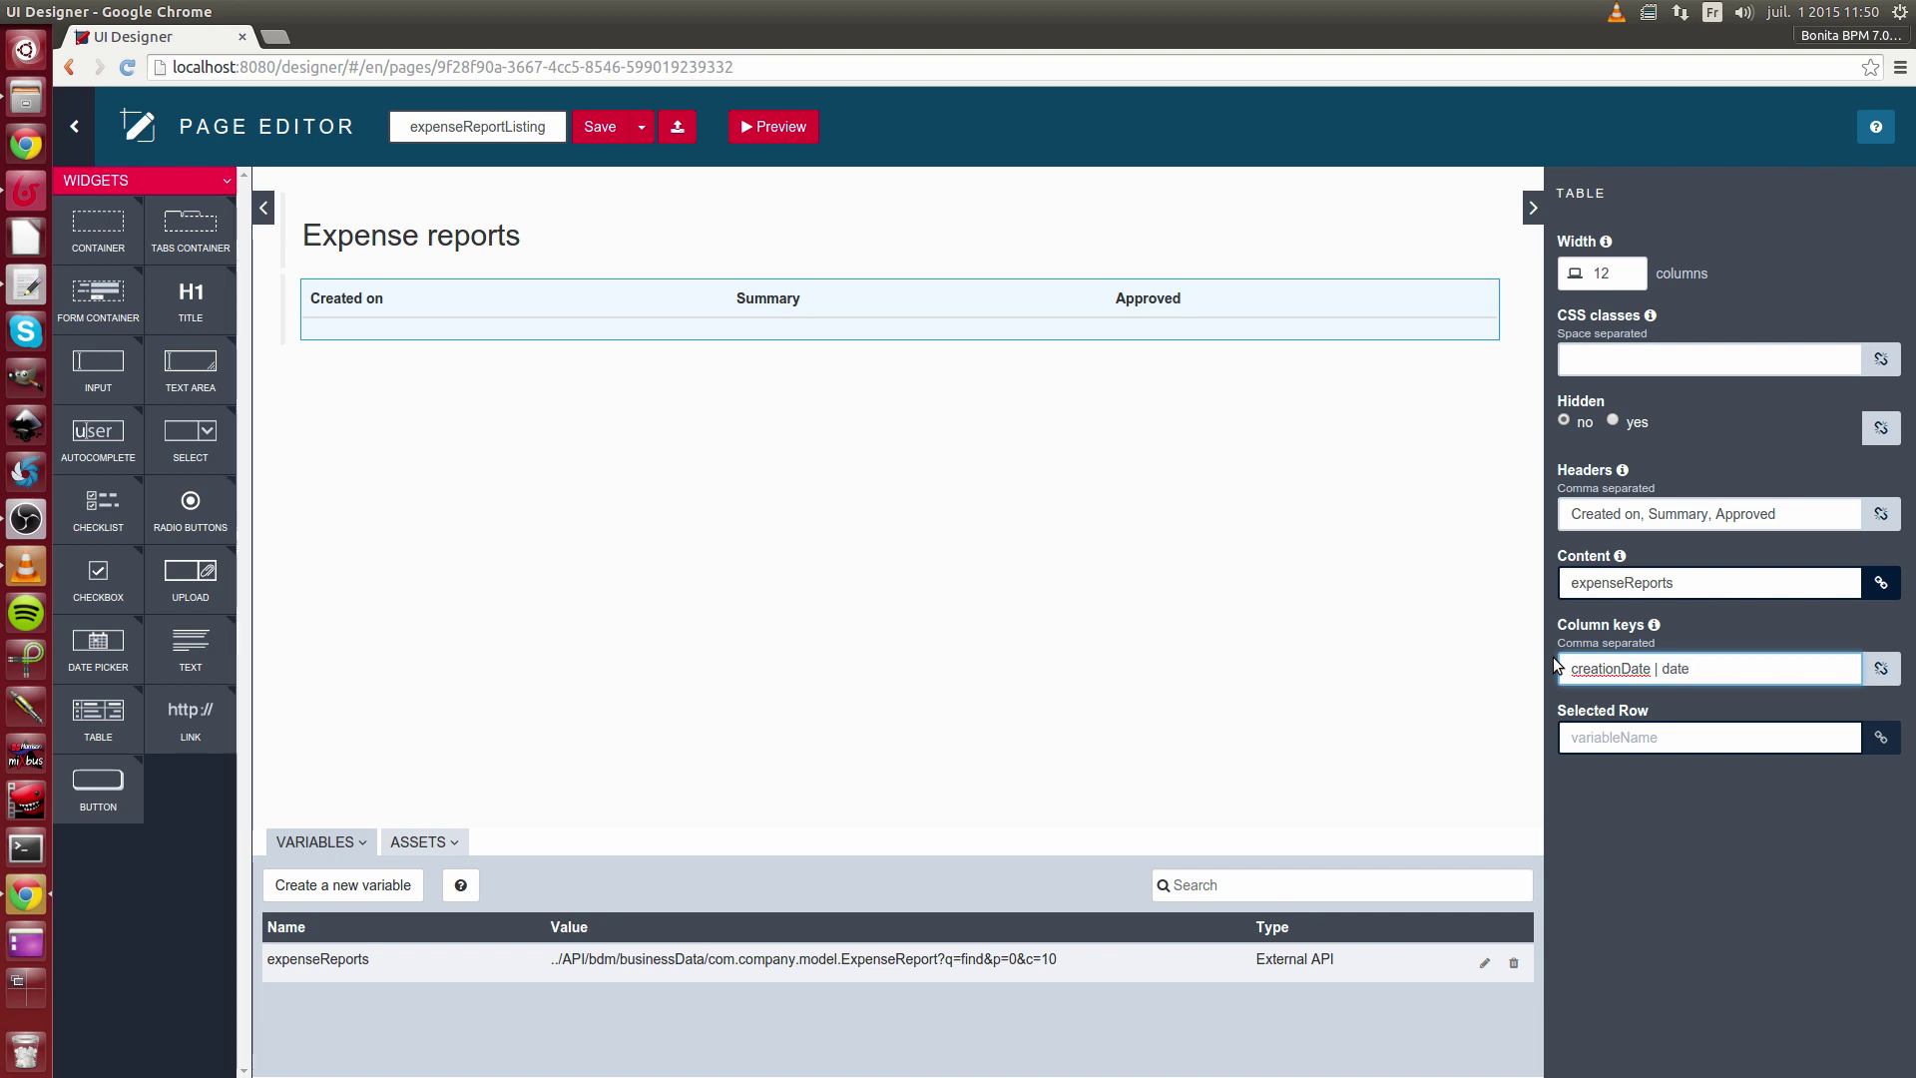
type(", summary, isApproved")
left_click(595, 131)
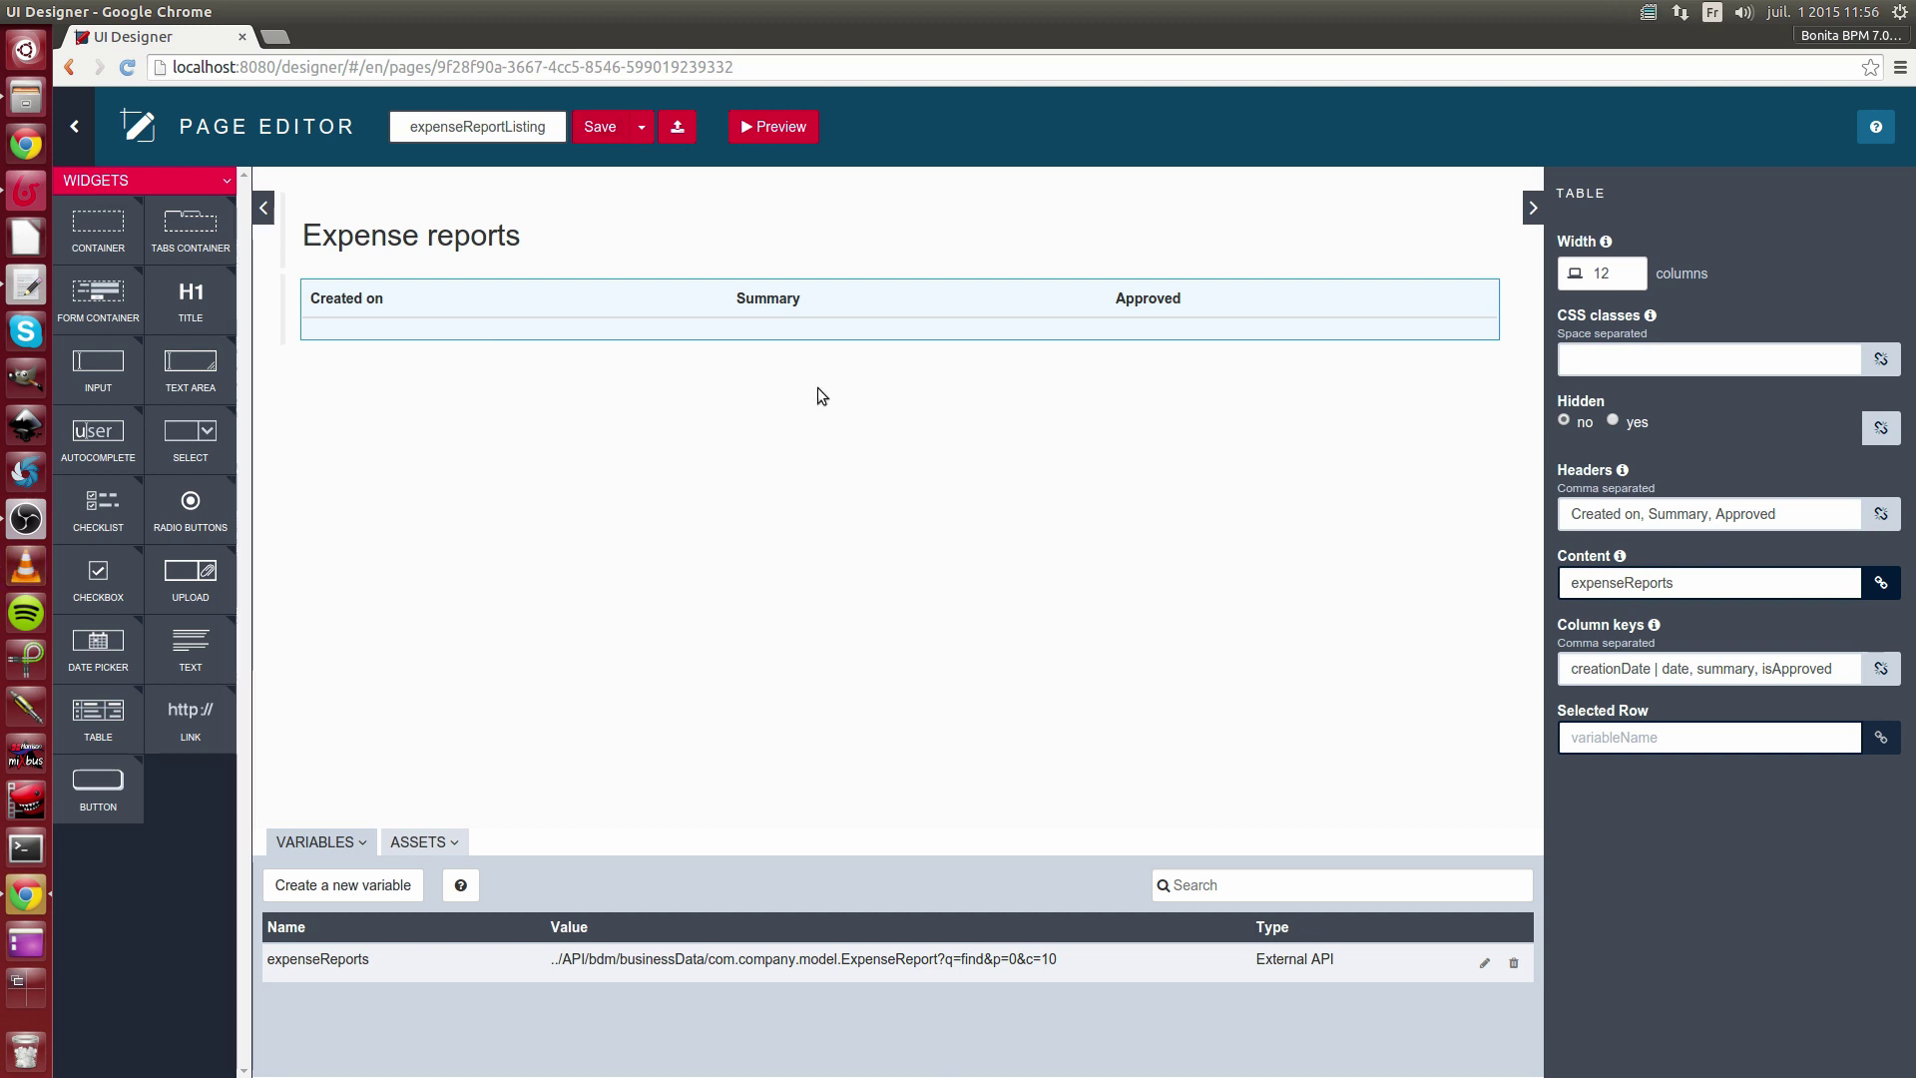
- Run the Expense report process from Studio and view its Create Expense Report form
key("alt+Tab")
key("alt+Tab")
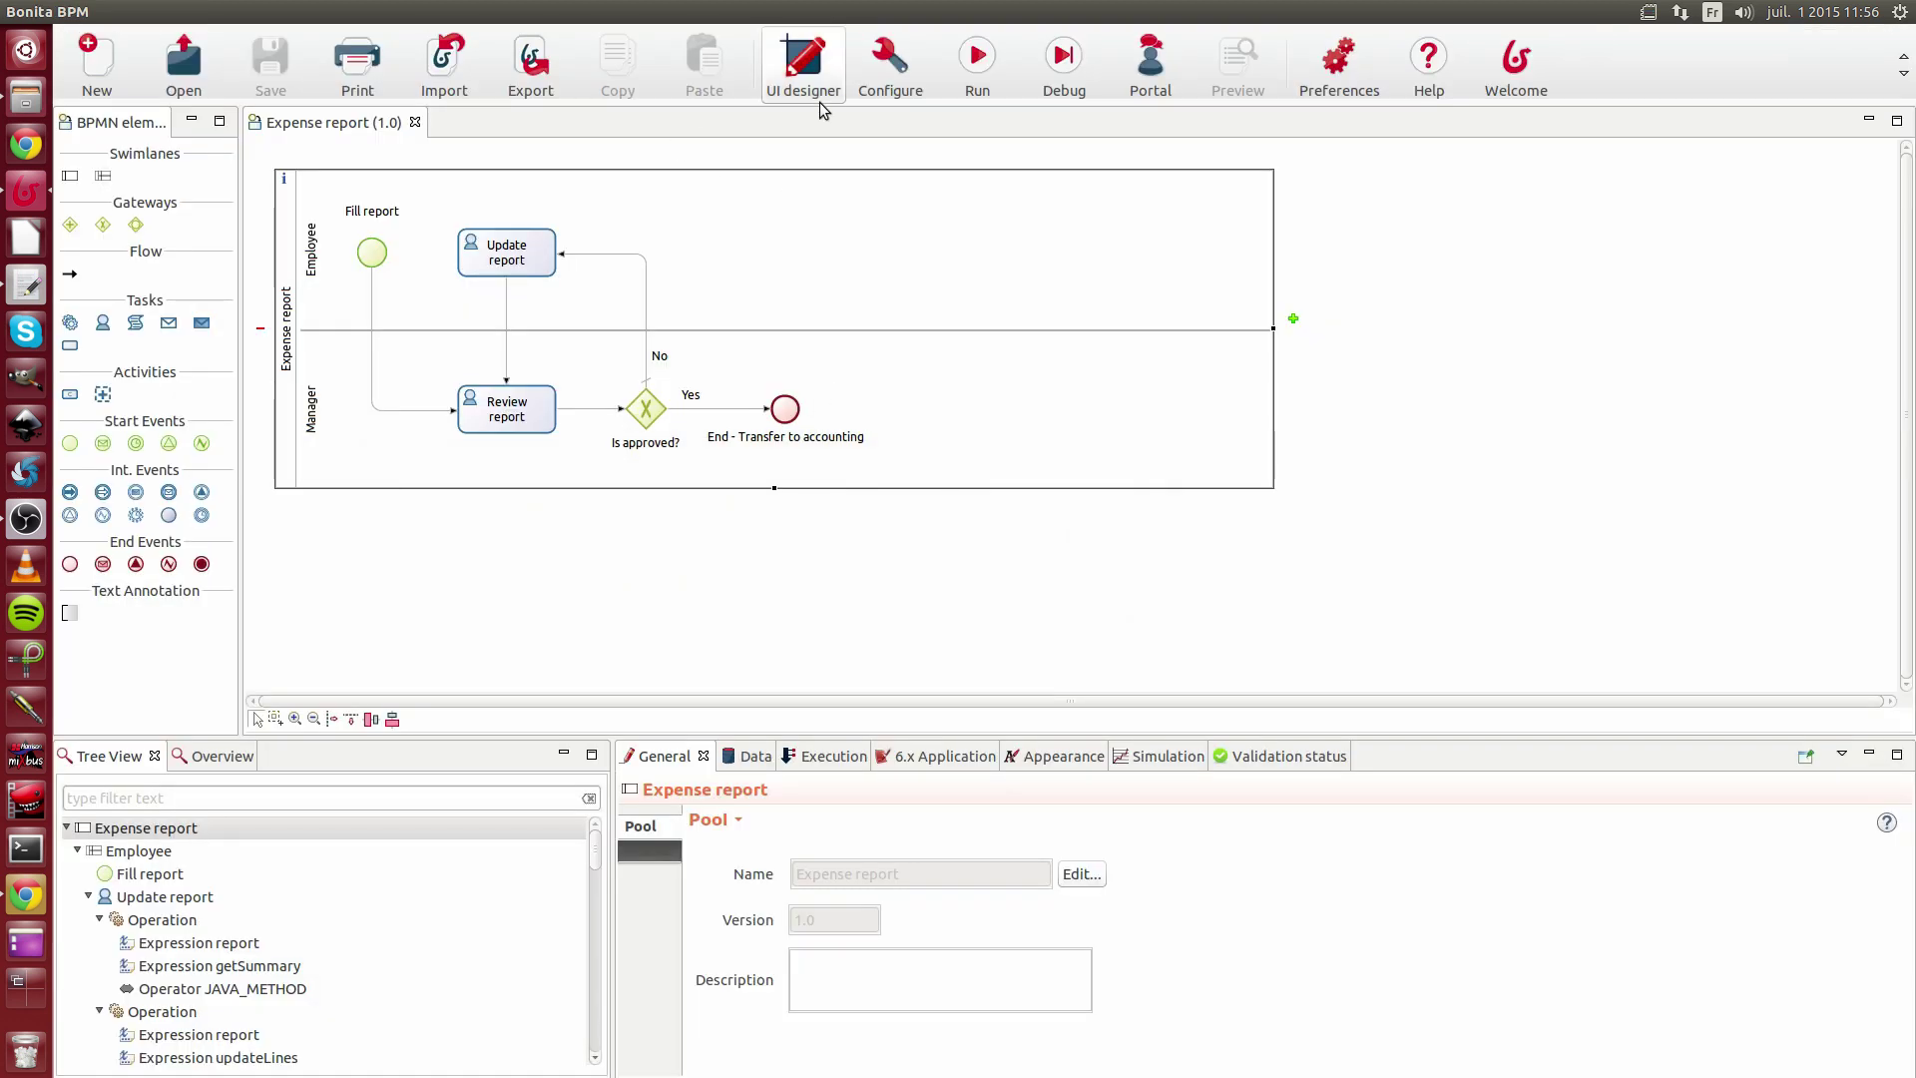
left_click(976, 80)
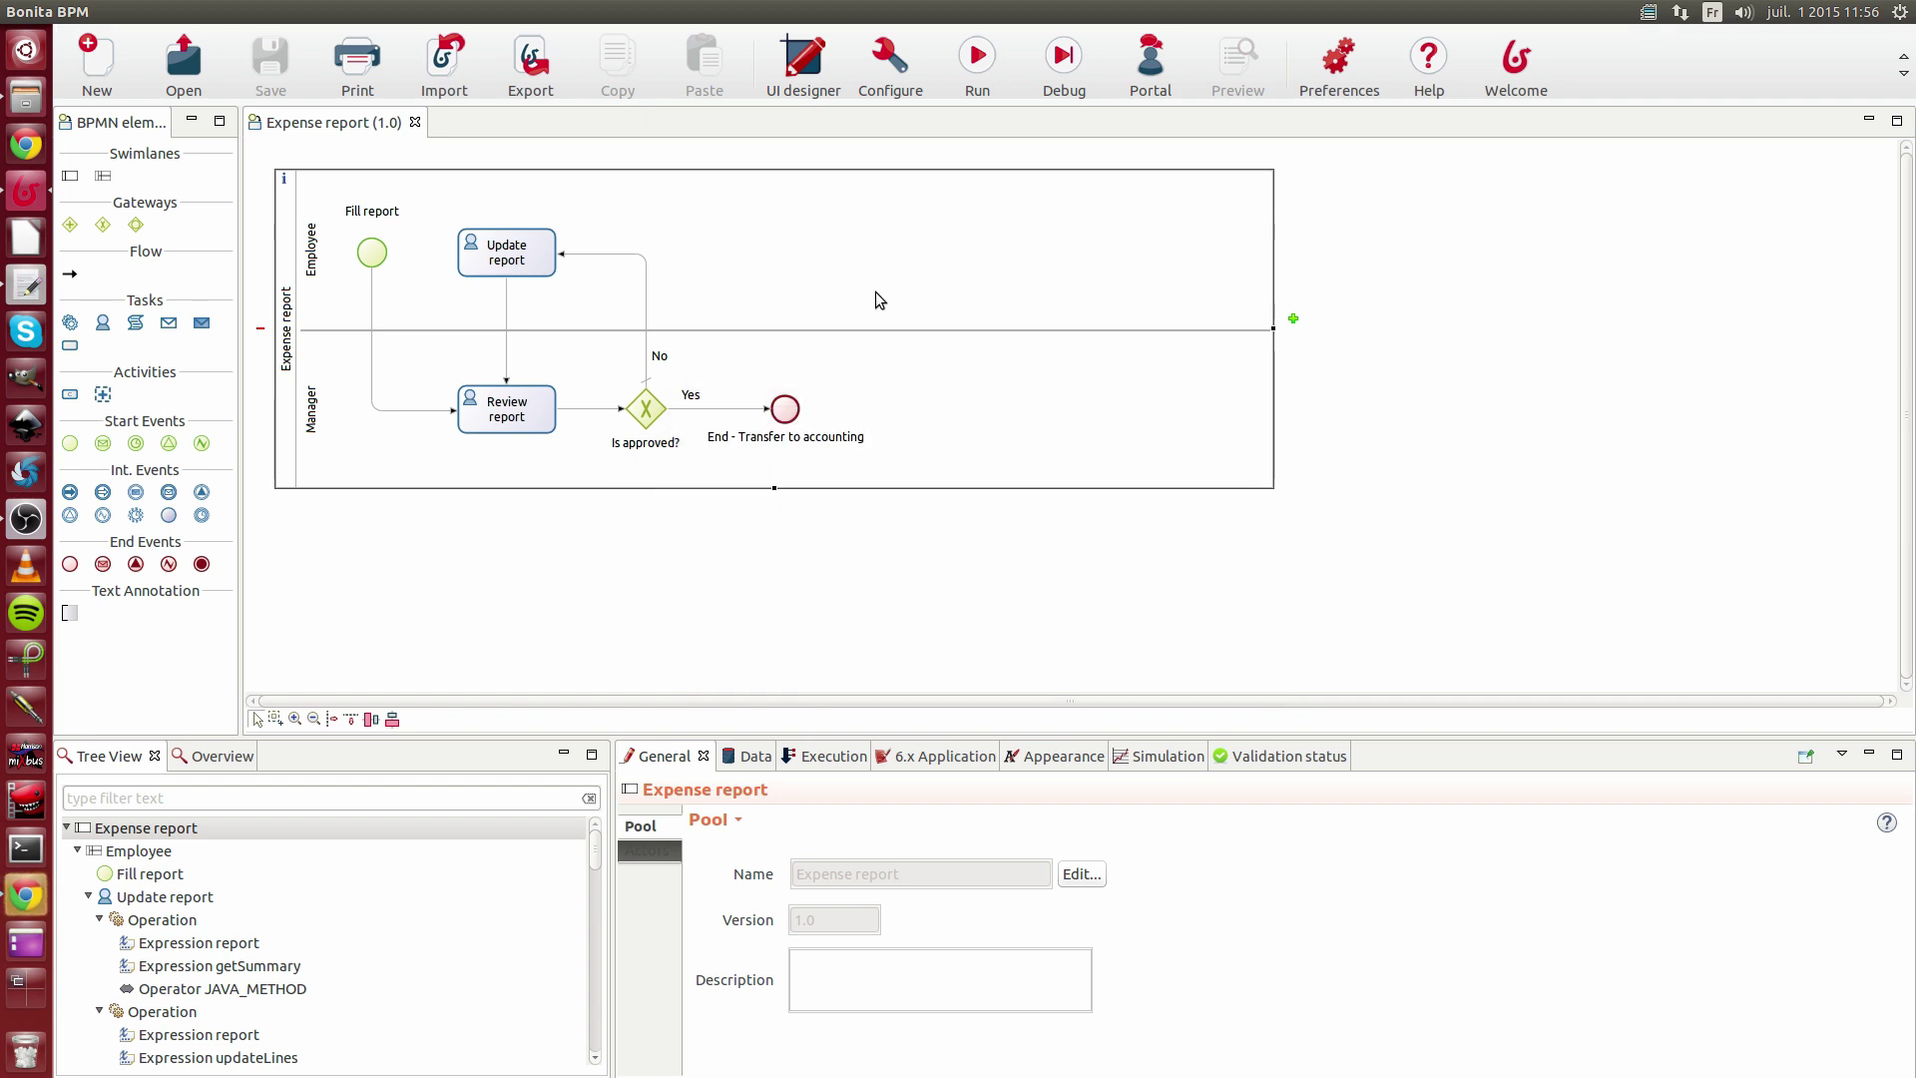
key("alt+Tab")
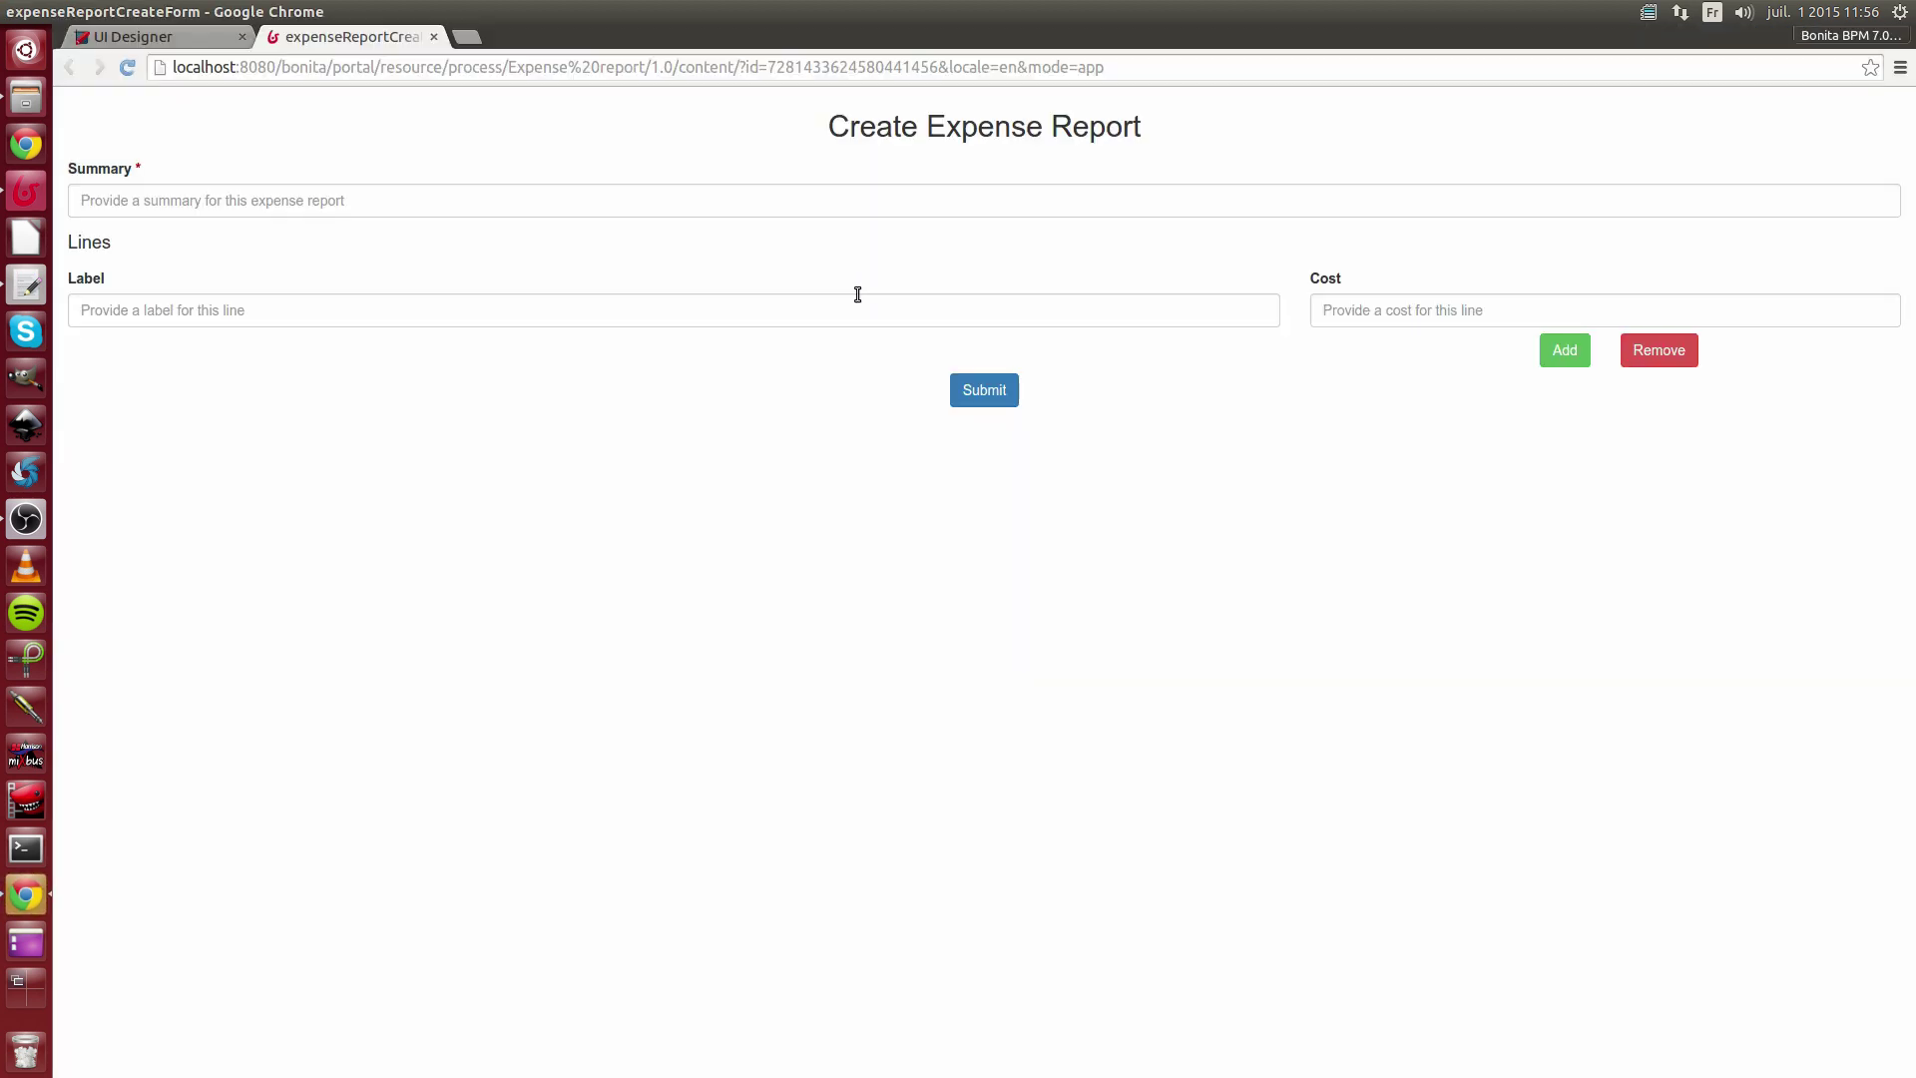
- Submit an expense report with summary 'this is a summary' and one line 'l1' costing 1
left_click(261, 201)
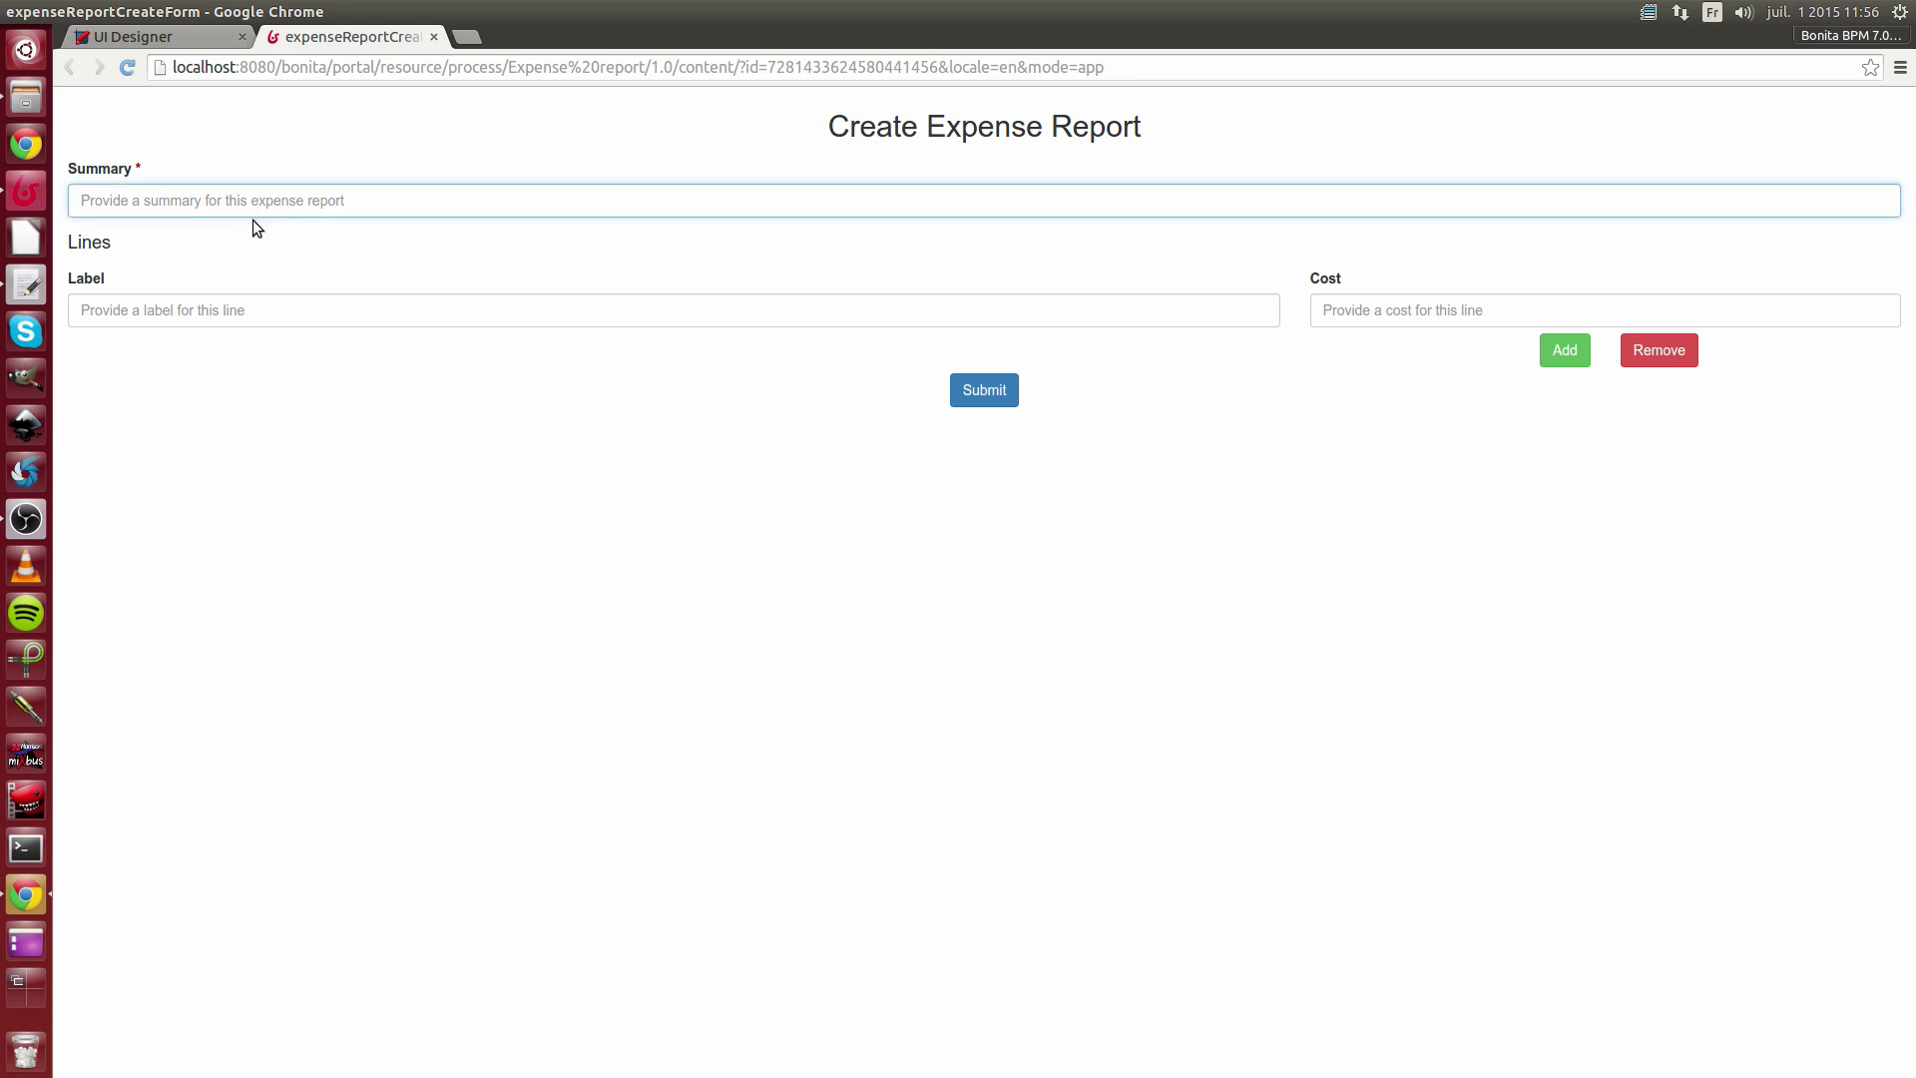
type("this is a summary")
key("Tab")
type("l1")
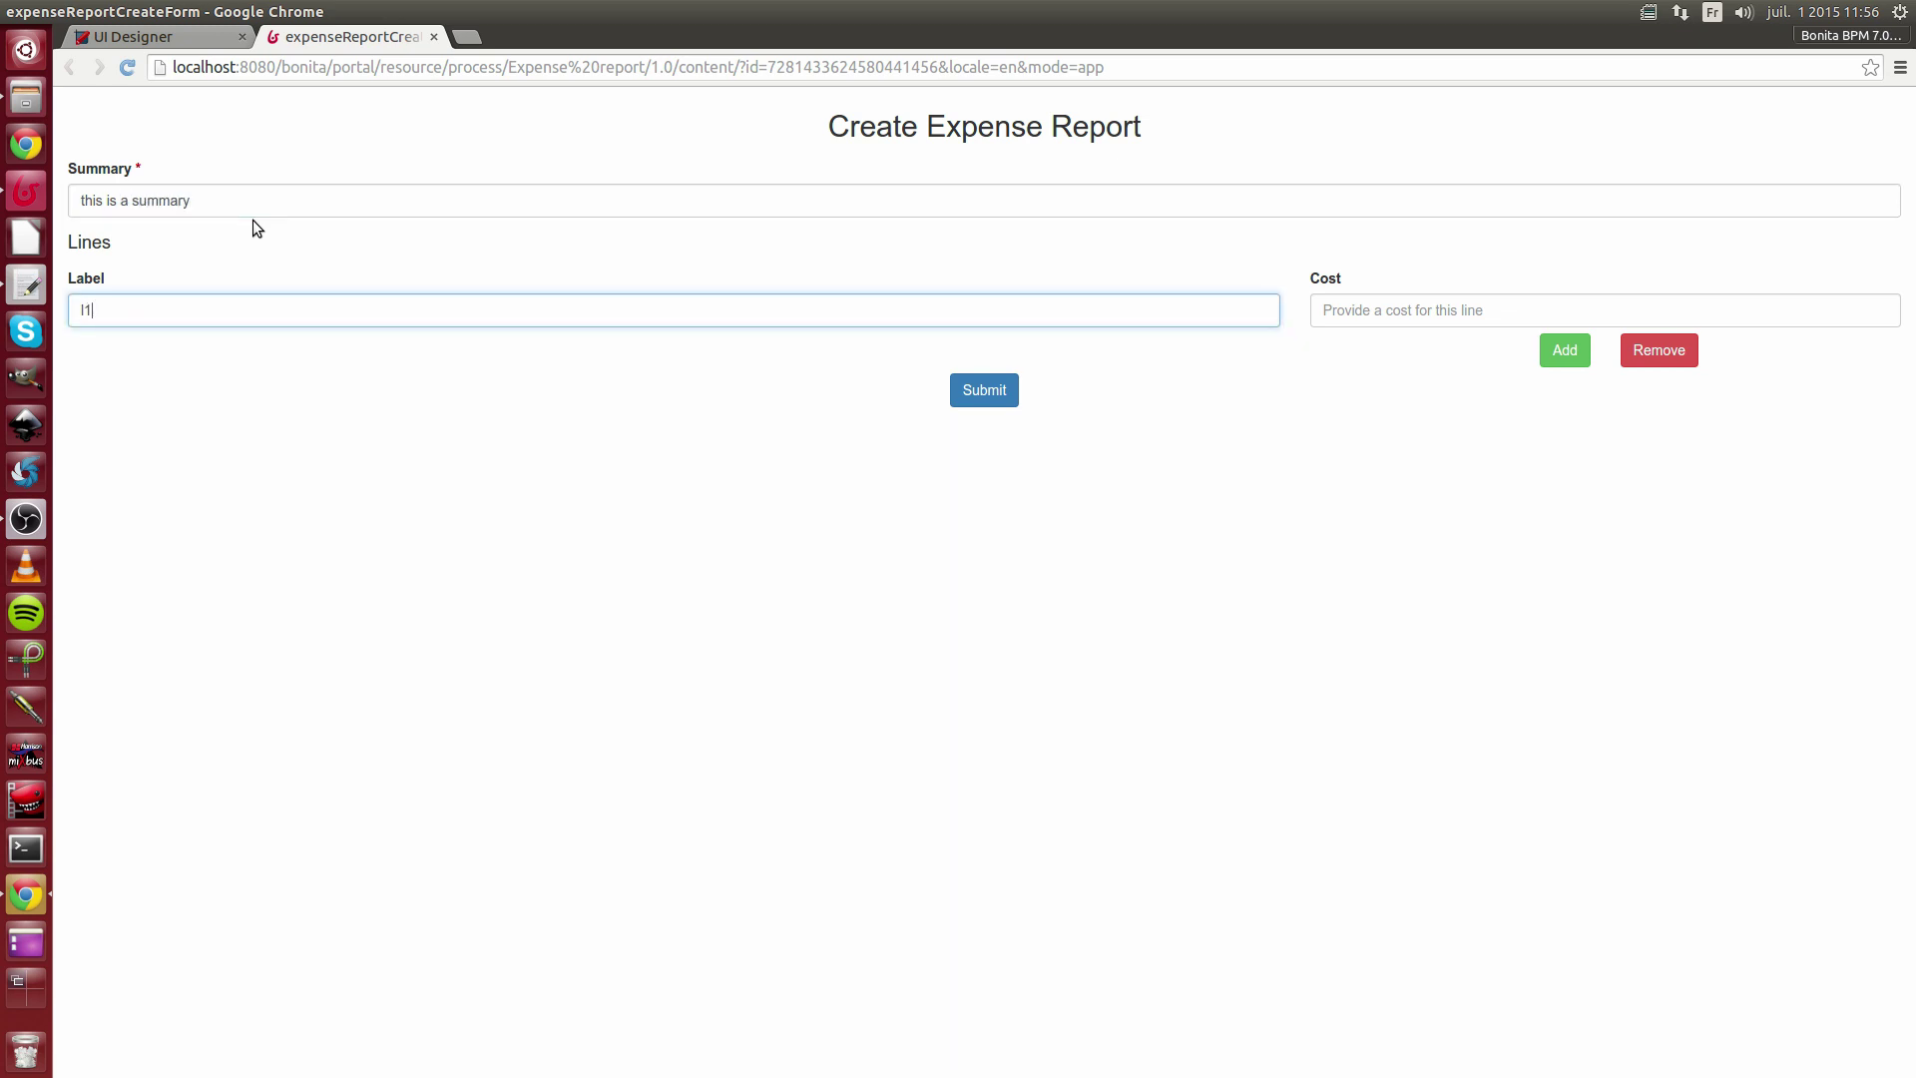
key("Tab")
type("1")
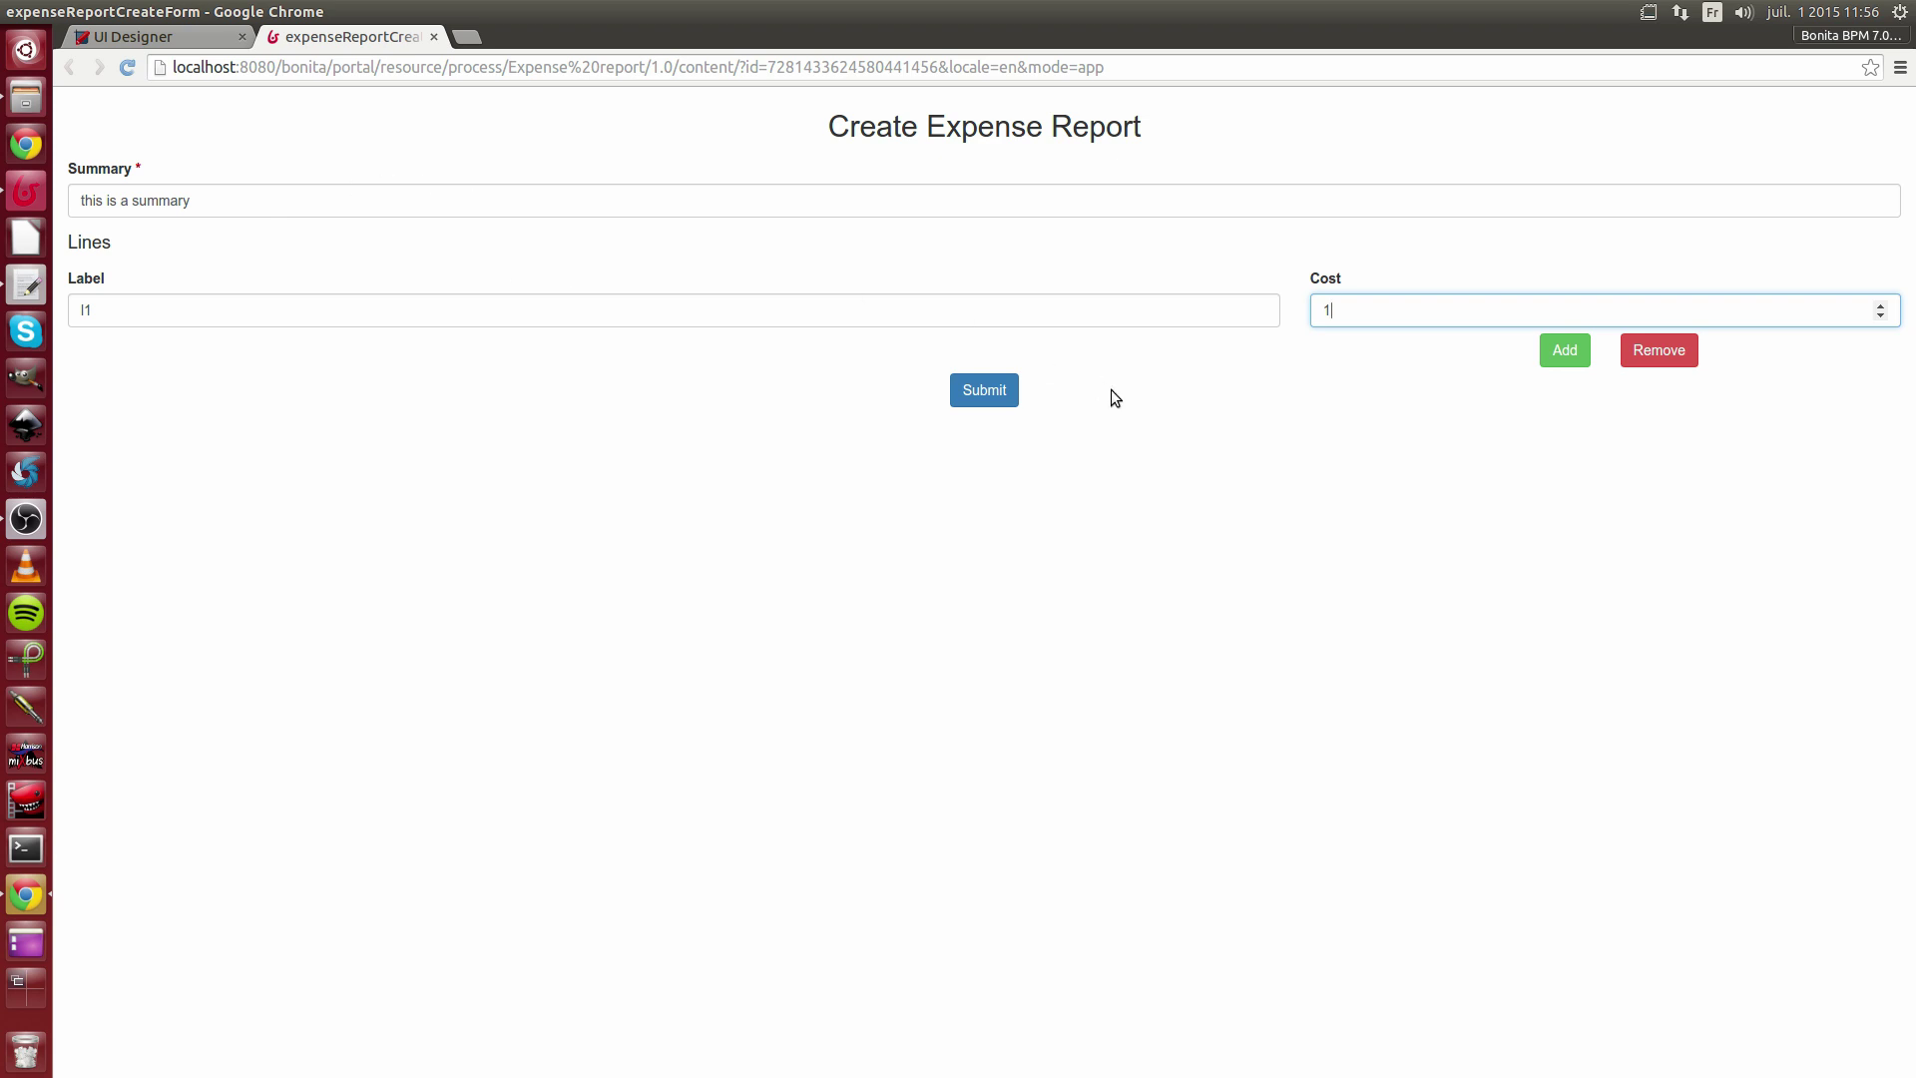
left_click(990, 397)
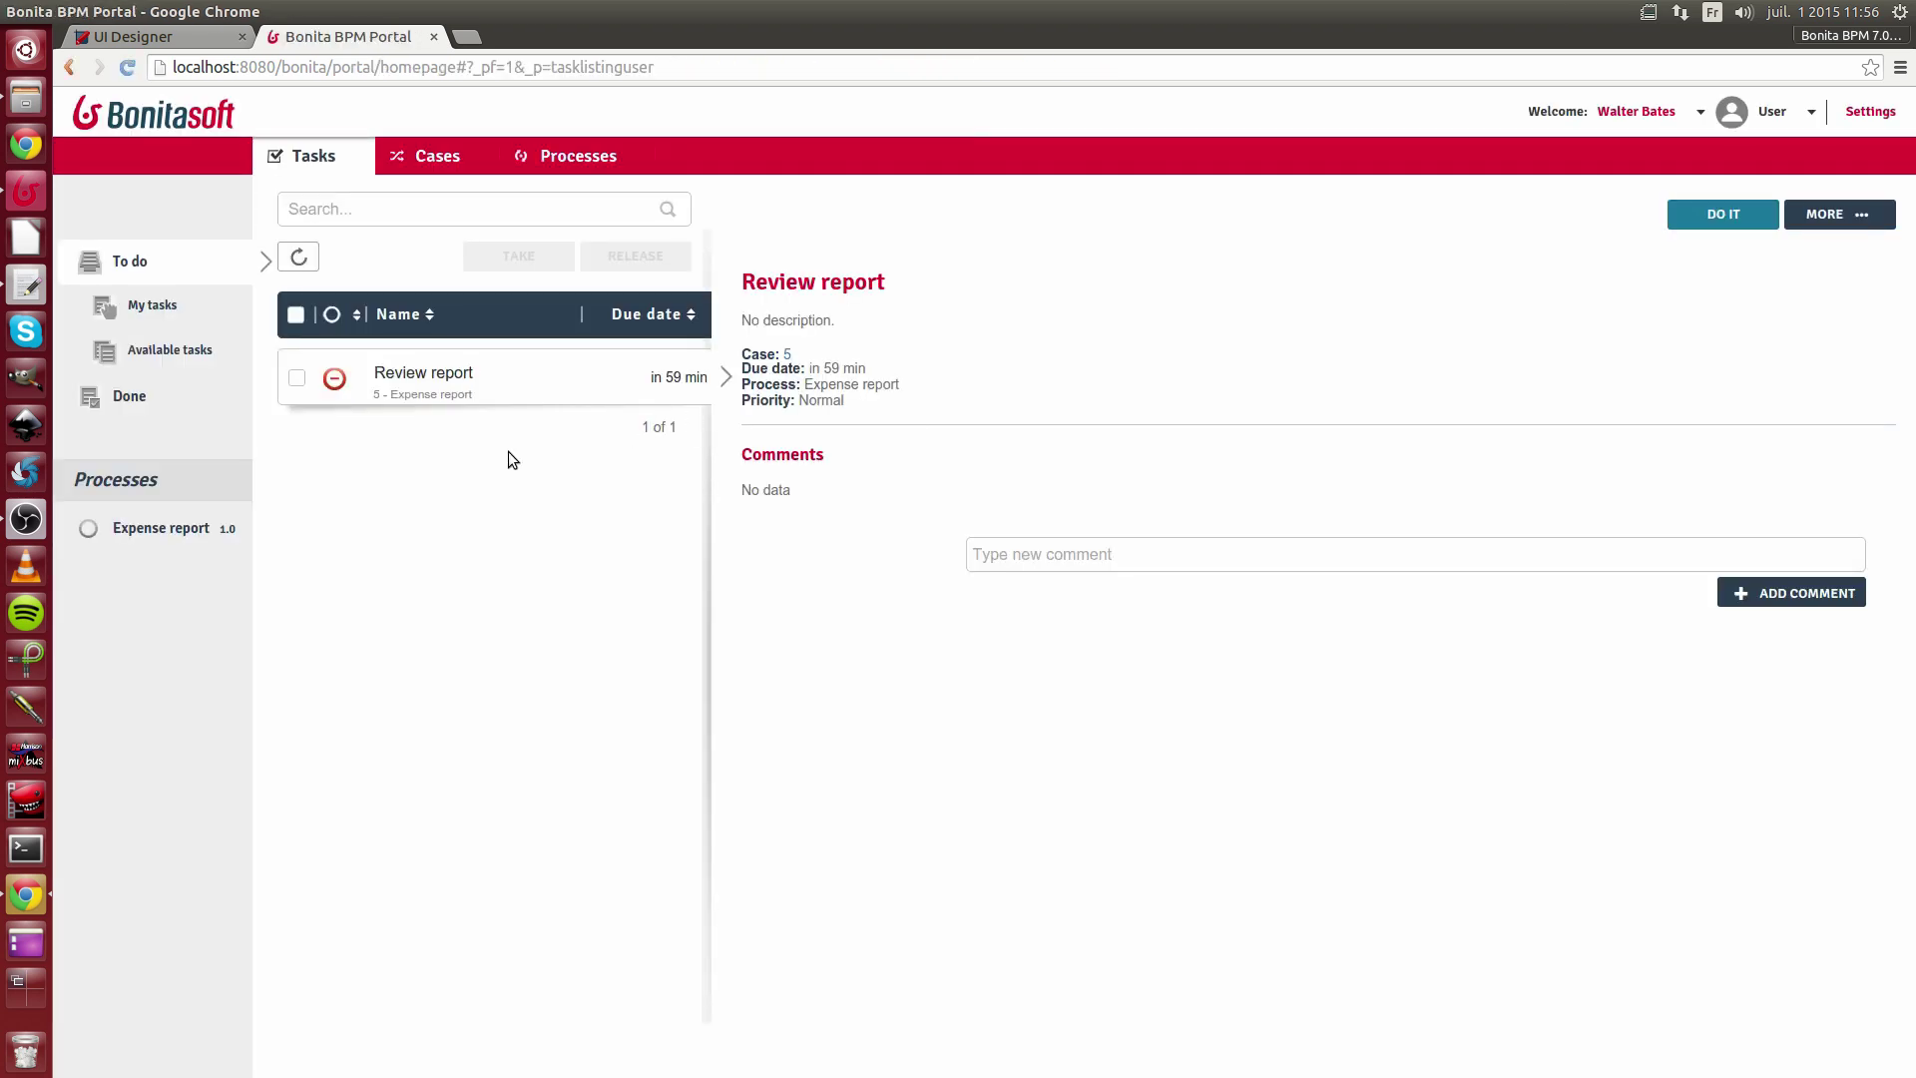
- Preview the expense reports listing page to check it shows the new report row
left_click(434, 38)
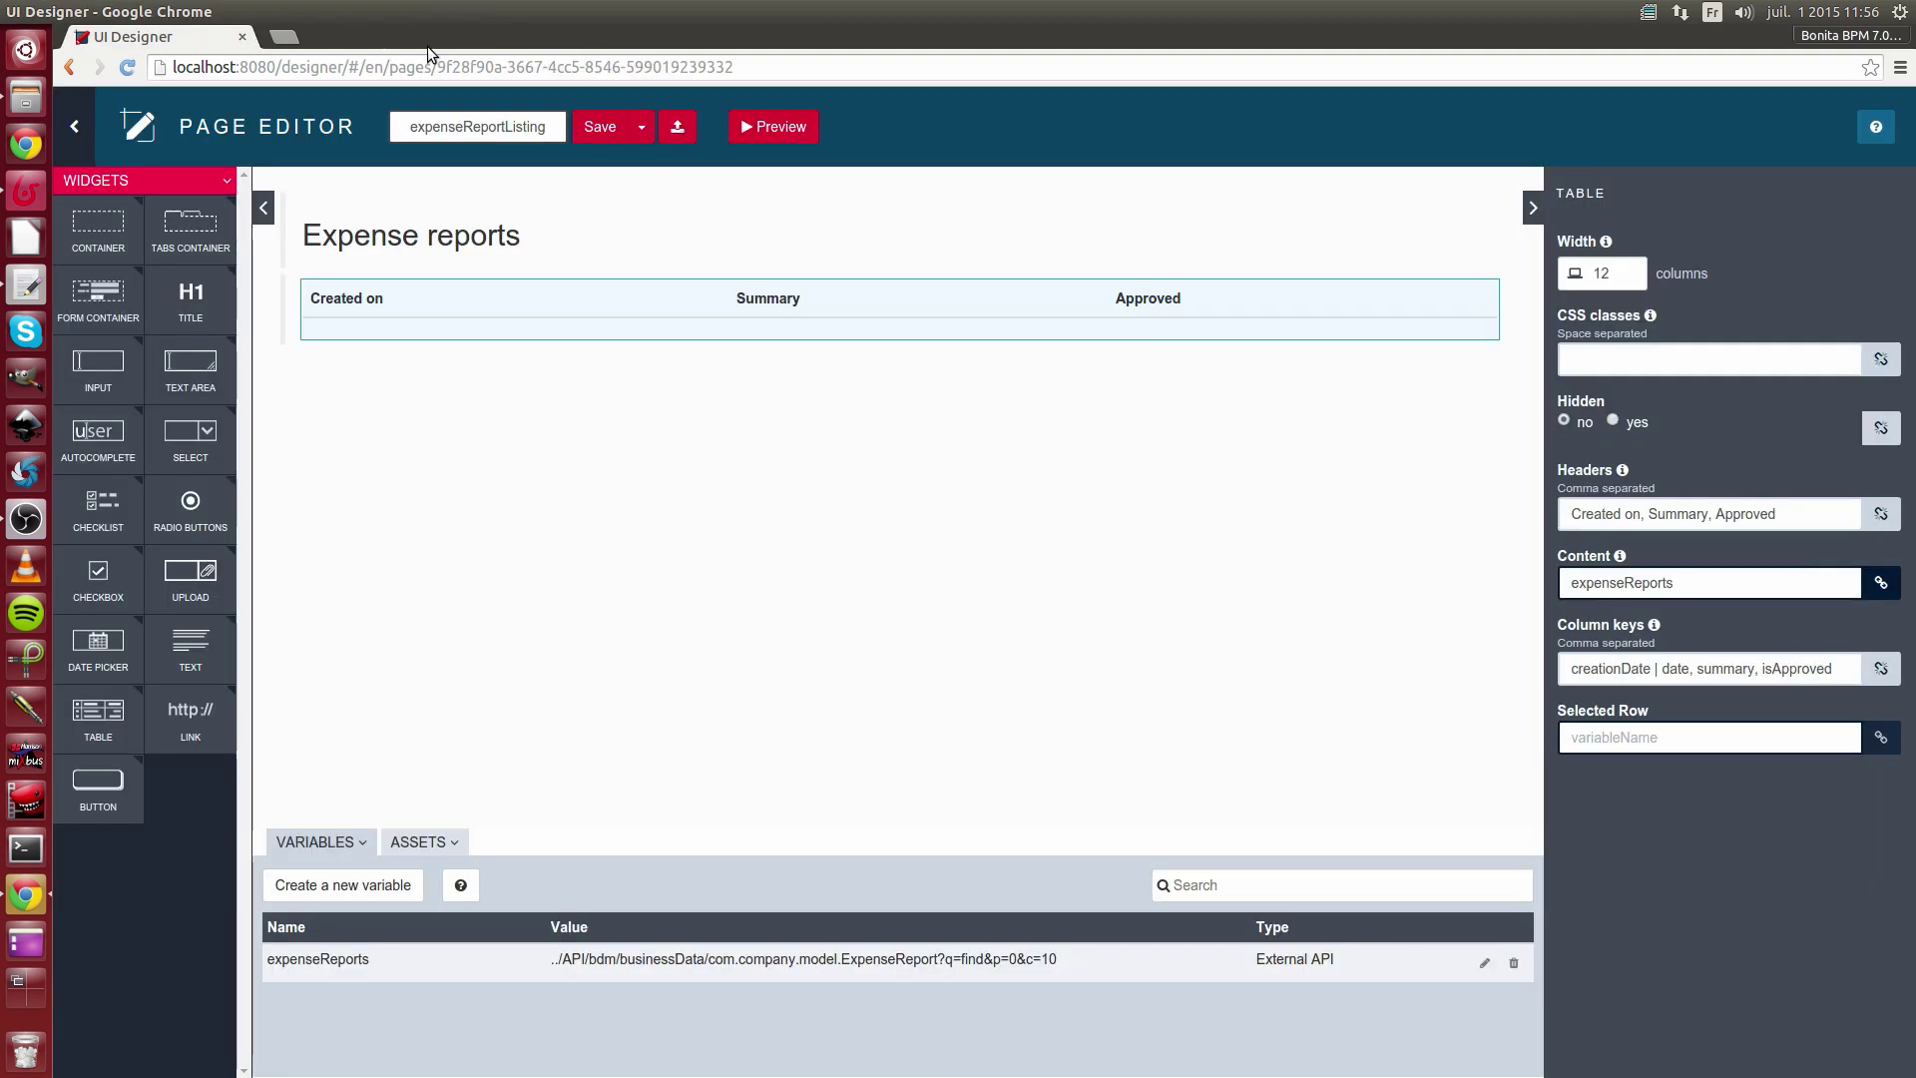
left_click(785, 130)
left_click_drag(709, 38, 1091, 141)
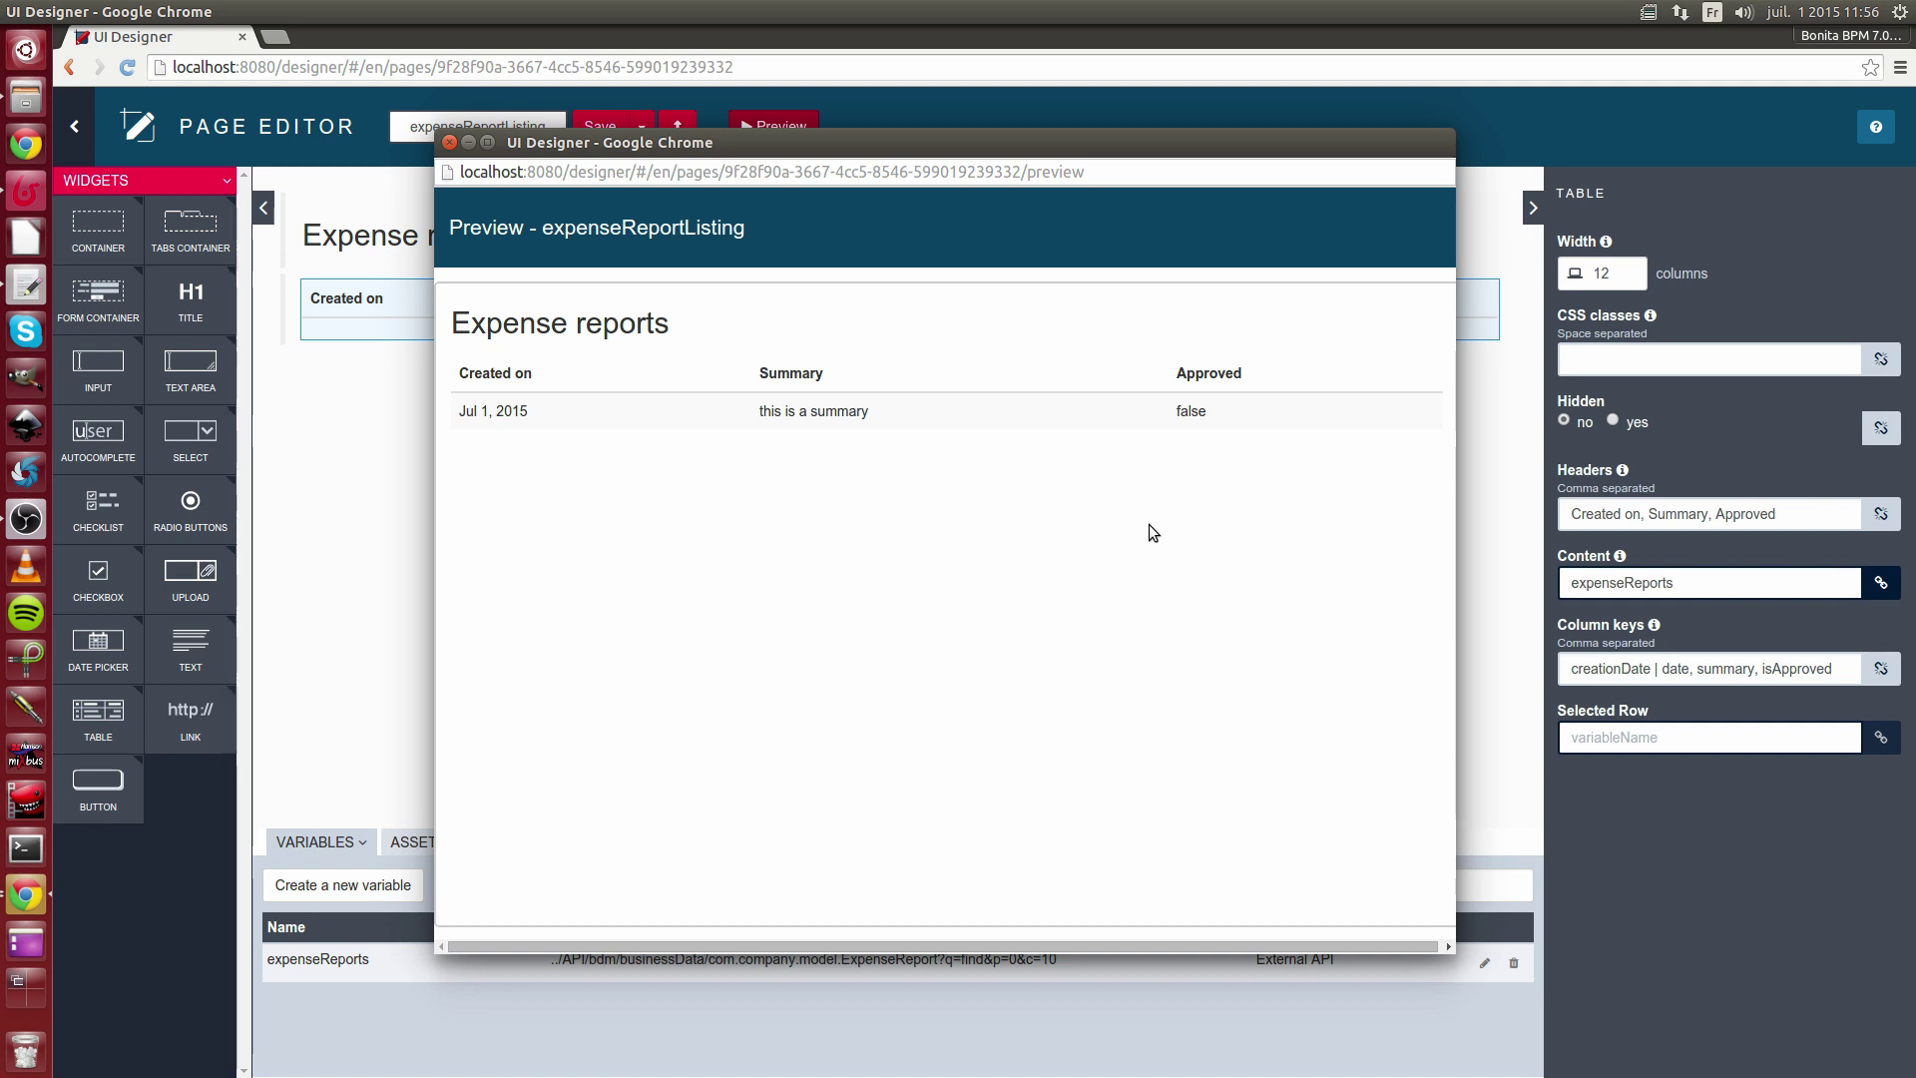
left_click(449, 143)
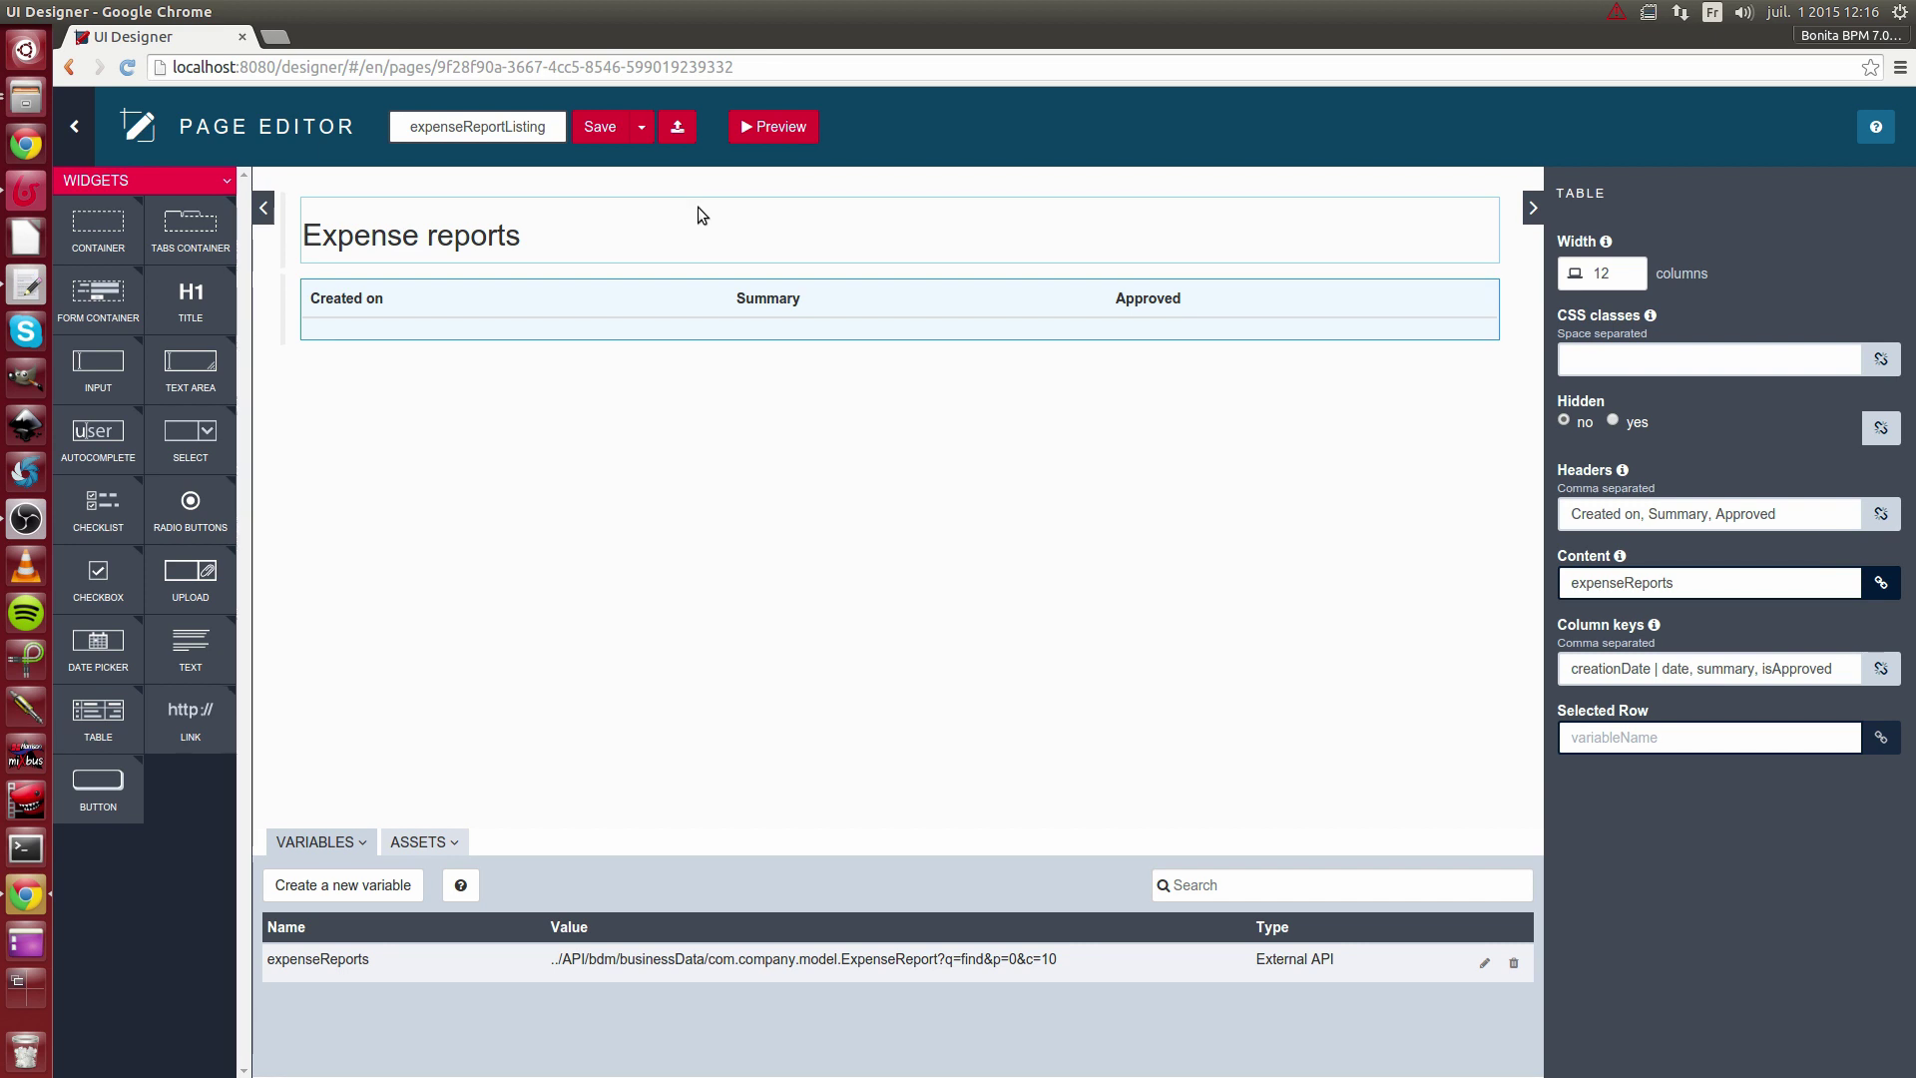
- Export the page as a zip and reopen the Bonita portal from the Studio
left_click(685, 135)
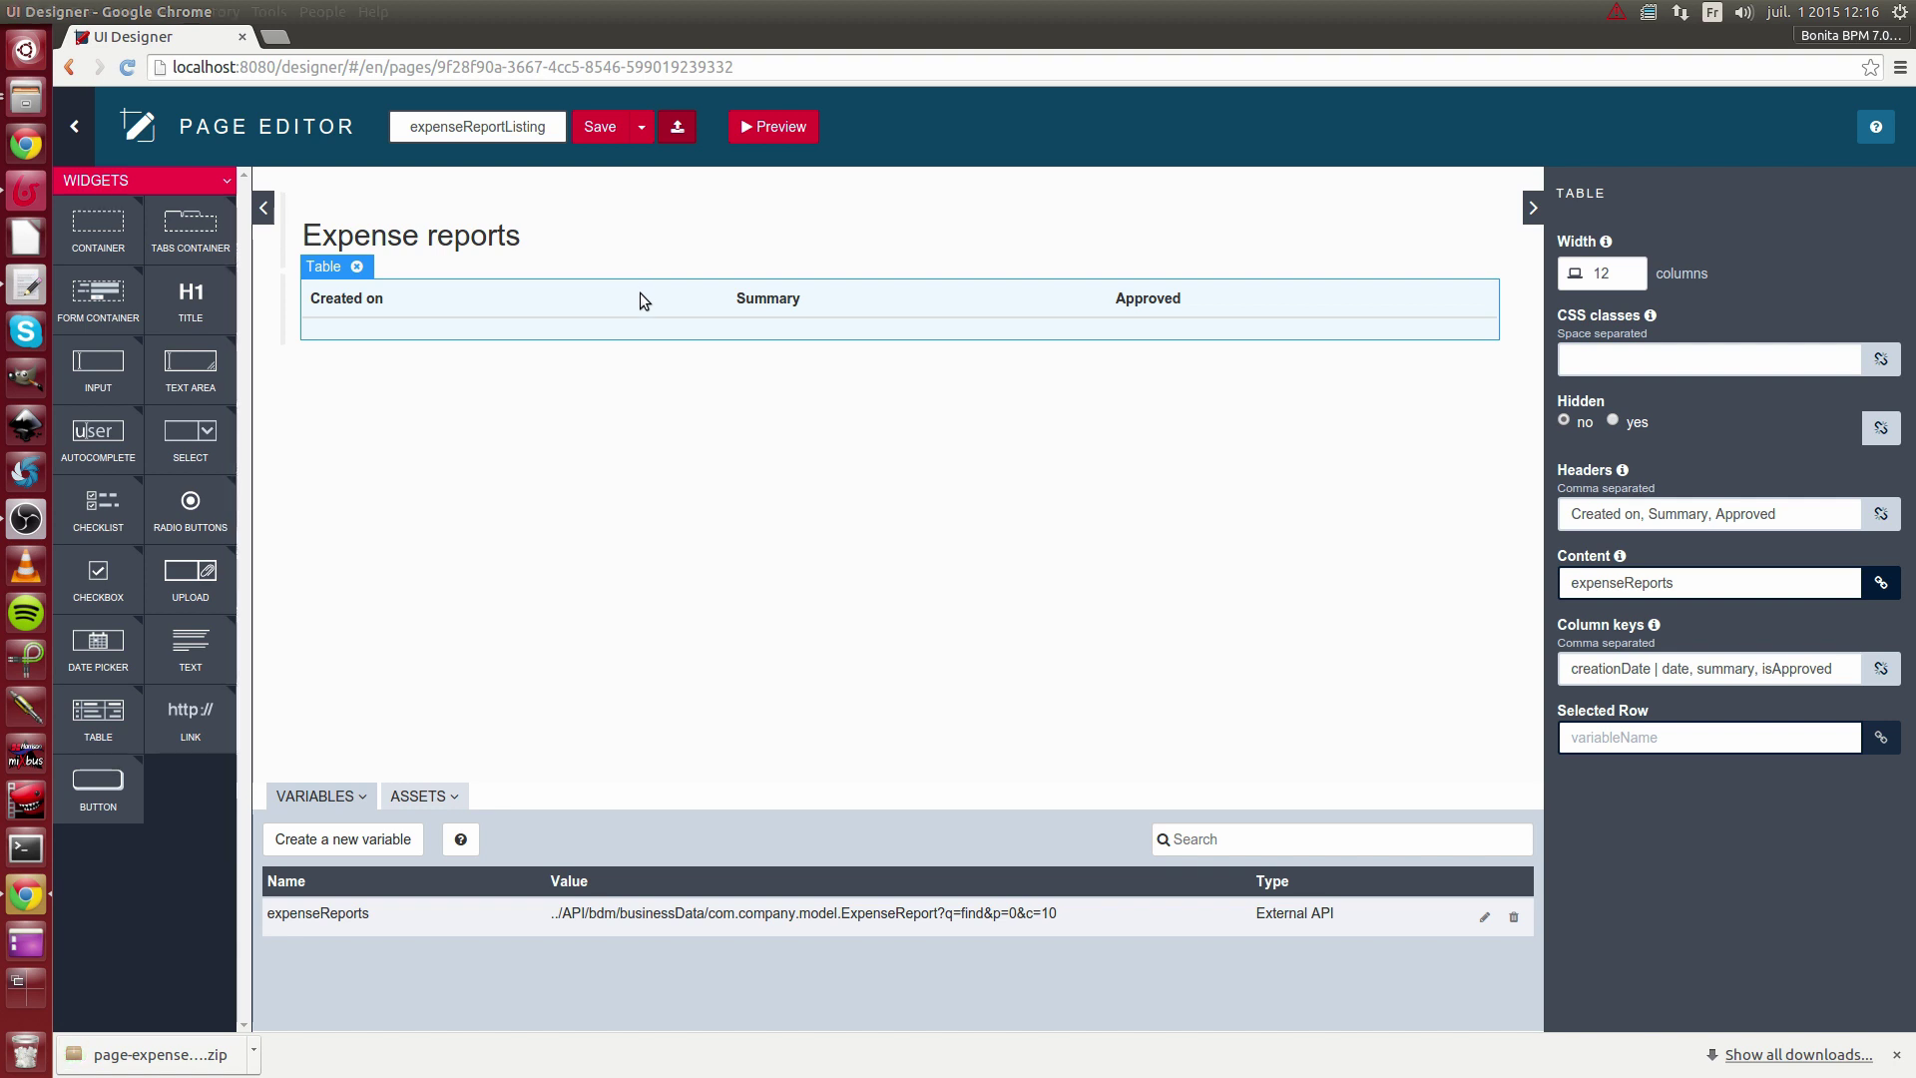
key("alt+Tab")
key("alt+Tab")
key("alt+Tab")
key("alt+Tab")
key("alt+Tab")
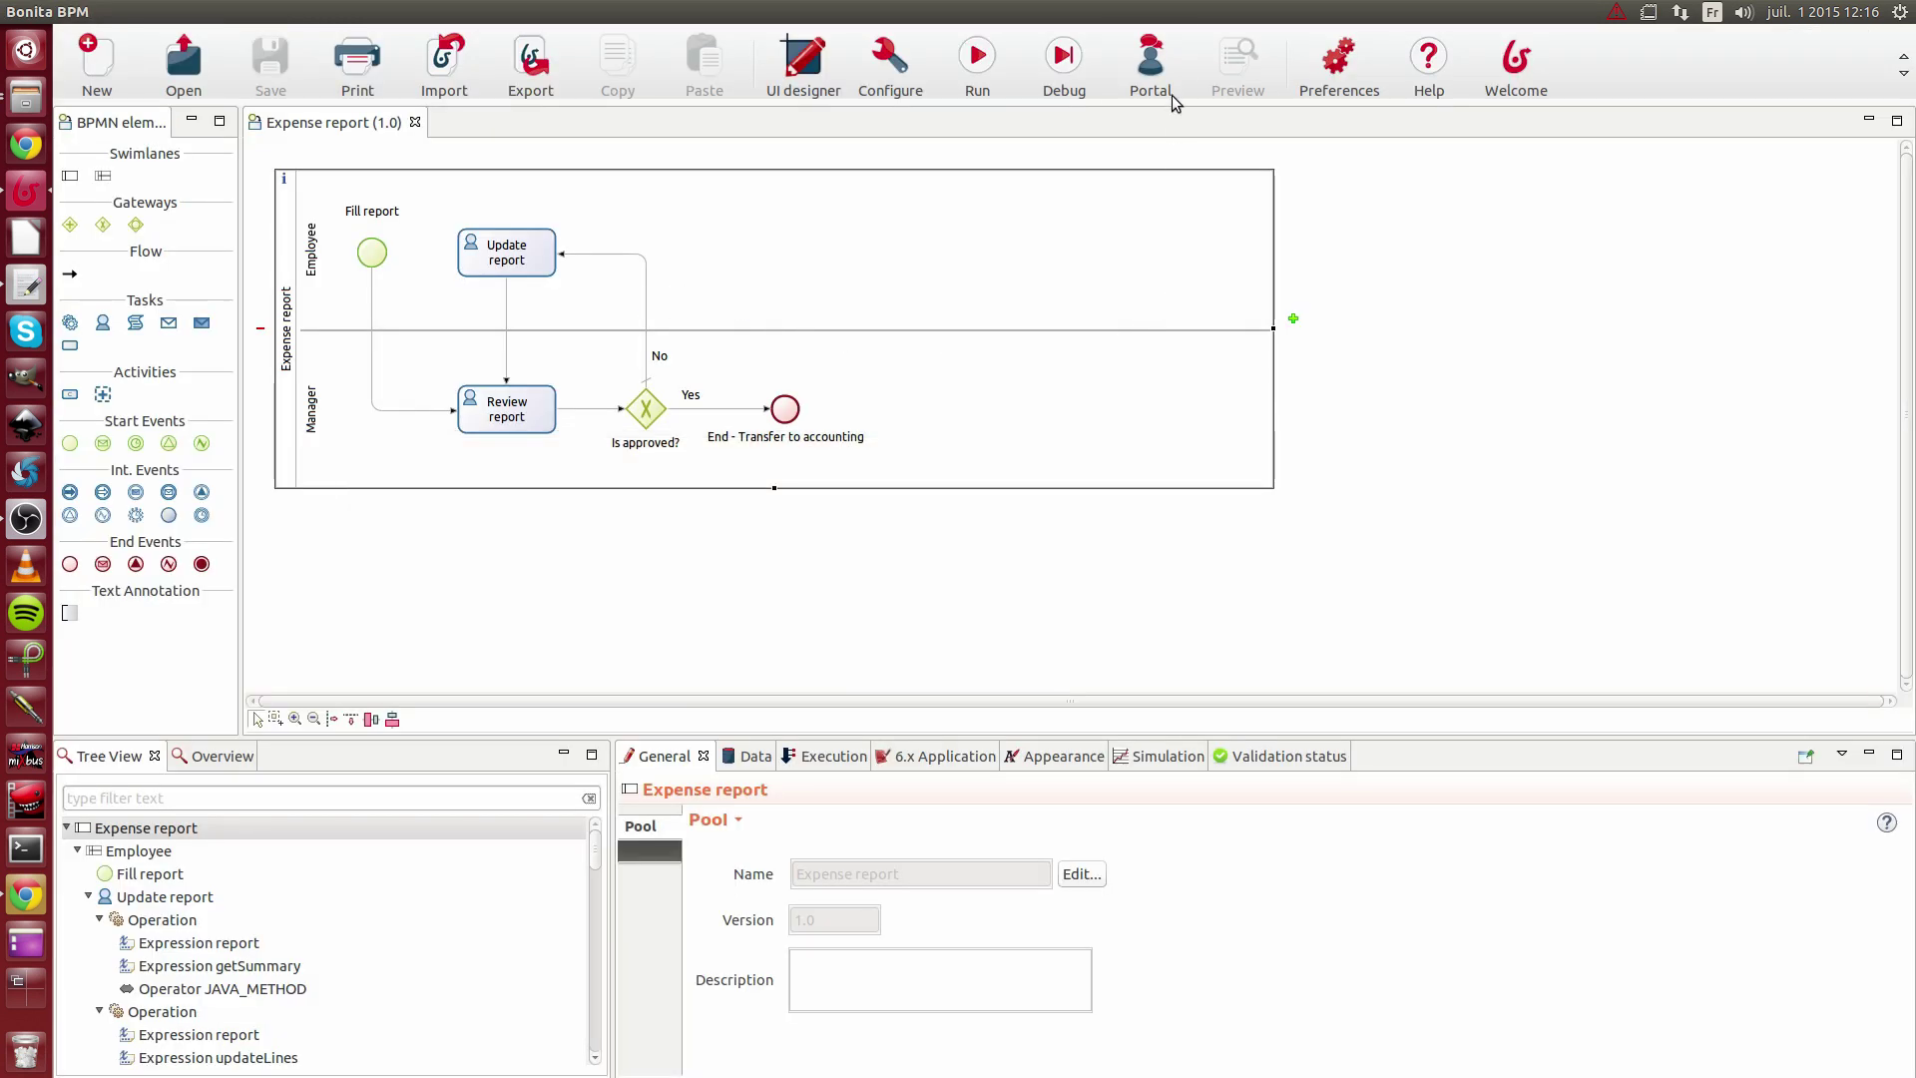
left_click(1151, 62)
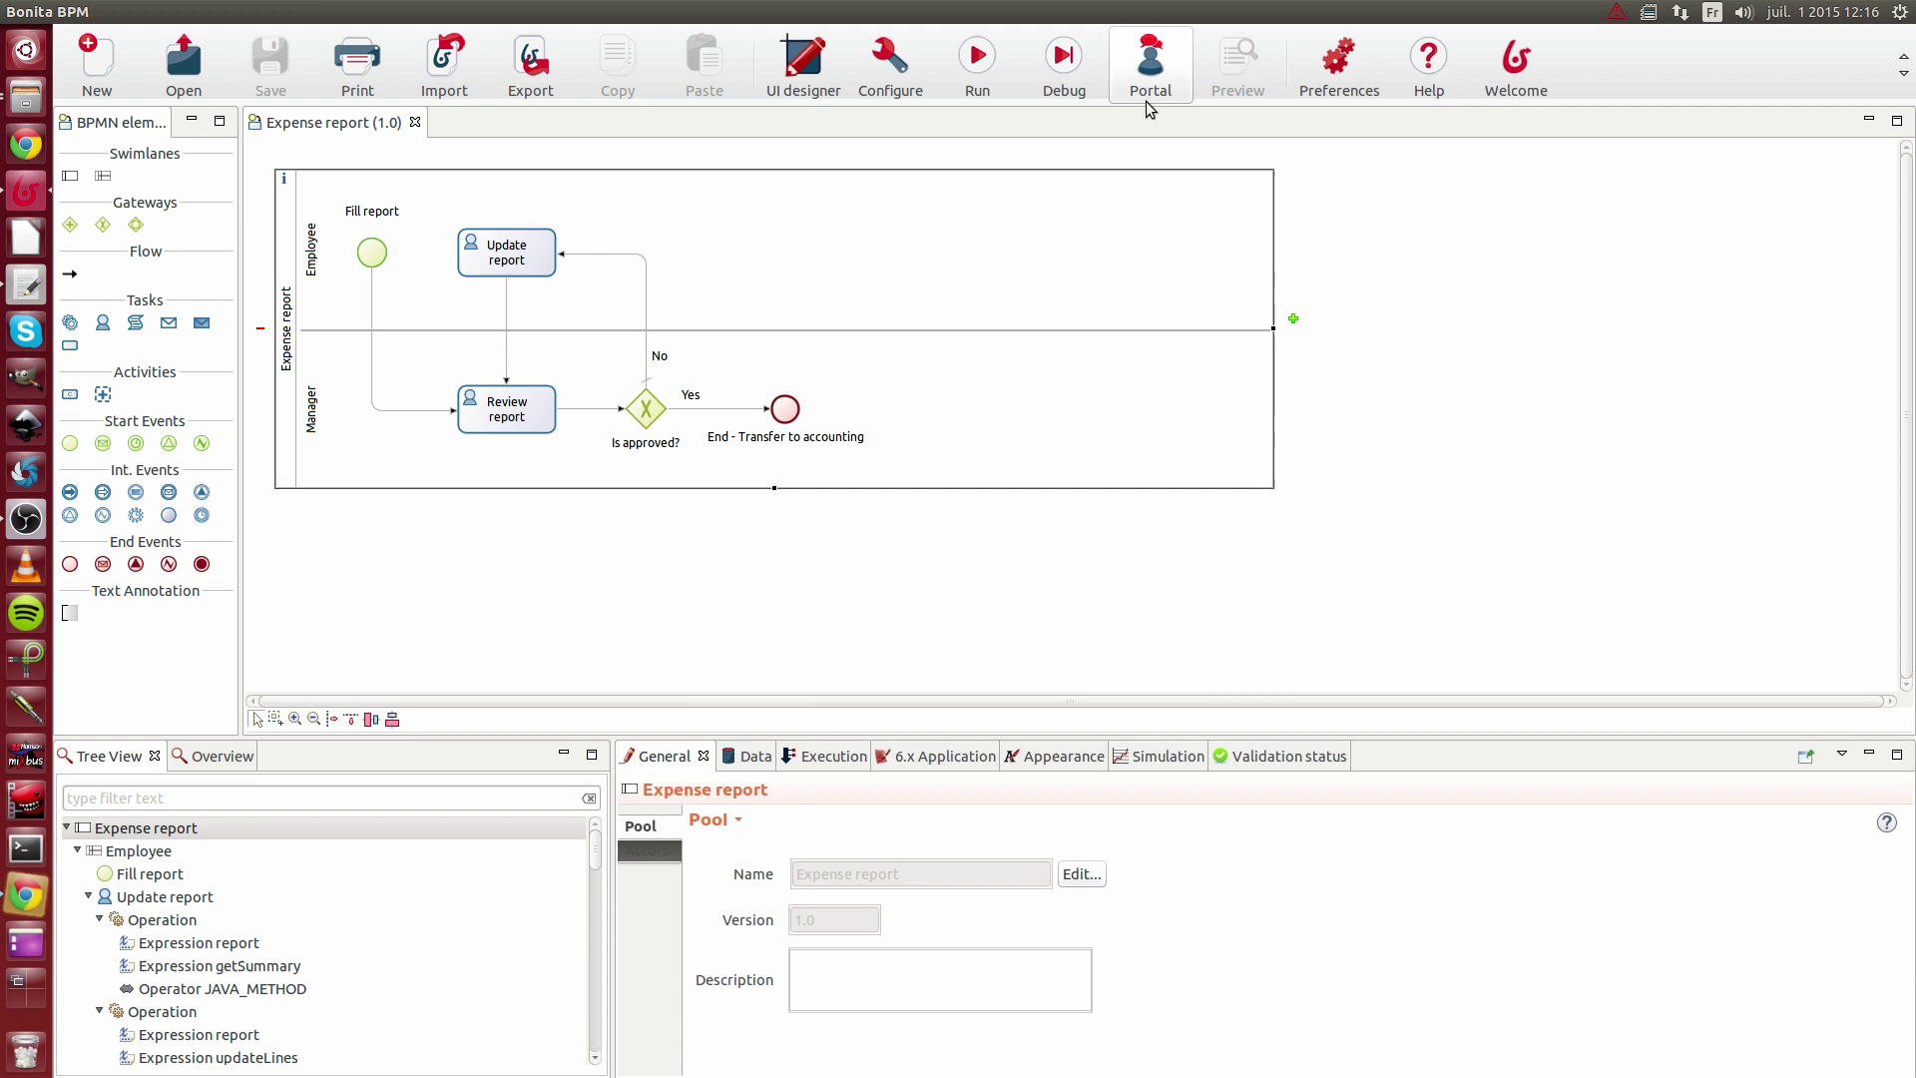
key("alt+Tab")
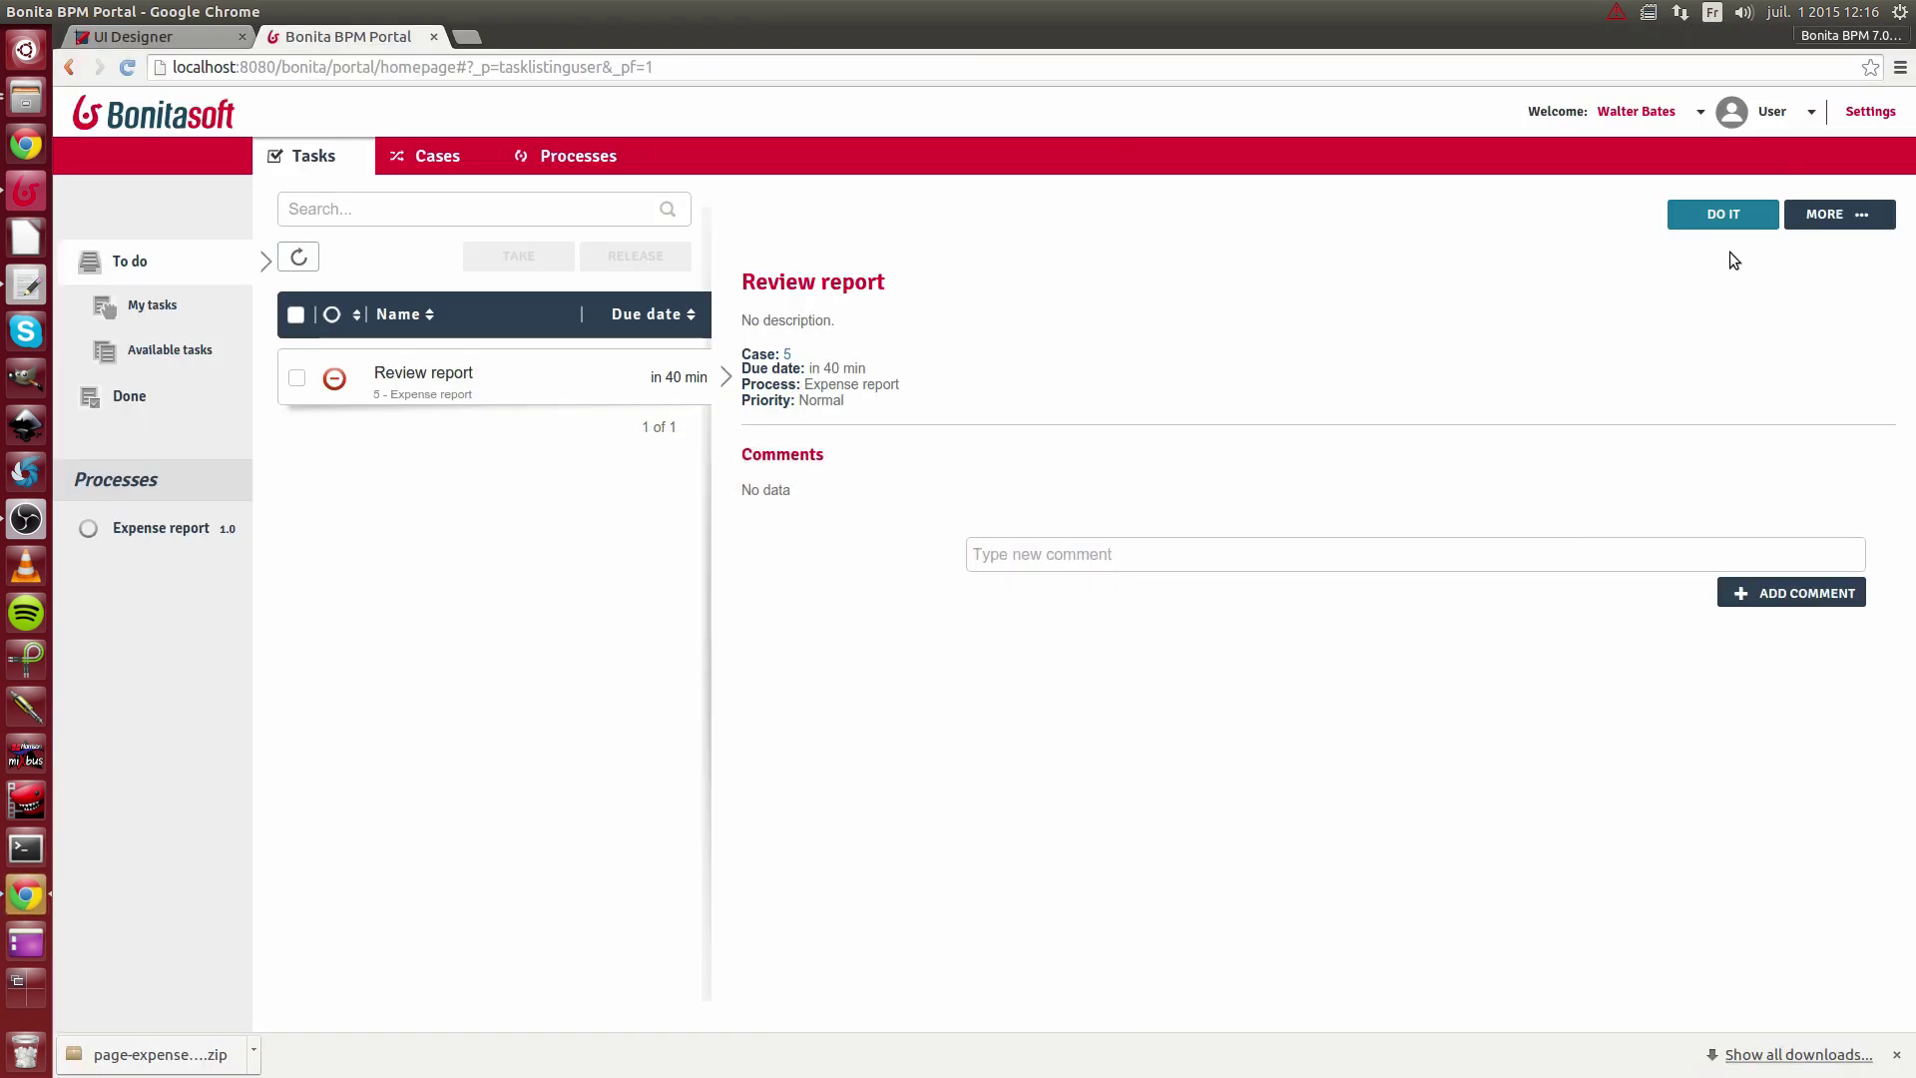
- Switch the portal to the Administrator profile and show the Resources list
left_click(1776, 111)
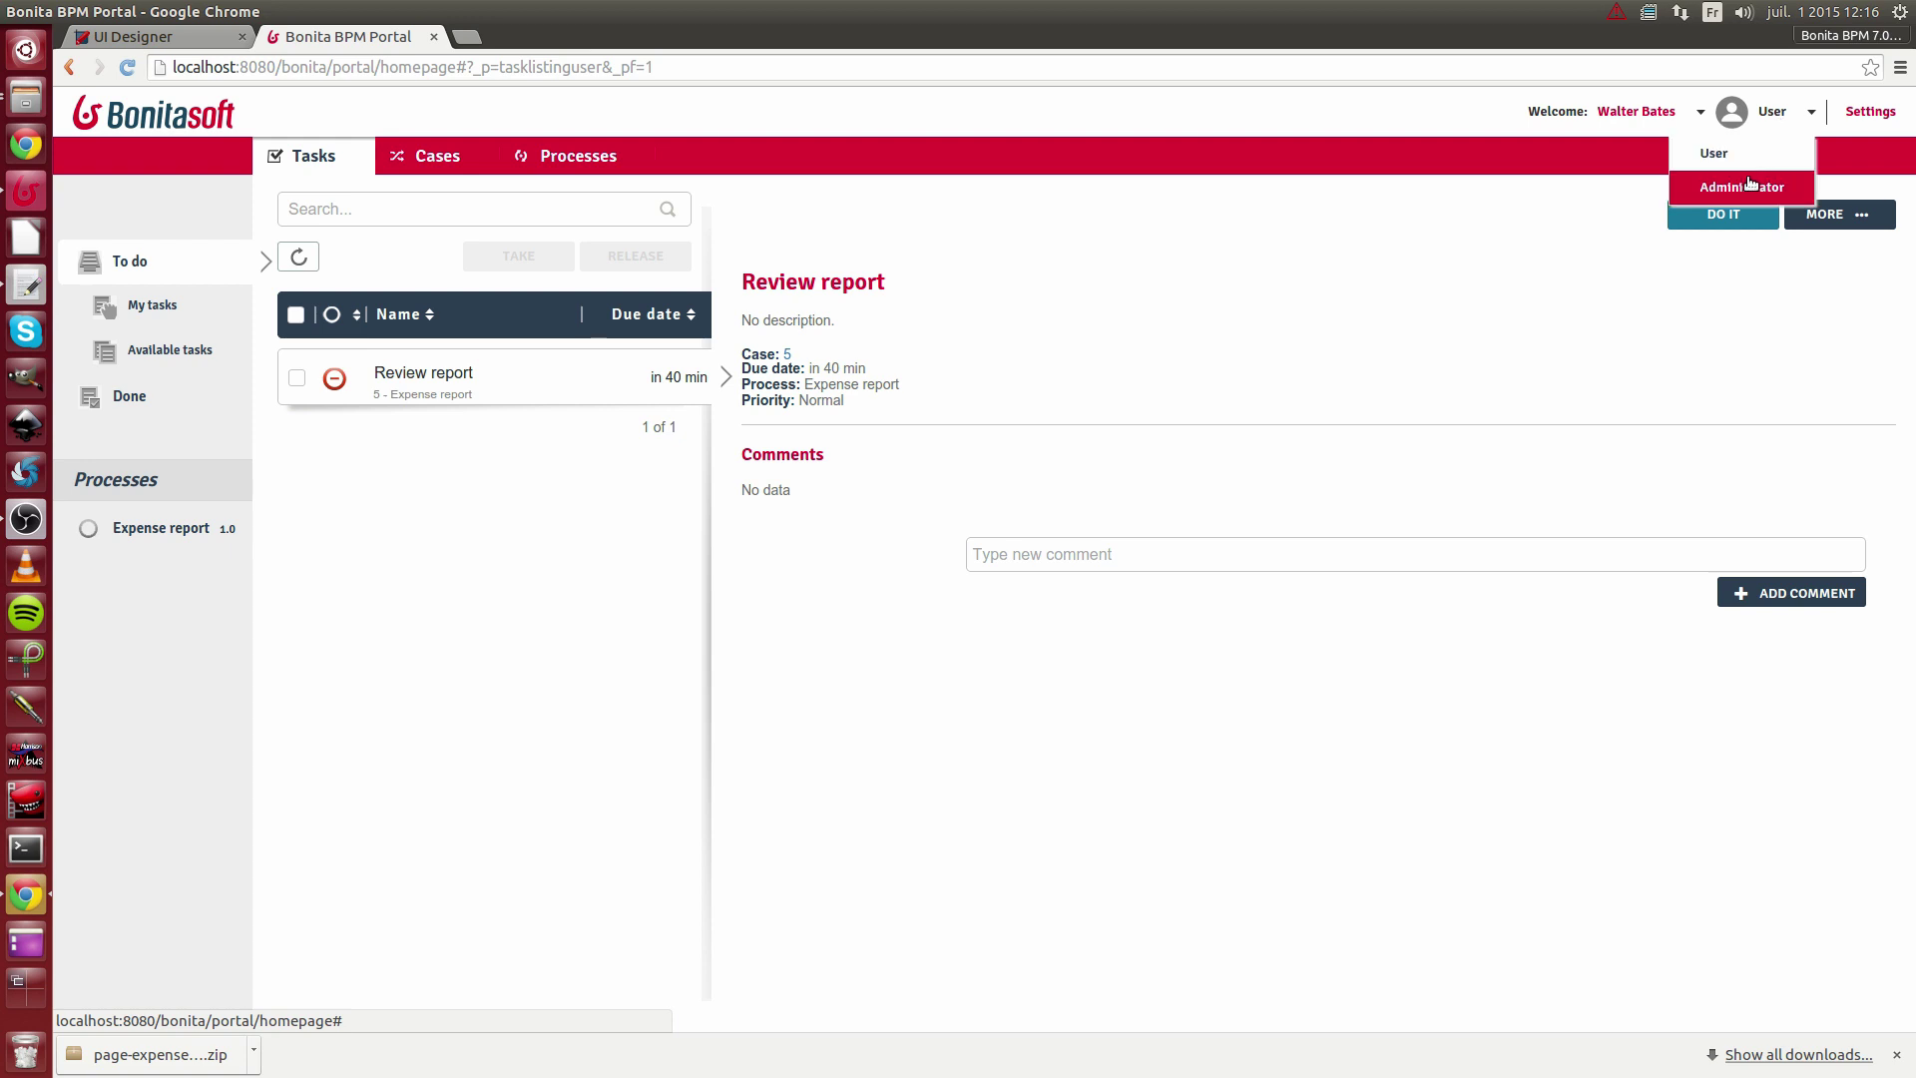
left_click(1743, 190)
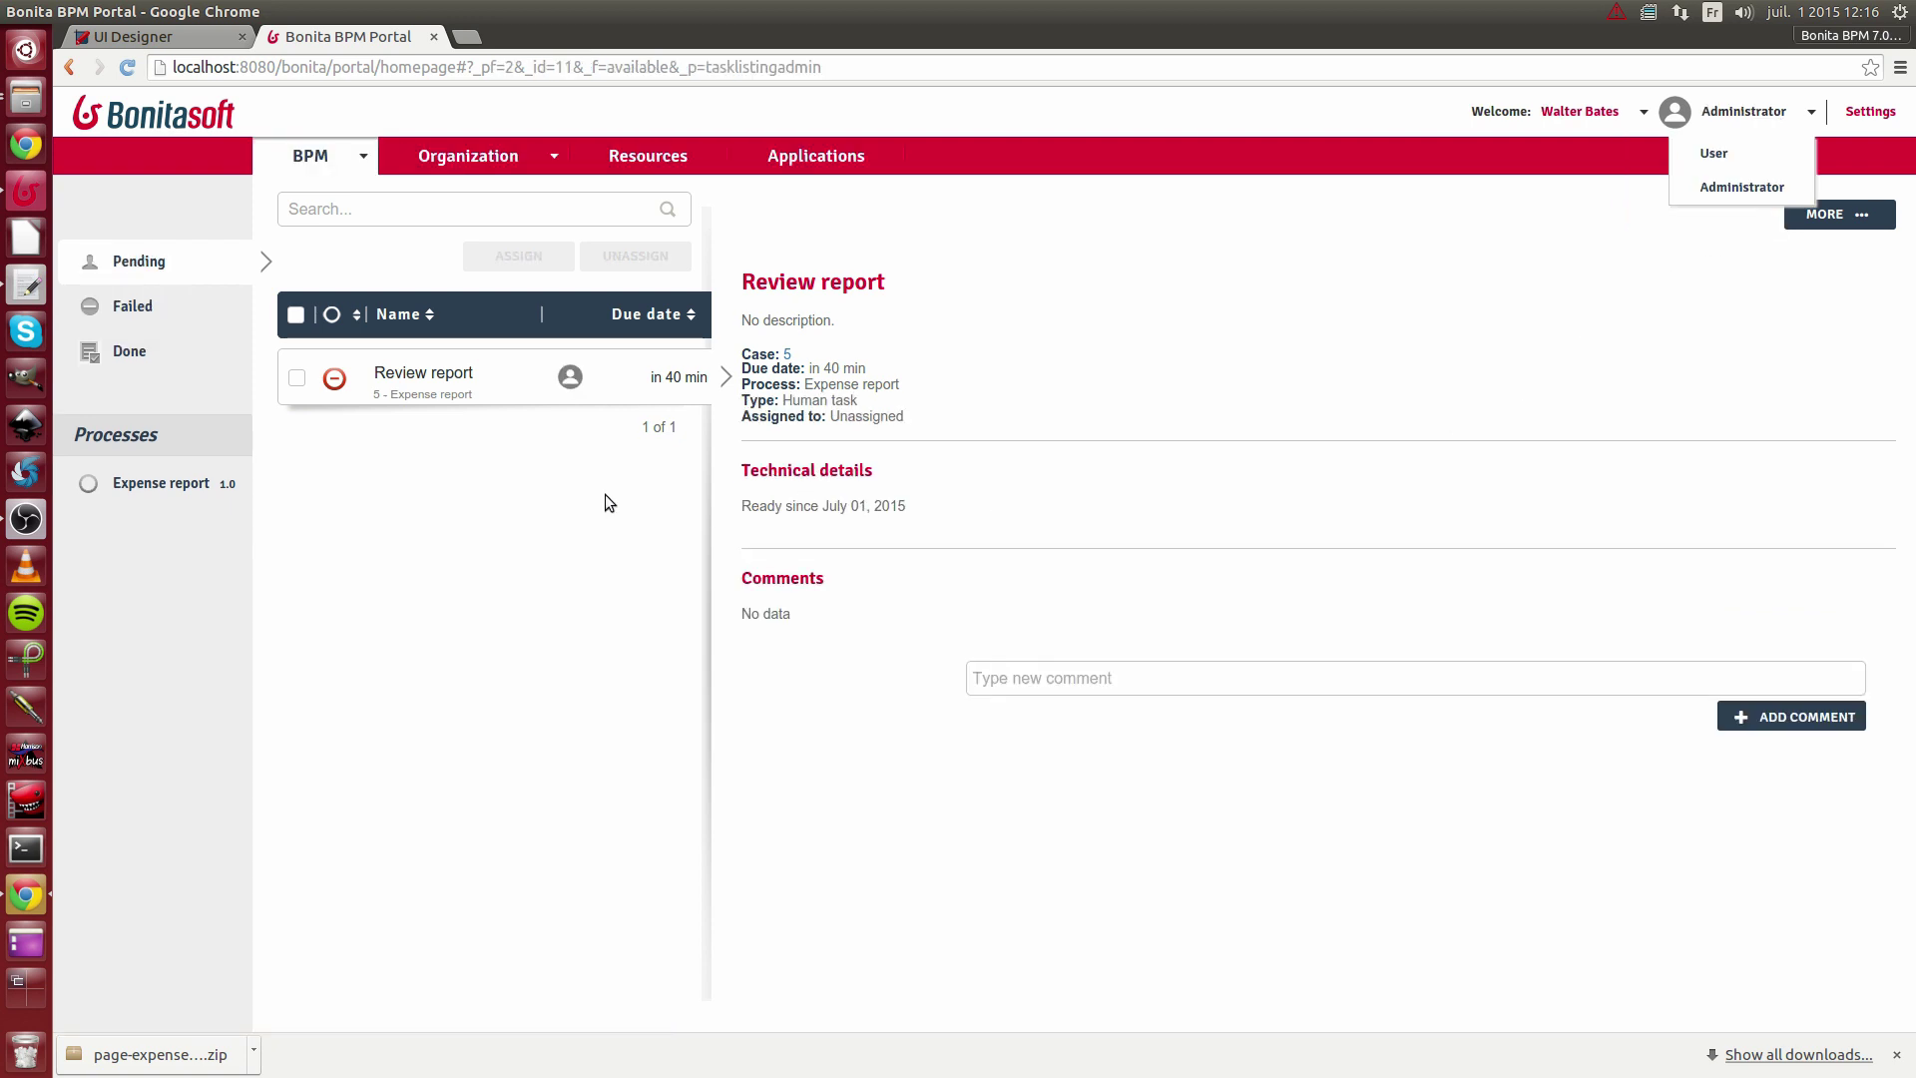
left_click(659, 156)
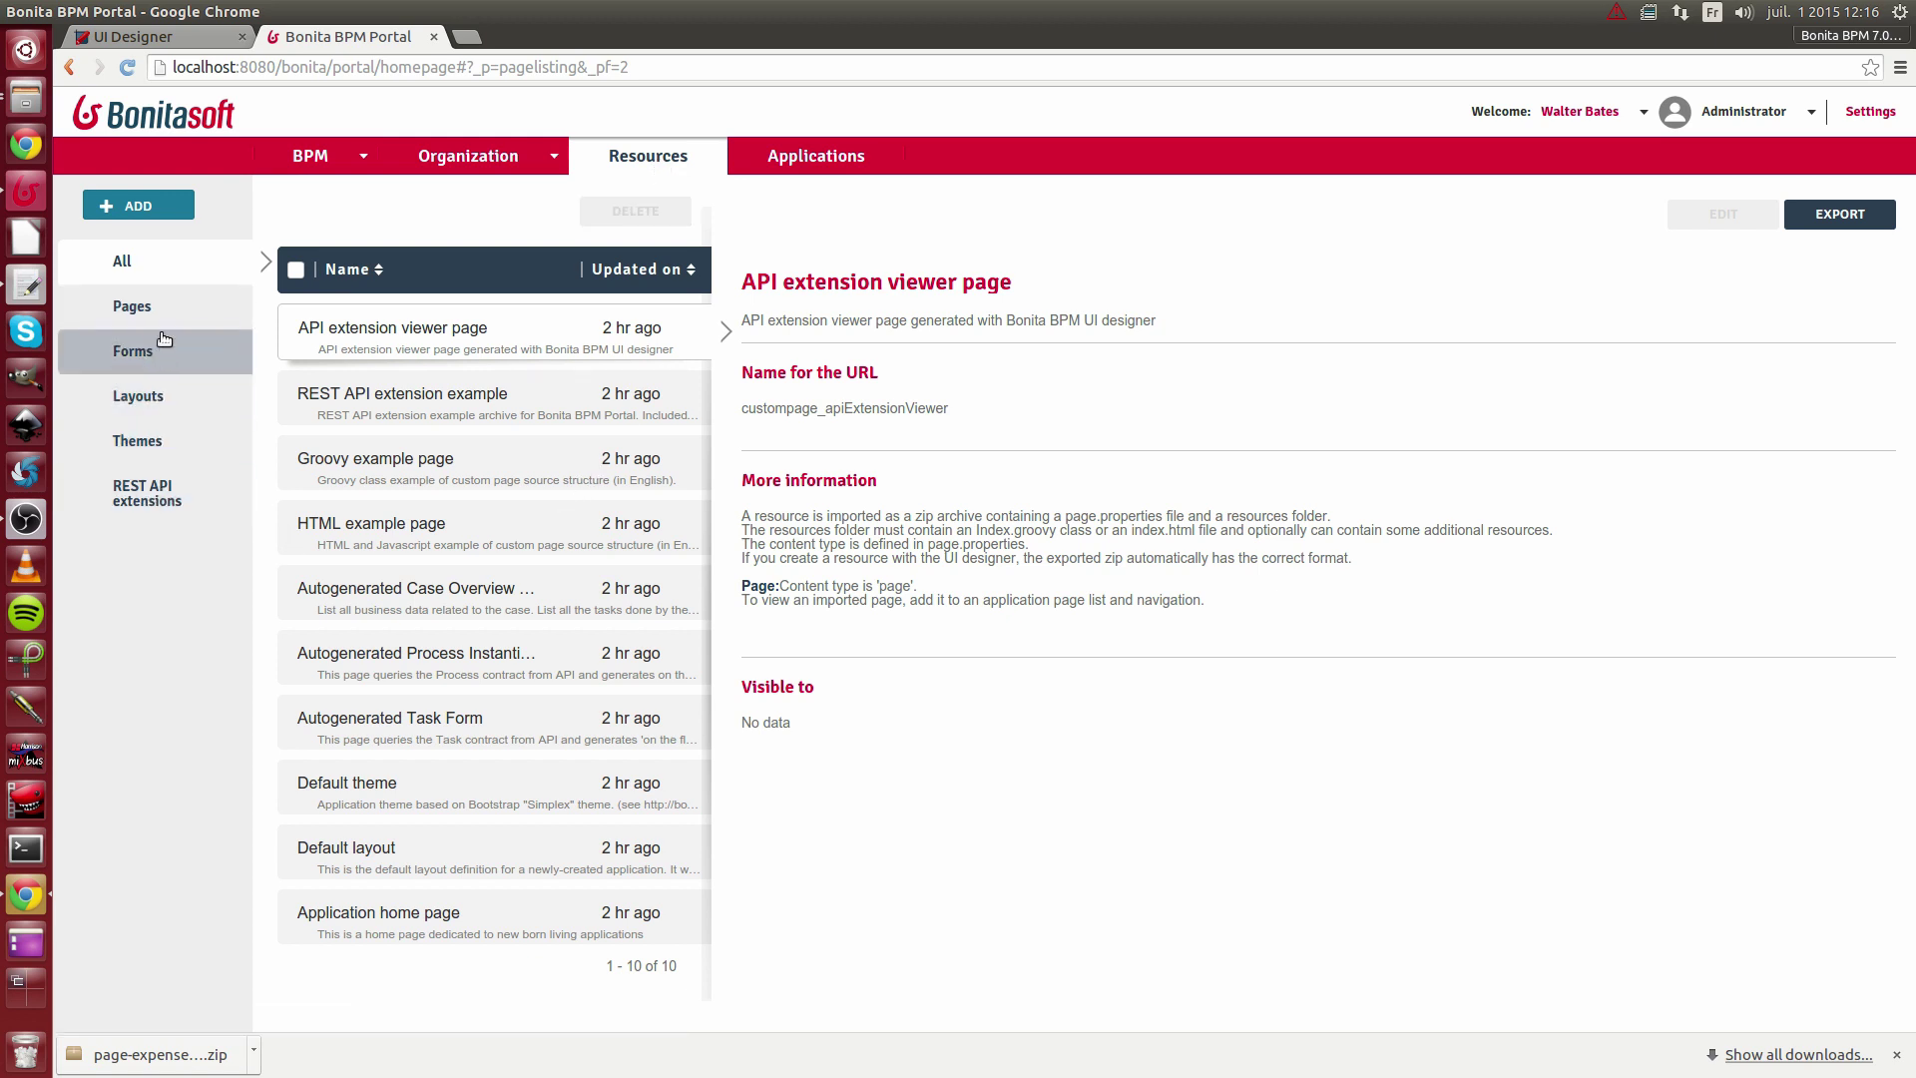
- Import page-expenseReportListing.zip from Downloads as a new page resource
left_click(167, 211)
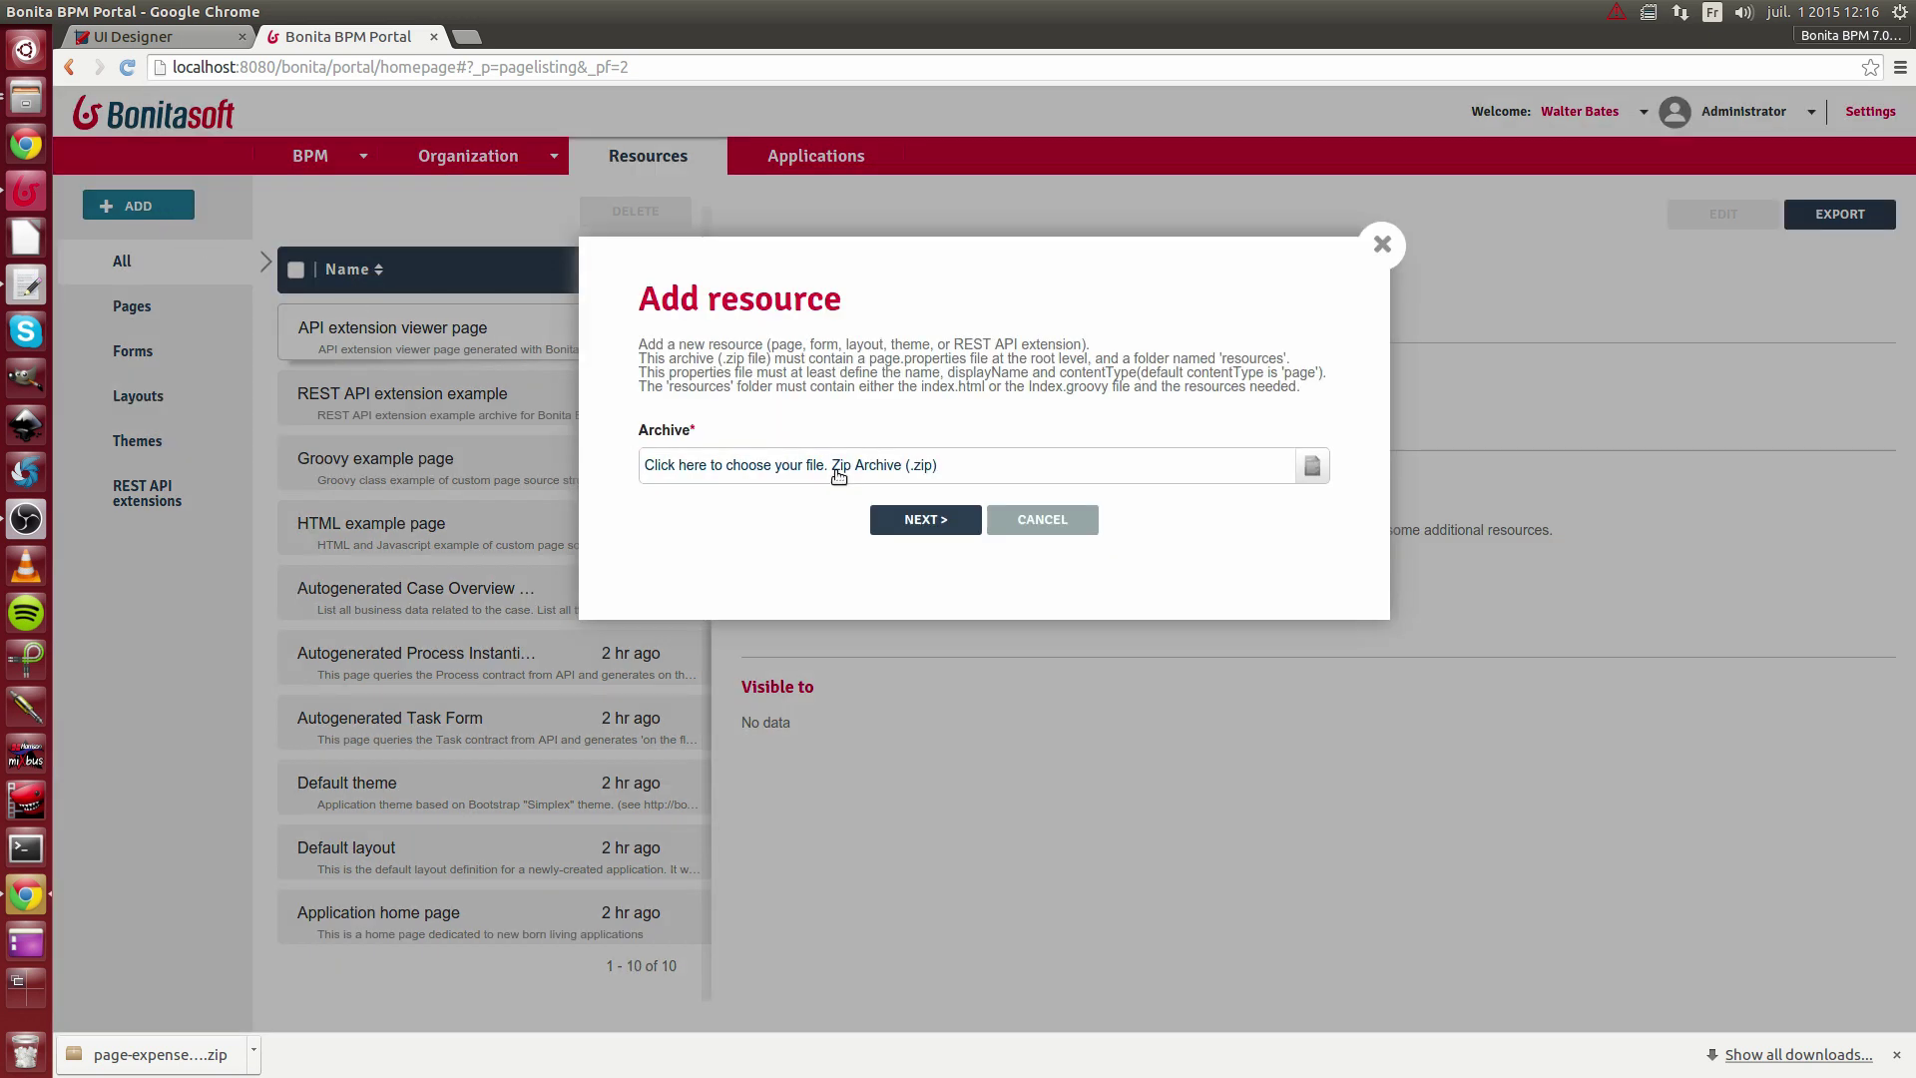
left_click(838, 469)
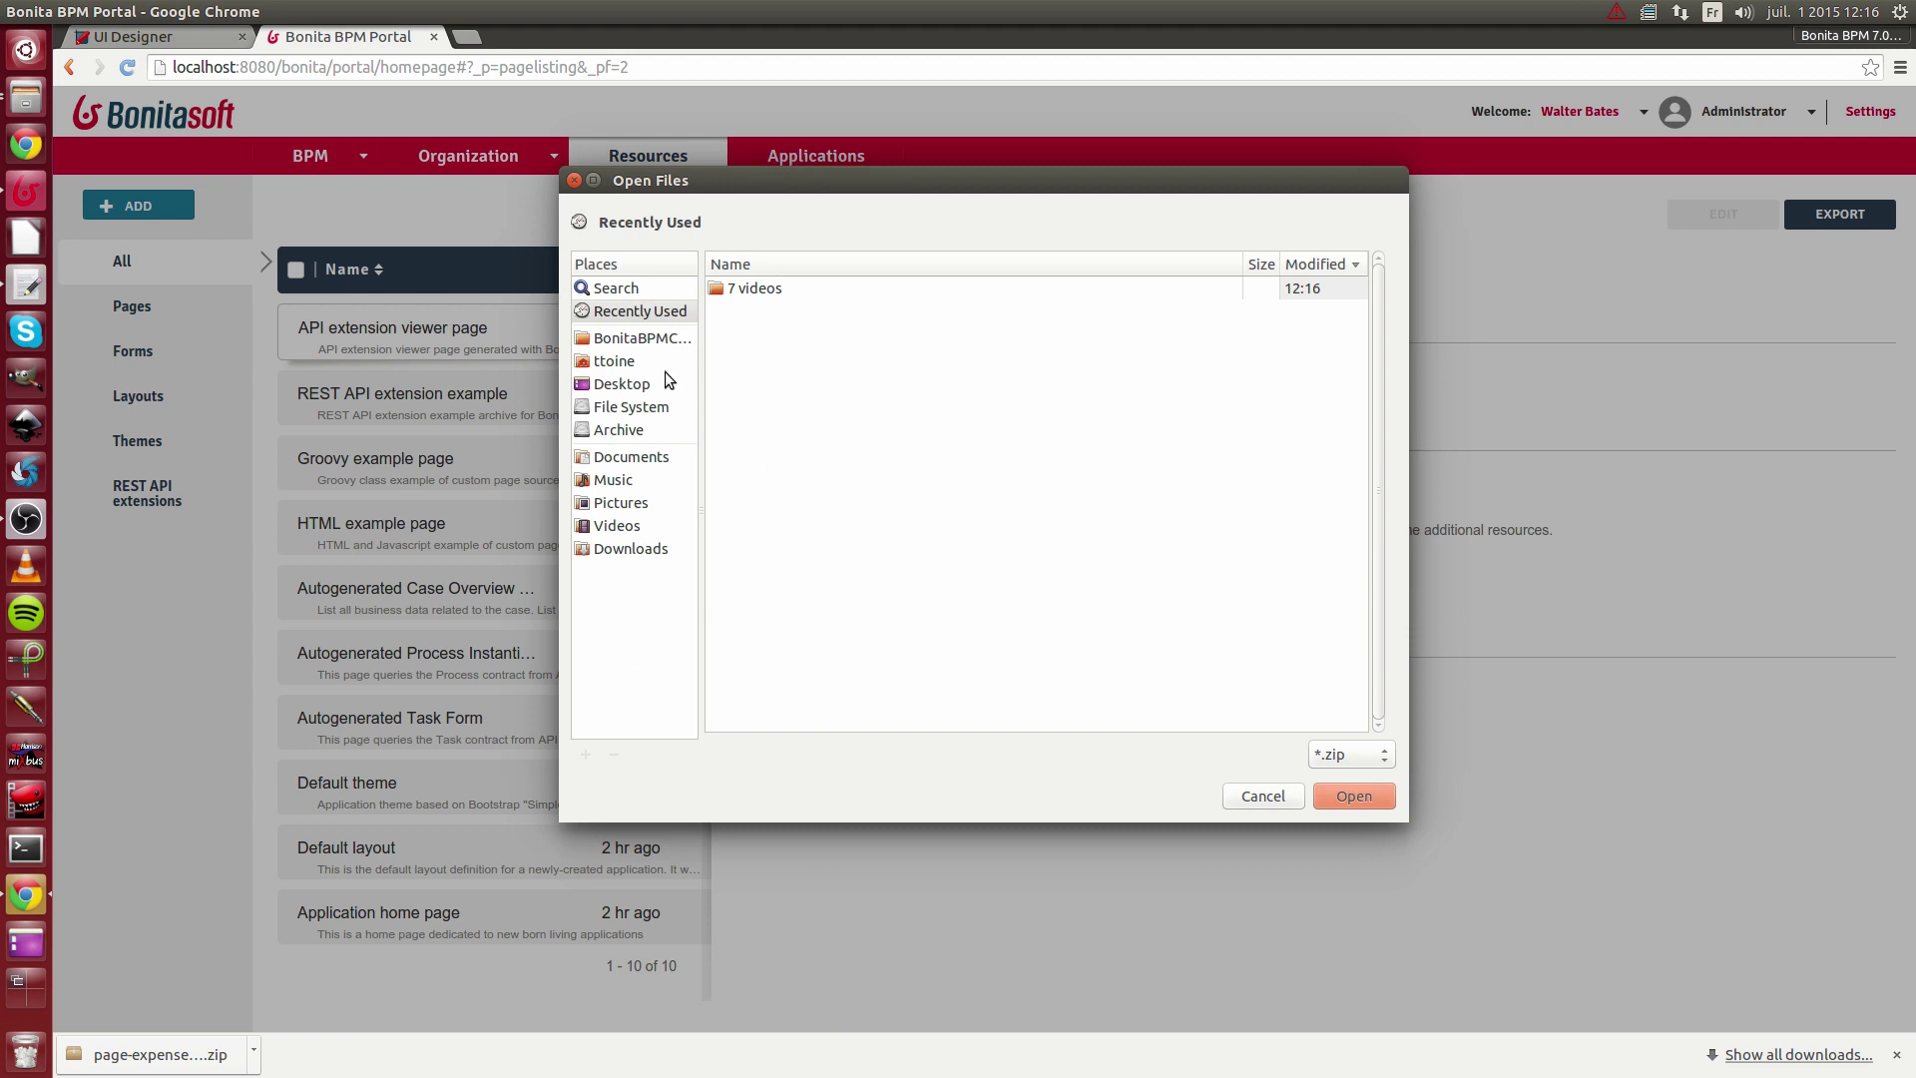
left_click(616, 550)
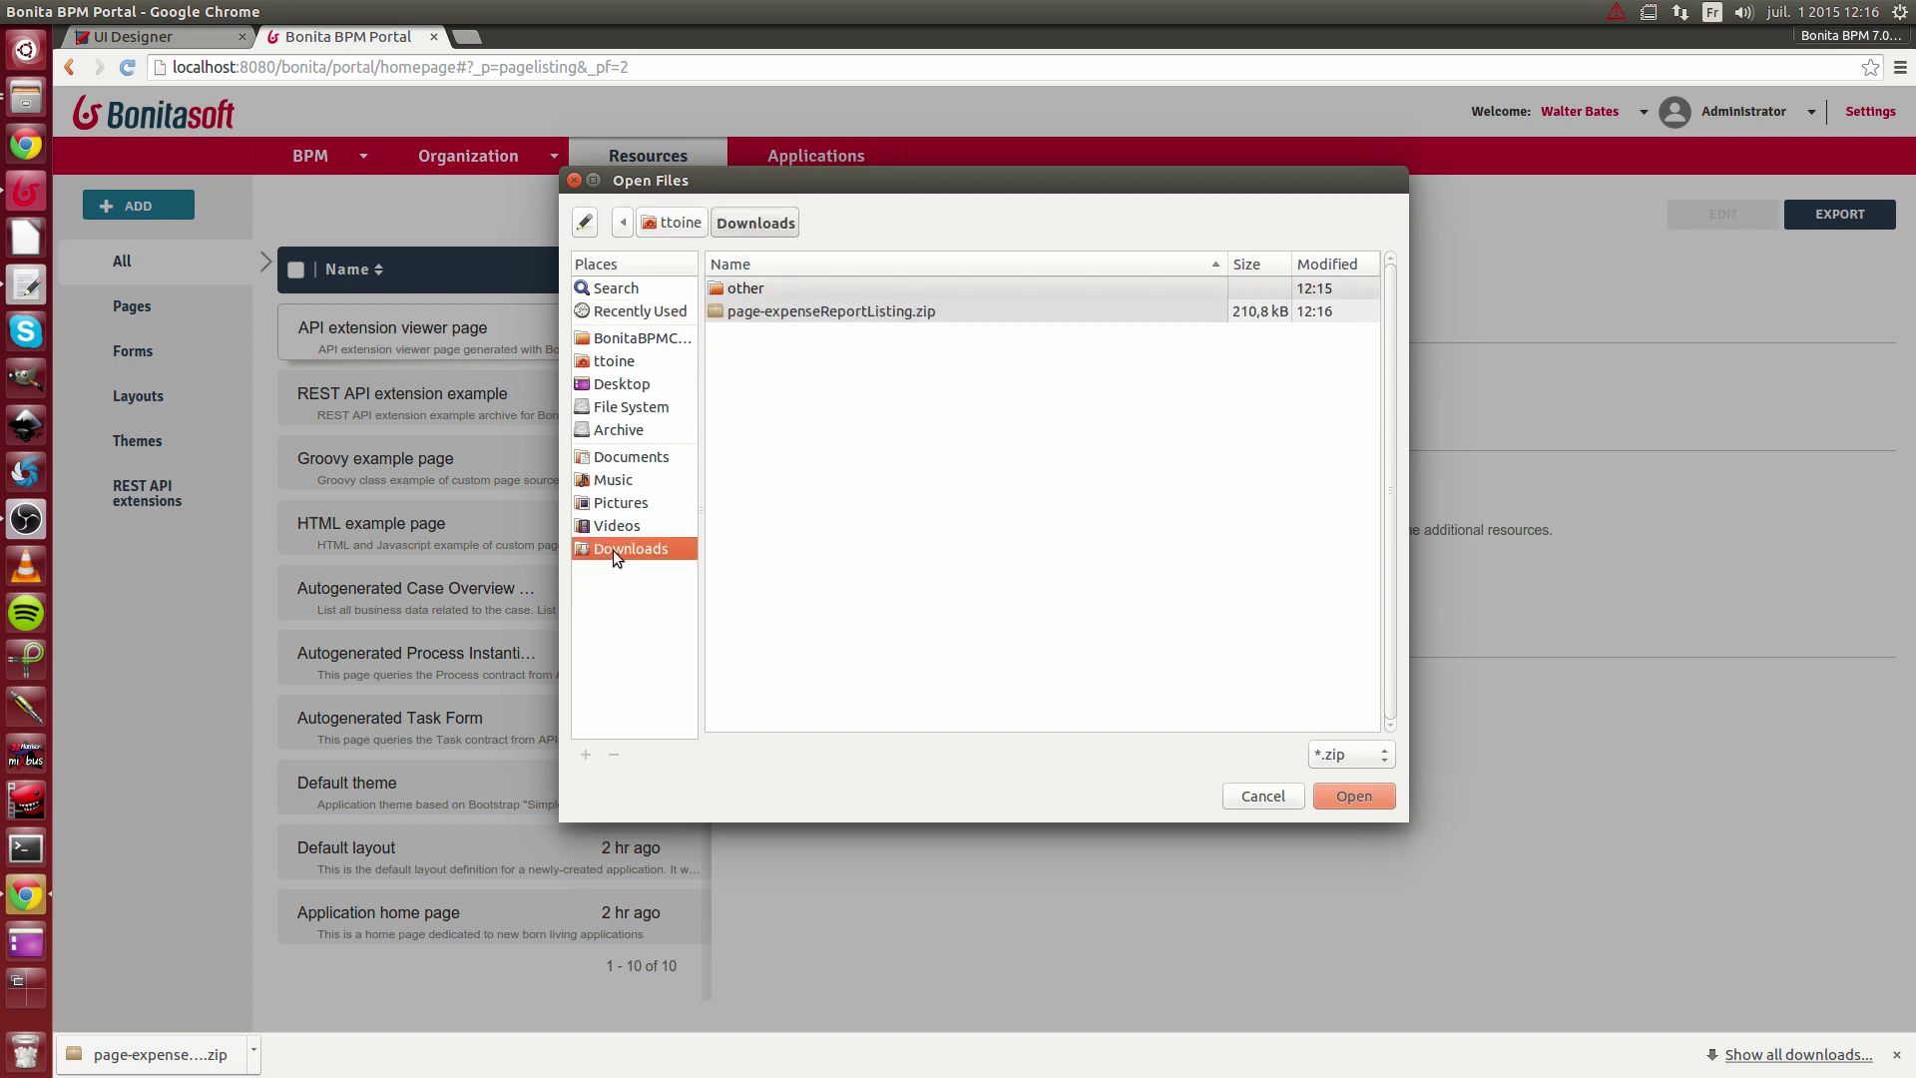
left_click(820, 312)
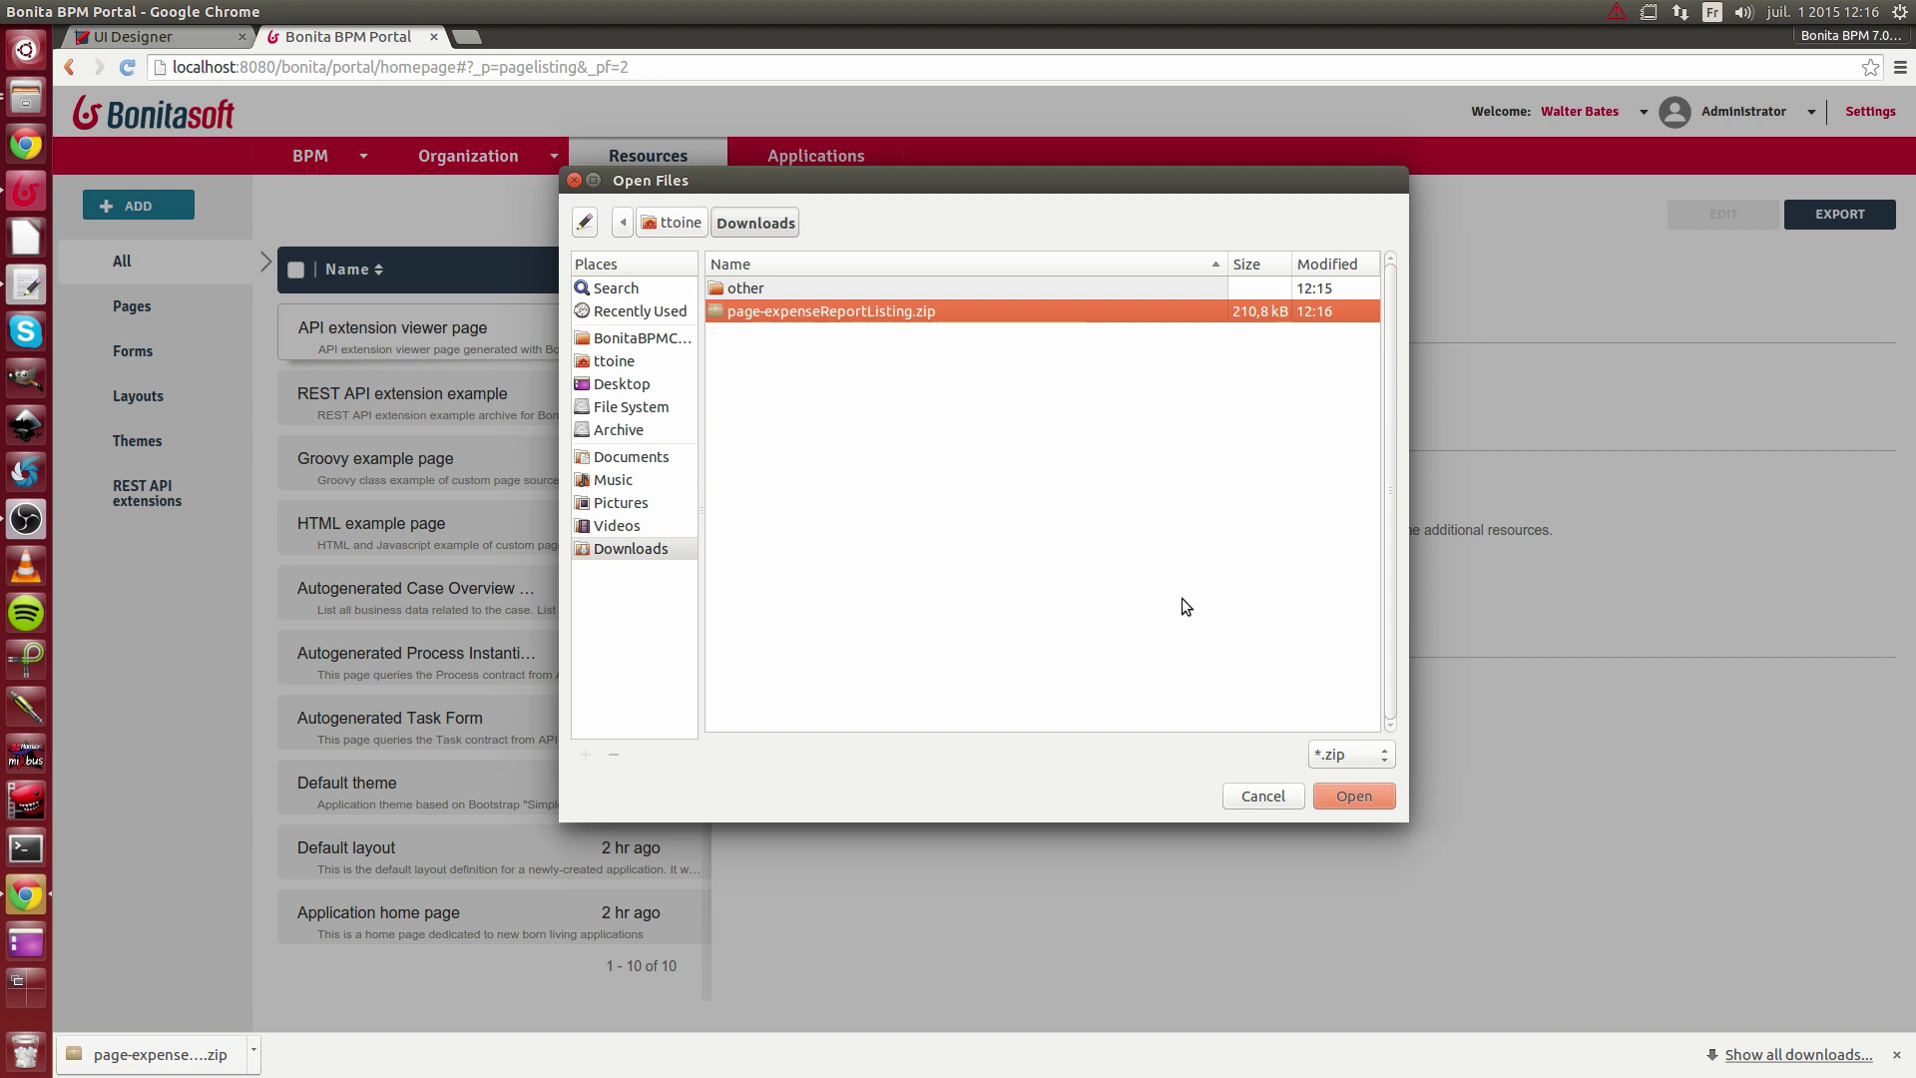
left_click(1361, 794)
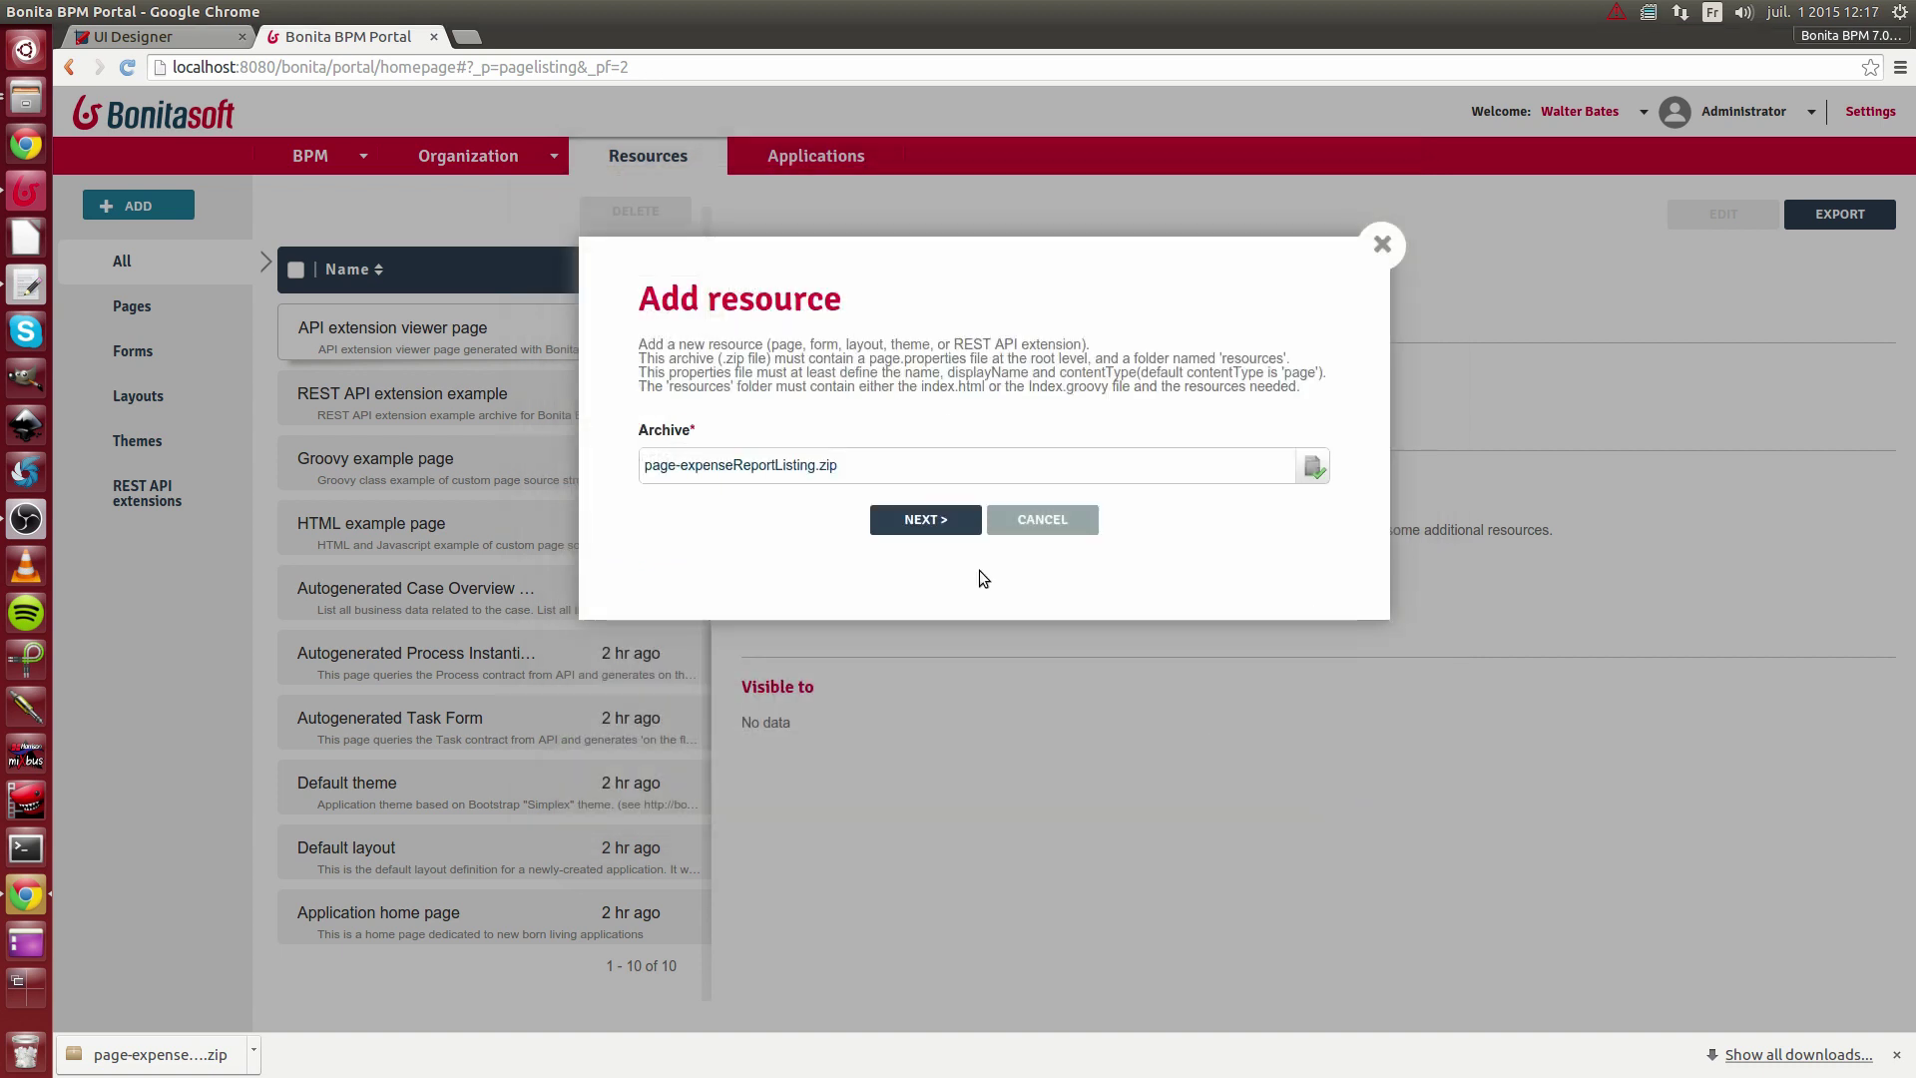
left_click(945, 522)
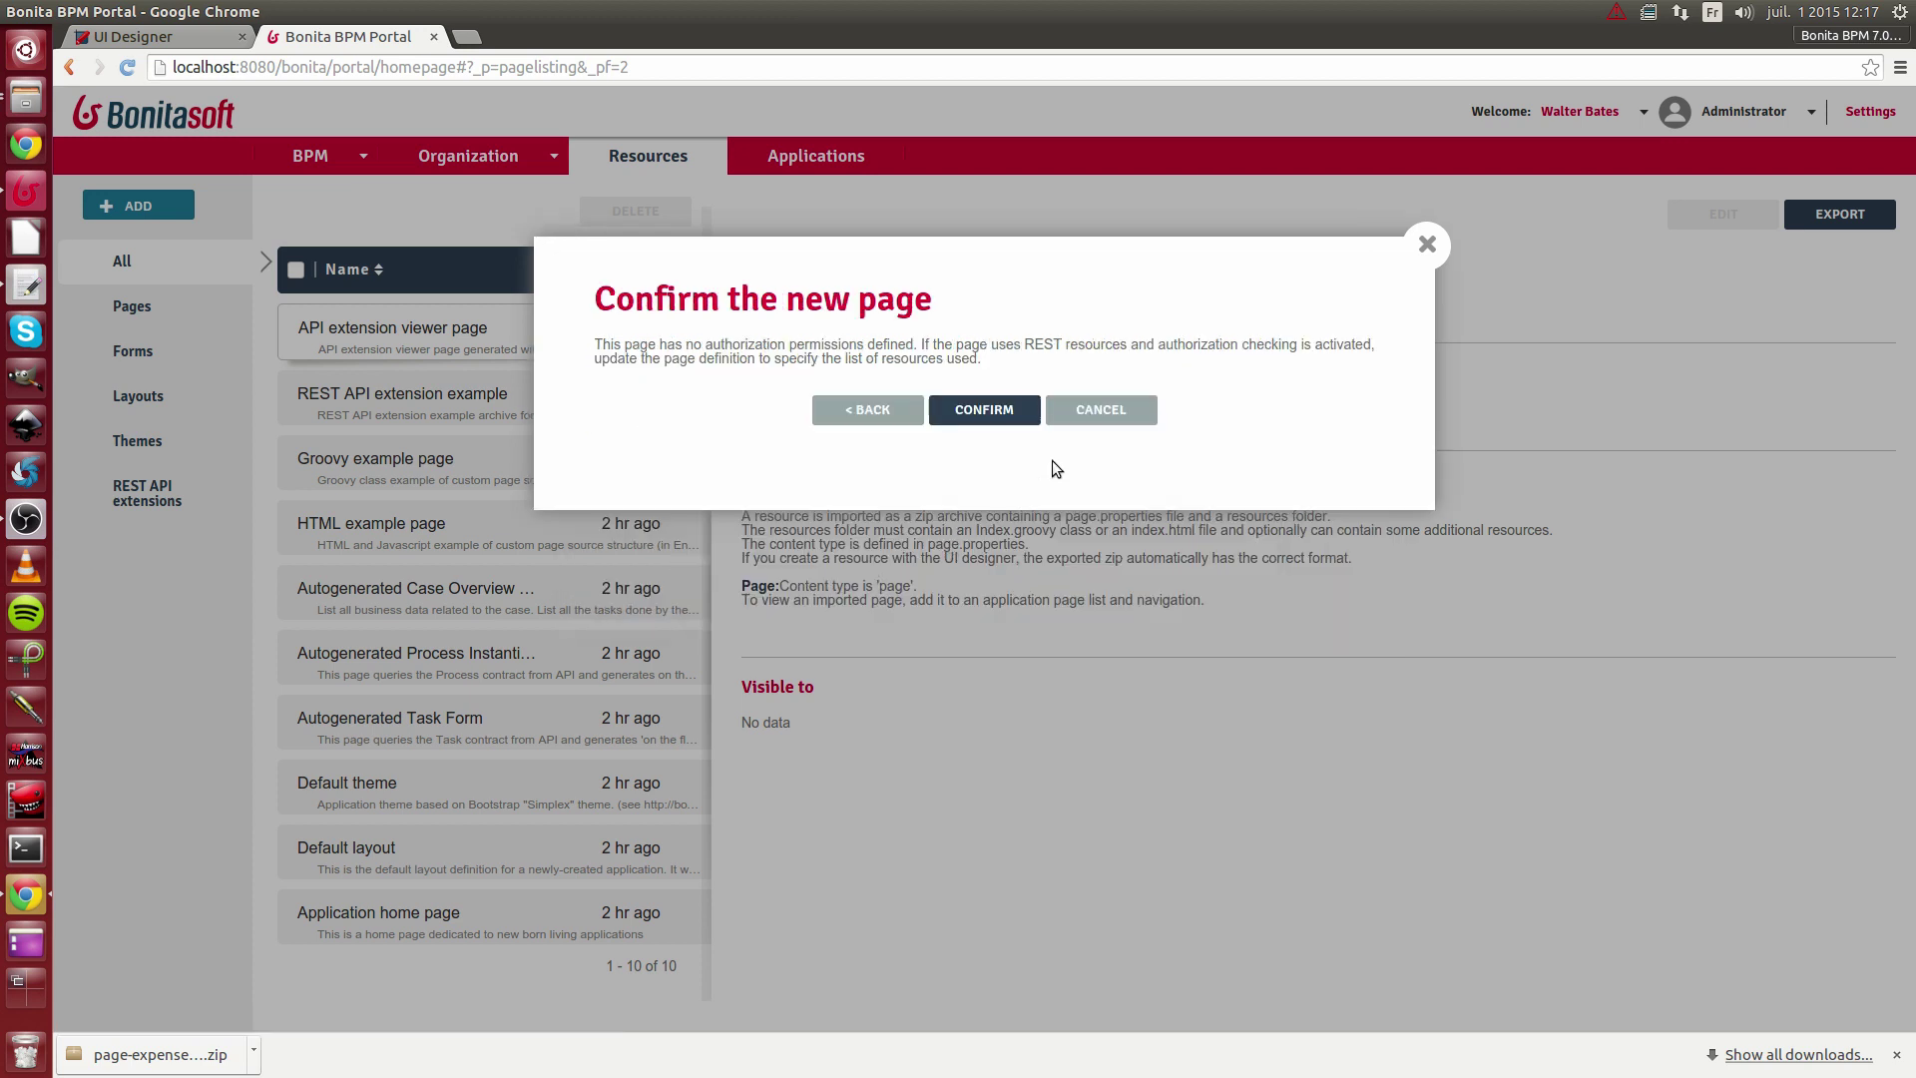
left_click(978, 417)
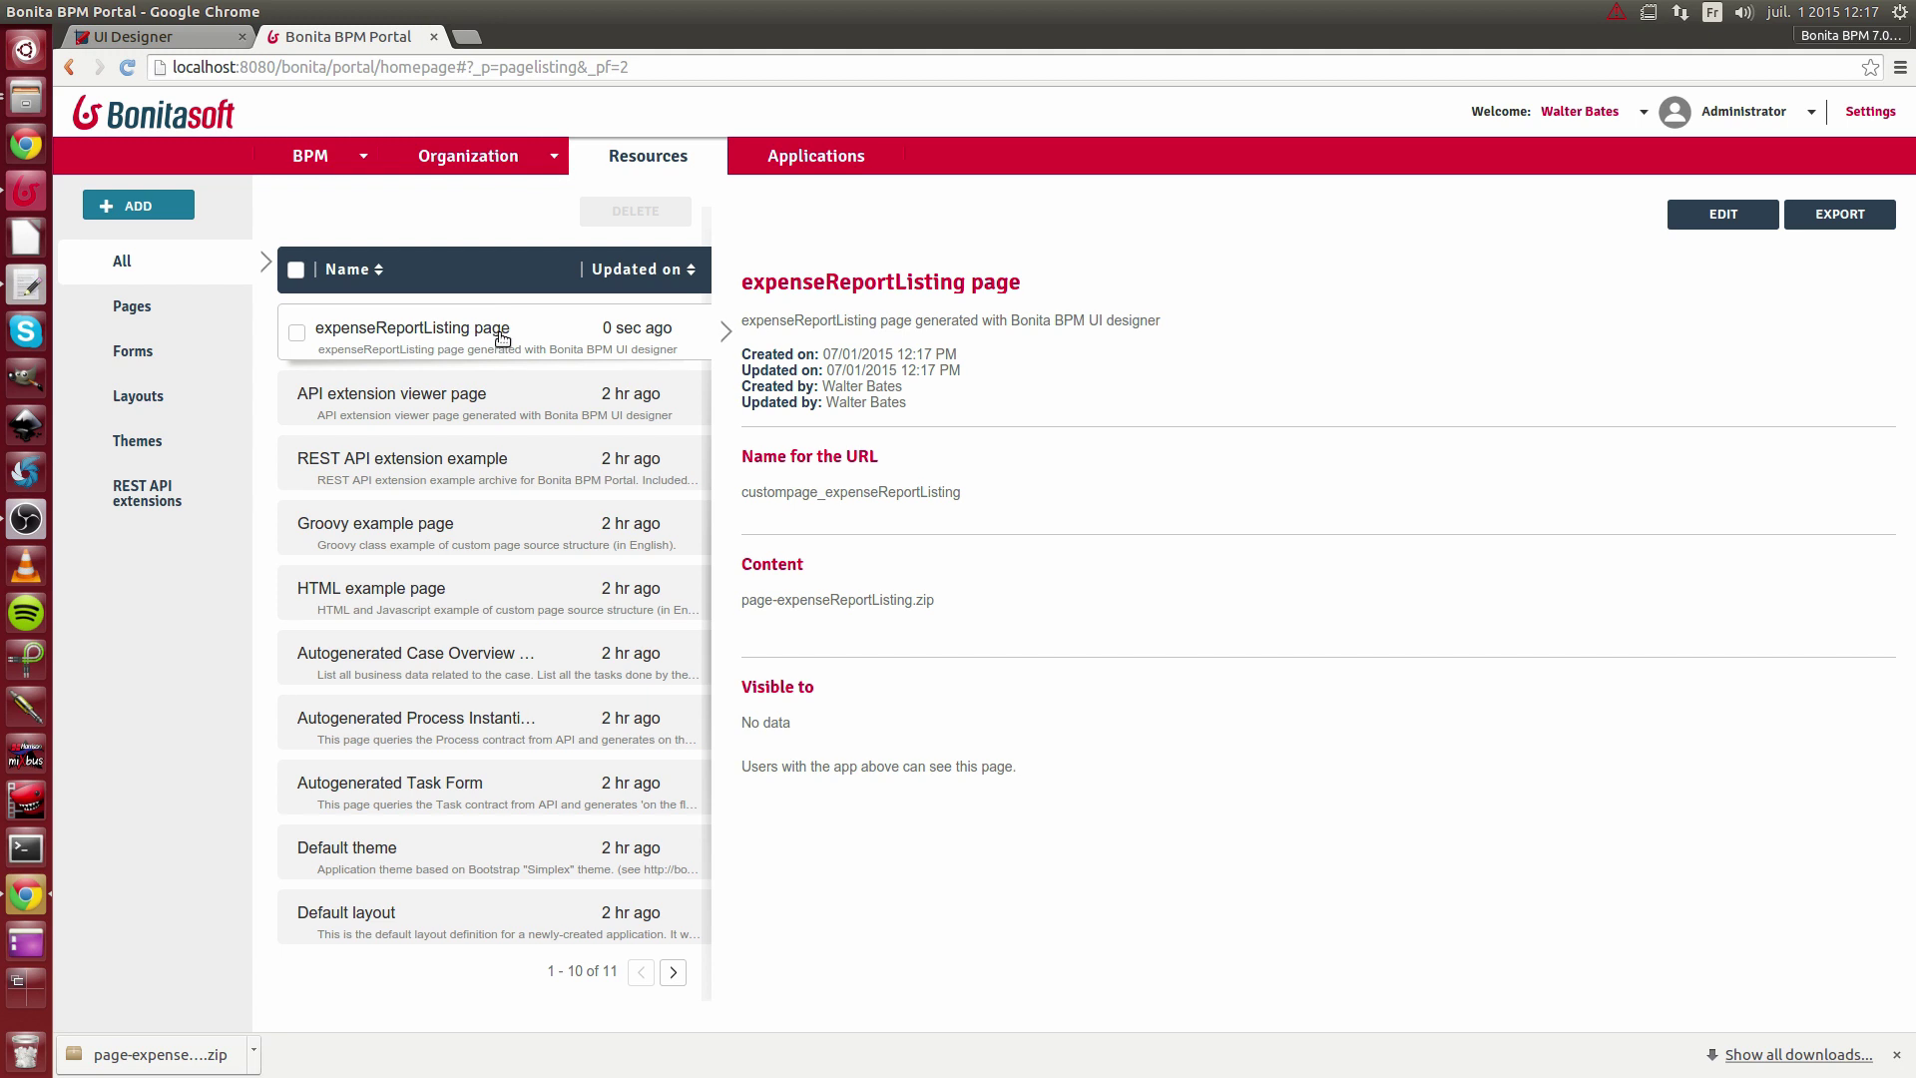
- Create the Expenses application with URL expenses, described as an expense application
left_click(812, 161)
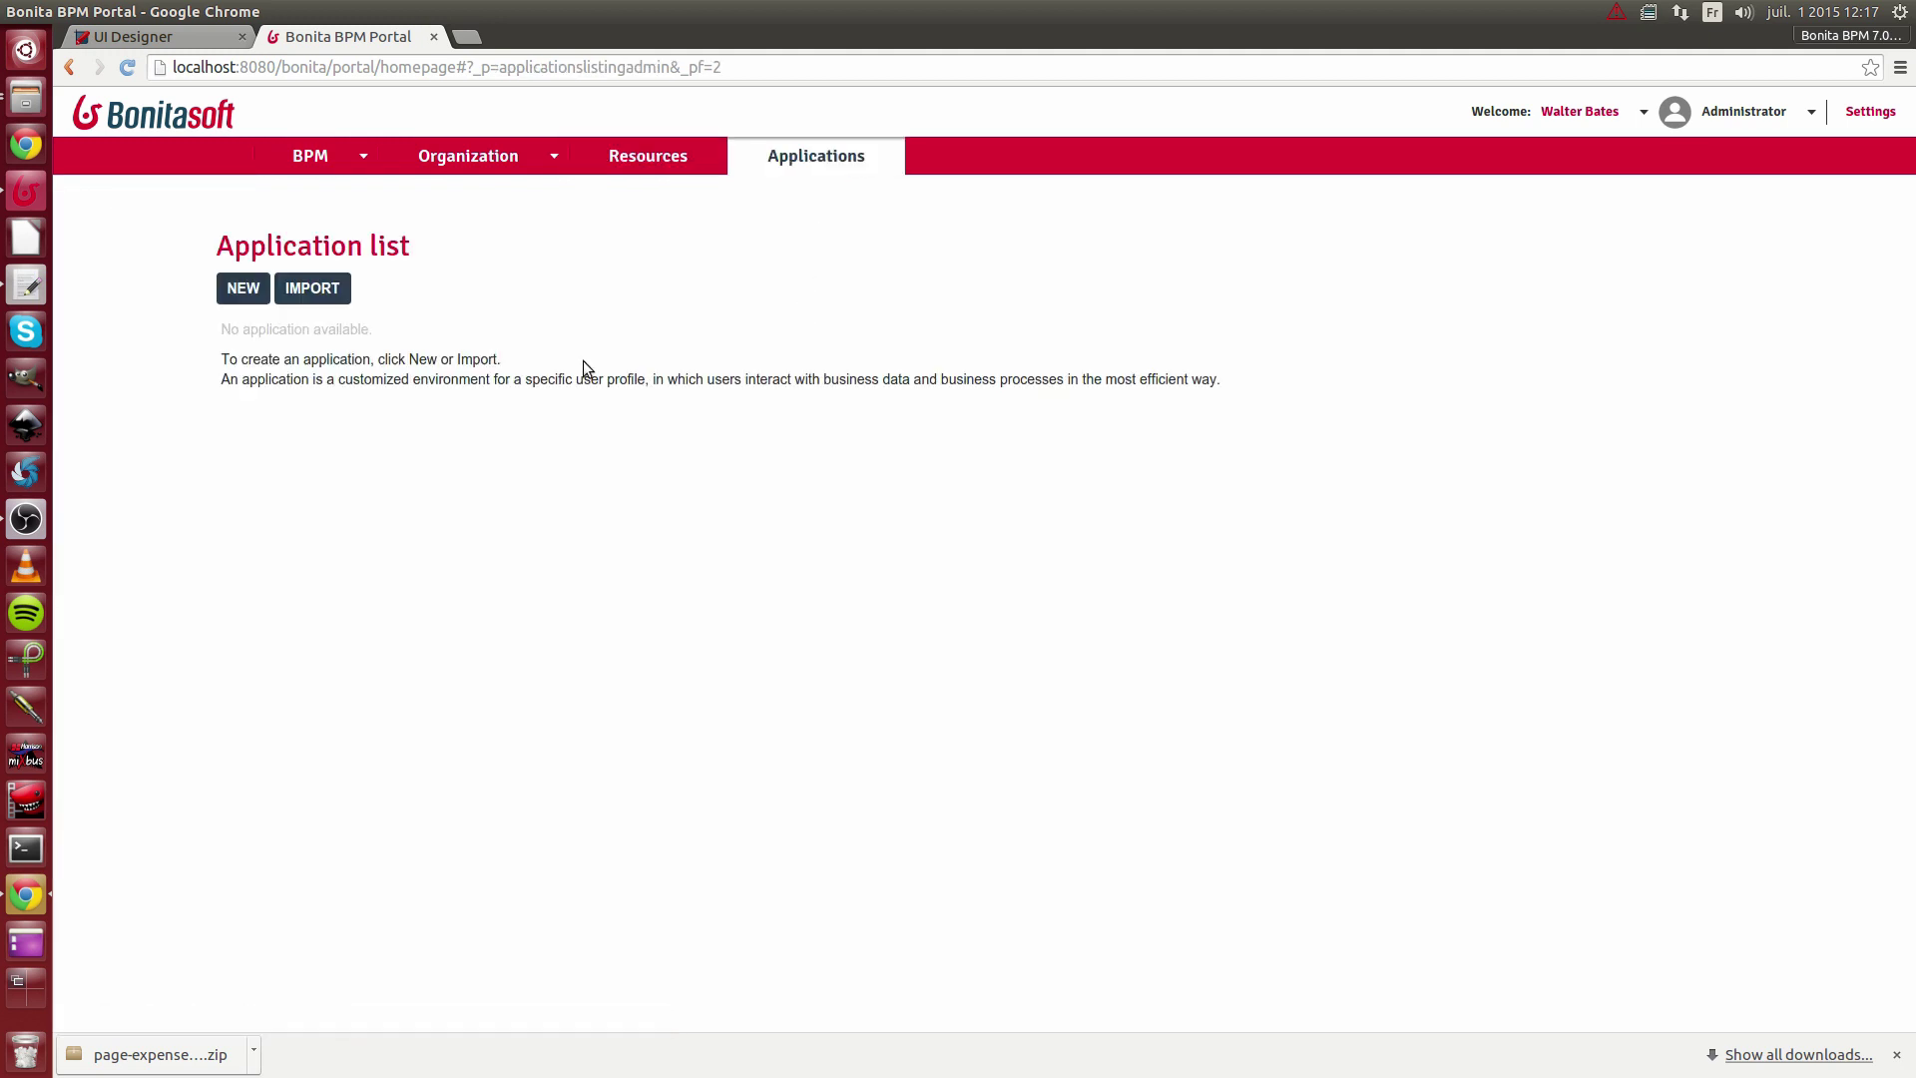
left_click(240, 293)
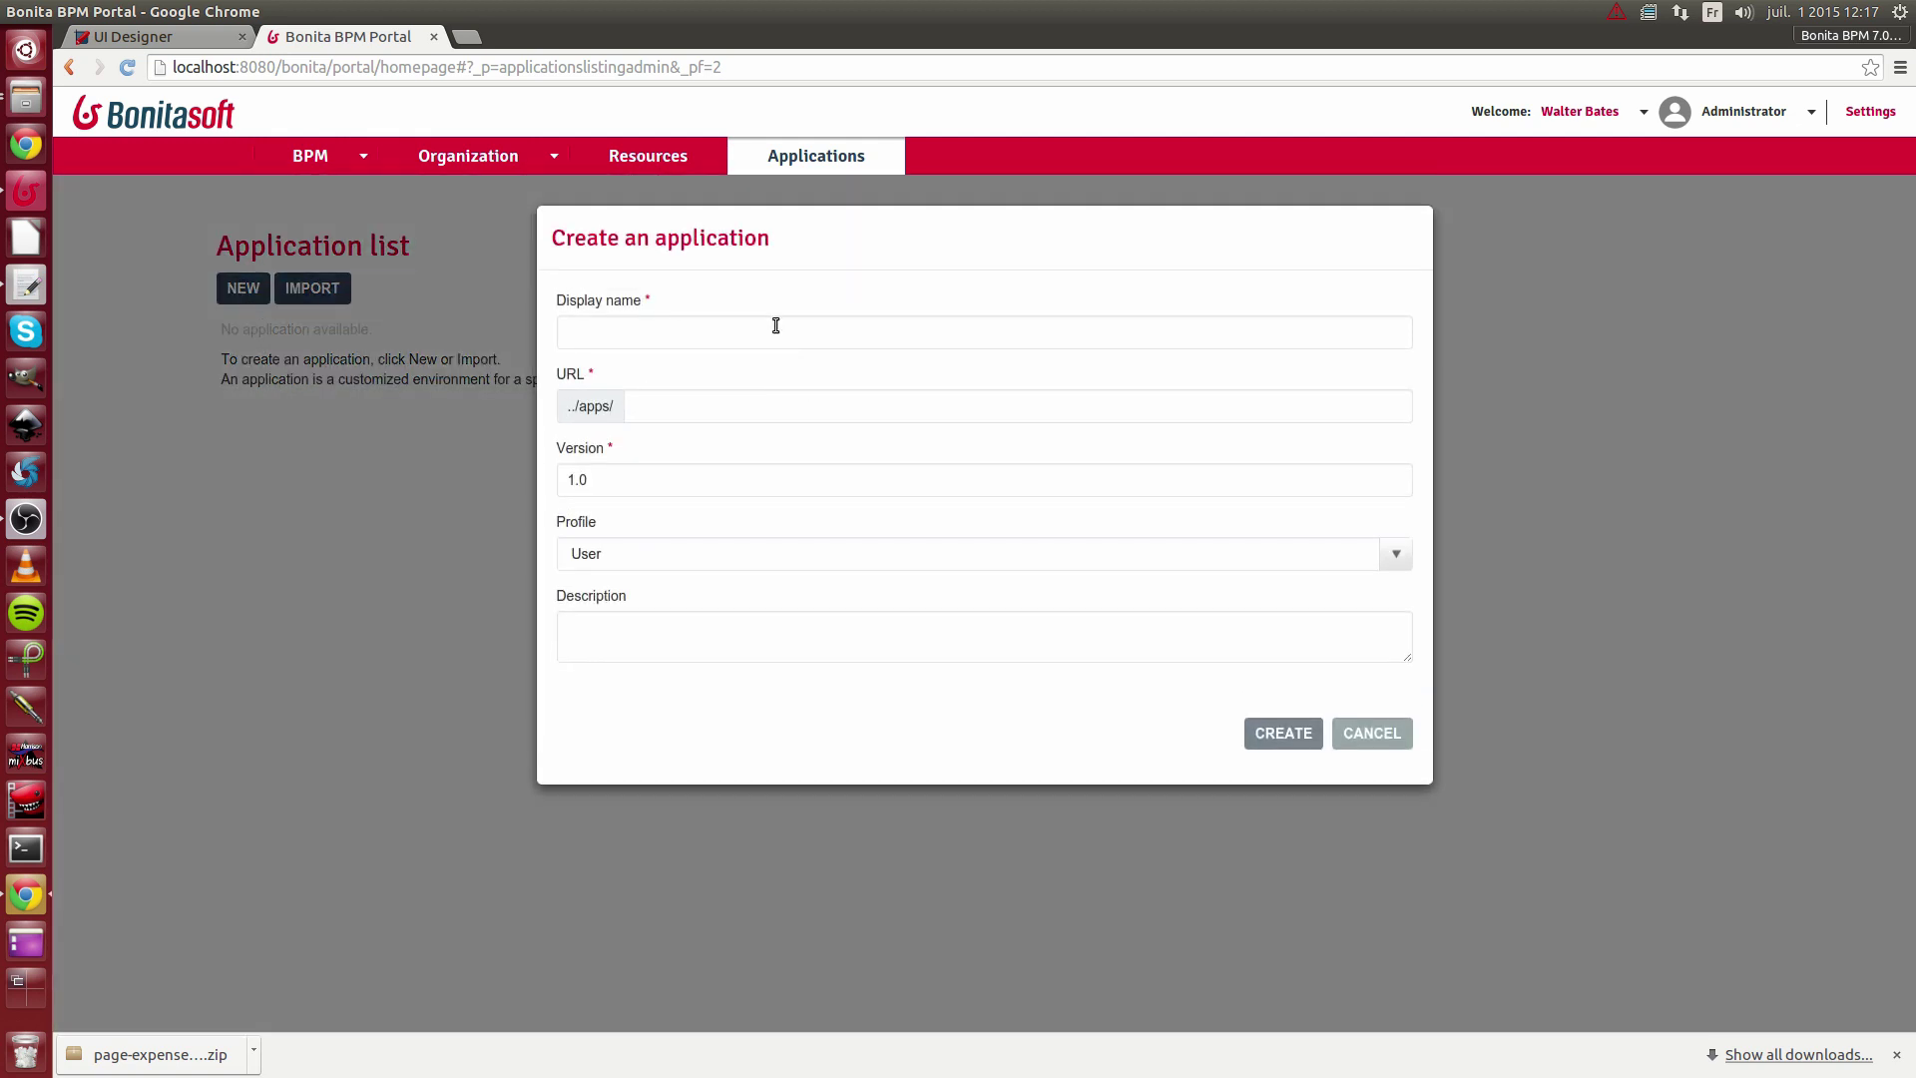
left_click(771, 337)
type("Expenses")
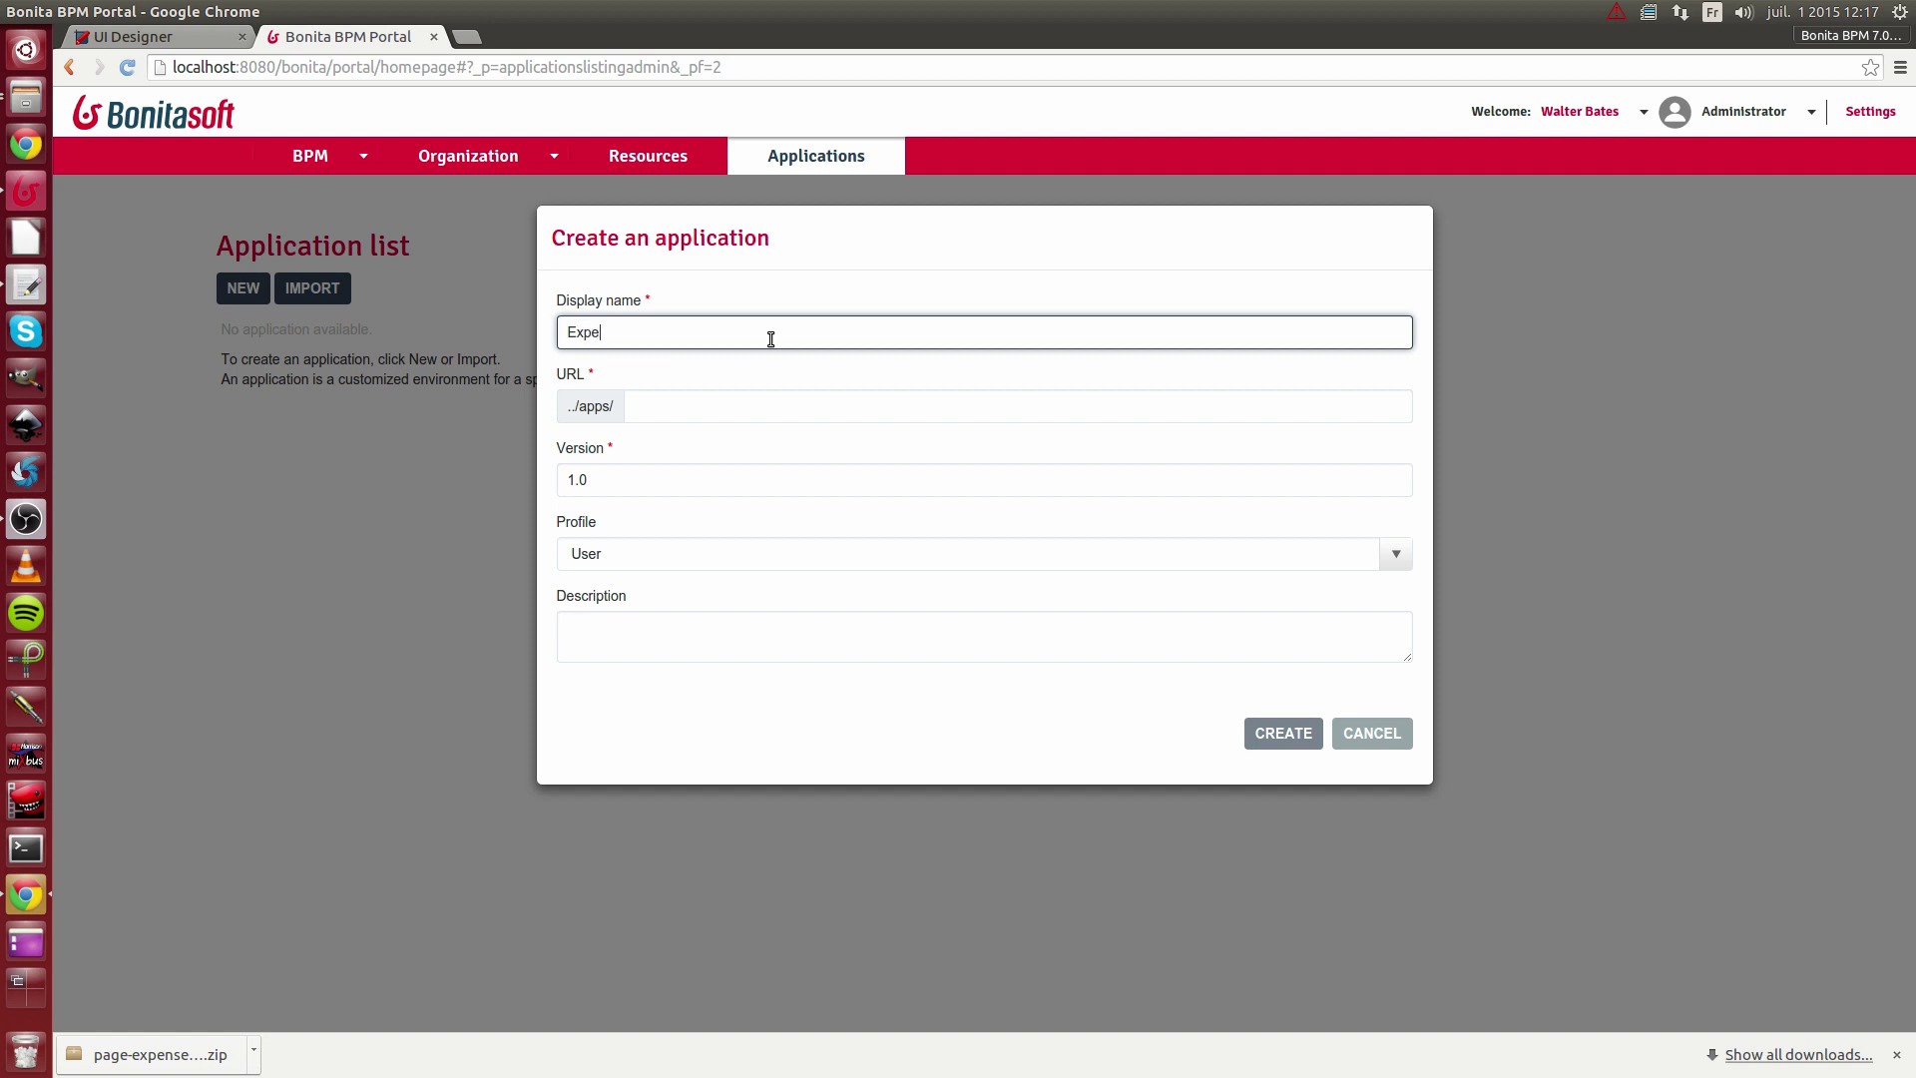
left_click(777, 406)
type("e")
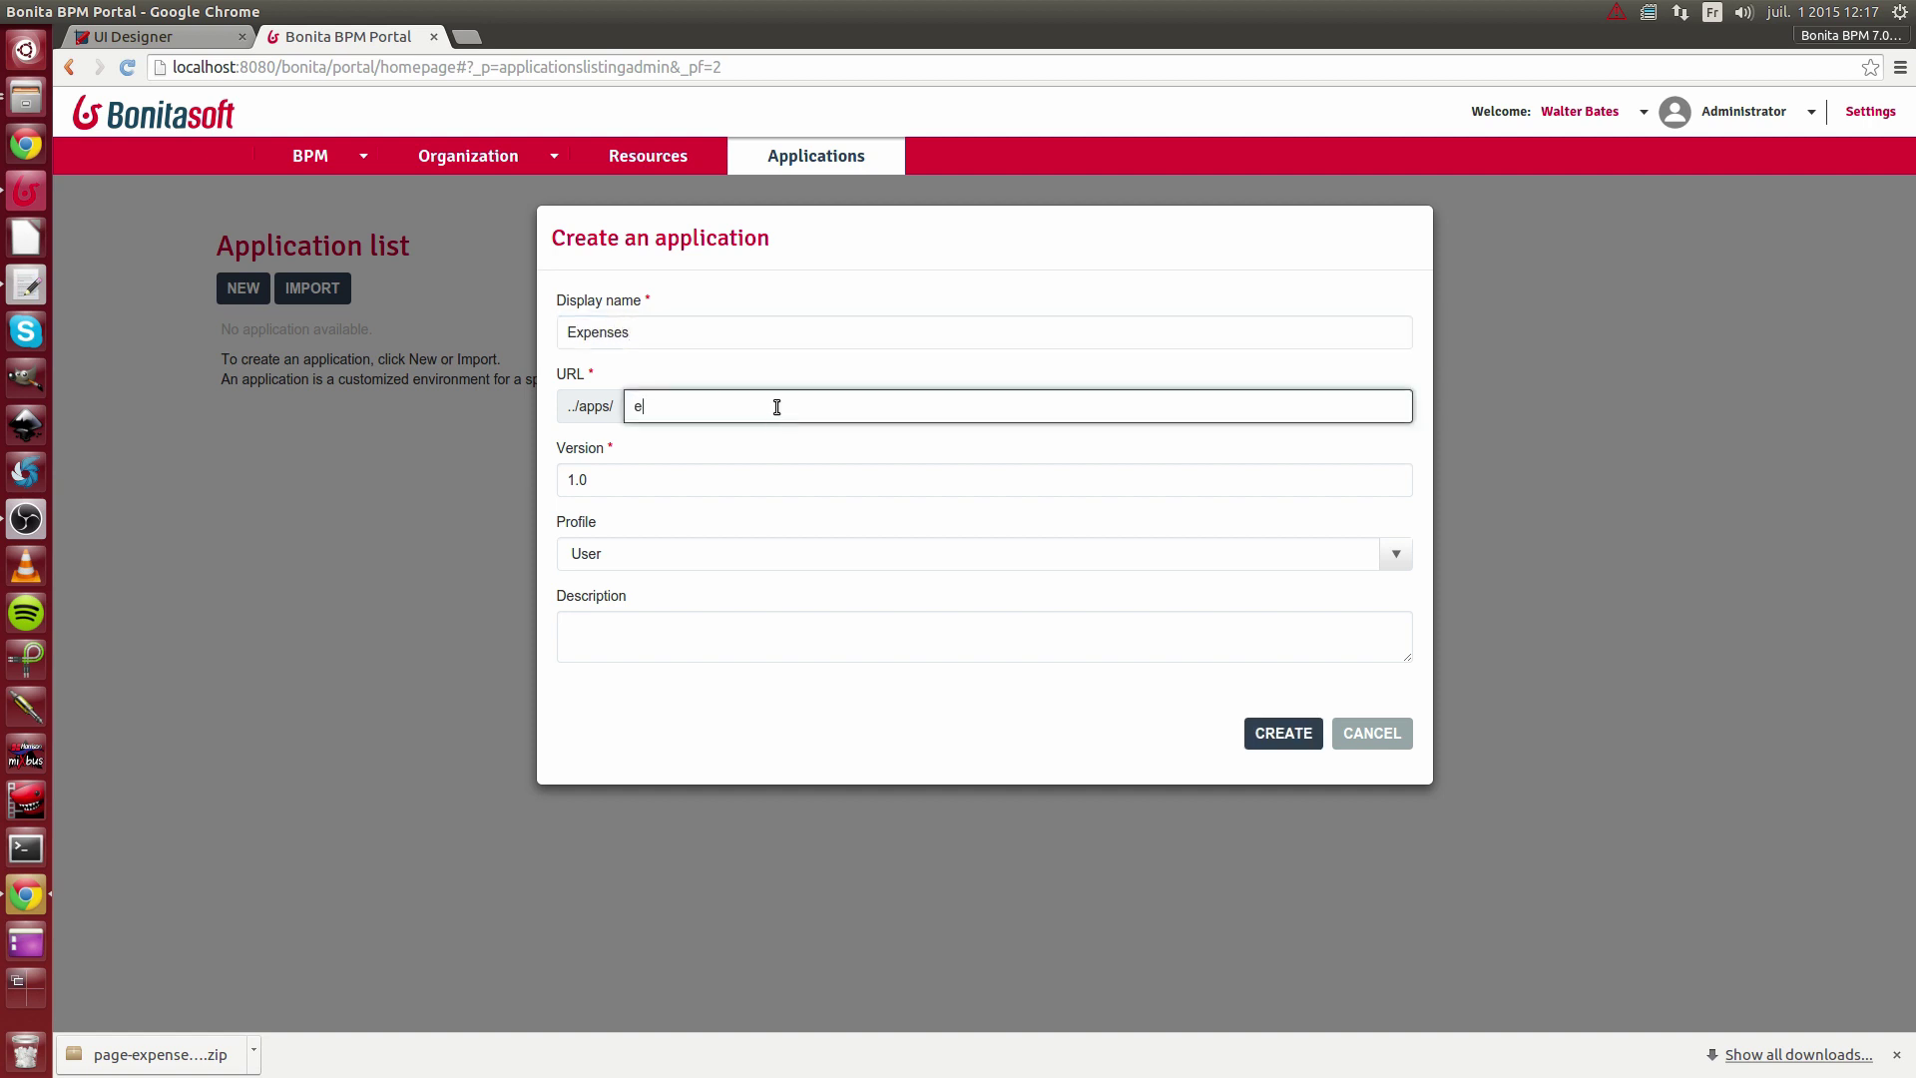
type("xpenses")
left_click(641, 642)
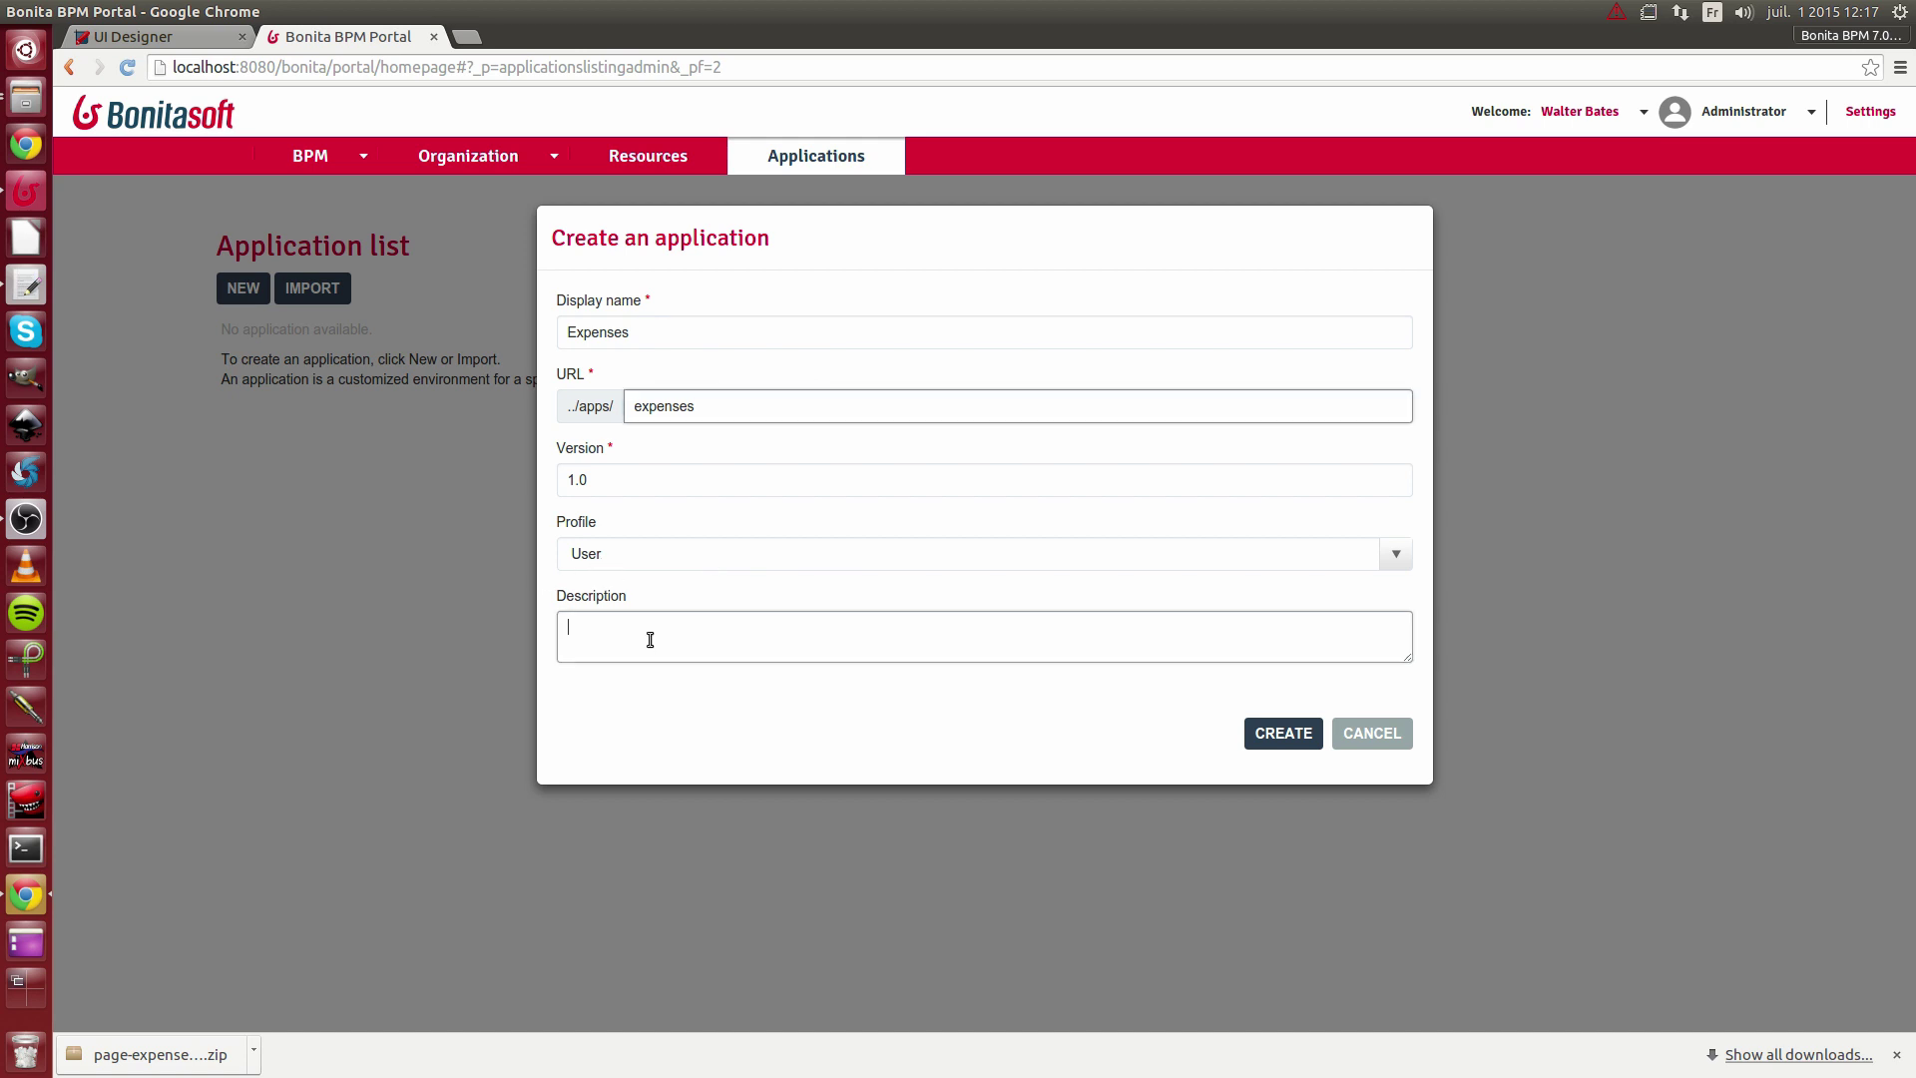
type("This is my")
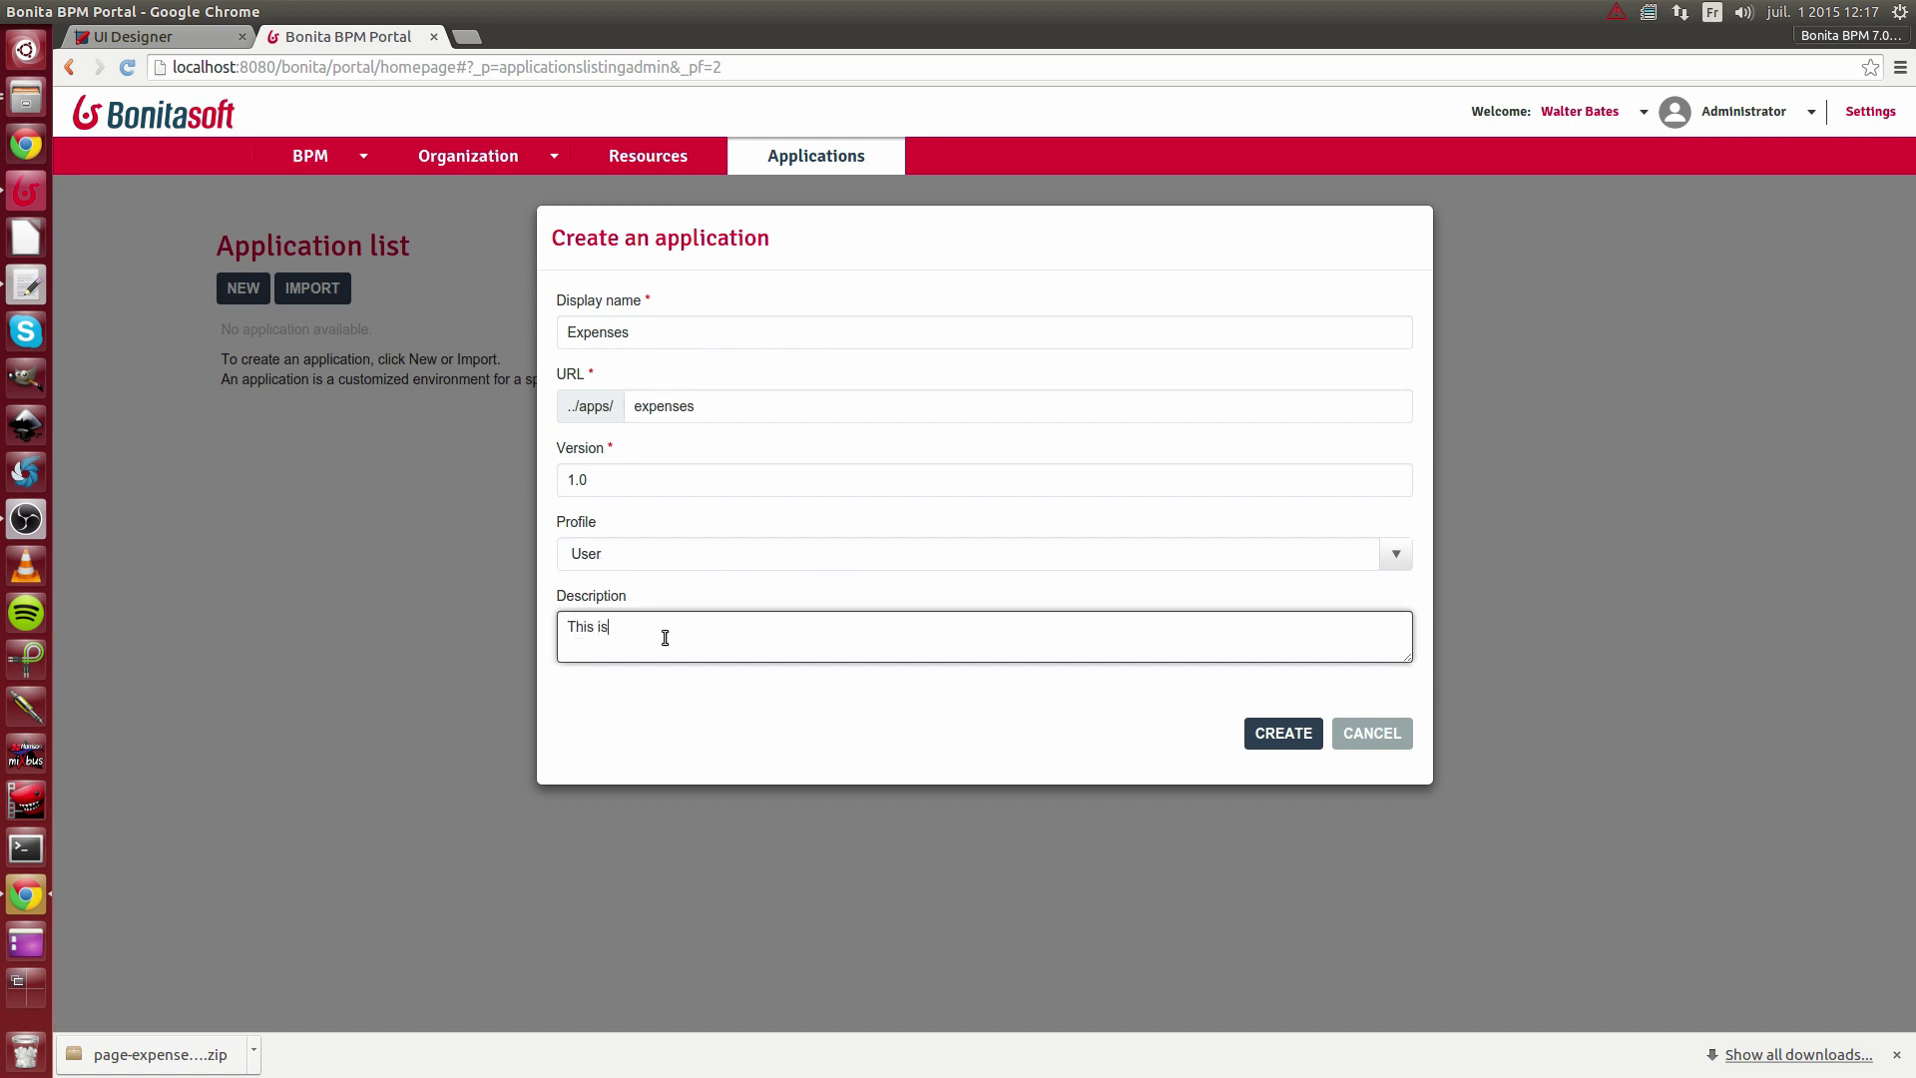
key("BackSpace")
key("BackSpace")
type("an expense application")
left_click(1268, 735)
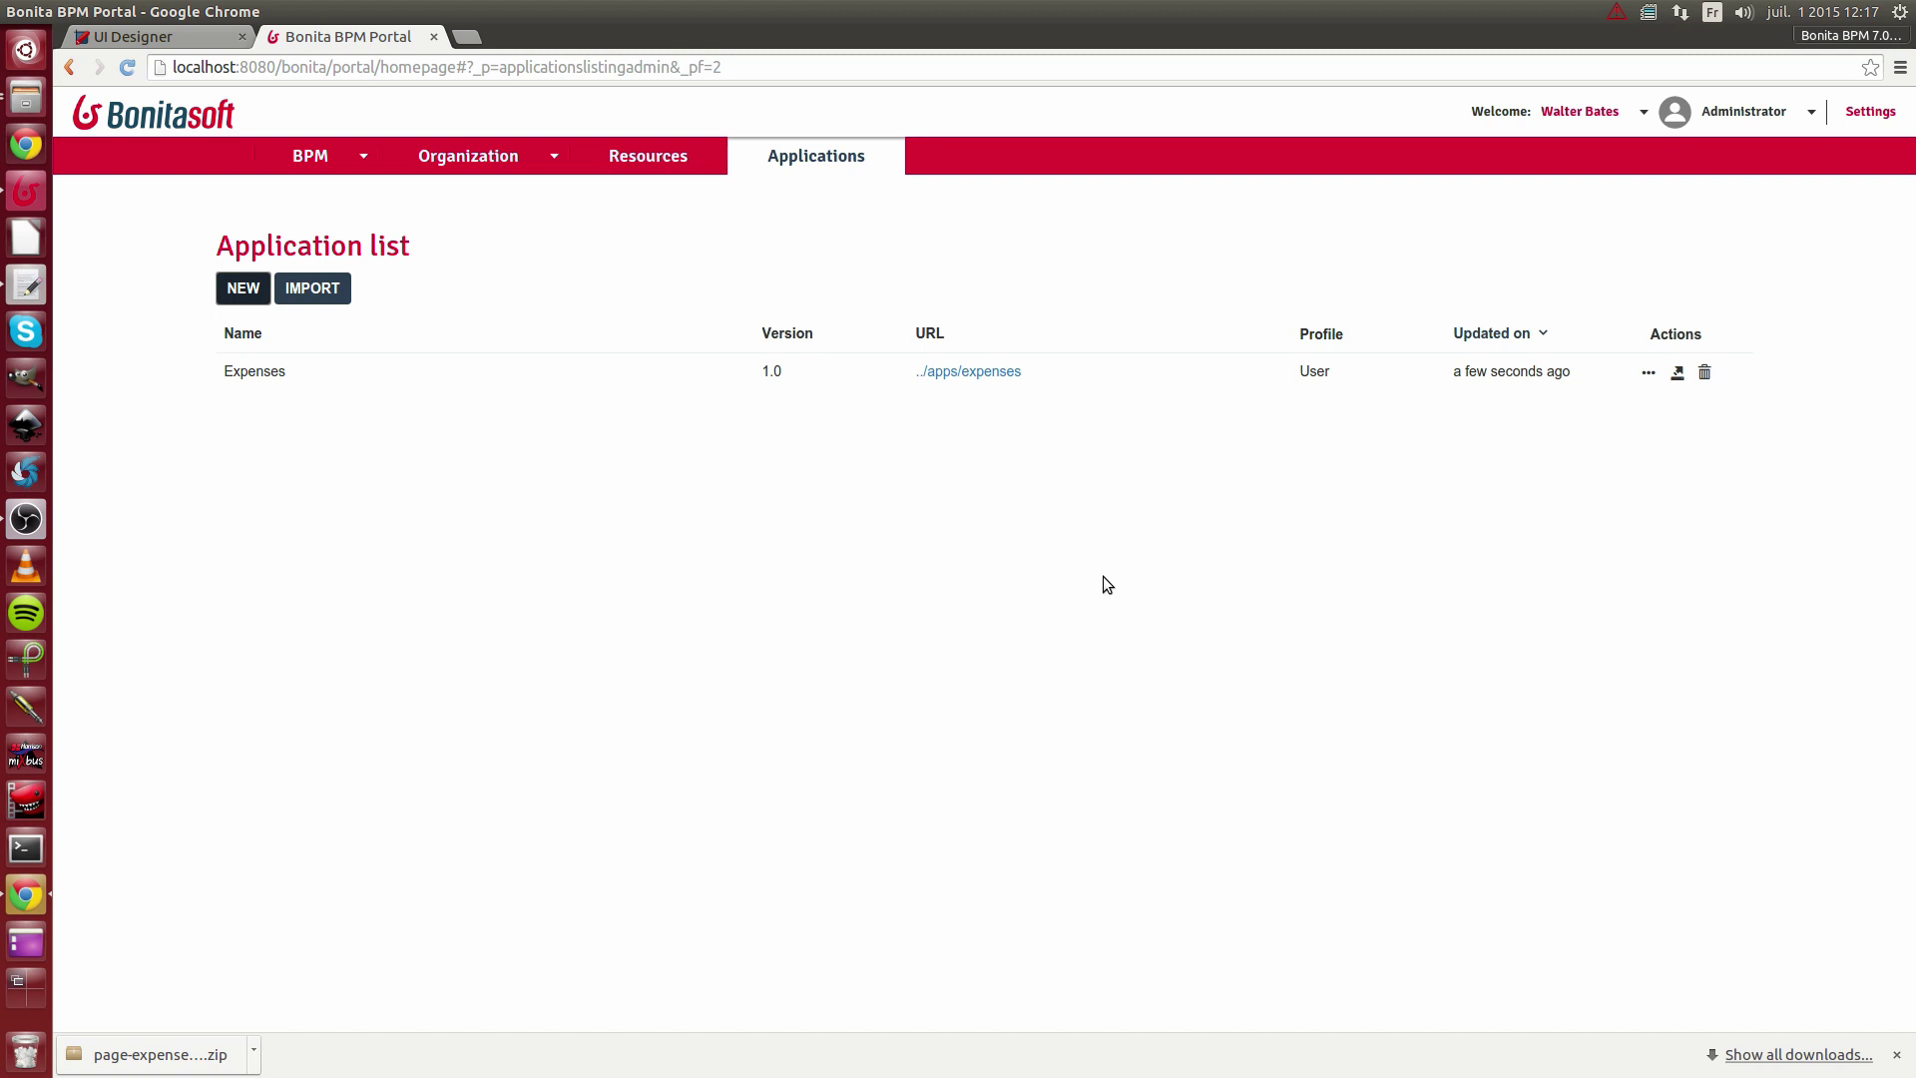
- Add expenseReportListing to Expenses as 'reports', make it home, and delete the default home page
left_click(1649, 379)
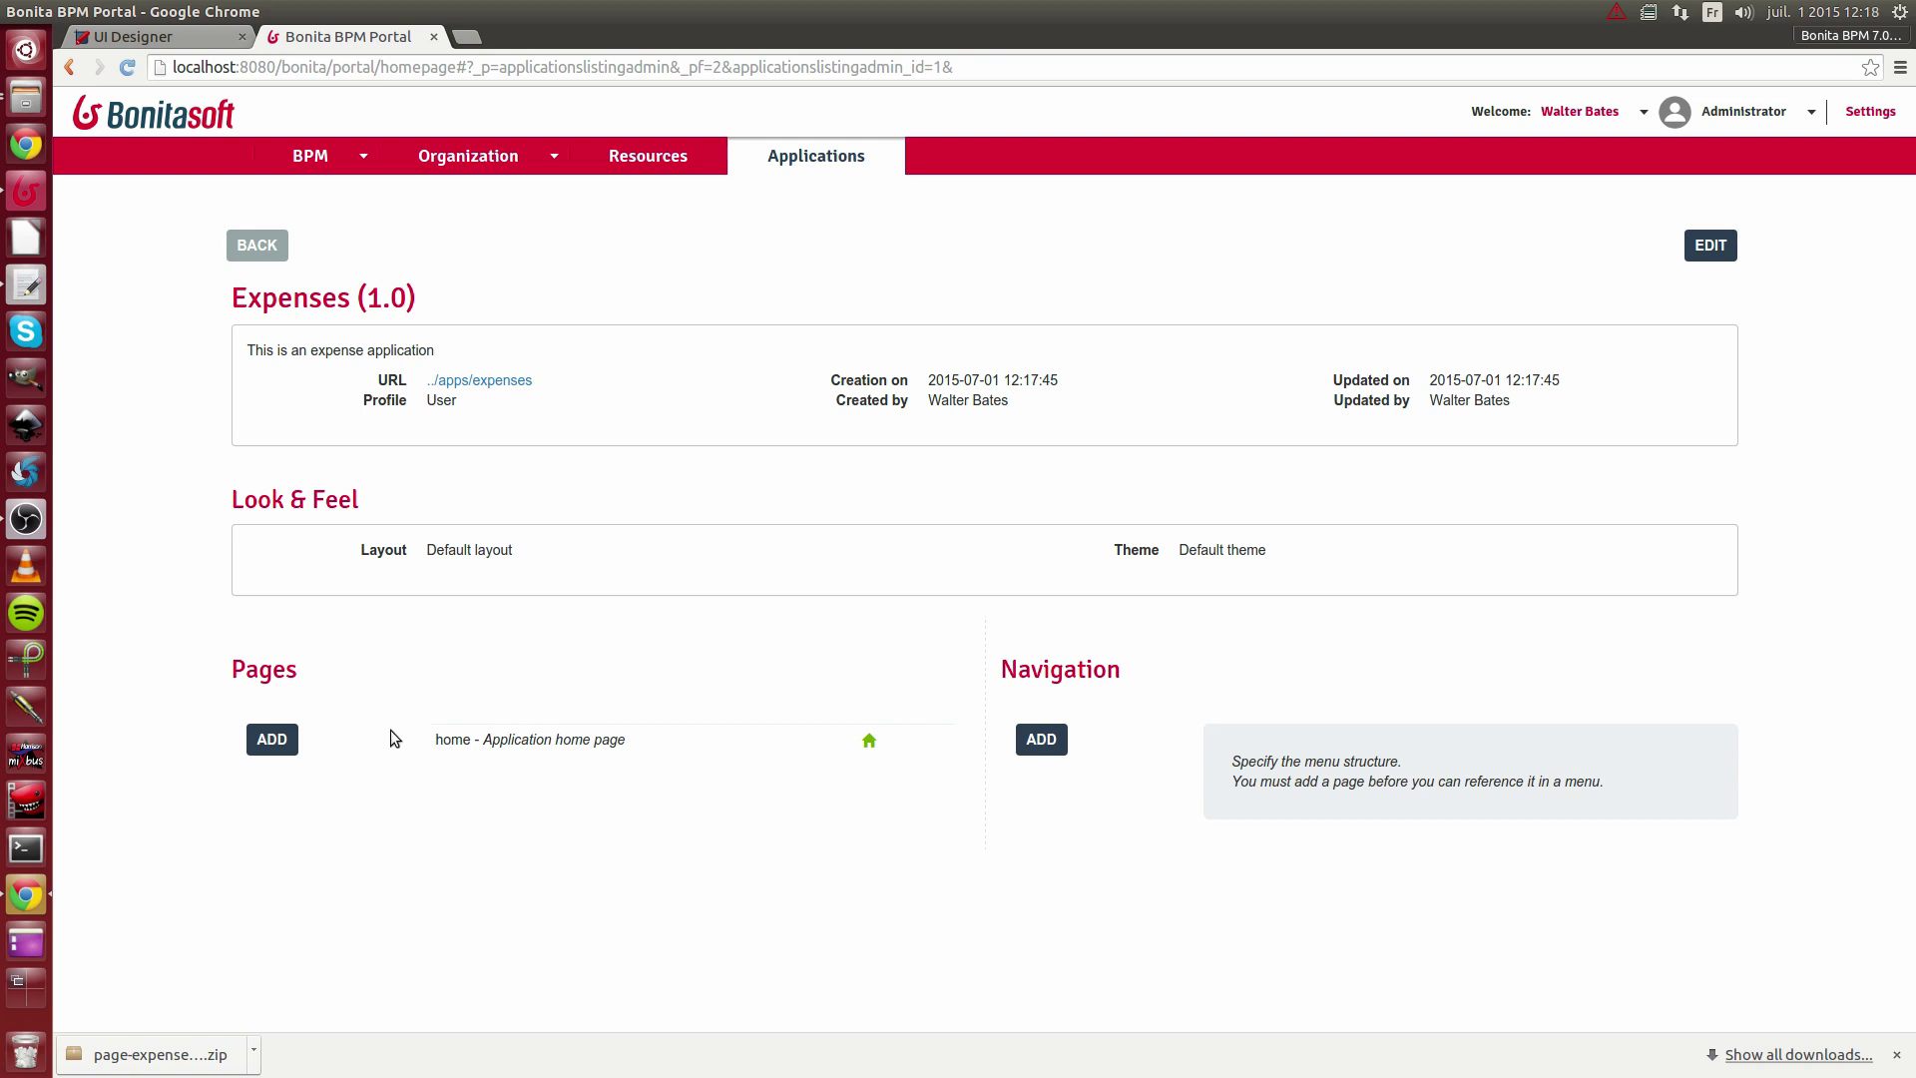
left_click(284, 739)
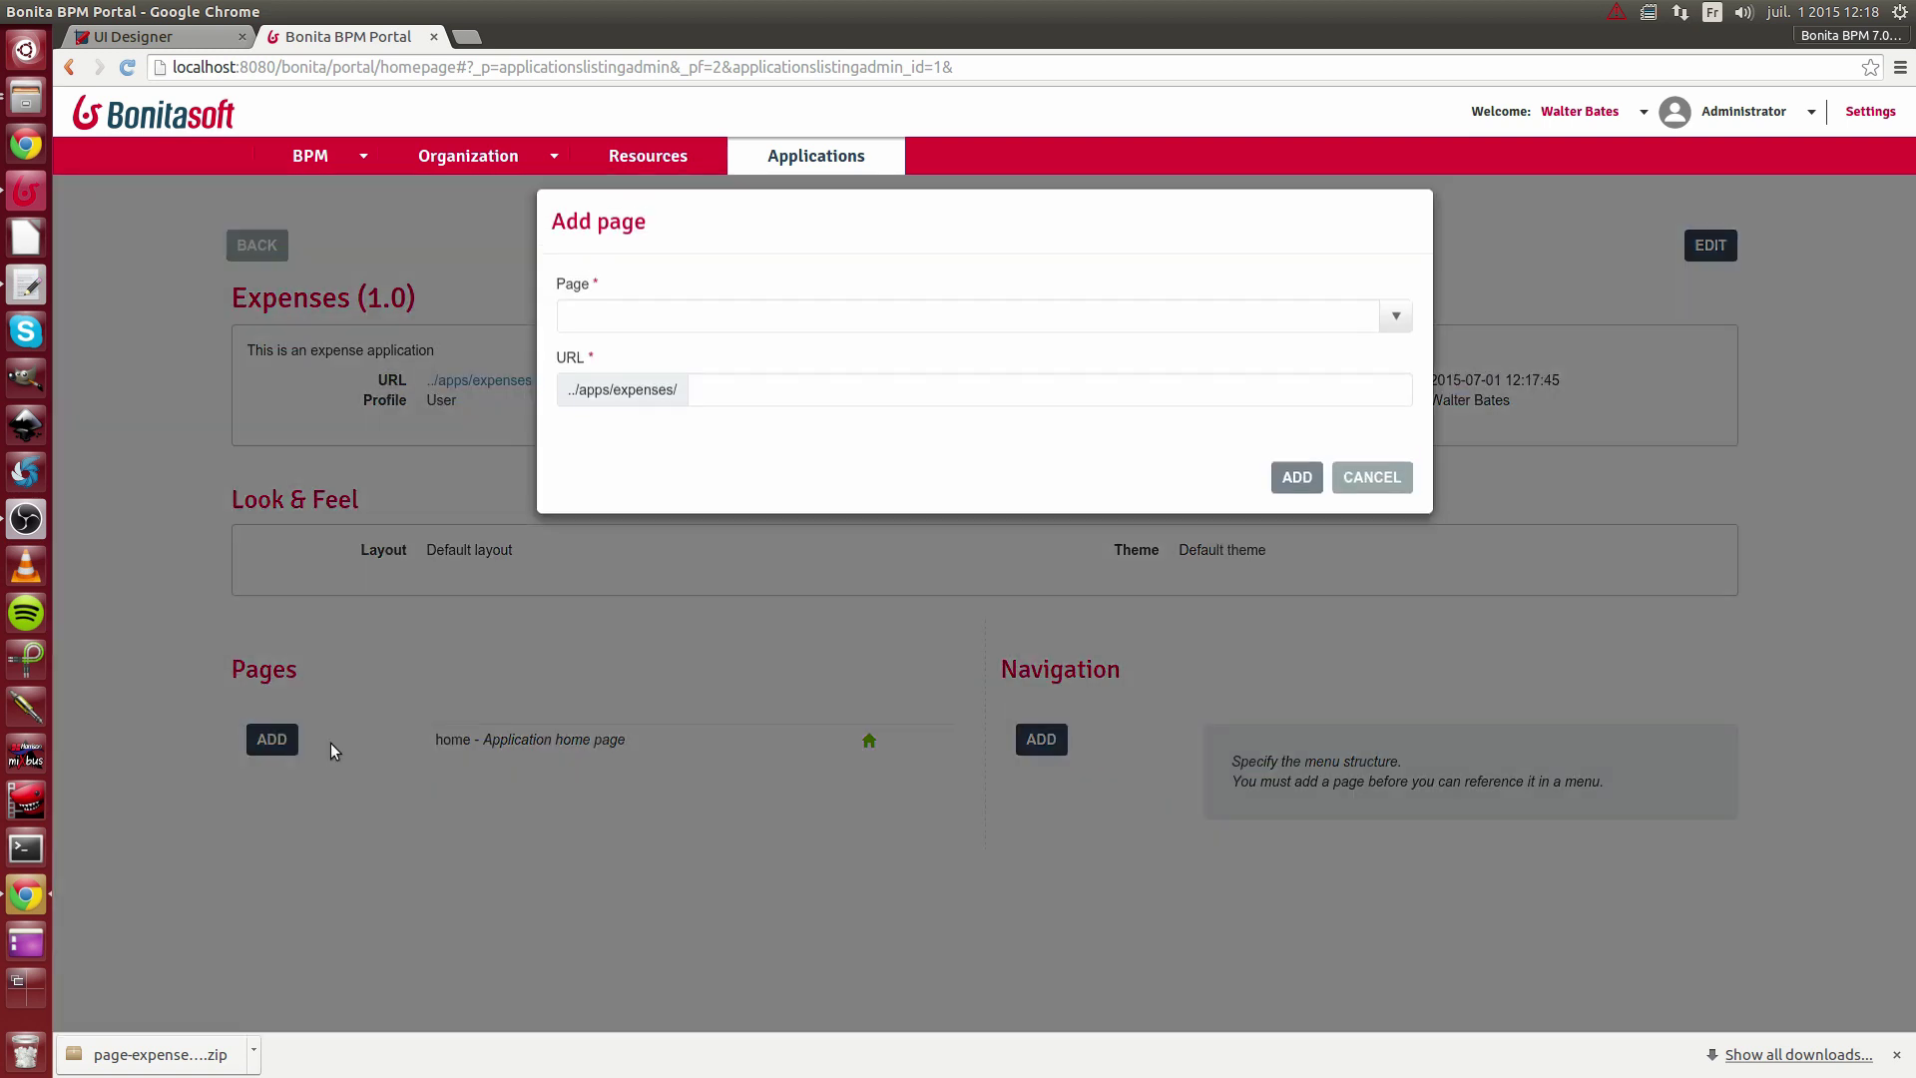
left_click(746, 337)
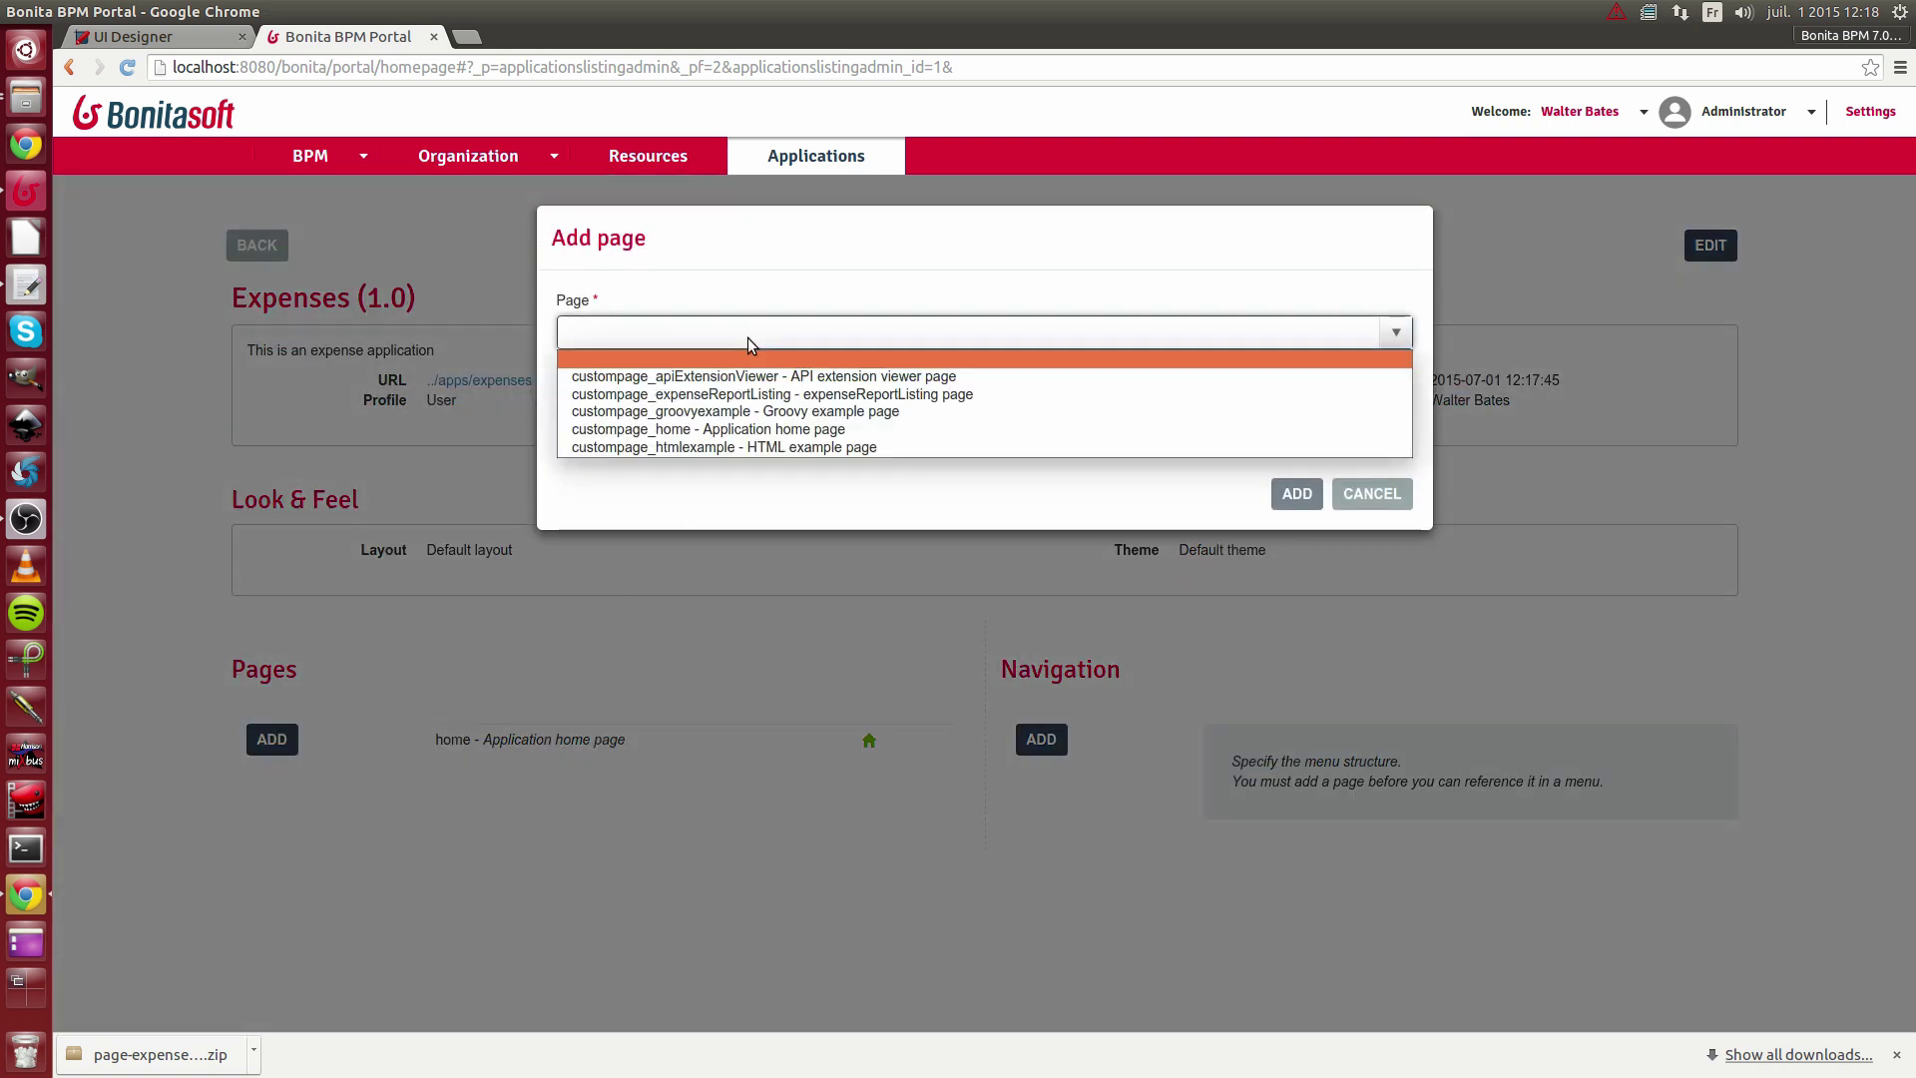
left_click(766, 400)
left_click(759, 407)
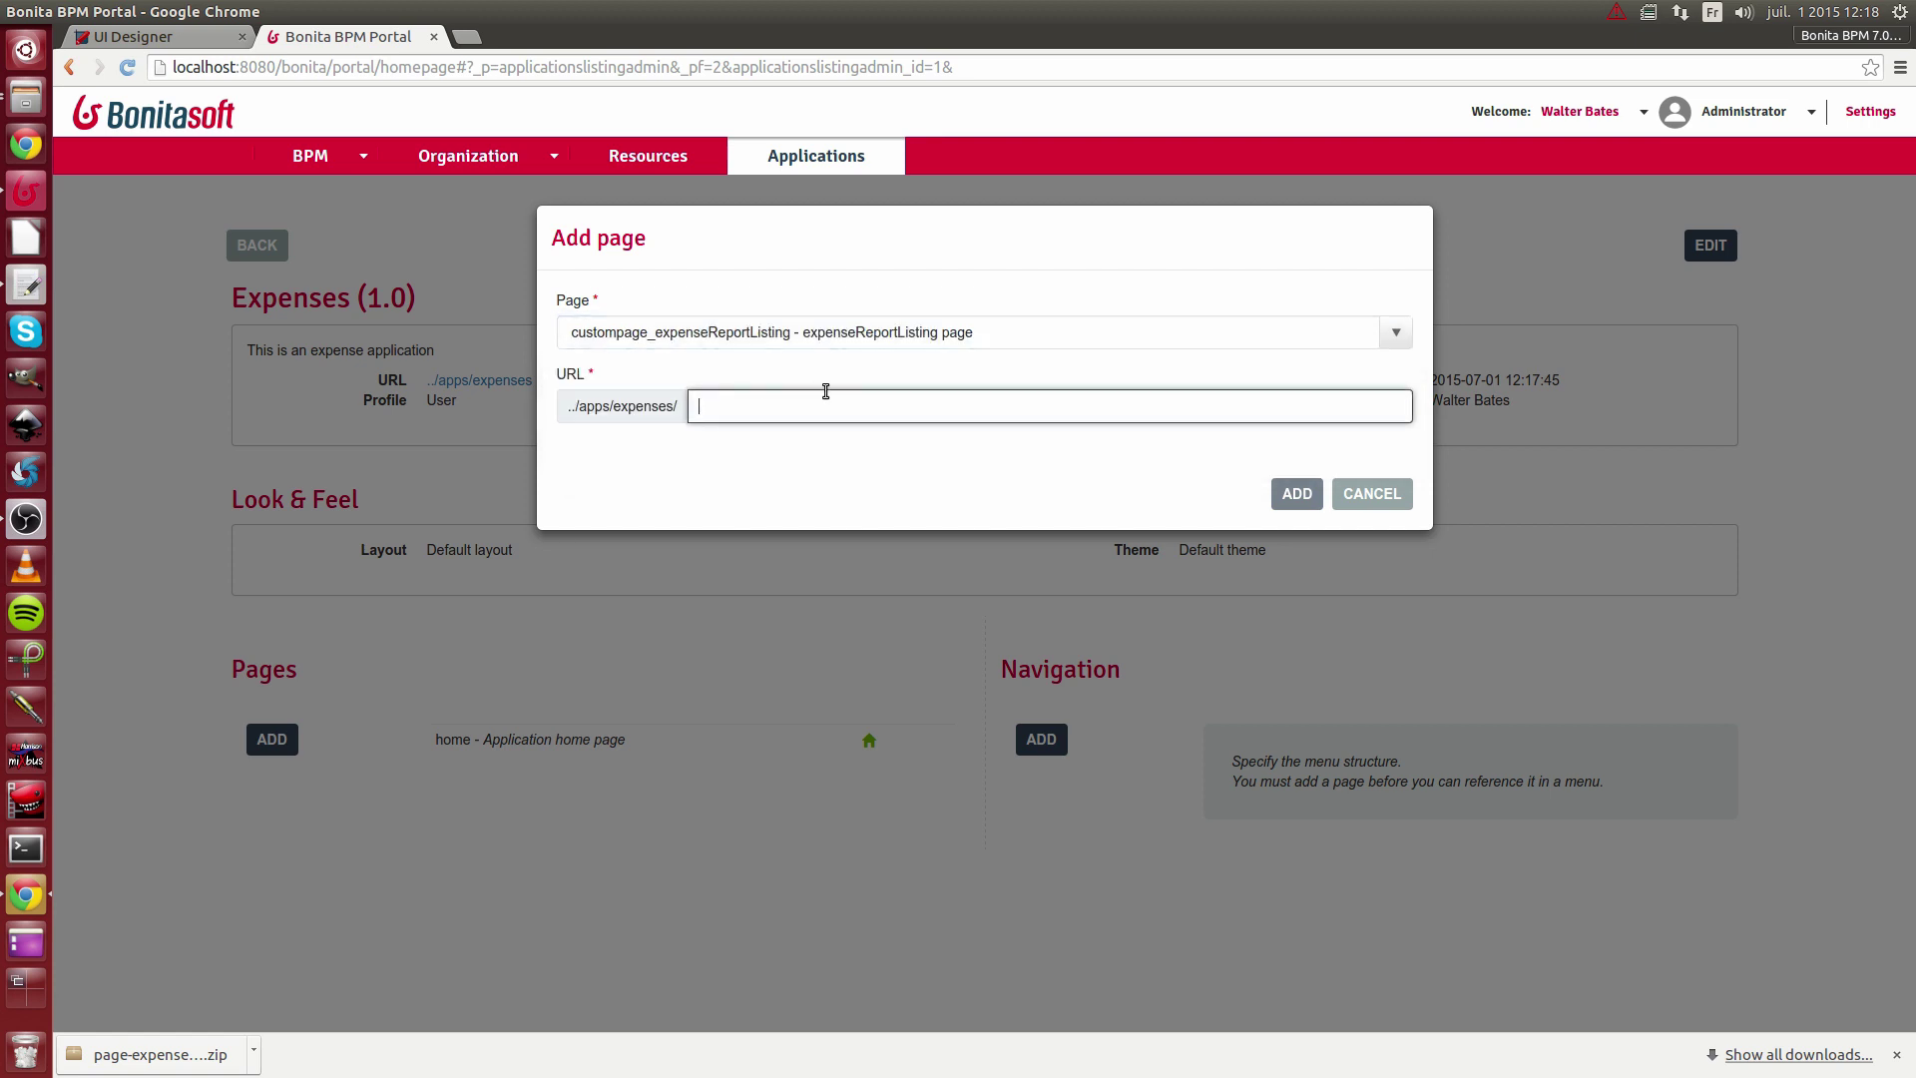
type("rep")
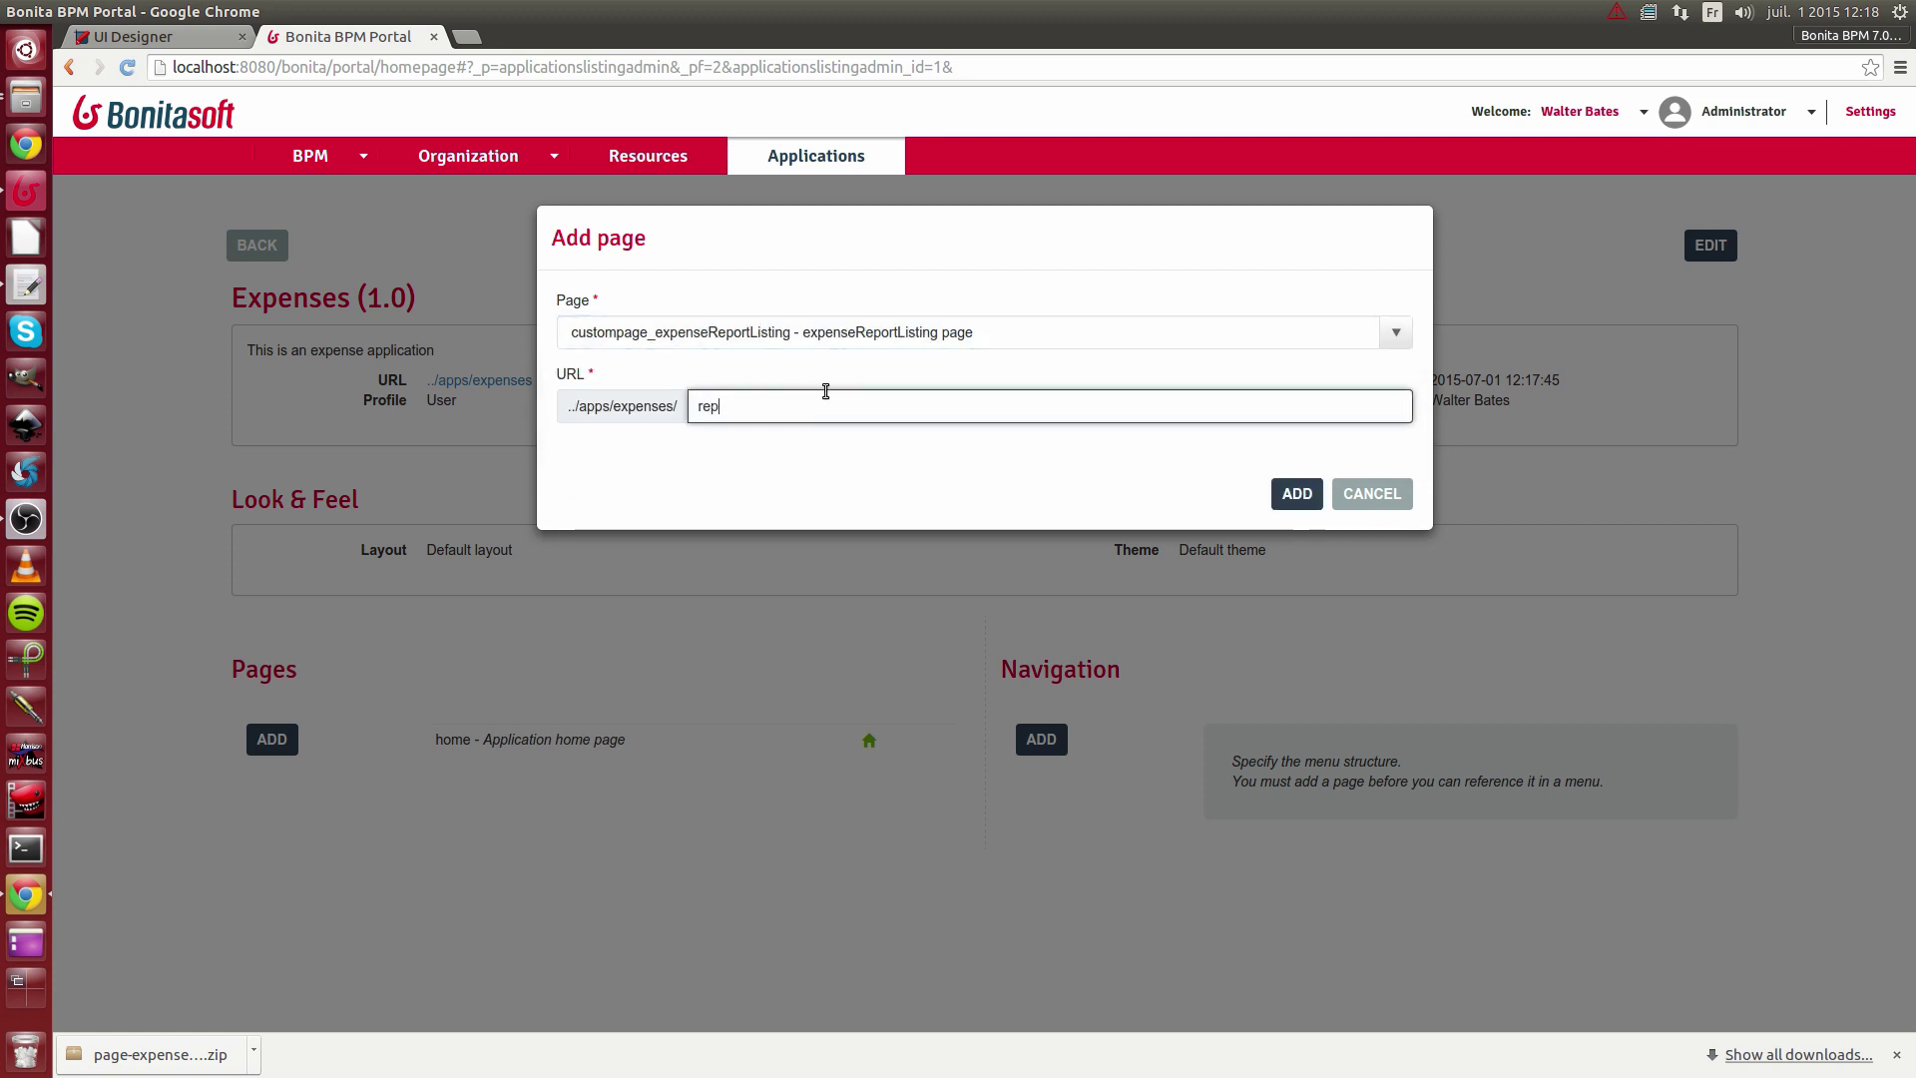
type("ir")
type("orts")
left_click(1294, 496)
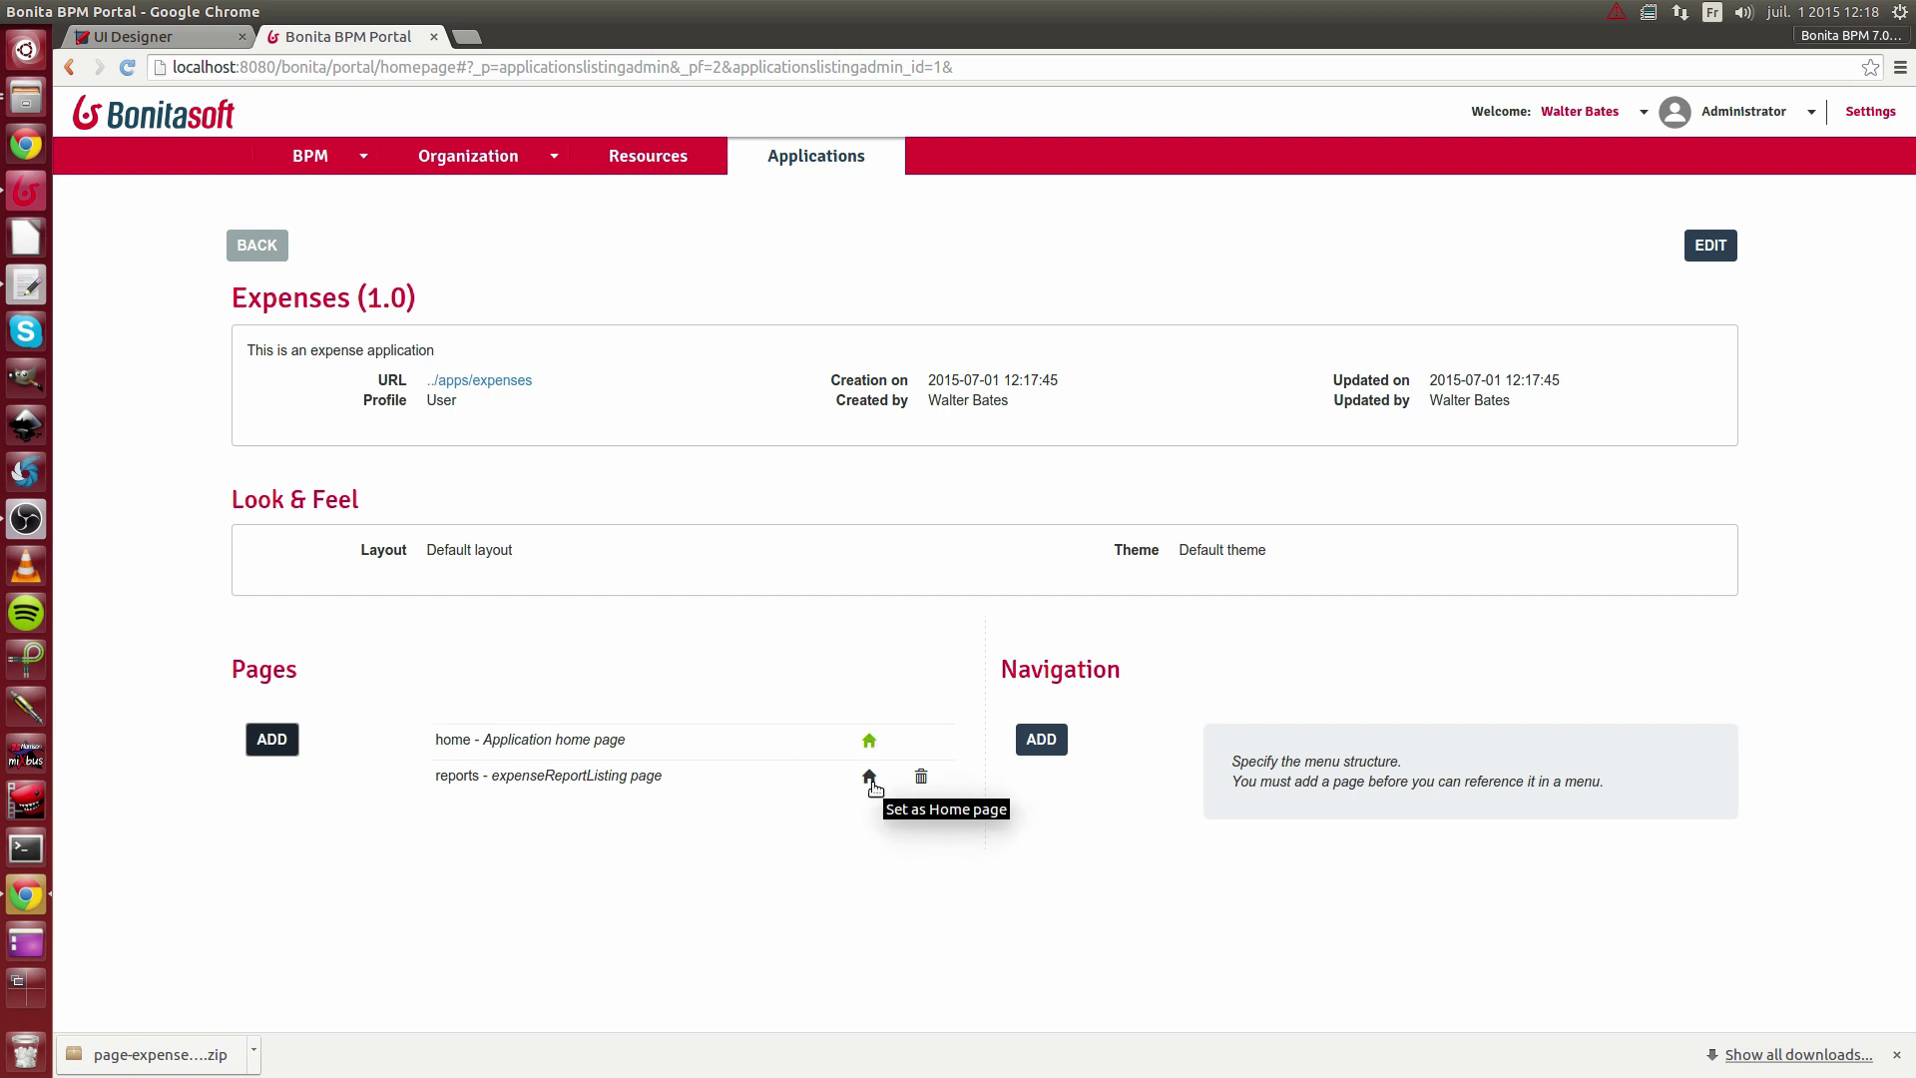
left_click(869, 779)
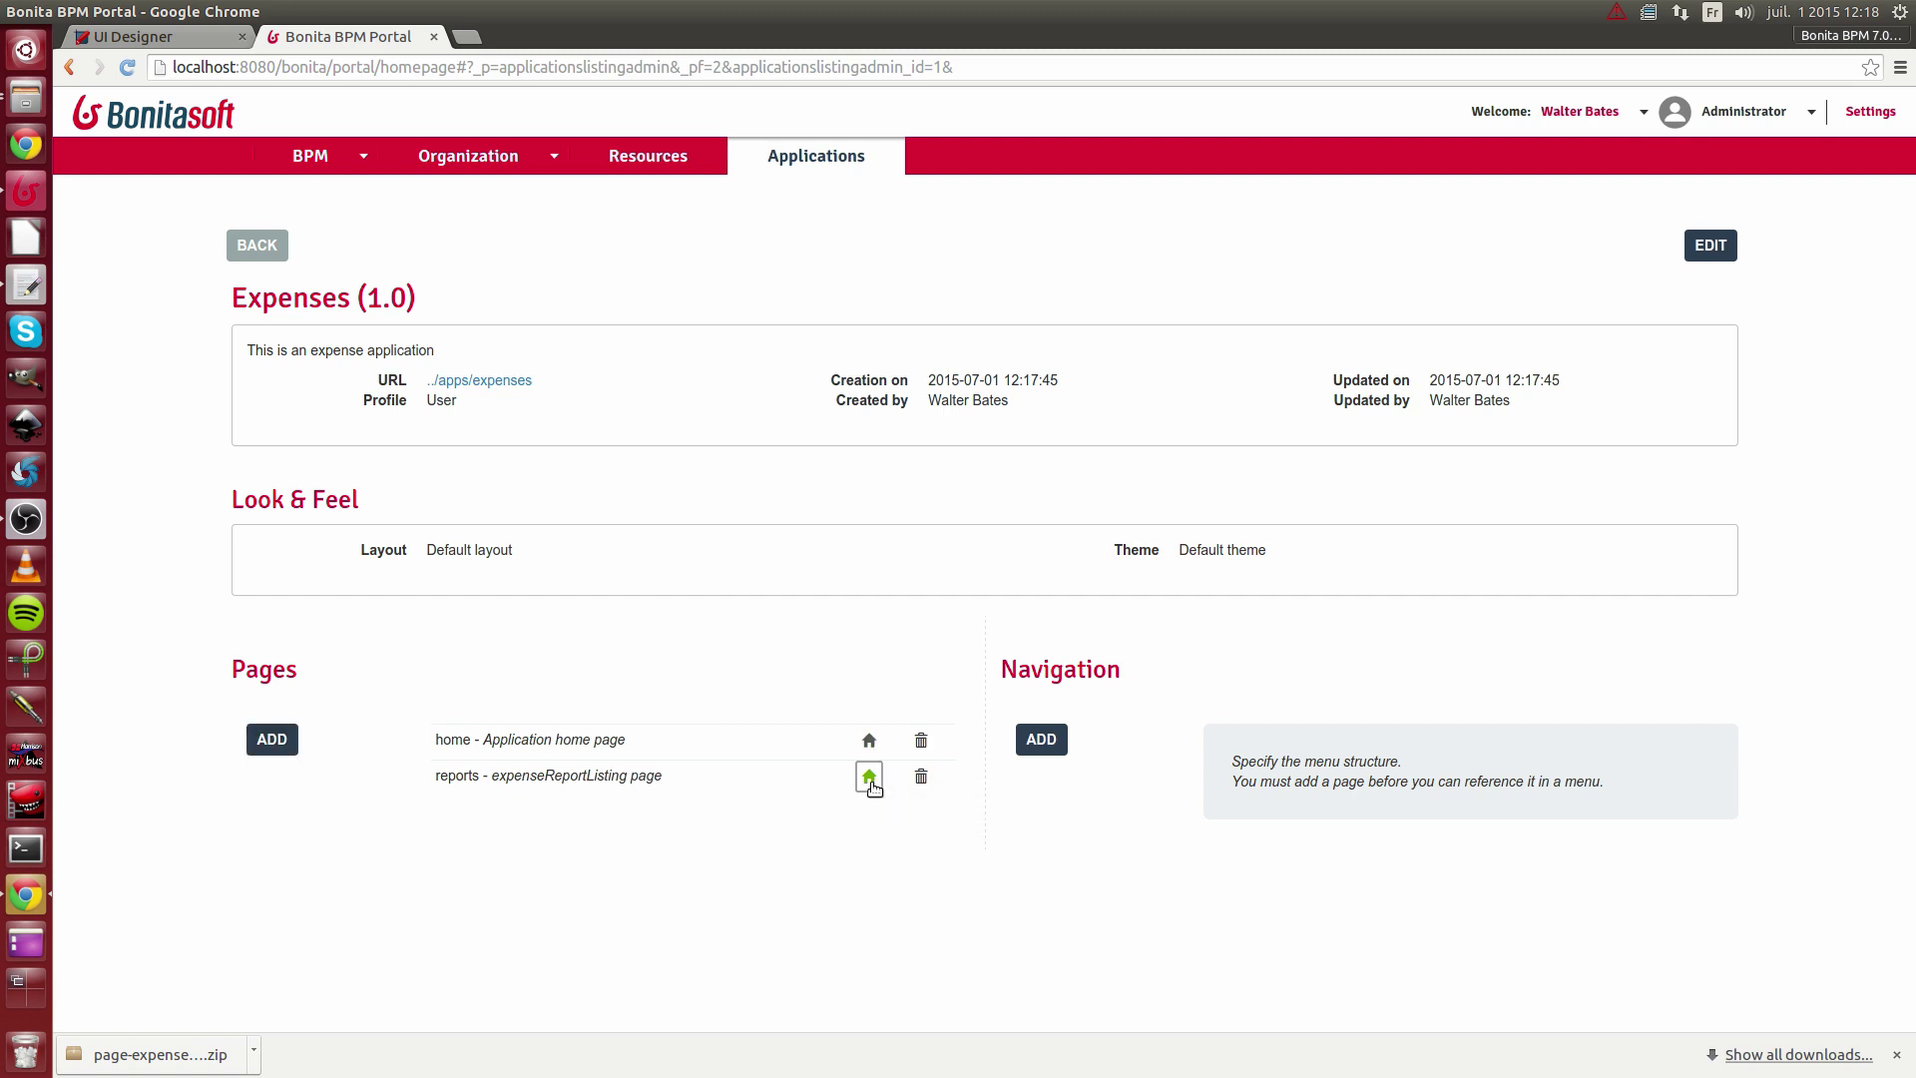
left_click(923, 742)
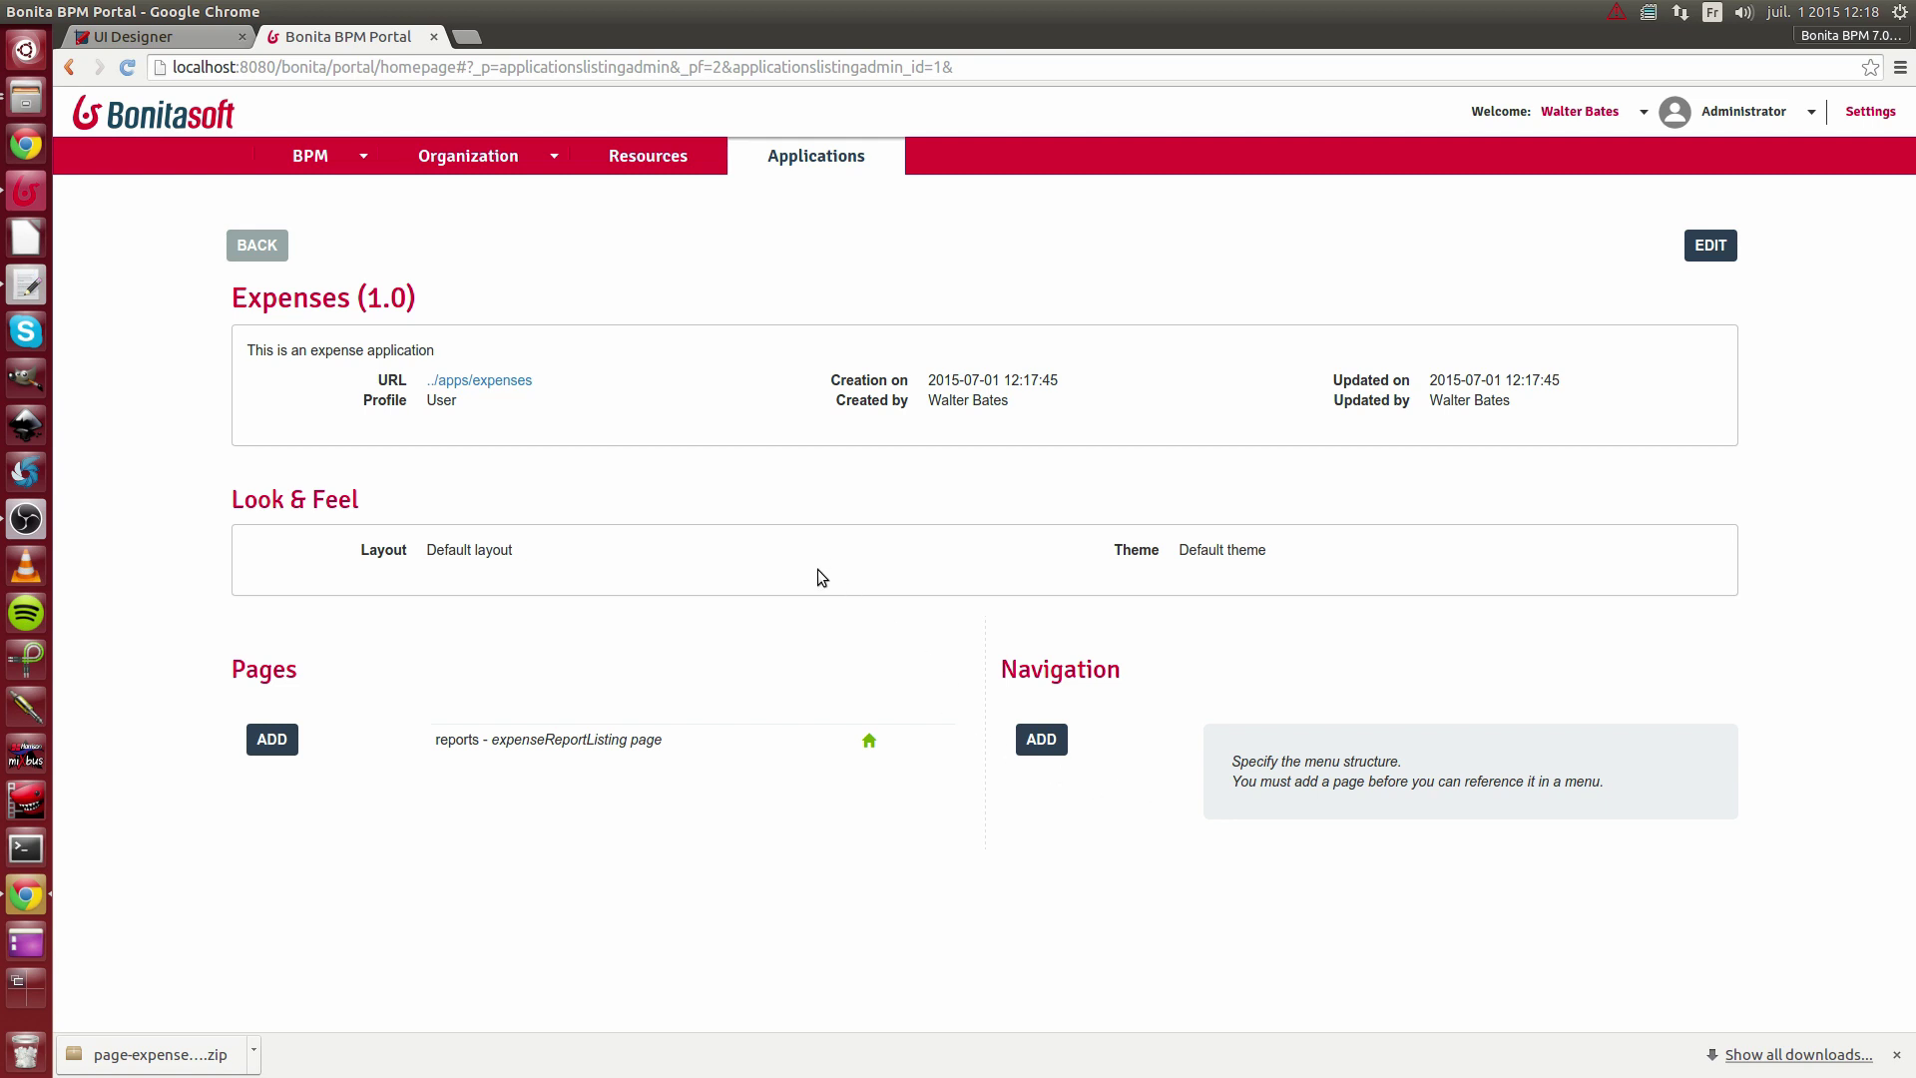
- Open the ../apps/expenses application in a new tab and view its Expense reports table
middle_click(475, 387)
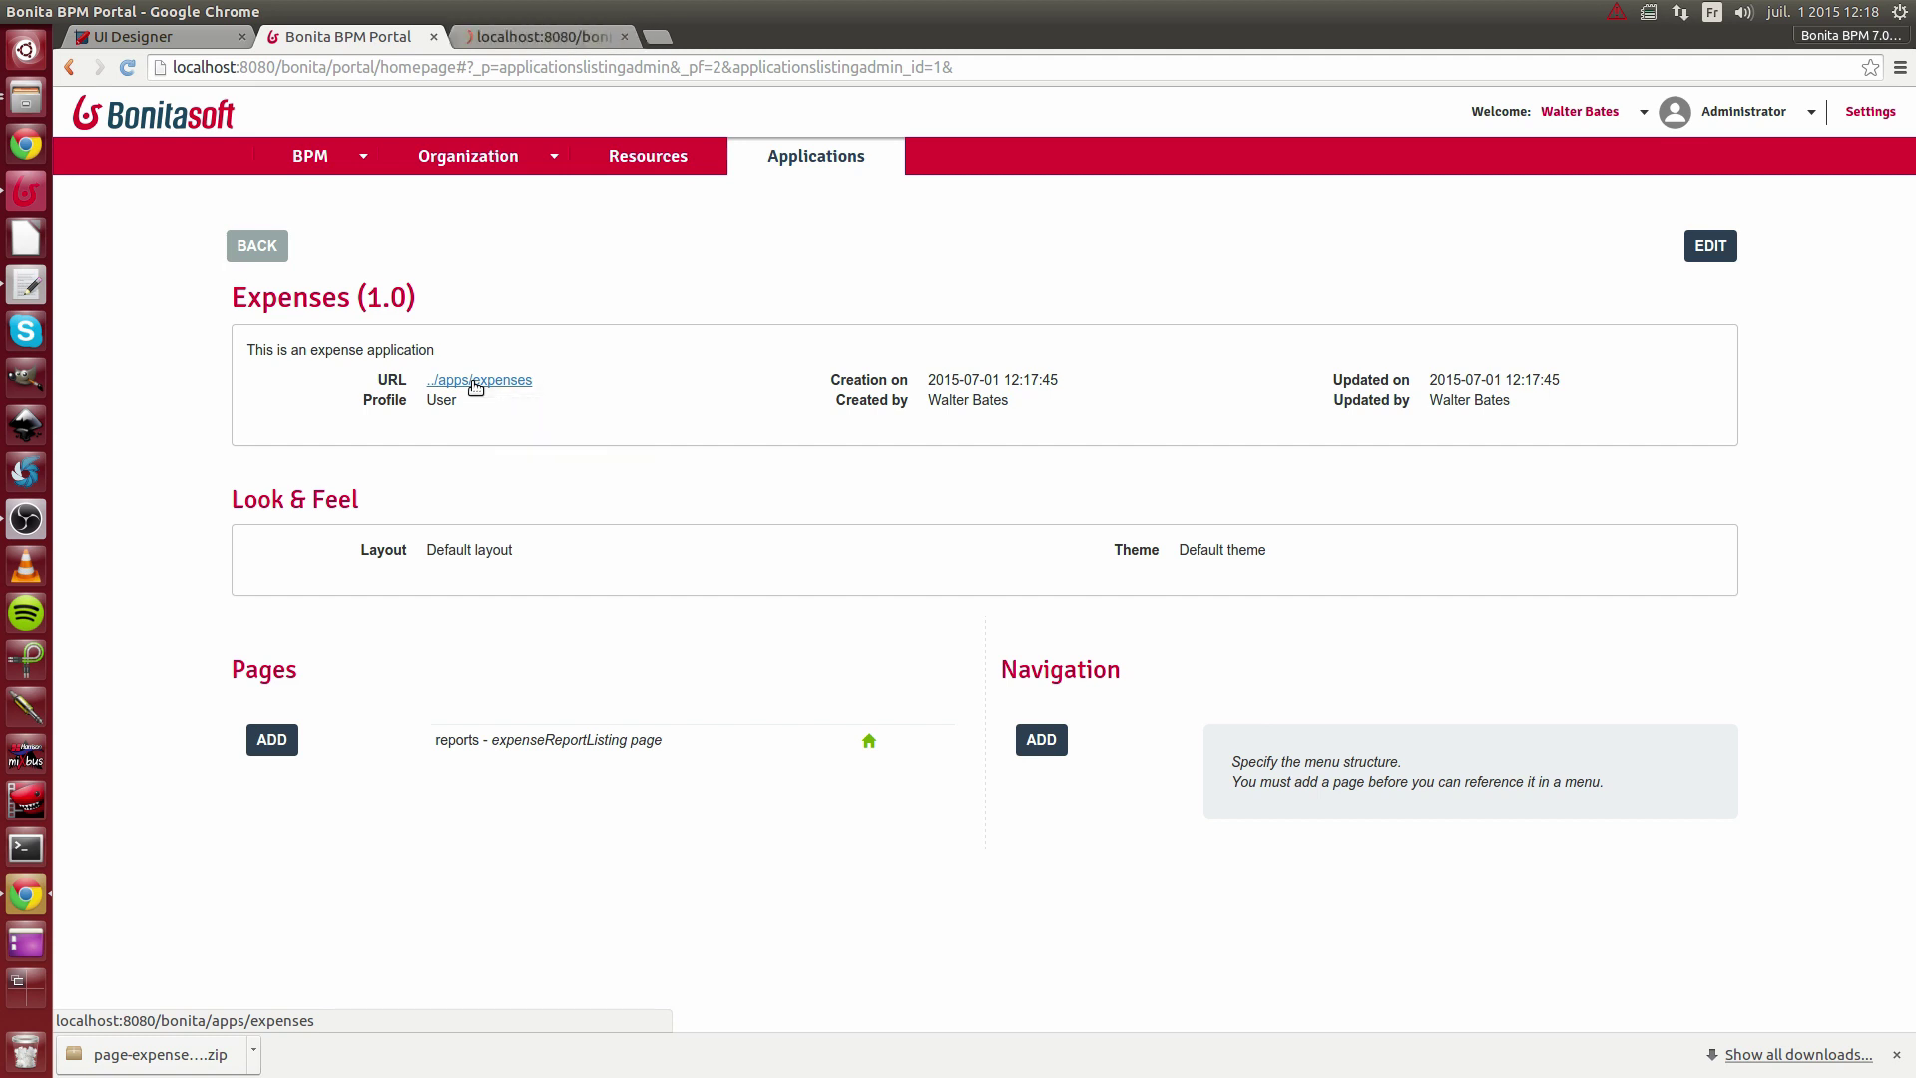
left_click(504, 40)
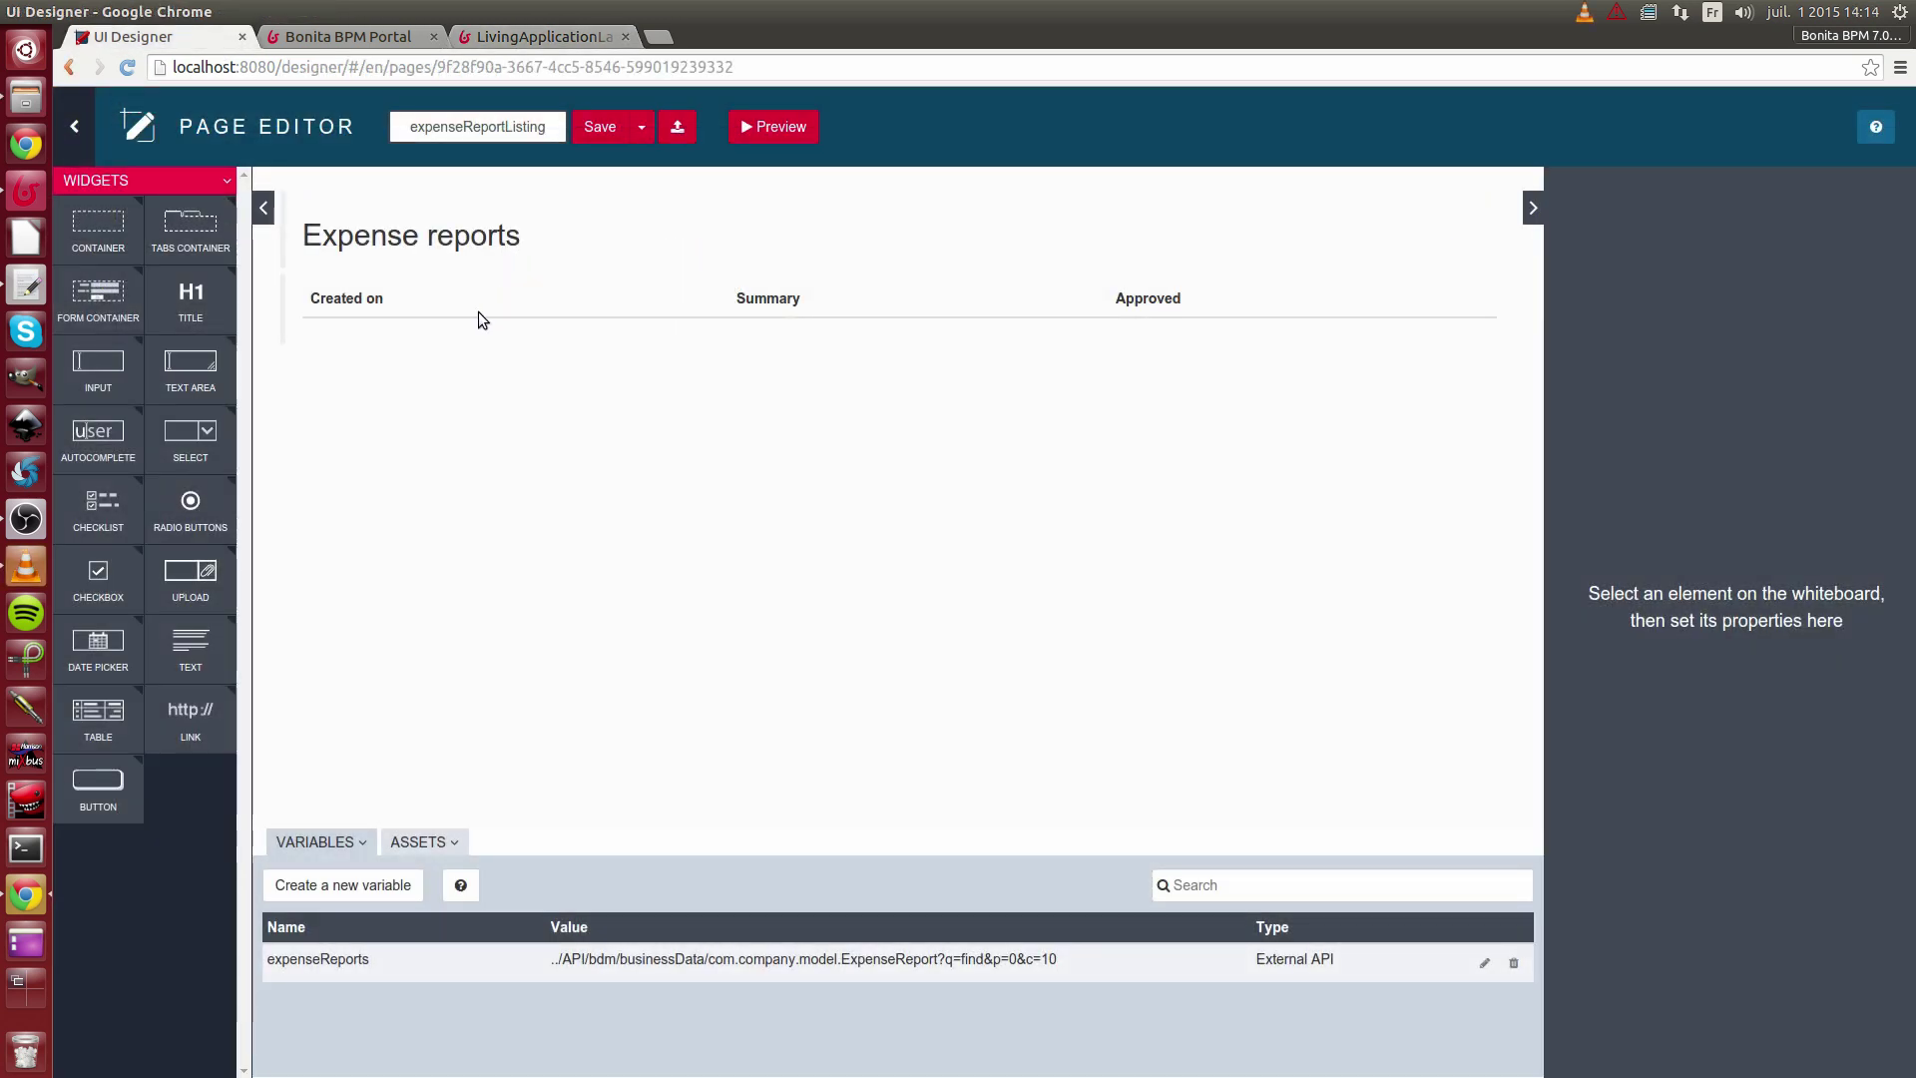
- Create a page variable named selectedReport
left_click(357, 886)
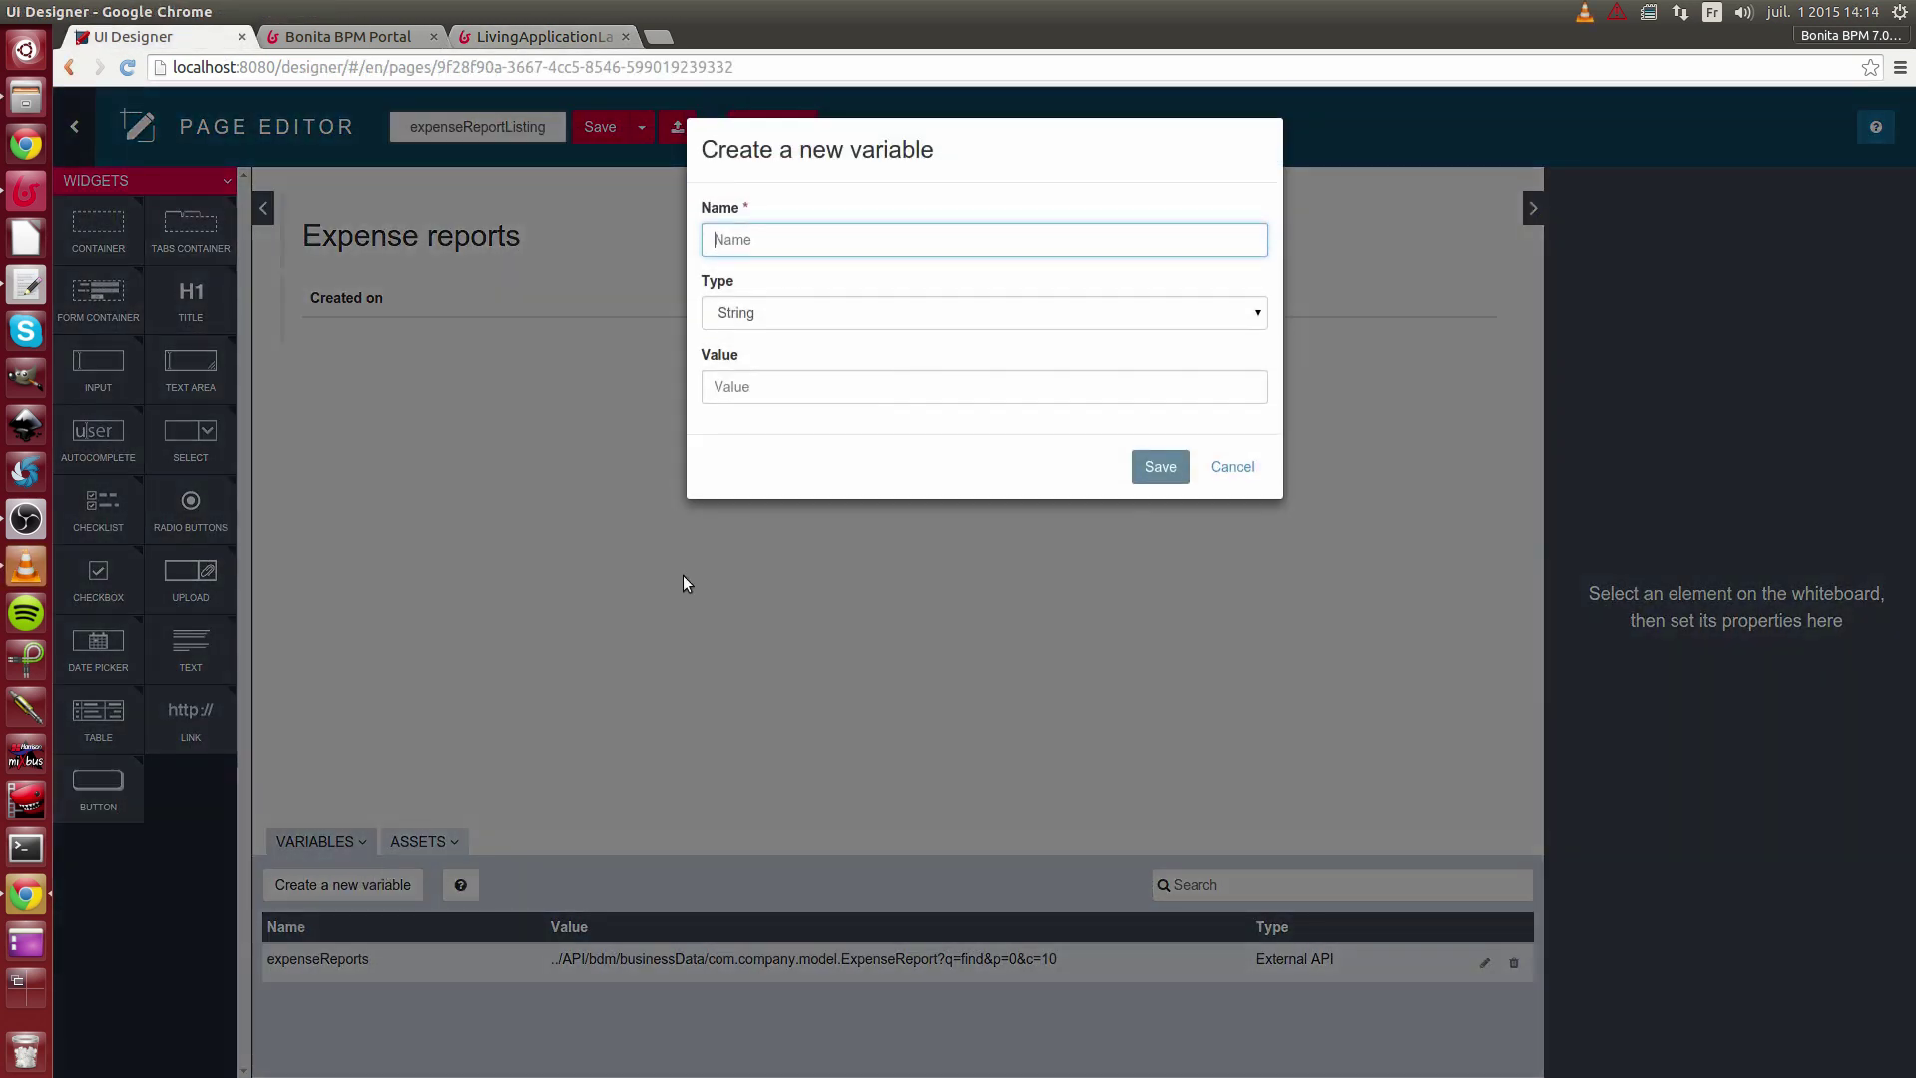
type("se")
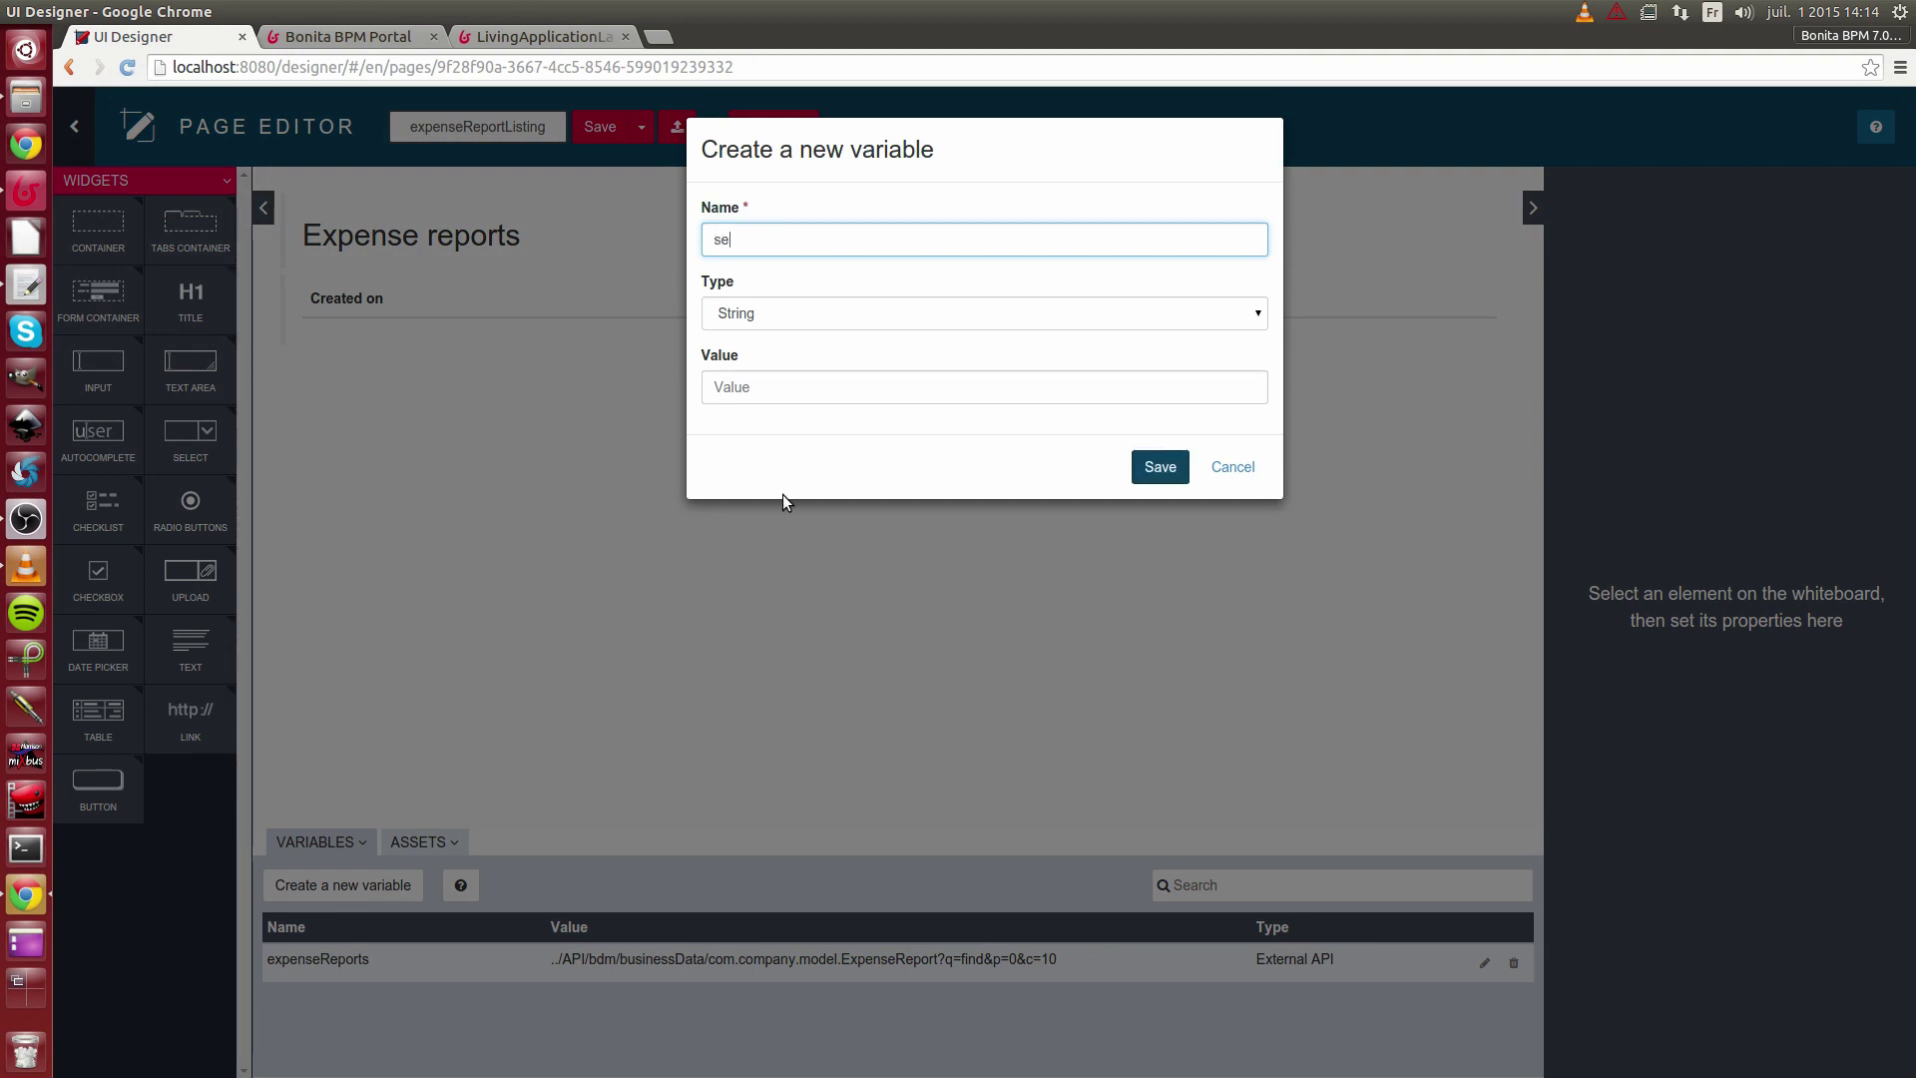
type("lectedReport")
left_click(1159, 466)
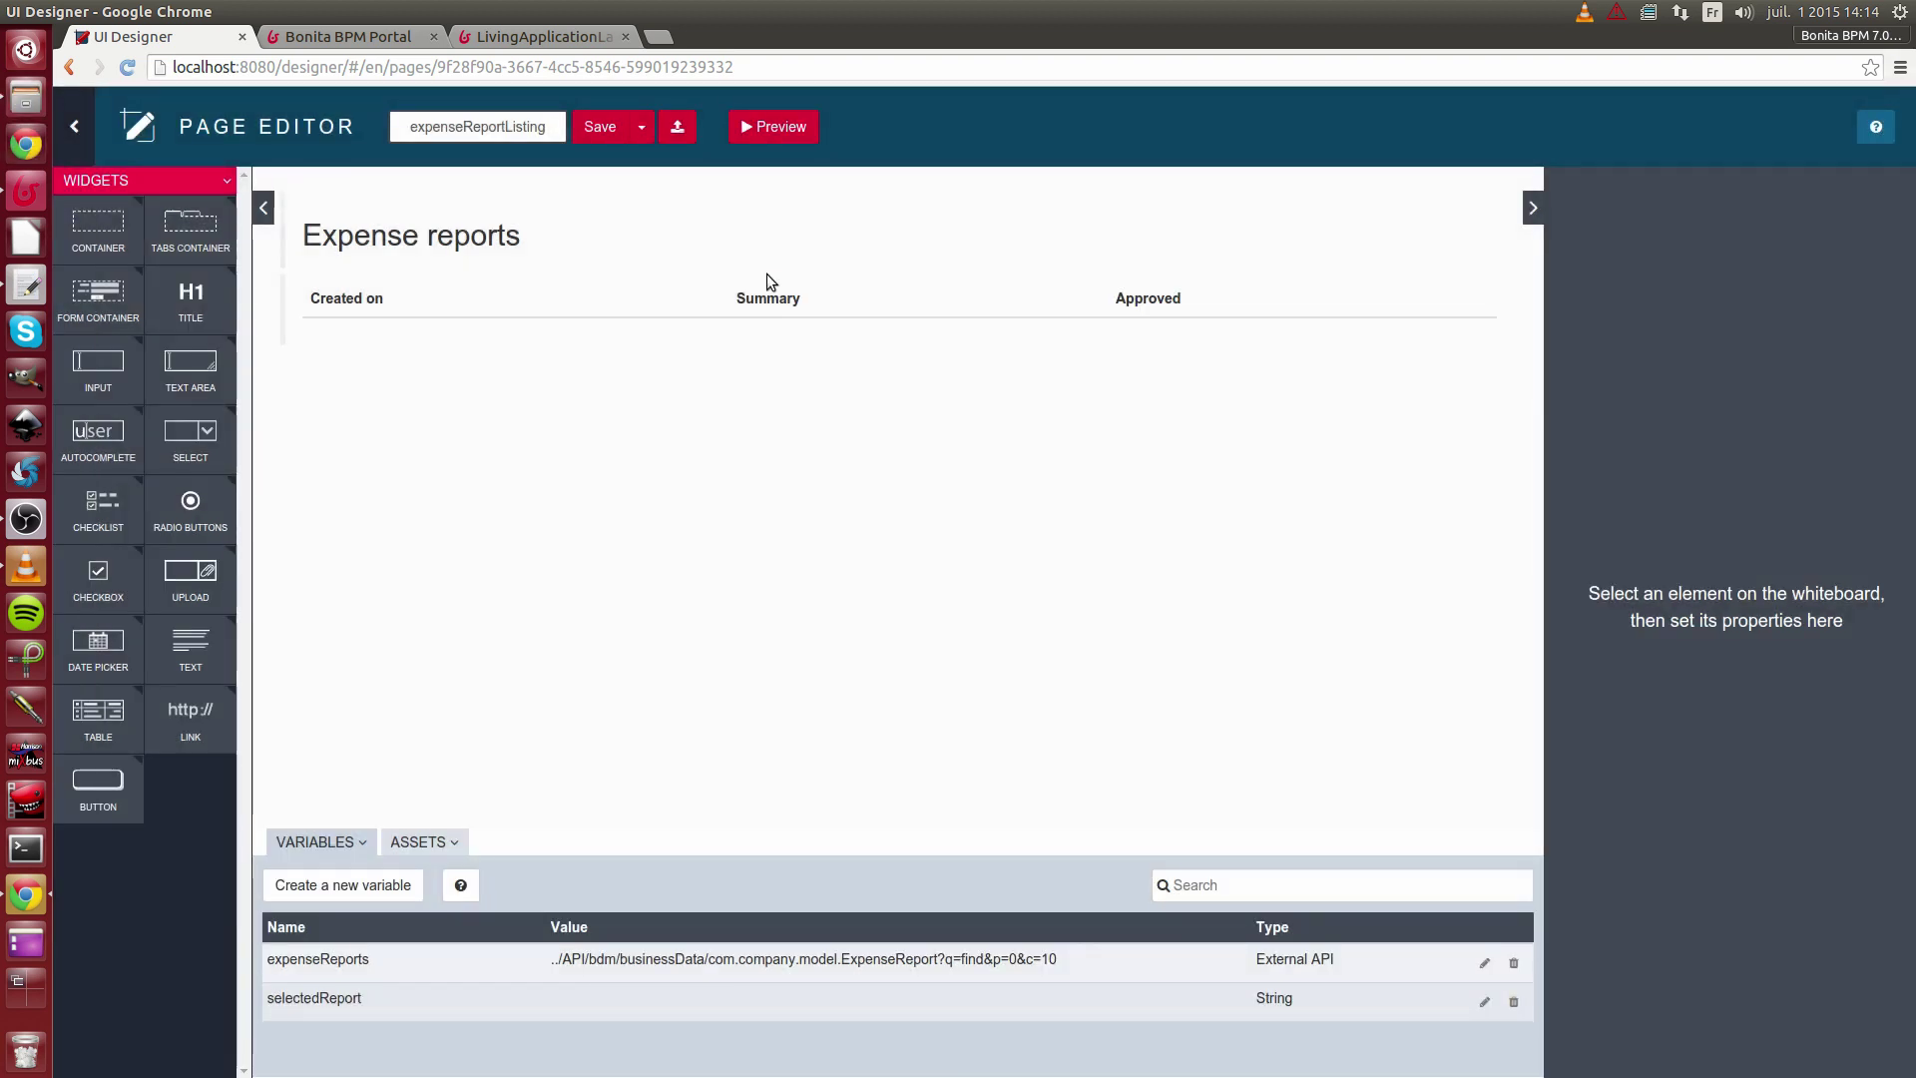
- Bind the expense reports table's Selected Row to selectedReport
left_click(506, 292)
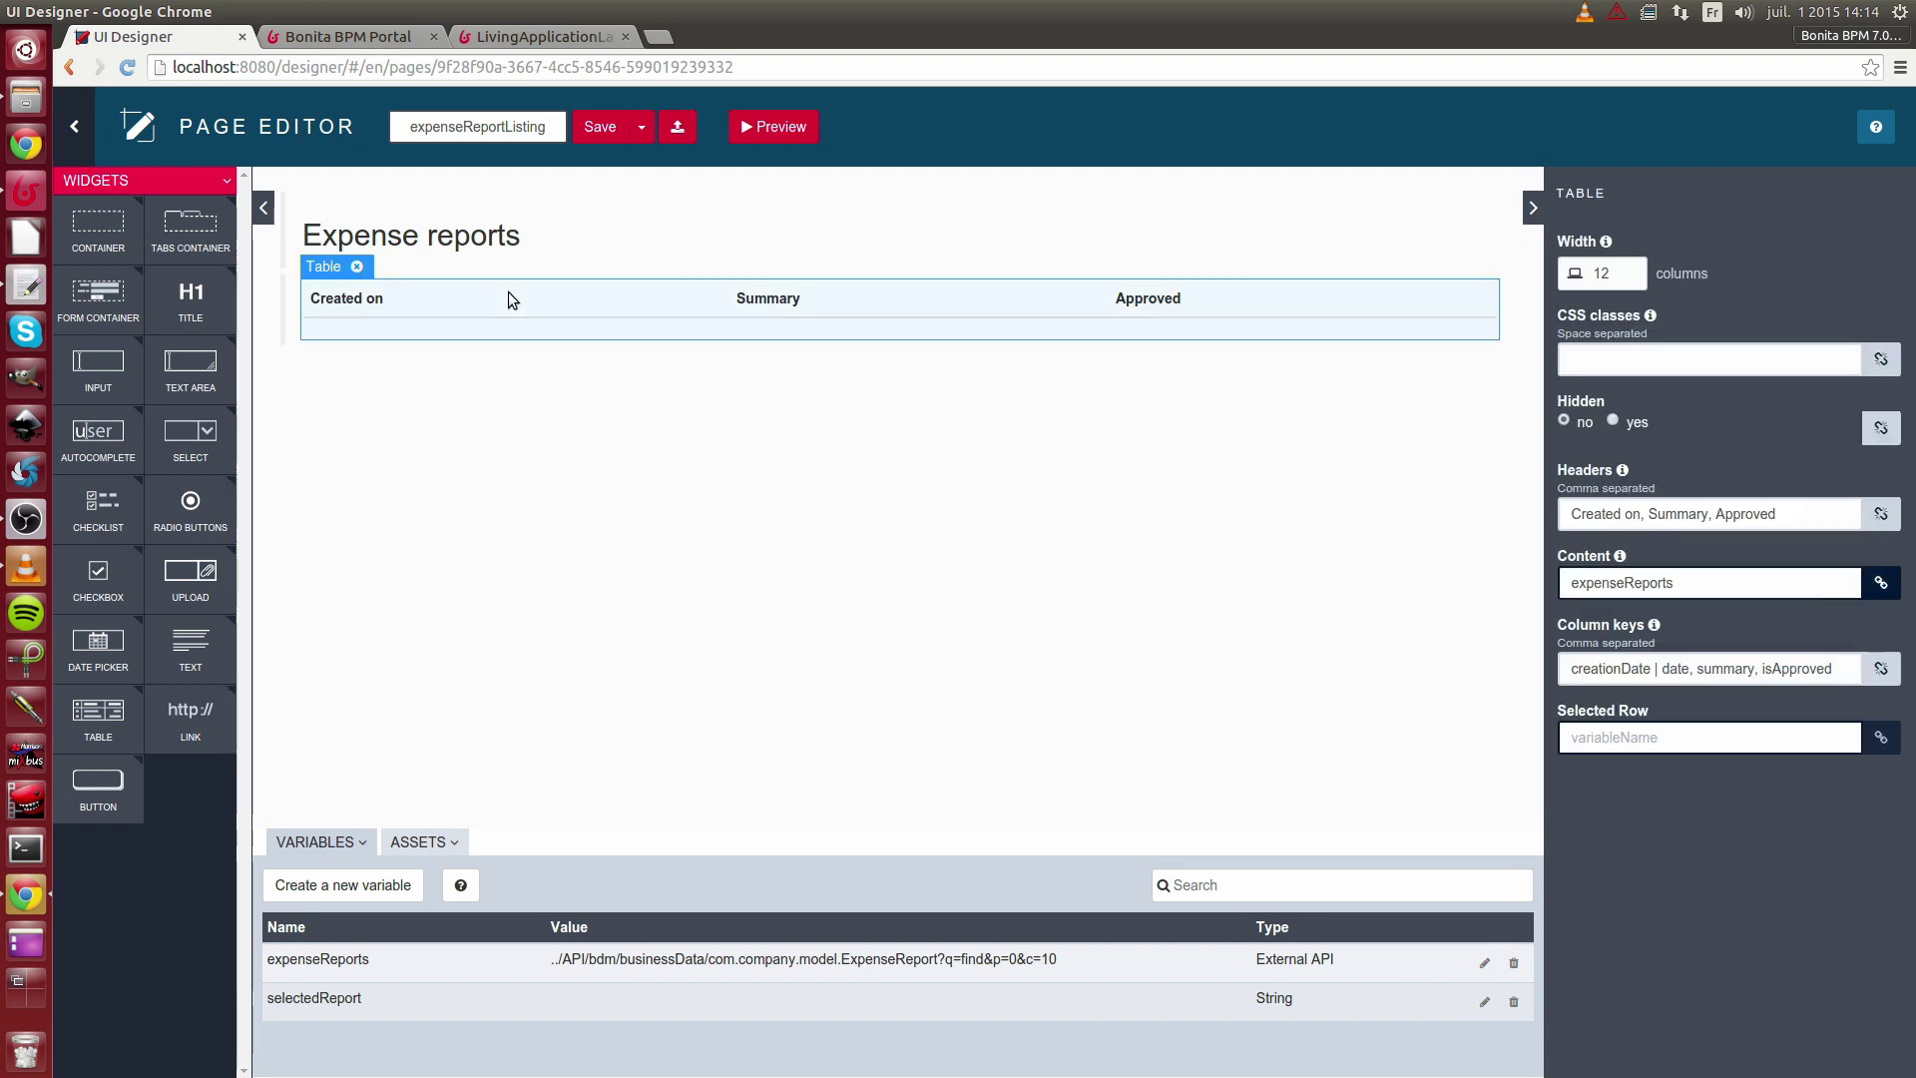
left_click(1653, 735)
type("se")
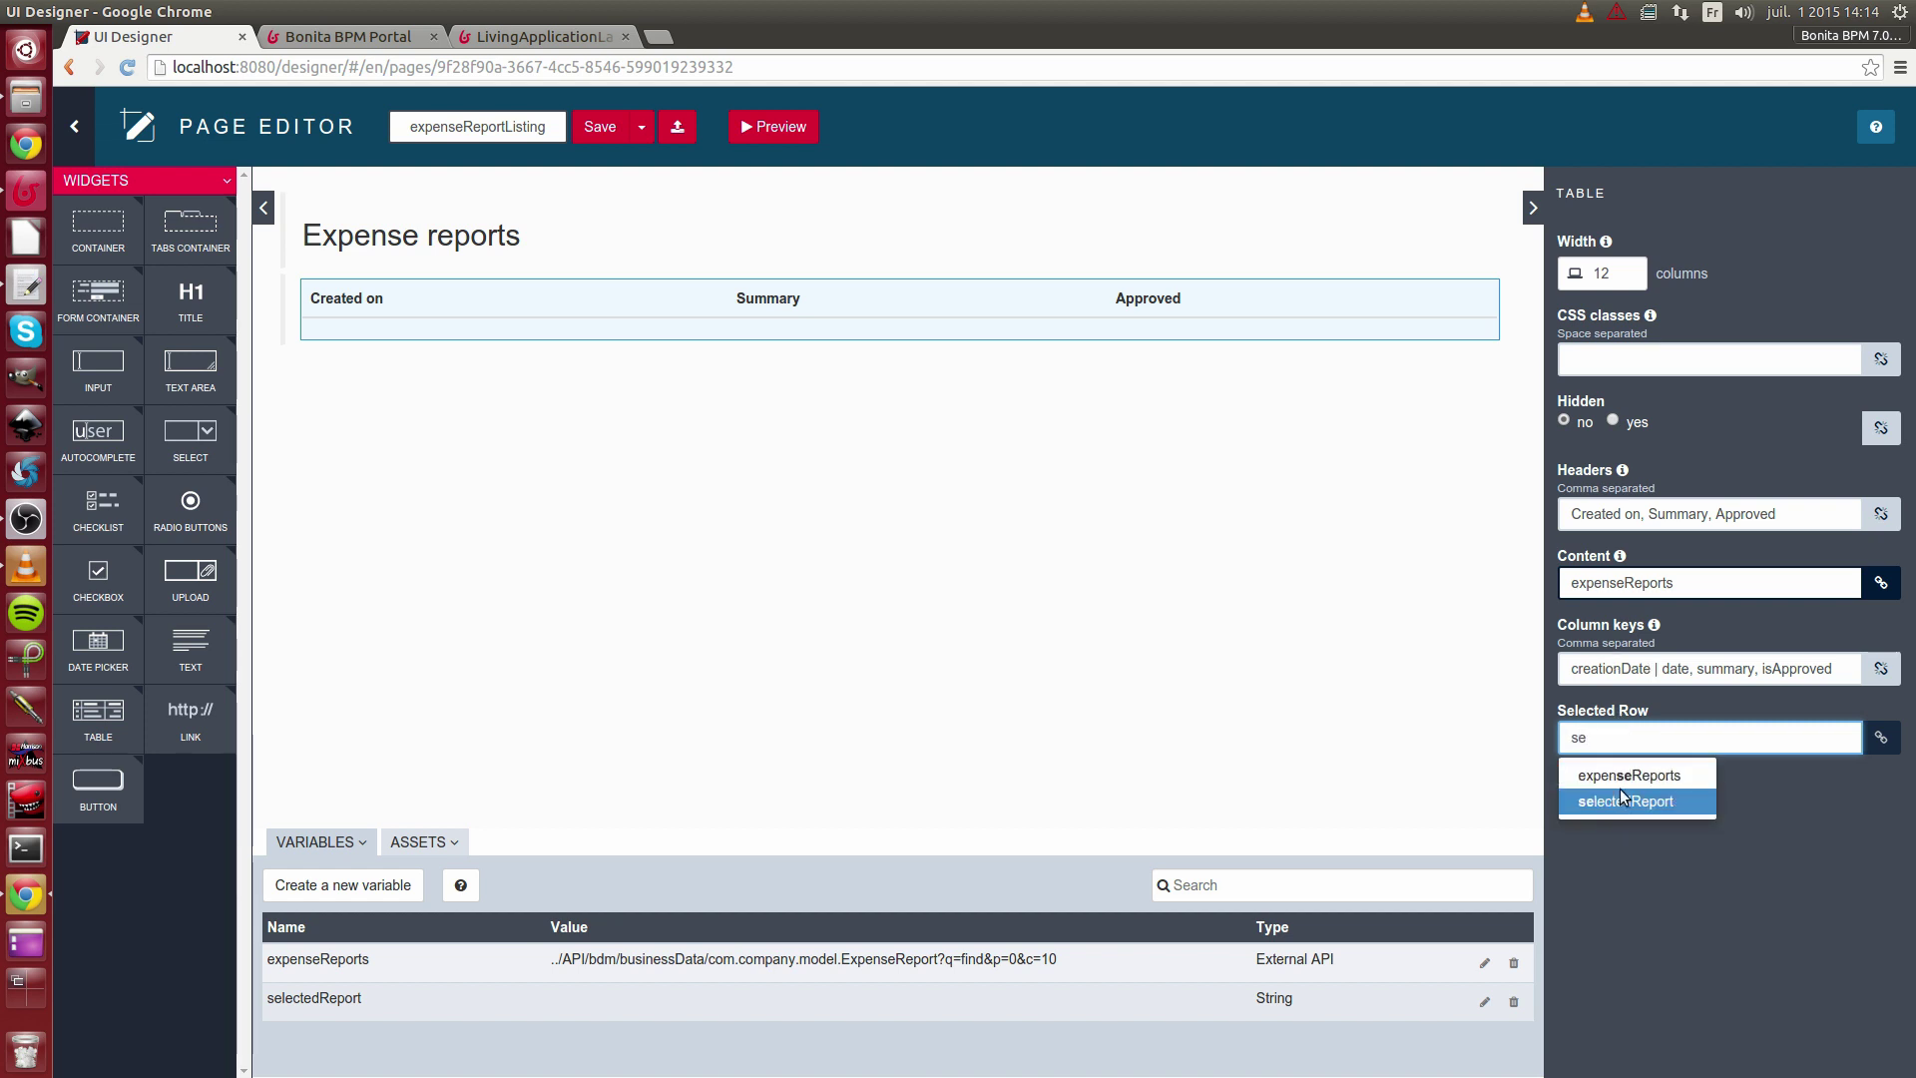
left_click(1651, 803)
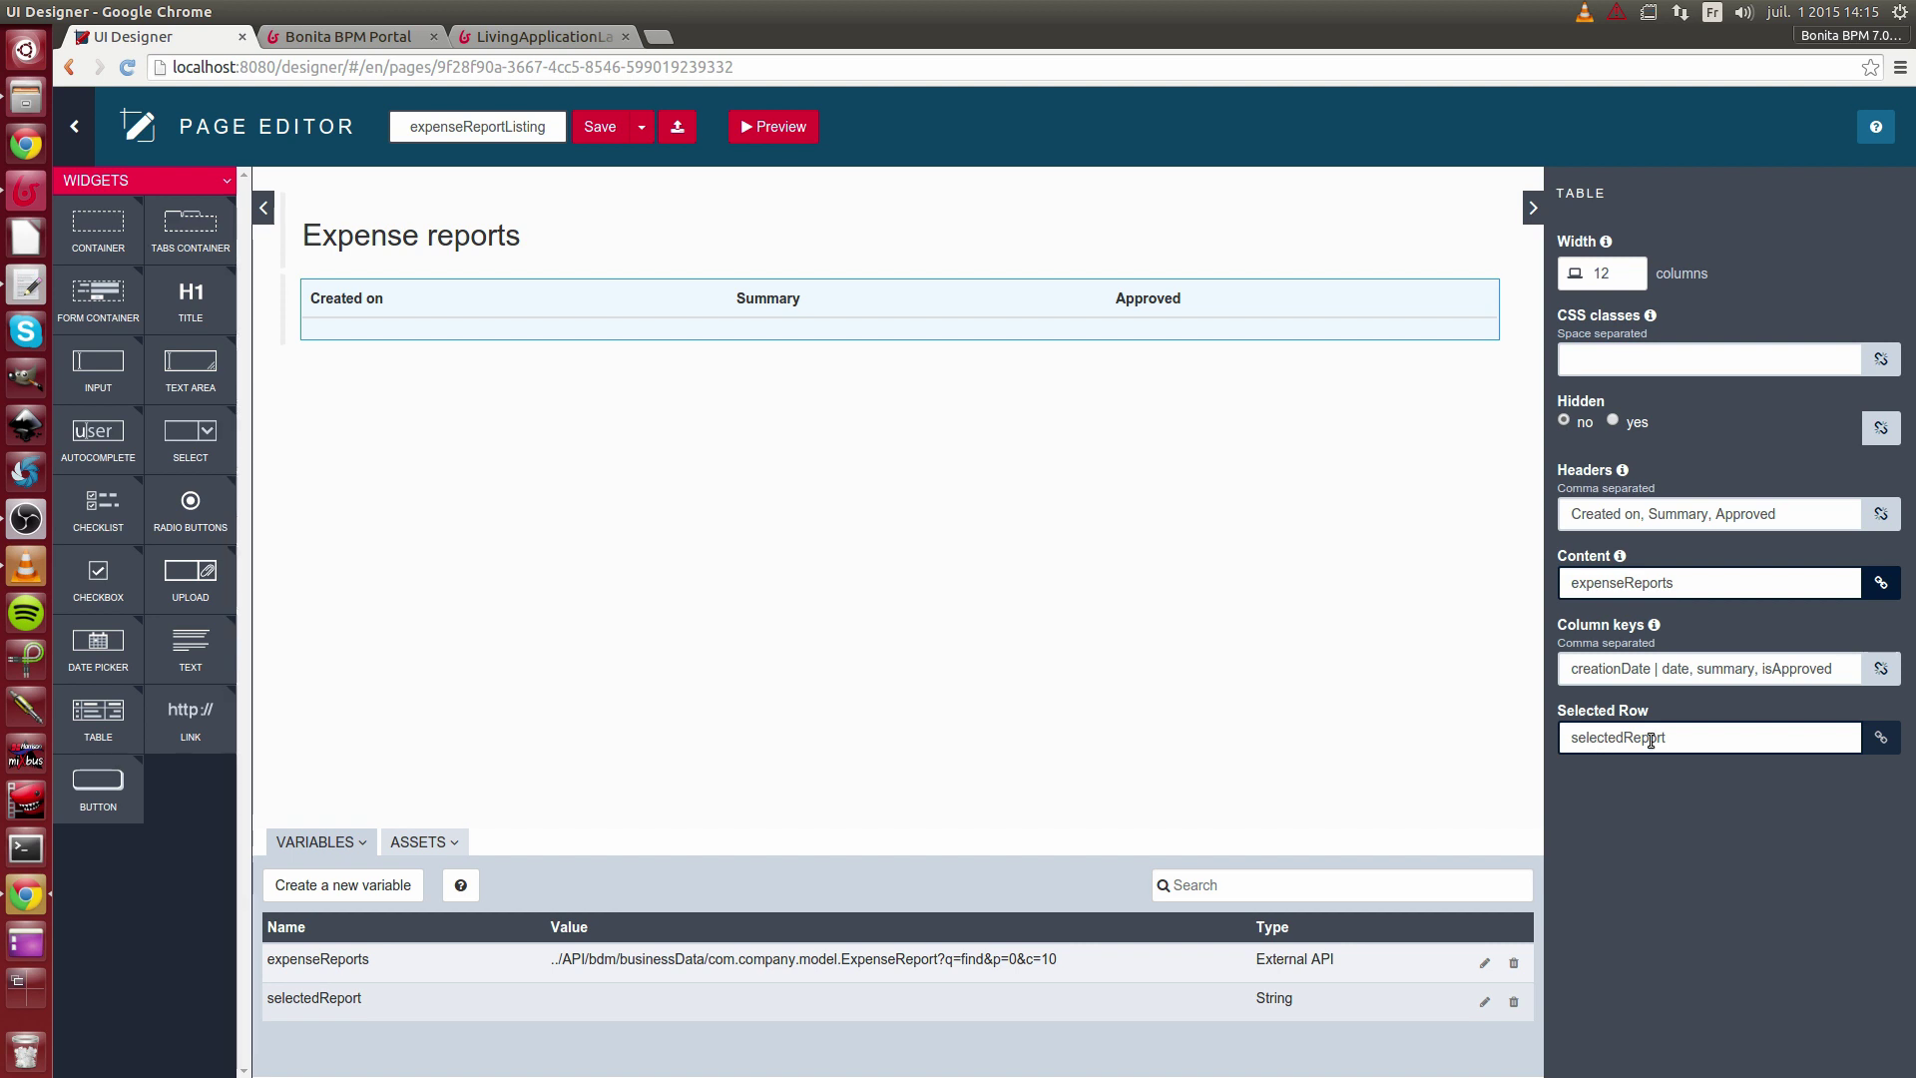
left_click(998, 559)
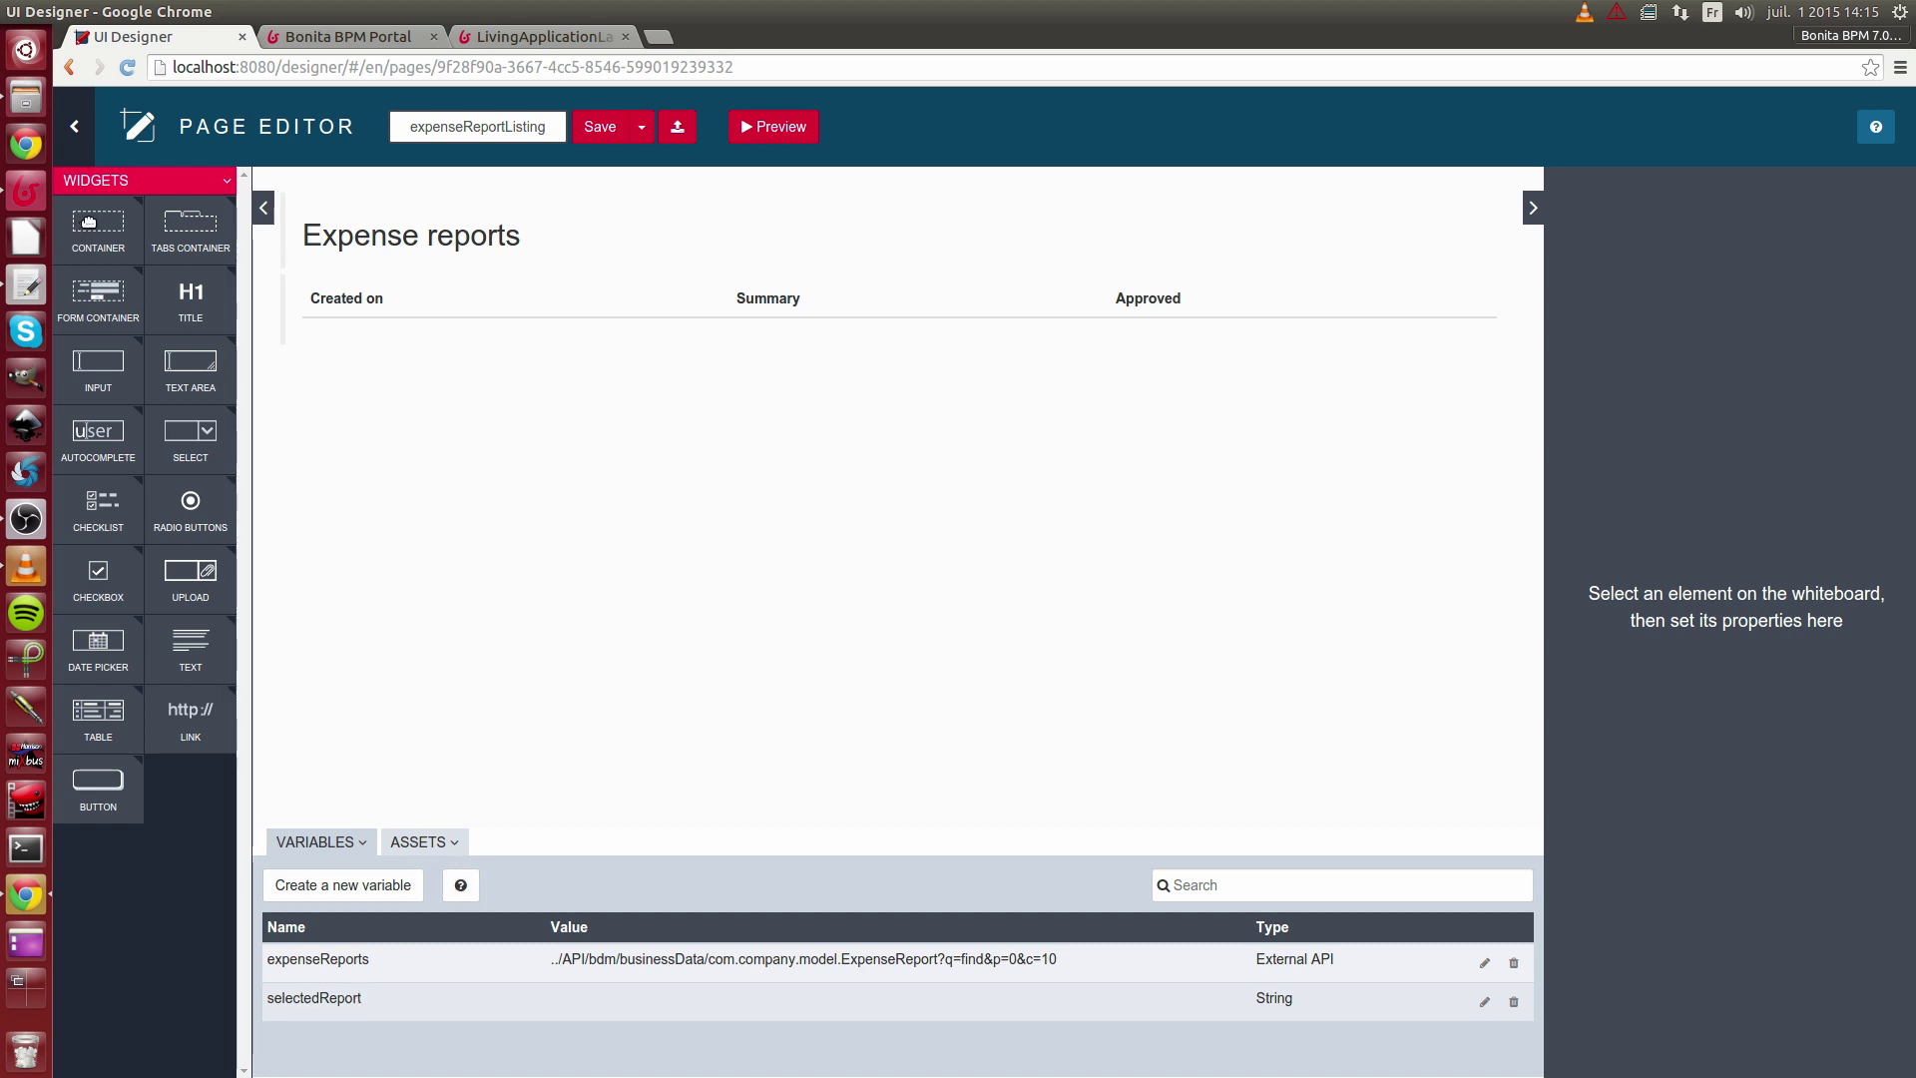
- Add a container below the table, hidden when selectedReport == null
left_click_drag(85, 222, 361, 379)
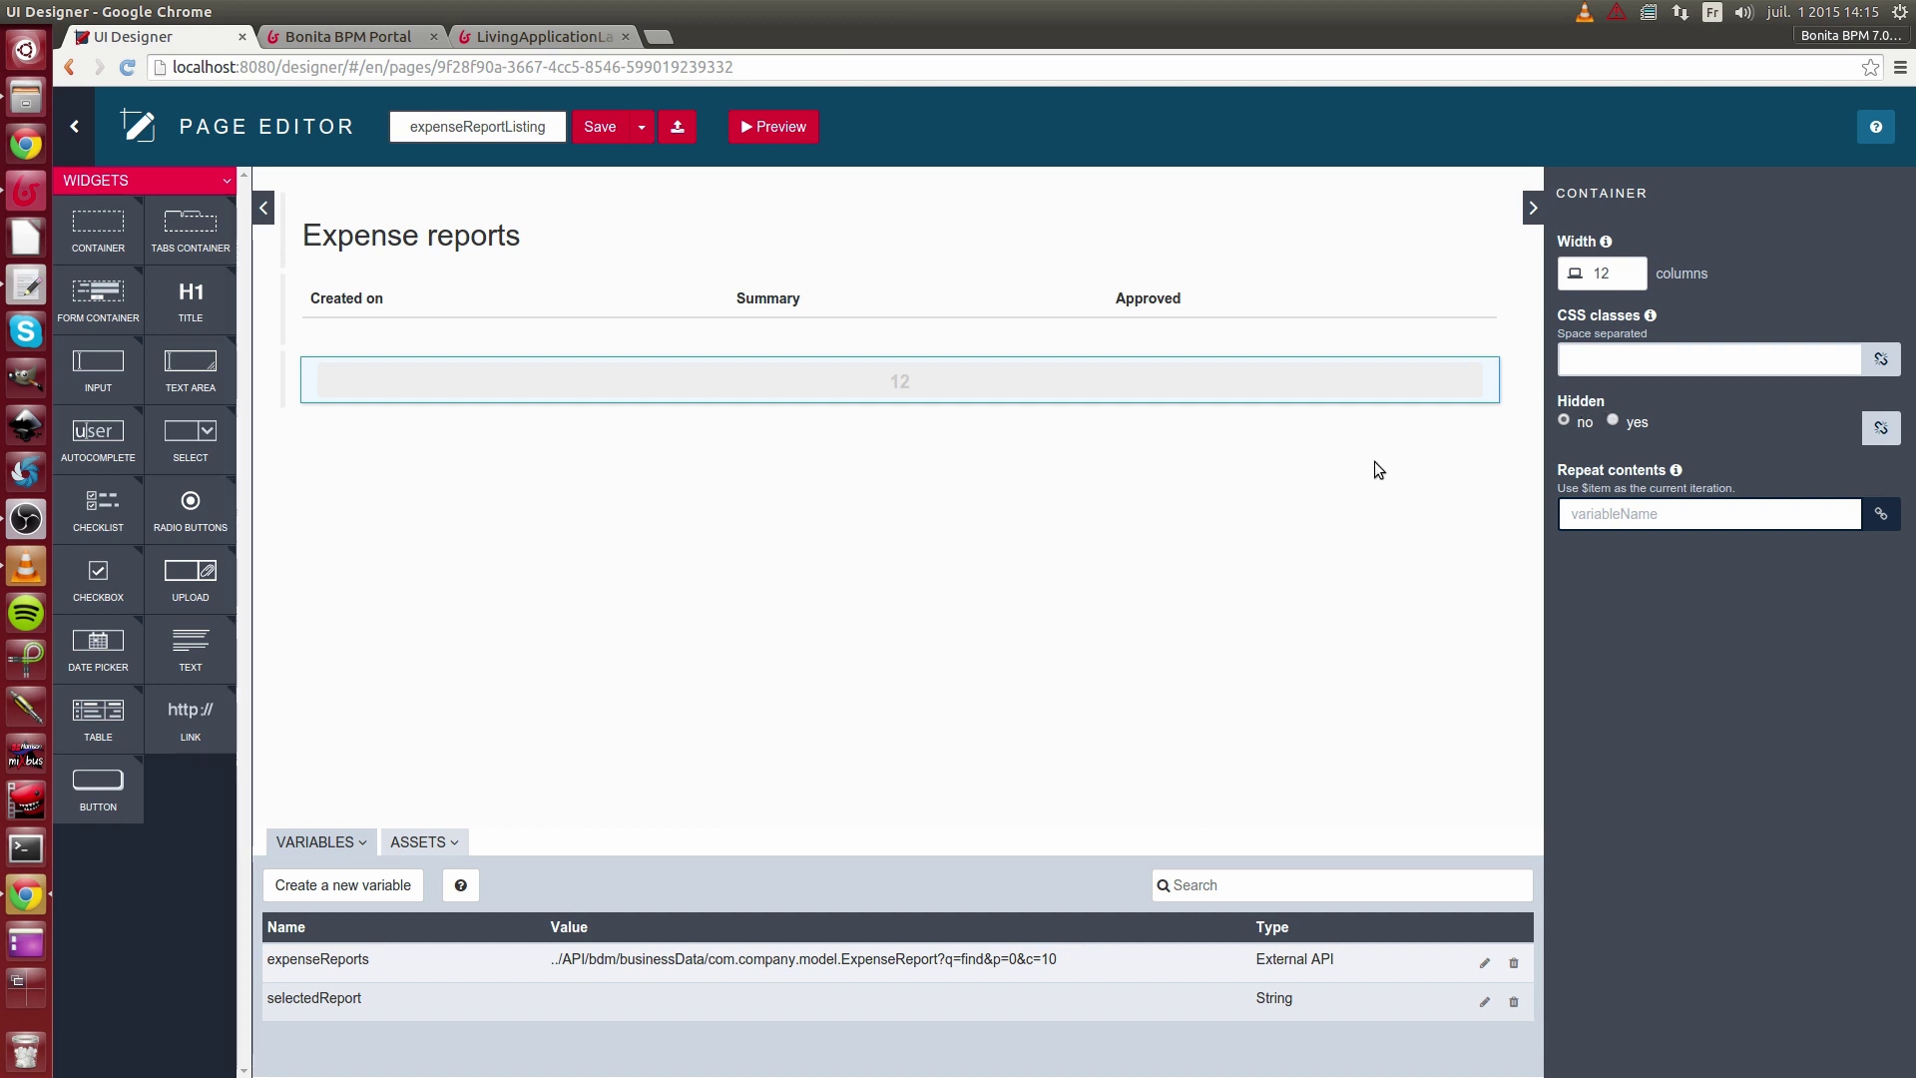
left_click(1872, 429)
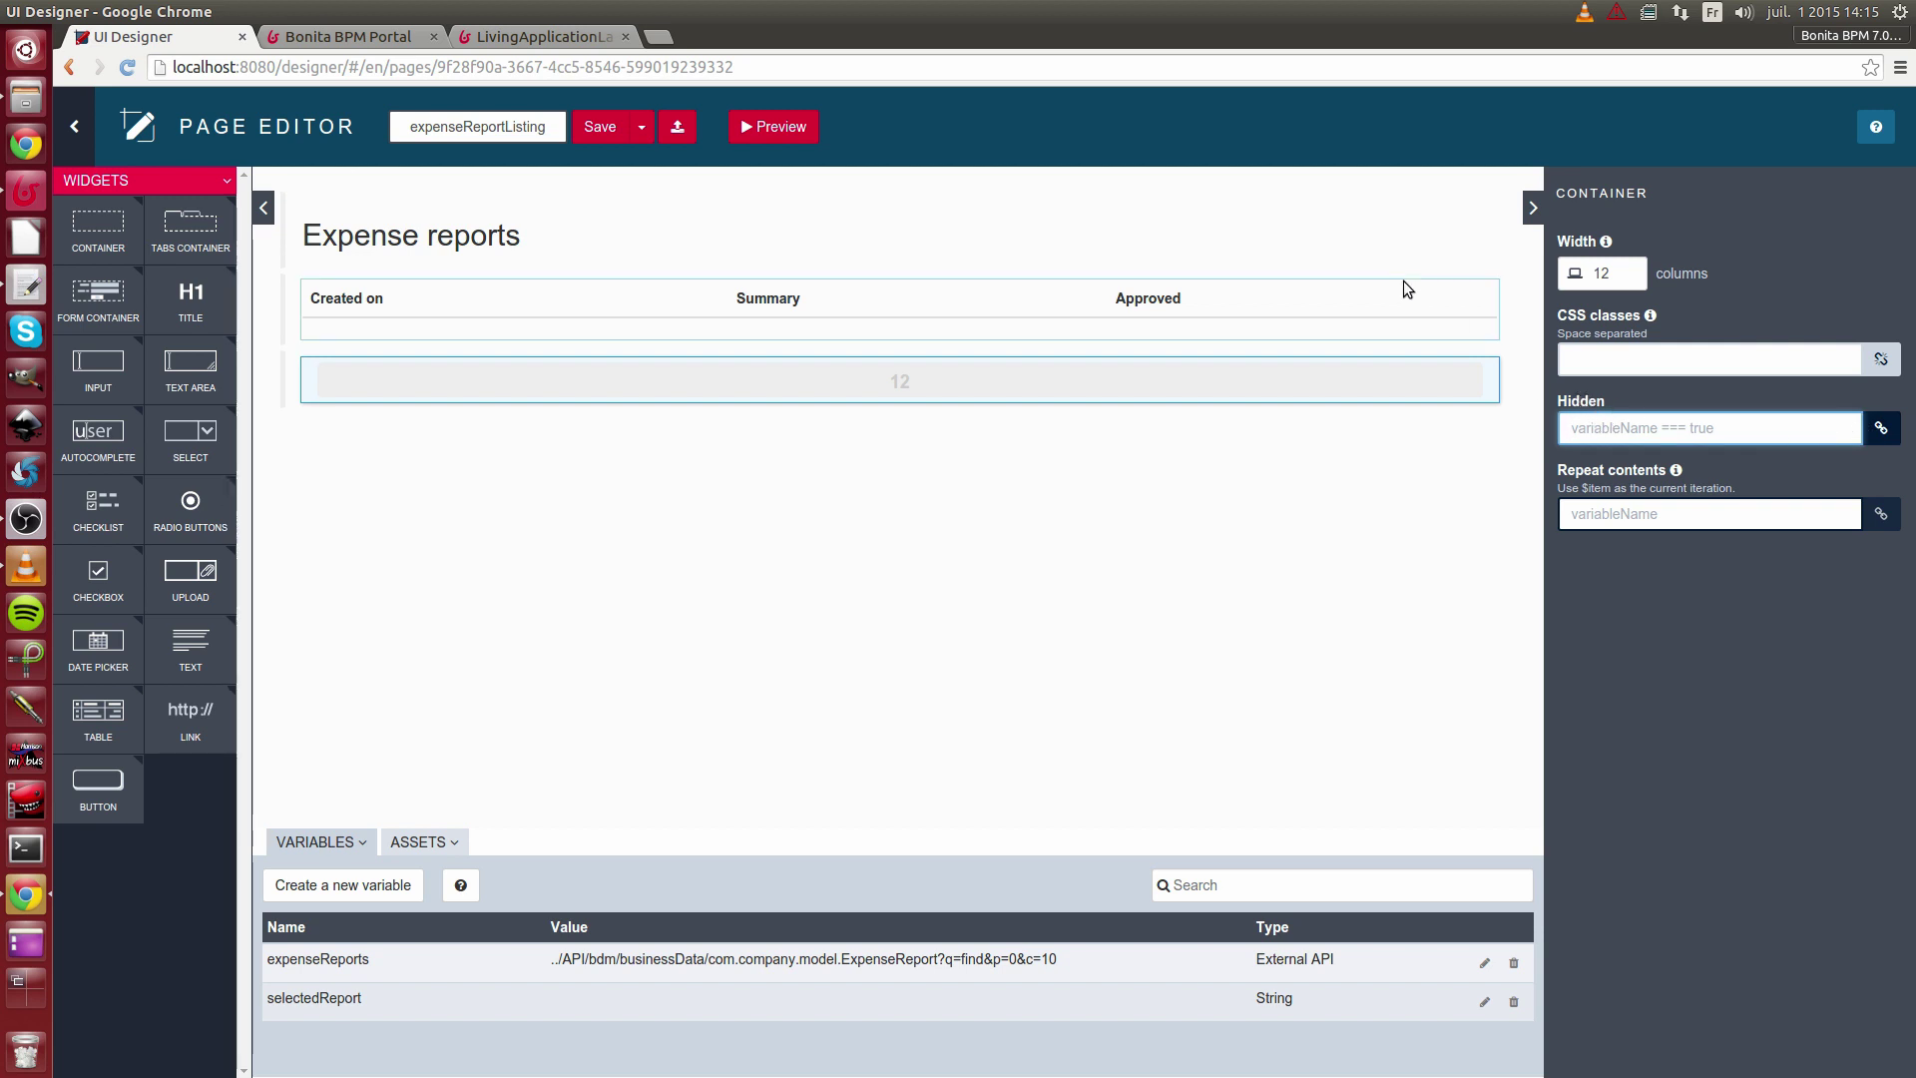
type("se")
key("Down")
key("Return")
type("== null")
left_click(1612, 586)
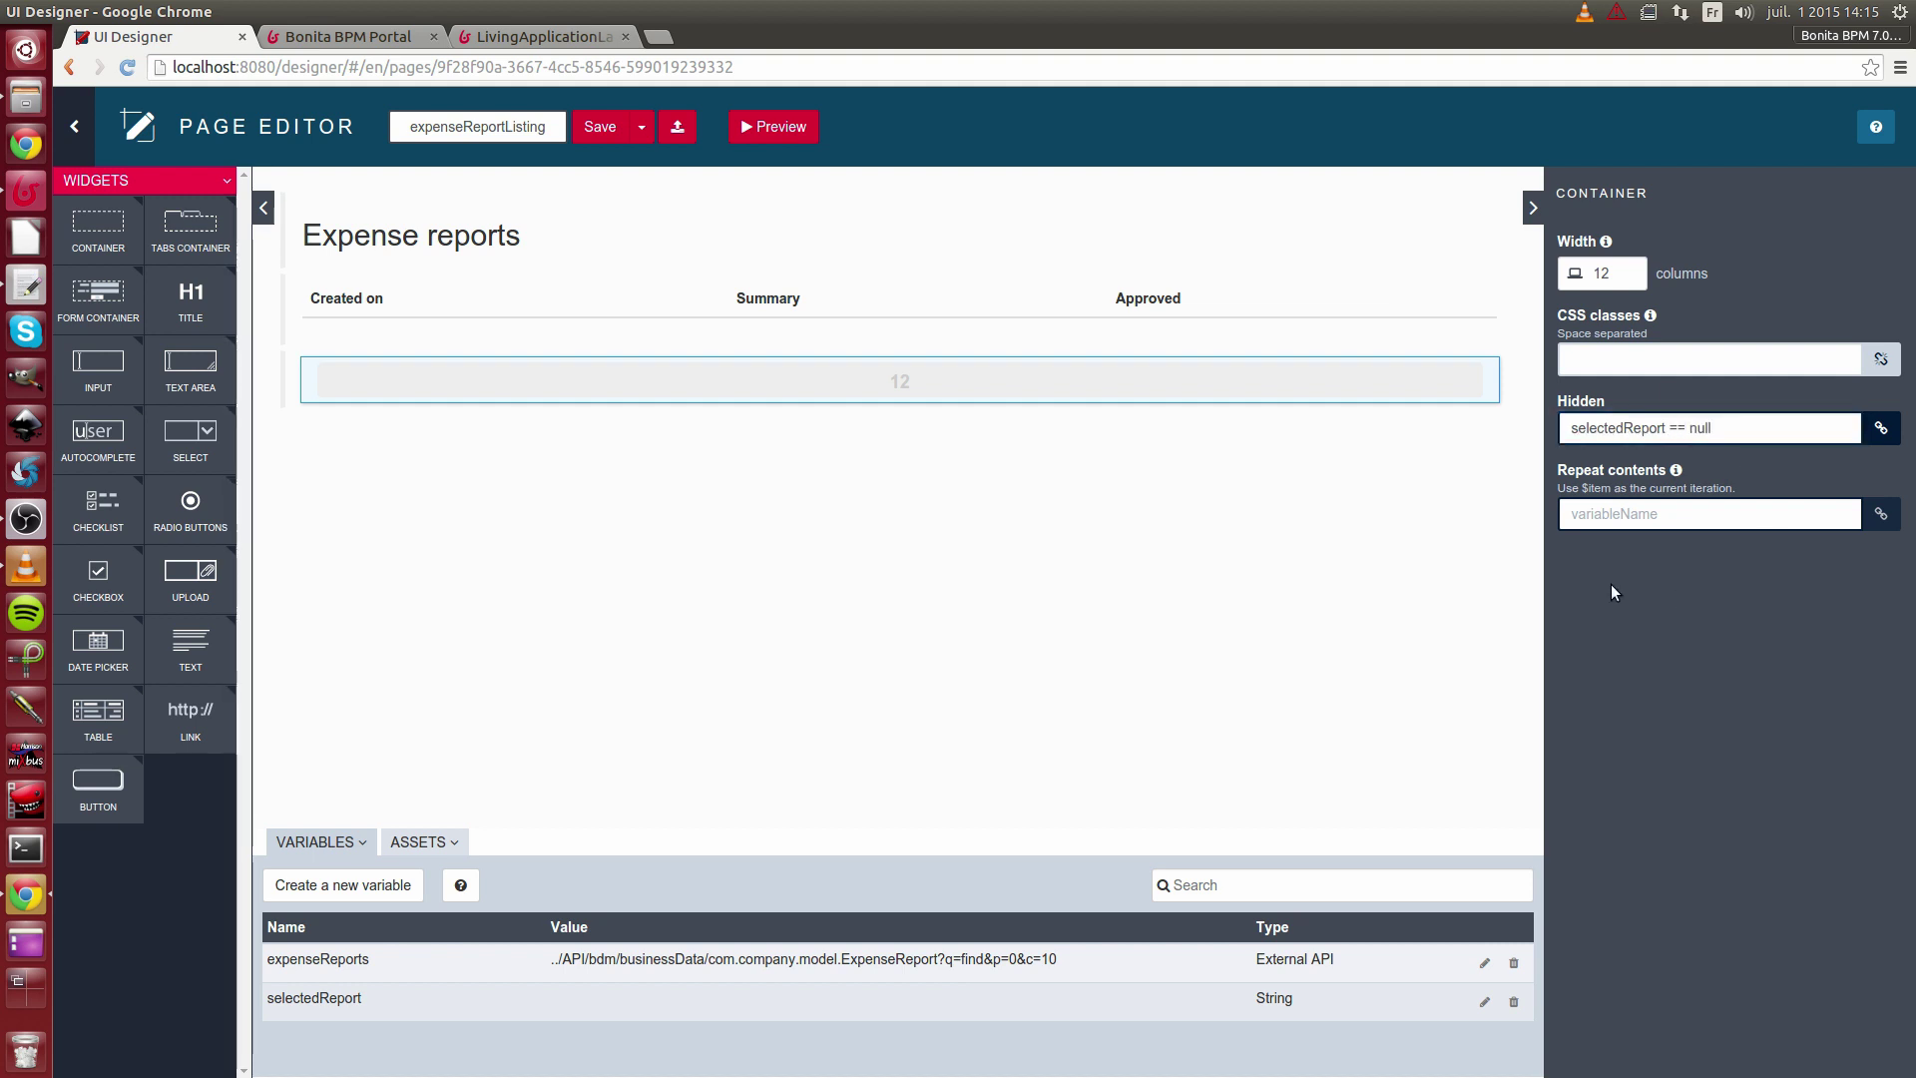
- Put a Level 4 title 'Report details' in the container, with a text widget below
mouse_move(455, 356)
left_click_drag(182, 292, 405, 392)
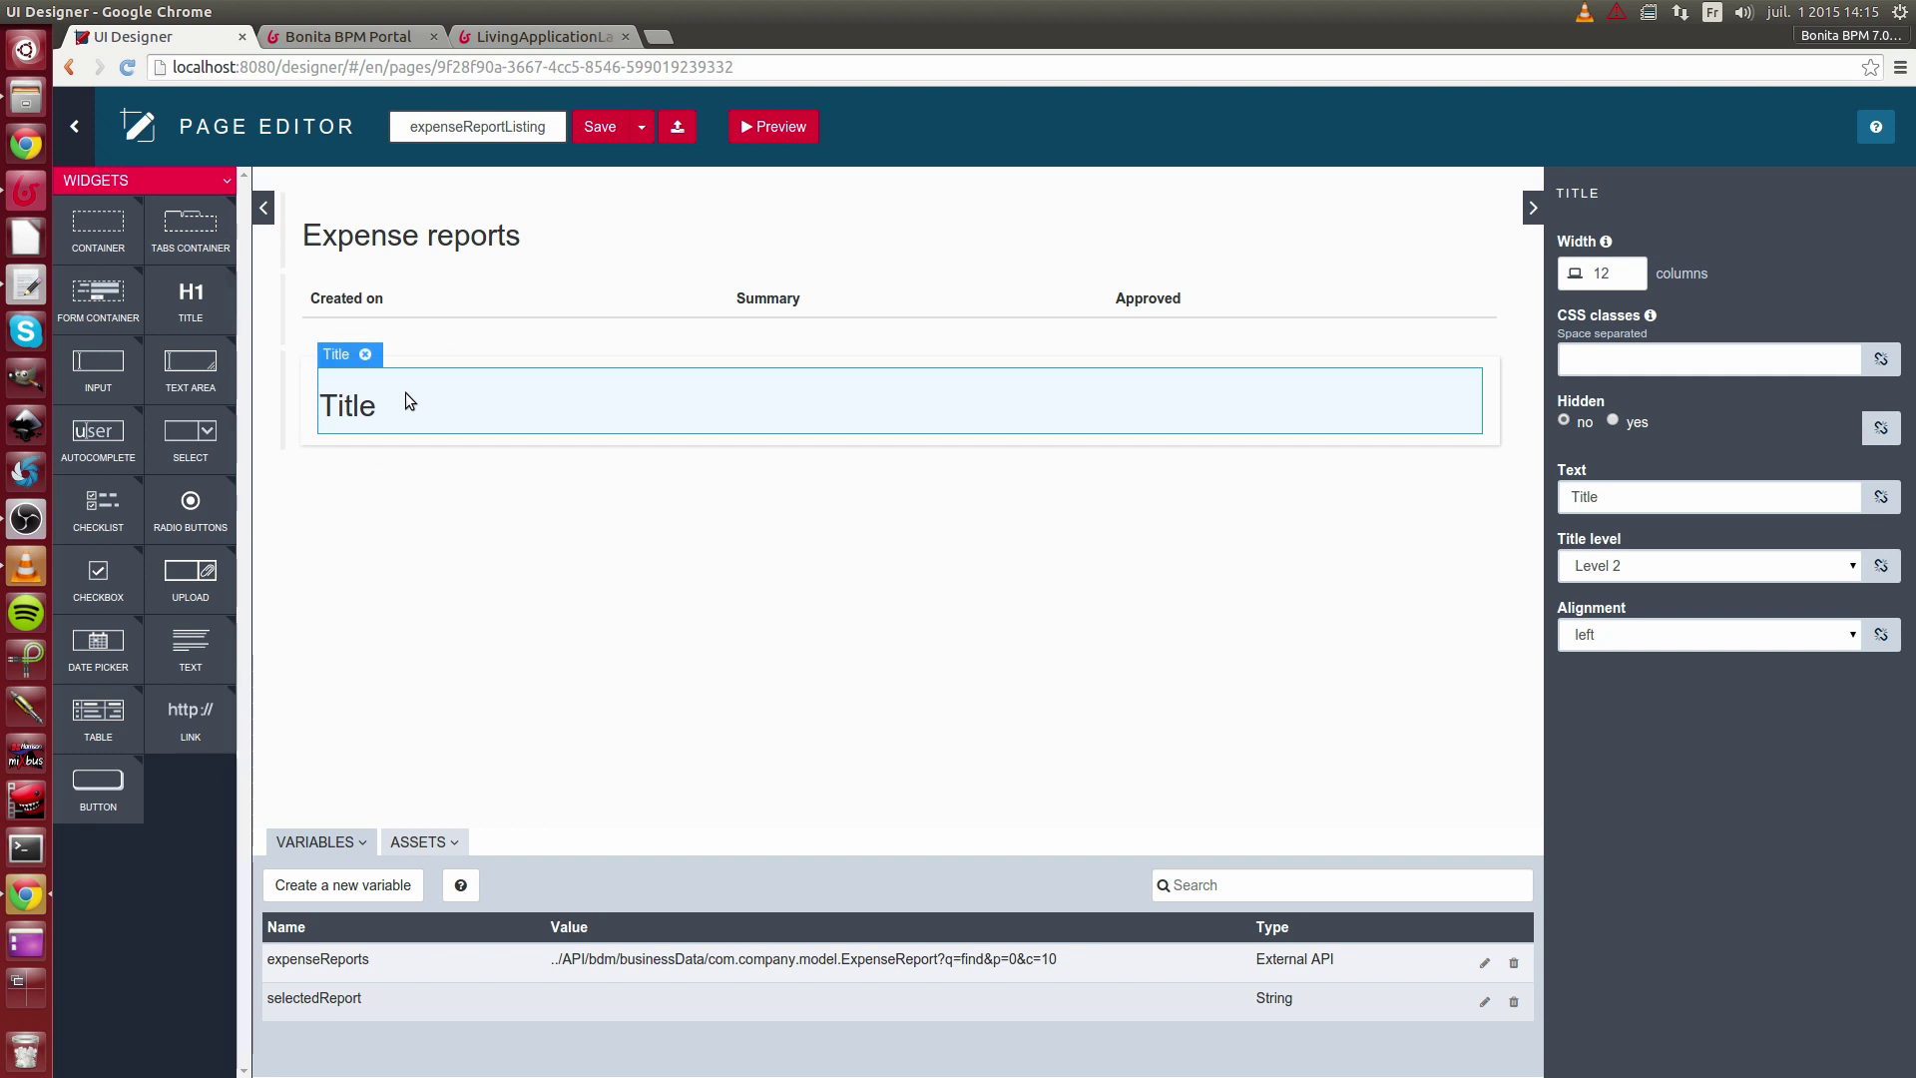
left_click(1812, 563)
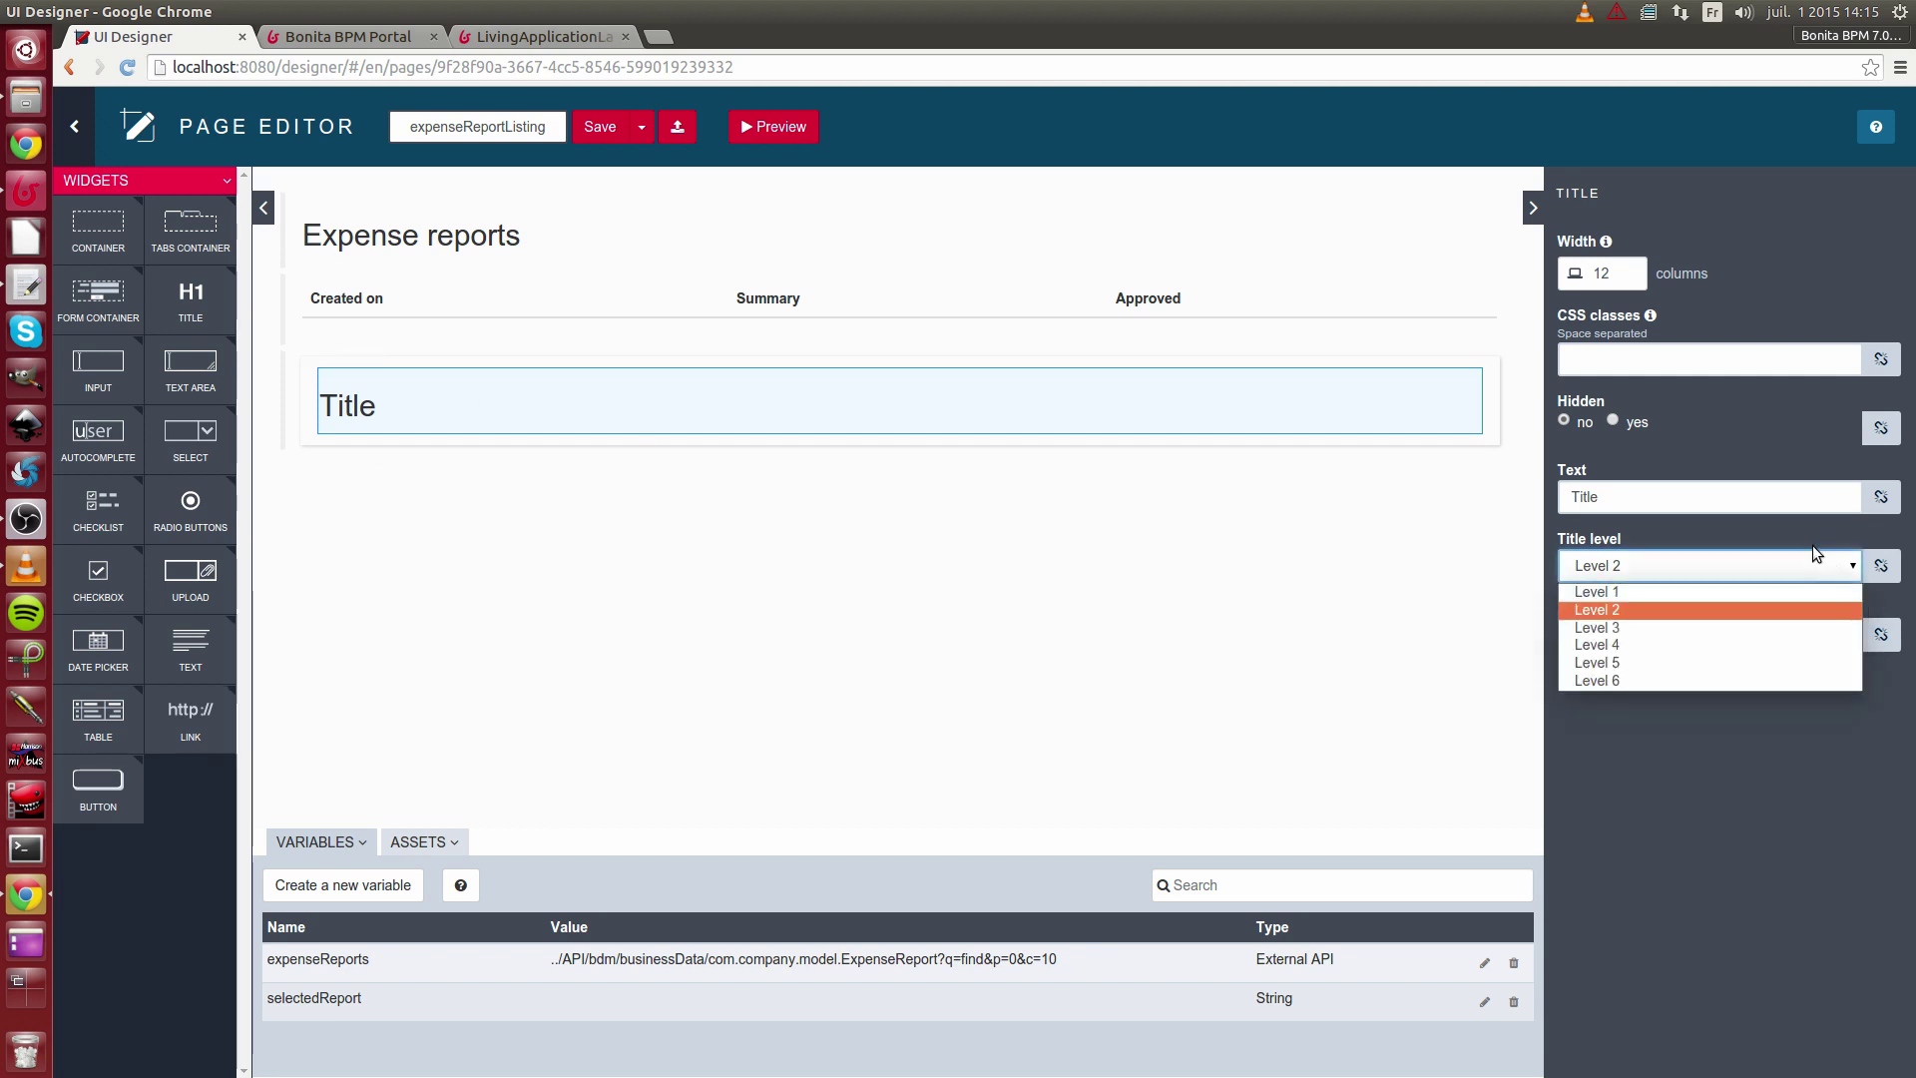
left_click(1660, 645)
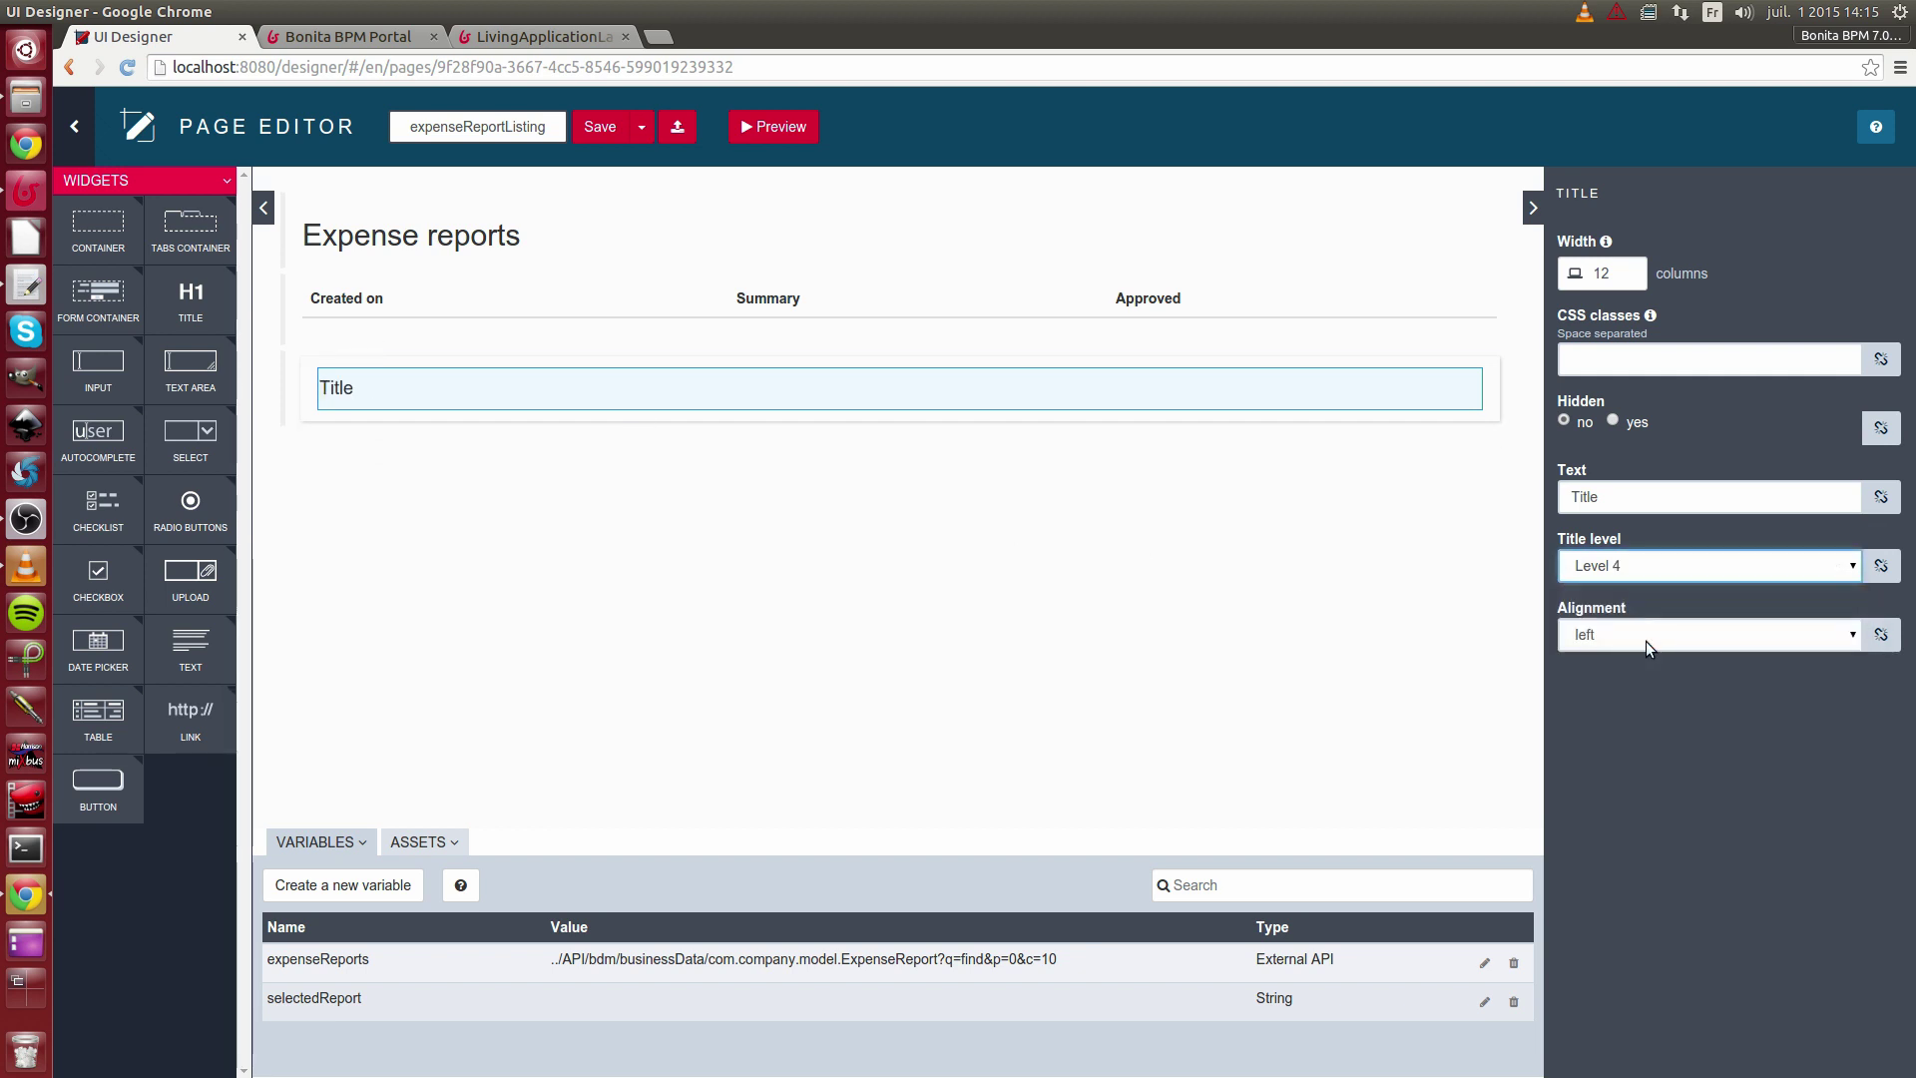
left_click(1666, 508)
key("ctrl+a")
type("R")
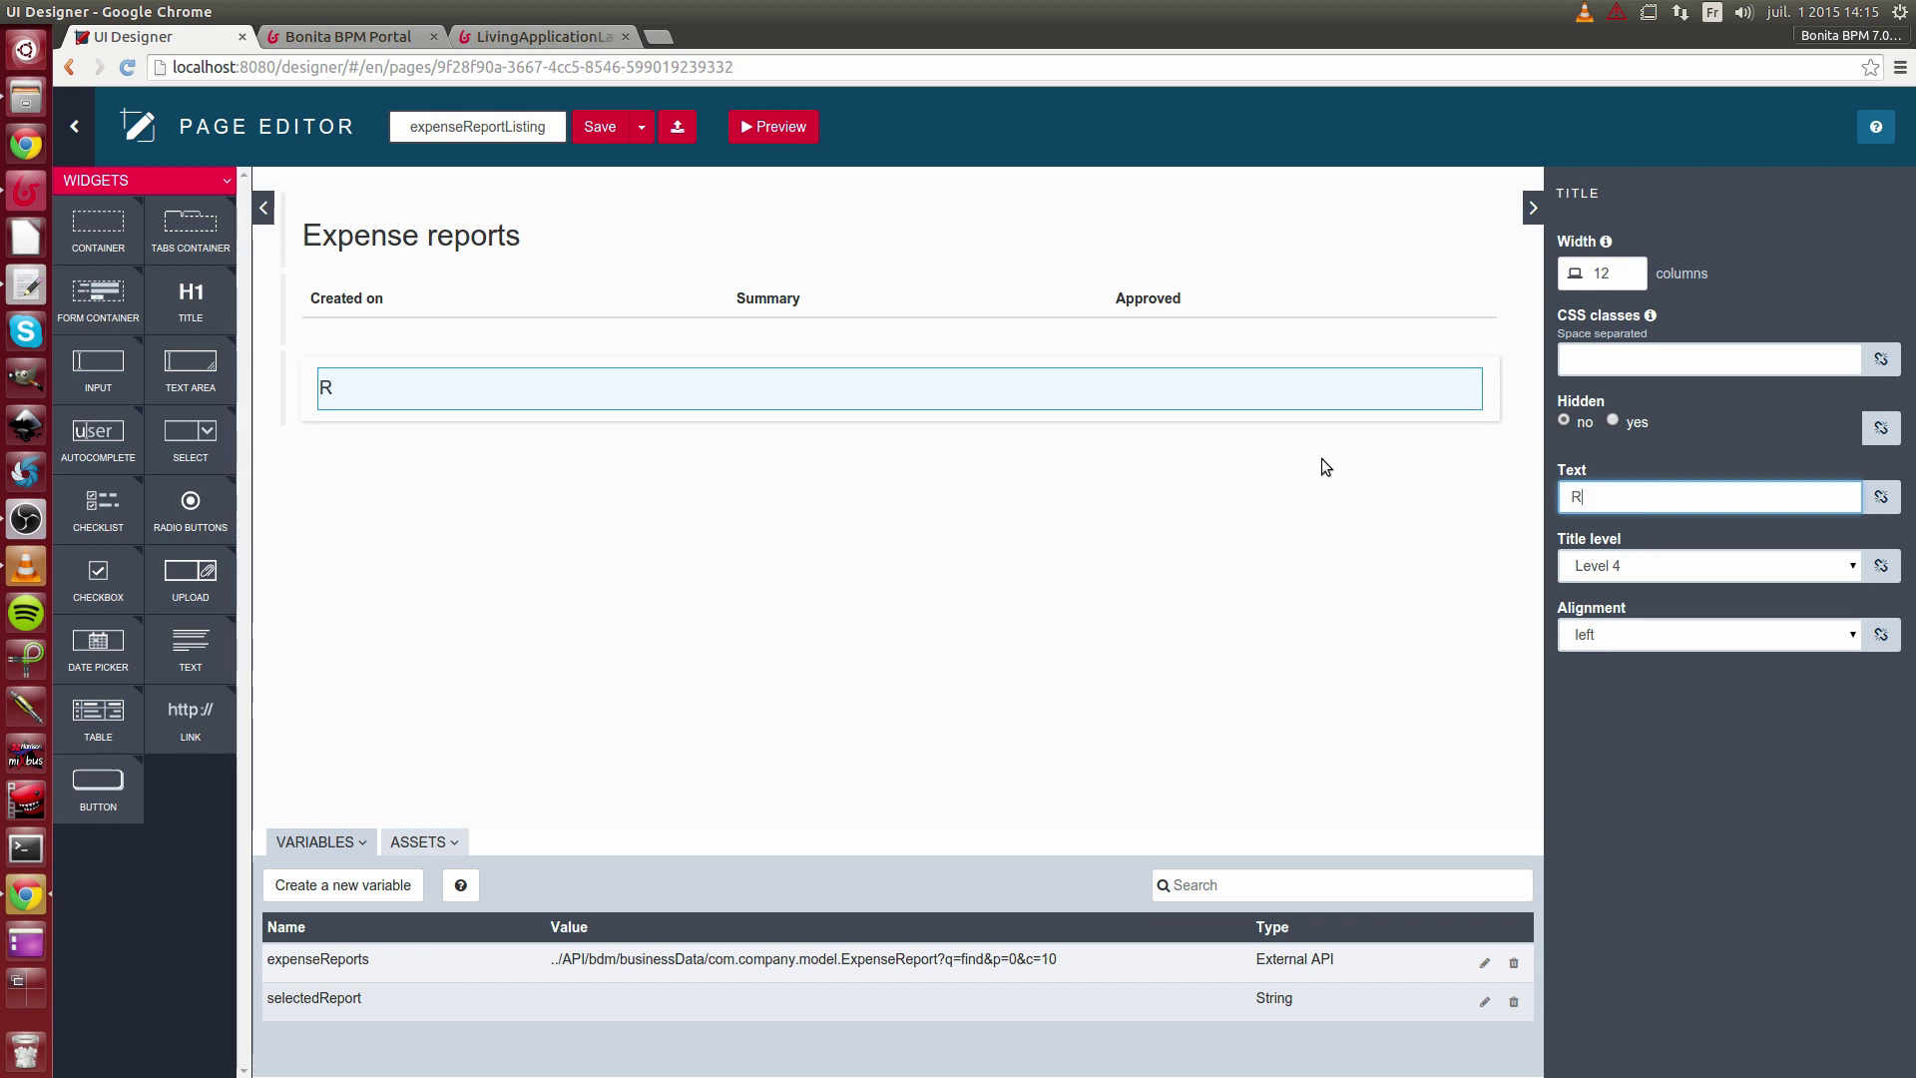
type("eport details")
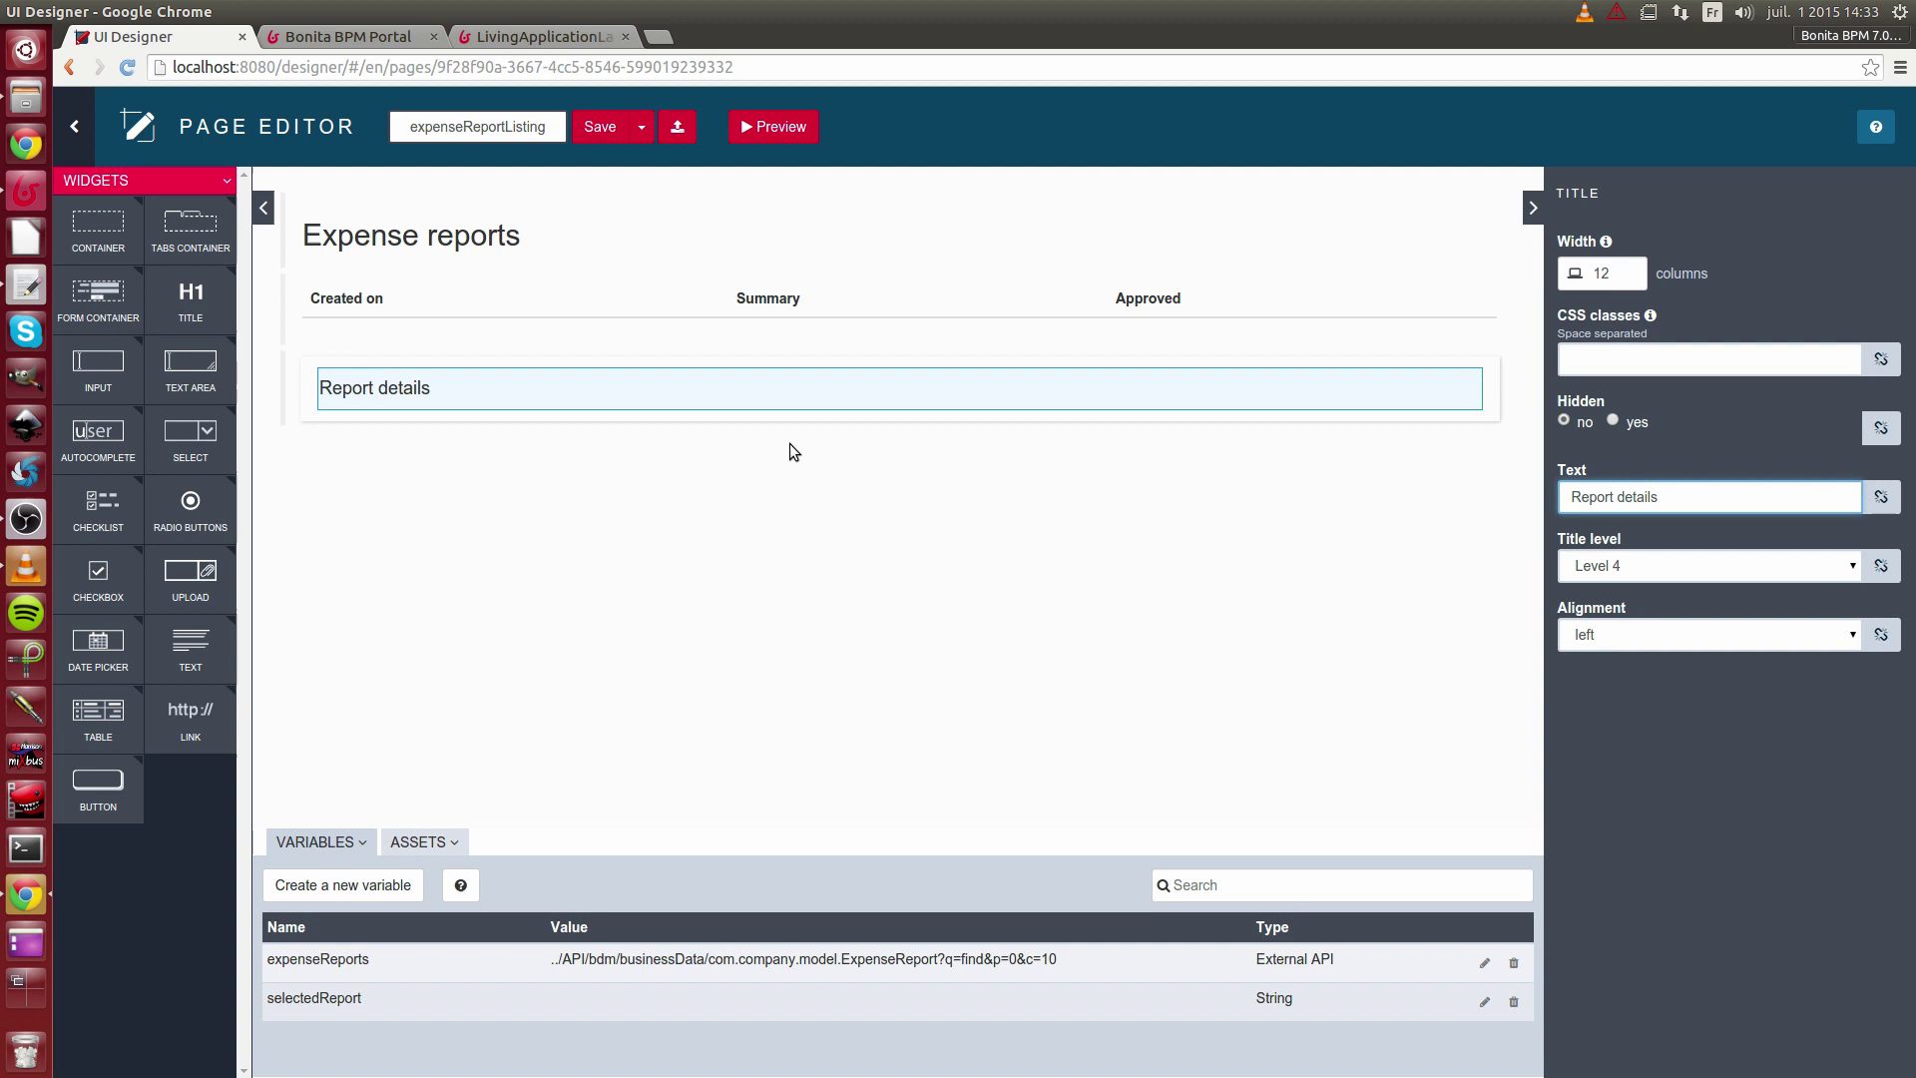
left_click_drag(201, 651, 380, 439)
- Make the text widget a bold 'Created by:' label 2 columns wide
left_click(1726, 534)
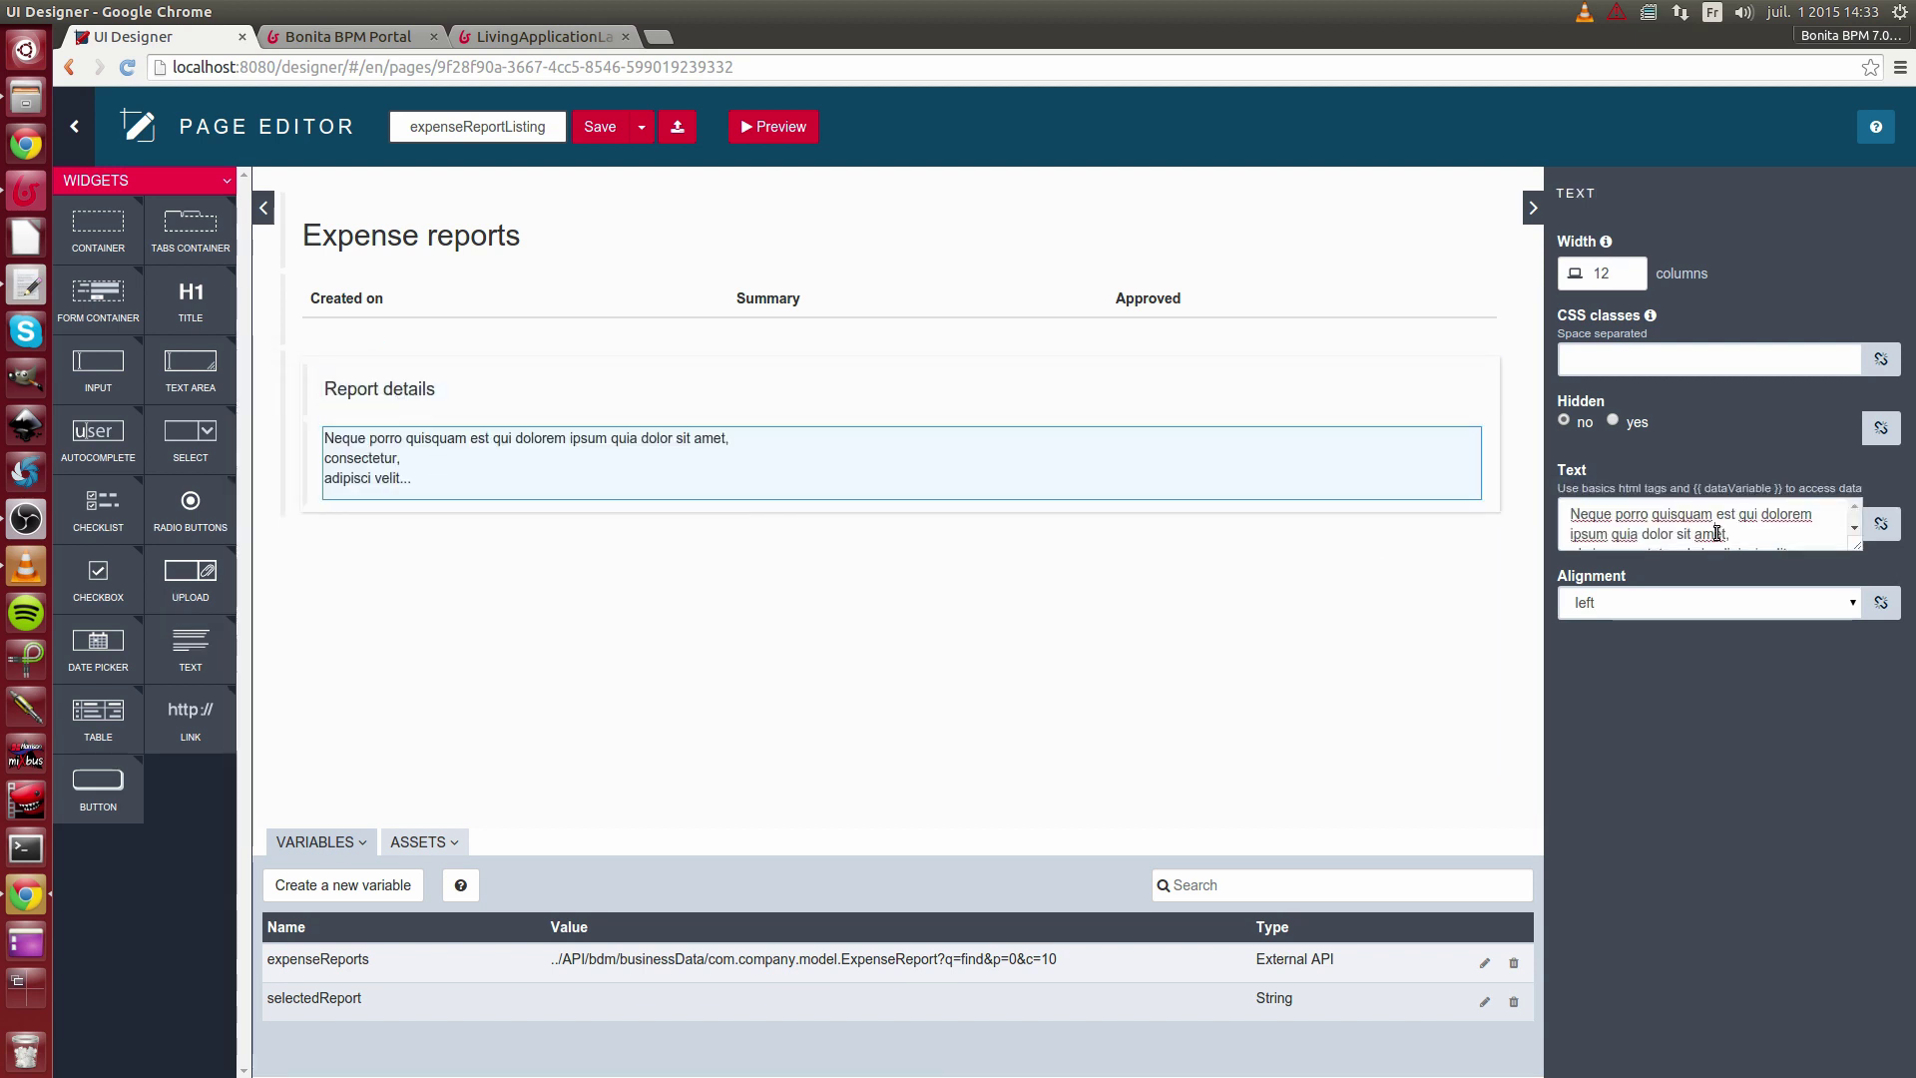
key("ctrl+a")
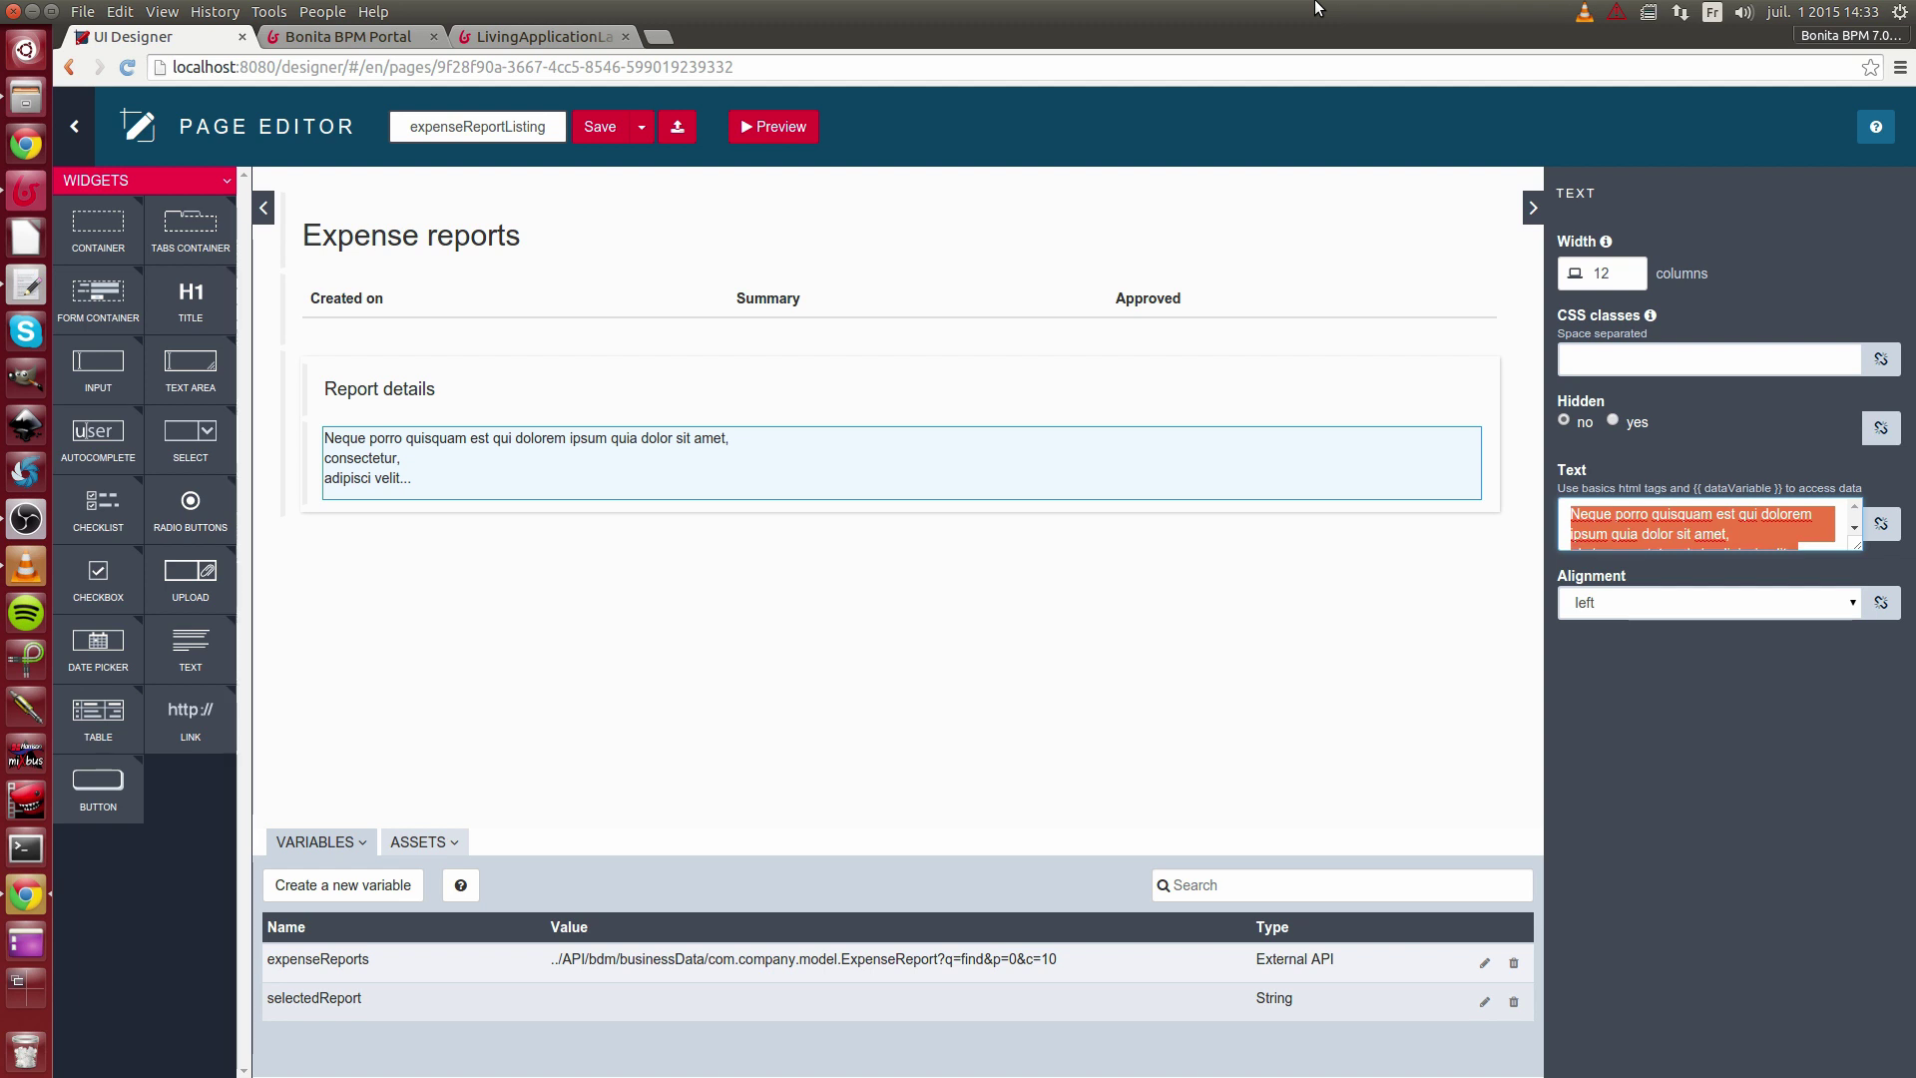
type("<b>")
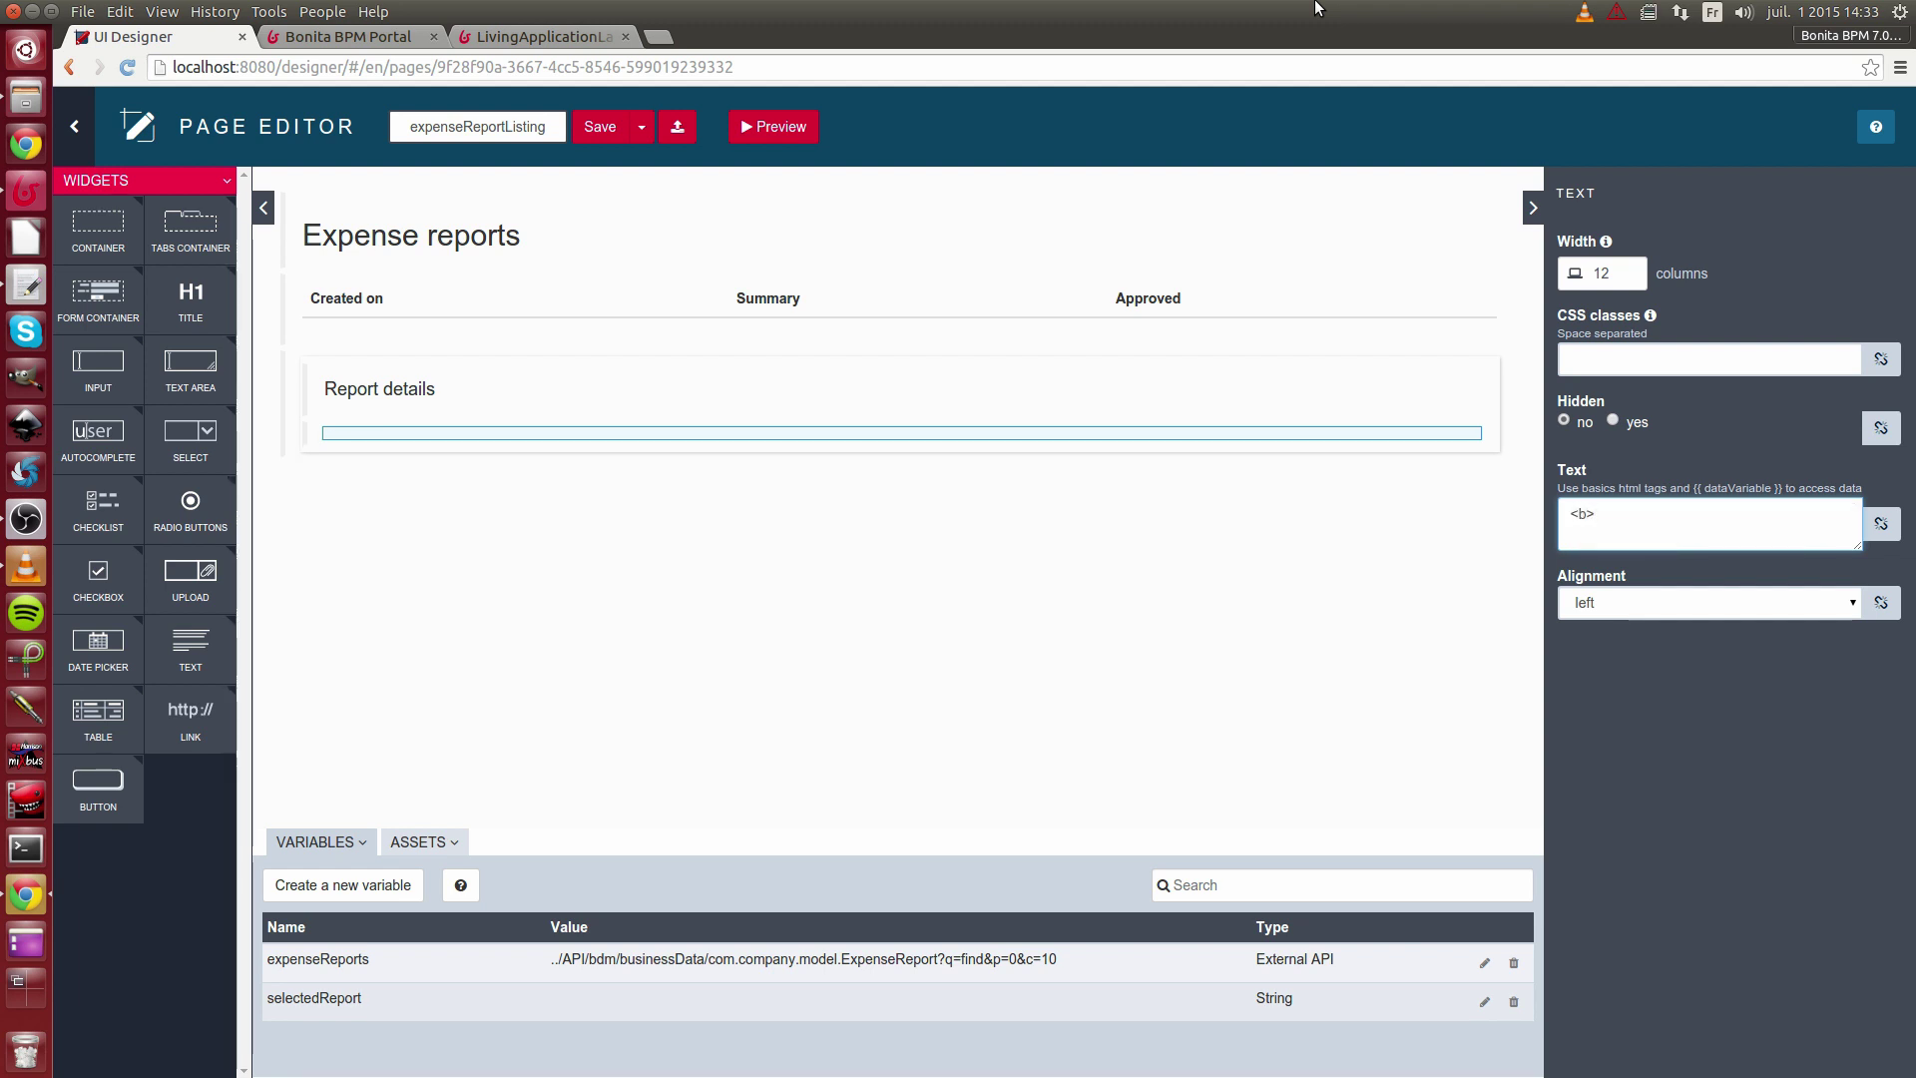
type("Creat")
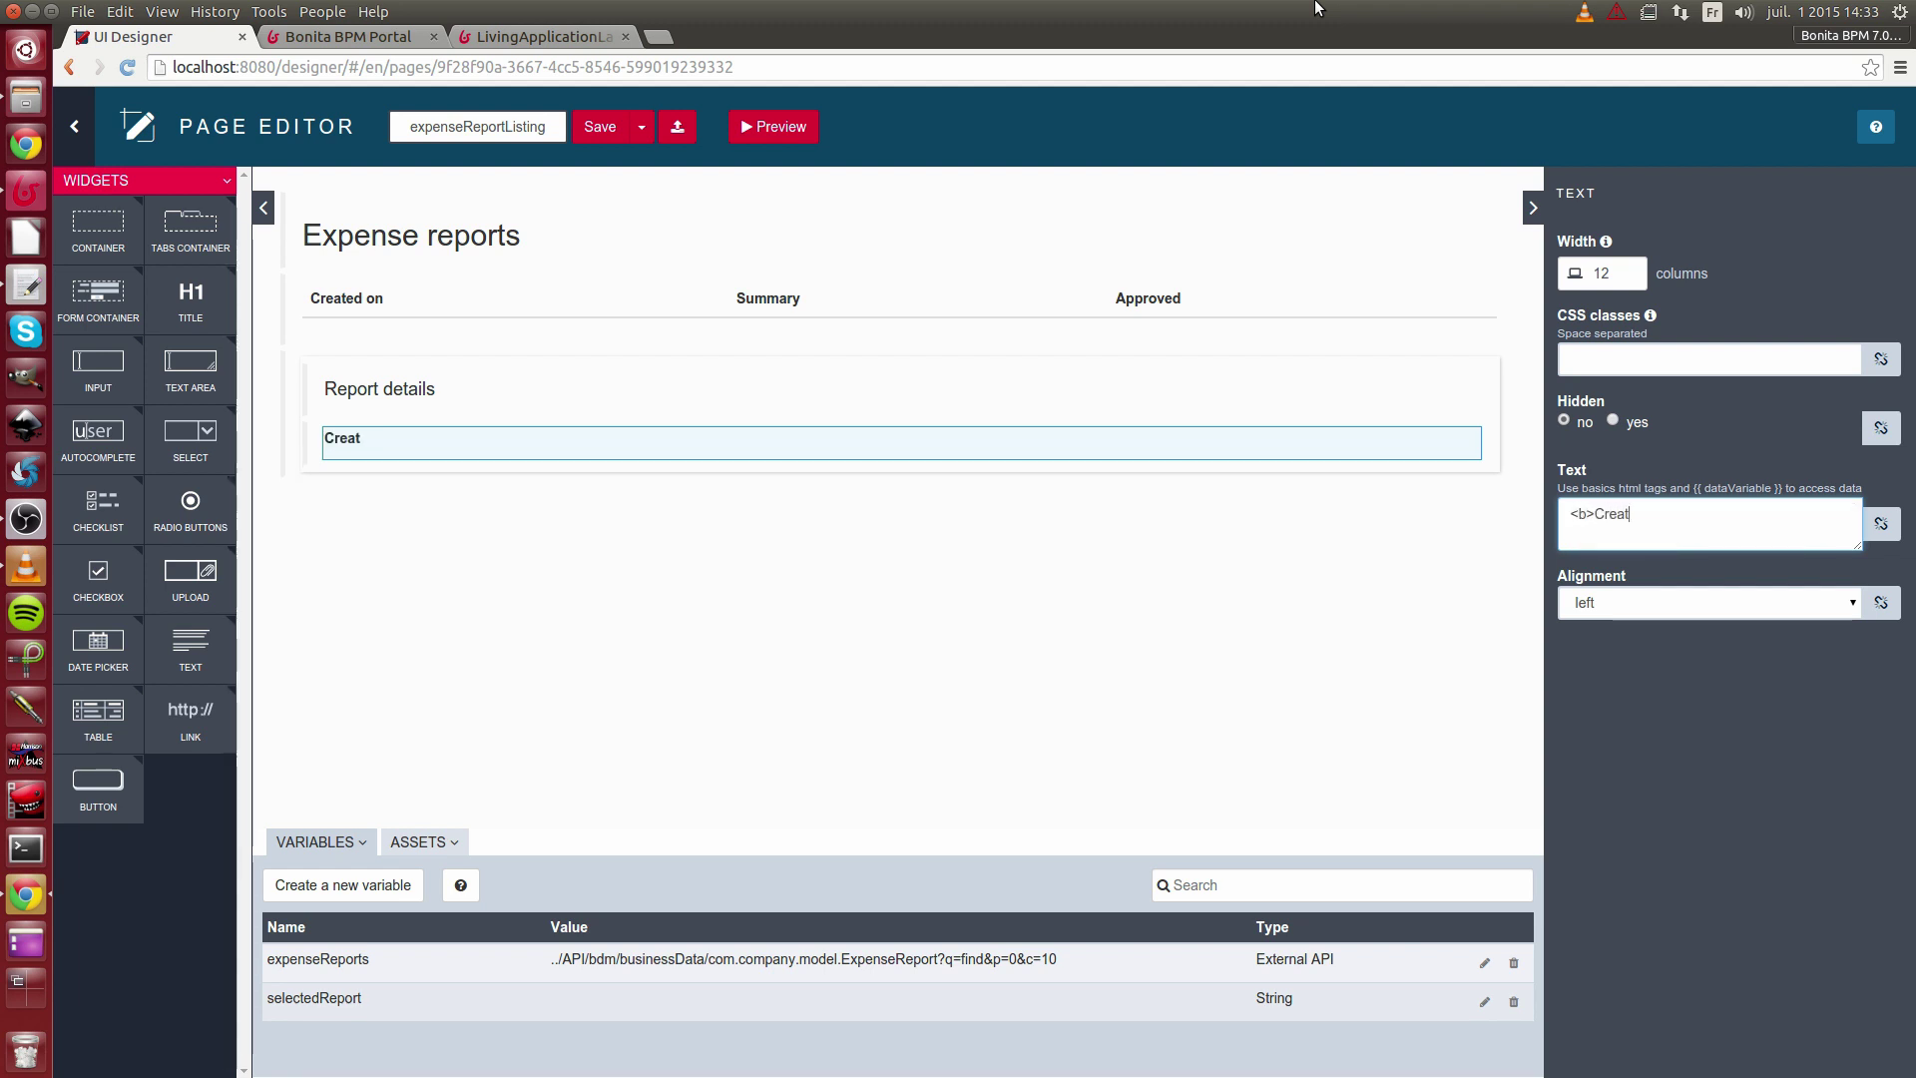
type("ed")
type(" by")
type(":<")
type("/<")
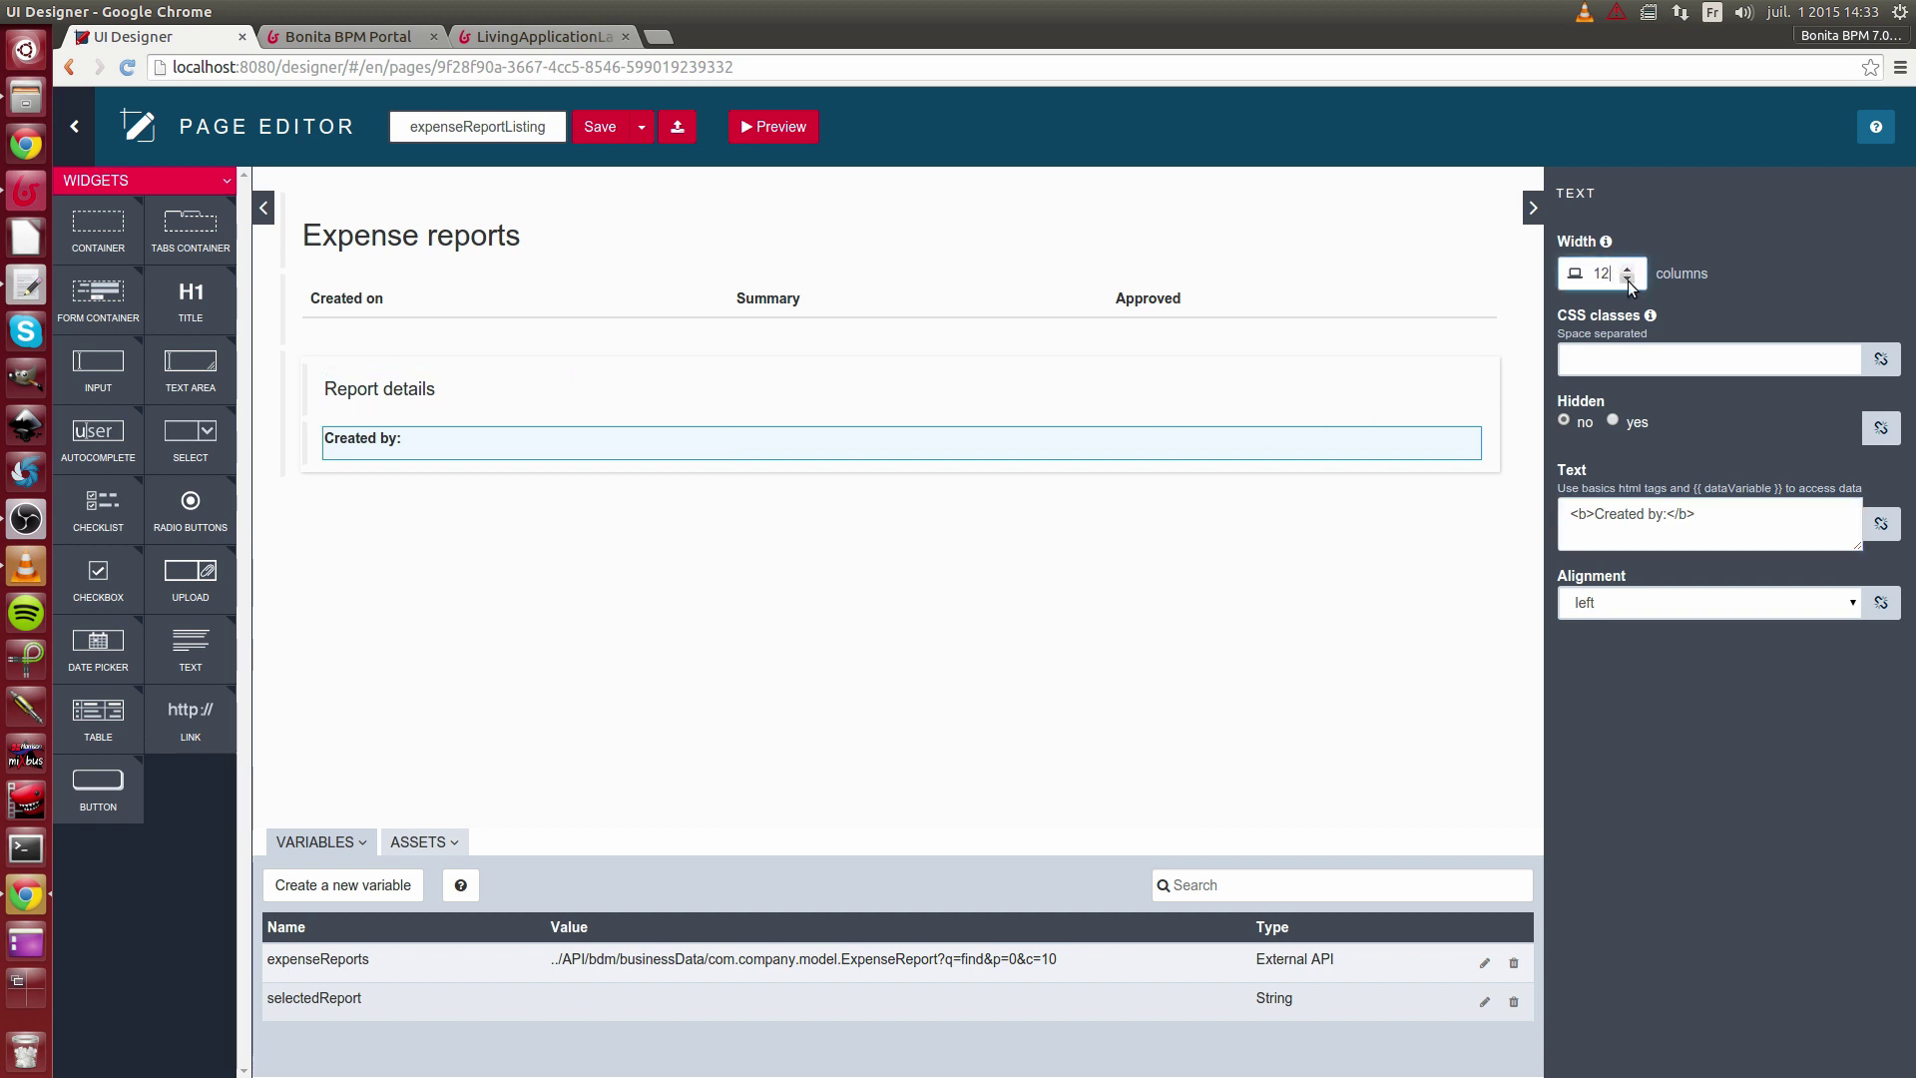
key("BackSpace")
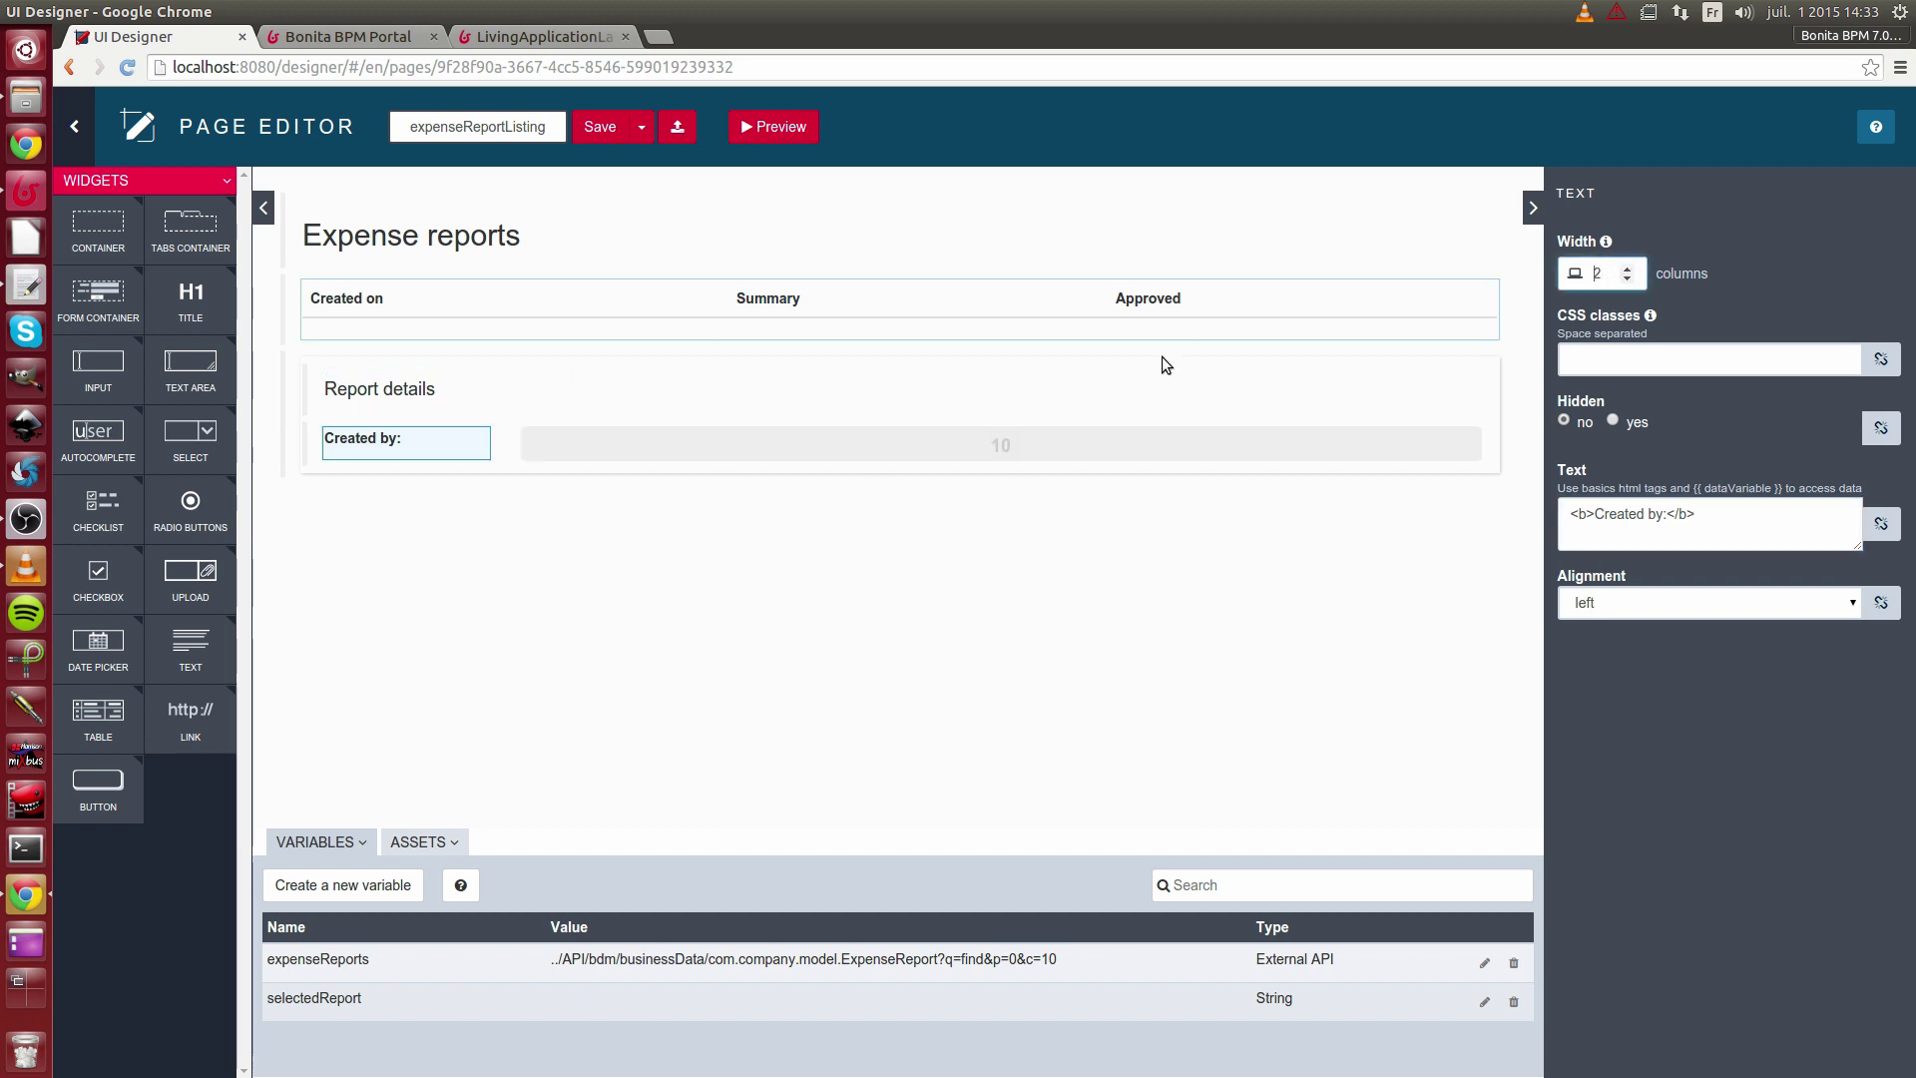
left_click(449, 439)
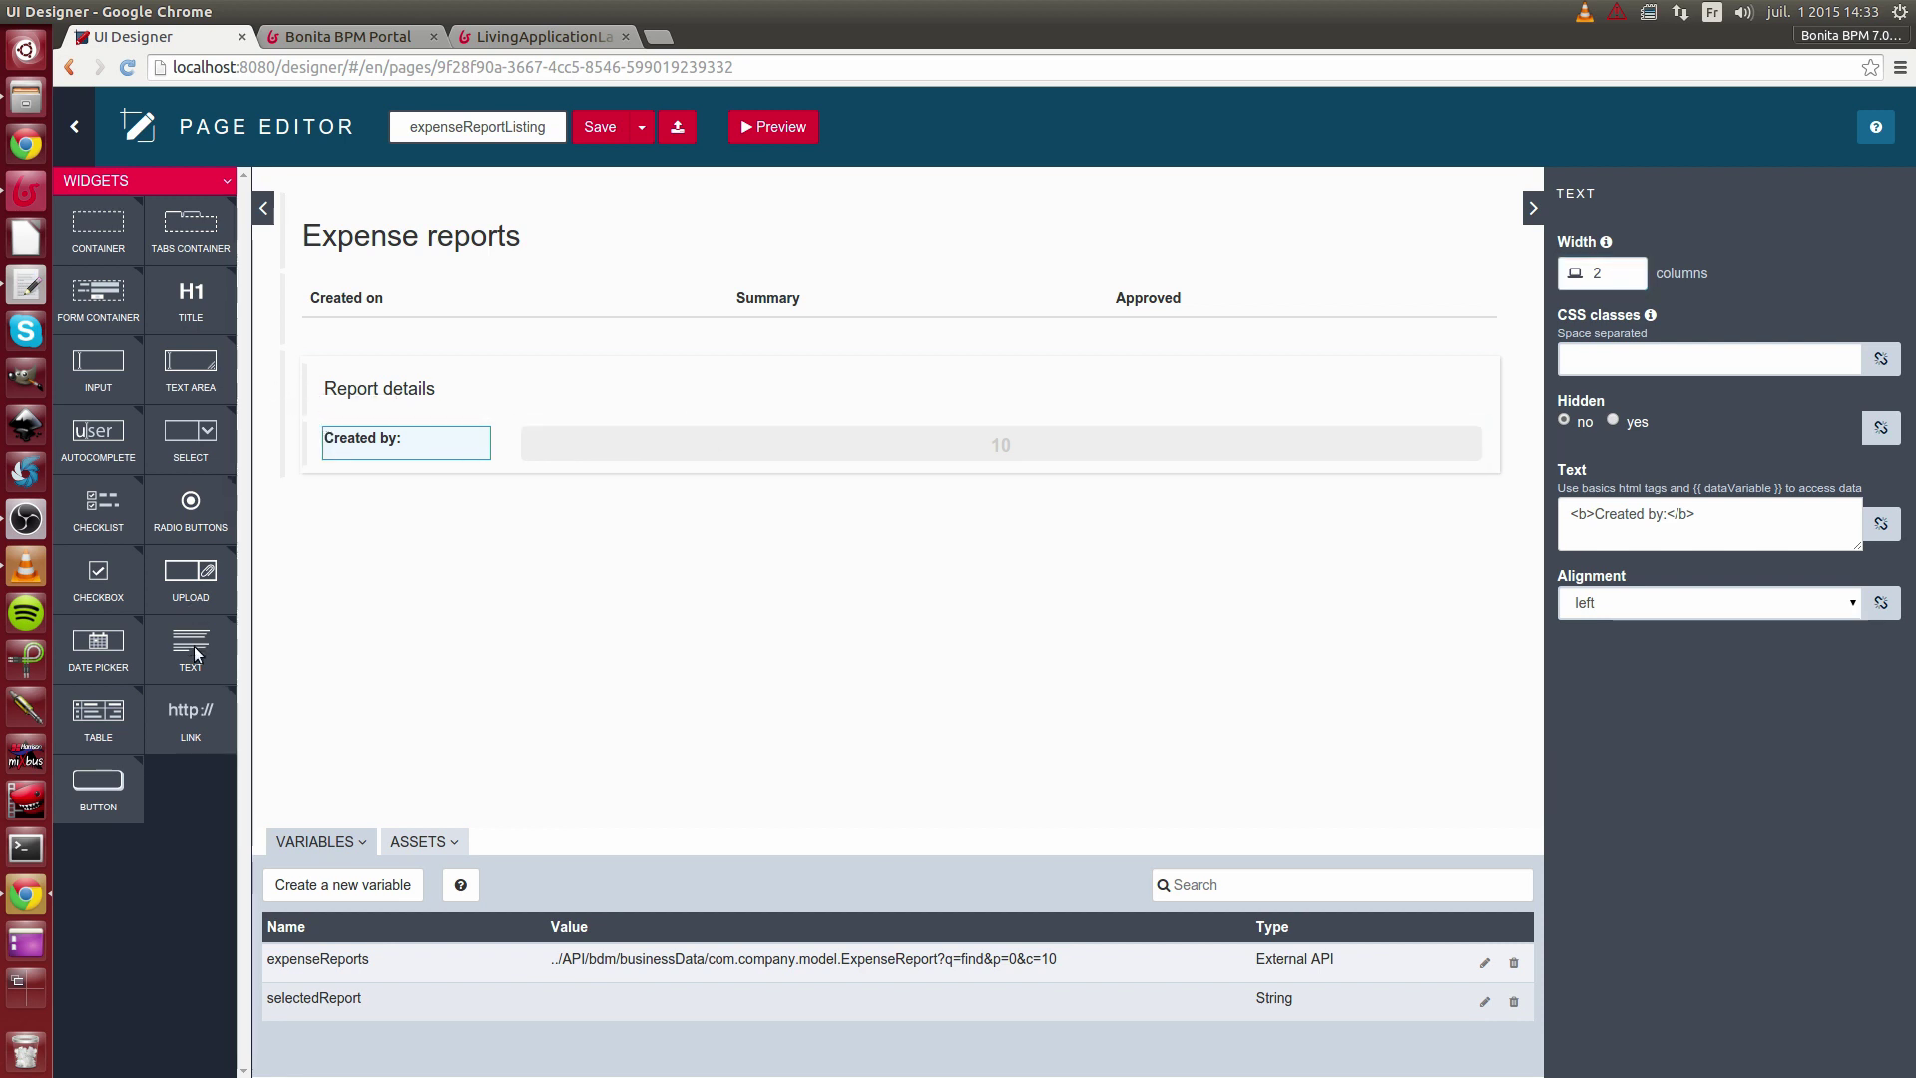
- Add a text beside it bound to selectedReport.createdBy, 4 columns wide
left_click_drag(194, 644, 577, 446)
left_click(1736, 545)
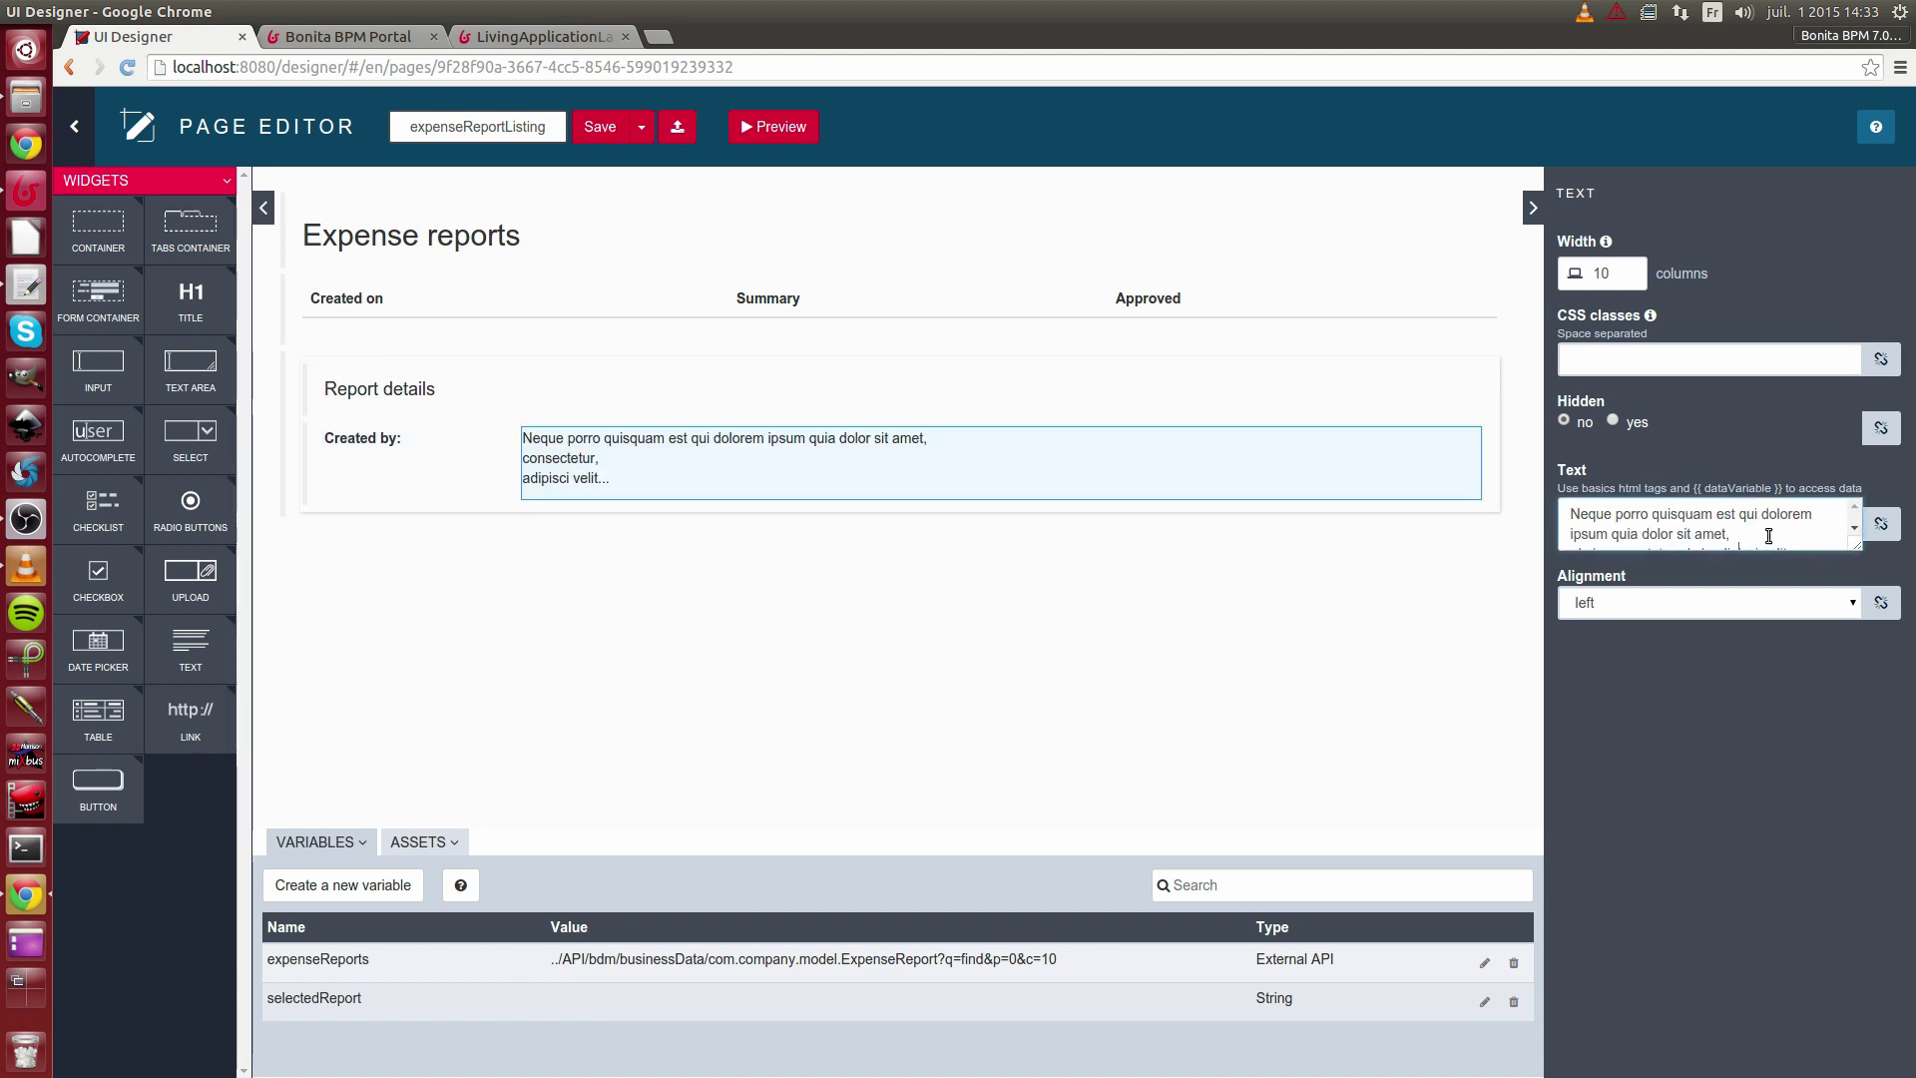
left_click(1882, 526)
type("s")
key("Down")
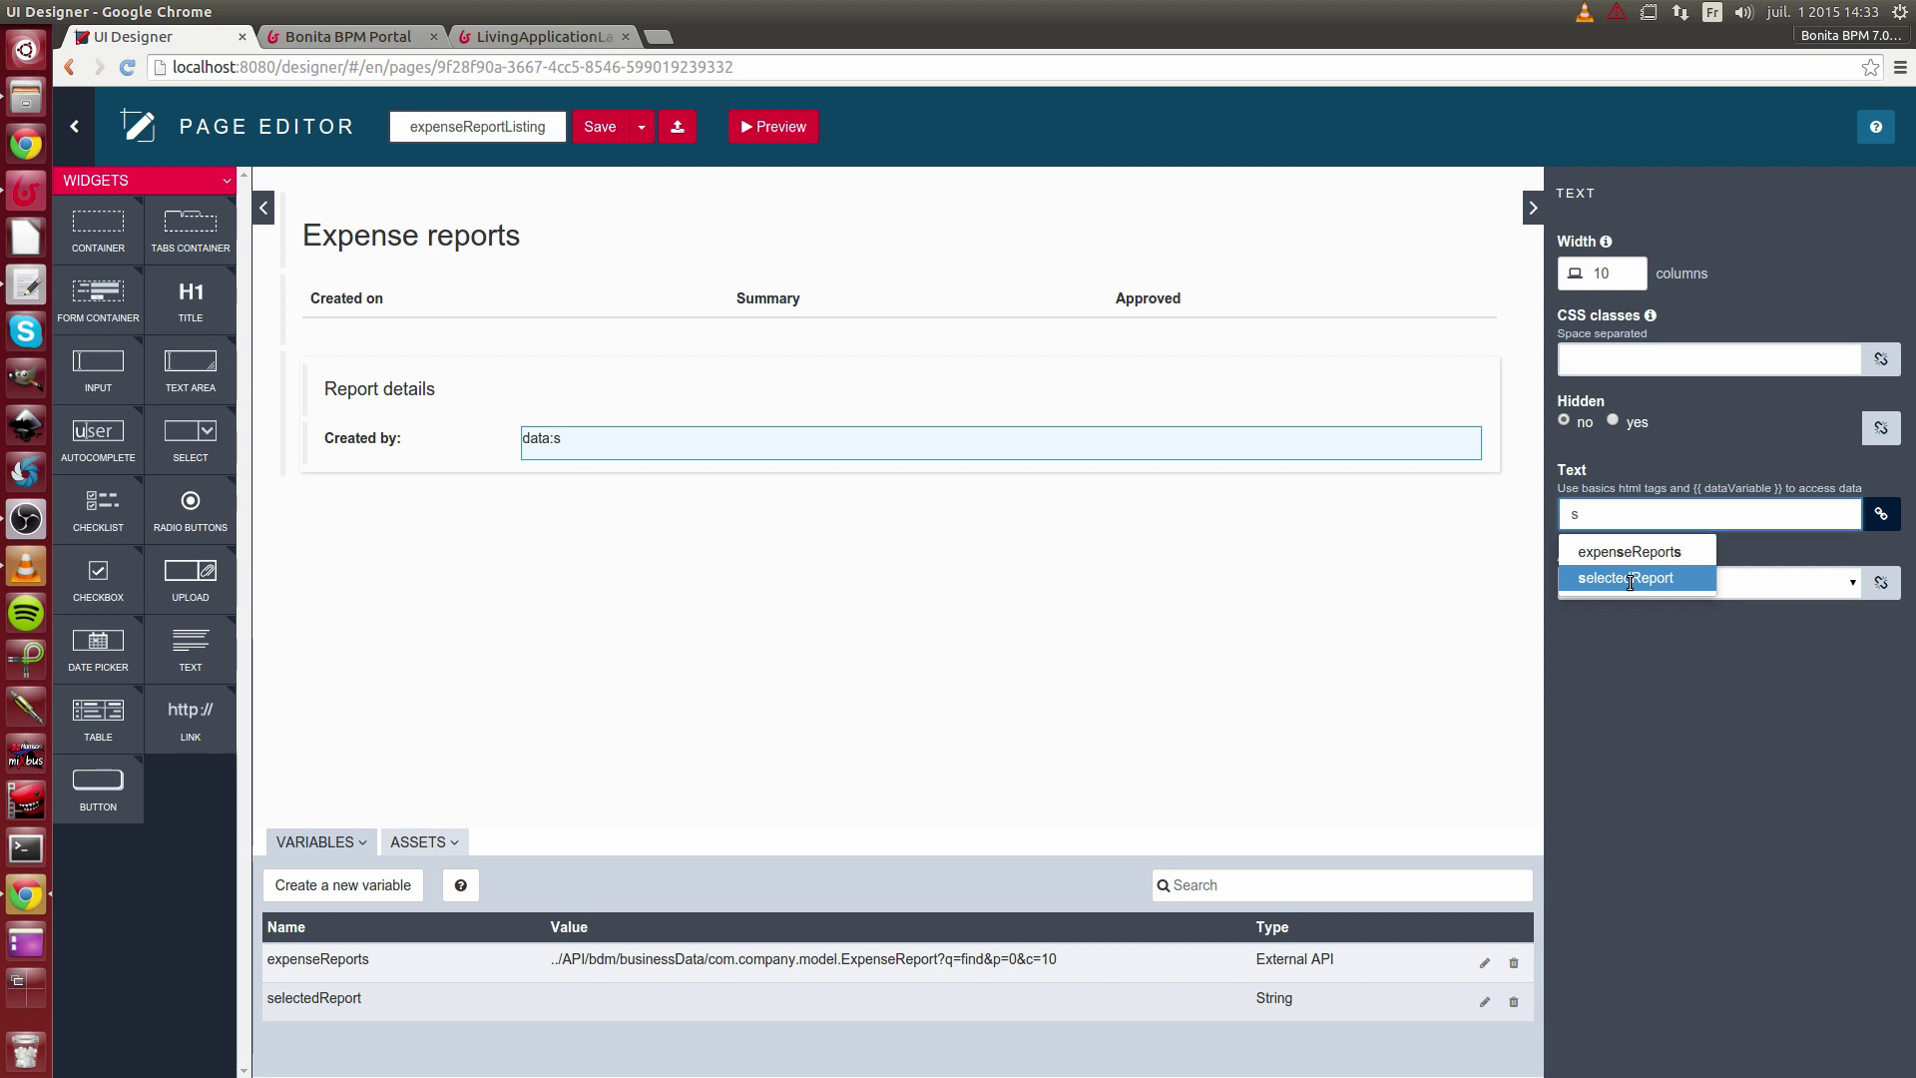
key("Return")
type(".crea")
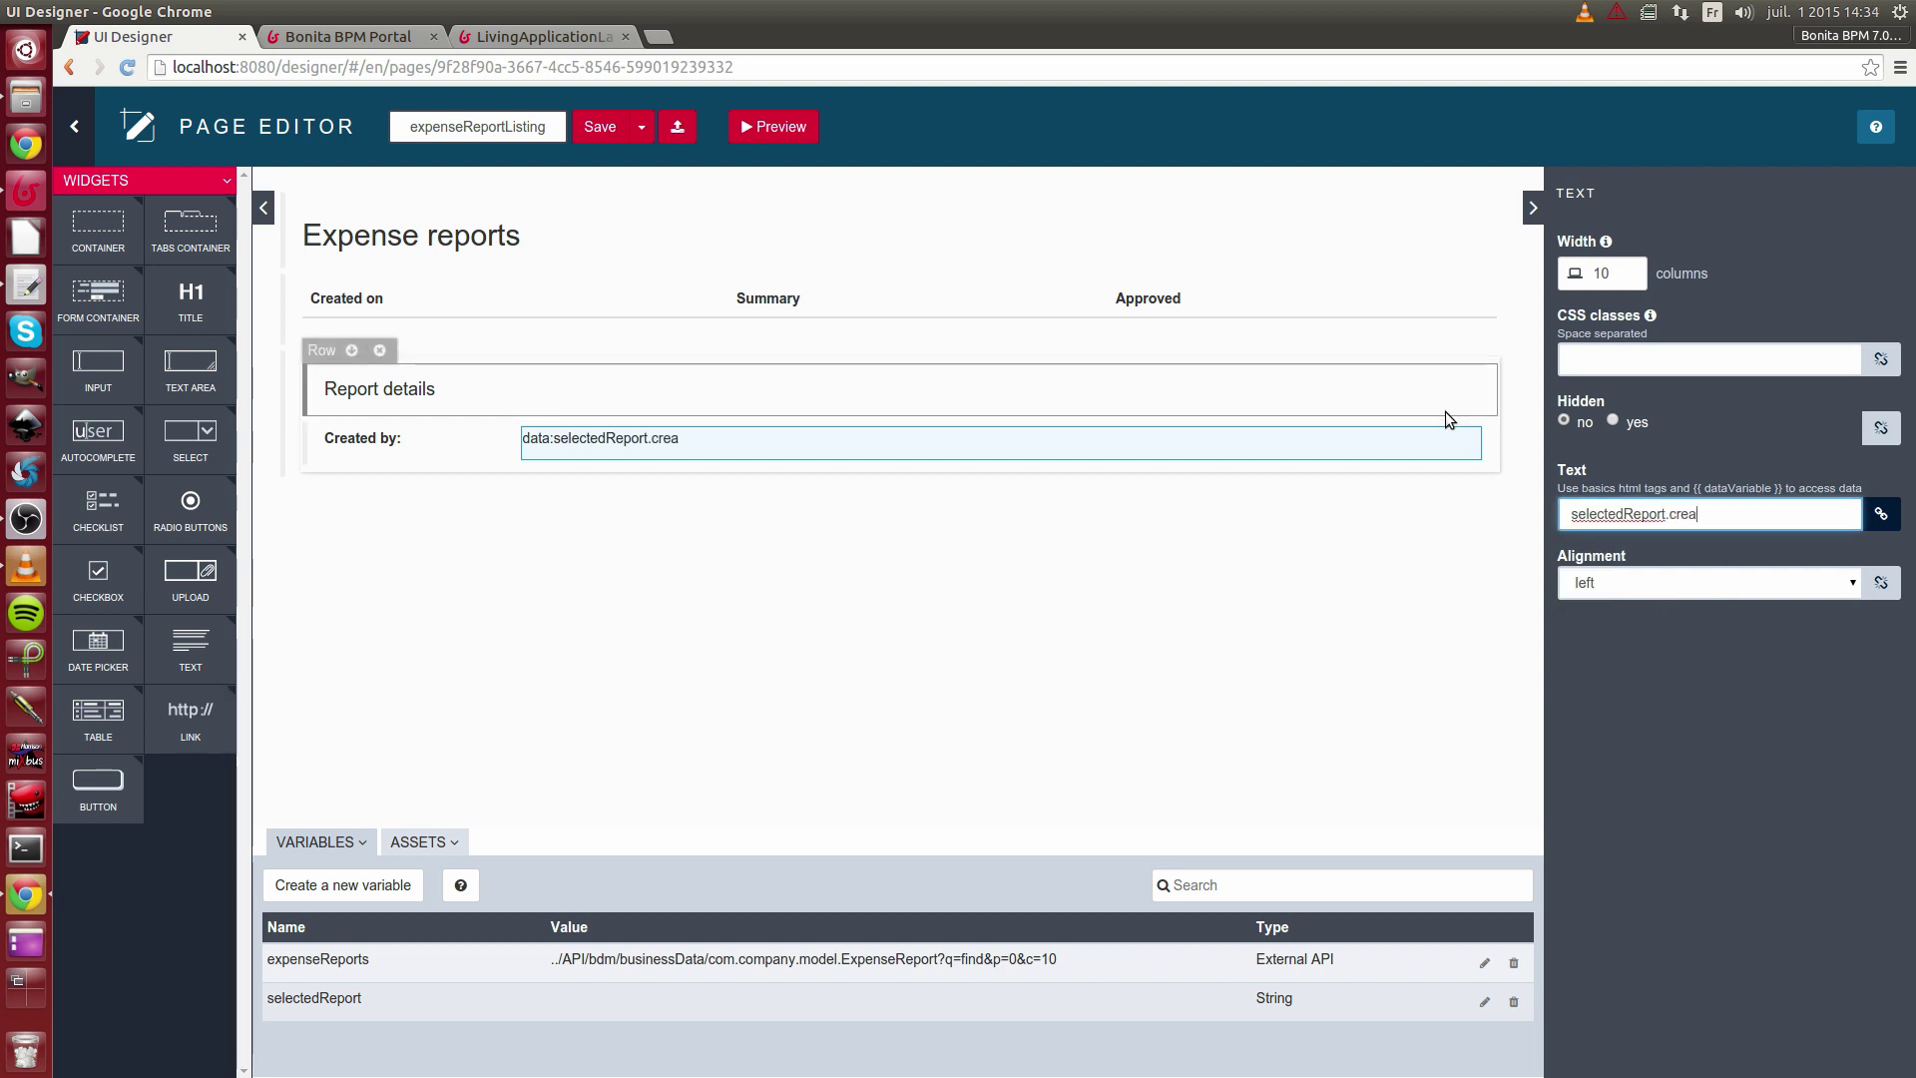
type("tedBY")
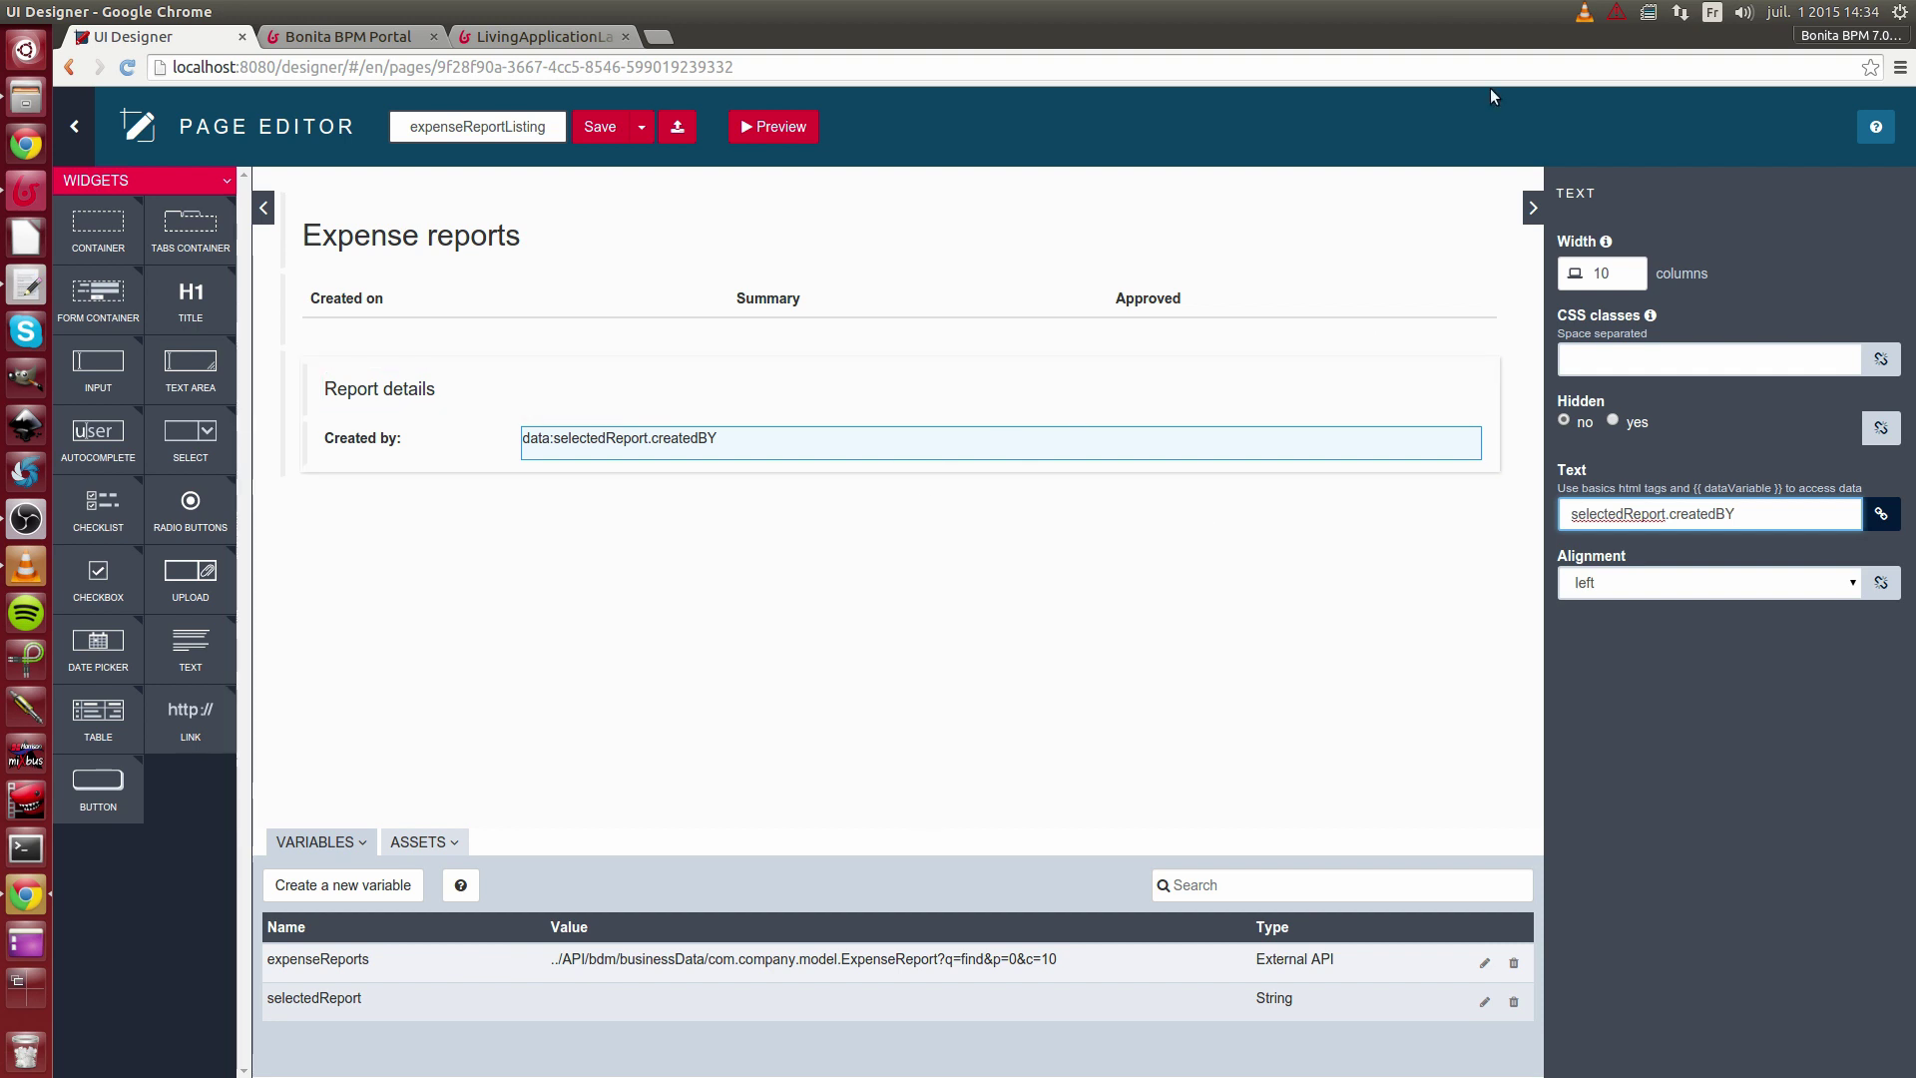
key("BackSpace")
type("y")
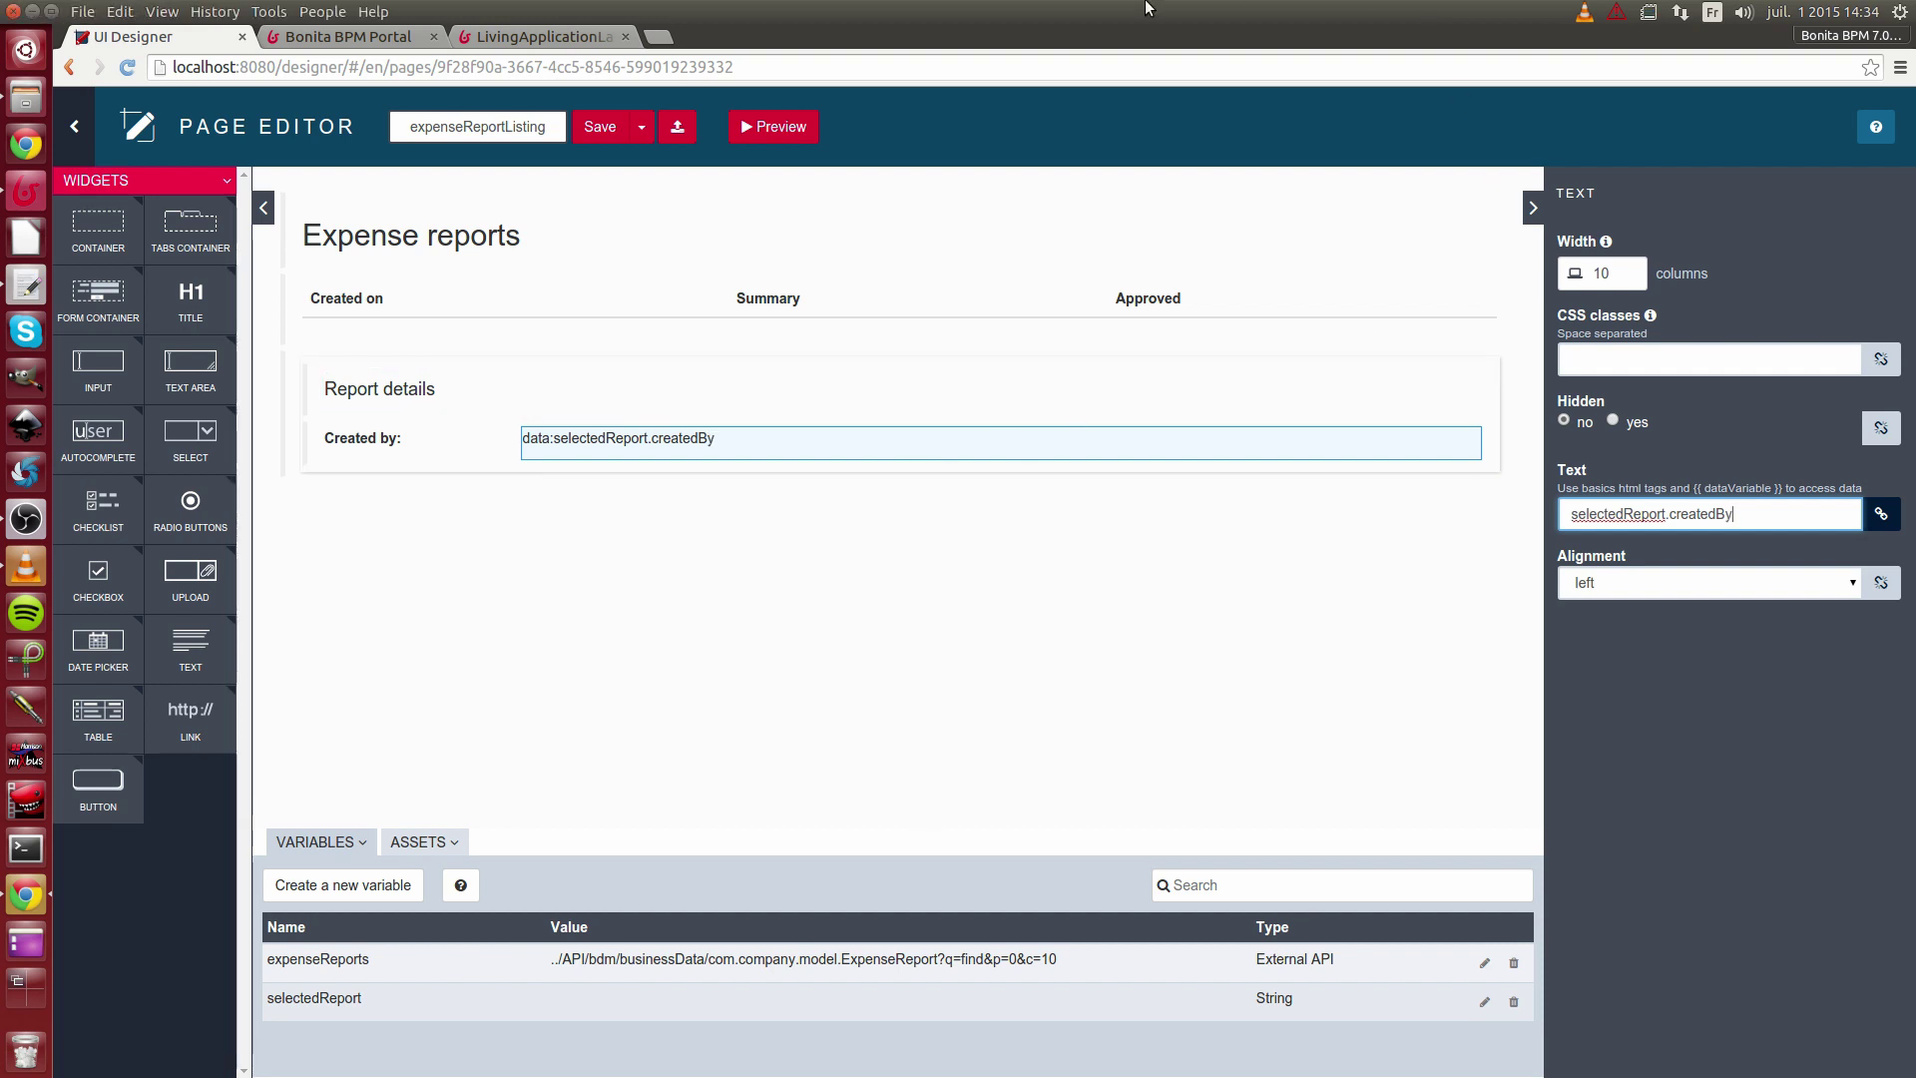
left_click(1627, 278)
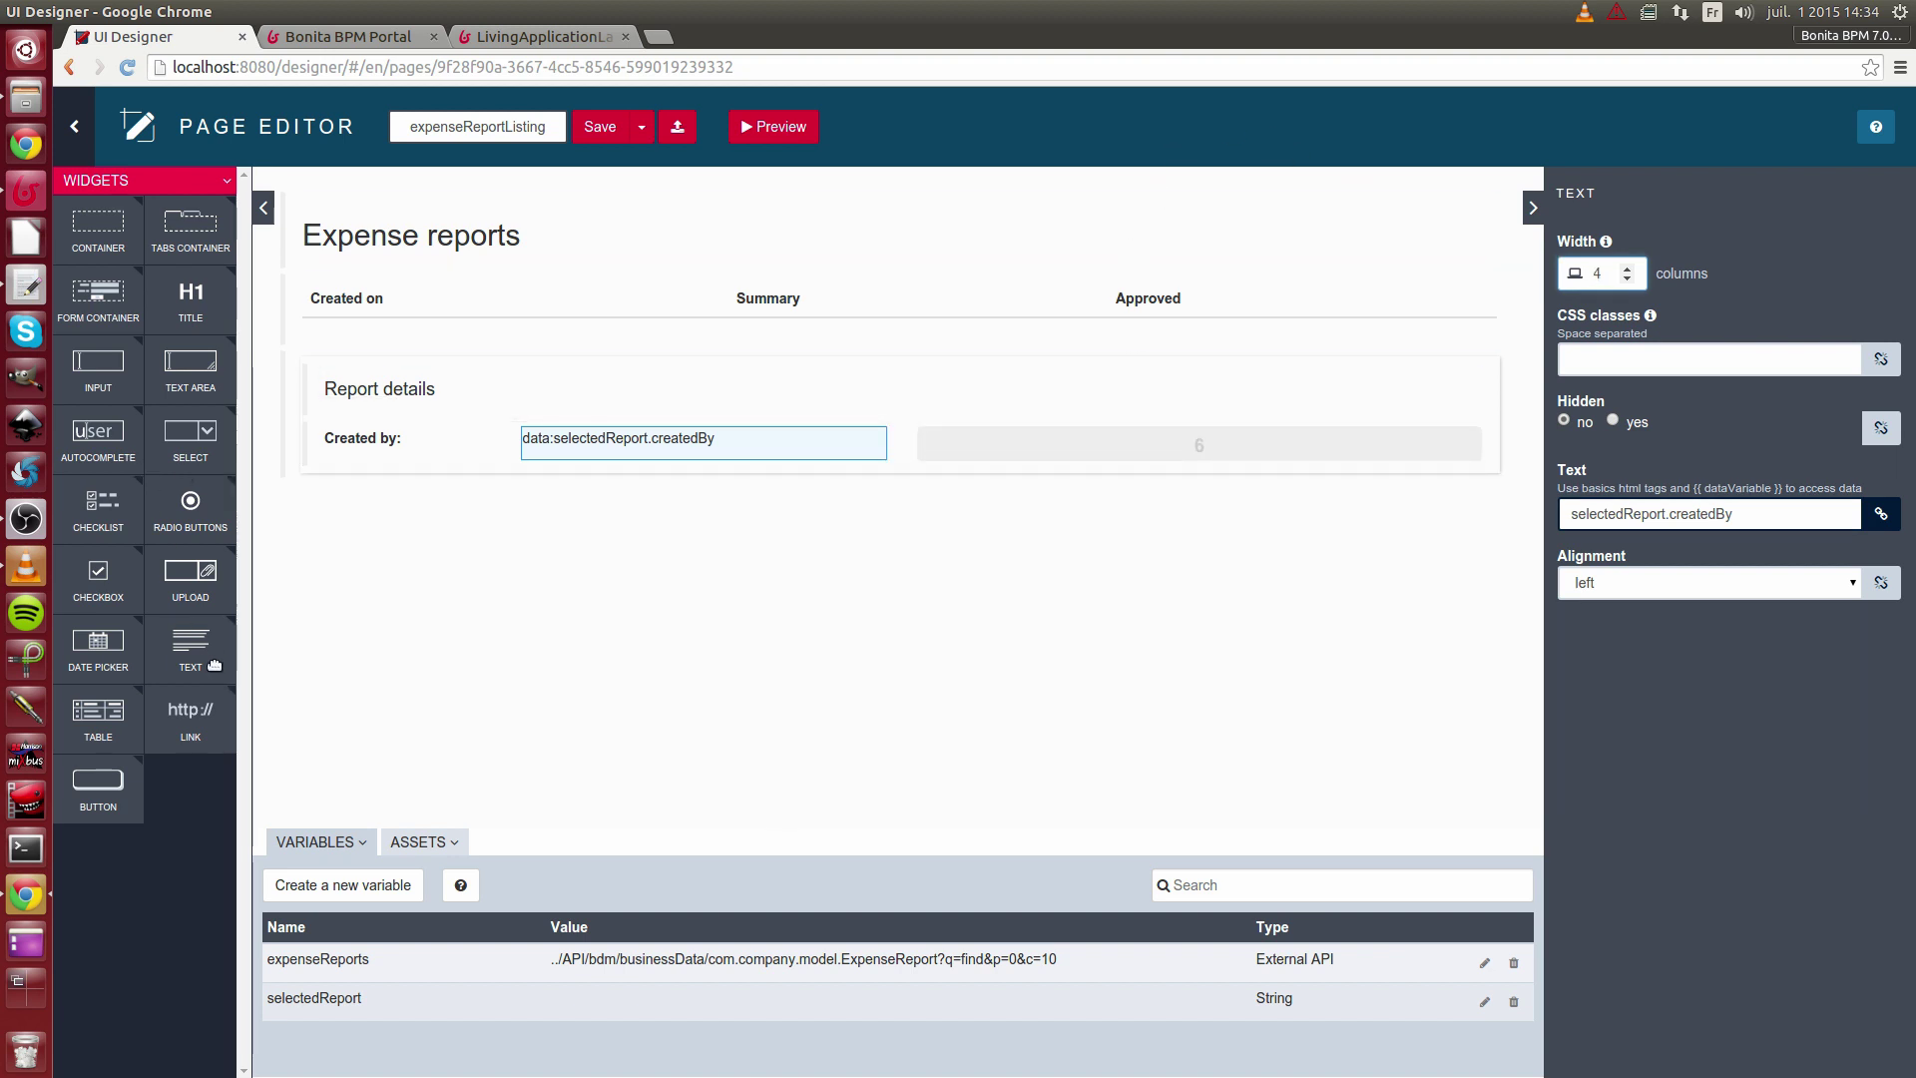
- Add a narrowed bold 'Created on:' label next to the creator value
left_click_drag(195, 649, 1137, 449)
left_click(1651, 529)
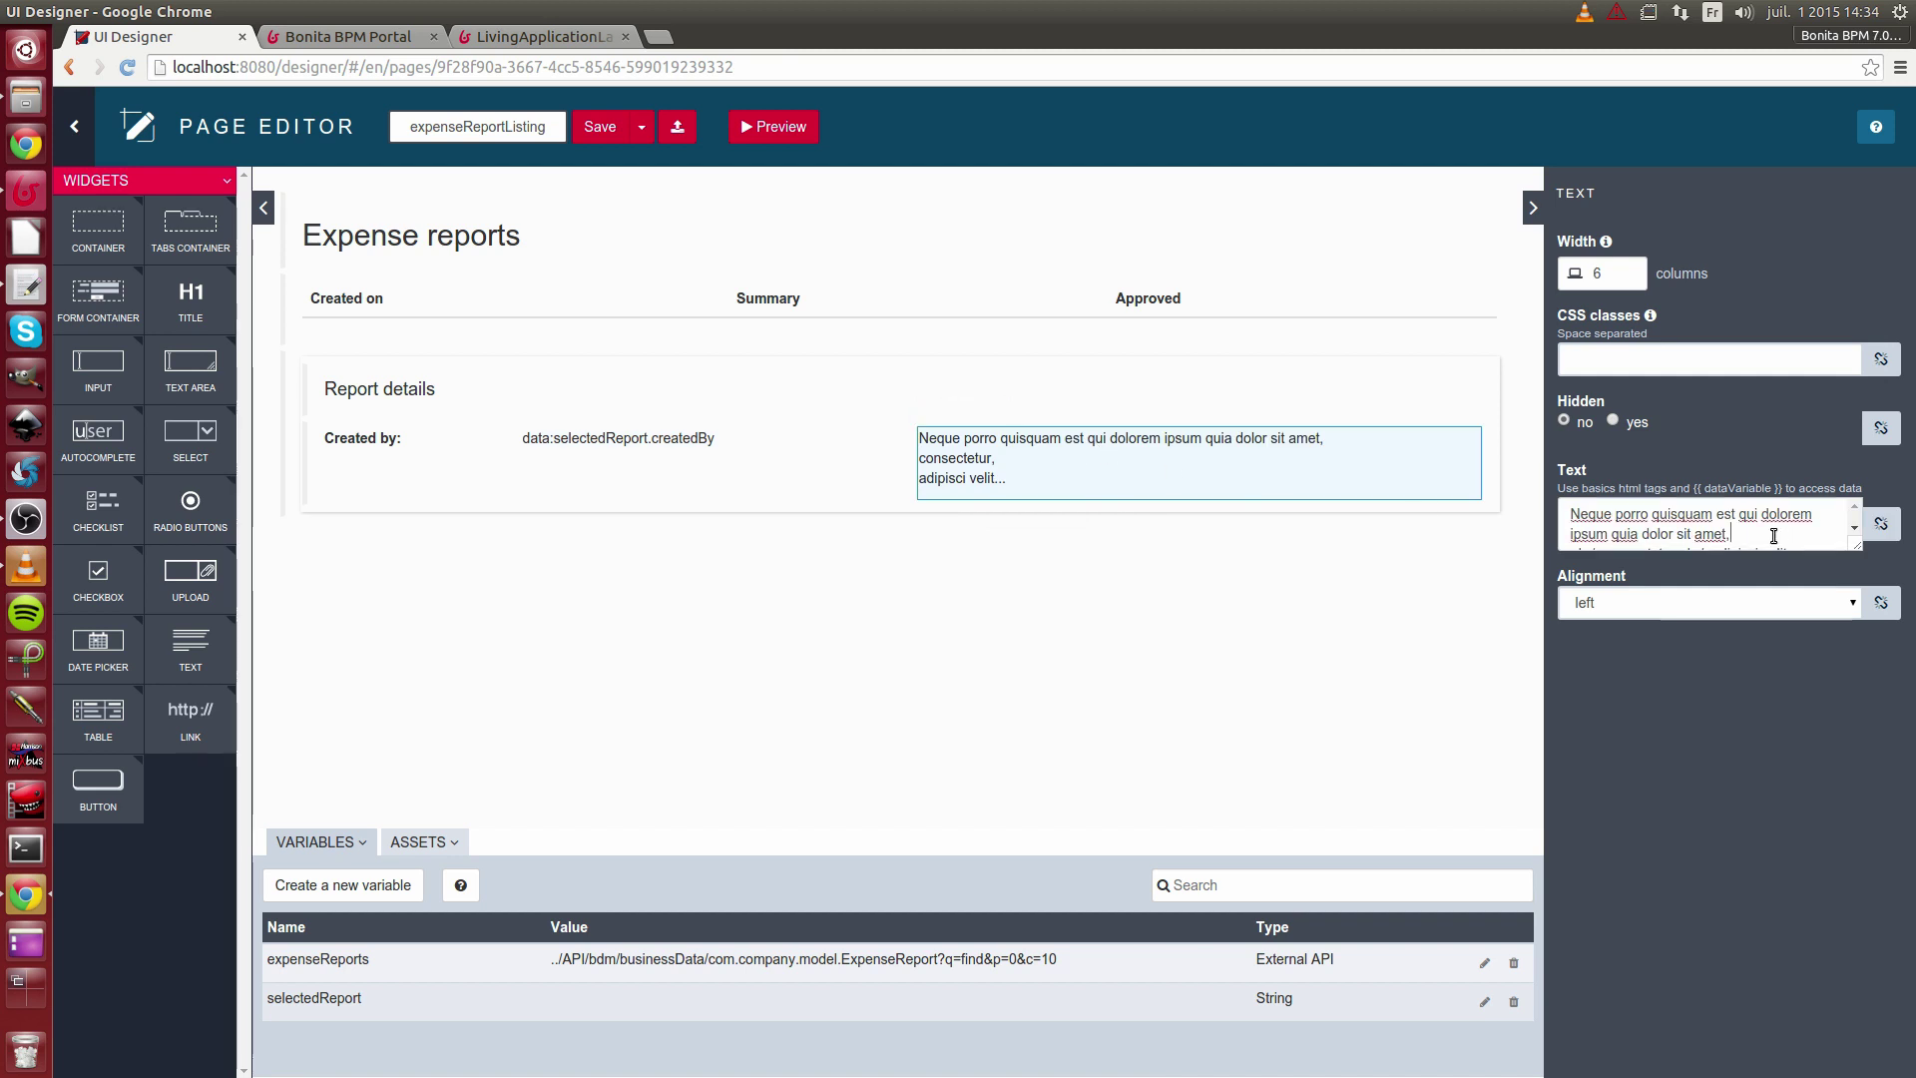
key("ctrl+a")
type("<")
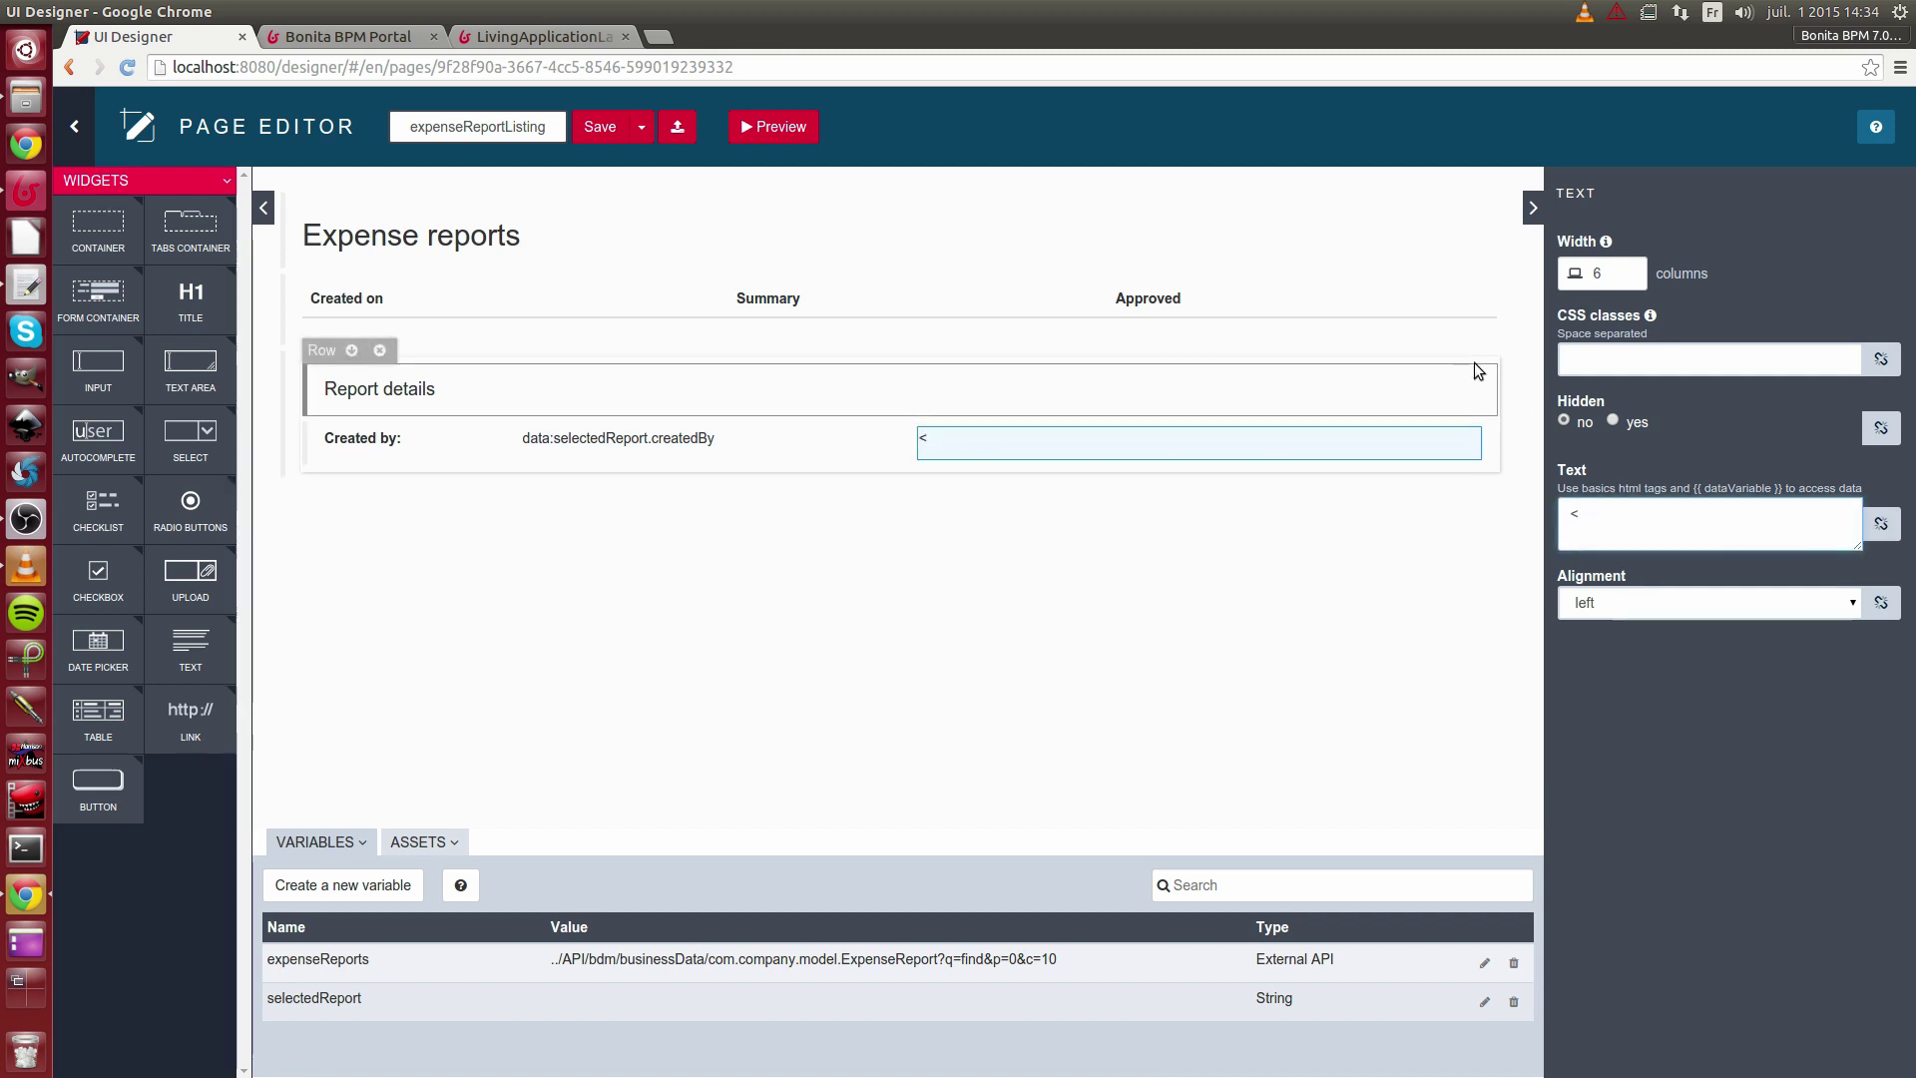
type("b>C")
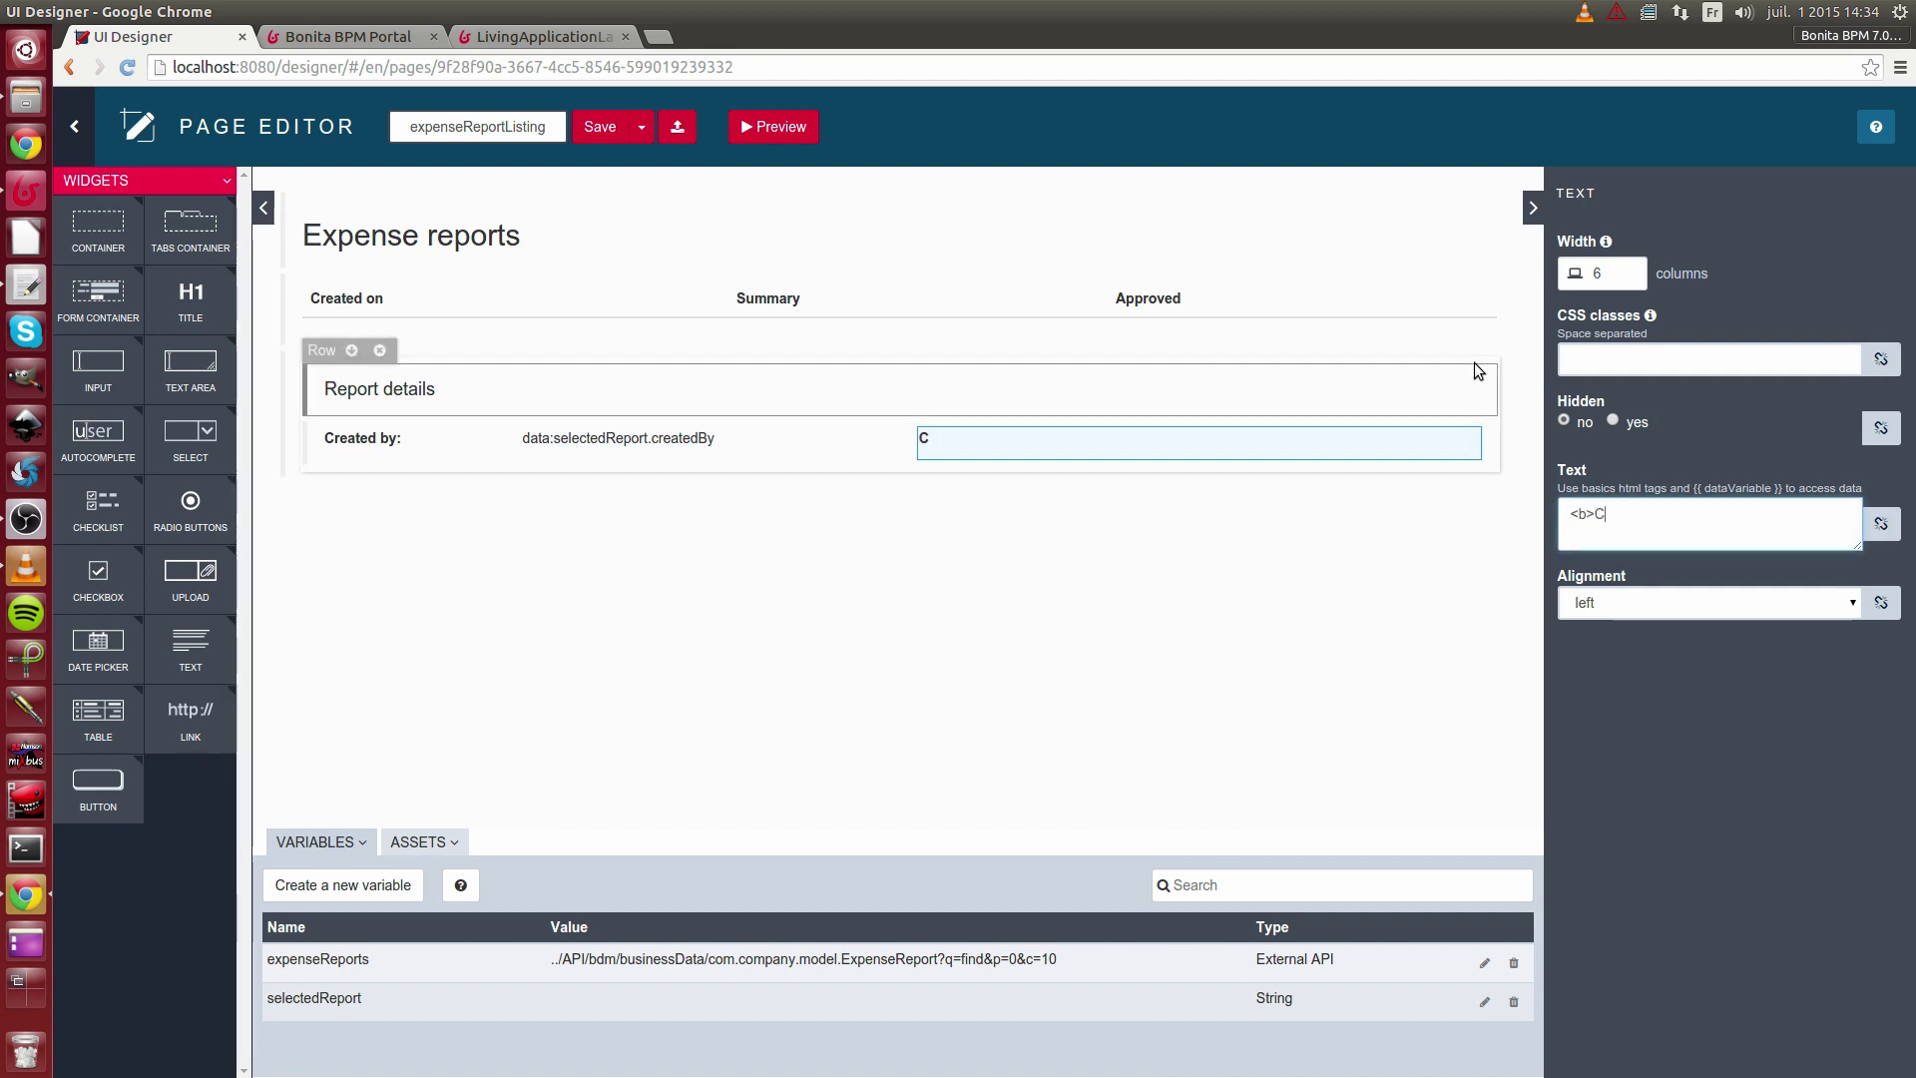
type("reated on</b>")
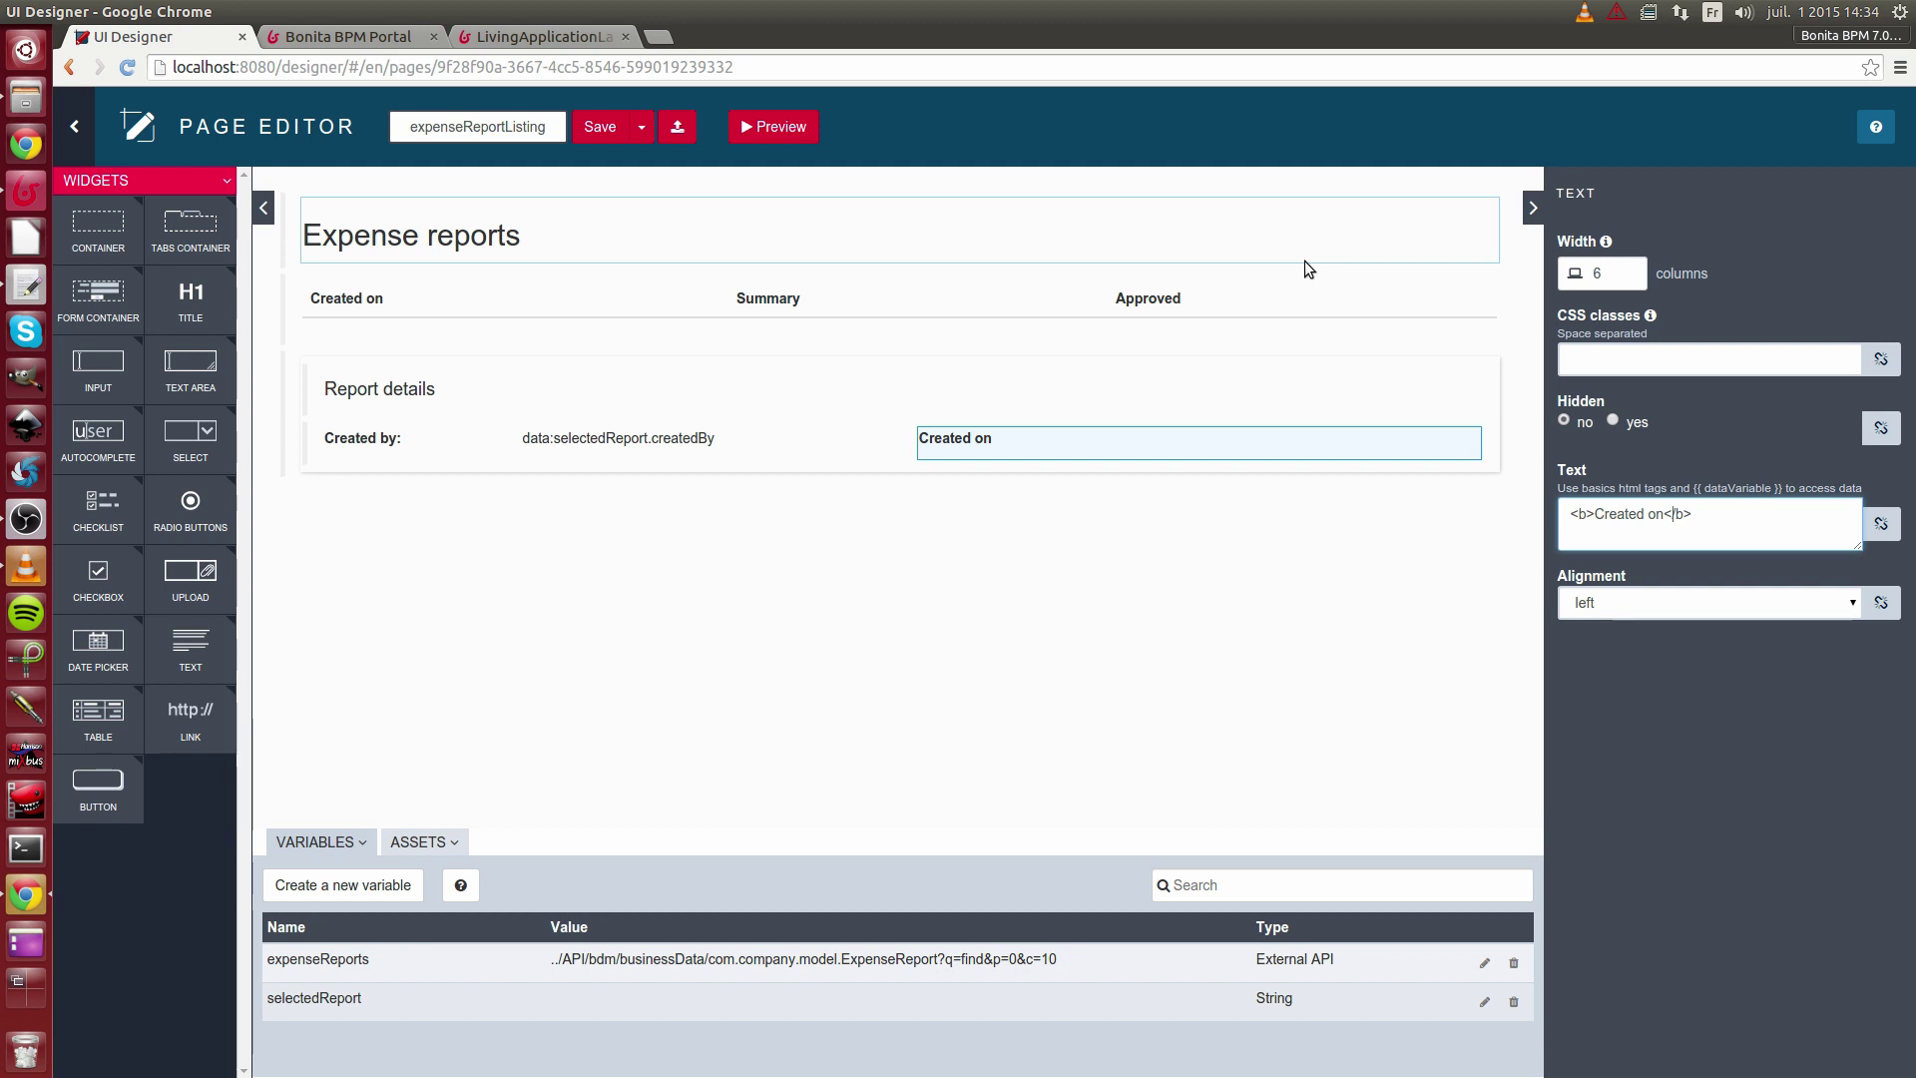
type(":")
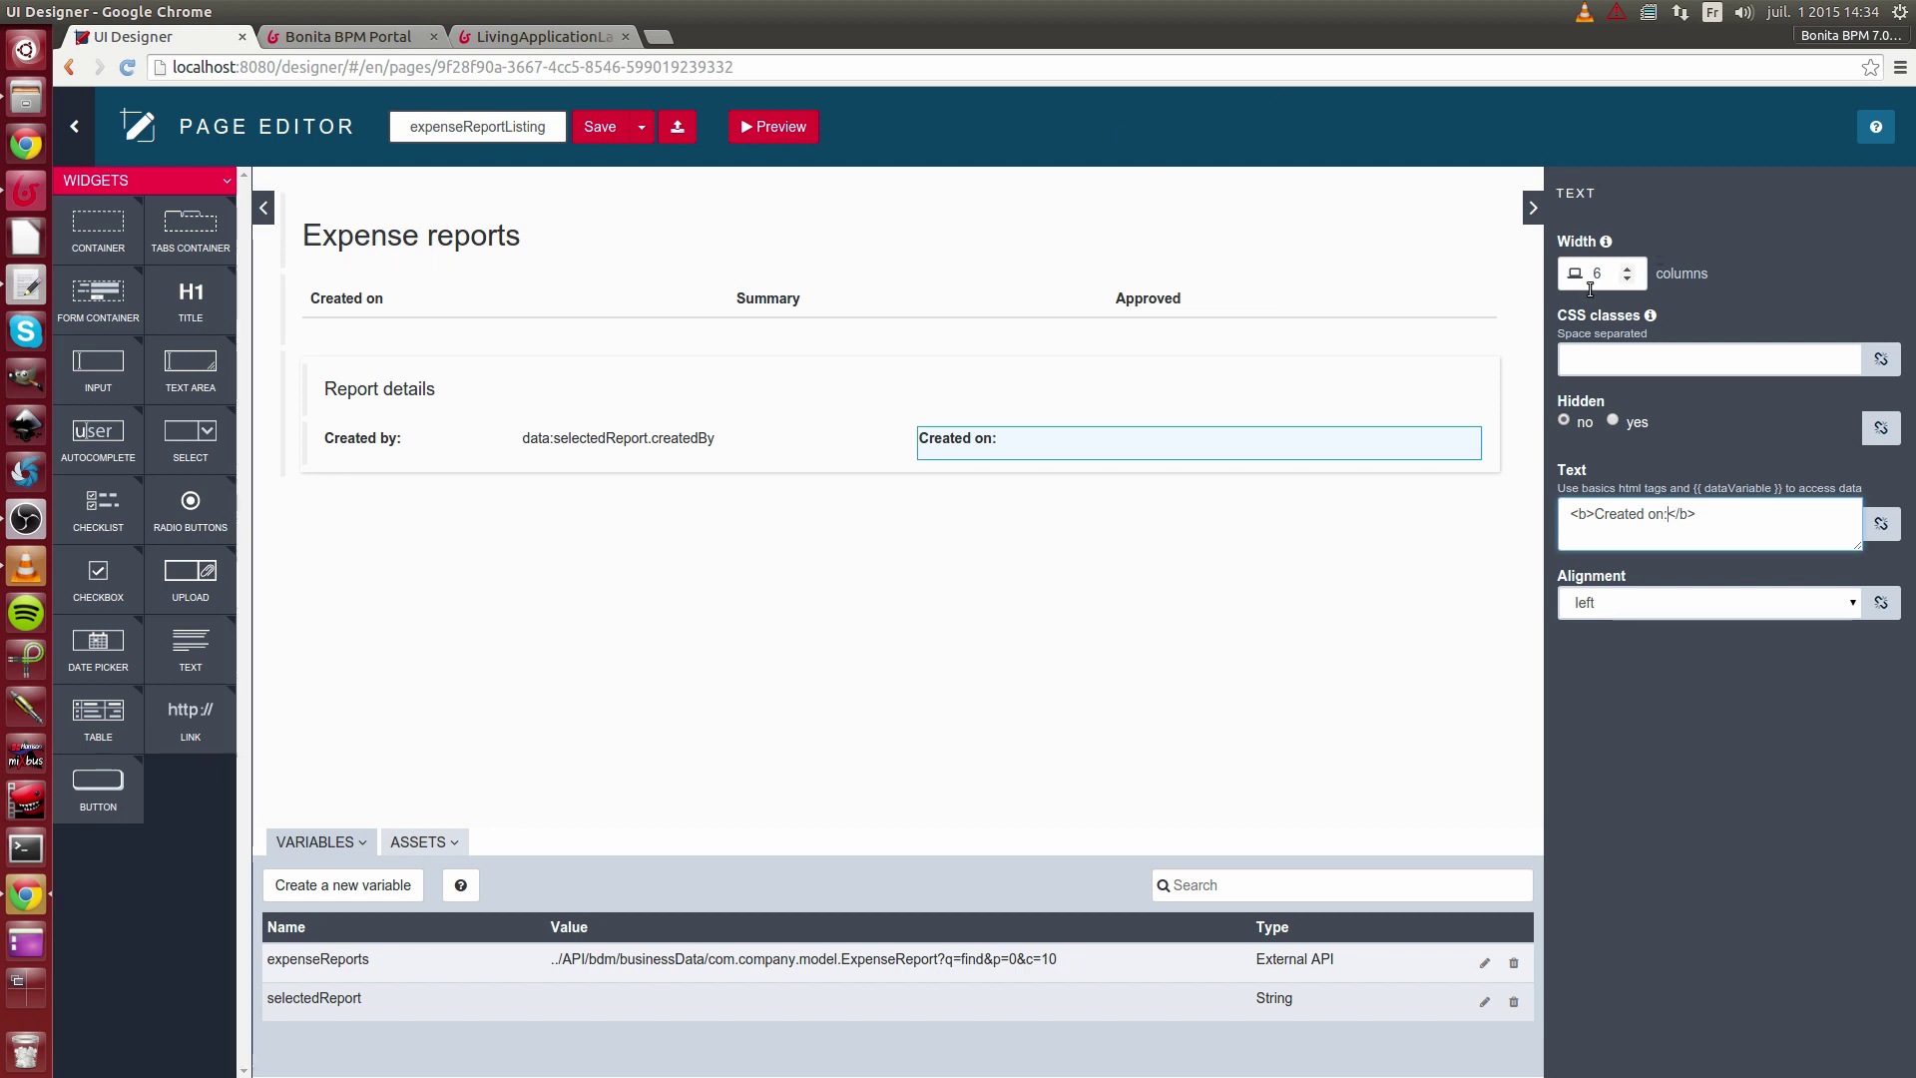
left_click(1626, 278)
left_click(1626, 279)
left_click(1626, 279)
left_click(1627, 278)
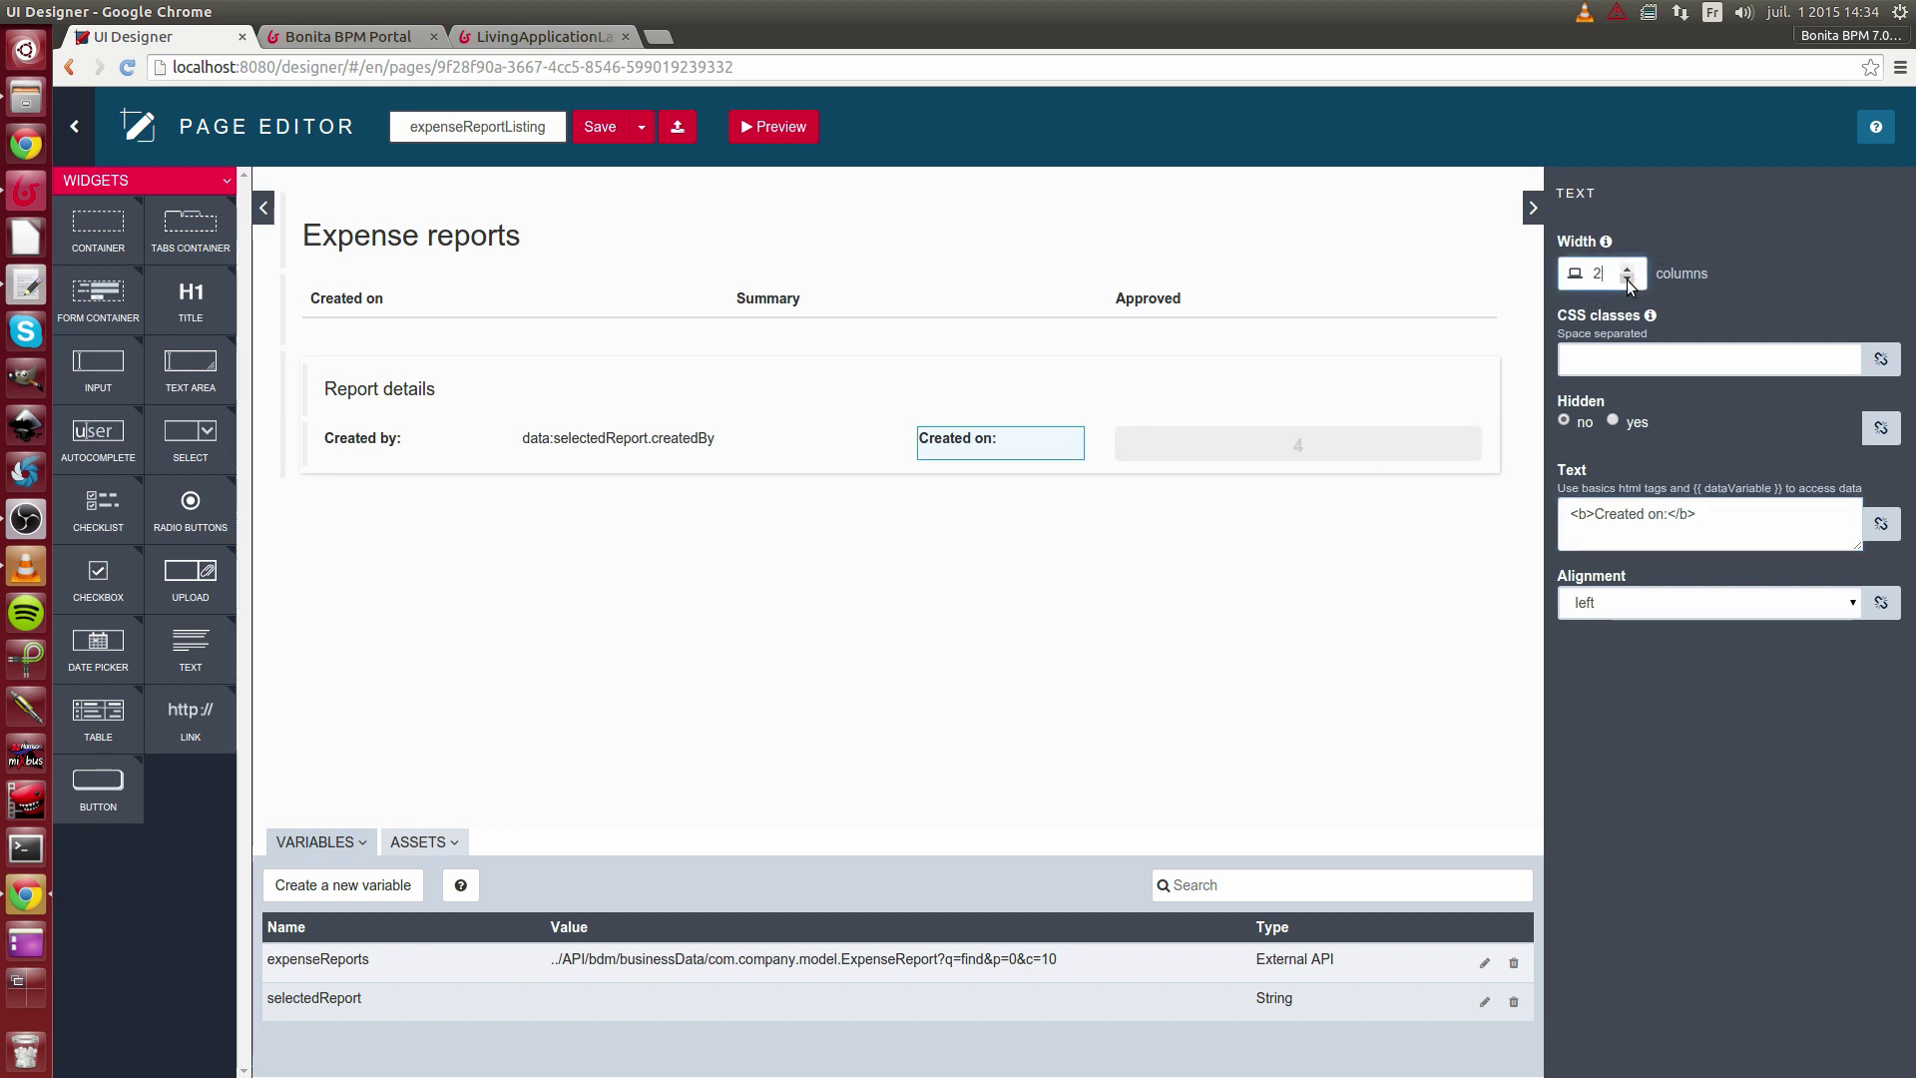
- Add a text beside it bound to selectedReport.creationDate | date
left_click_drag(161, 647, 1212, 439)
left_click(1881, 523)
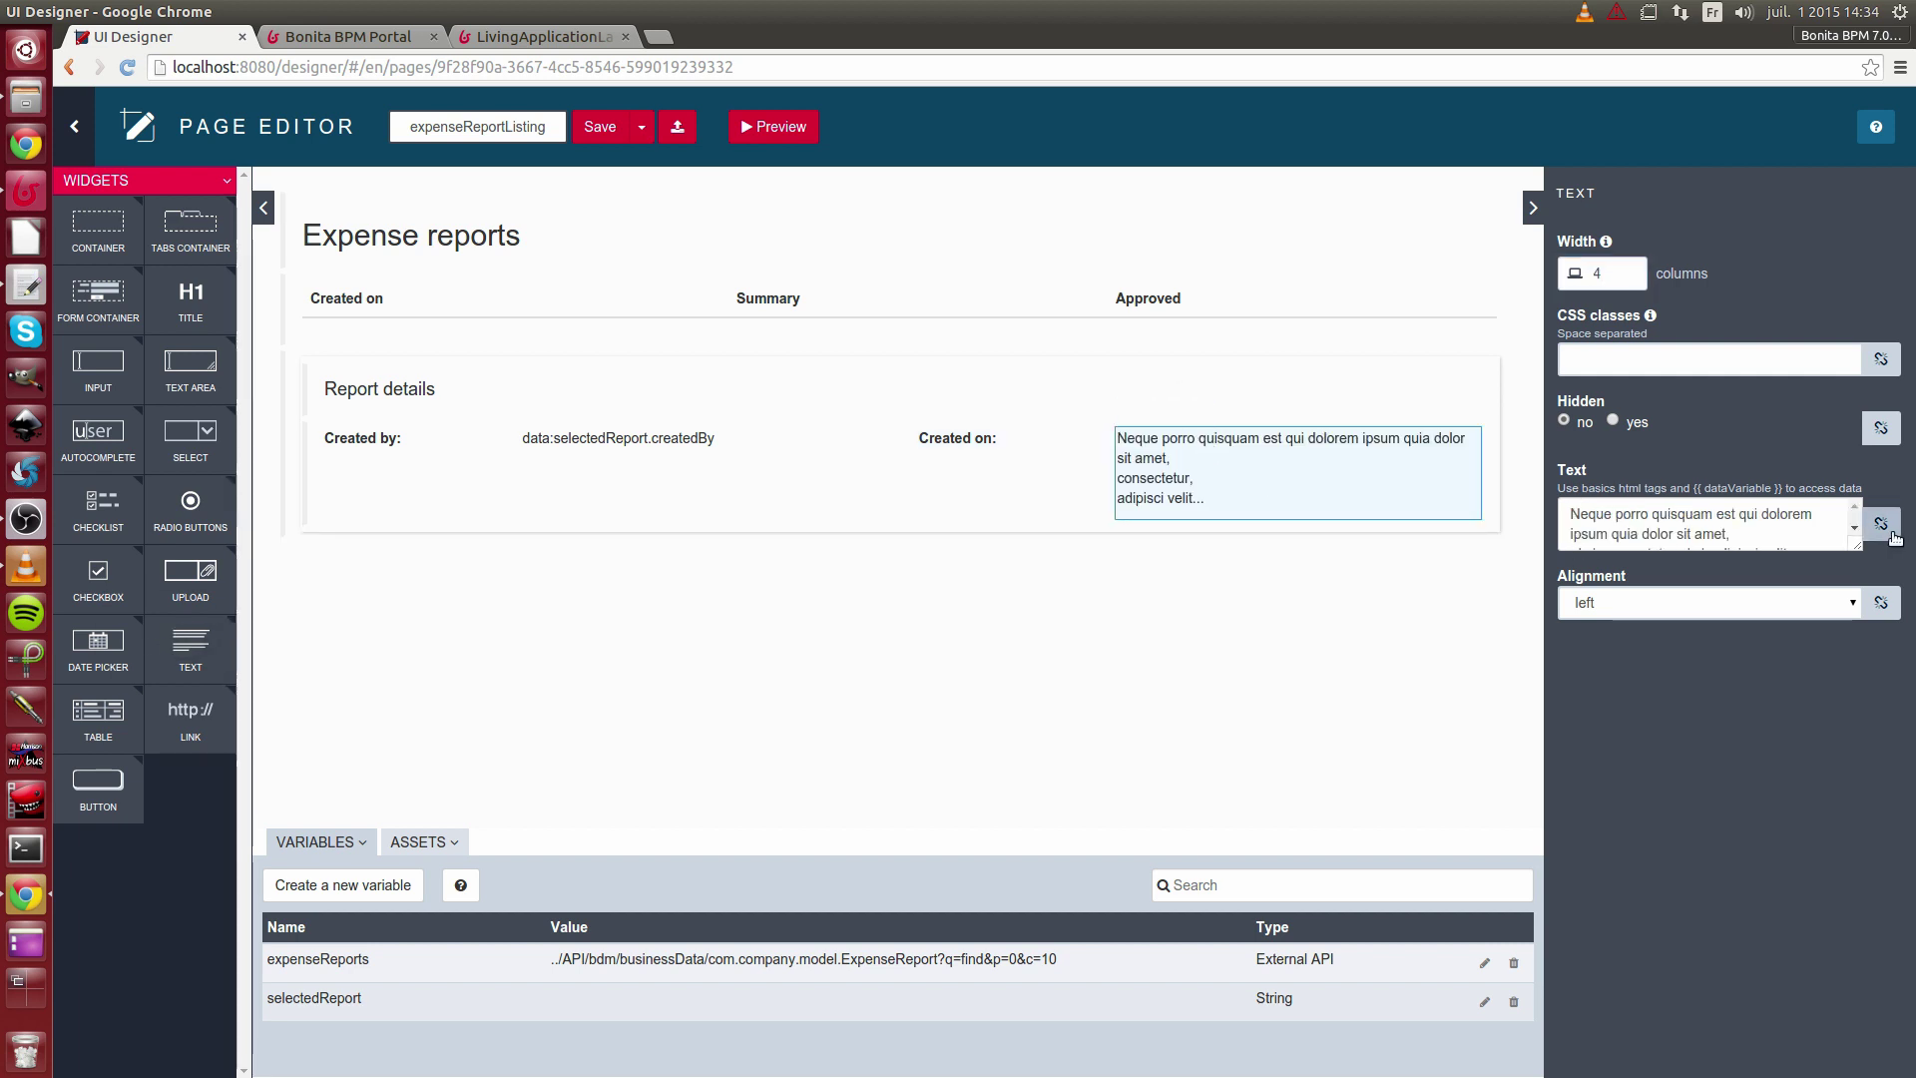
left_click(1652, 515)
type("se")
key("Return")
type(".crea")
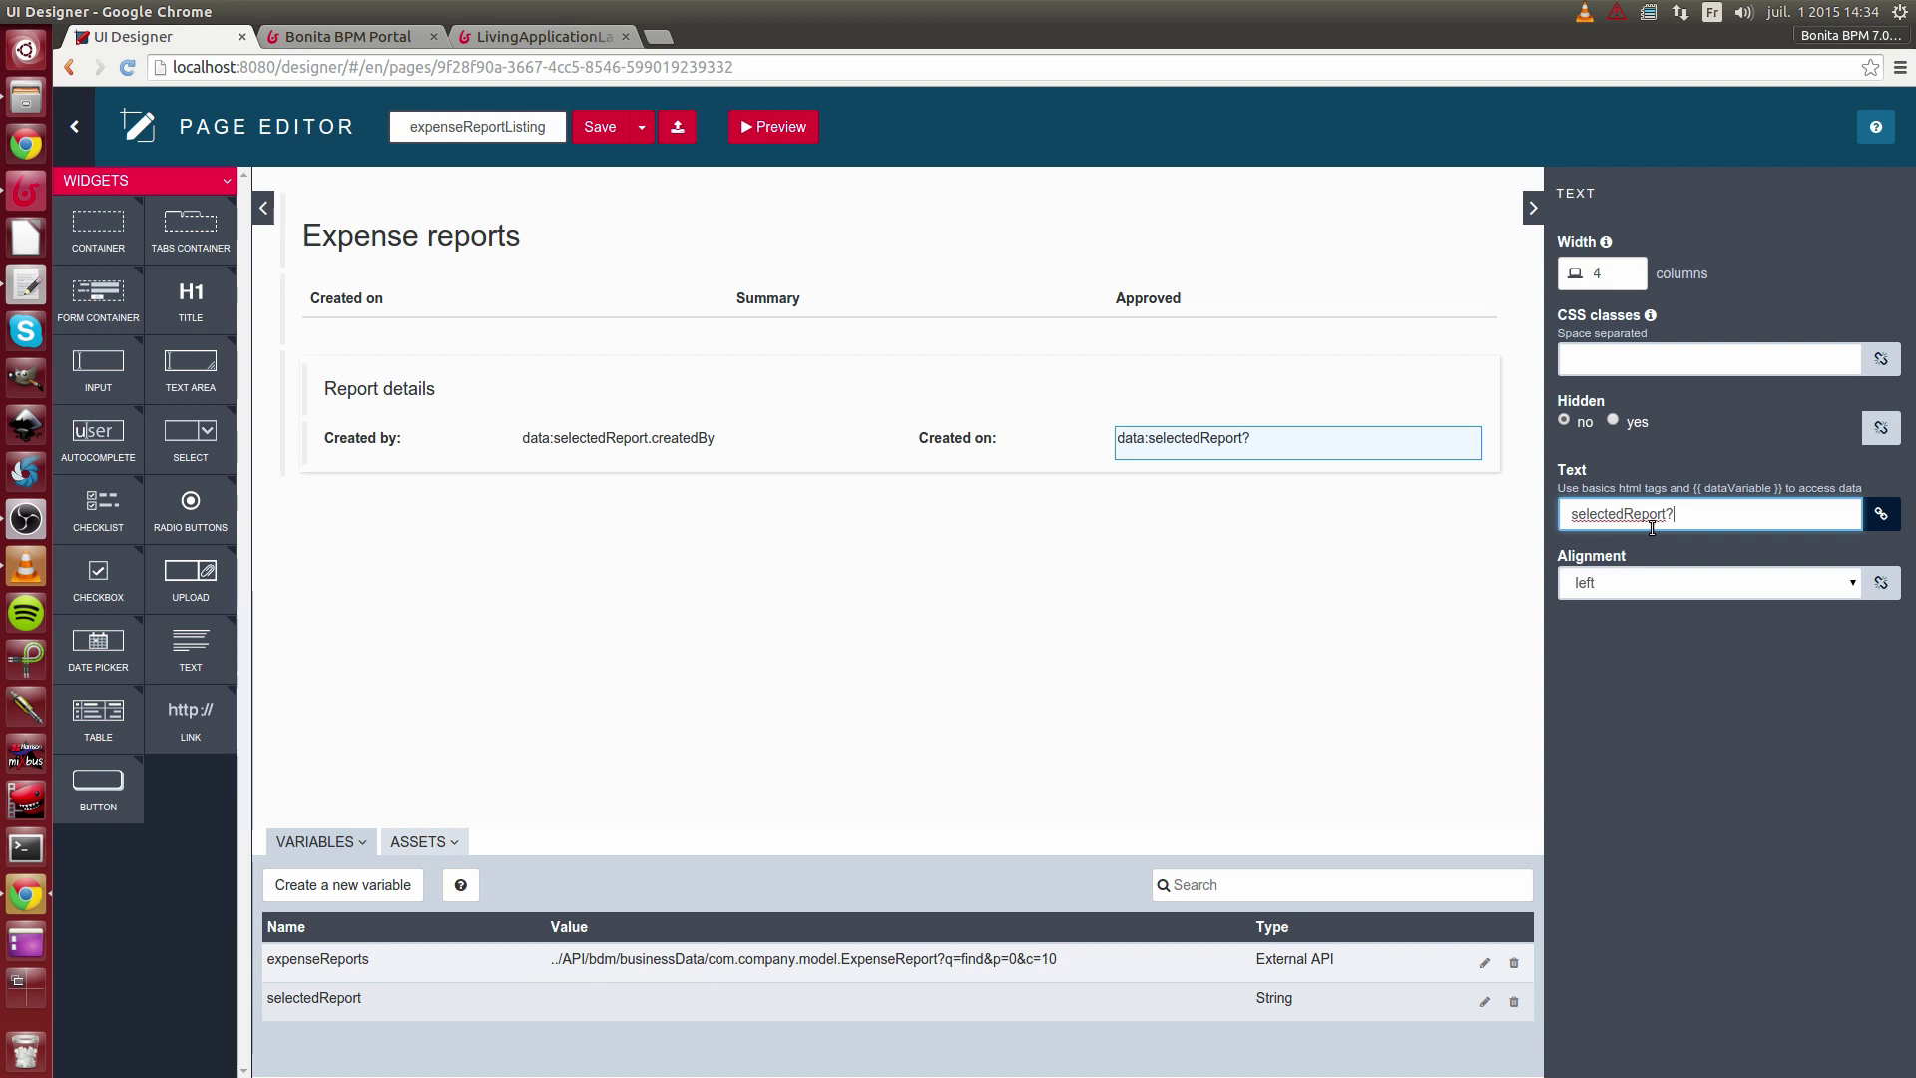
type("tionDate | date")
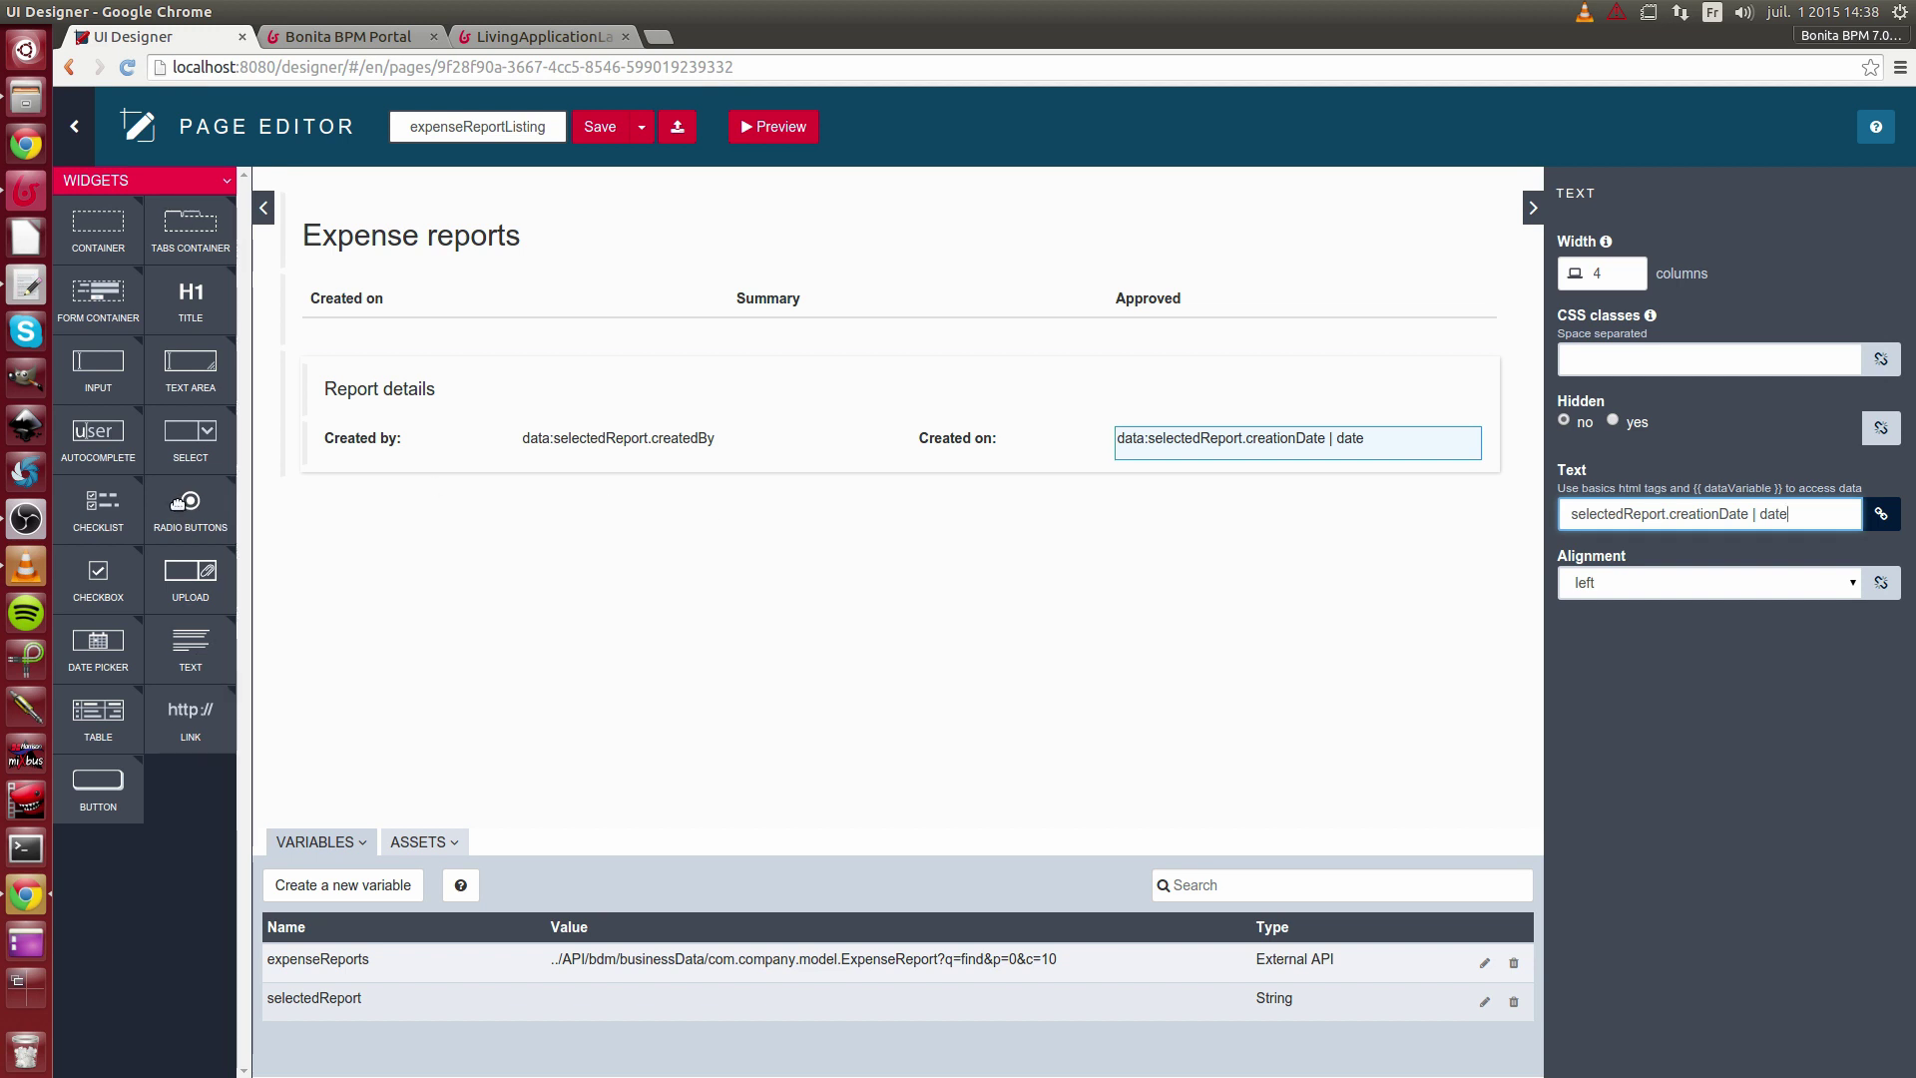
- Add a bold 'Summary:' label 2 columns wide below the Created row
left_click_drag(190, 643, 422, 501)
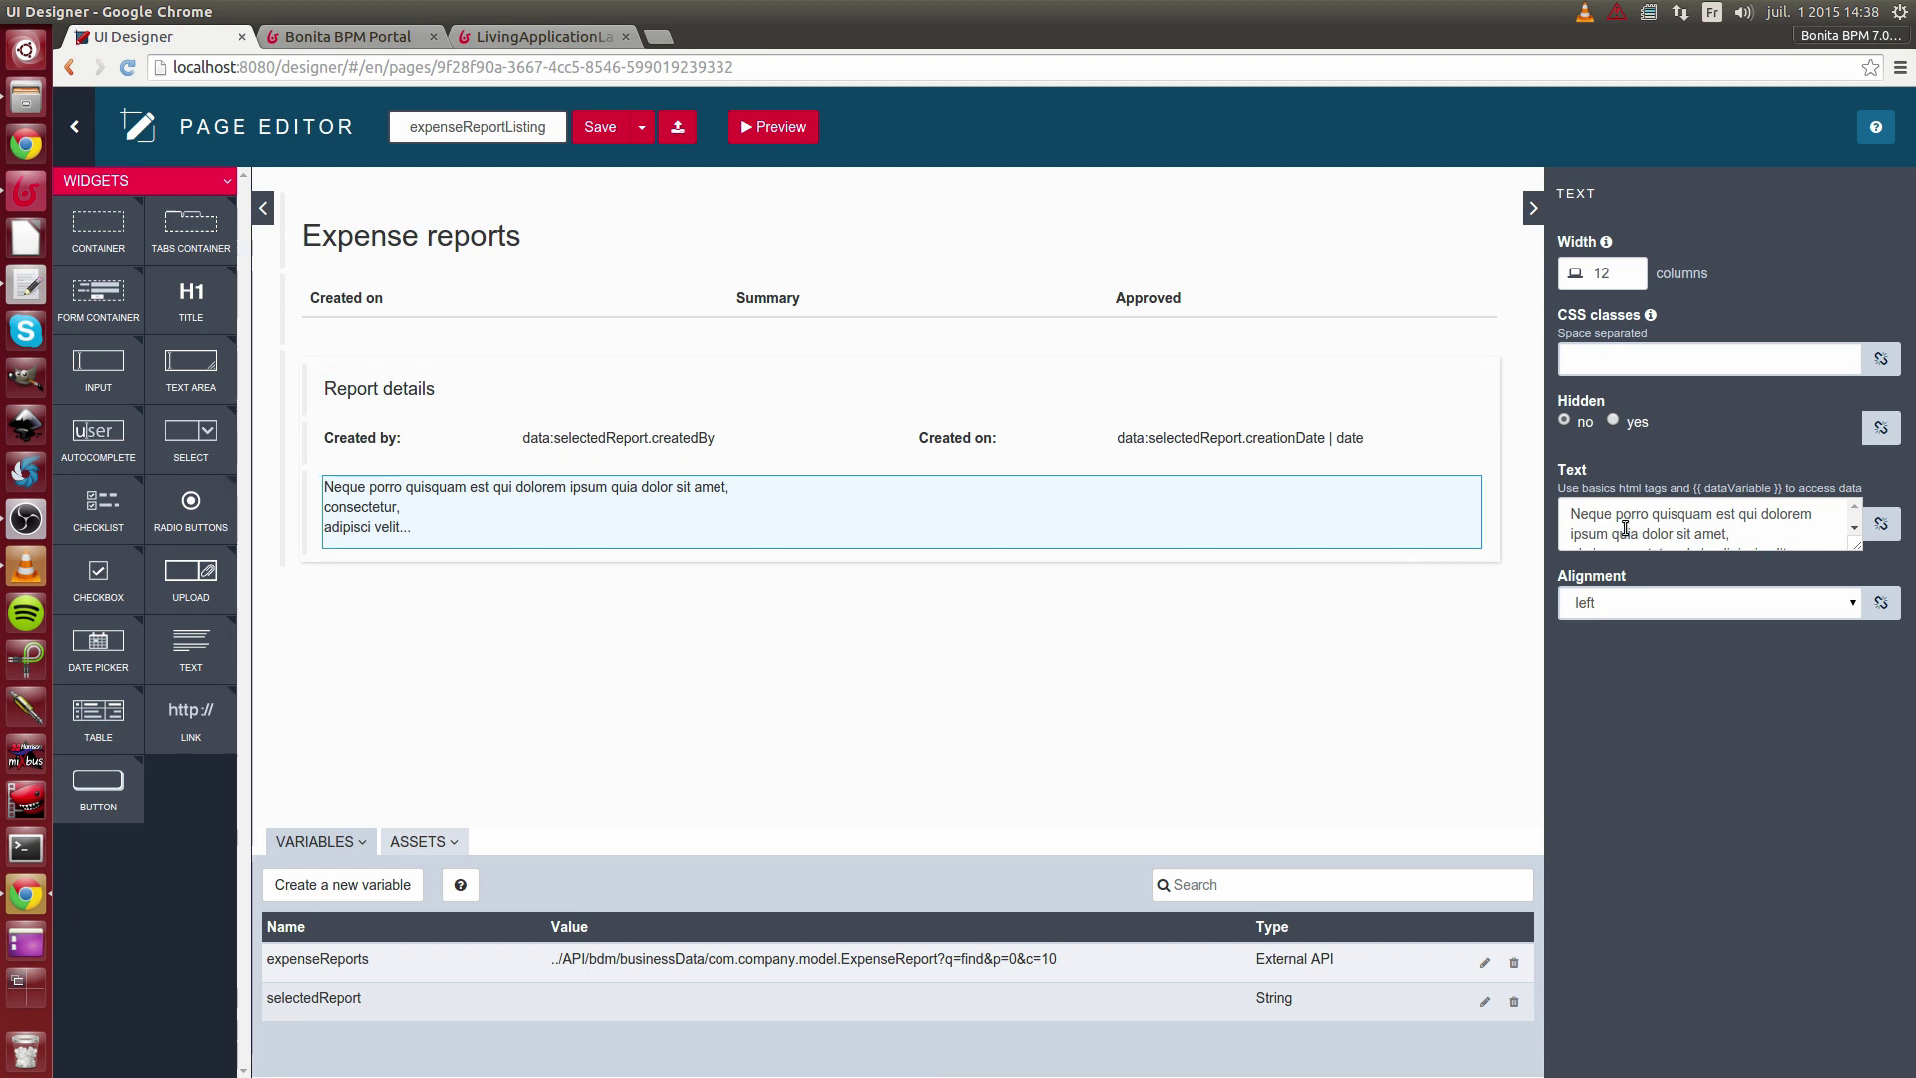
left_click(1581, 519)
key("ctrl+a")
type("<")
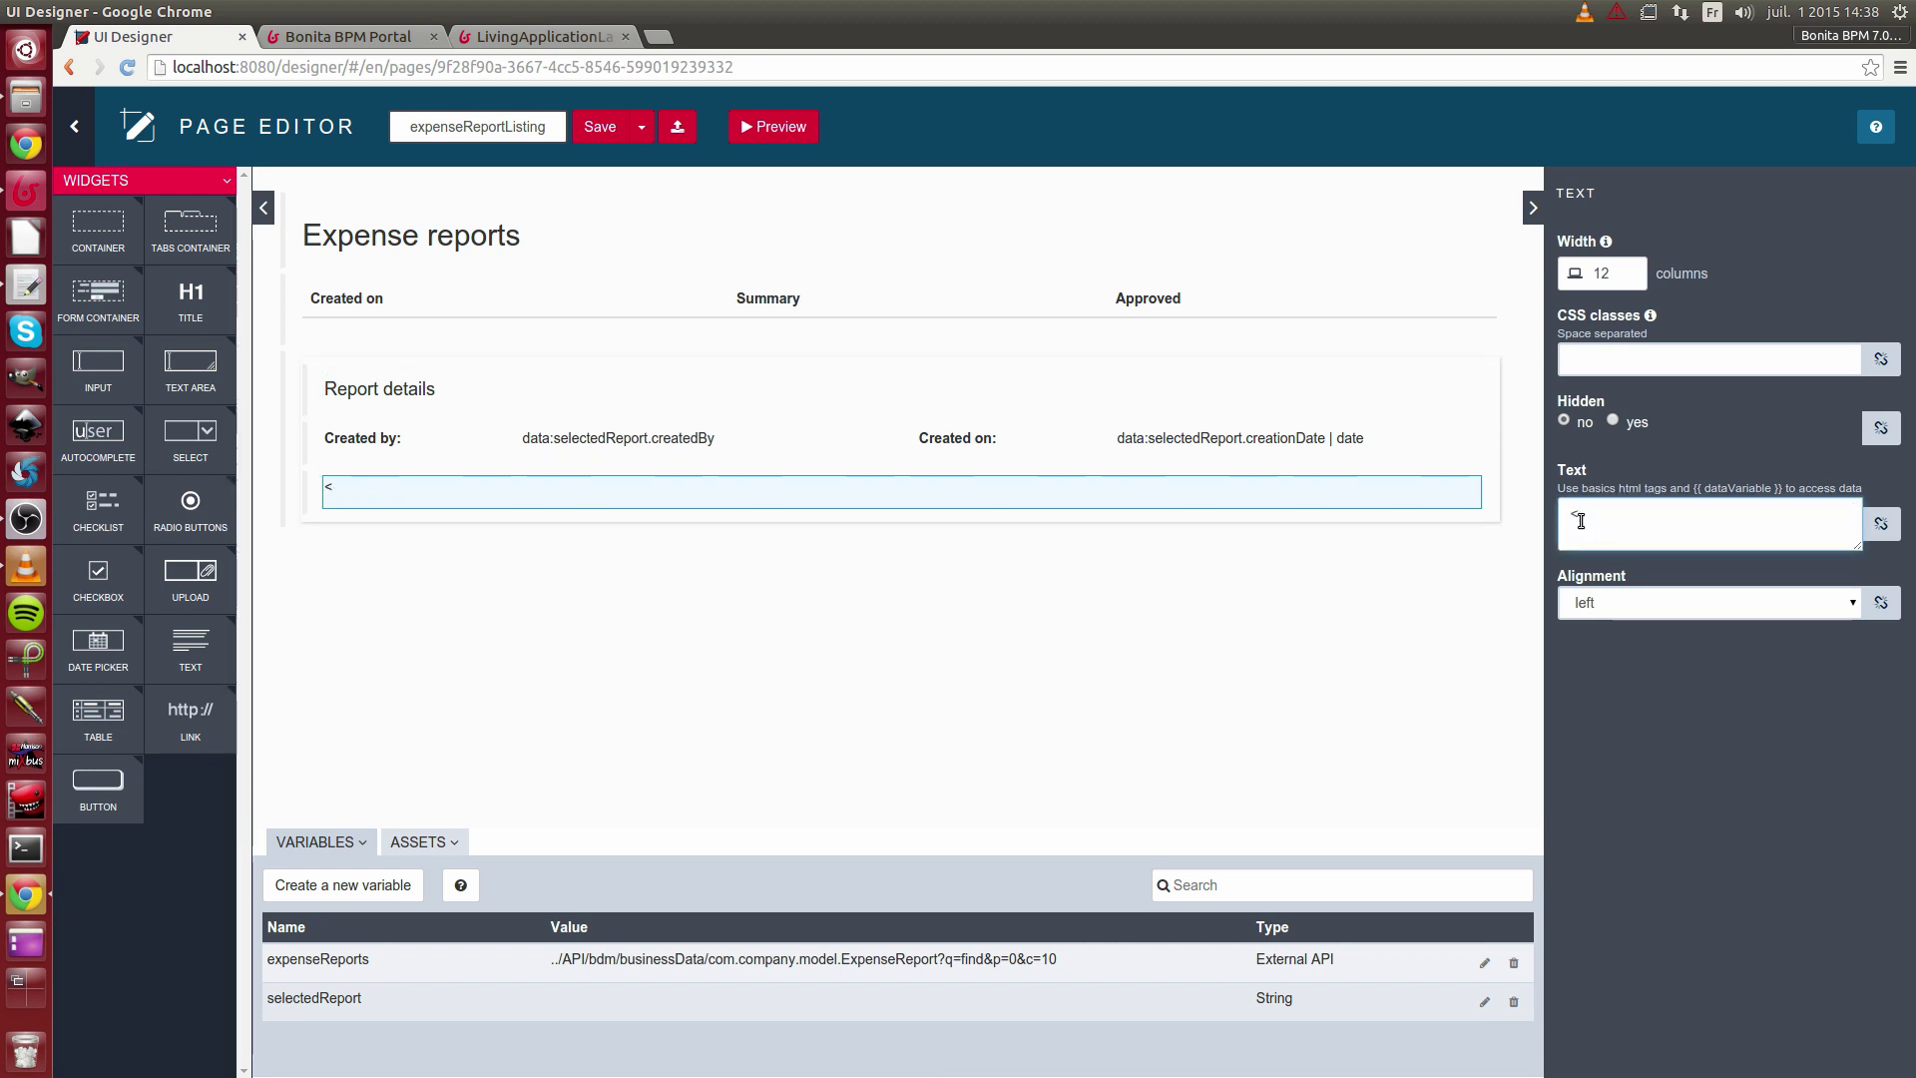
type("b>Summary:</b>")
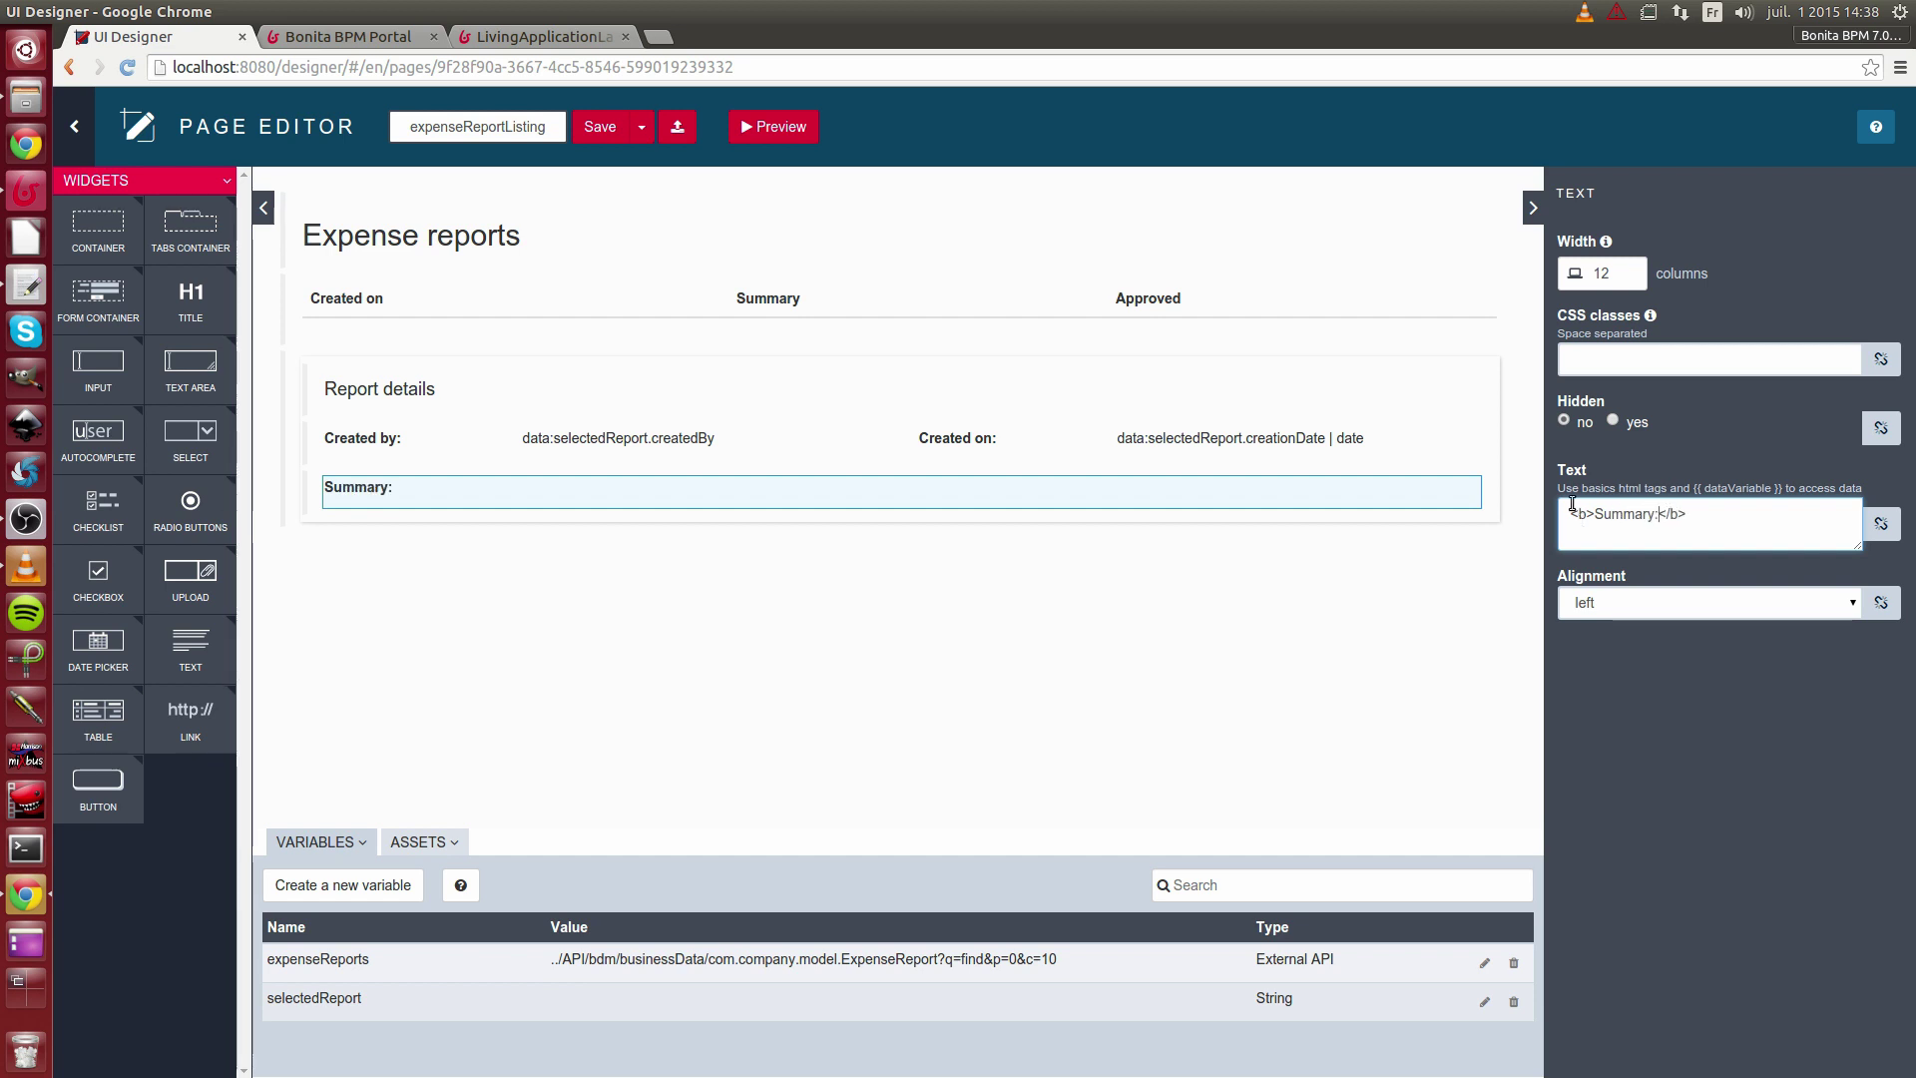
left_click(1600, 273)
key("BackSpace")
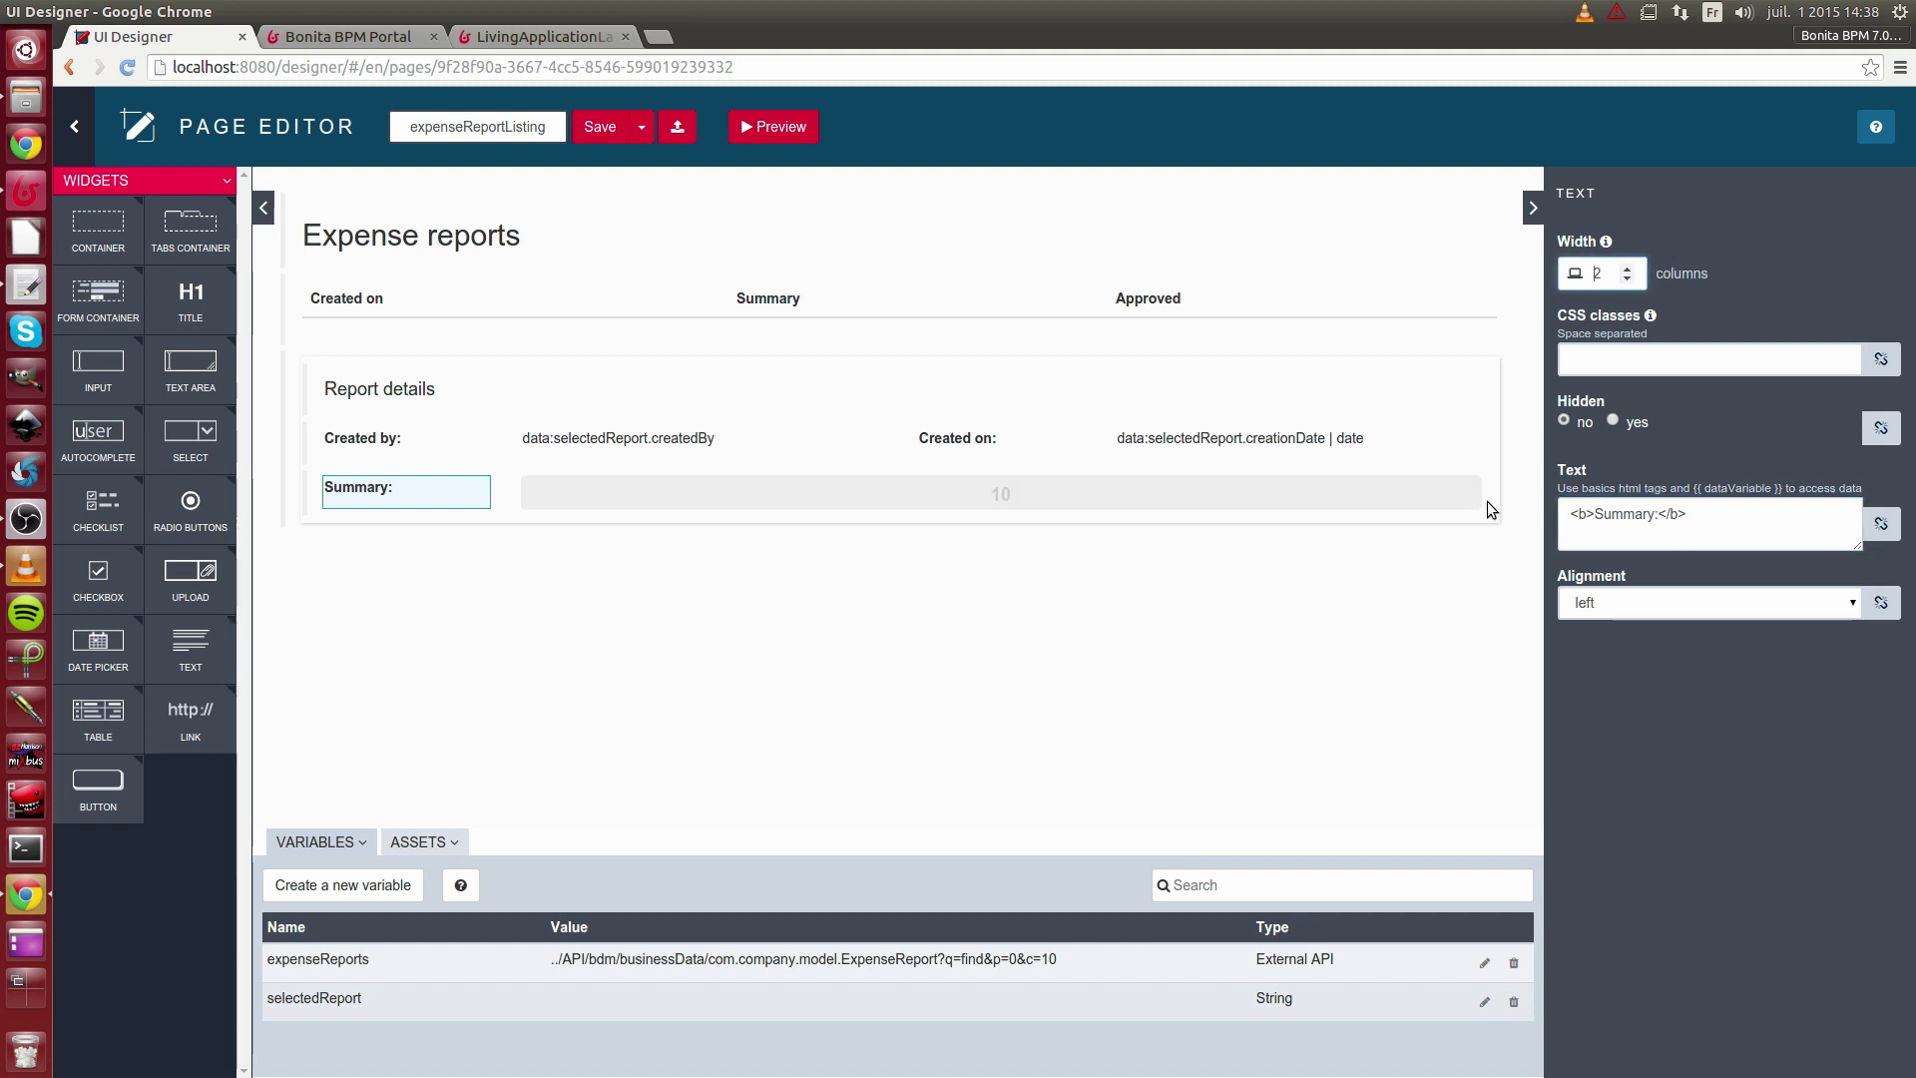
left_click(859, 495)
- Add a text beside the Summary label bound to selectedReport.summary
left_click_drag(191, 646, 545, 494)
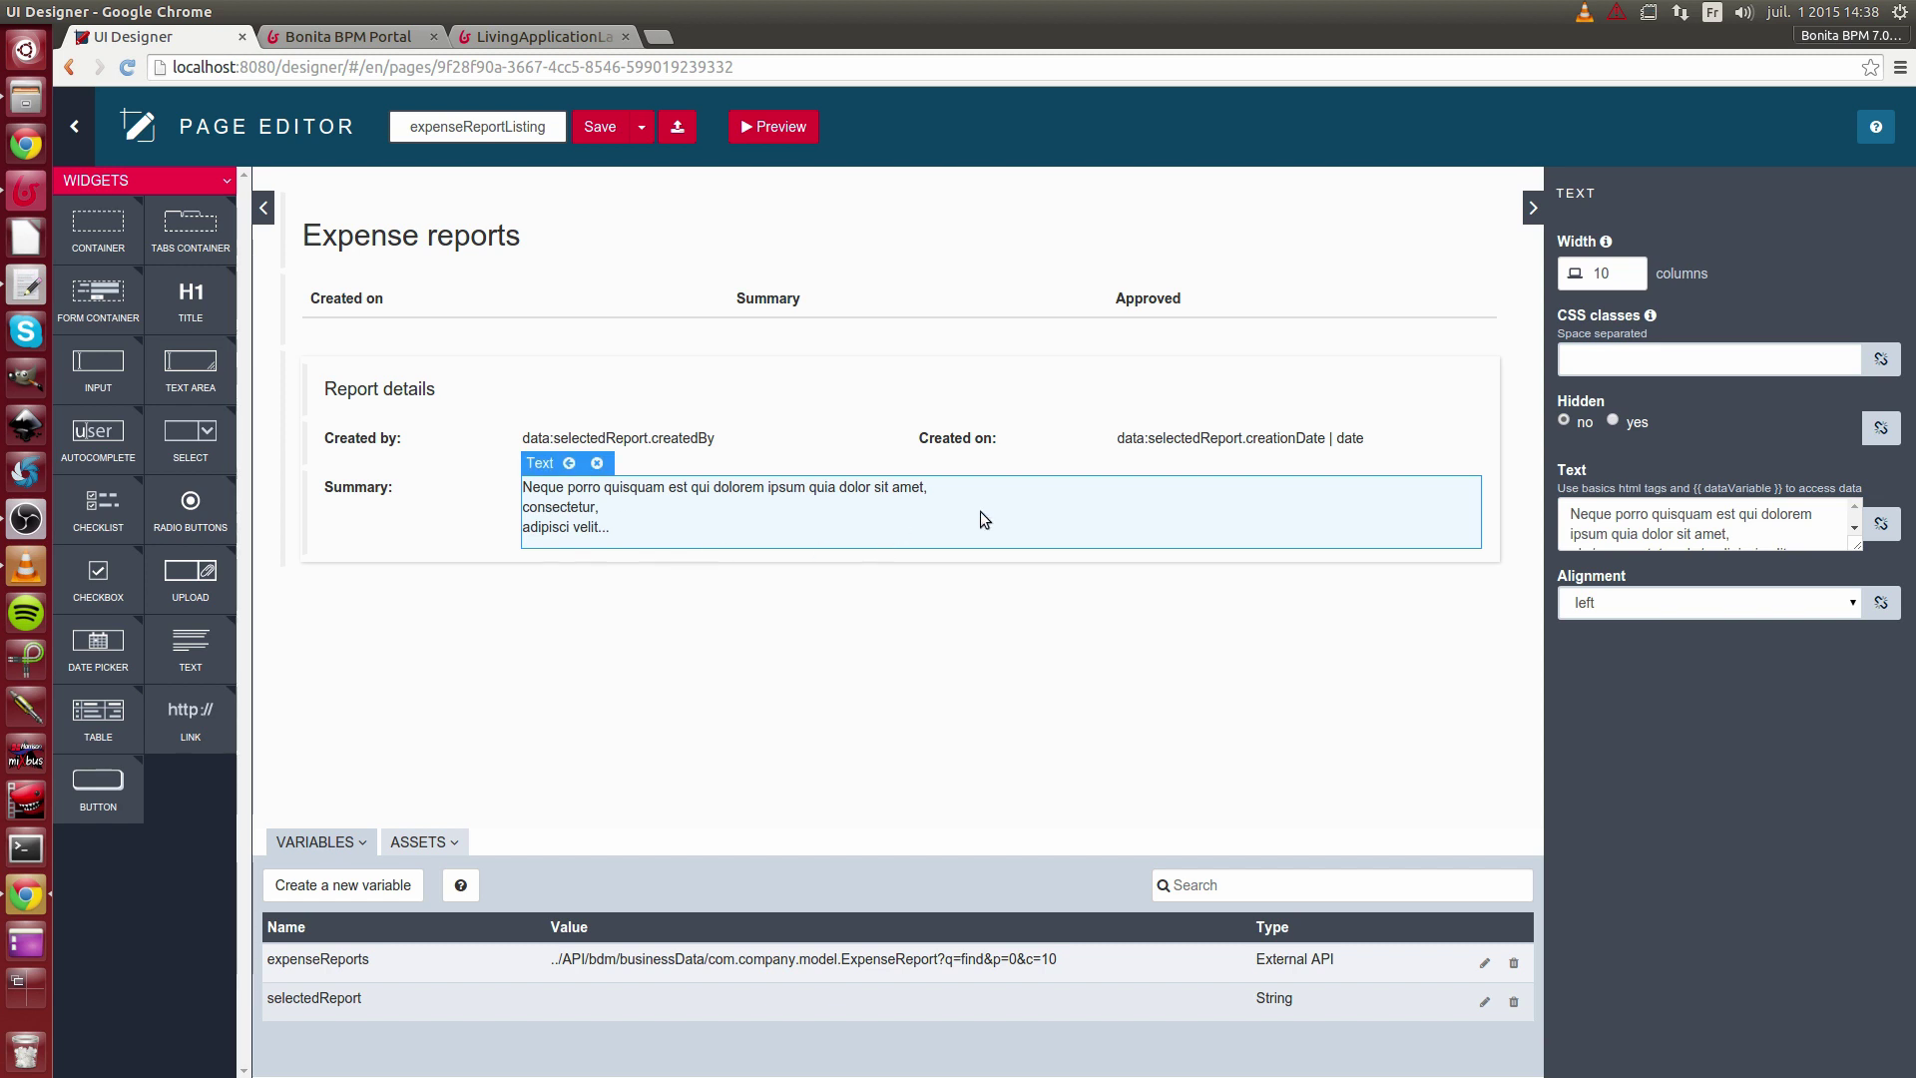
left_click(1881, 523)
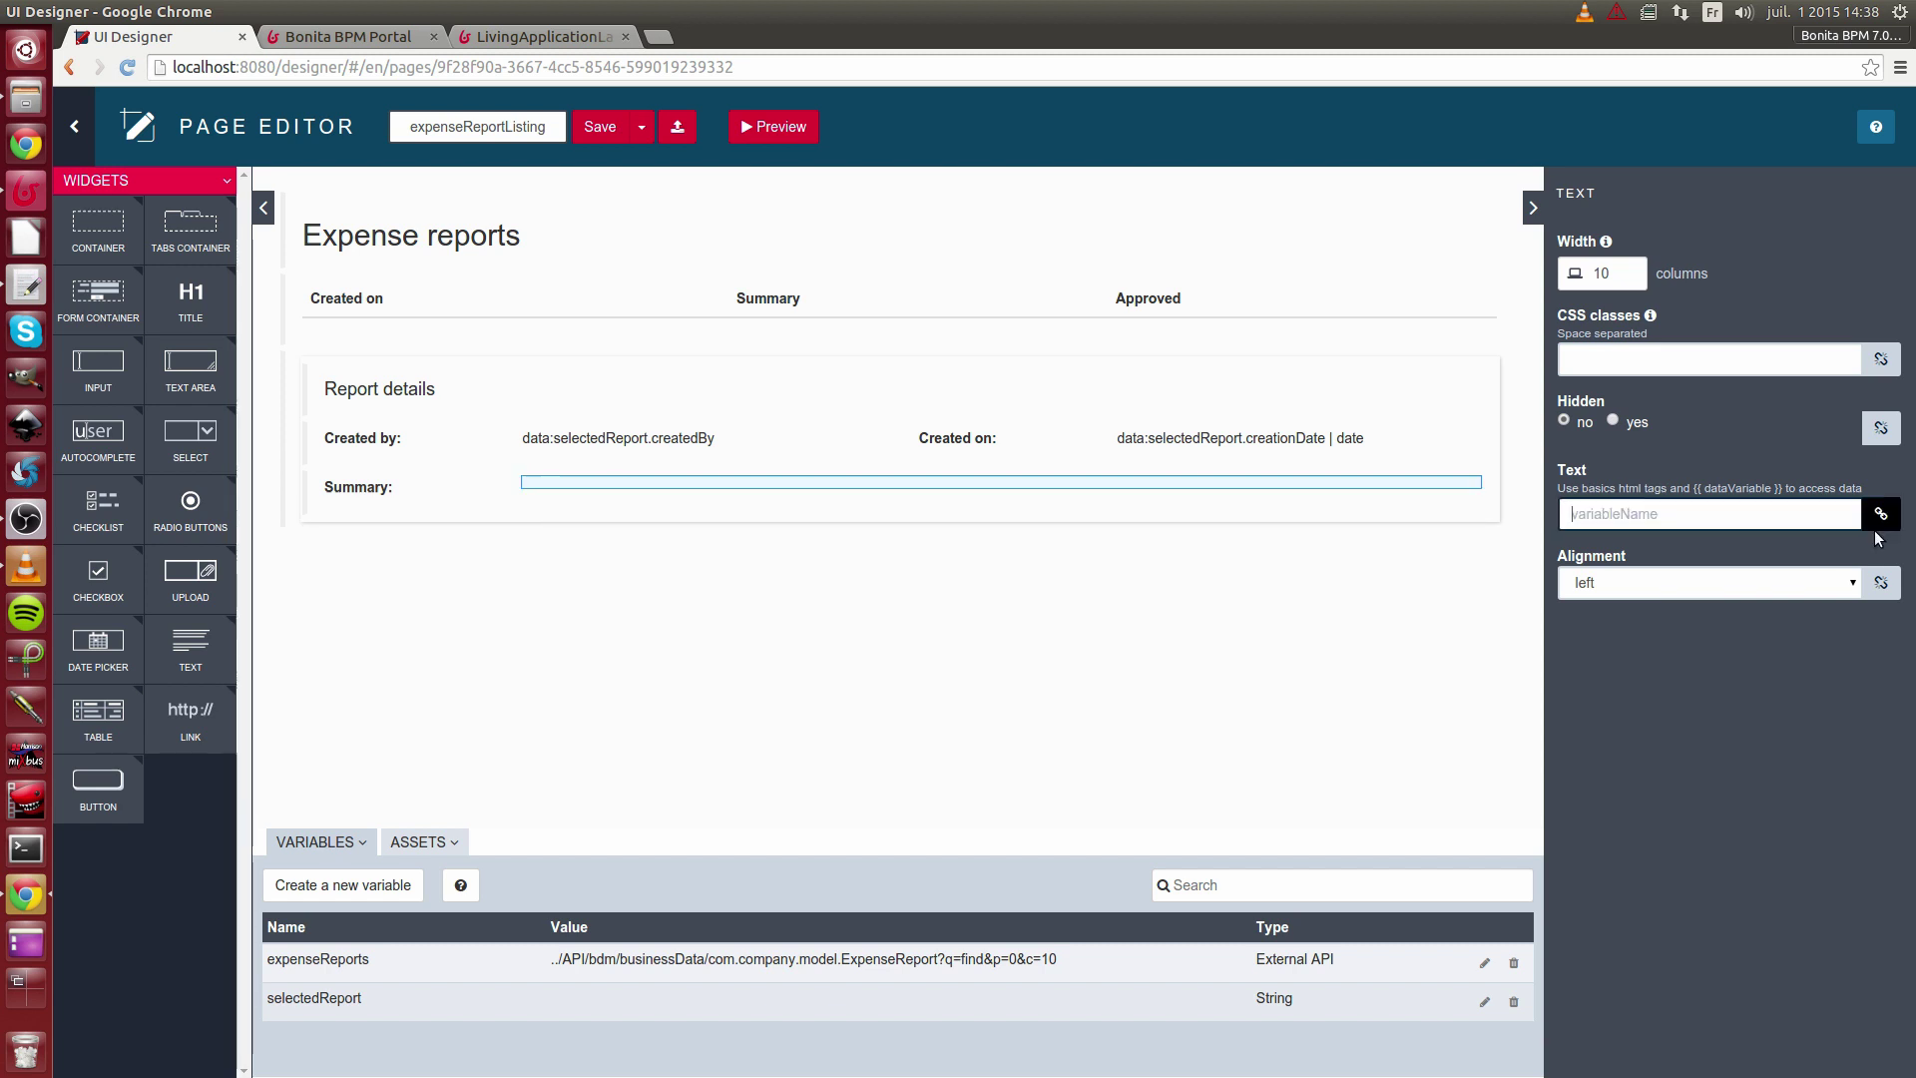
type("se")
left_click(1627, 573)
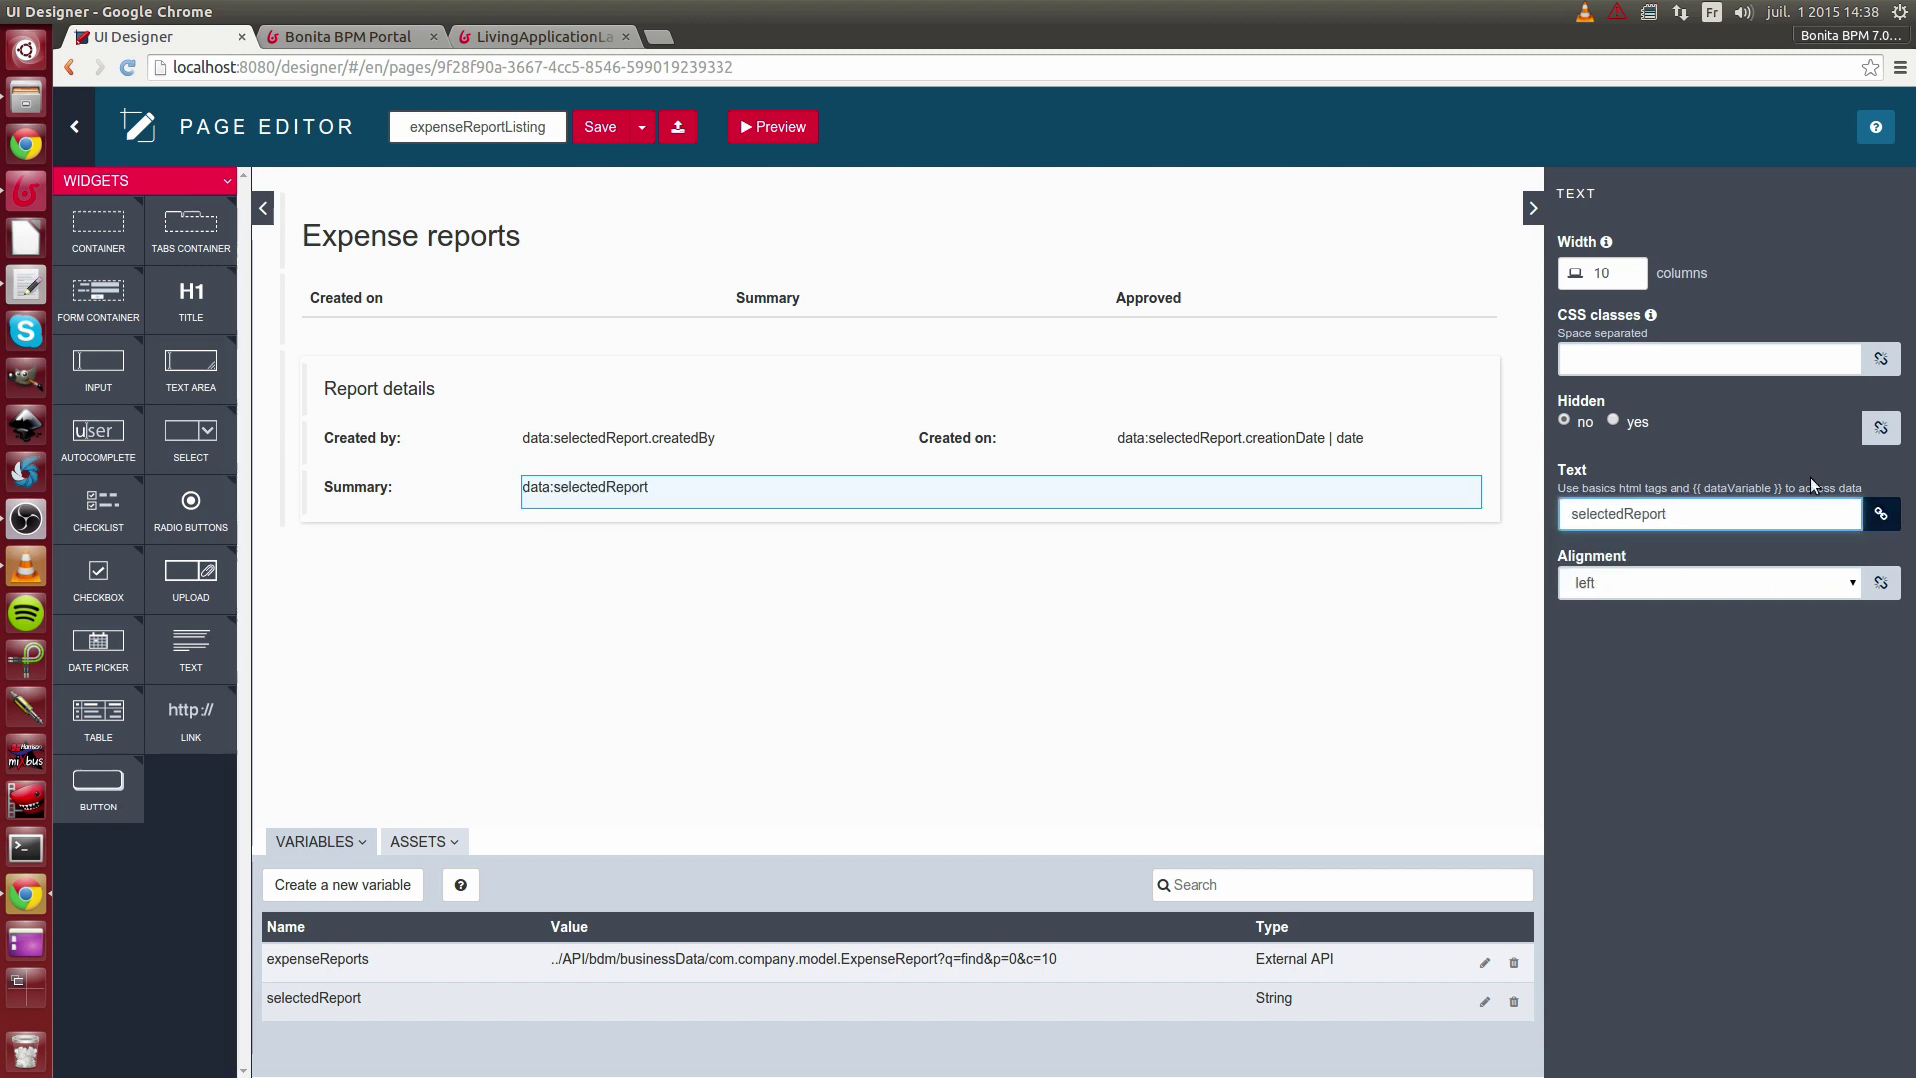
type(".summary")
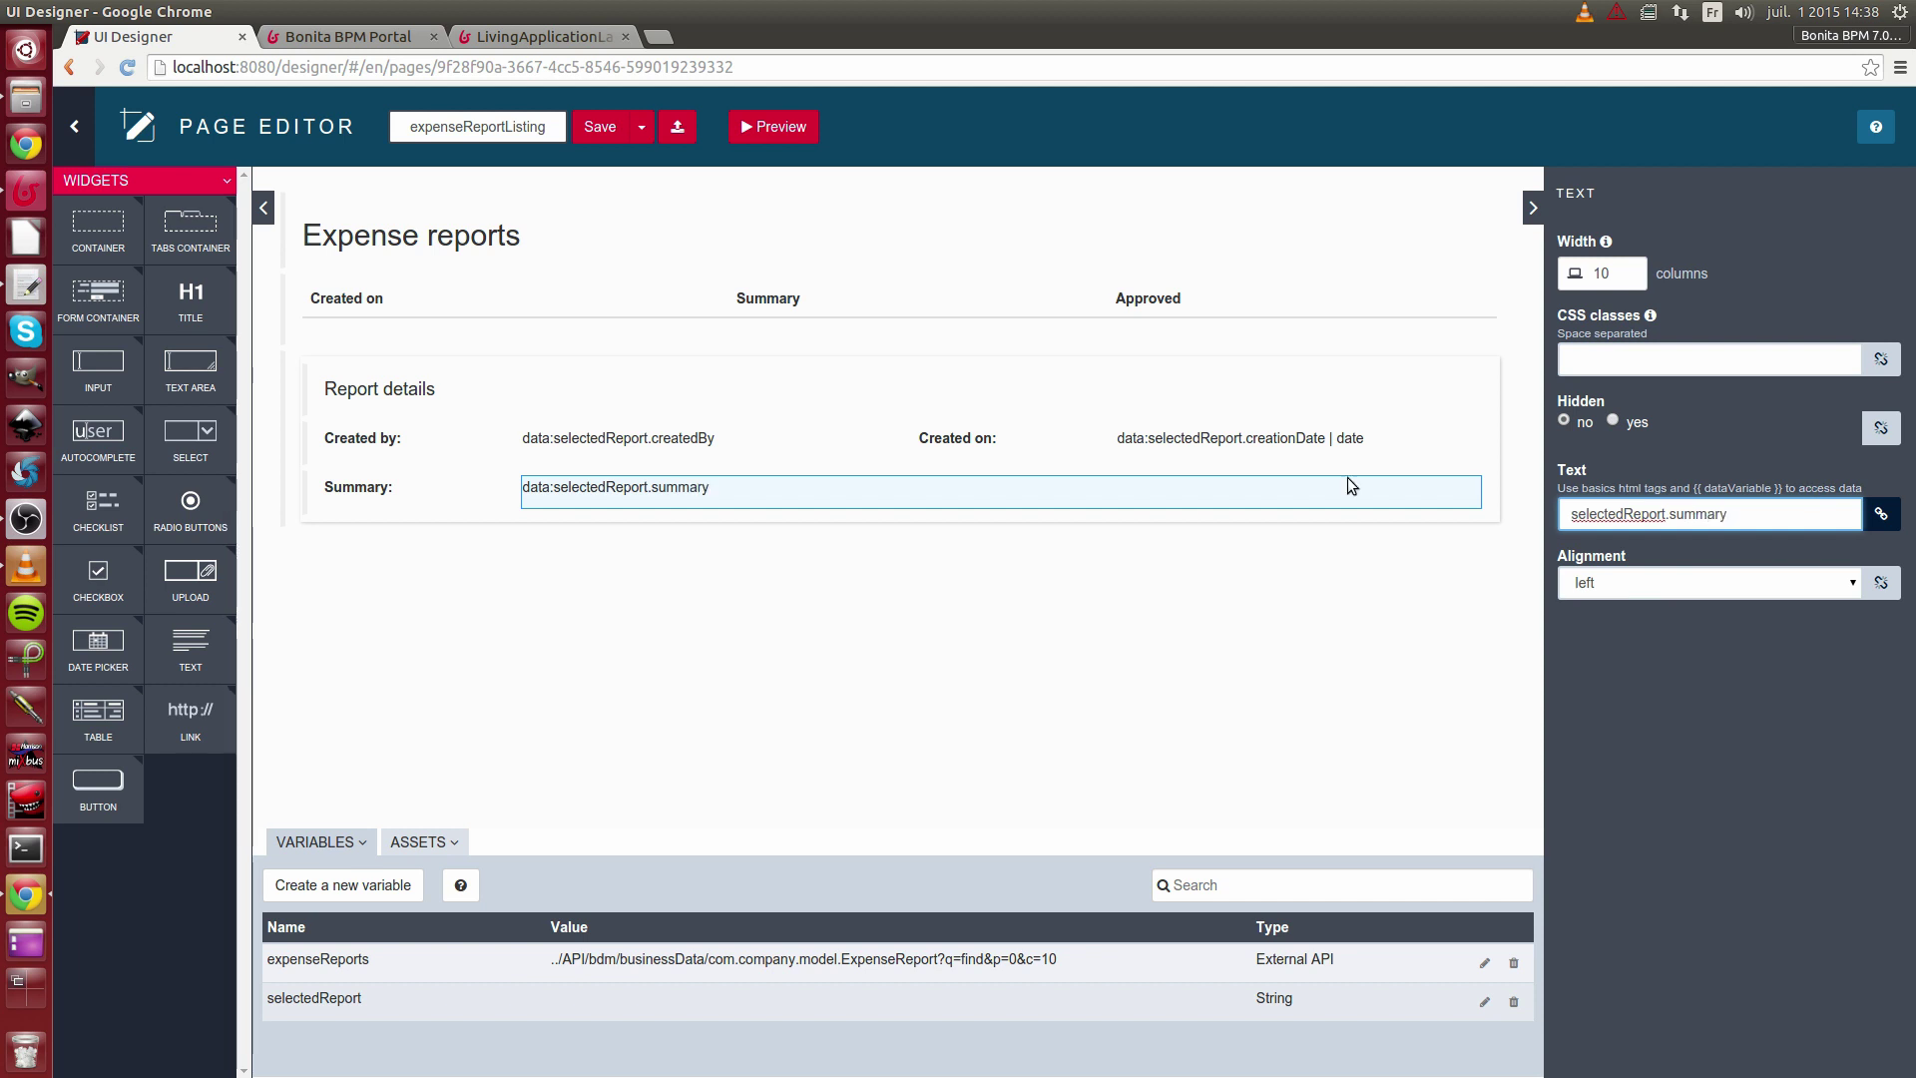
left_click(992, 541)
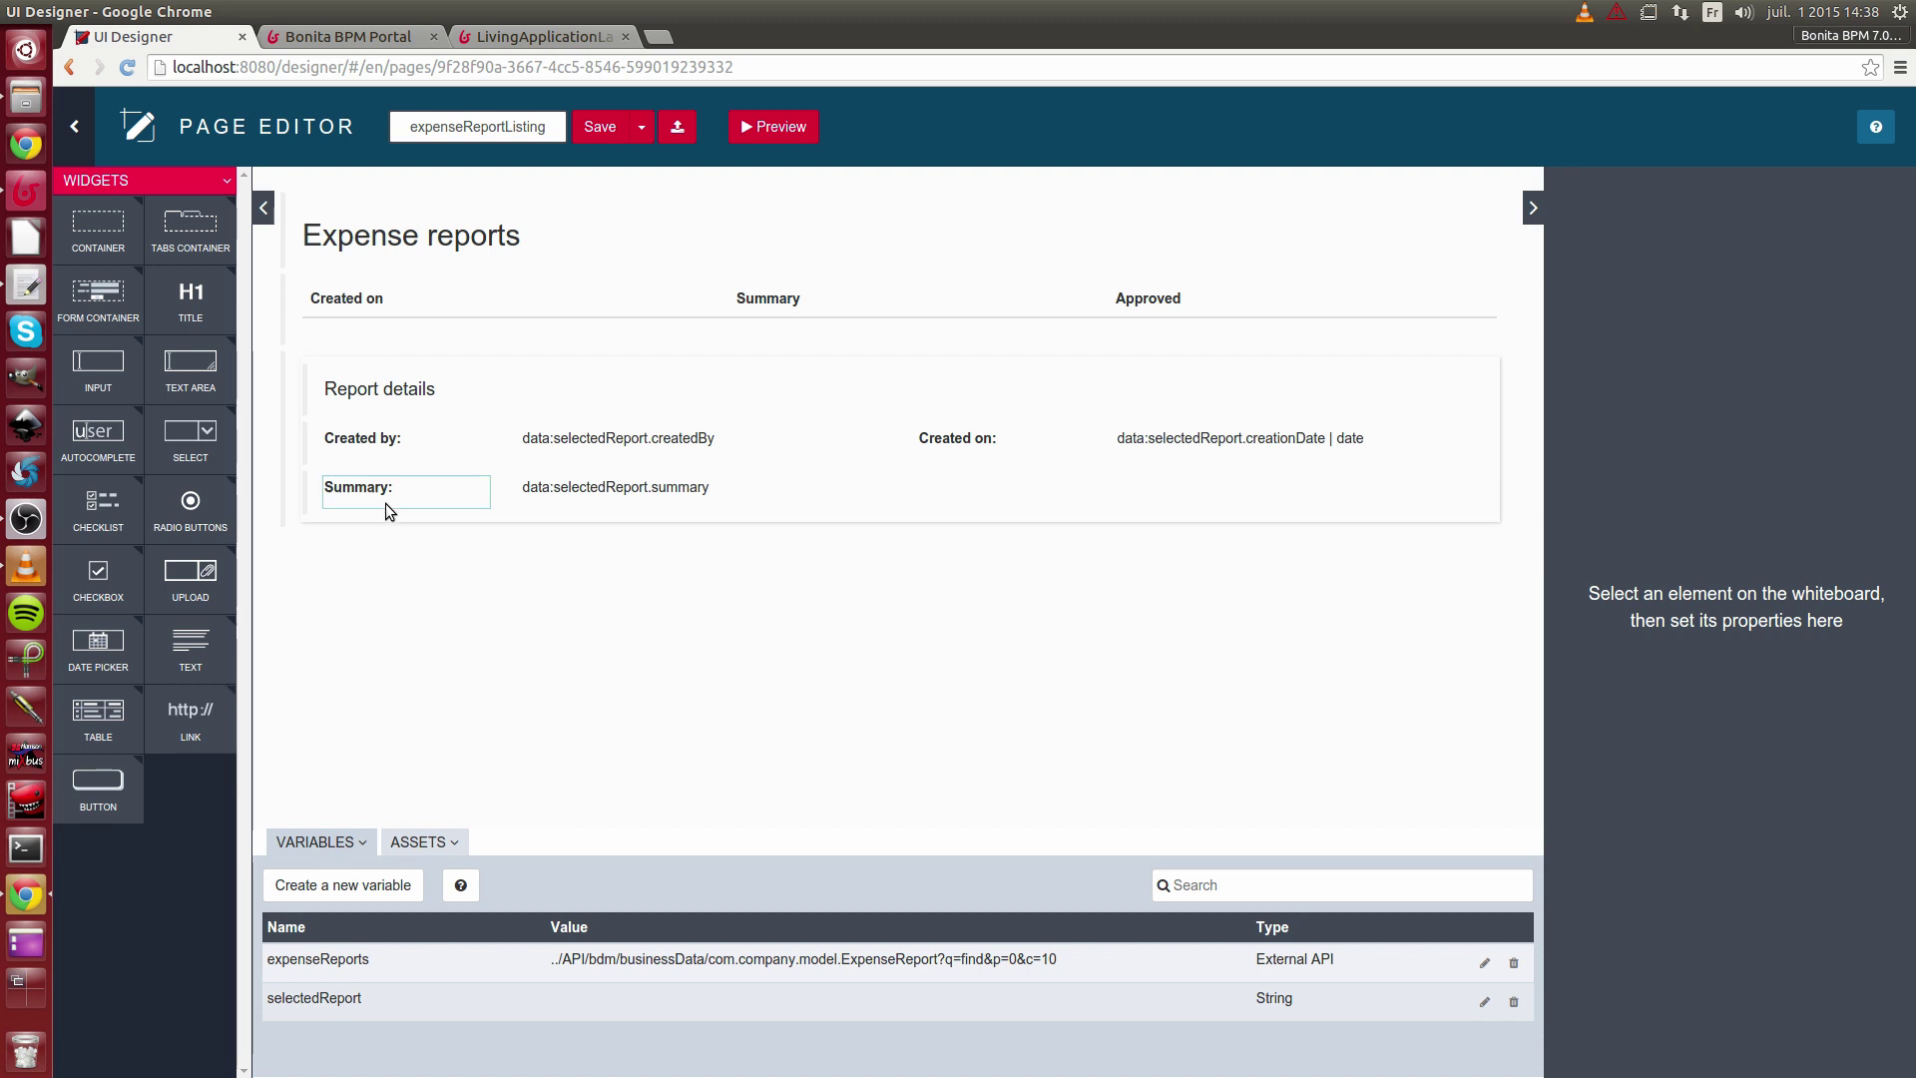
- Add a 2-column Text label '<b>Approved</b>' below the Summary row
left_click_drag(199, 629, 415, 515)
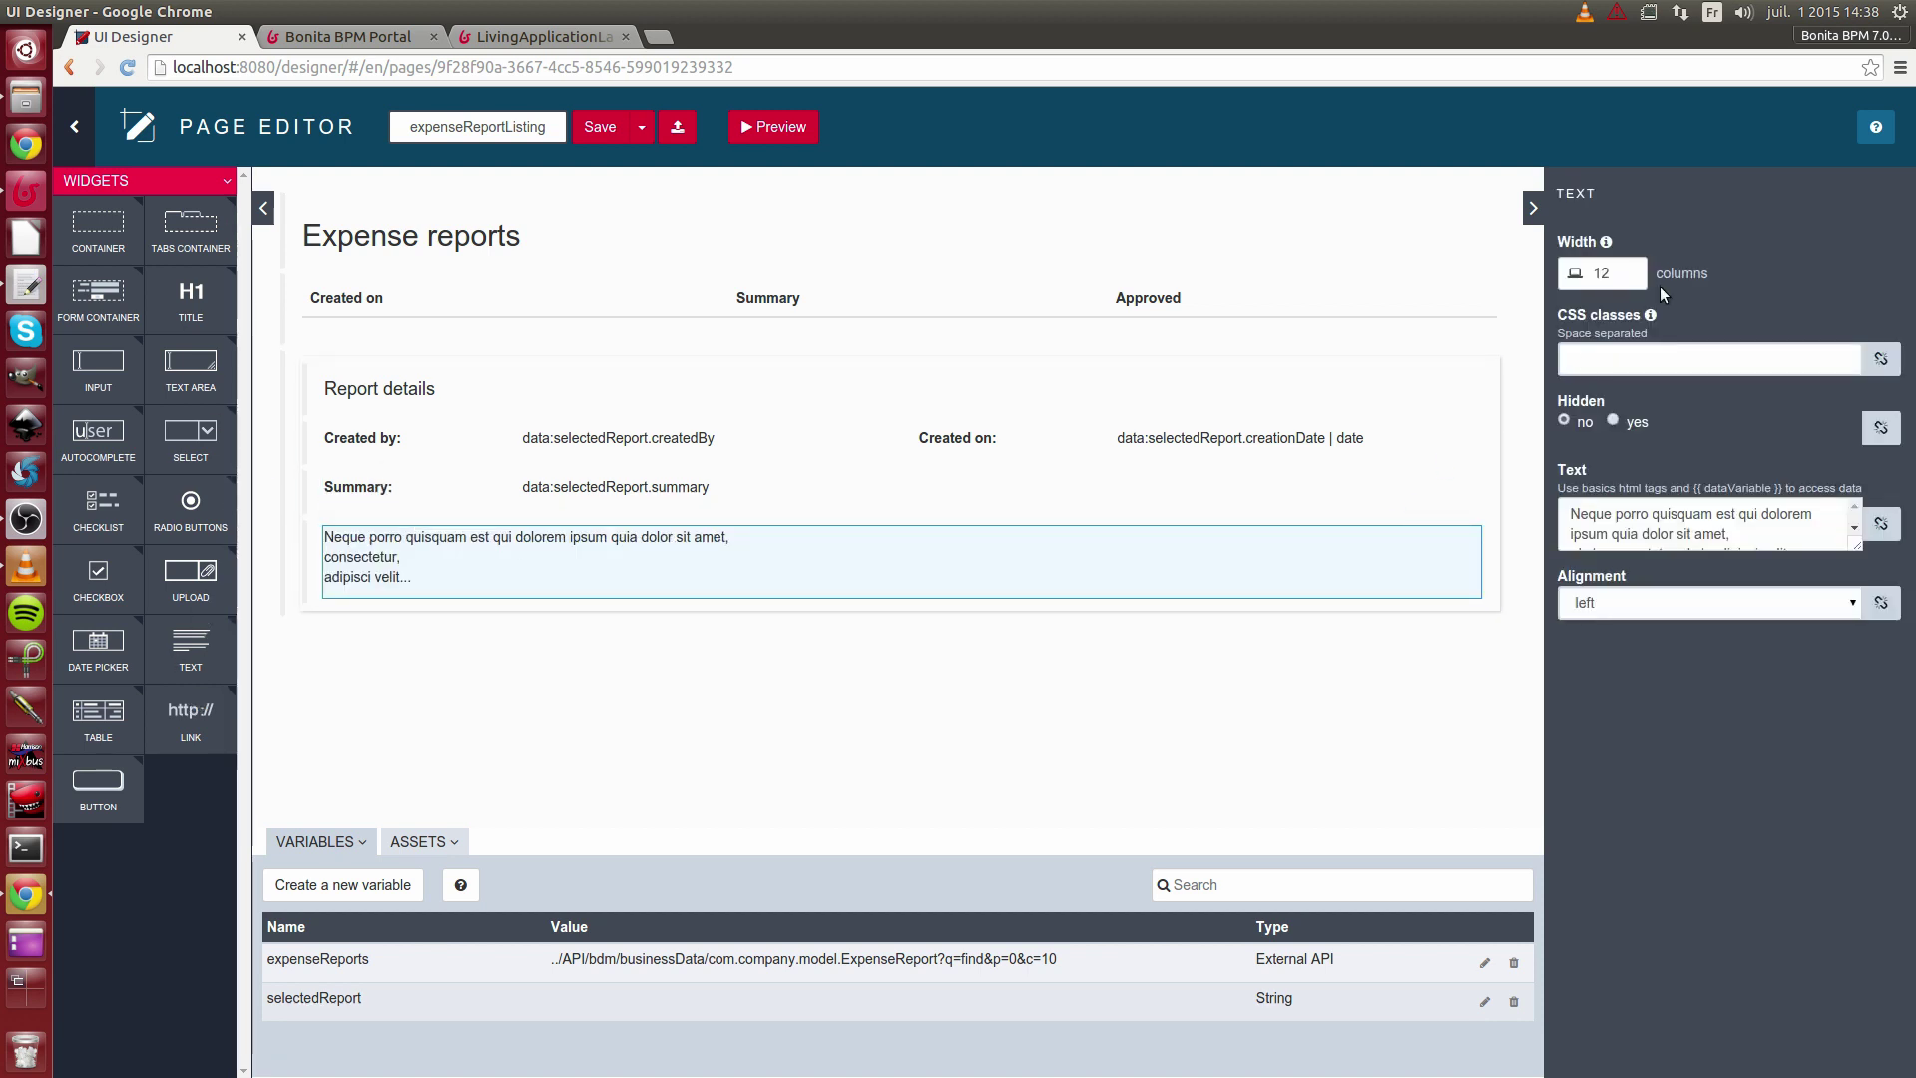
left_click(1603, 272)
key("BackSpace")
left_click(1609, 516)
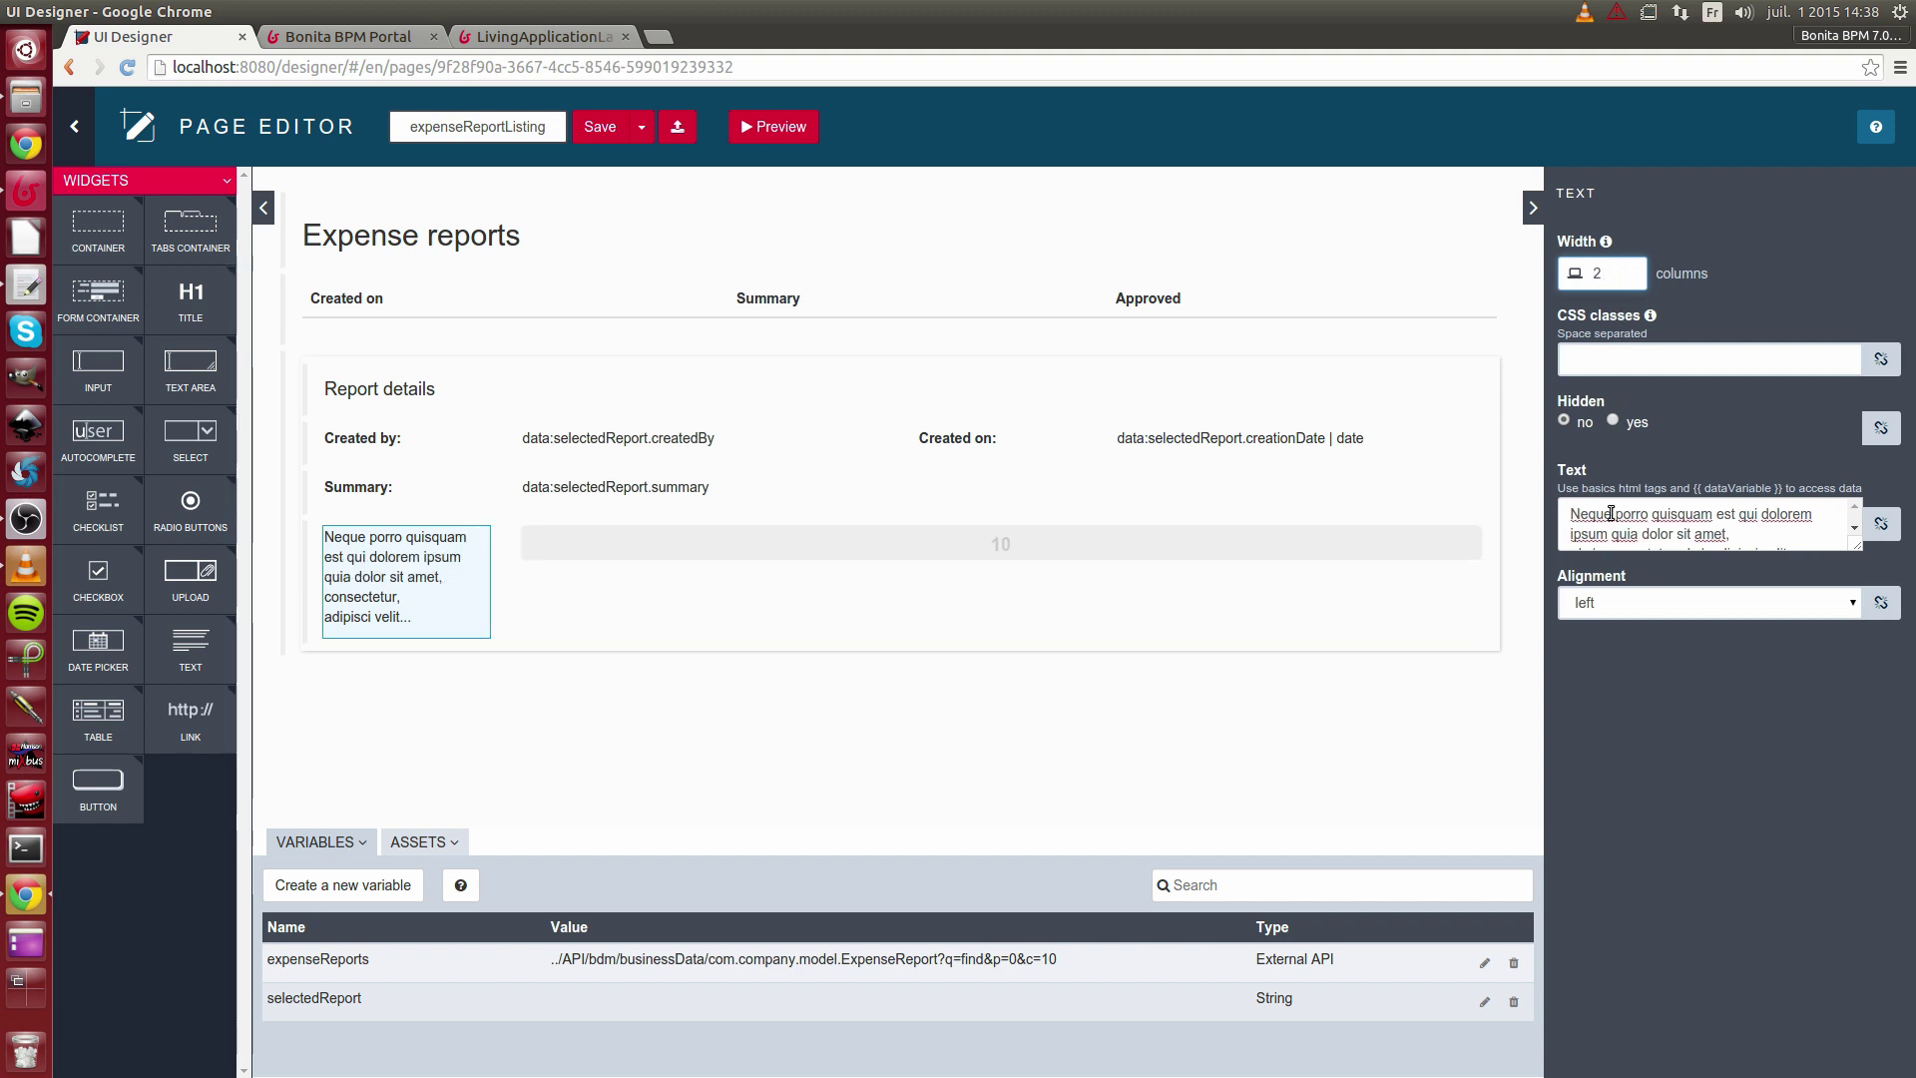
key("ctrl+a")
key("BackSpace")
type("<")
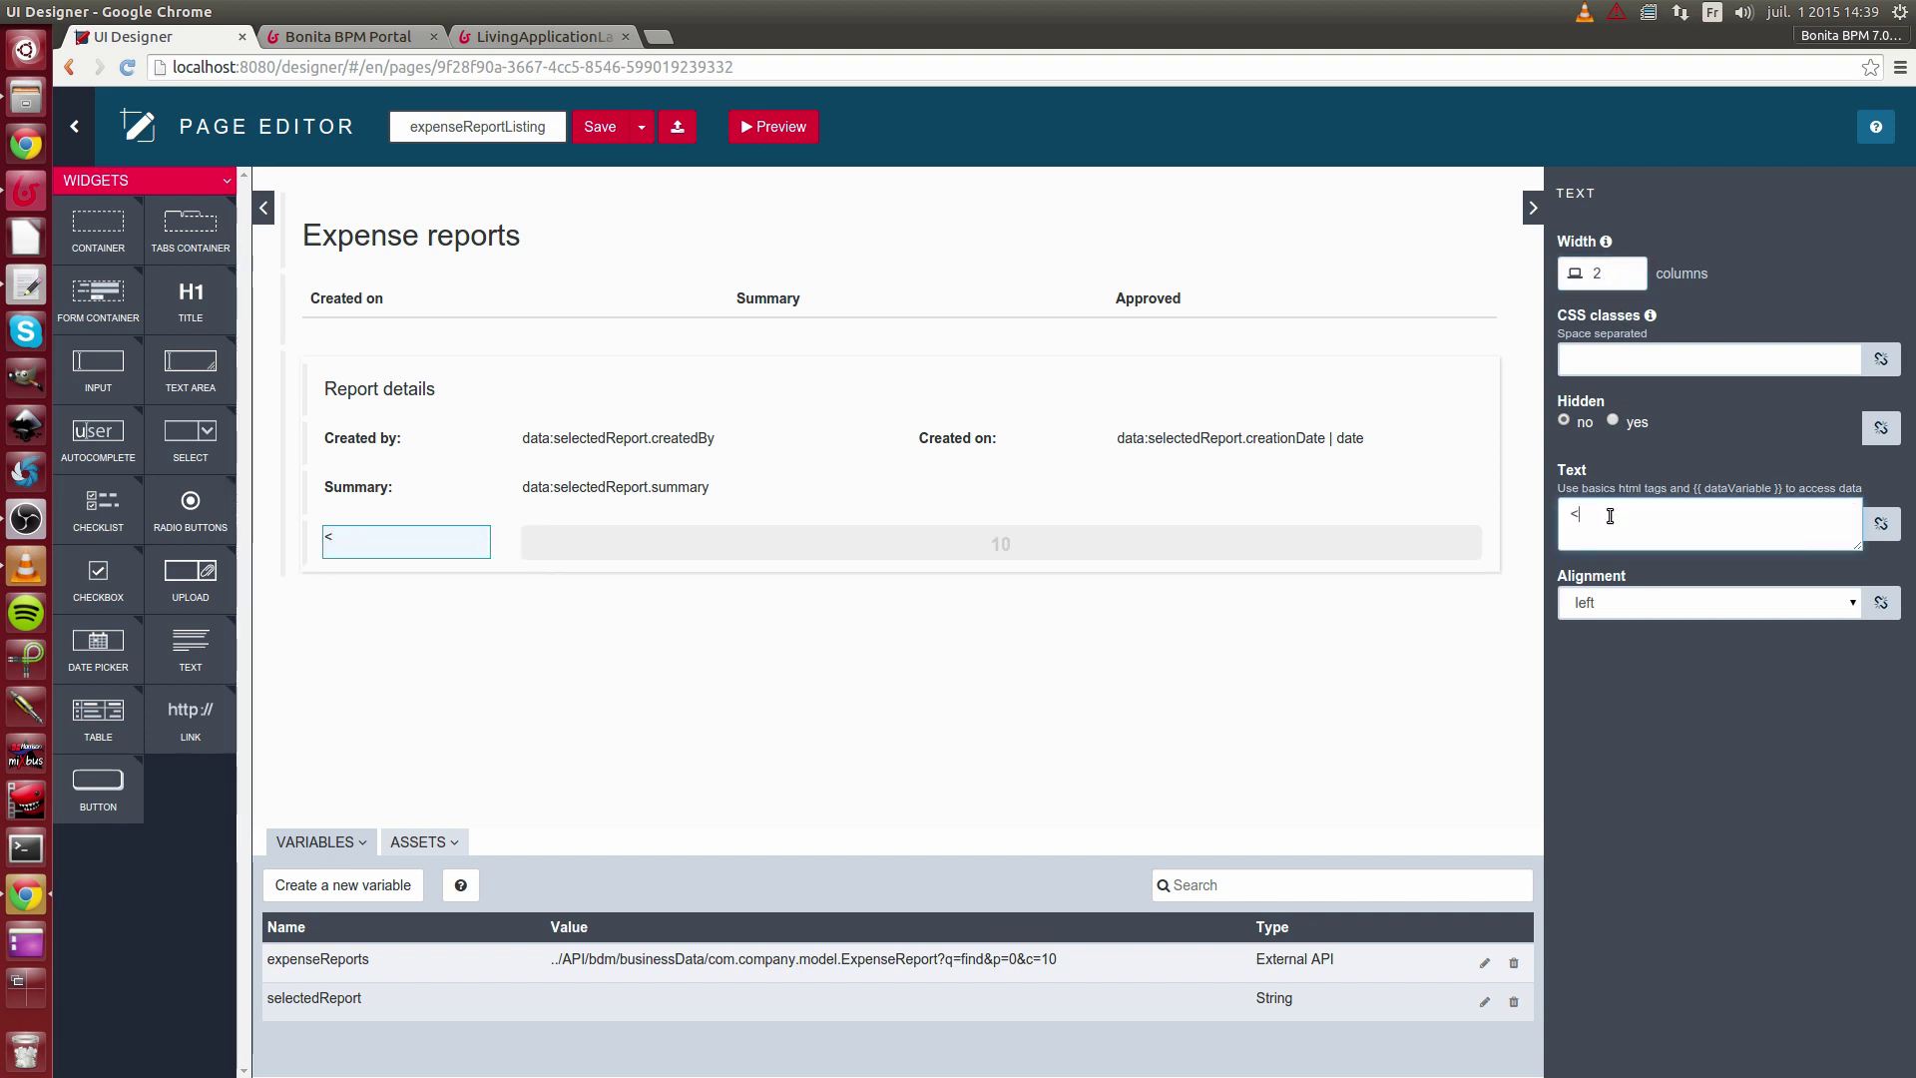
type("b>Approve")
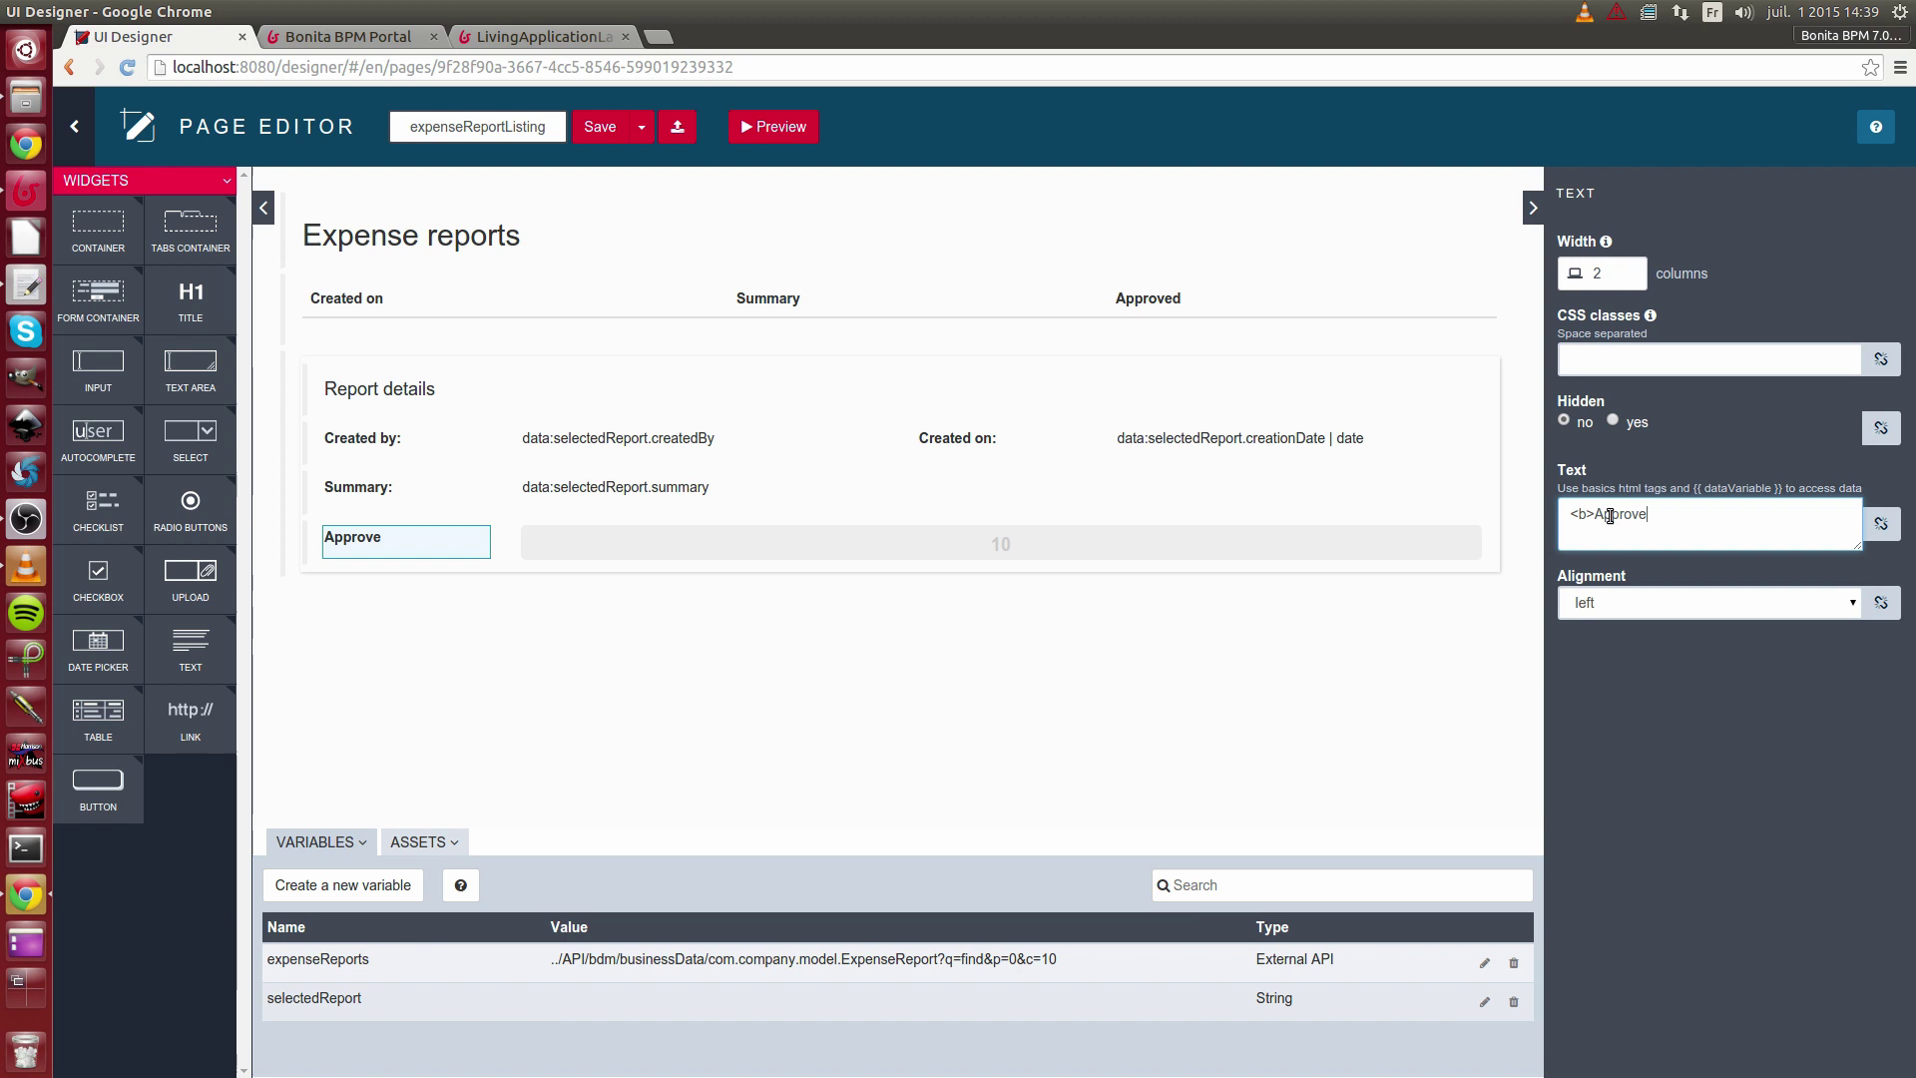
type("d</b>")
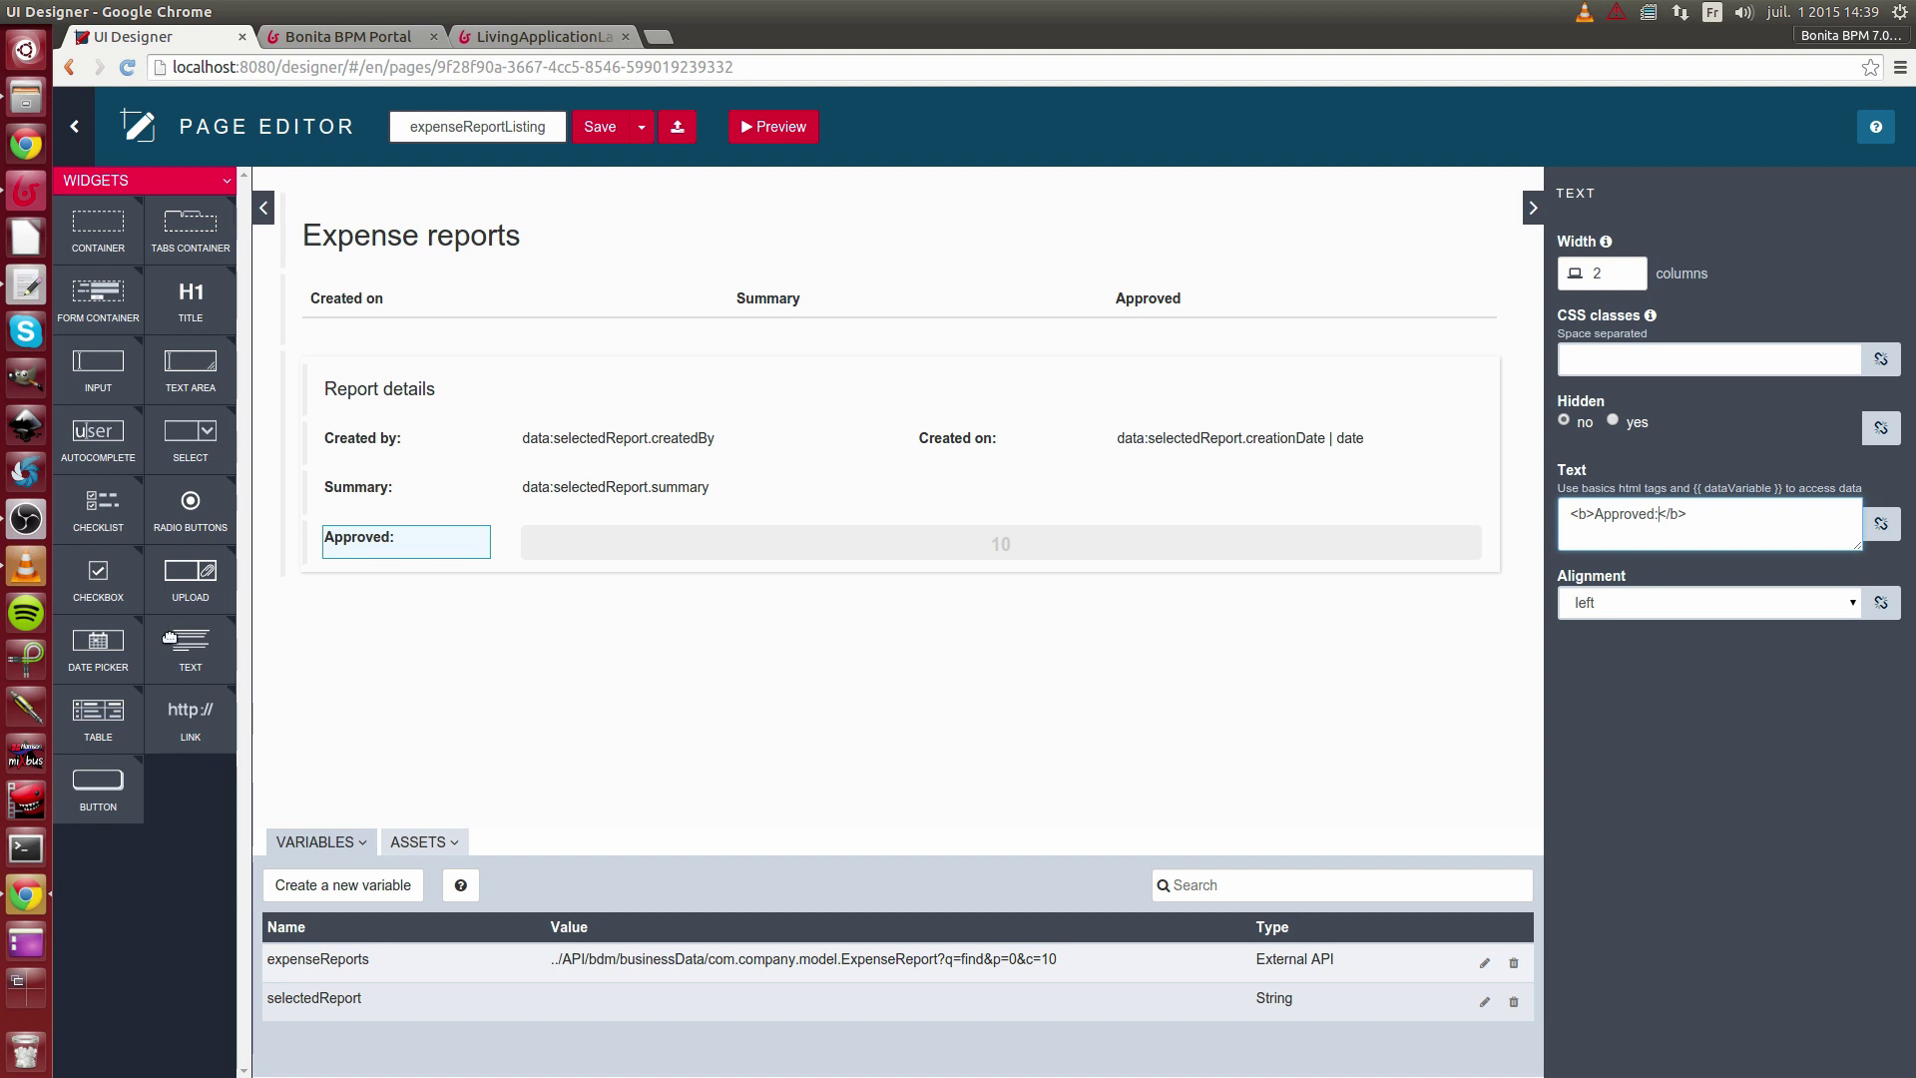
- Add a Text widget beside the label, bound to selectedReport.isApproved
left_click_drag(170, 636, 589, 542)
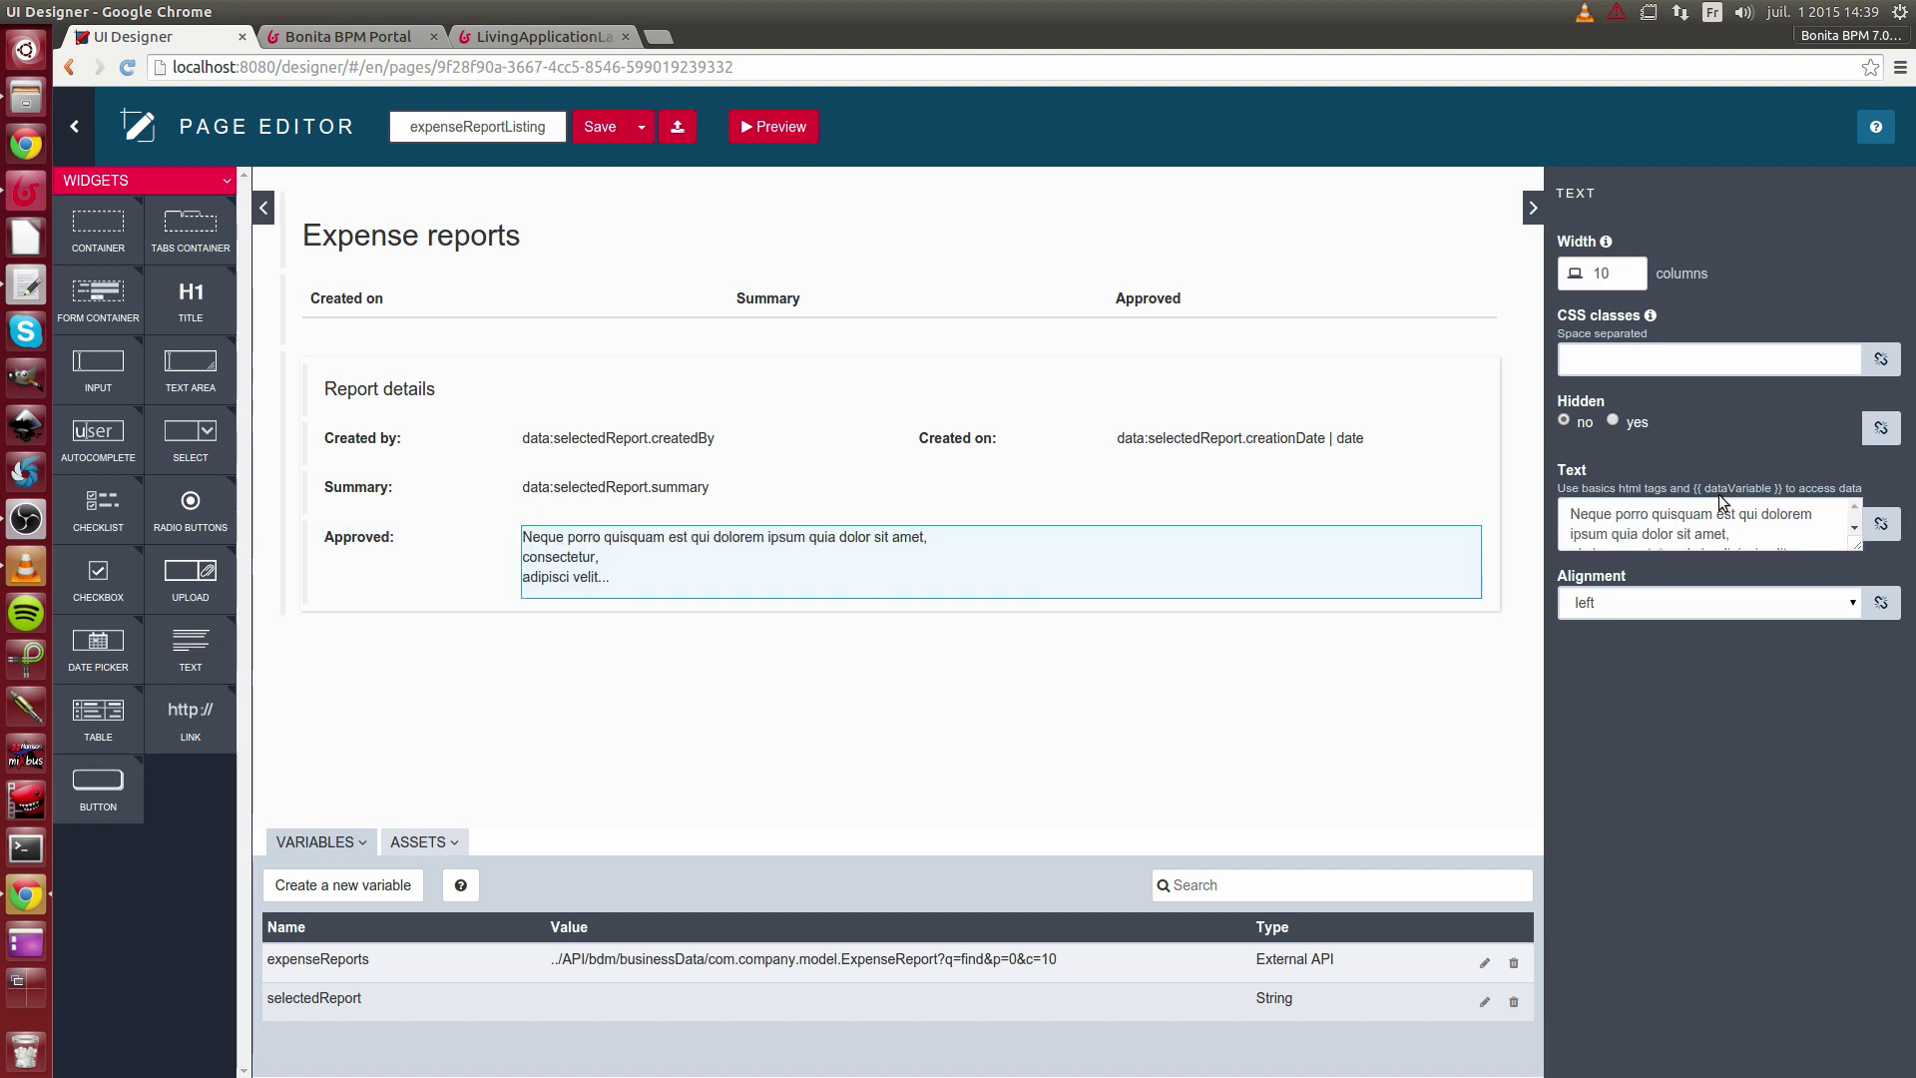
left_click(1881, 523)
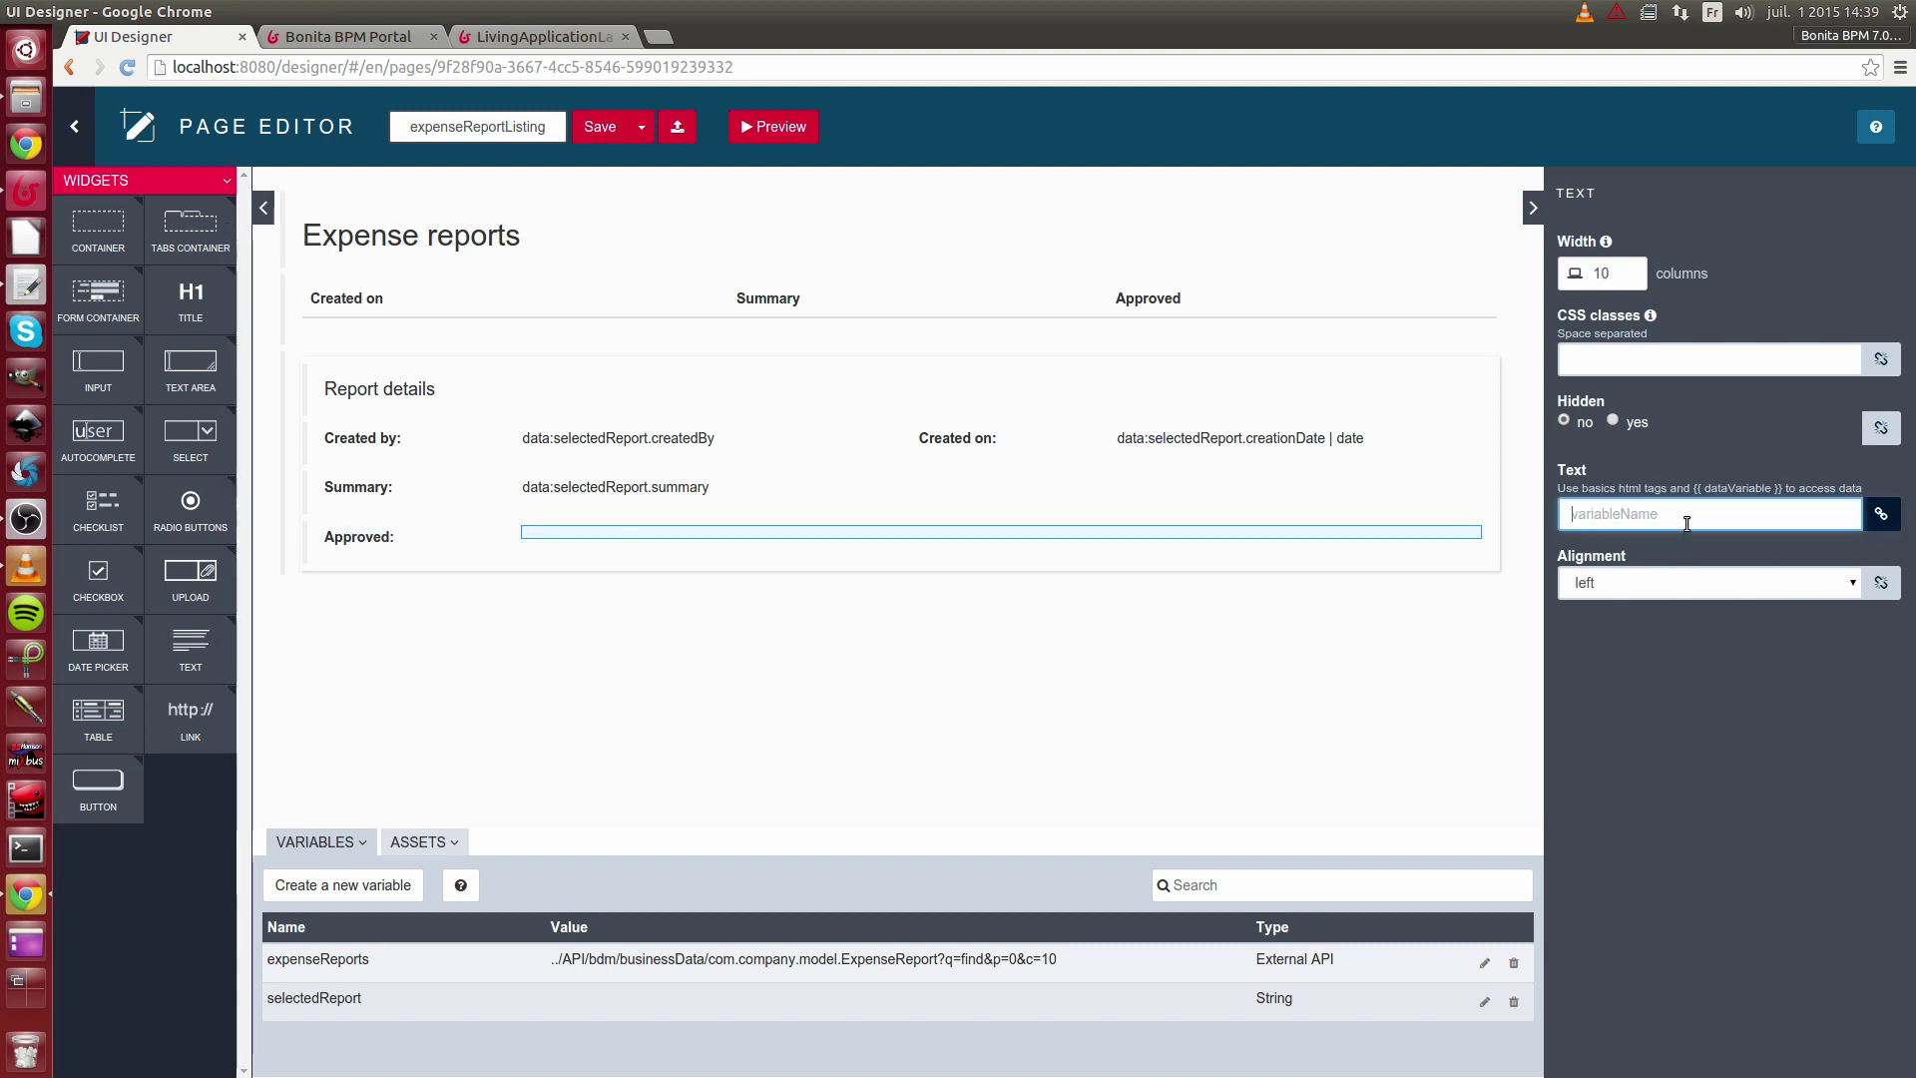
type("se")
key("Down")
key("Return")
type(".a")
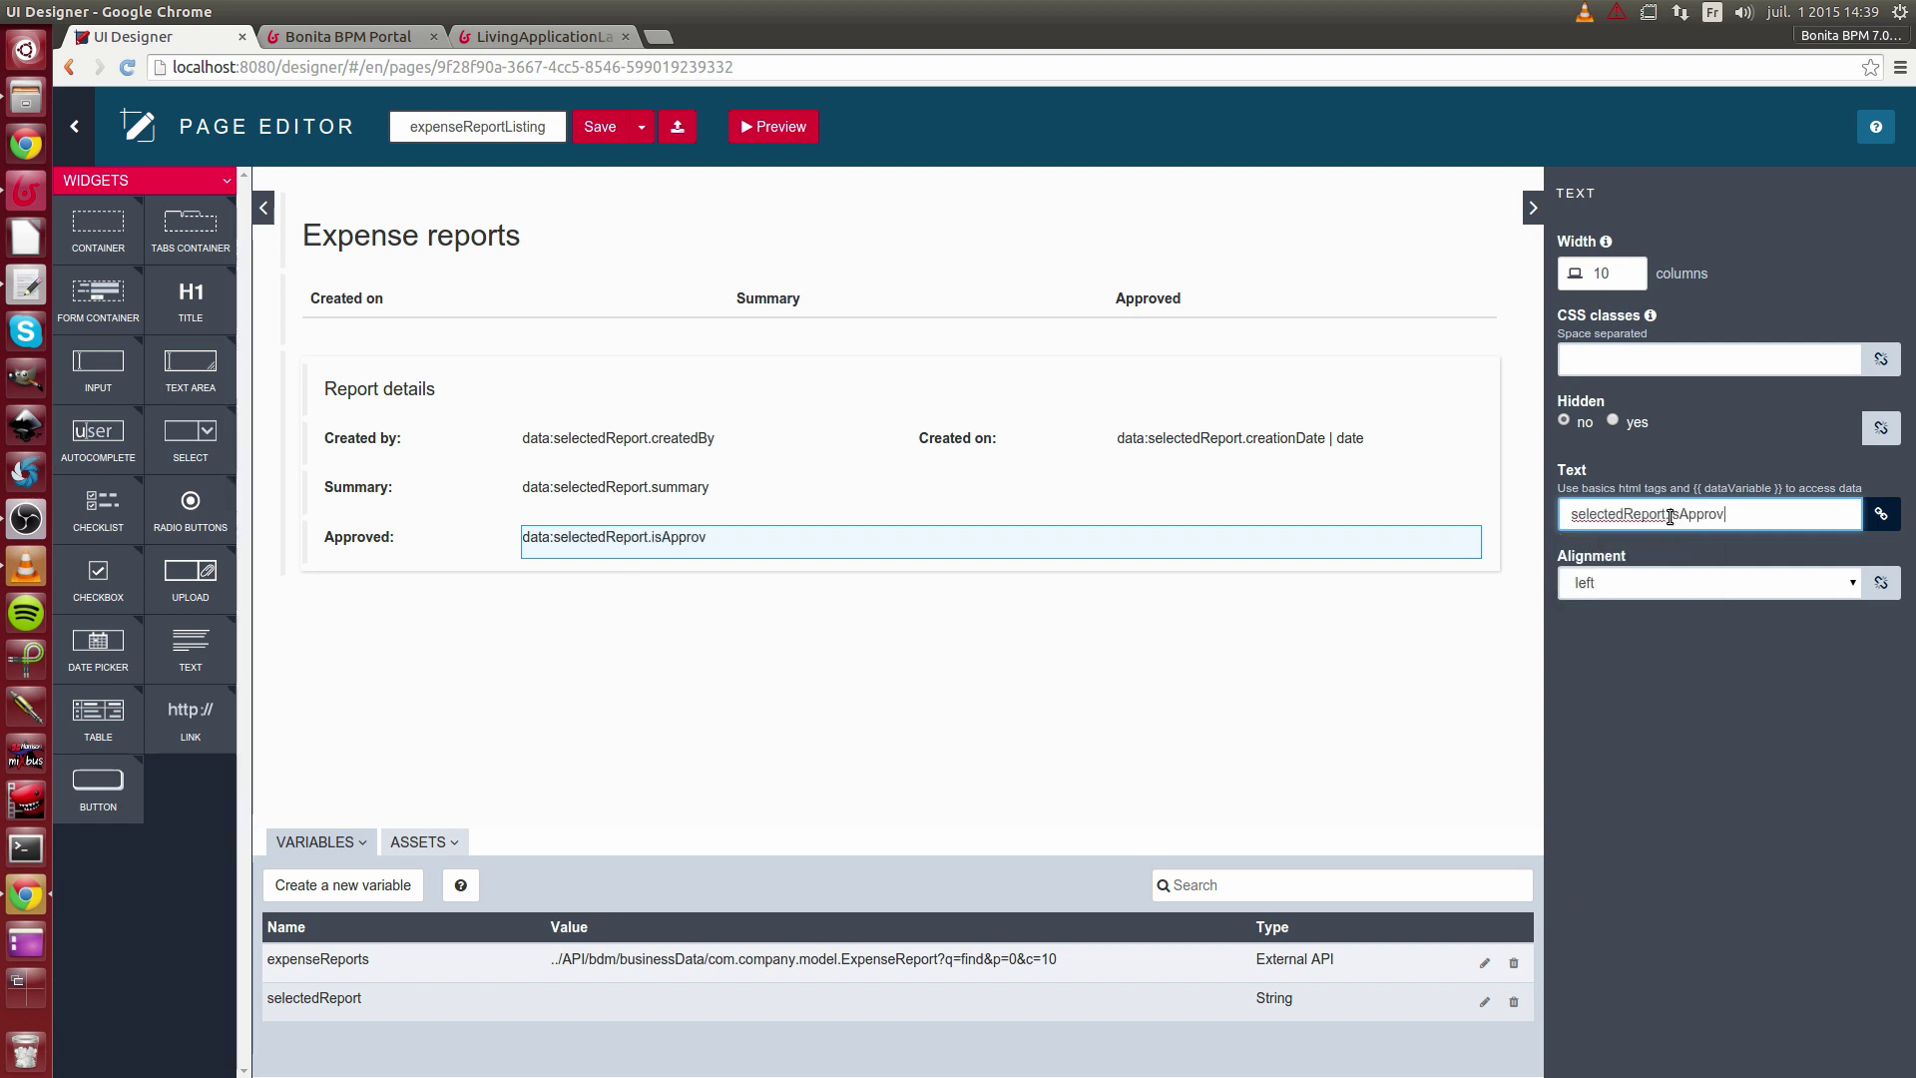
left_click(723, 597)
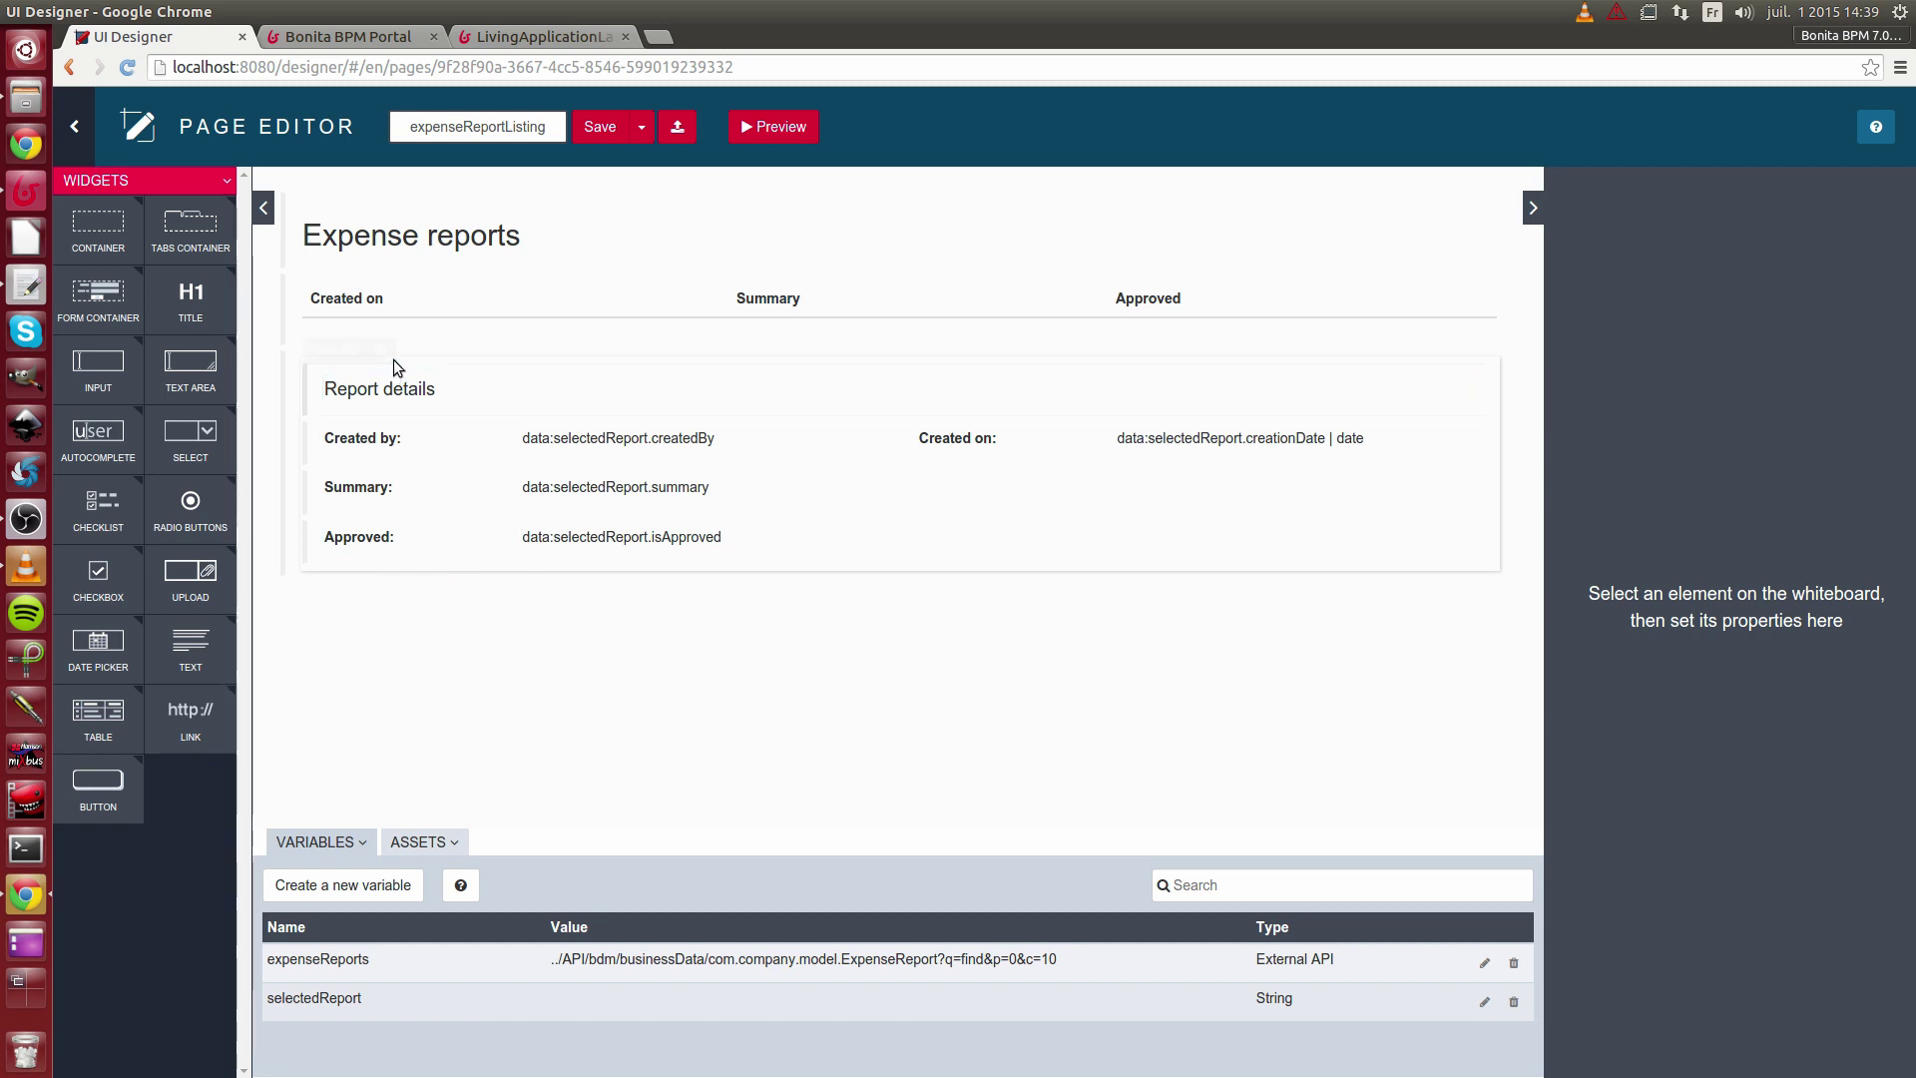
- Add a container under Approved, hidden when selectedReport.approverComments == null
left_click(403, 360)
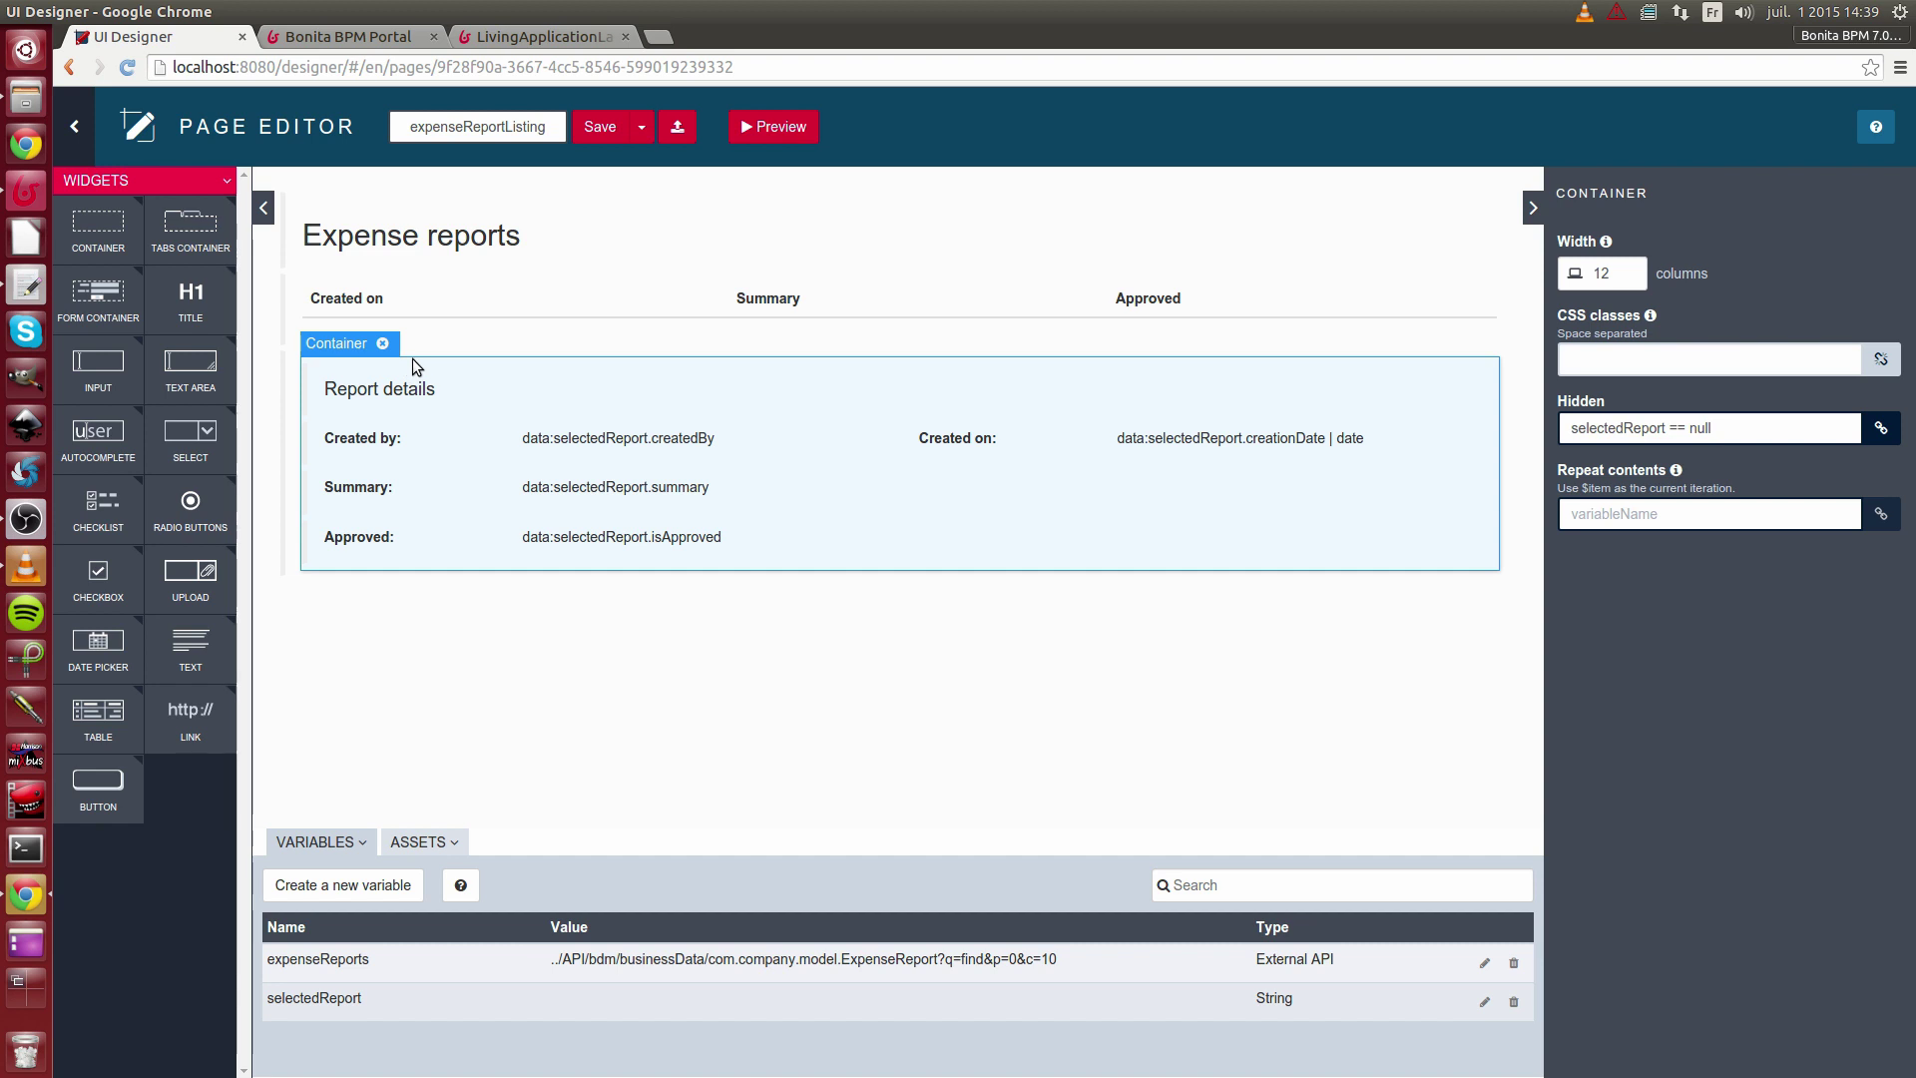
left_click(473, 655)
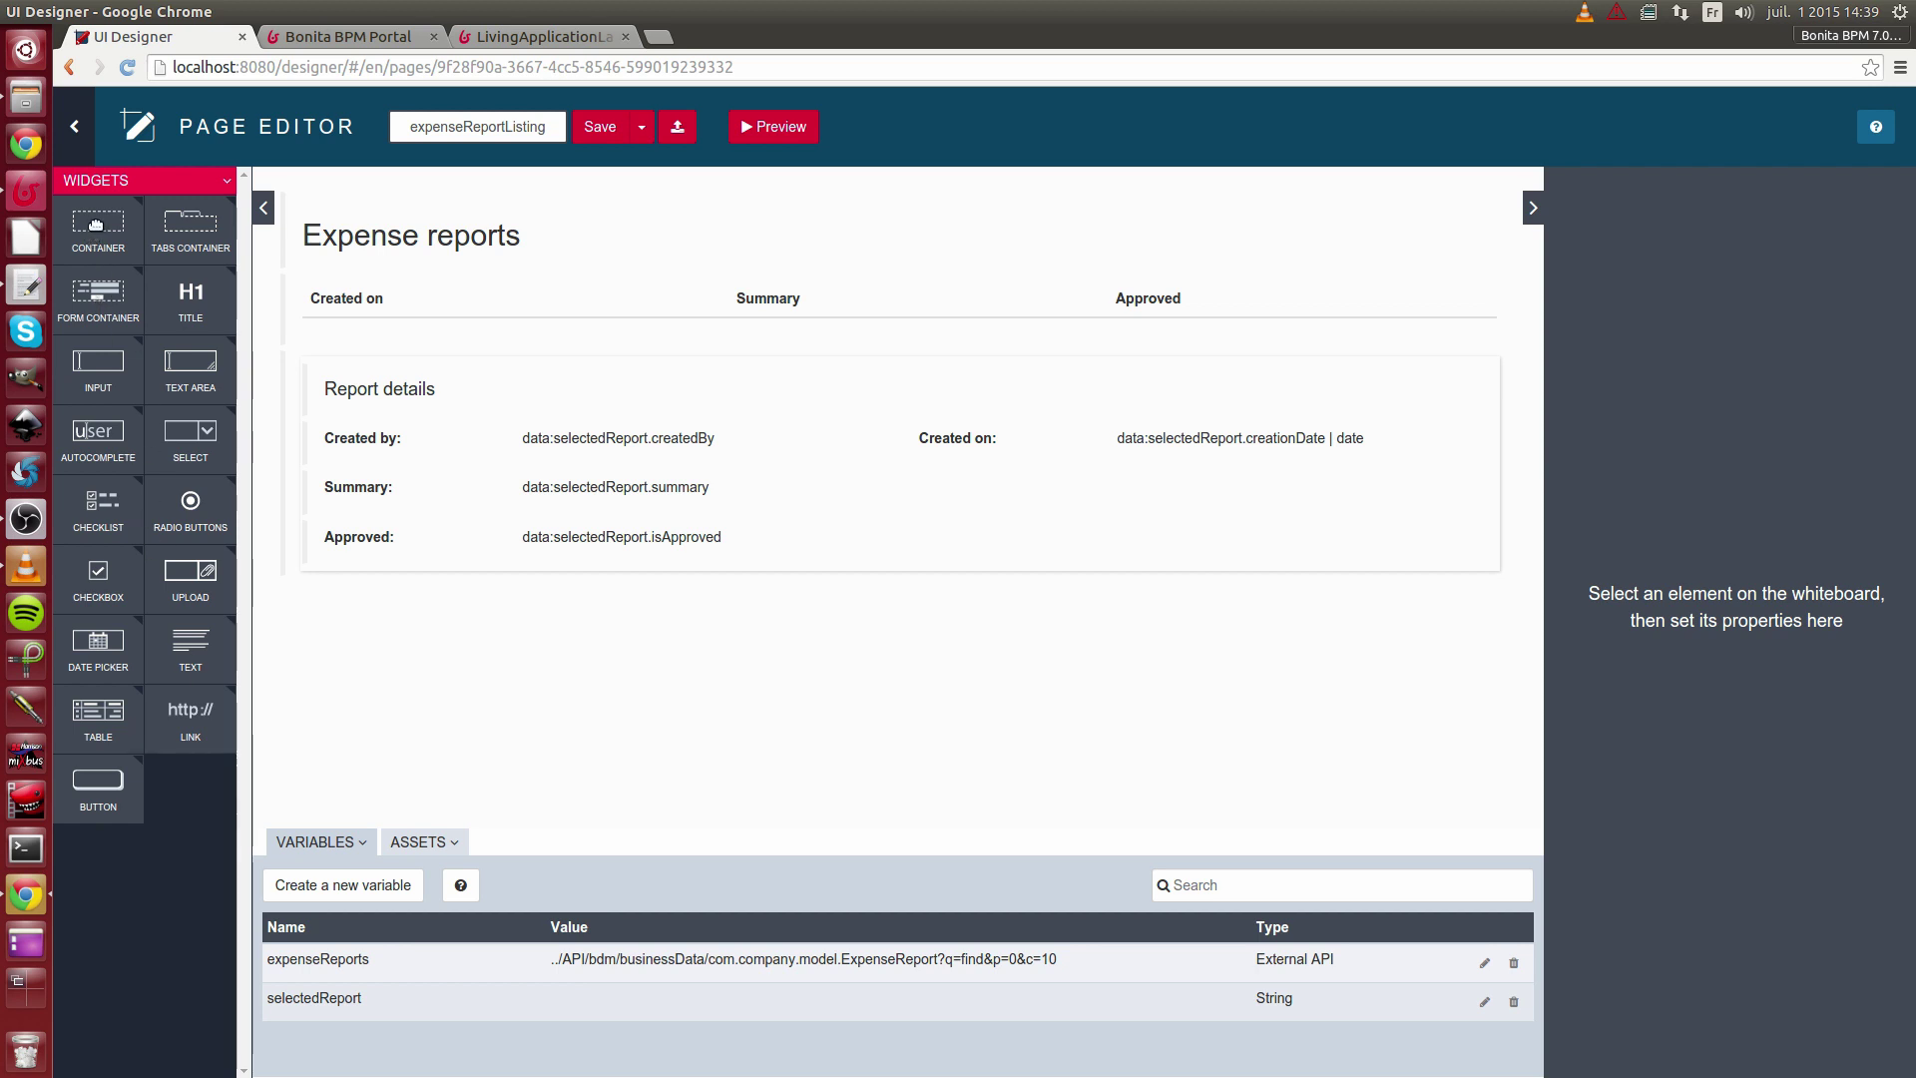
left_click_drag(97, 226, 489, 585)
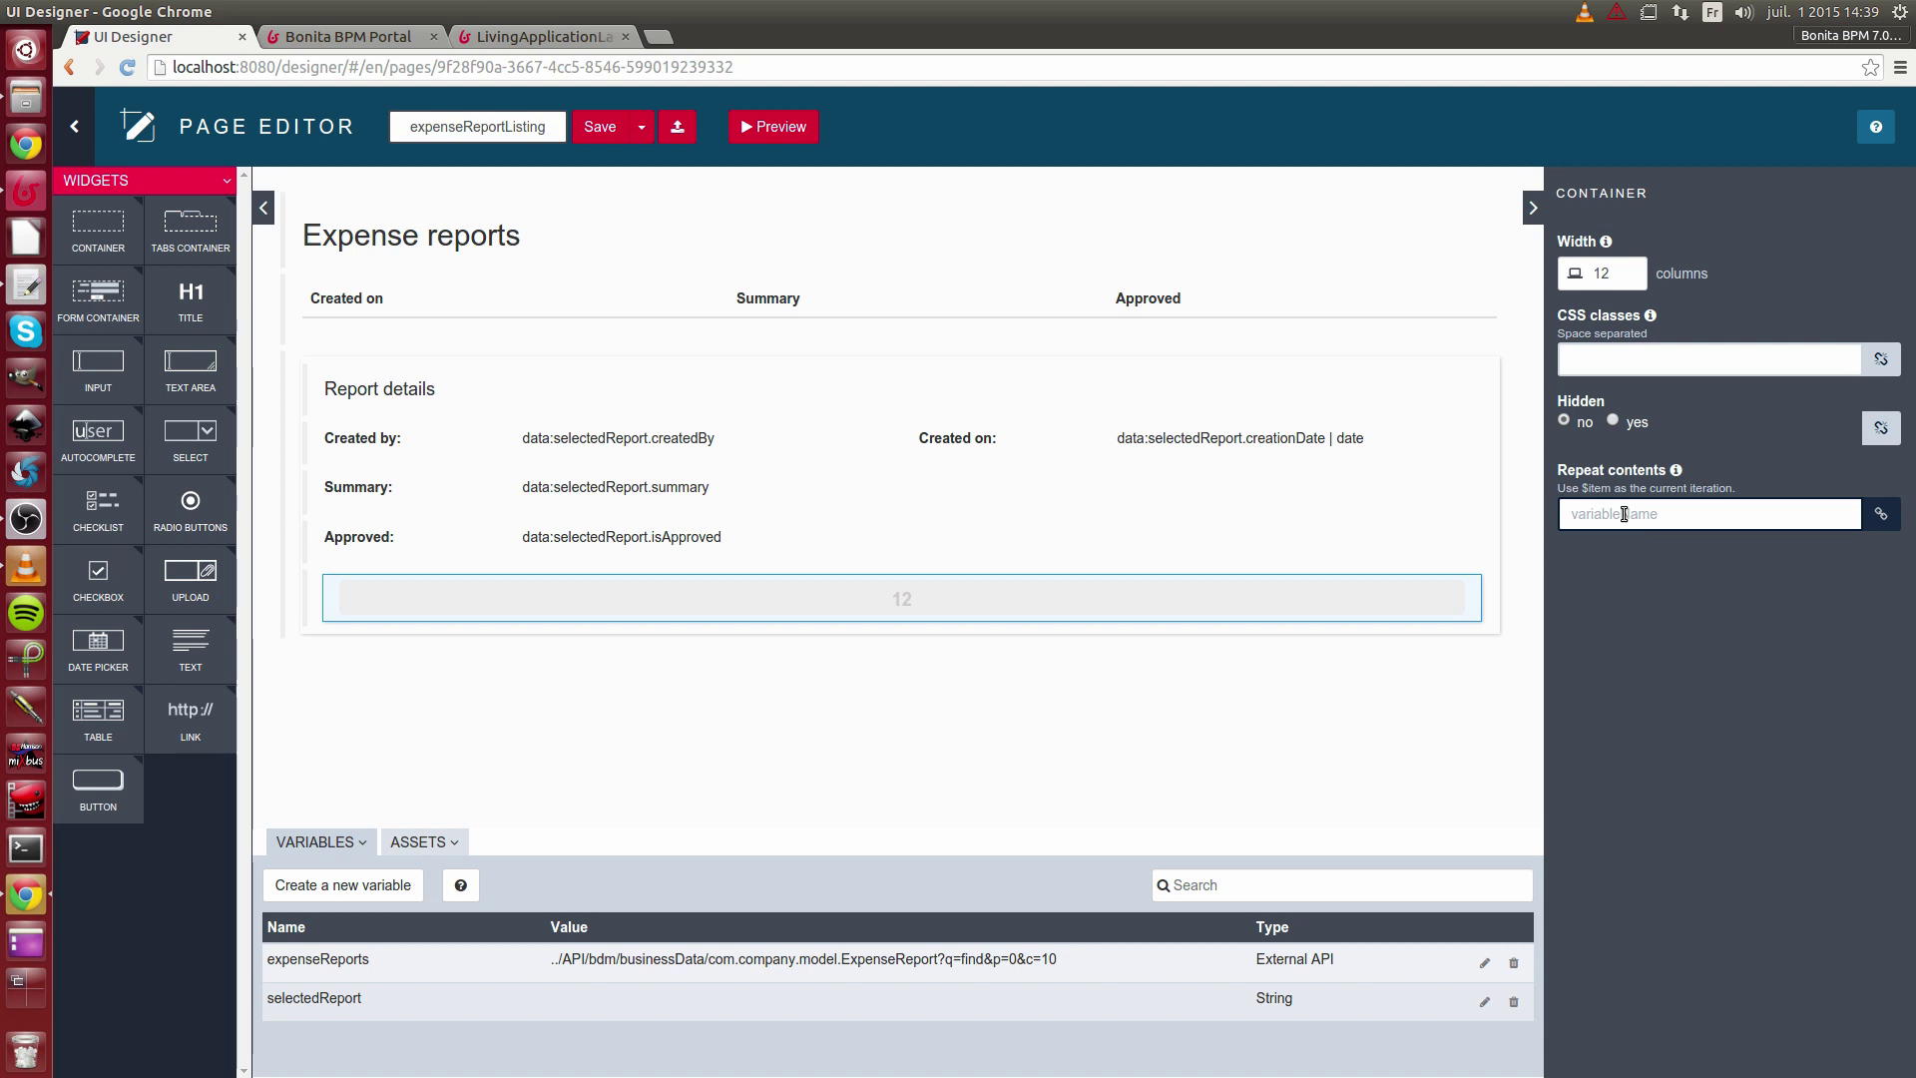
double_click(1636, 422)
left_click(1881, 429)
type("s")
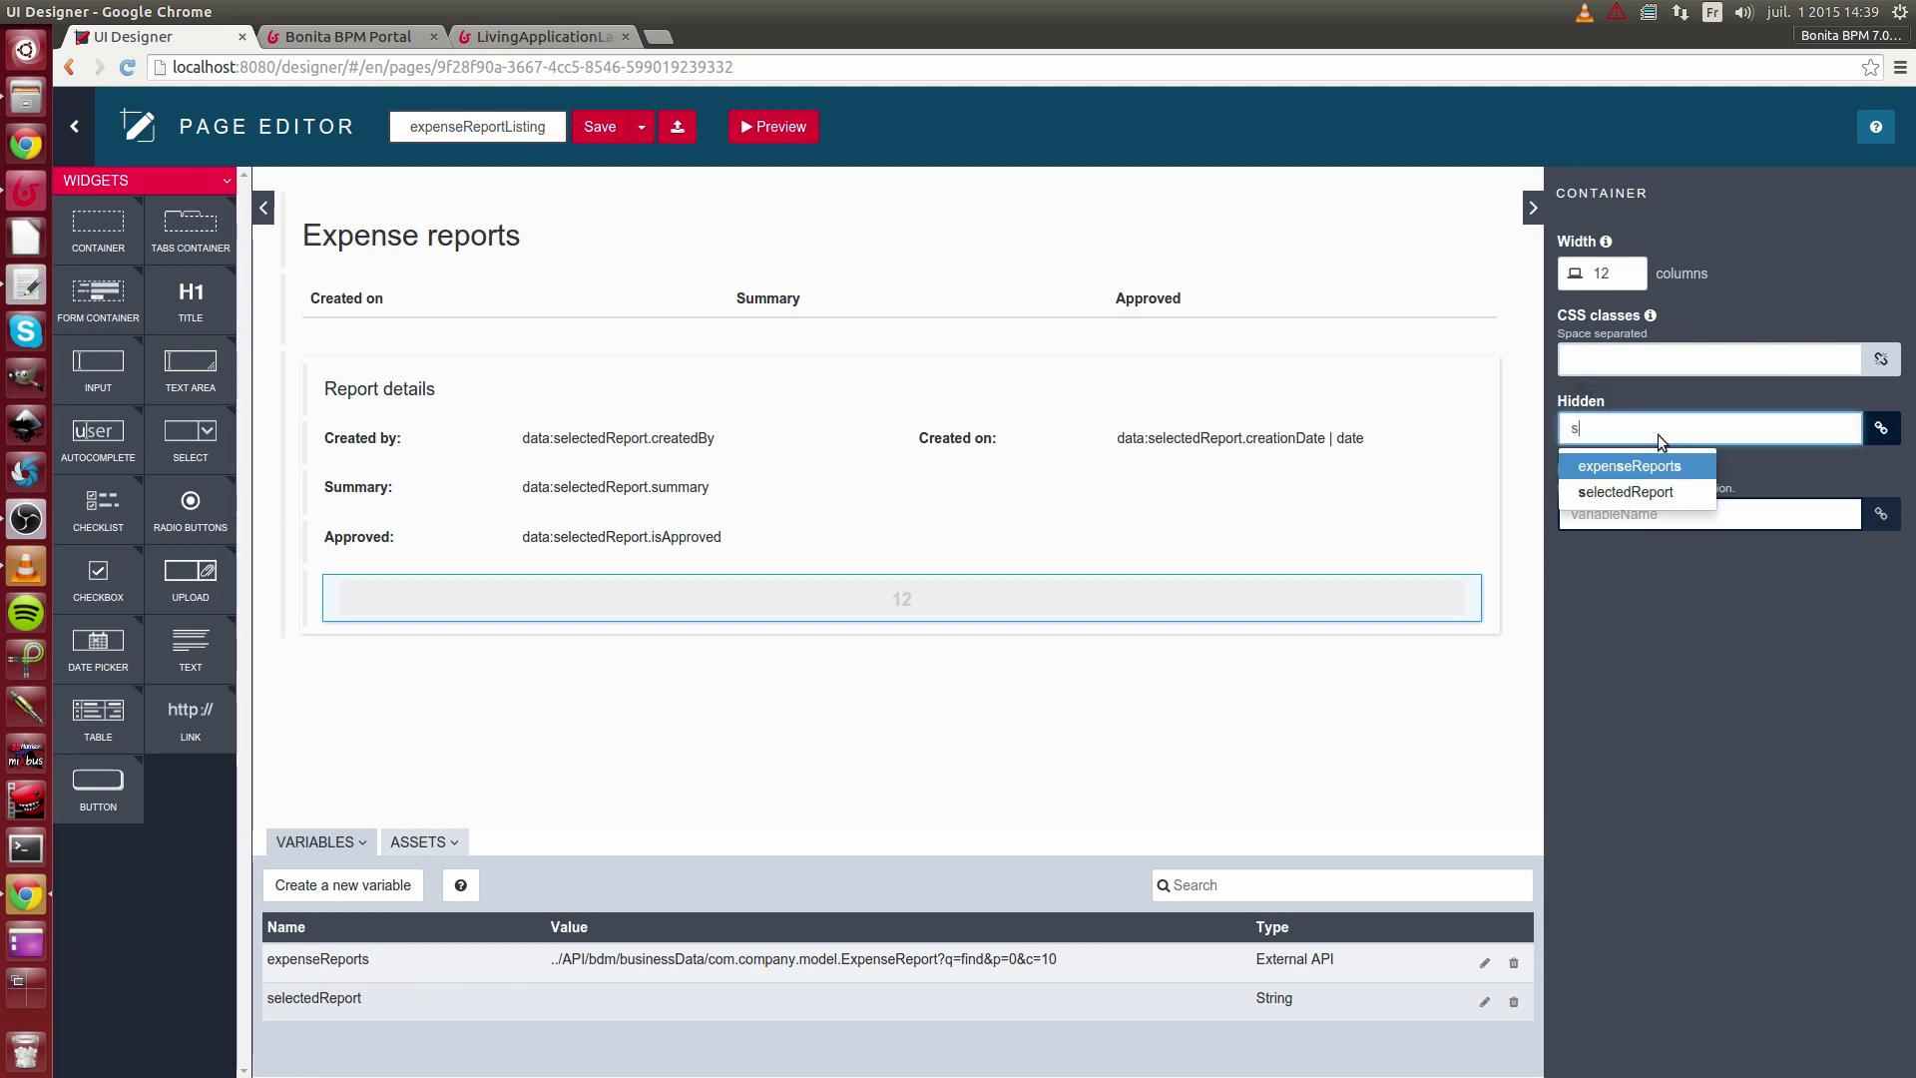
left_click(1648, 491)
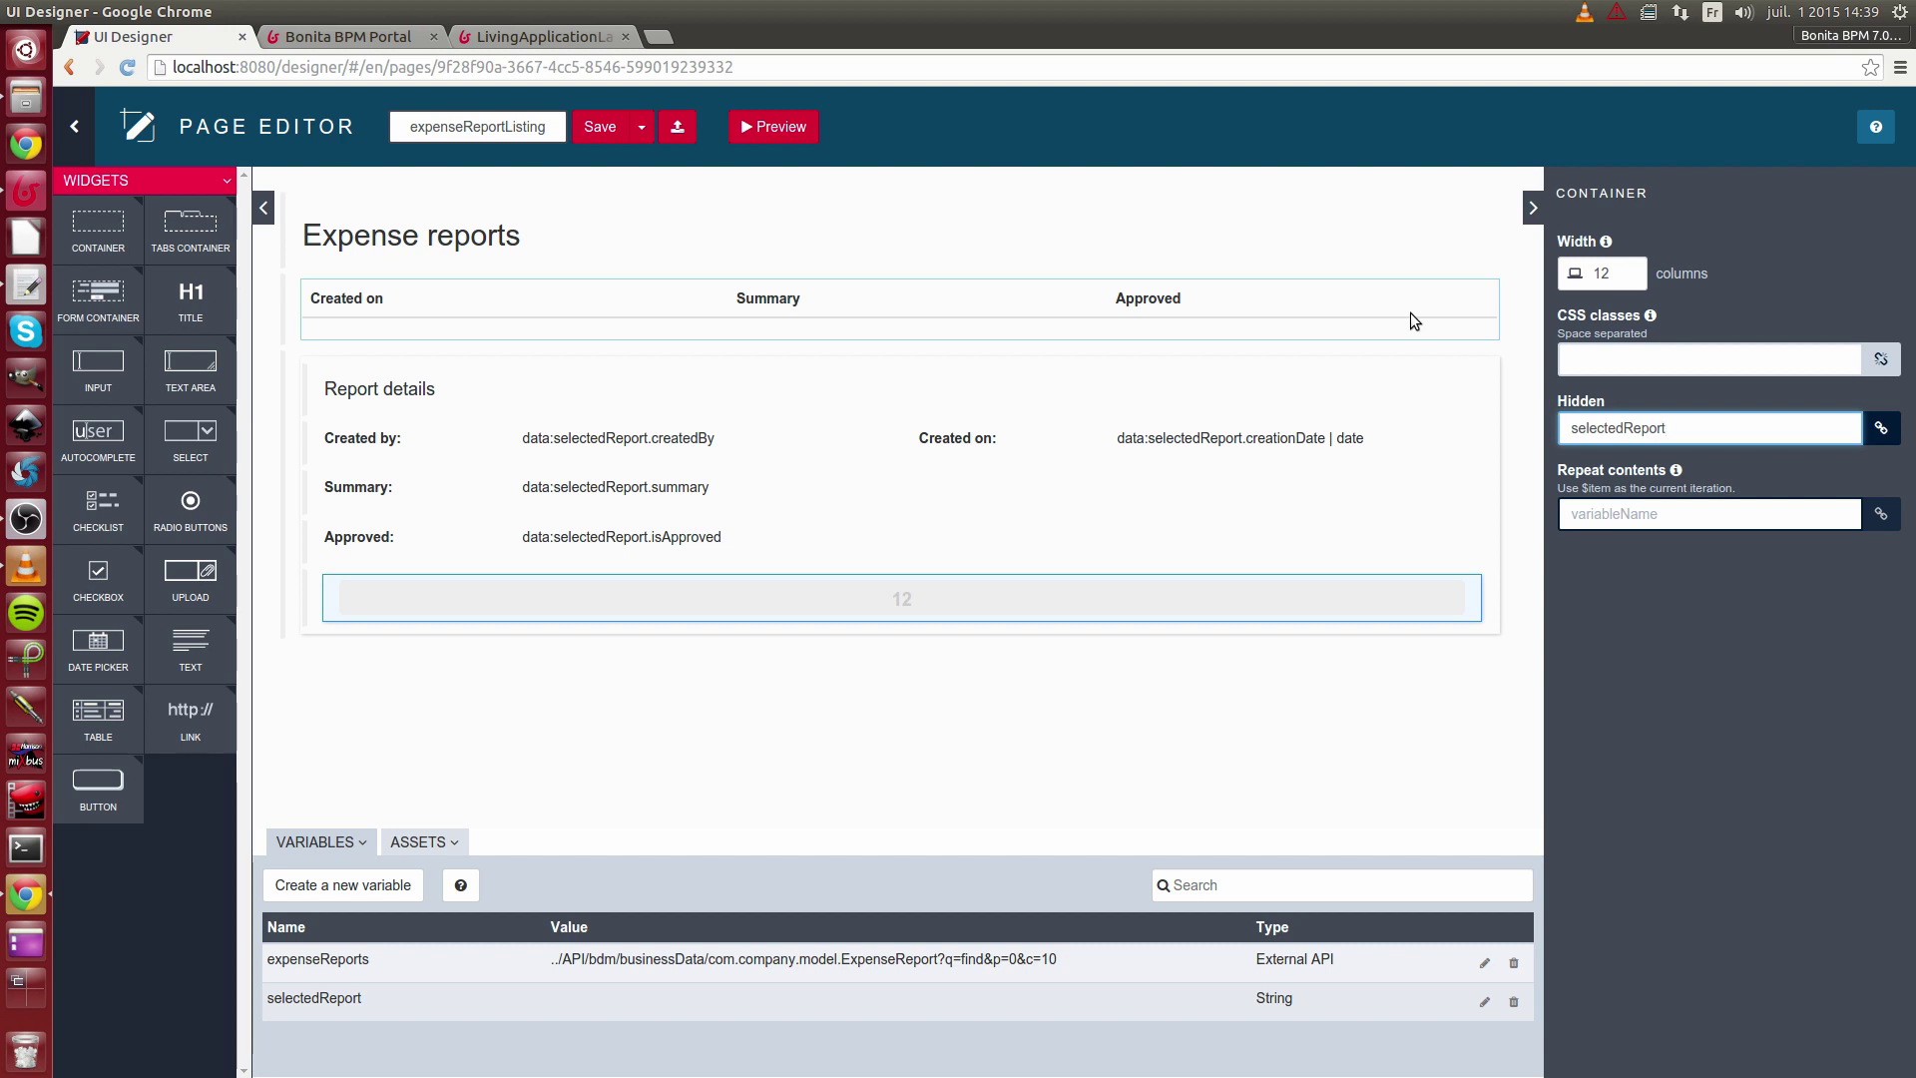
type(".approverComments == null")
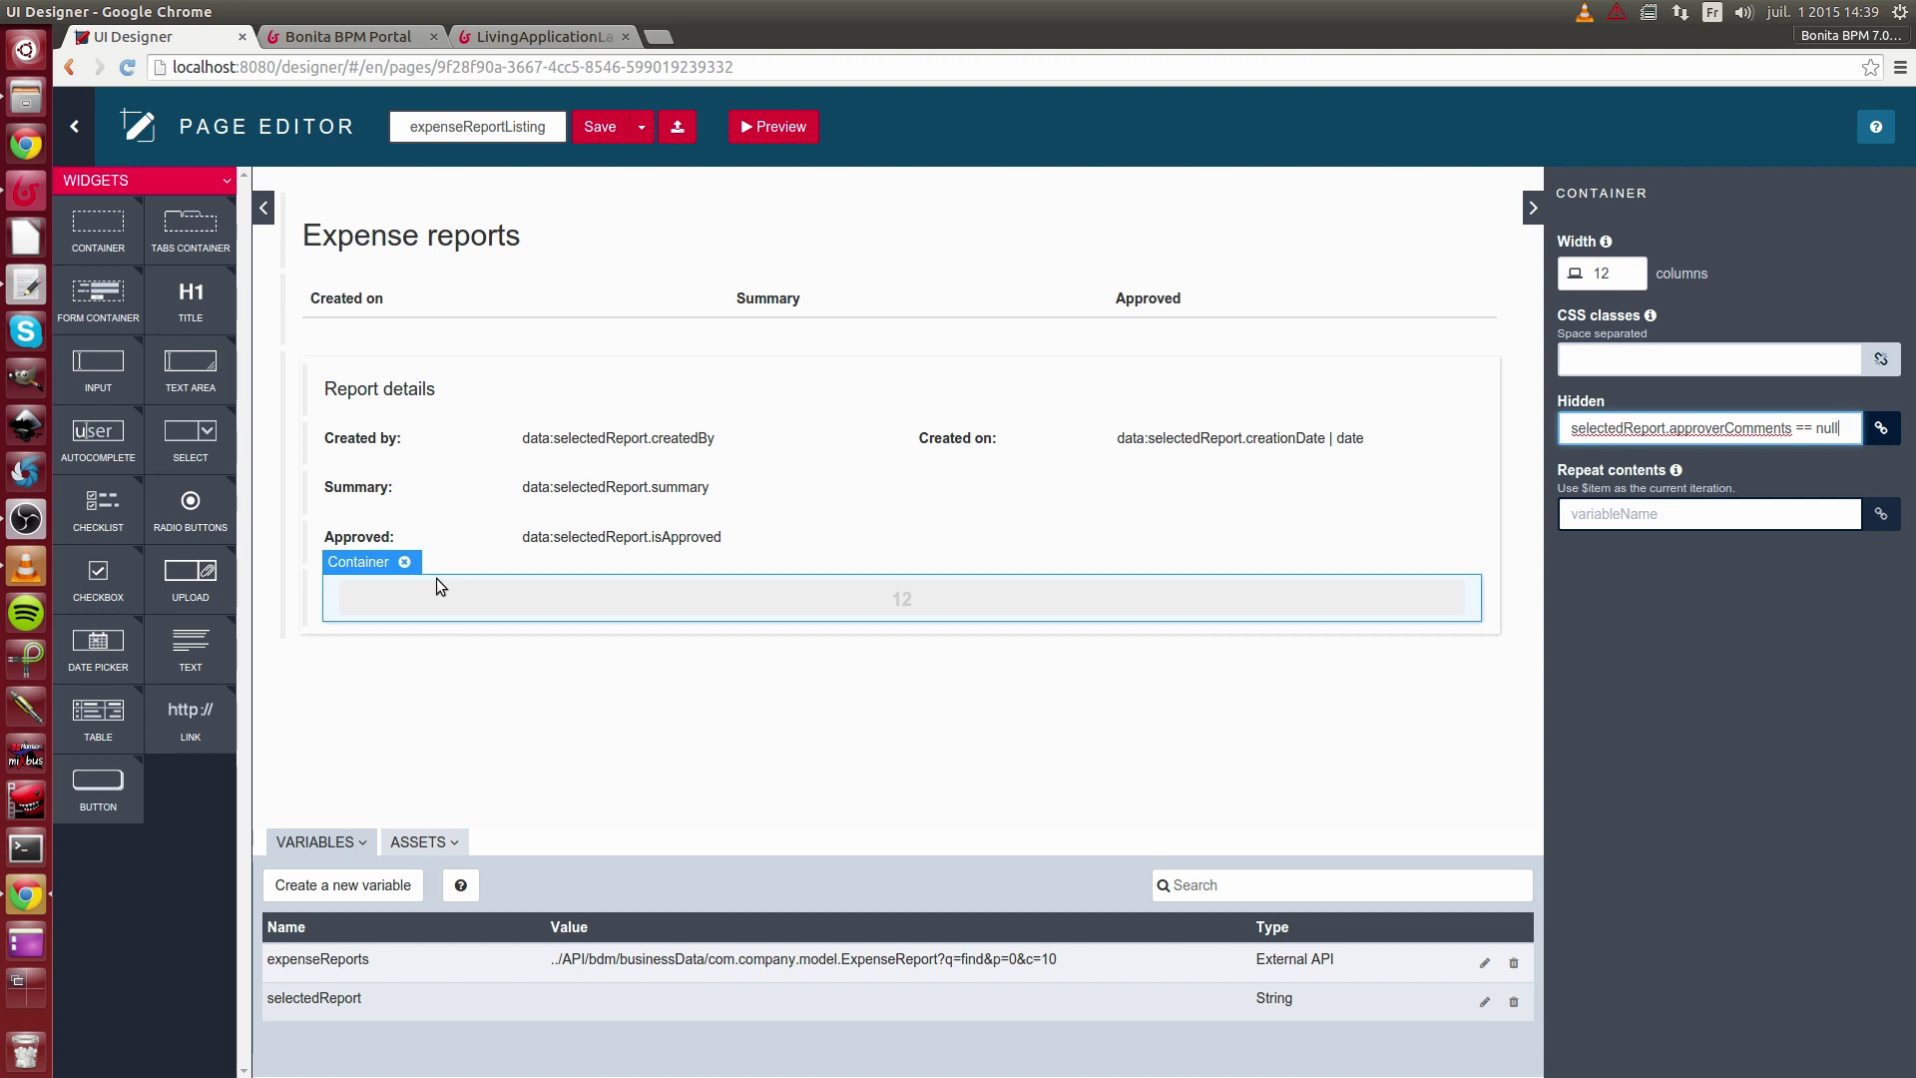
- Add a 2-column Text label '<b>Approver comments:</b>' inside the new container
left_click(570, 701)
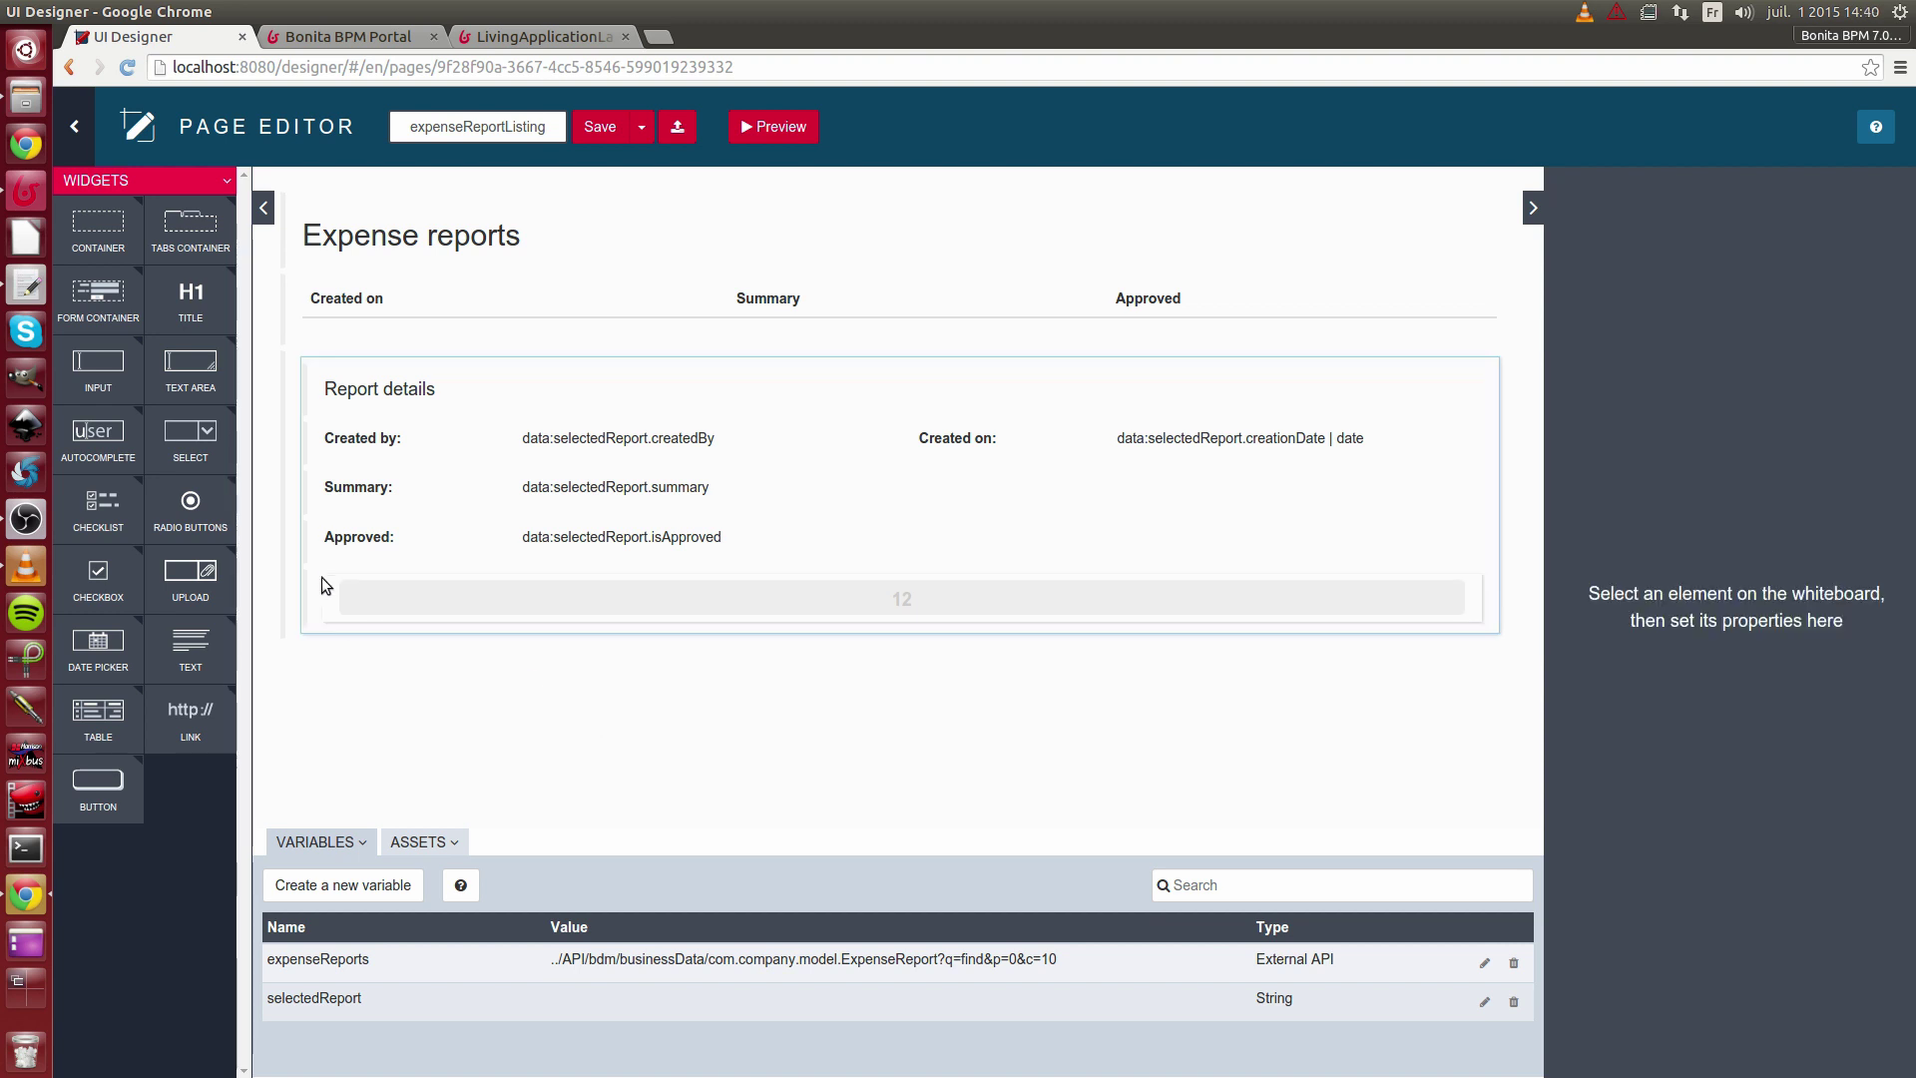
left_click_drag(202, 658, 424, 607)
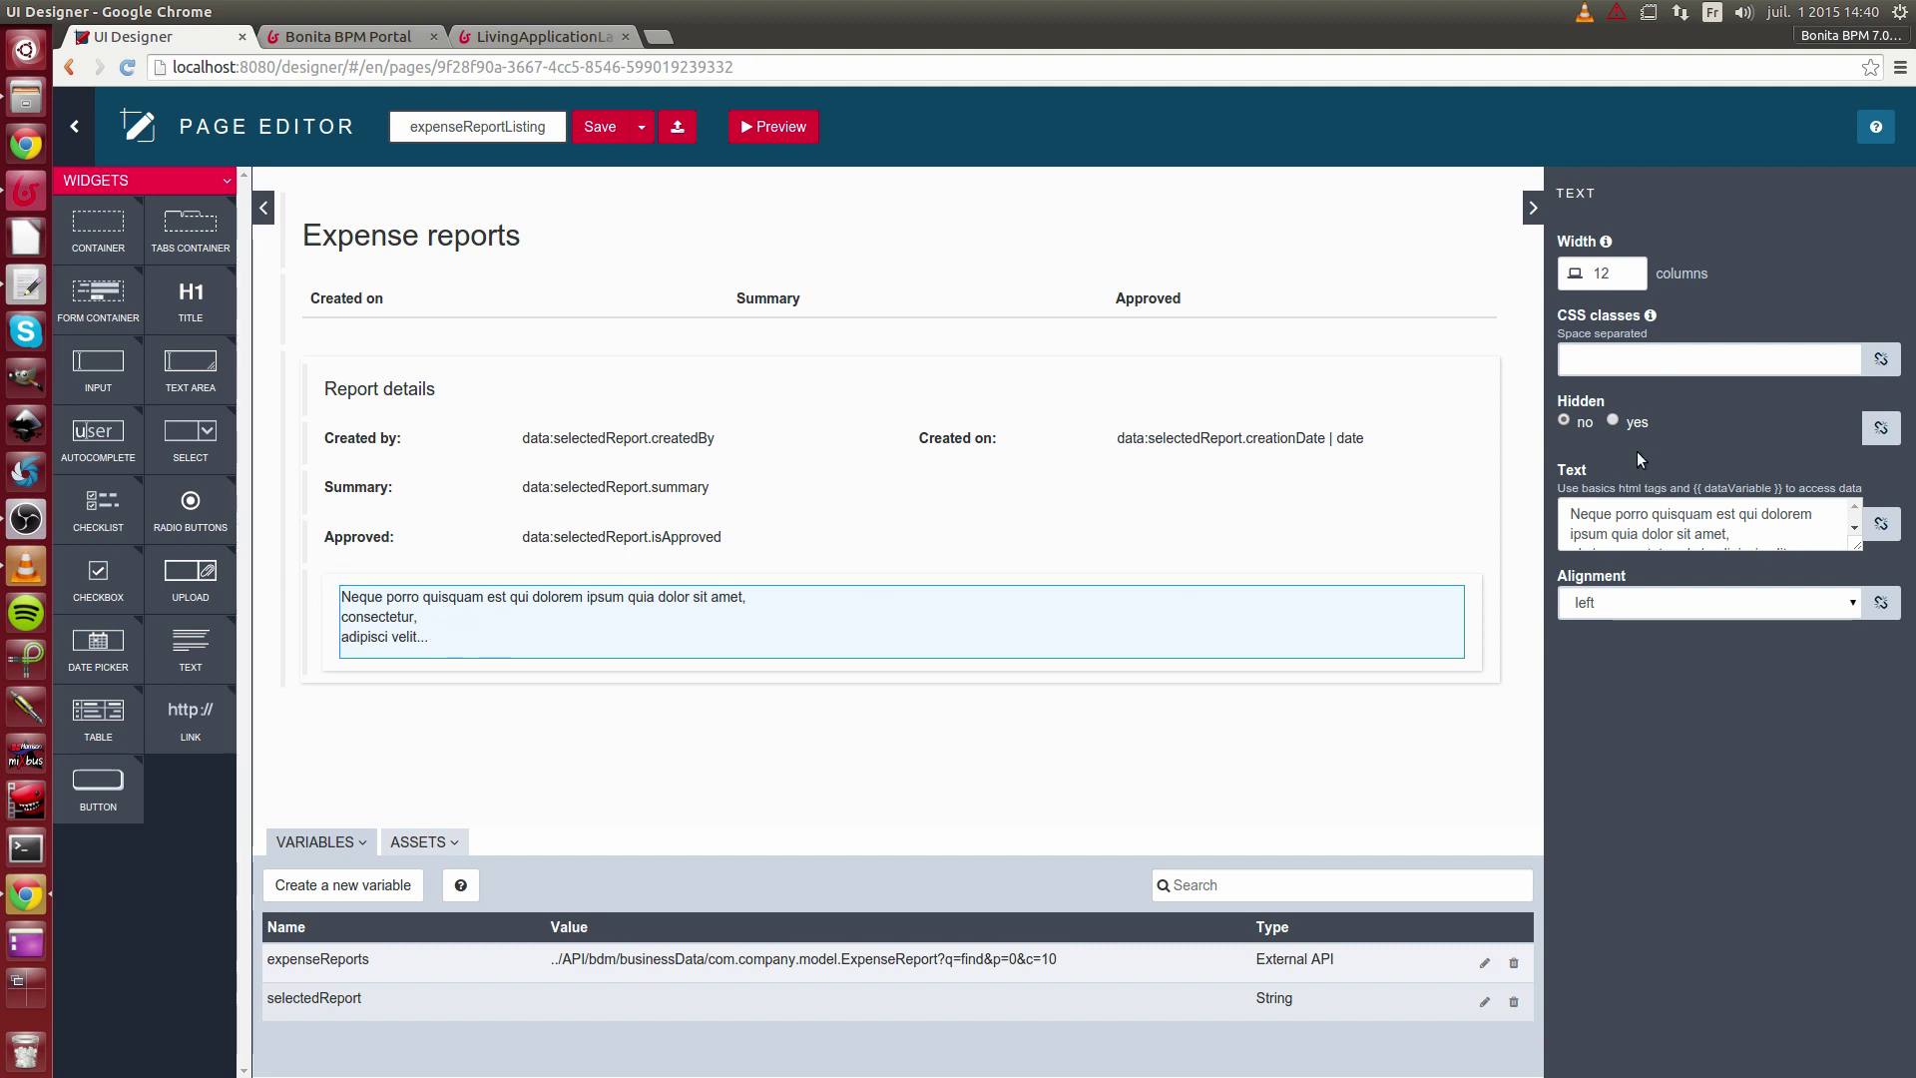
double_click(1617, 260)
type("2")
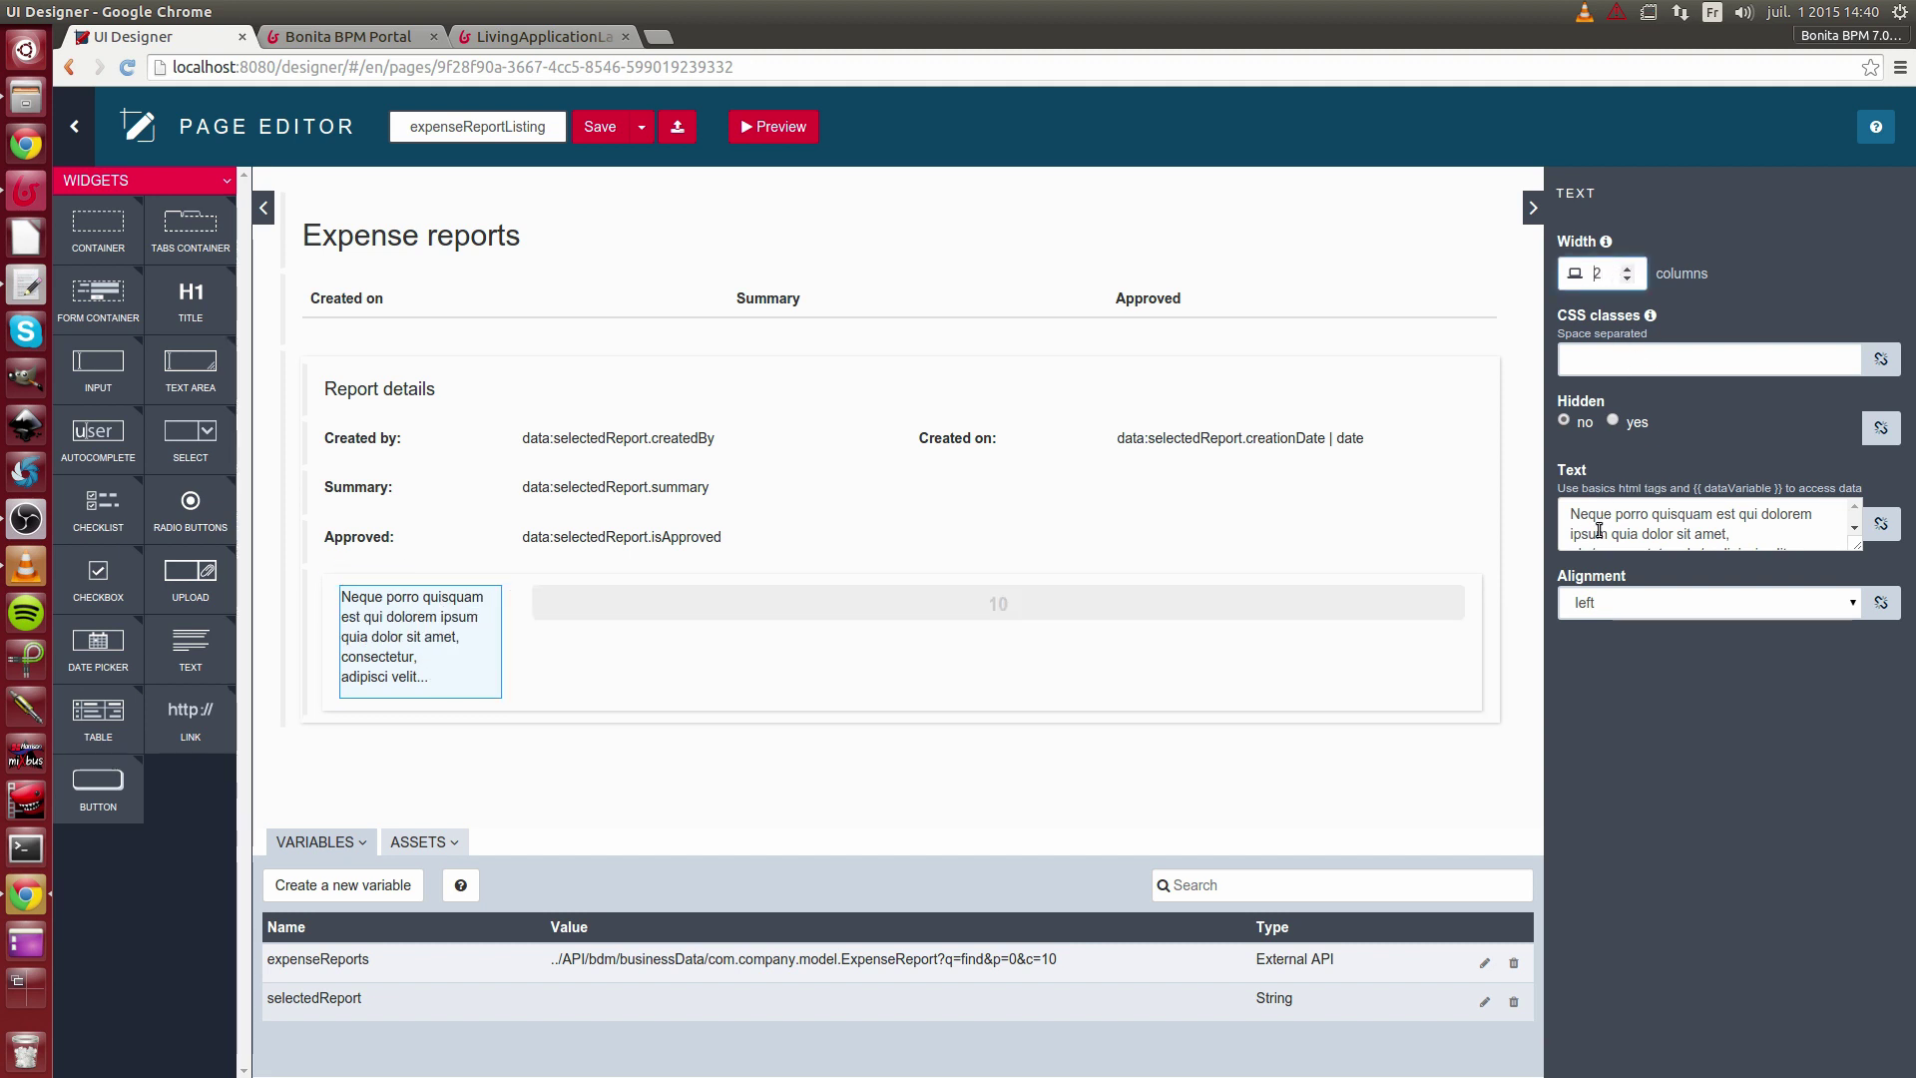
key("ctrl+a")
type("<b")
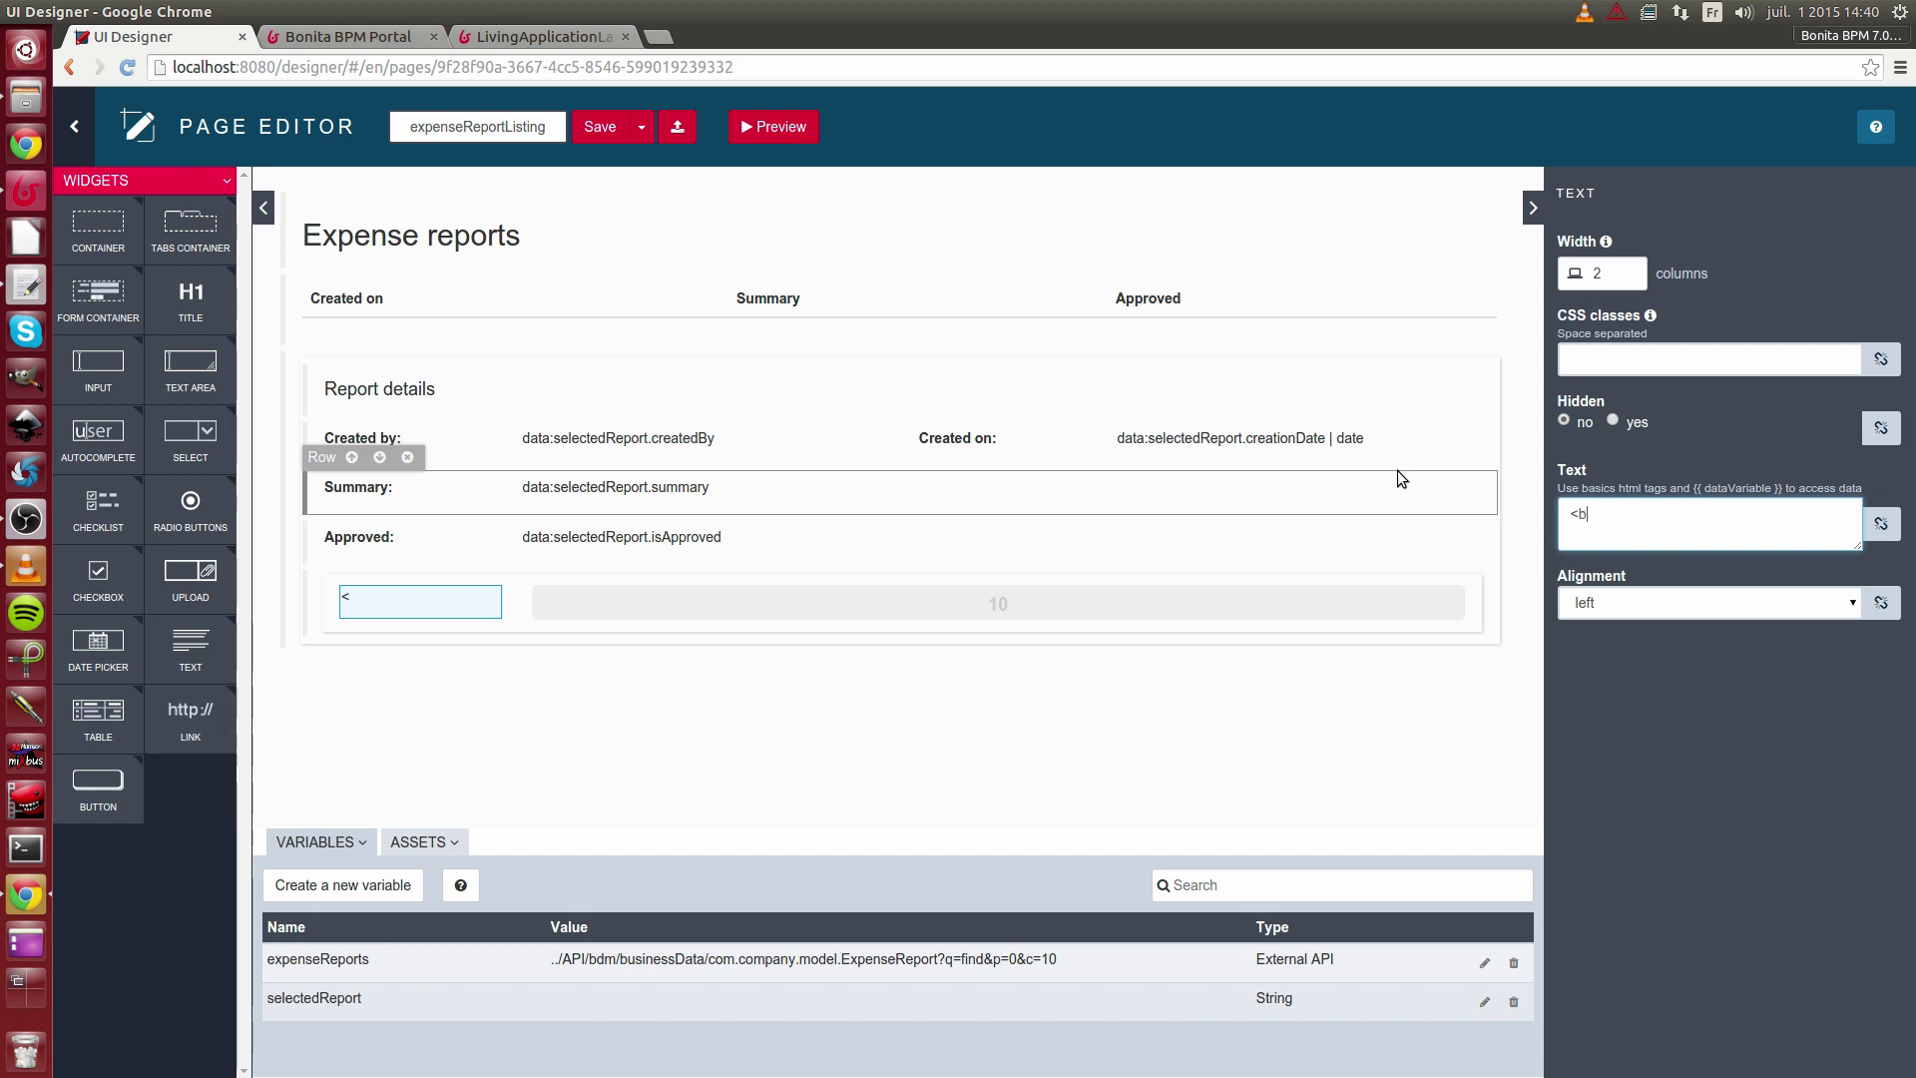
type(">")
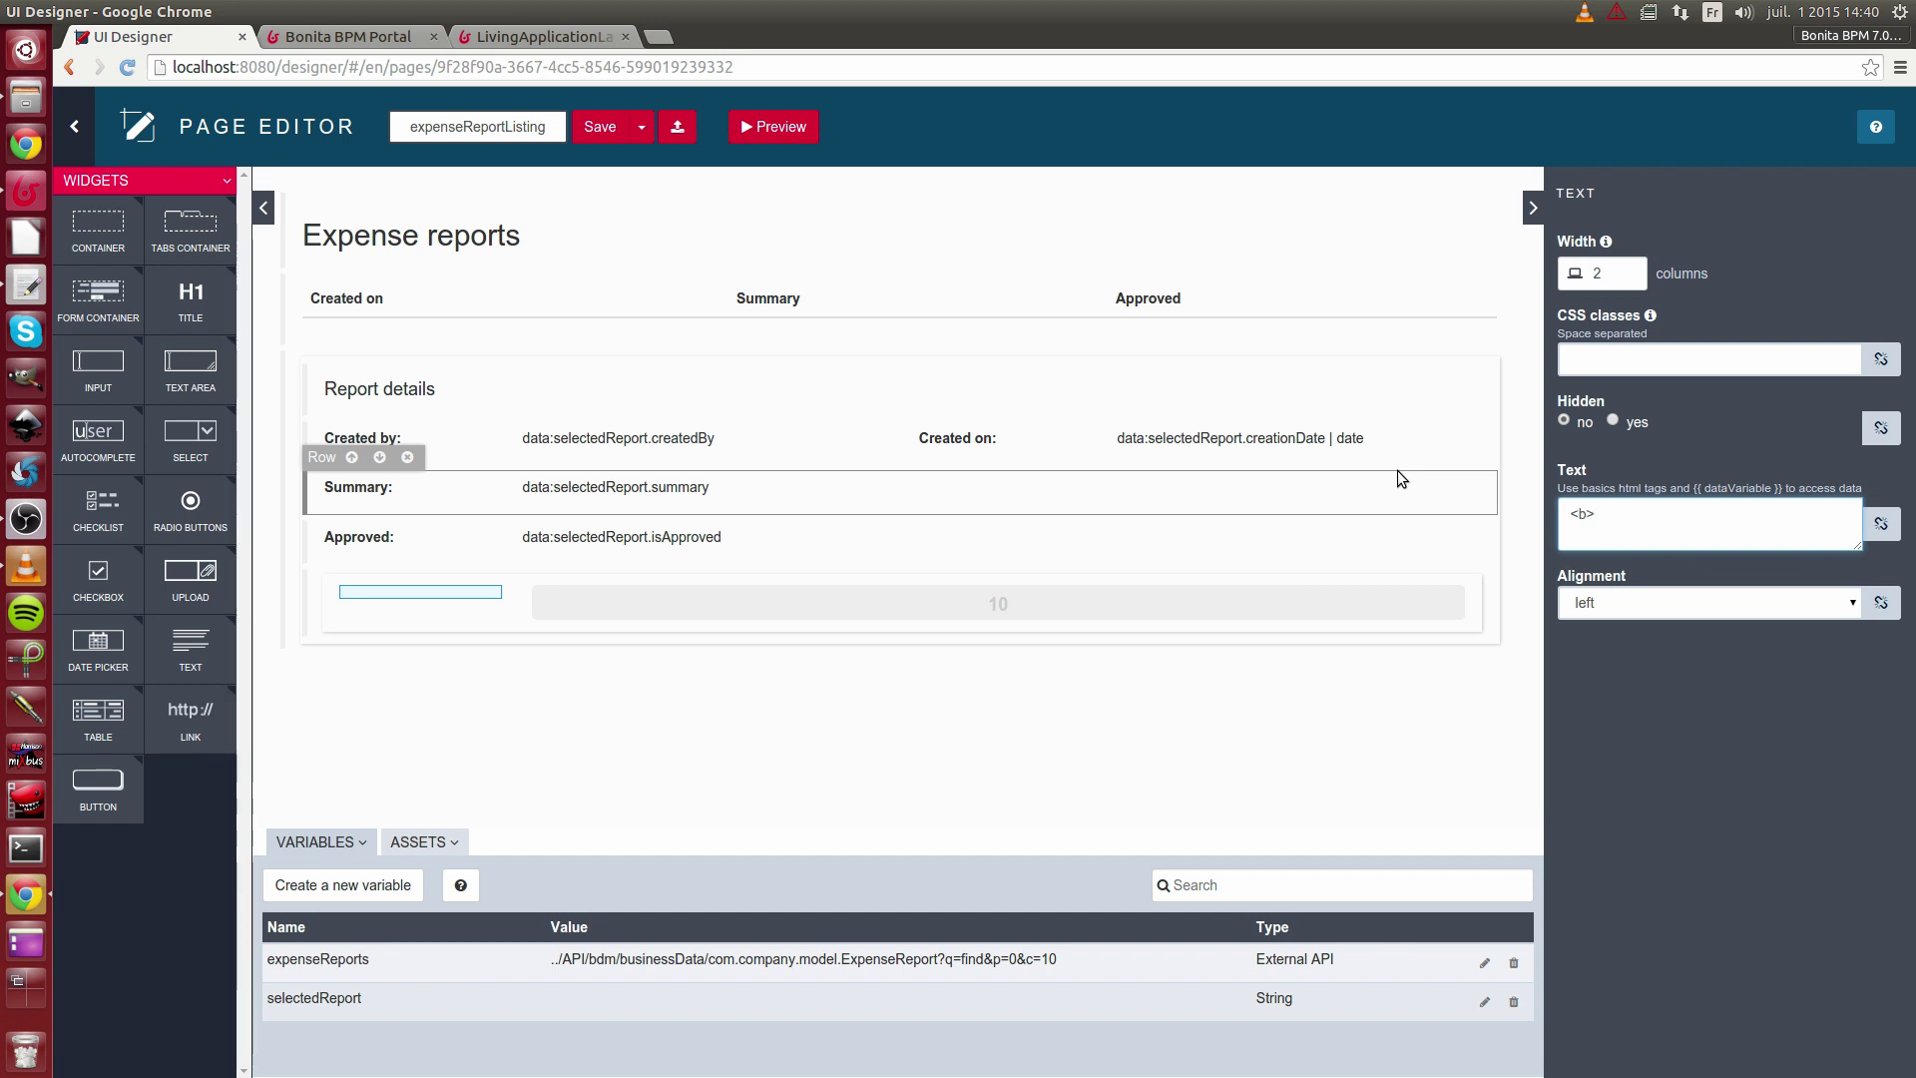
type("Approver com")
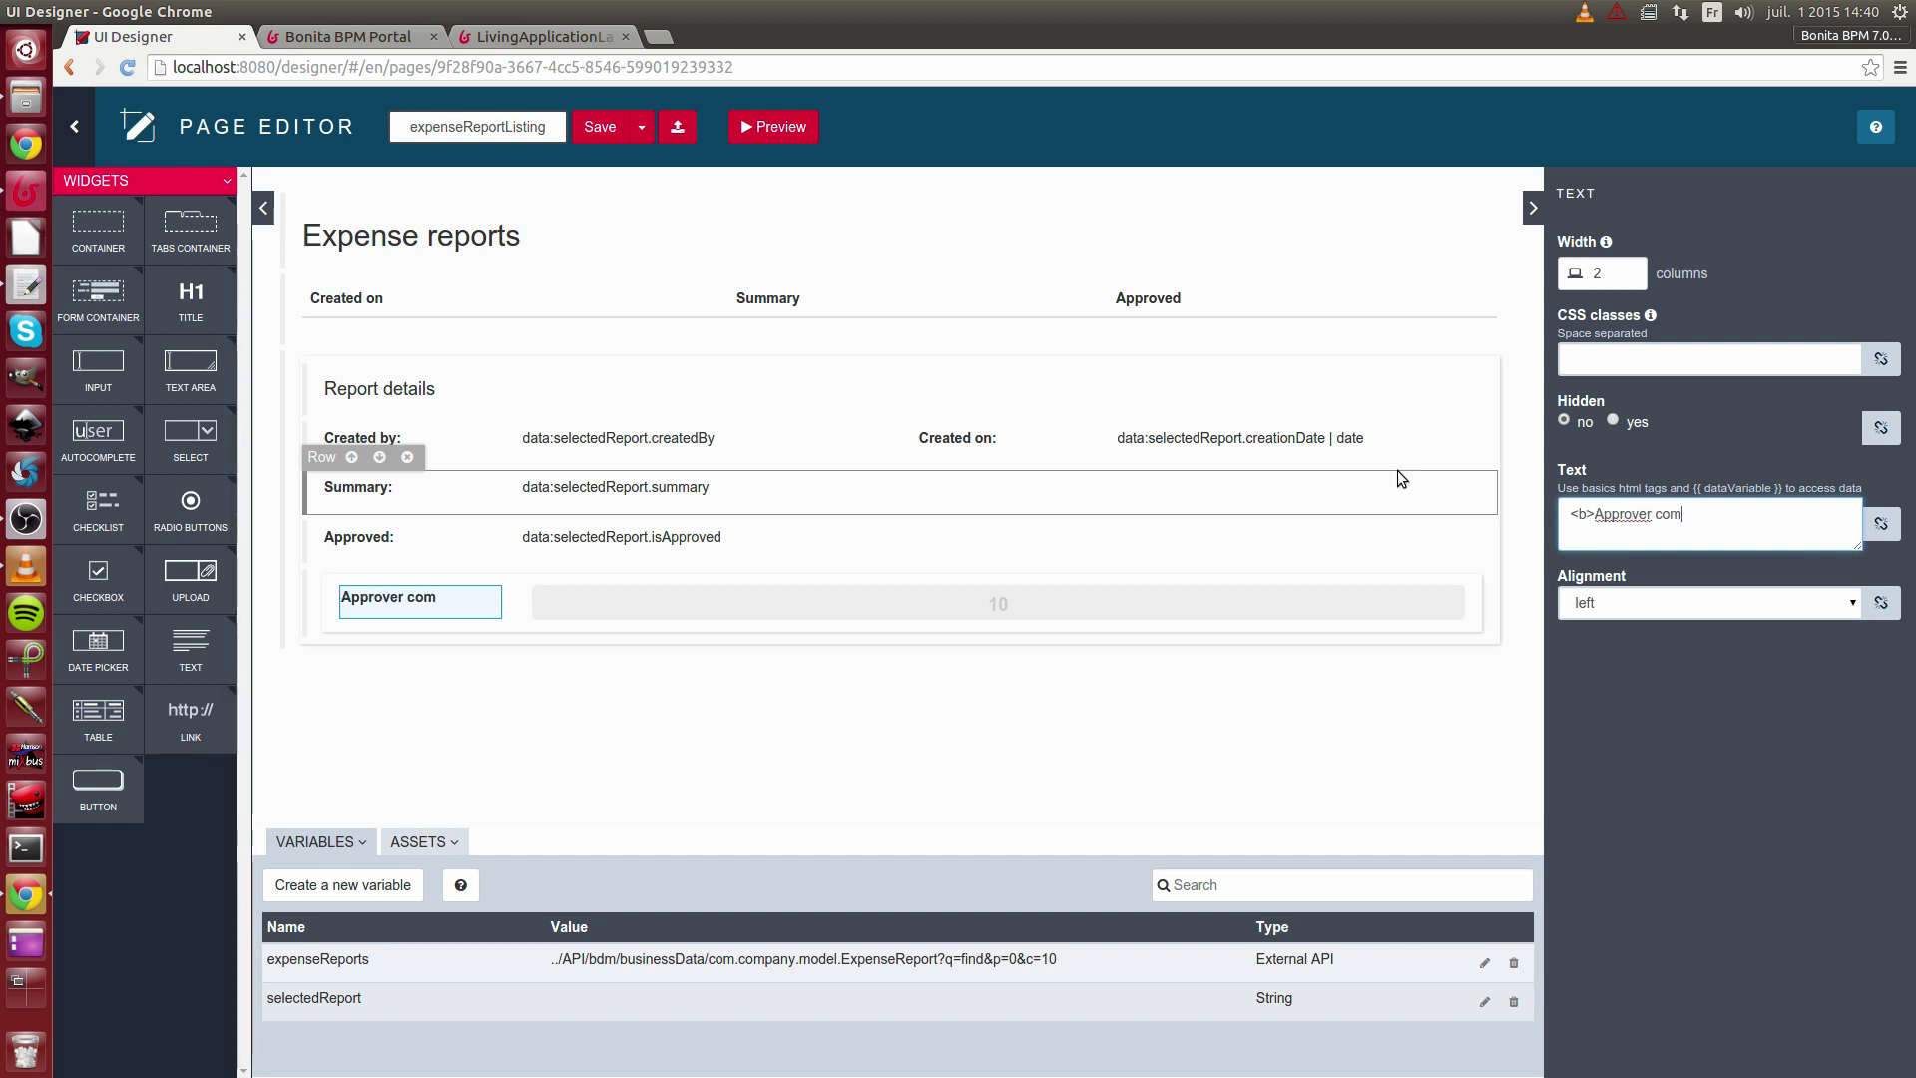
type("ments")
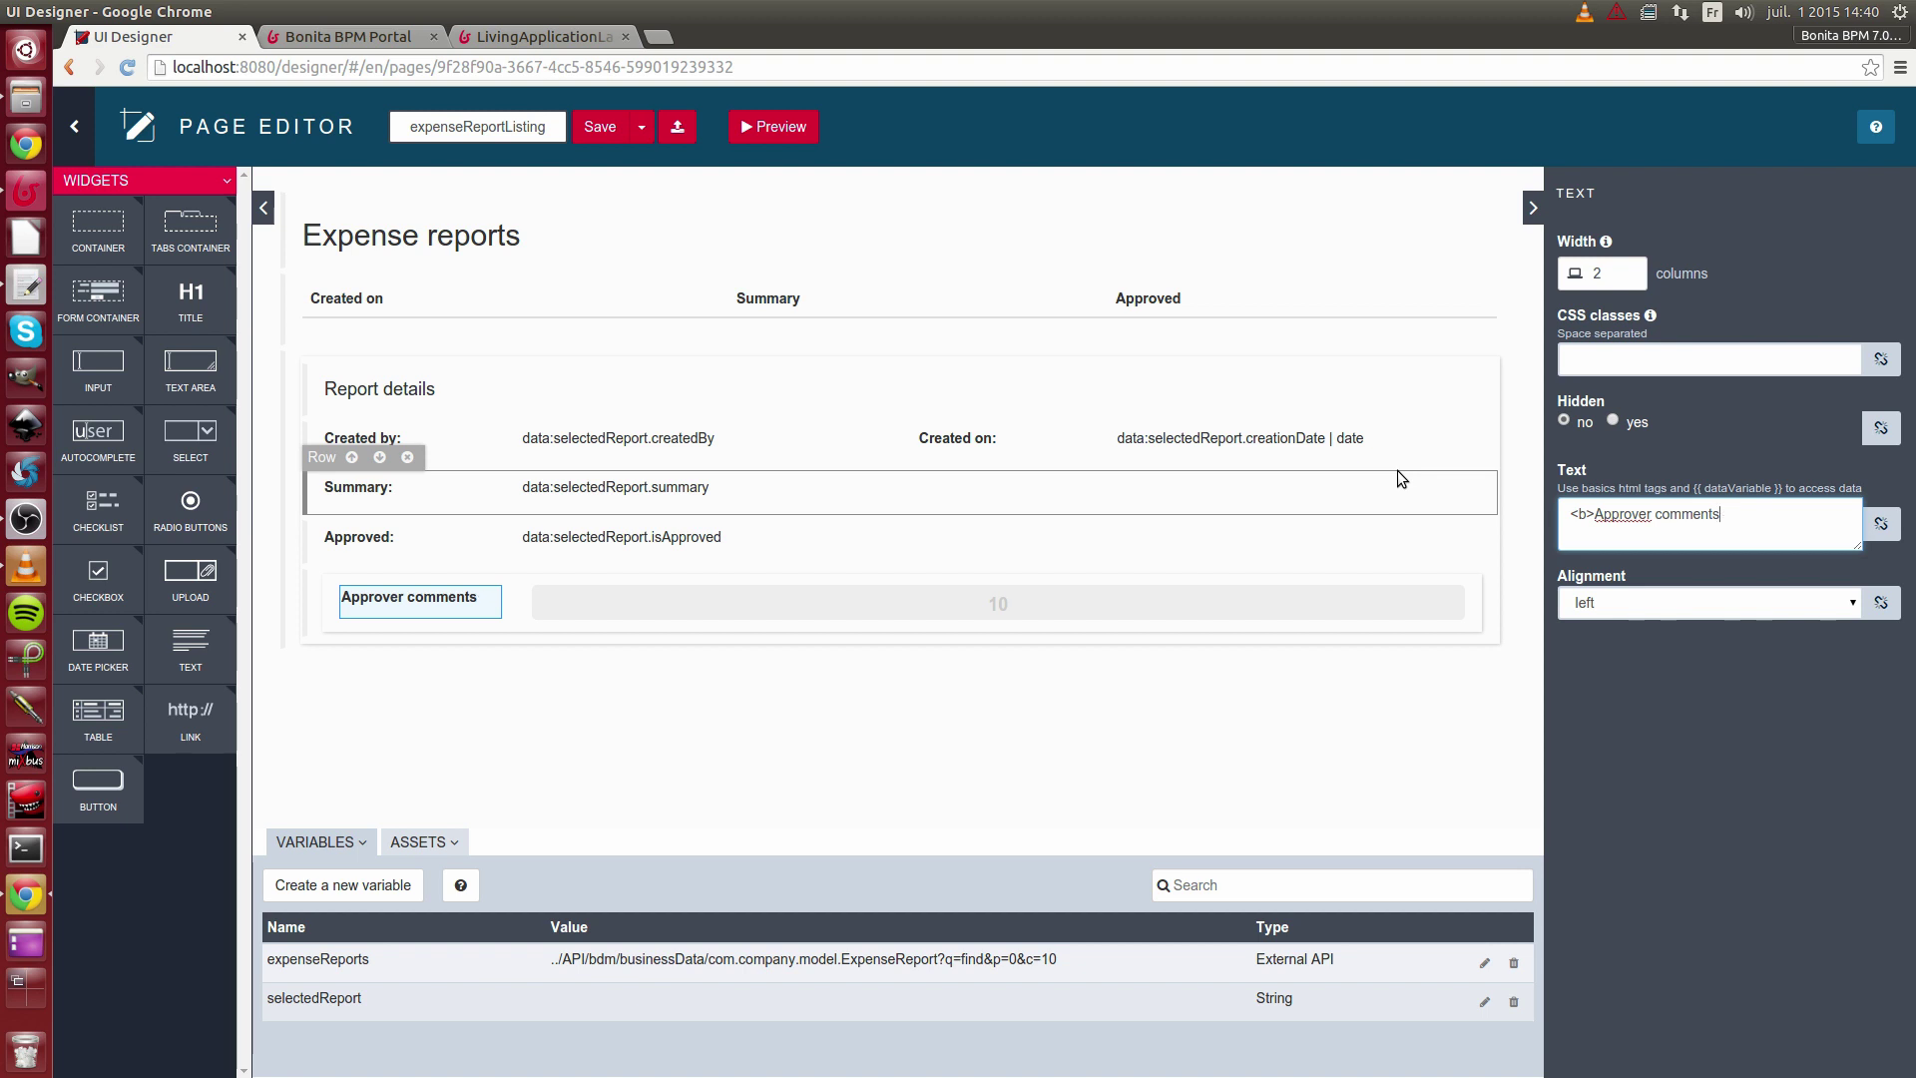
type(":</b>")
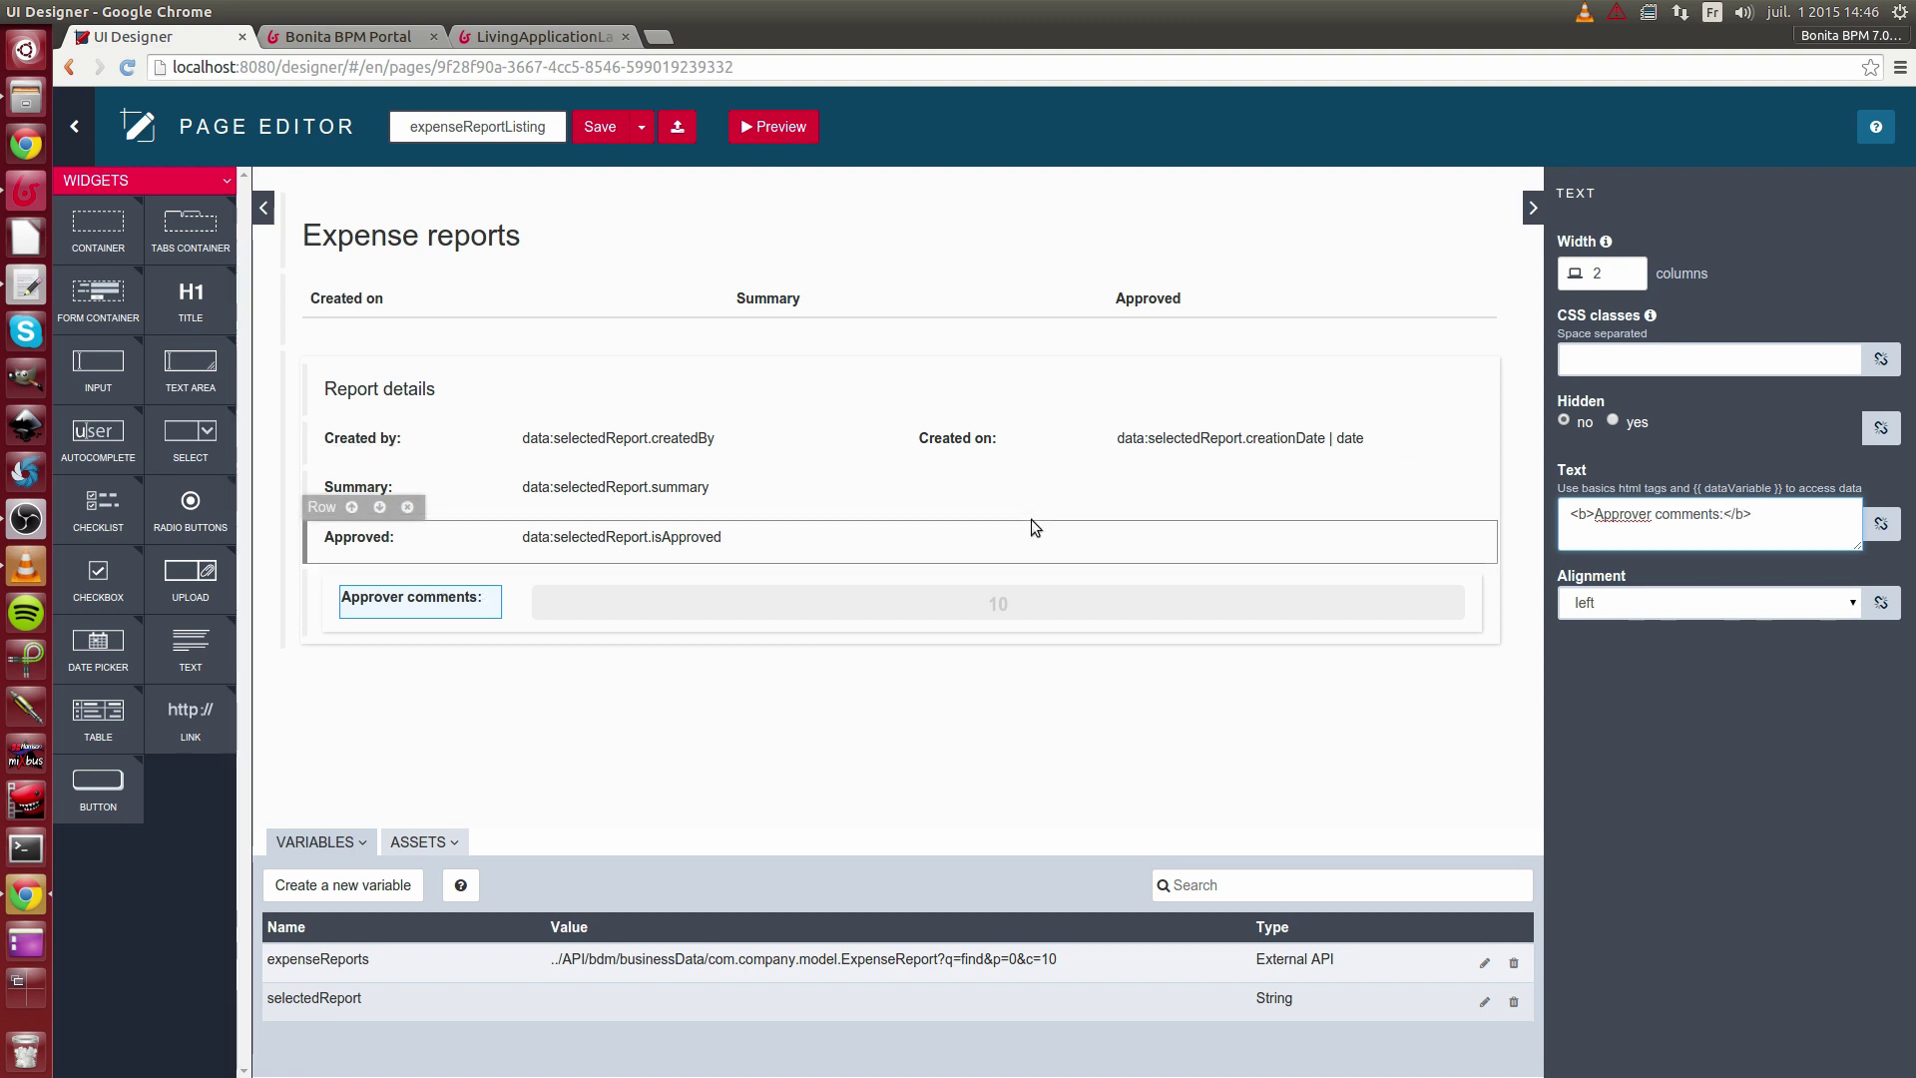
- Add a Text widget beside the label, bound to selectedReport.approverComments
left_click_drag(189, 649, 722, 612)
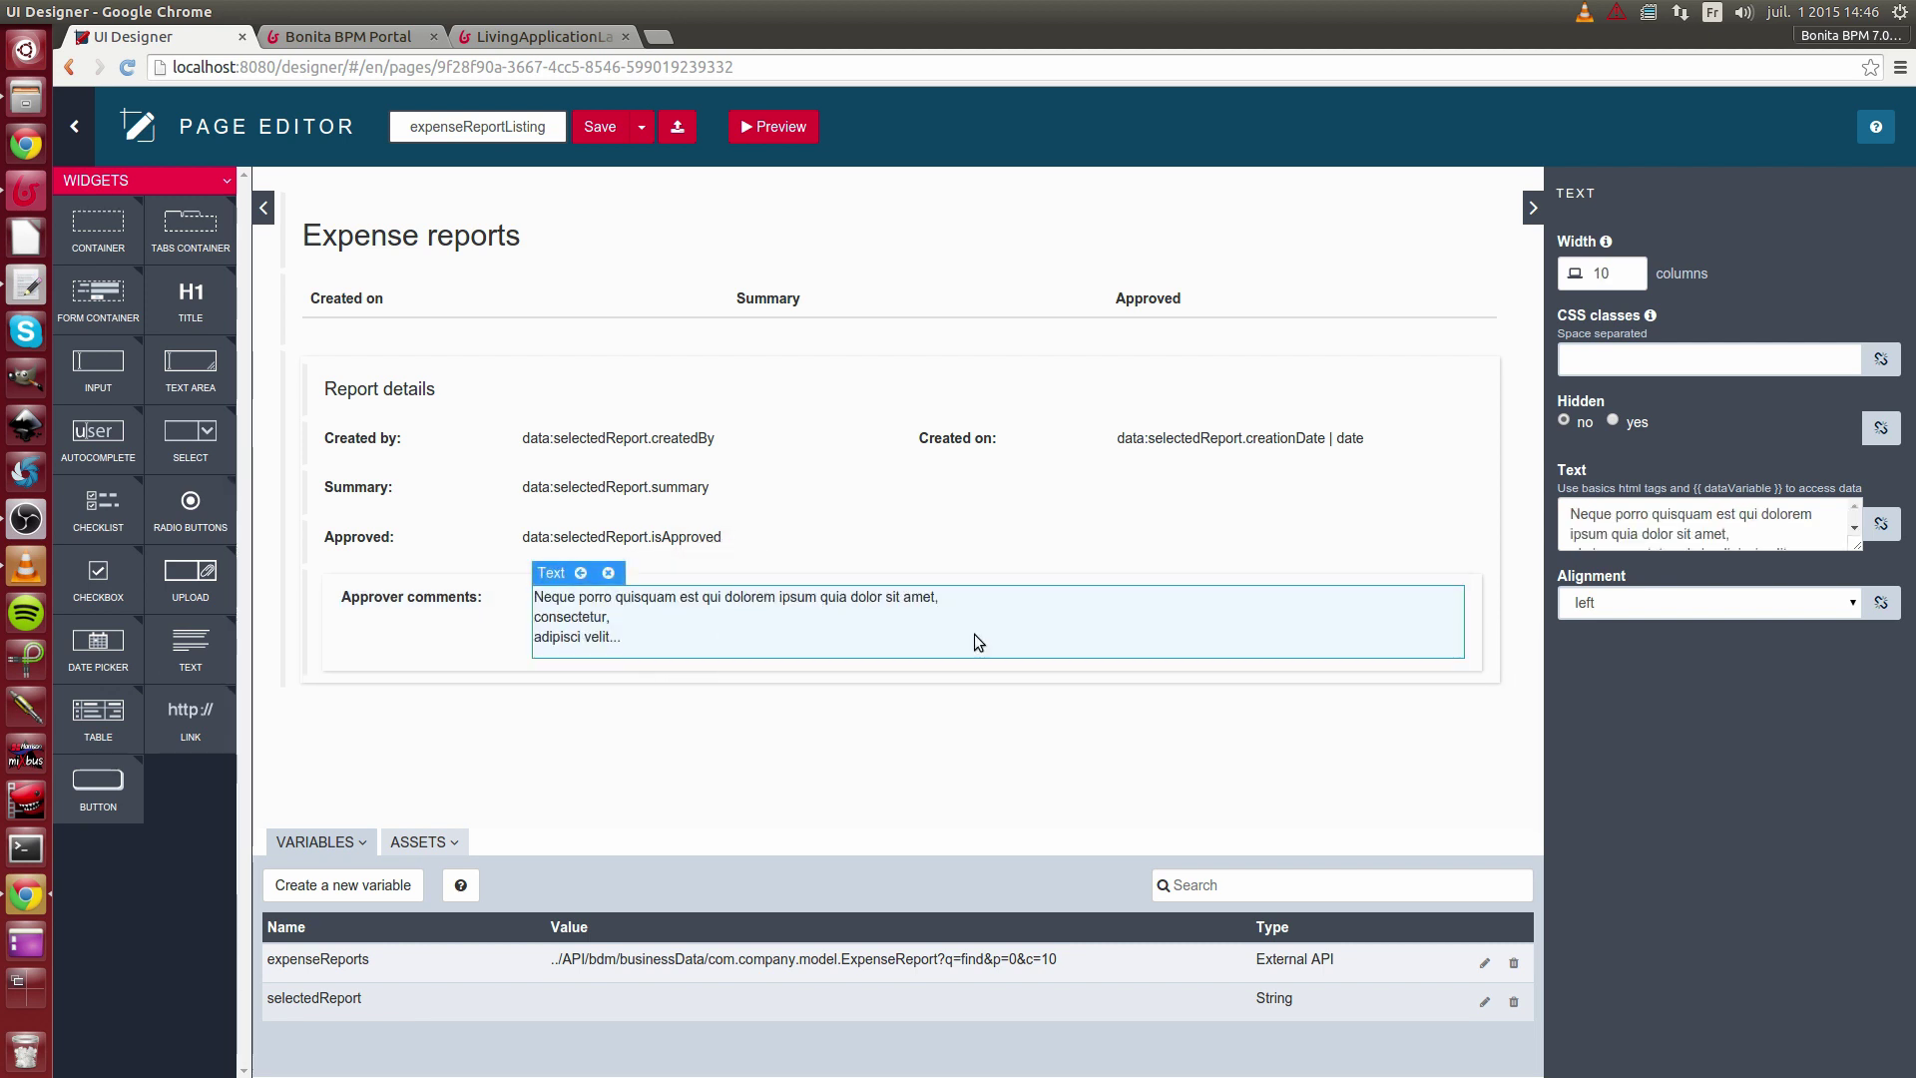
left_click(1880, 524)
type("se")
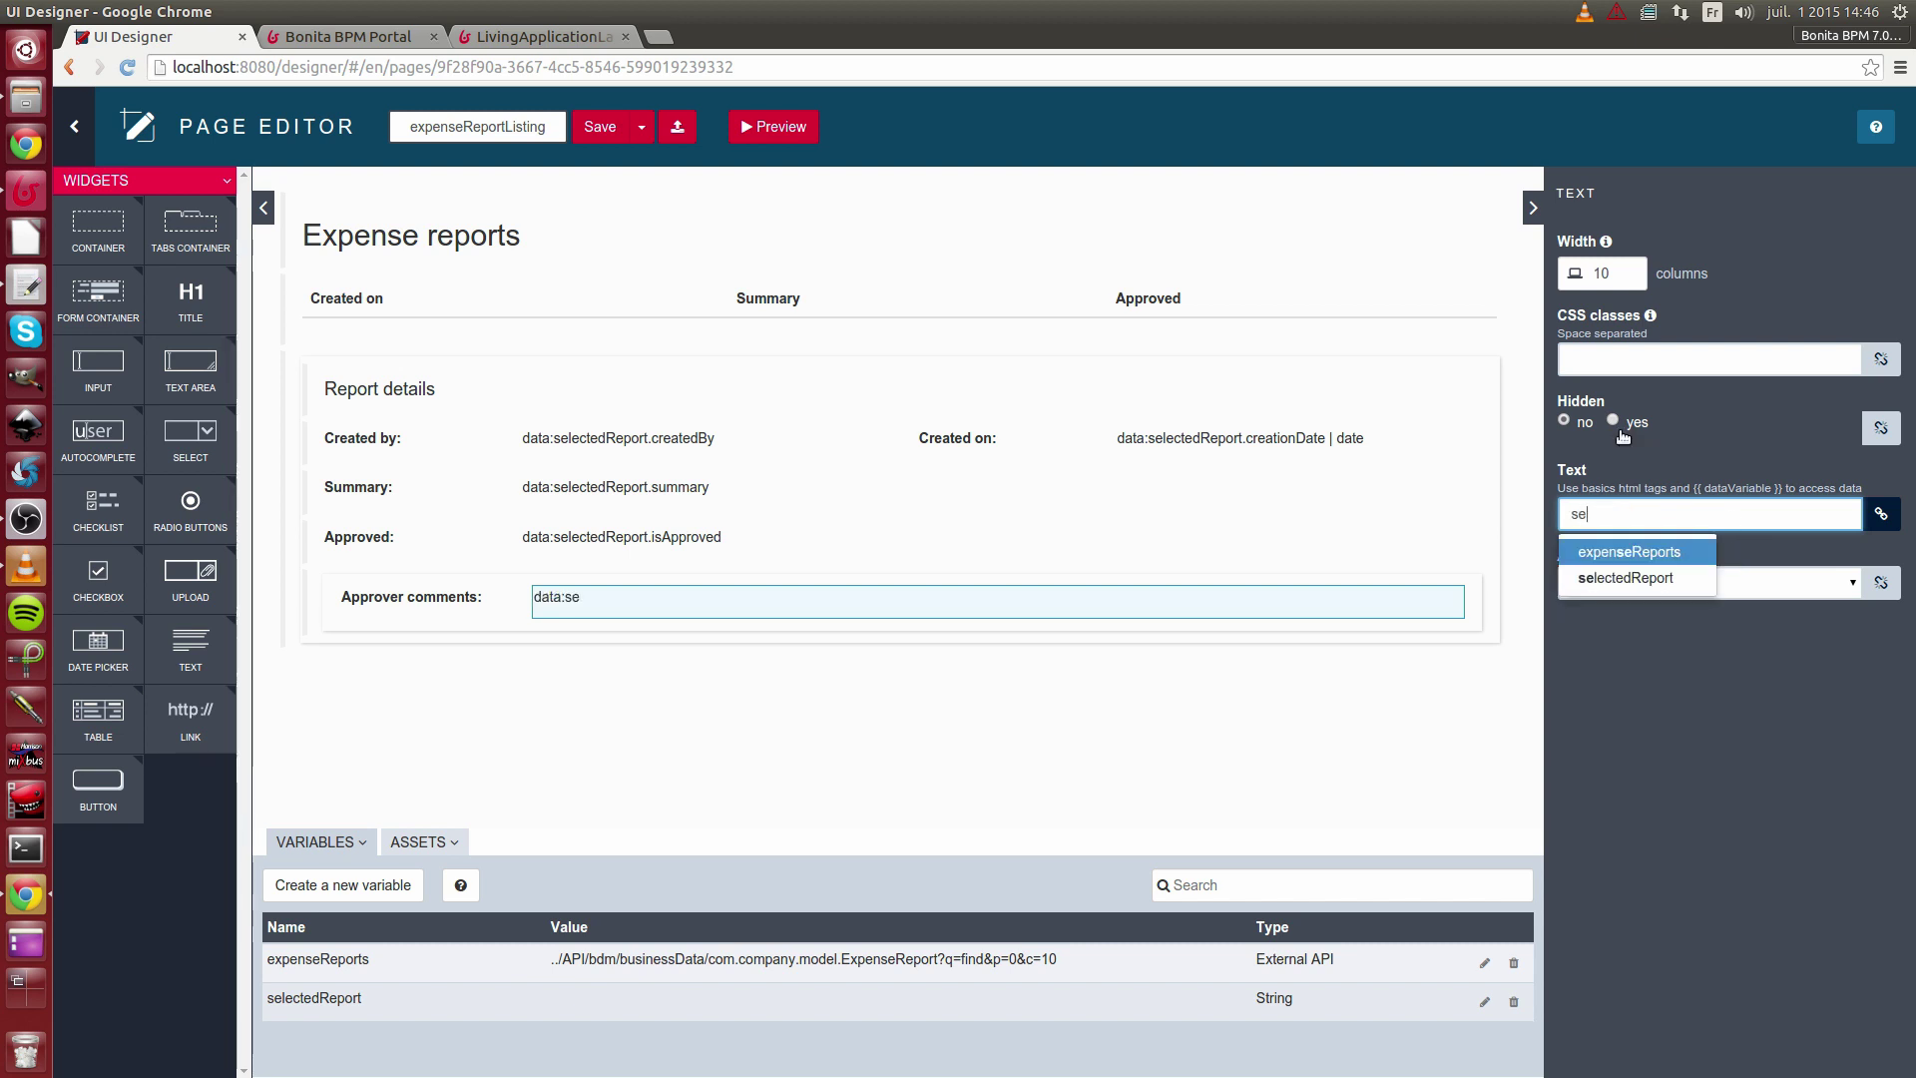
key("Down")
key("Return")
type(".")
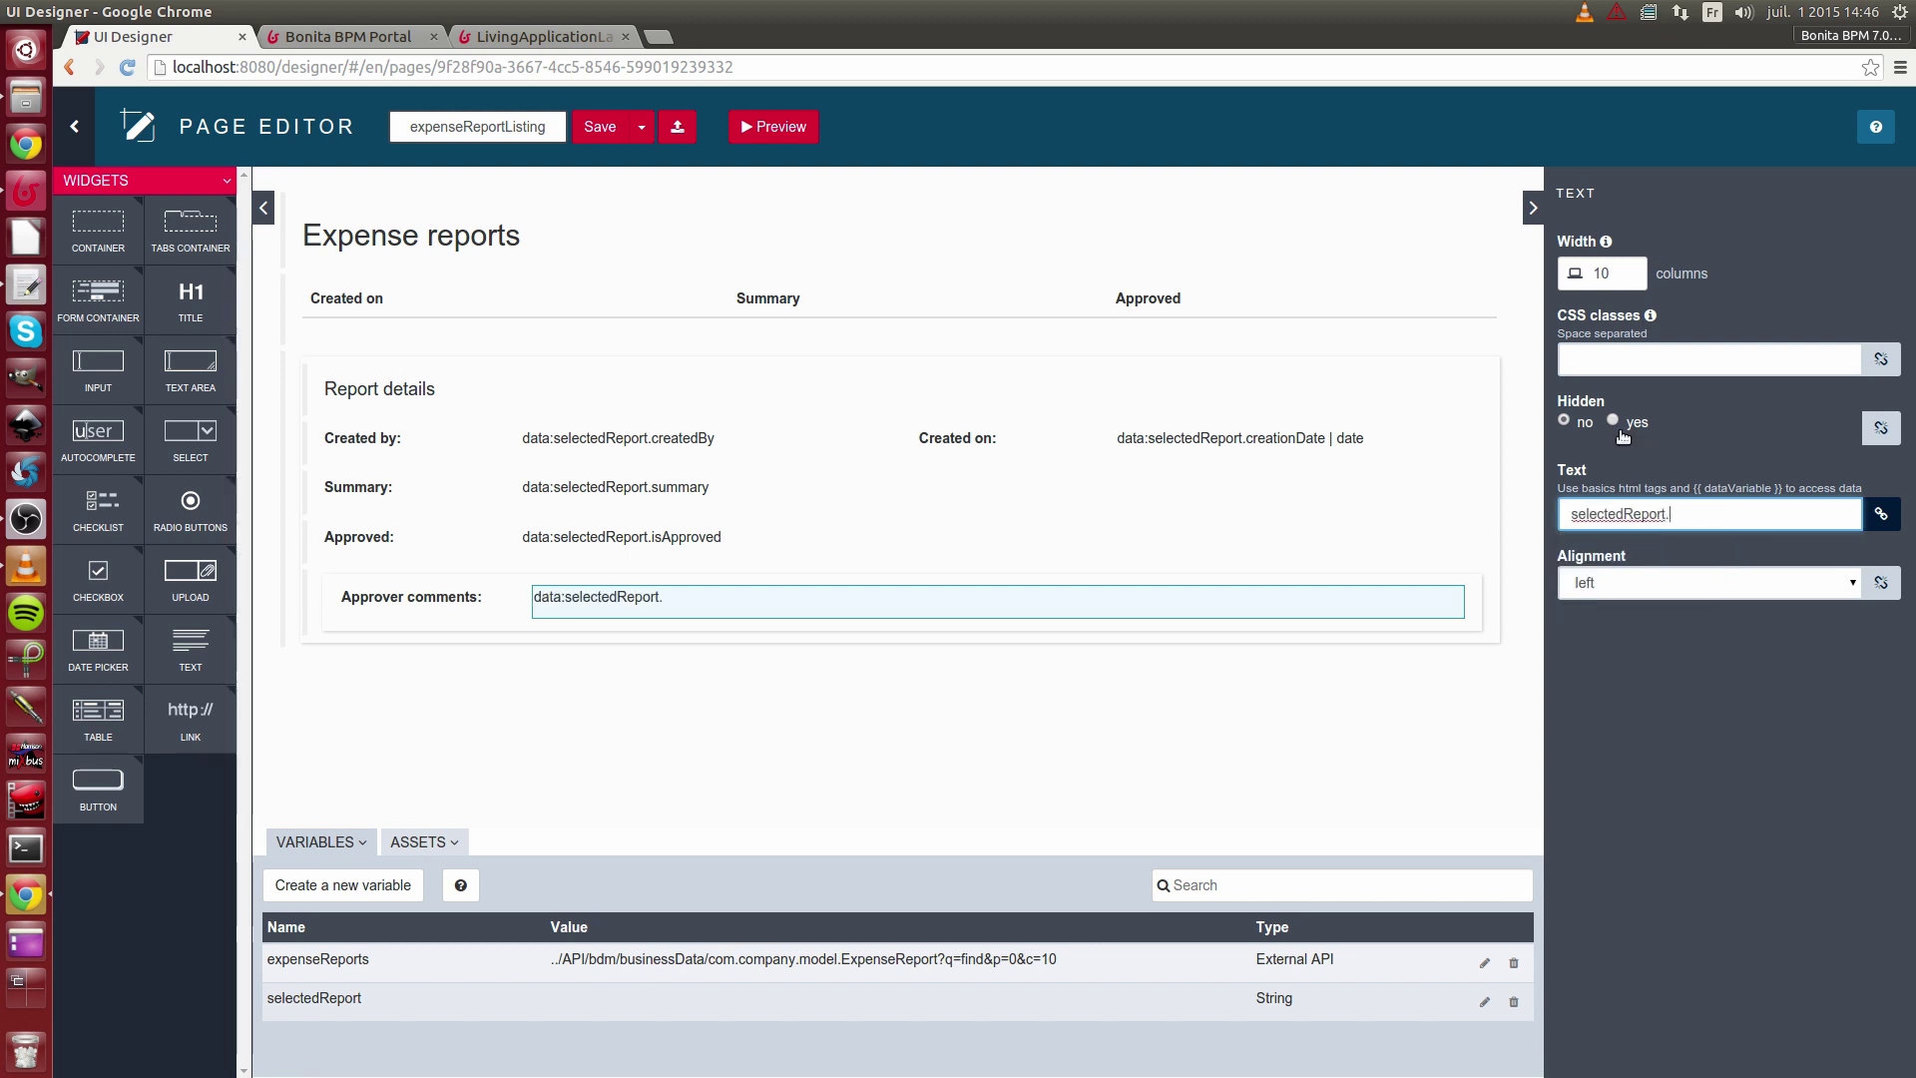
type("approverComme")
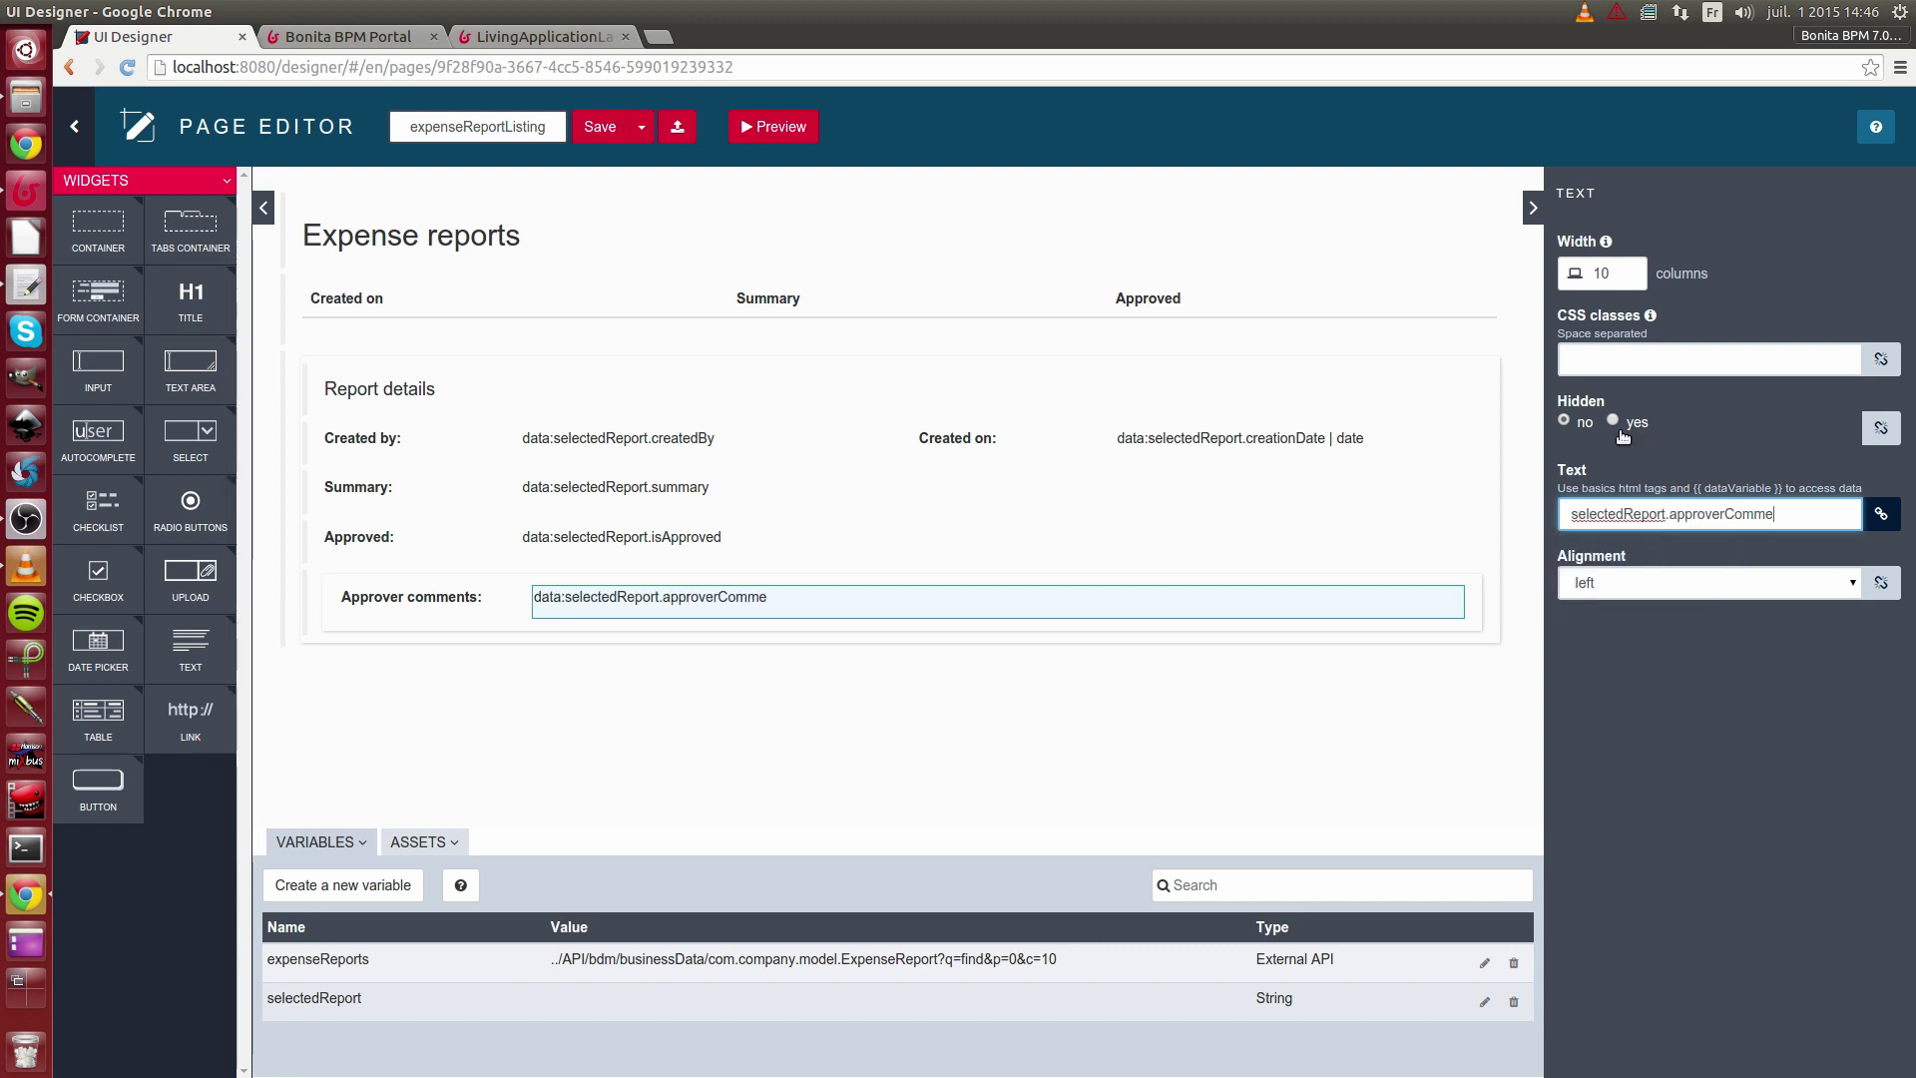
type("nts")
- Preview the page and select the Jul 1, 2015 report to see its details
left_click(809, 699)
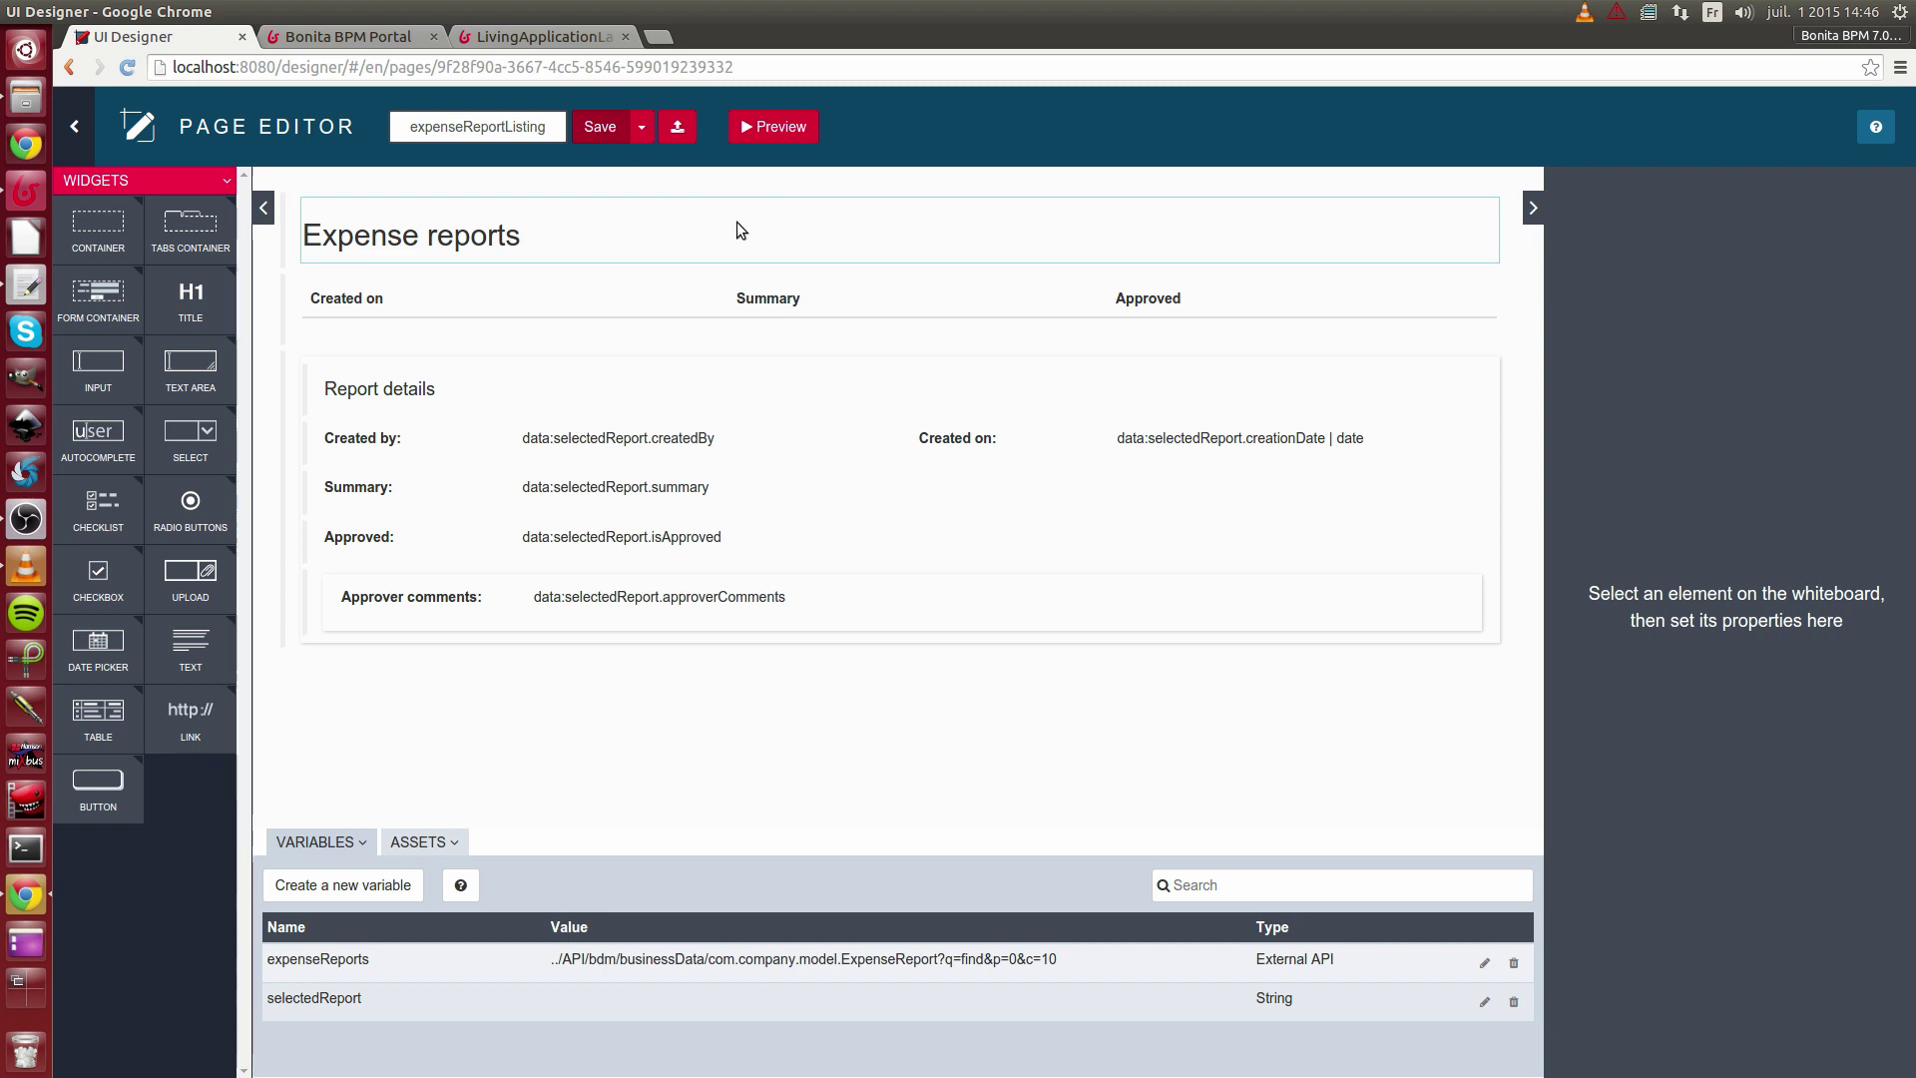
left_click(769, 139)
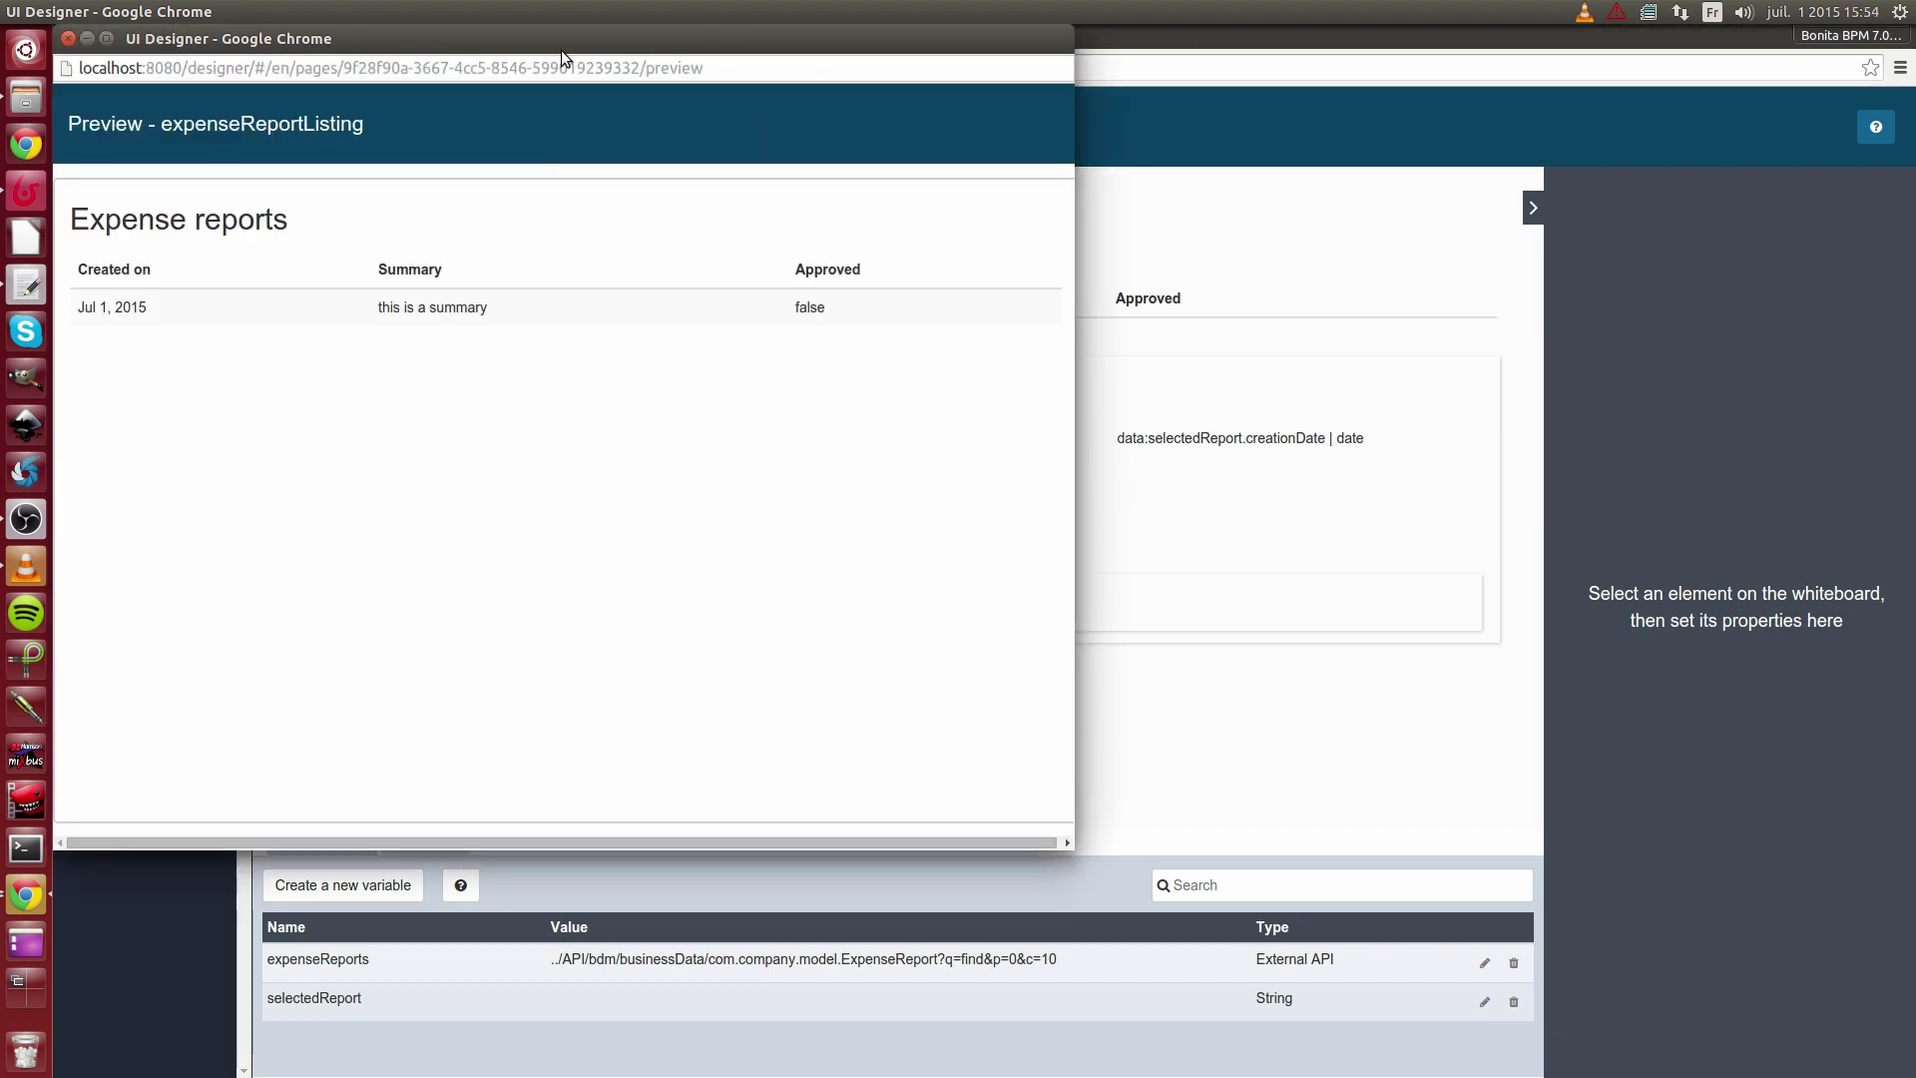
left_click_drag(563, 43, 712, 126)
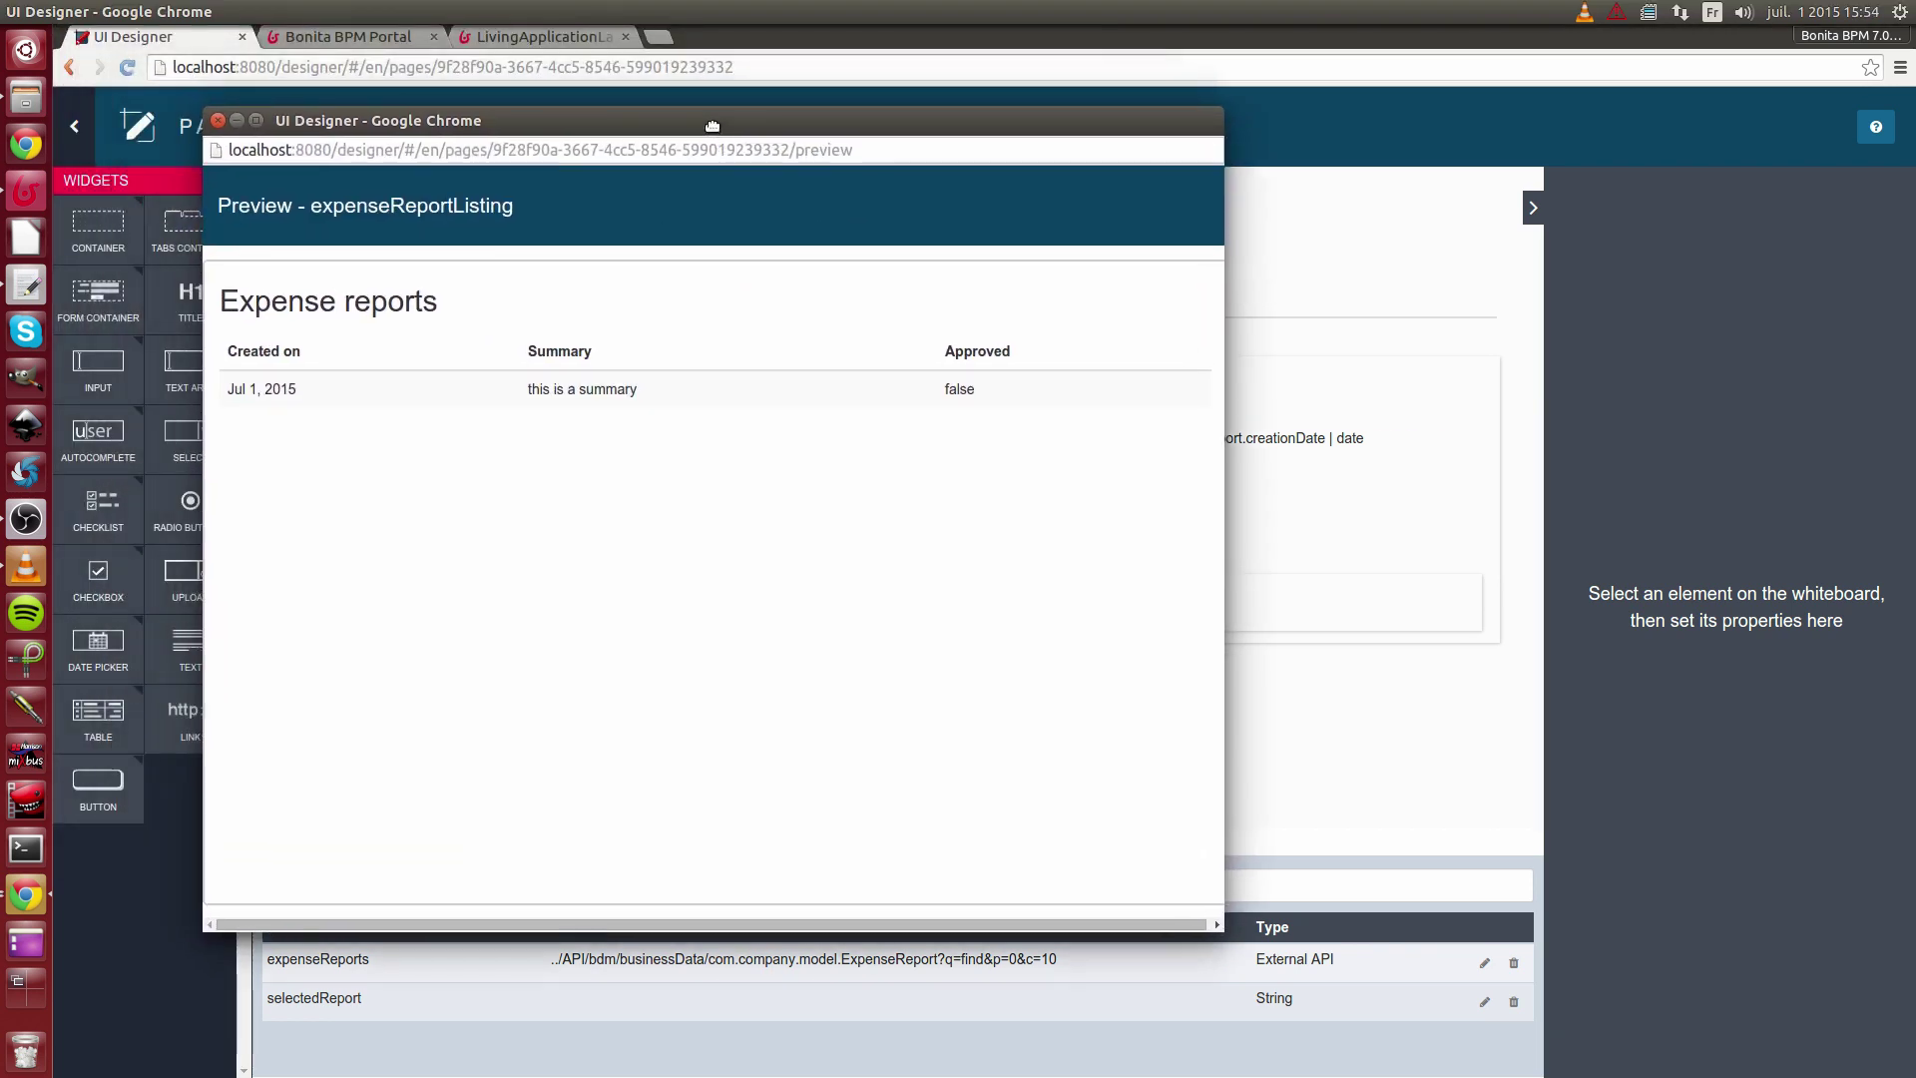
left_click(560, 389)
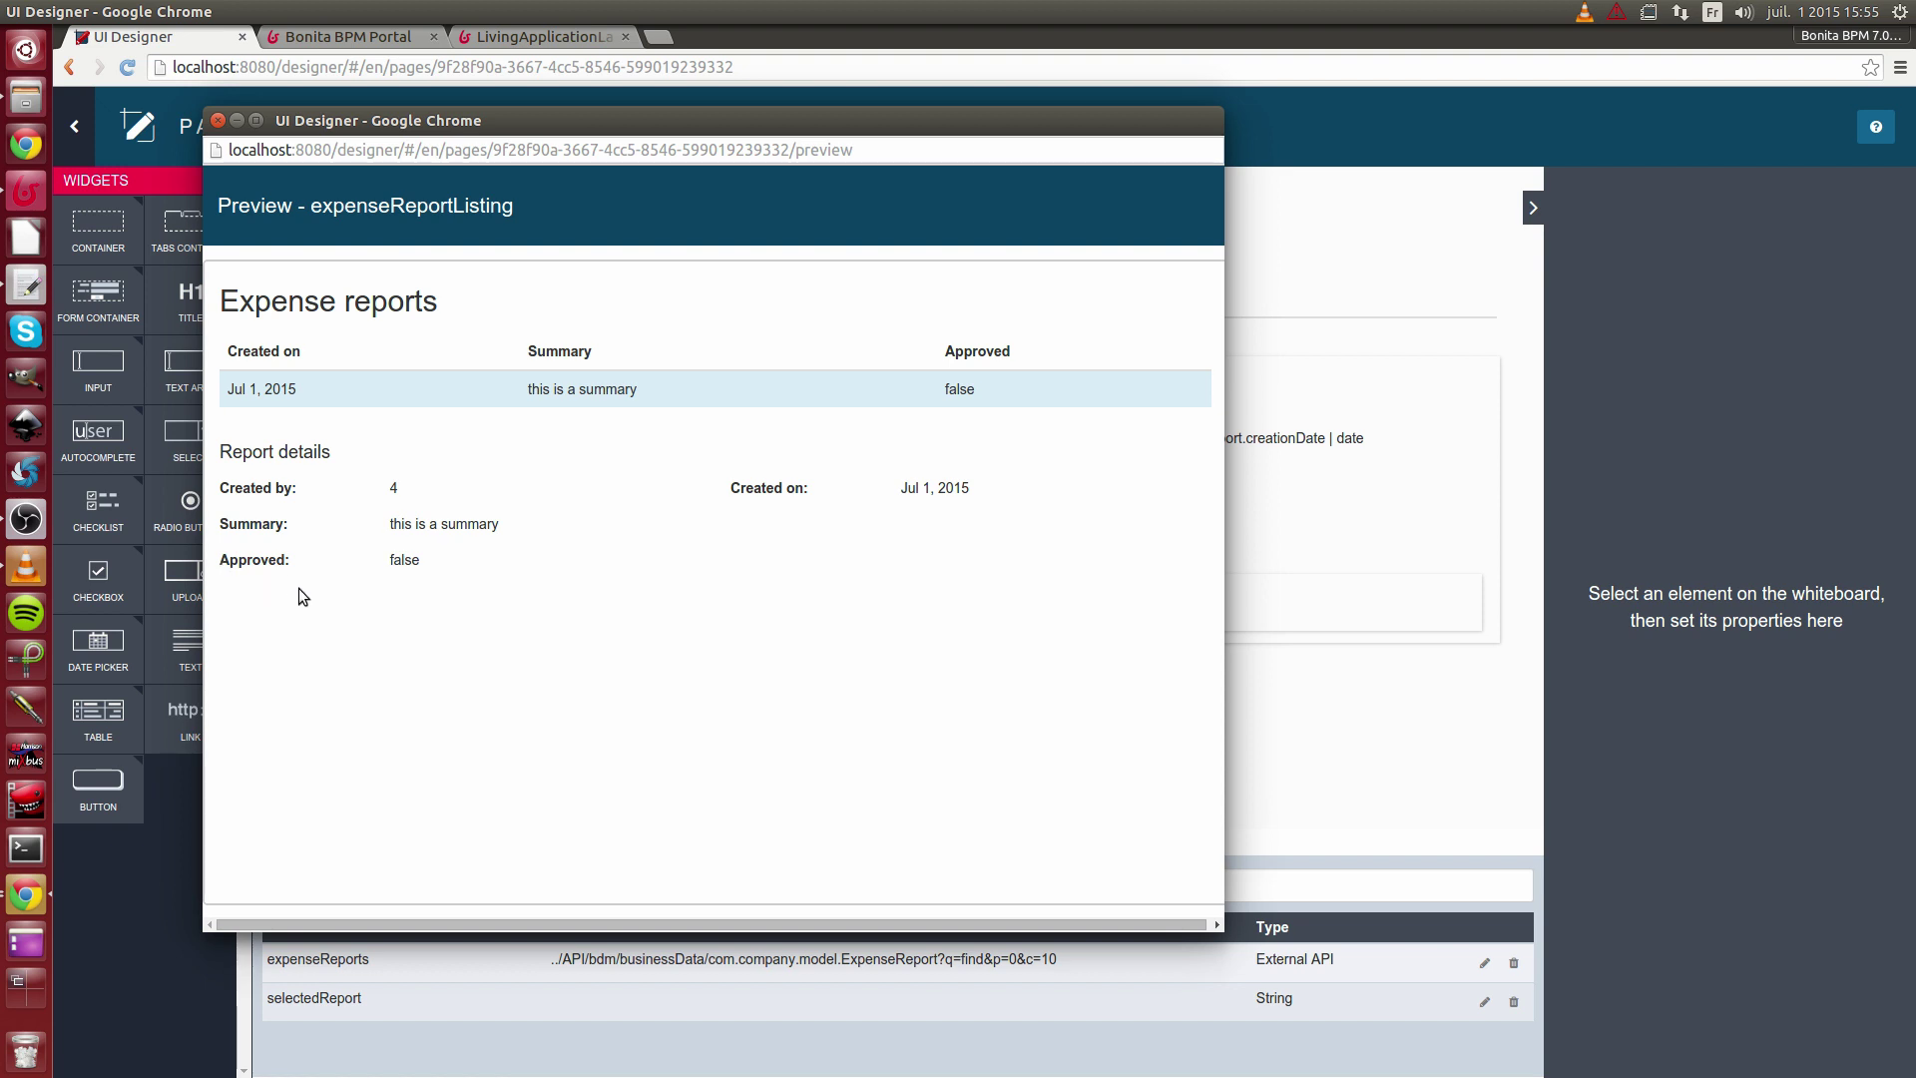
- Close the preview and create a new External API variable named creatorUser
left_click(218, 121)
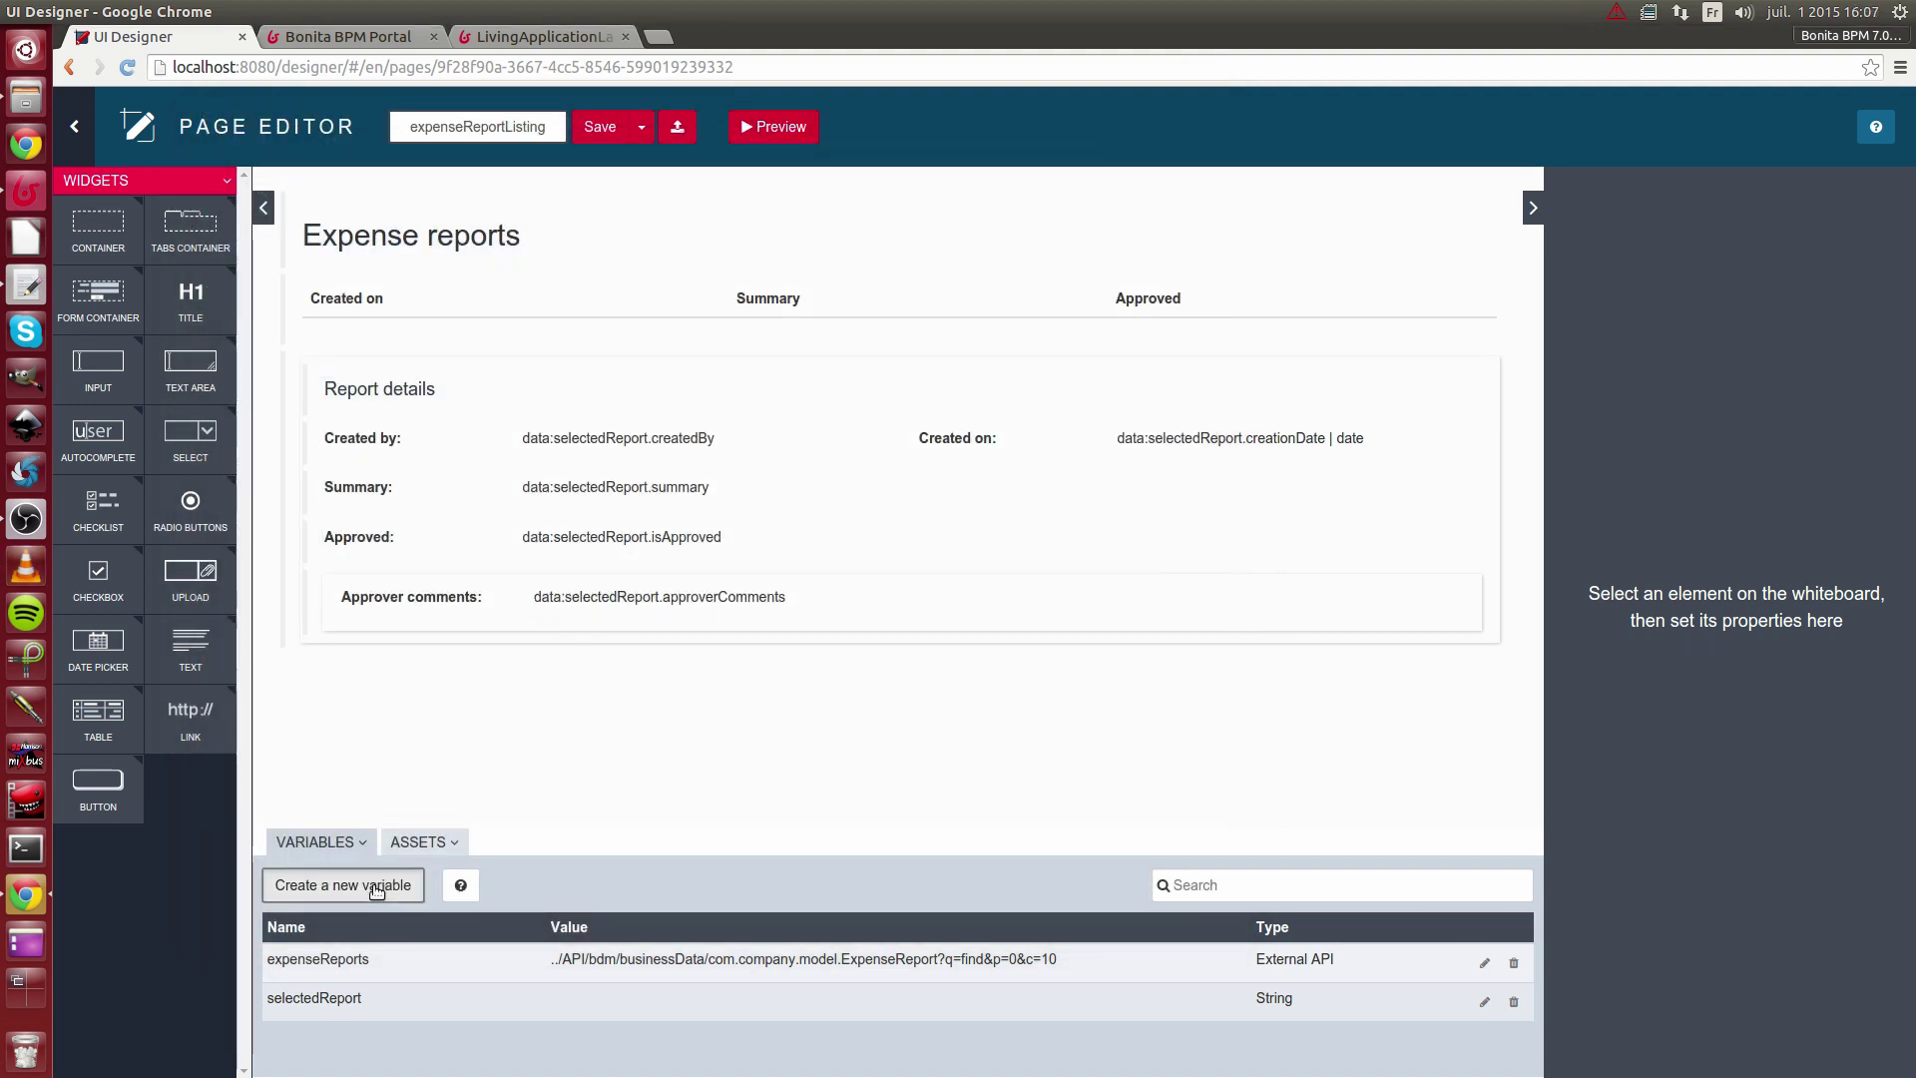
left_click(376, 889)
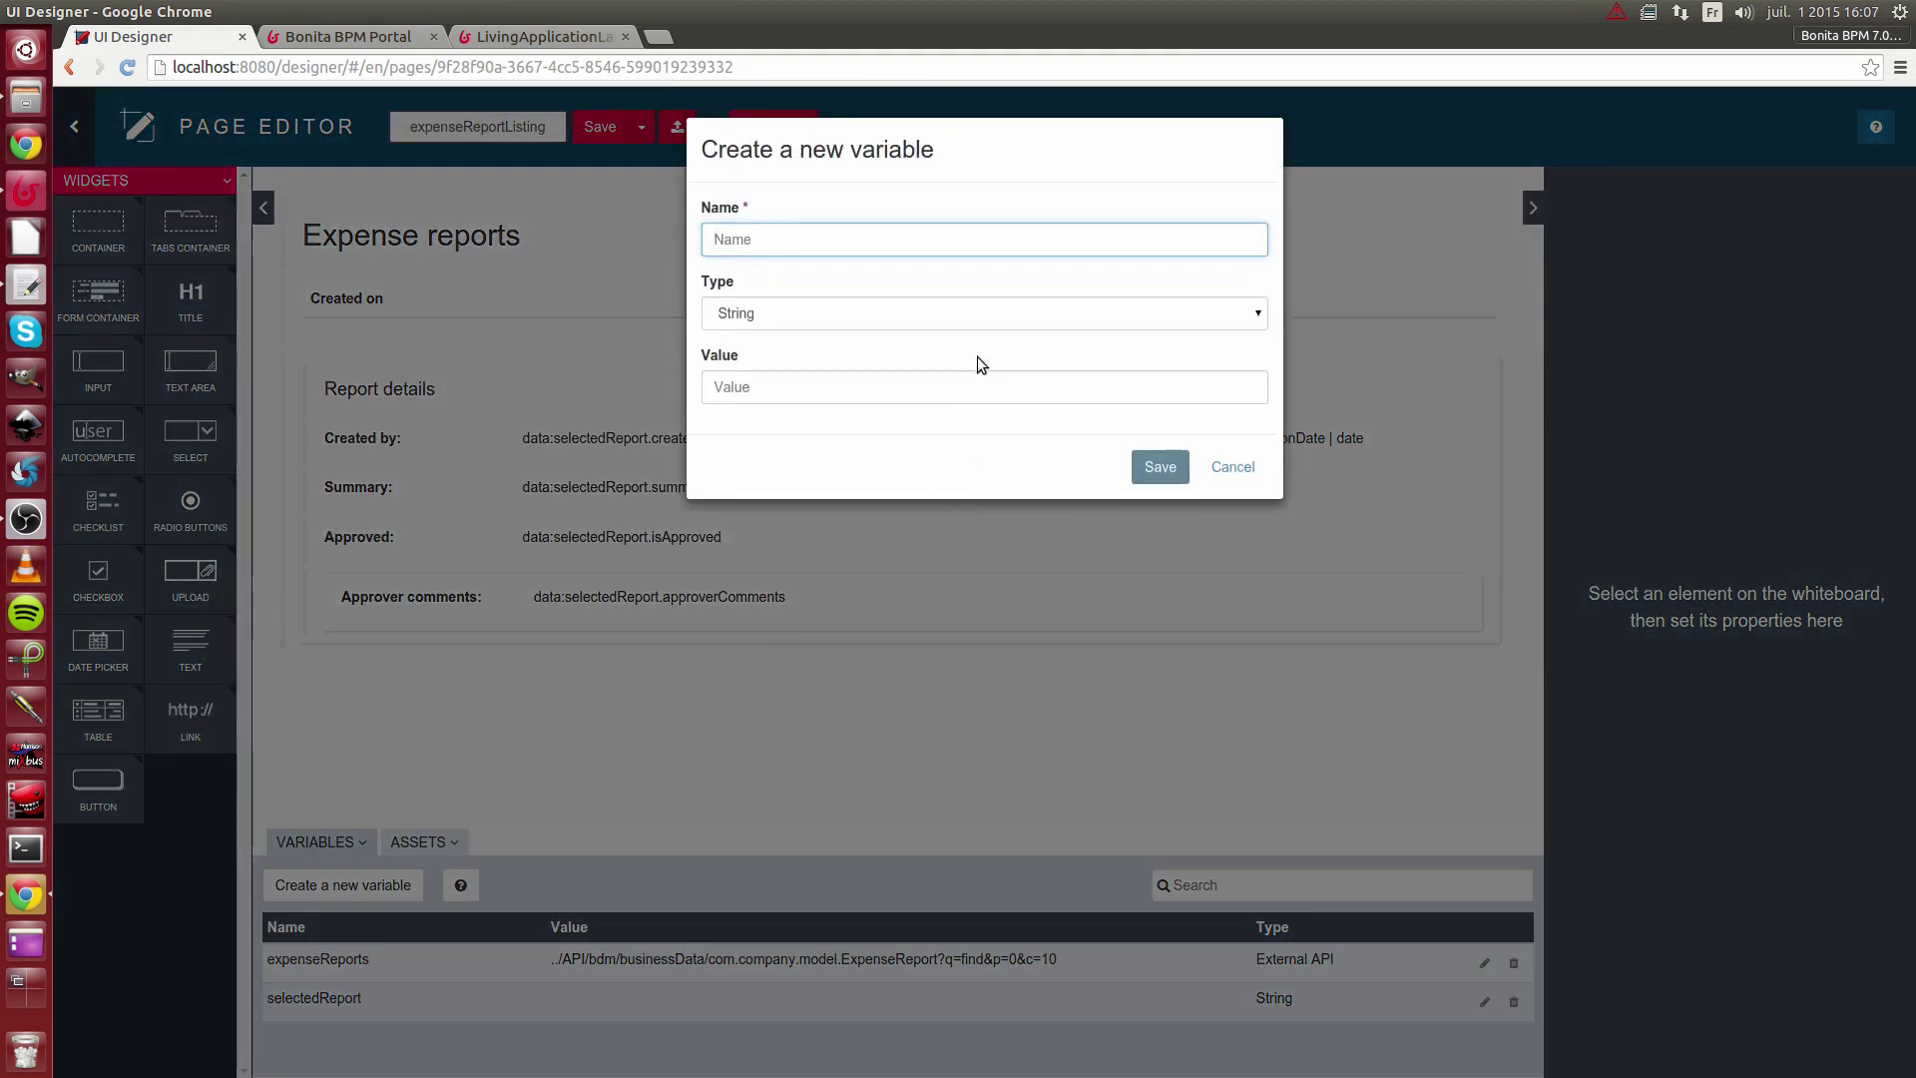
type("creatorUser")
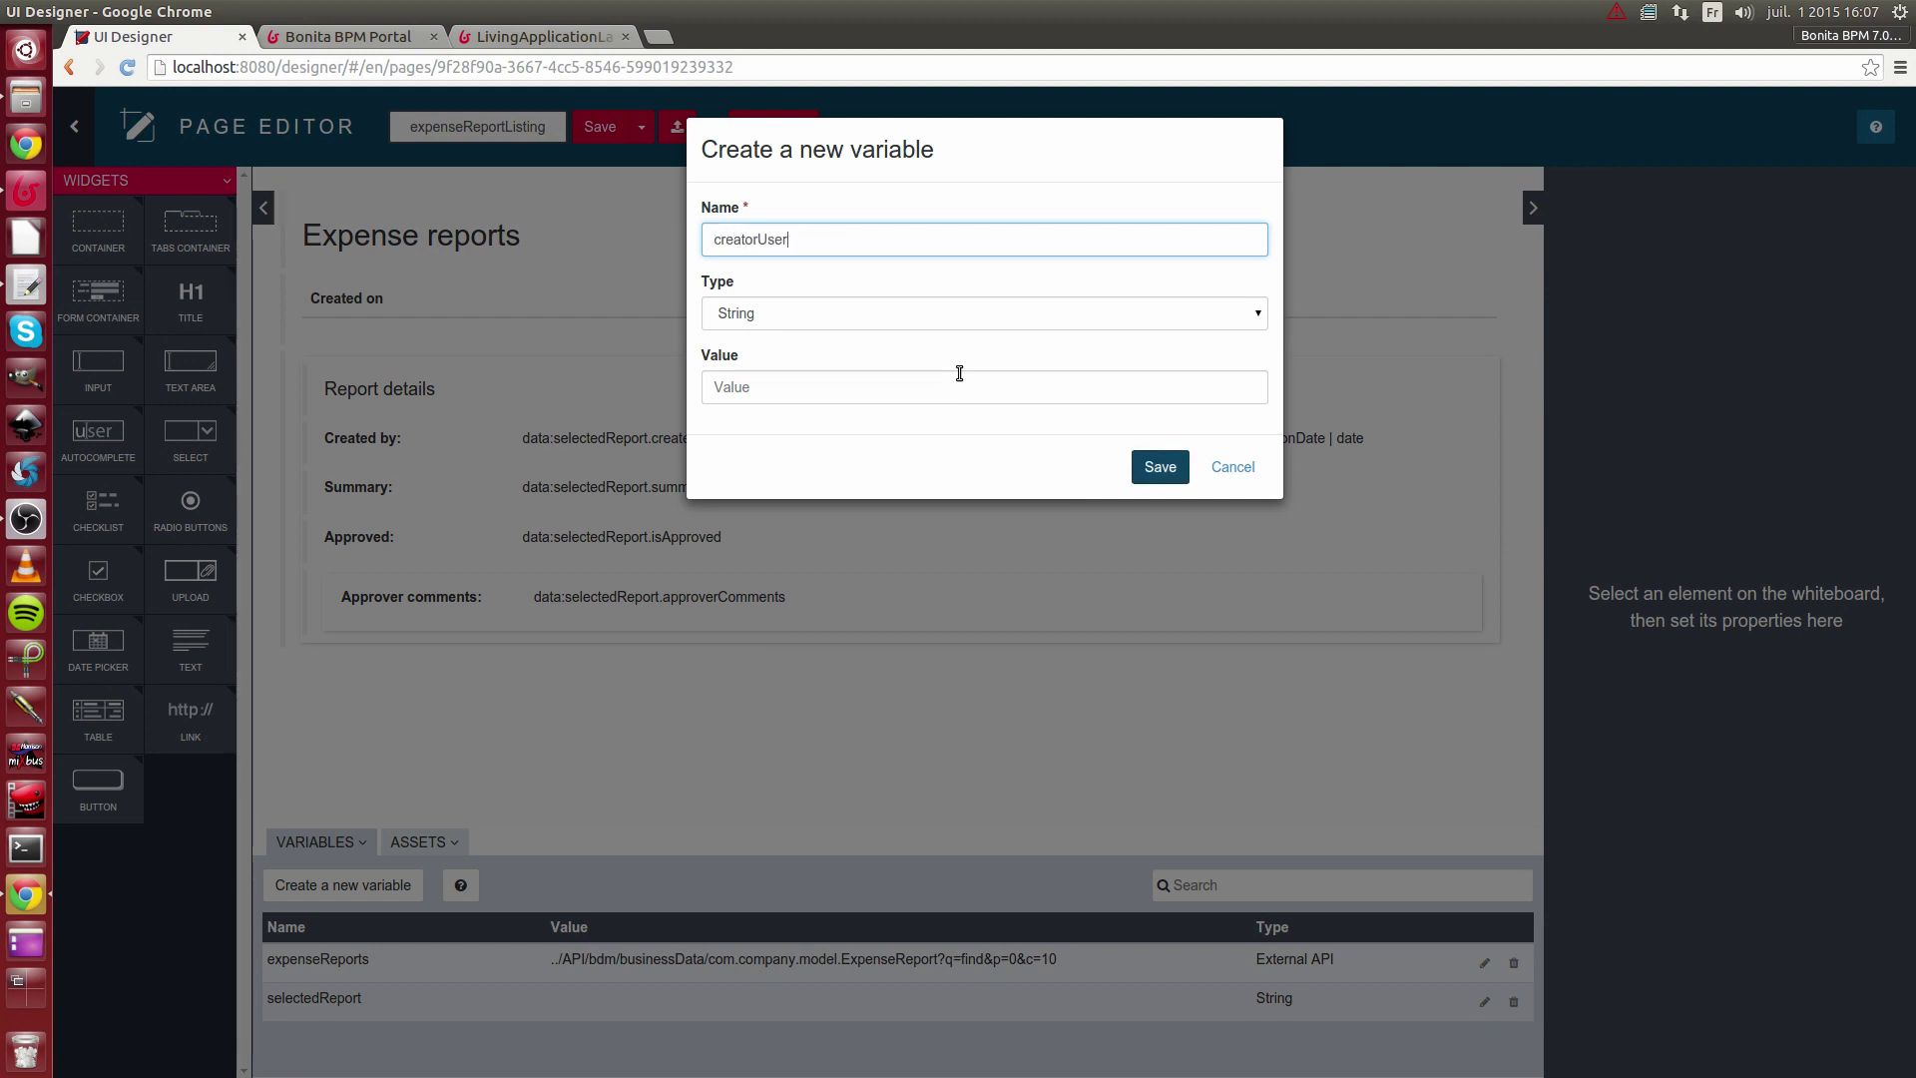
left_click(860, 312)
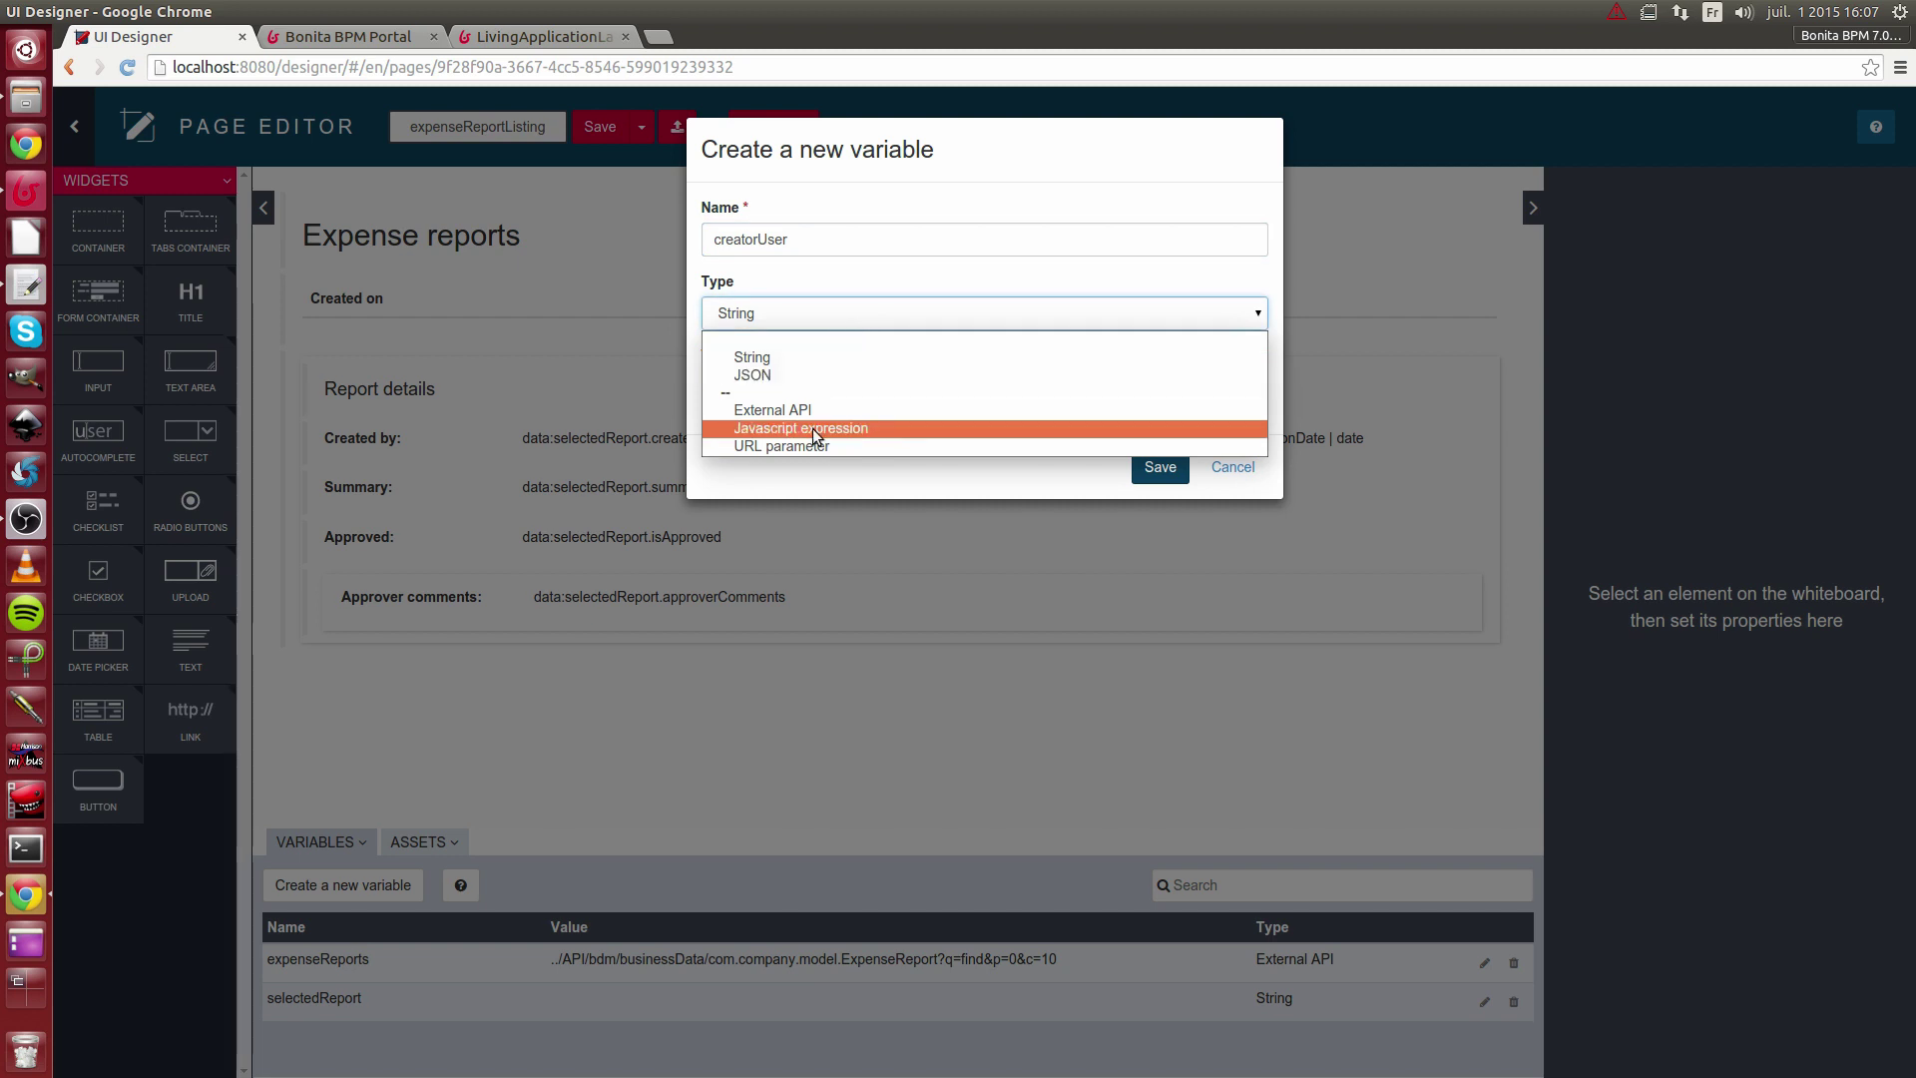
left_click(806, 403)
- Set the creatorUser URL to ../API/identity/user/{{selectedReport.createdBy}} and save it
left_click(806, 399)
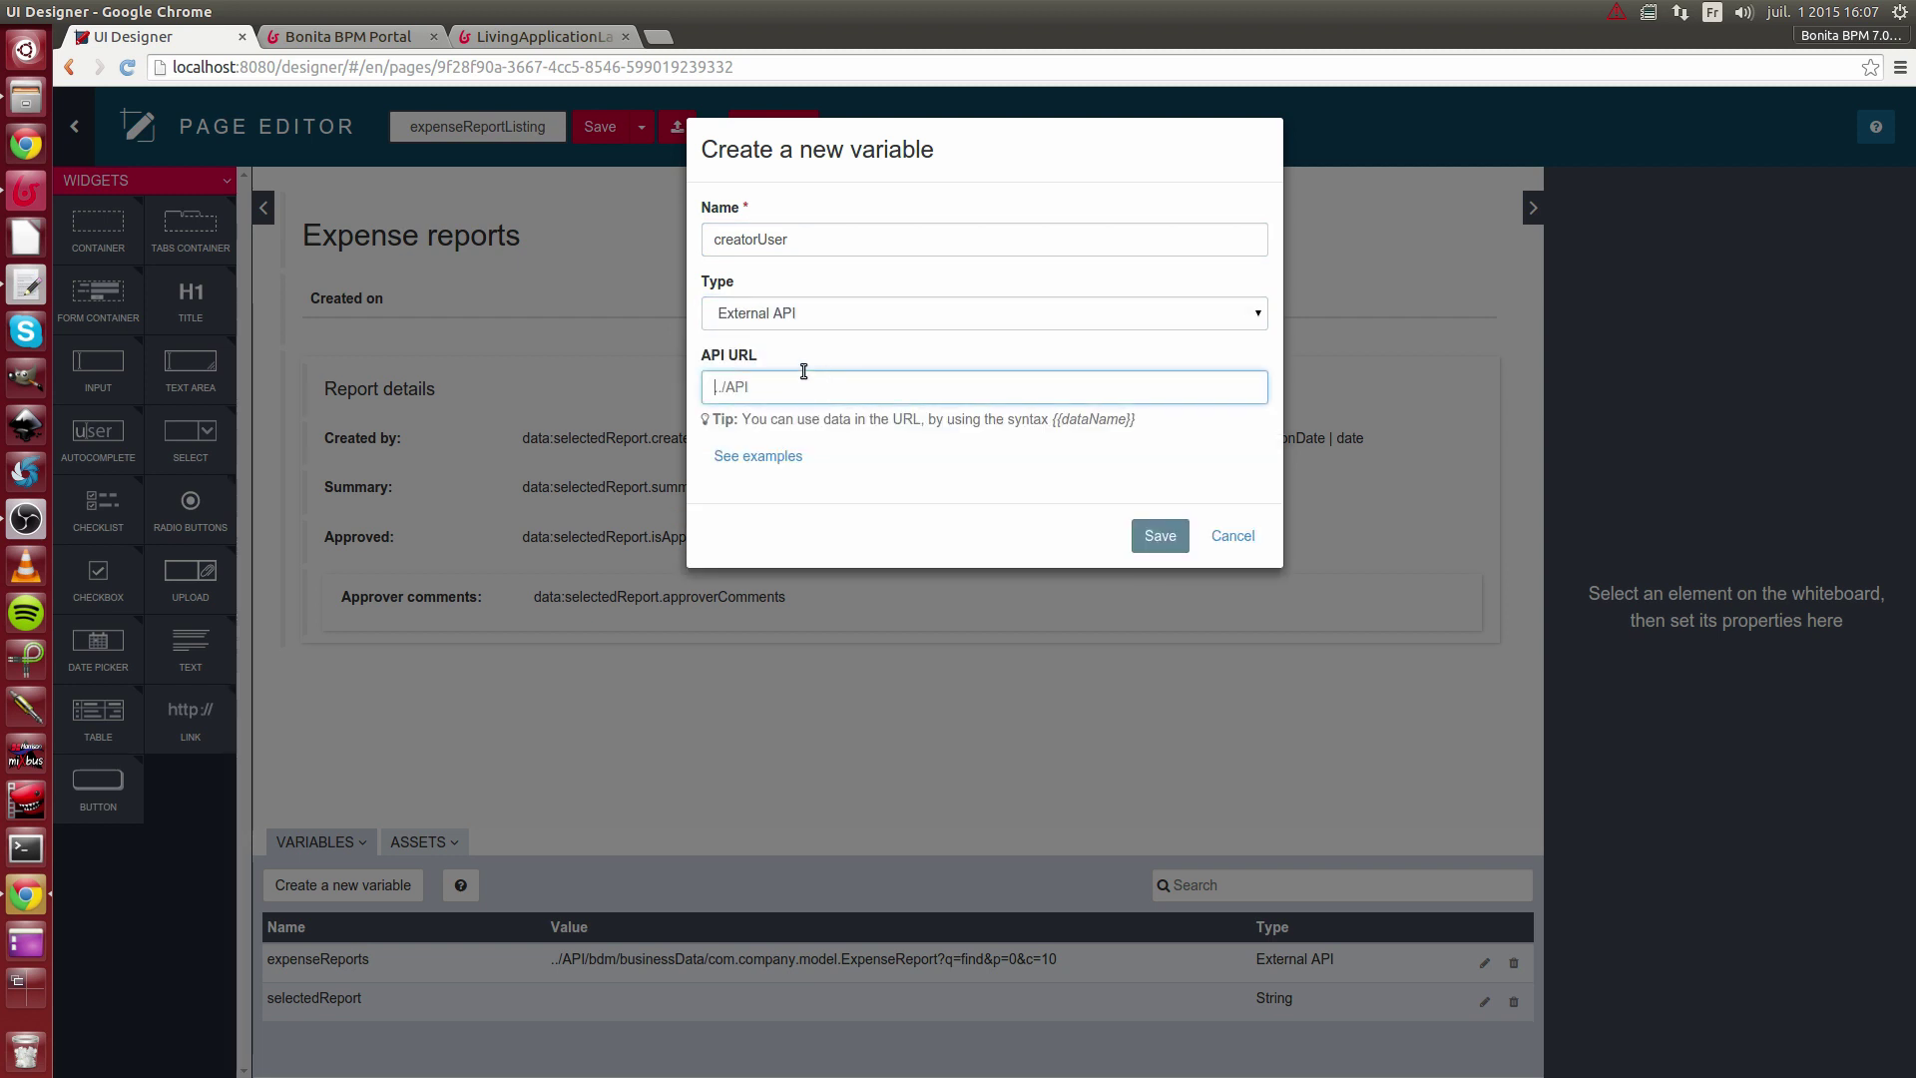
type(".")
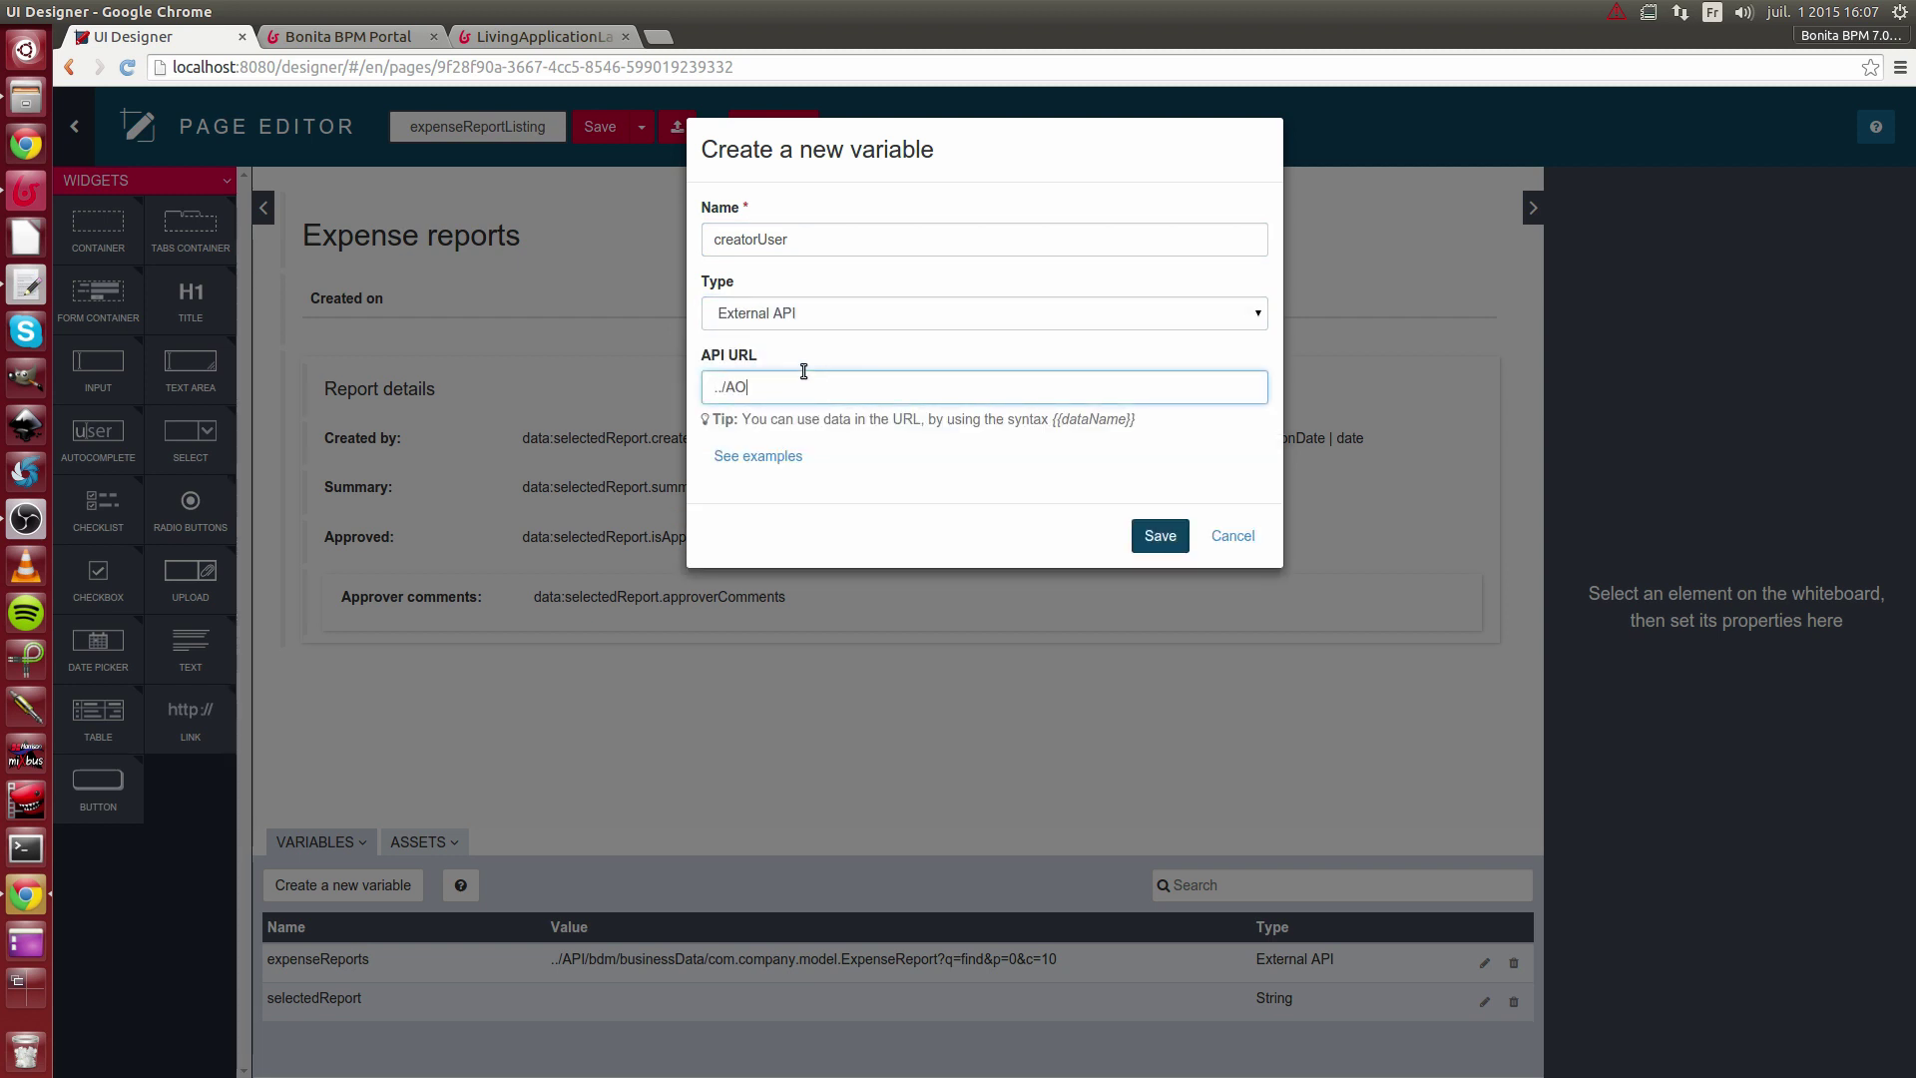
type("./API")
type("{{}}")
type("select")
type("edRepor")
type("t.create")
type("dBy")
left_click_drag(840, 387, 995, 385)
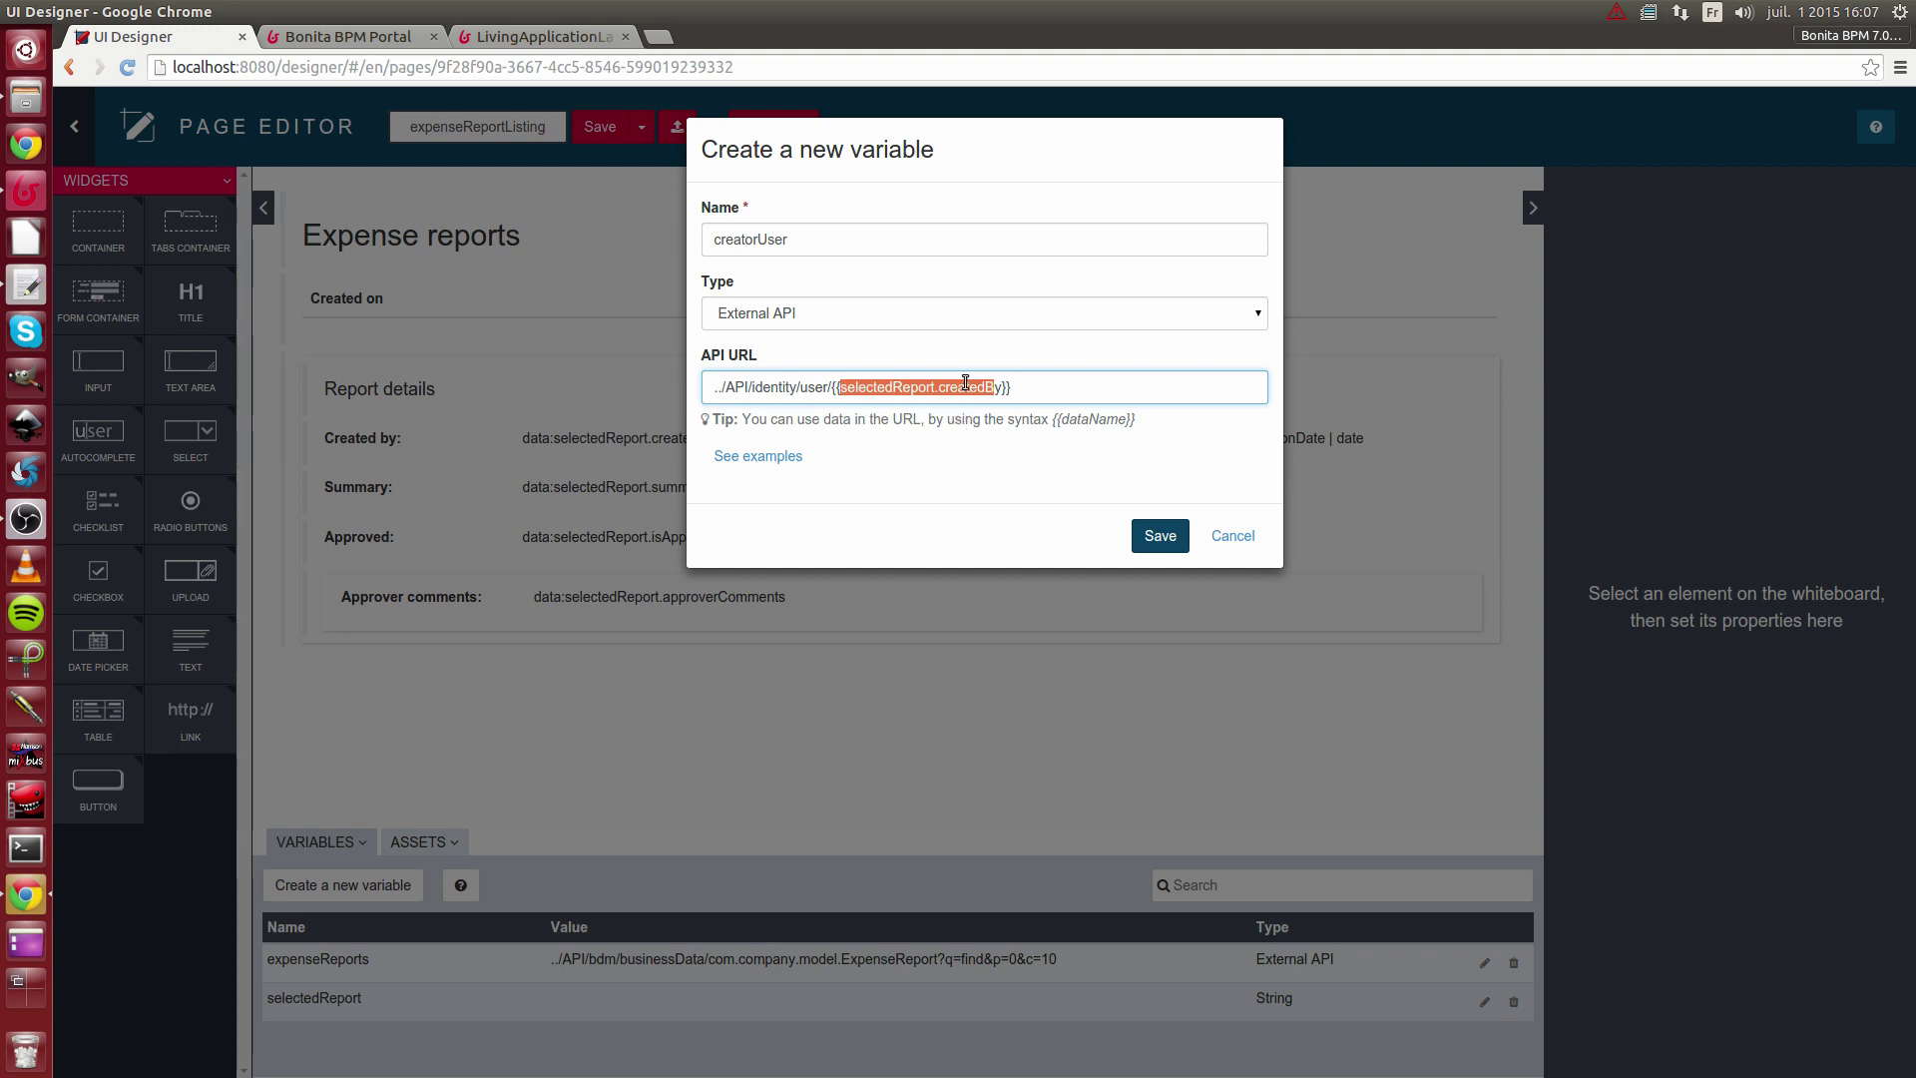
left_click(1146, 539)
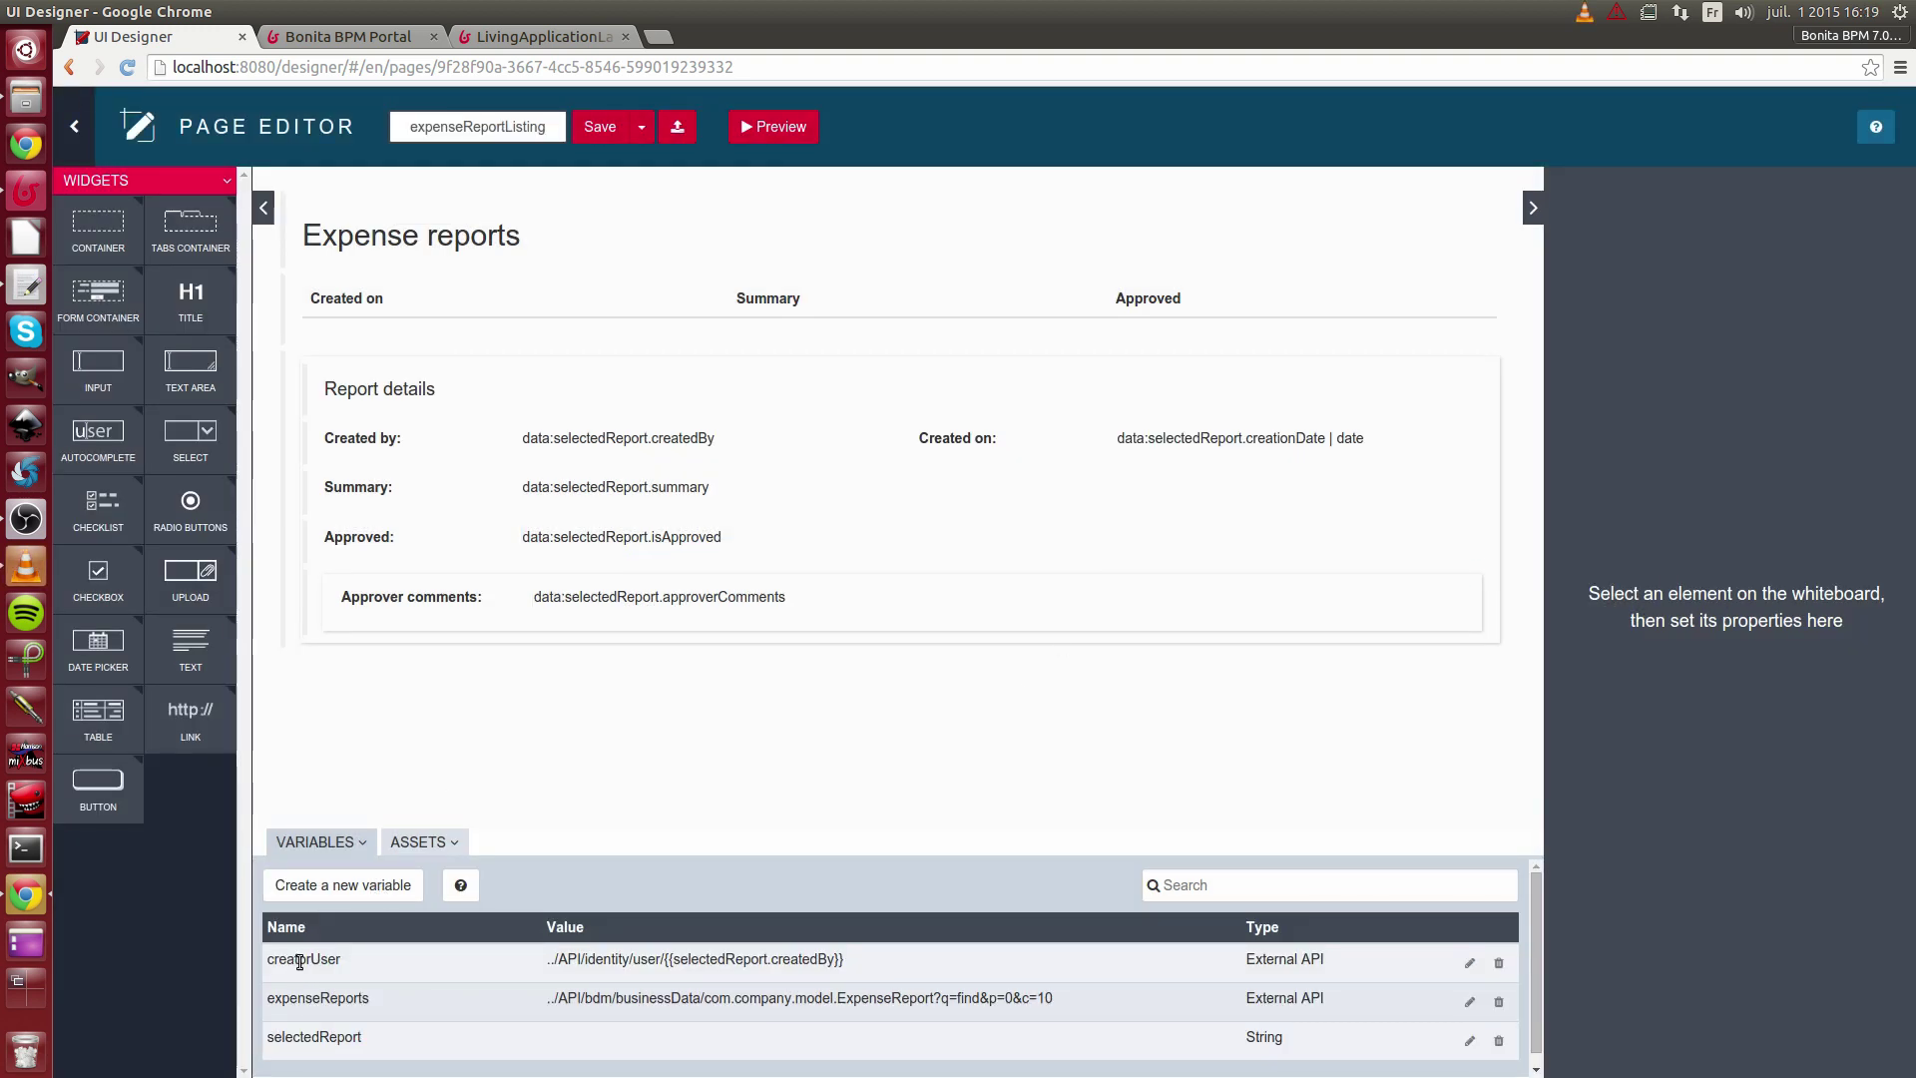
double_click(300, 961)
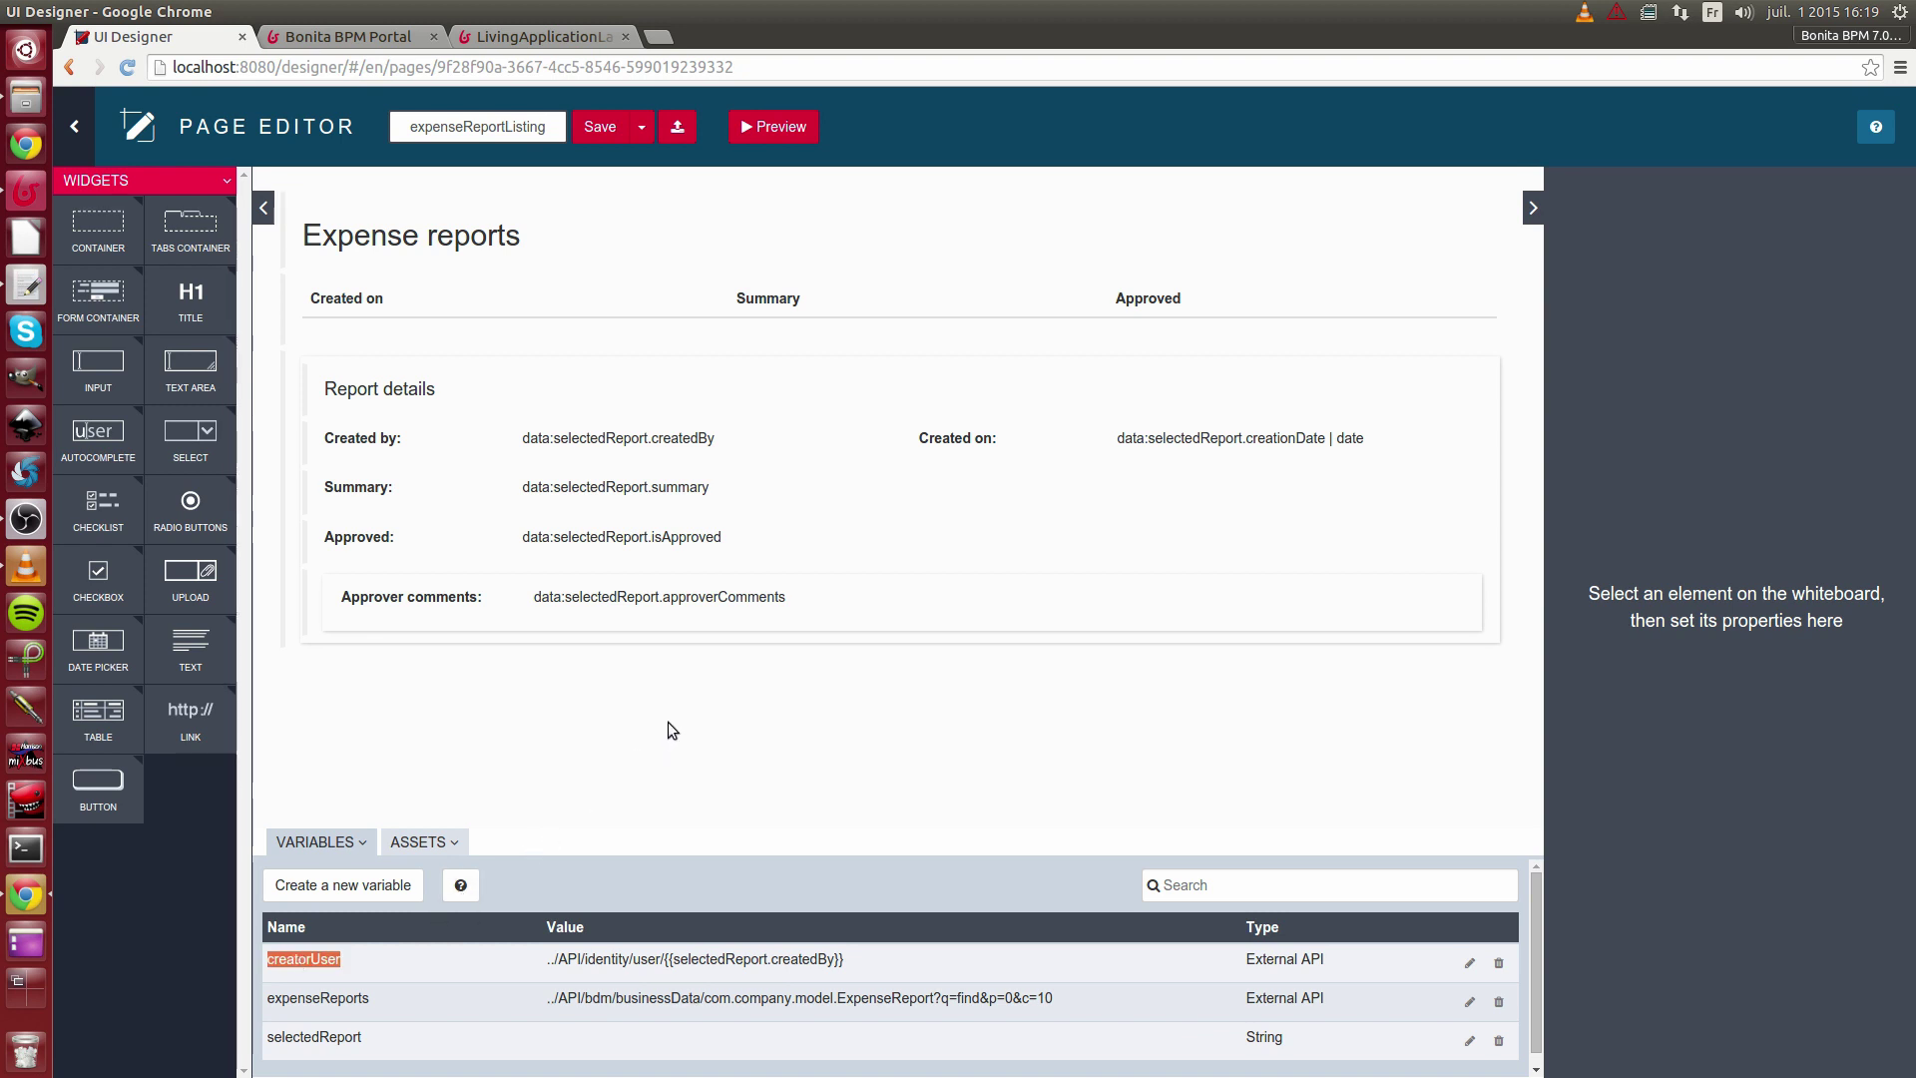
left_click(693, 449)
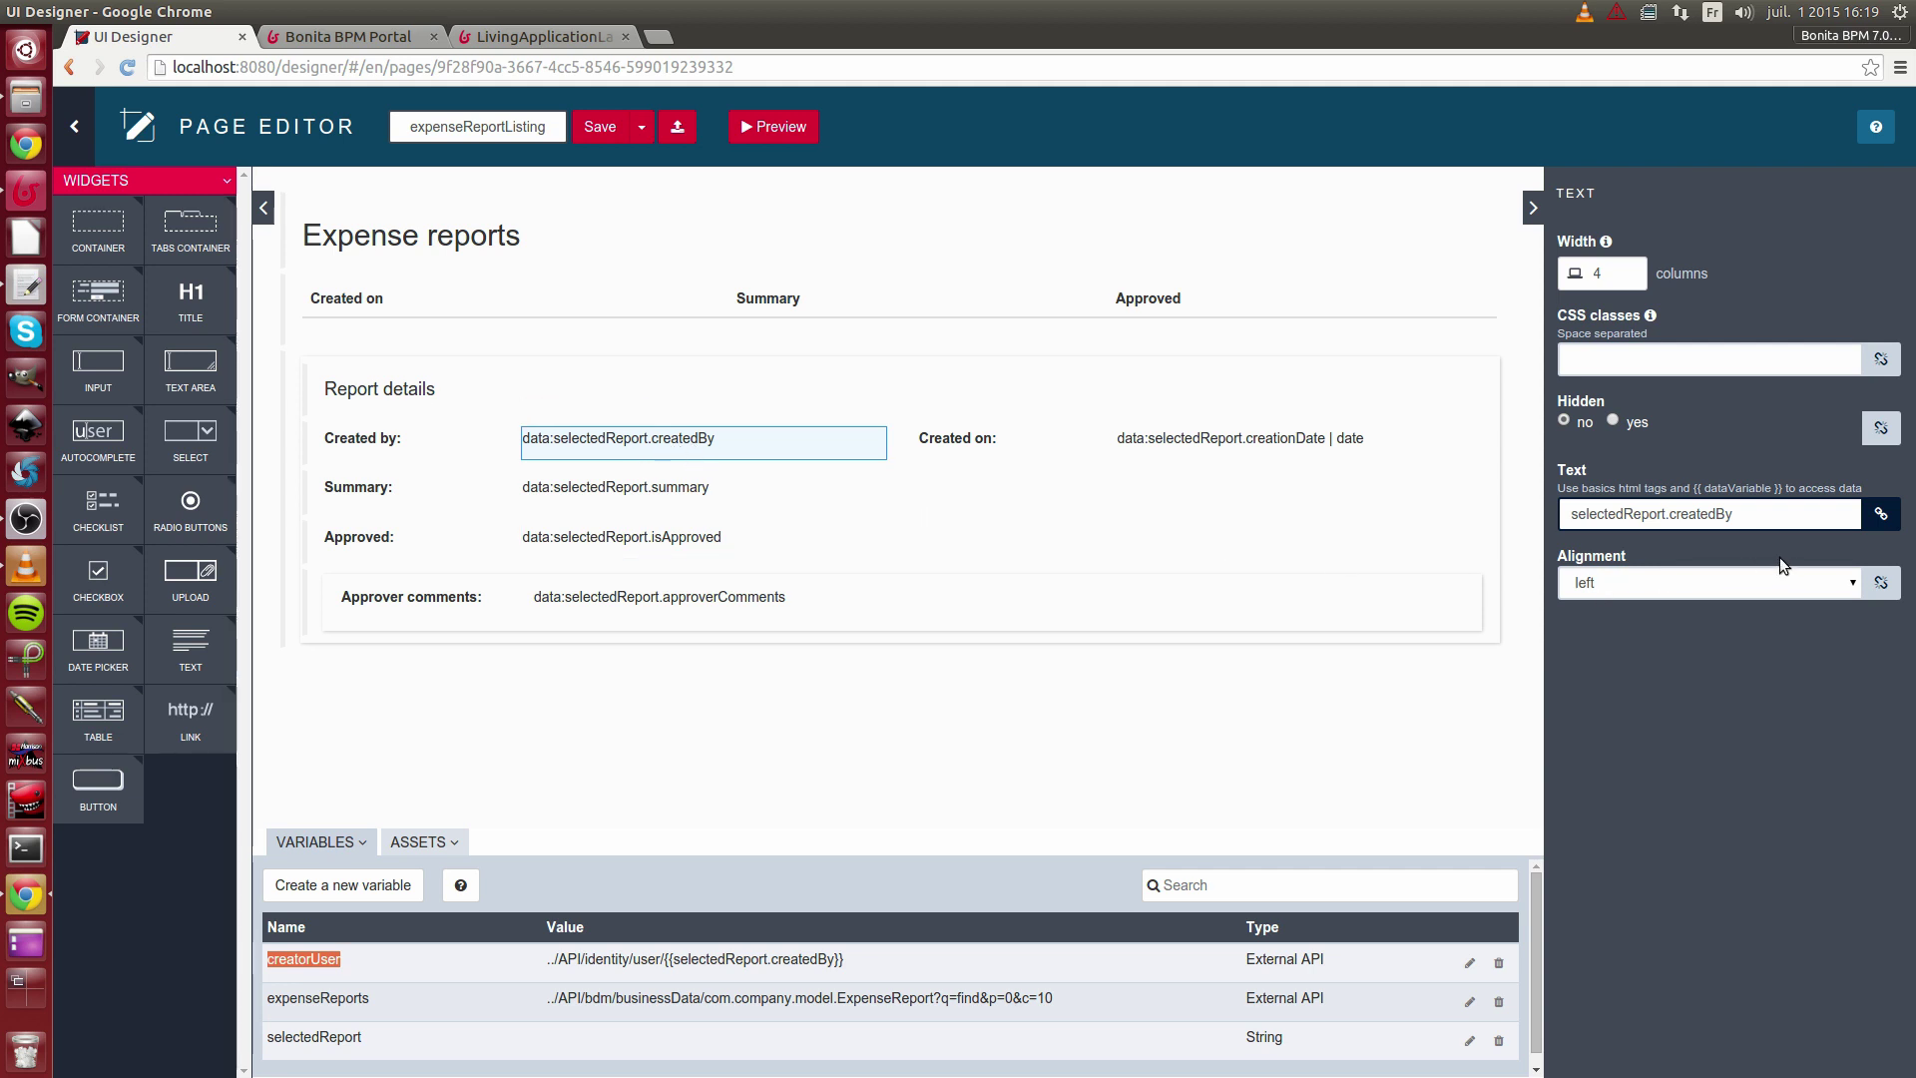
- Unbind the Created by text and enter {{creatorUser.firstname}} as its content
left_click(1880, 514)
left_click(1693, 522)
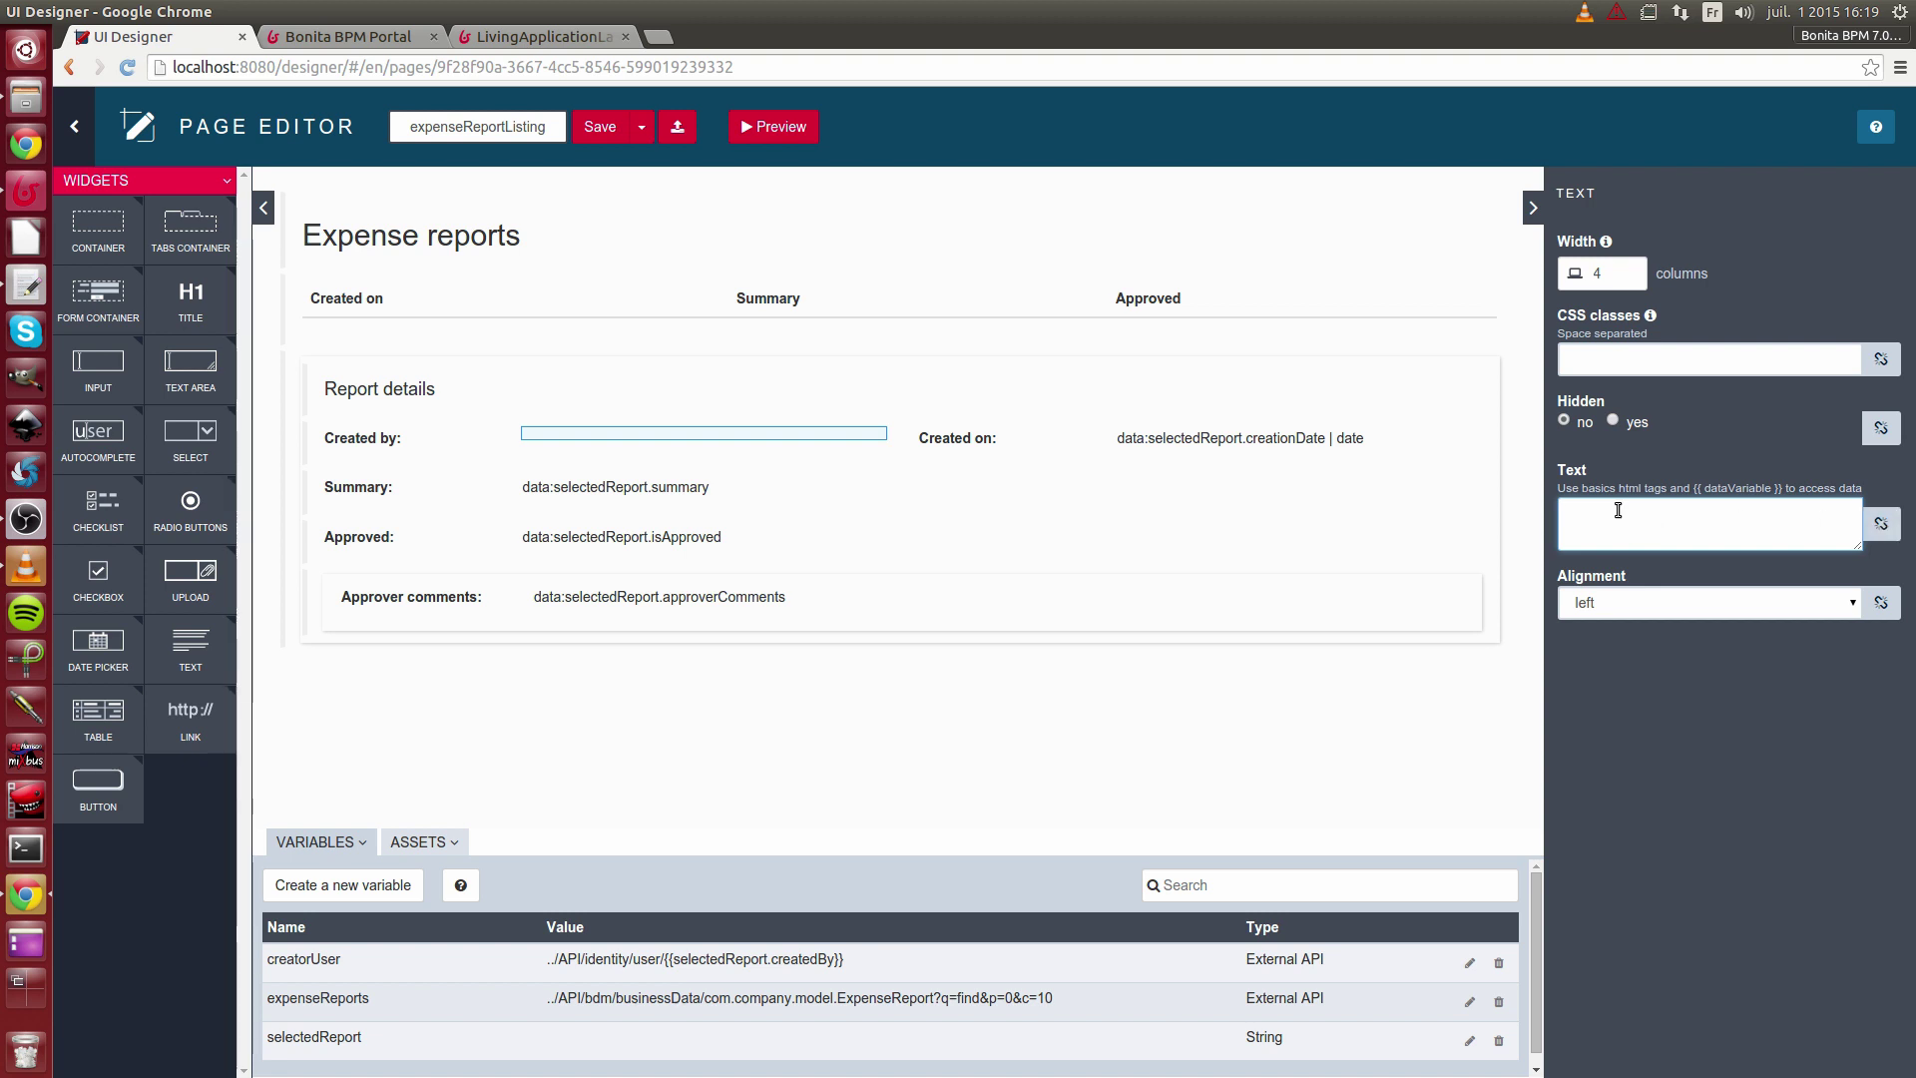
type("{{}}")
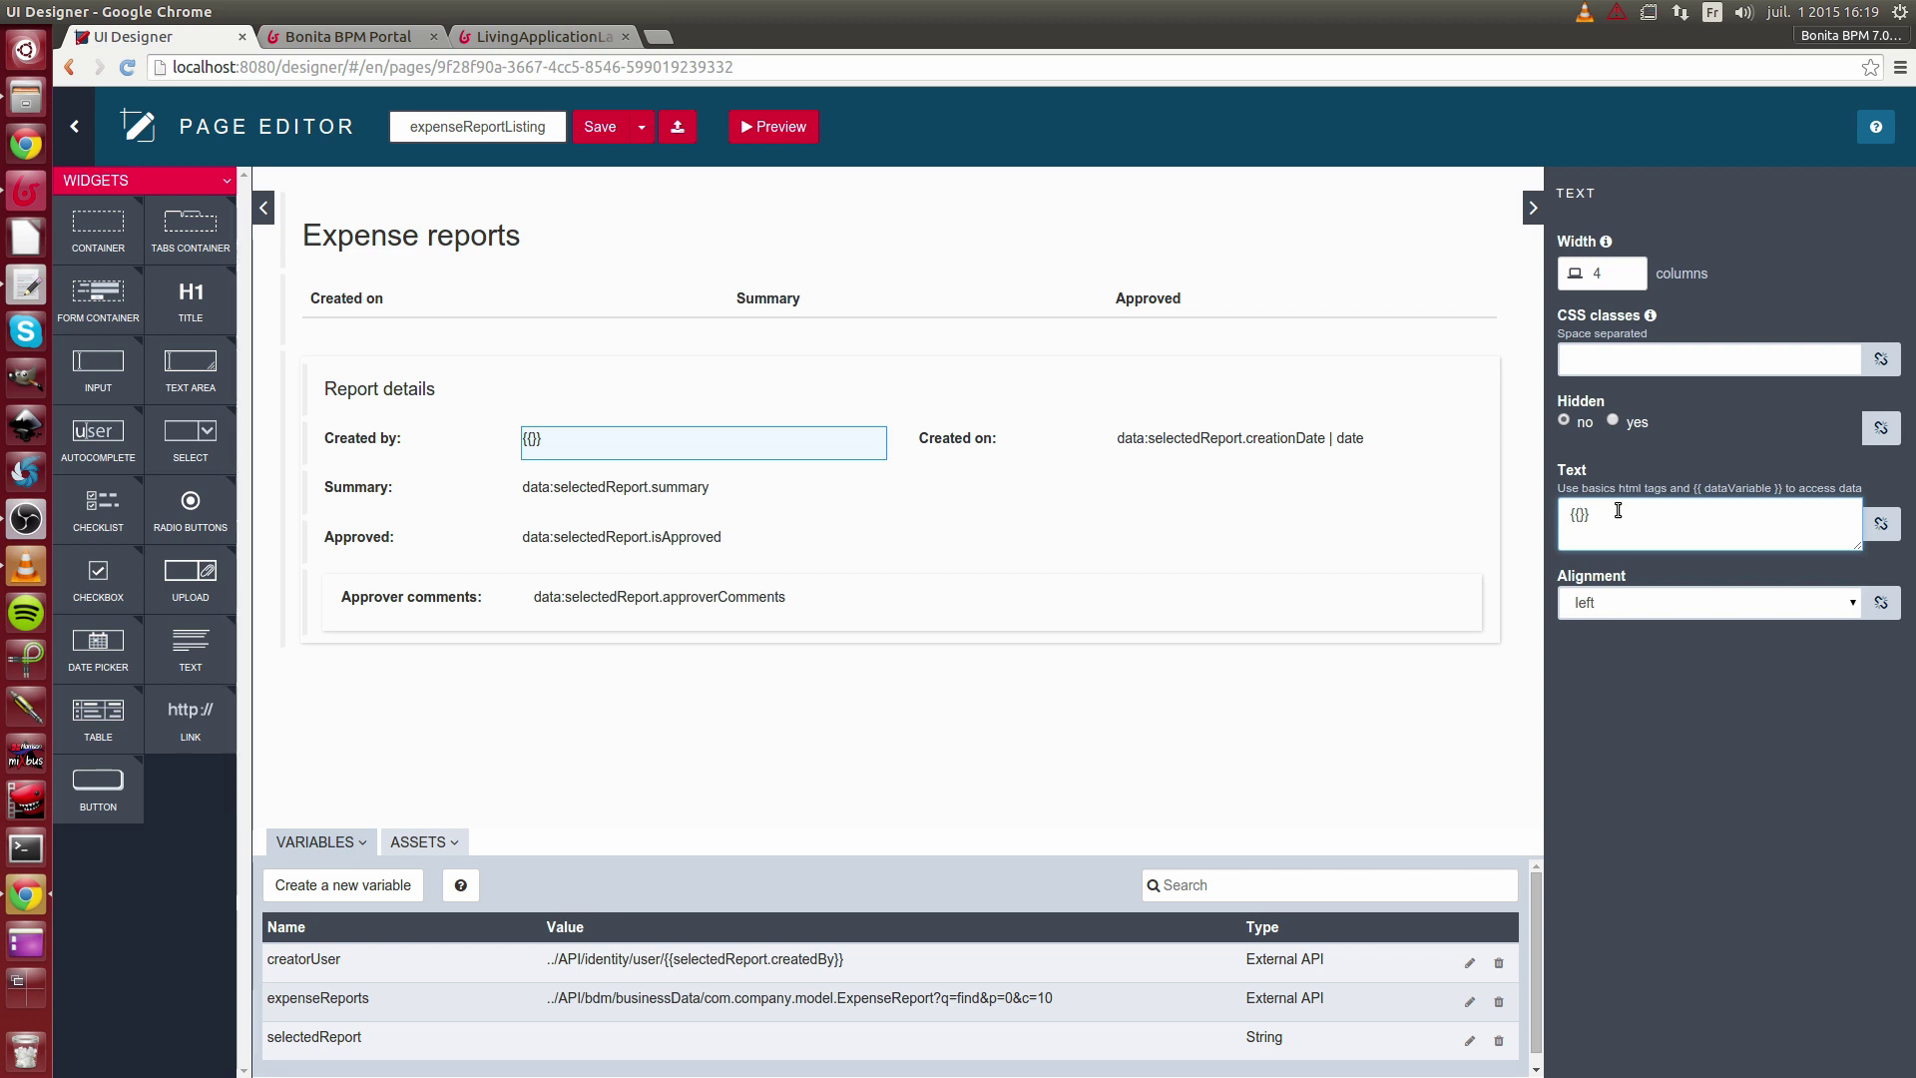
key("Left")
key("Left")
type("crea")
type("torUs")
type("er.first")
type("name")
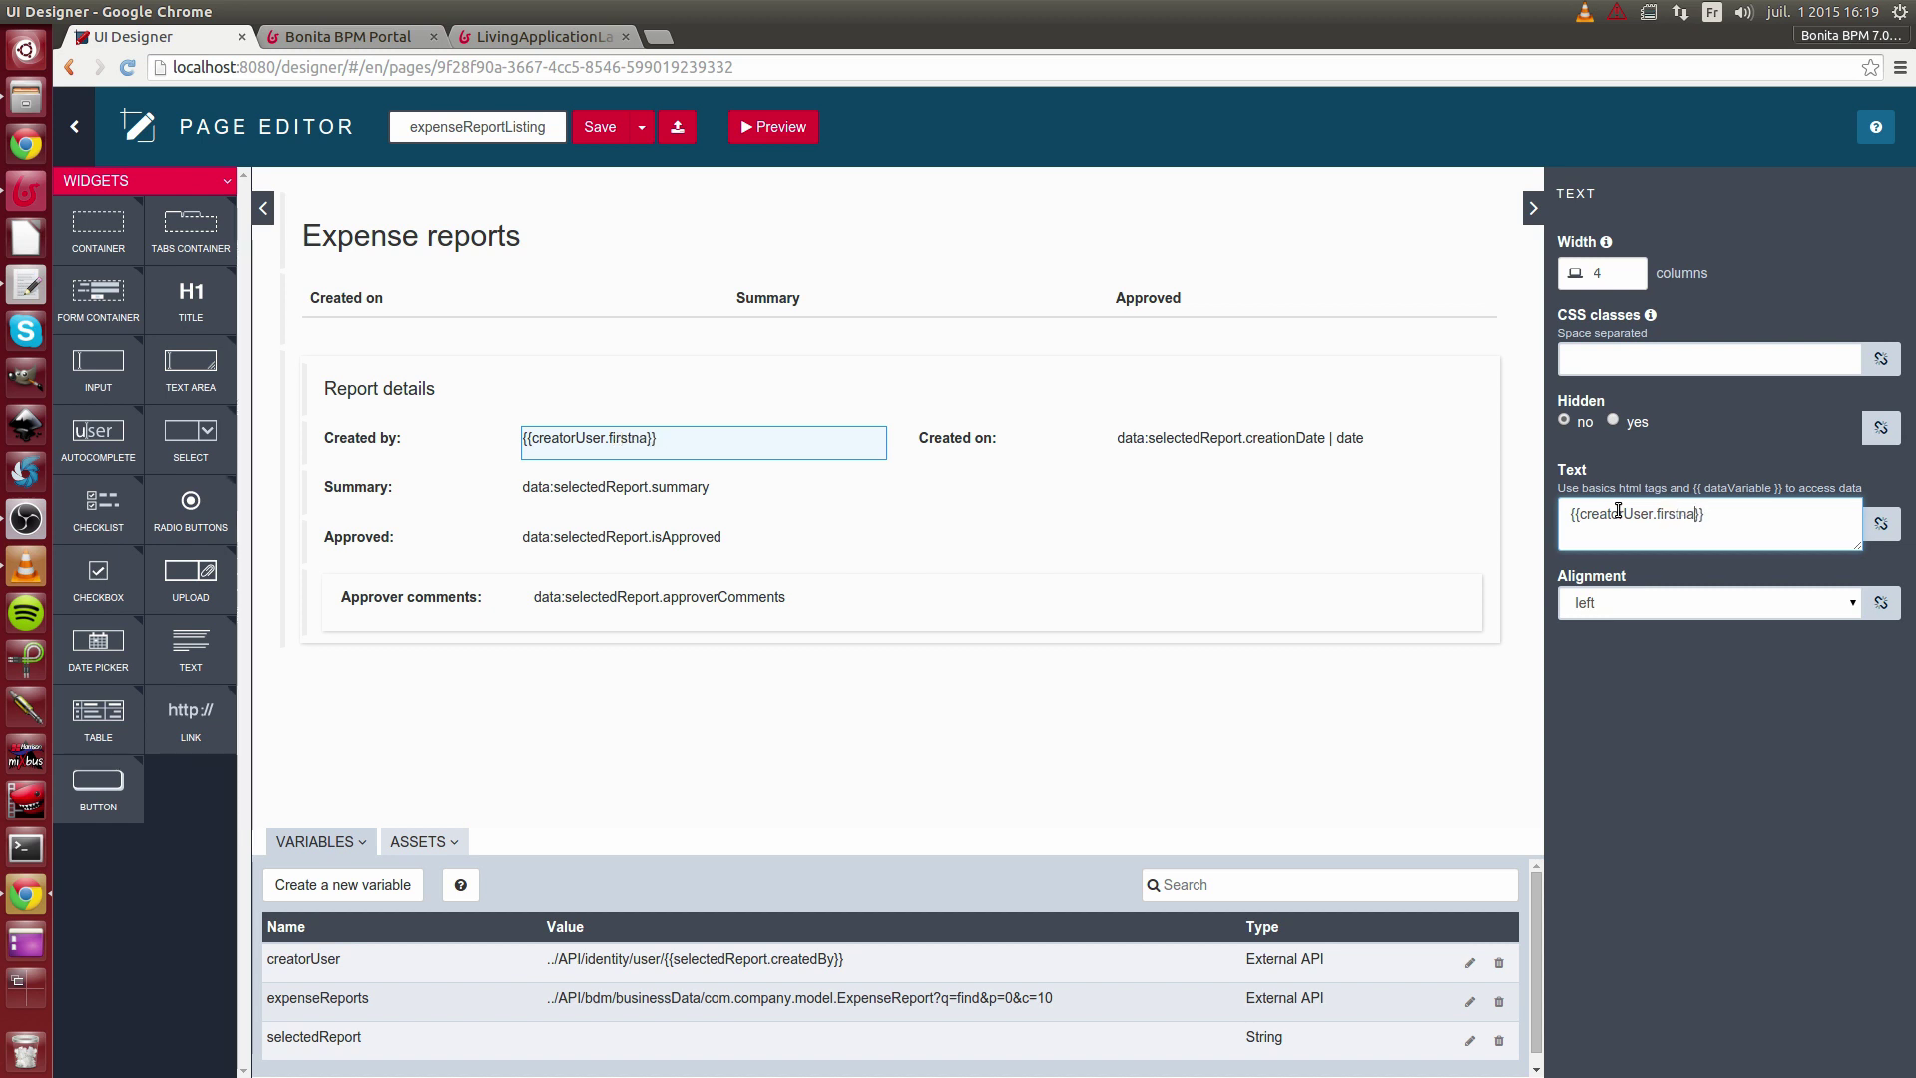
key("End")
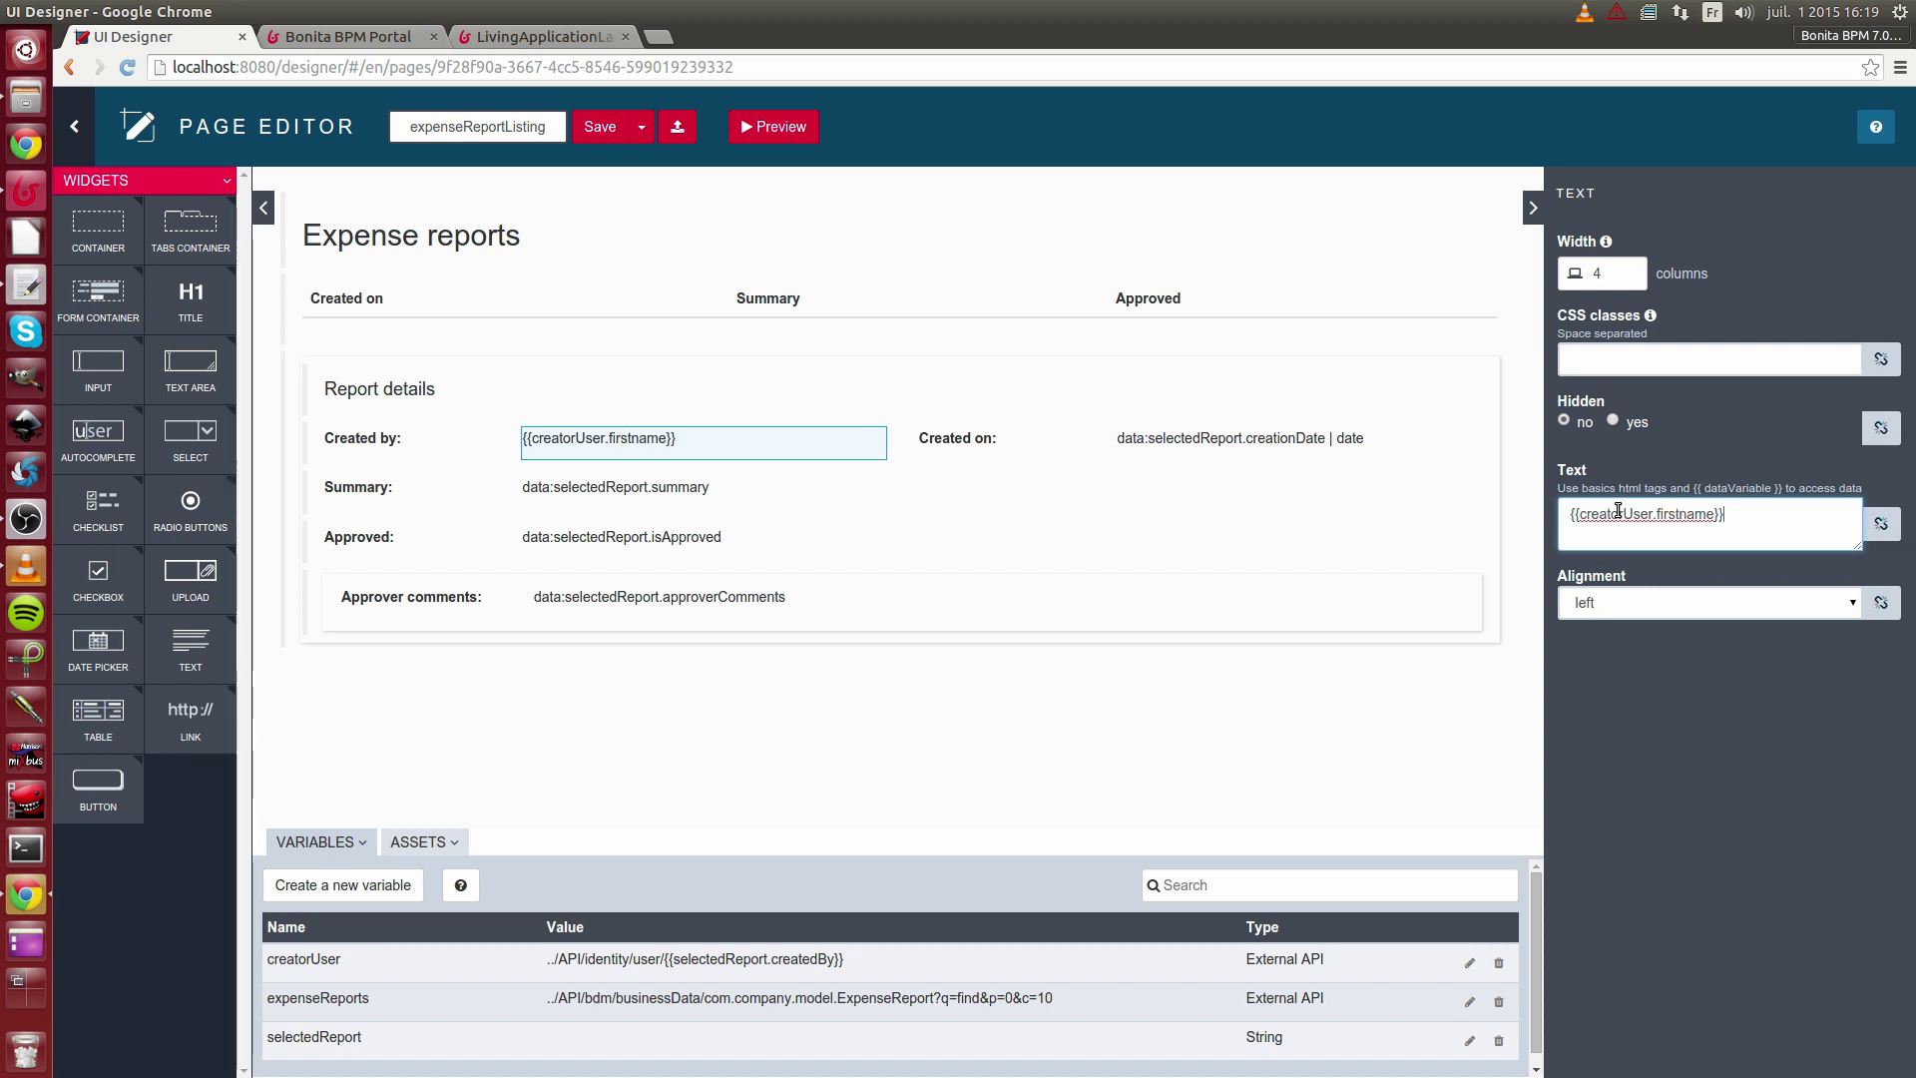
- Duplicate the expression and change the copy to {{creatorUser.lastname}}
key("shift+Left")
key("shift+Left")
key("shift+Left")
key("shift+Left")
key("shift+Left")
key("shift+Left")
key("shift+Left")
key("shift+Left")
key("shift+Left")
key("shift+Left")
key("shift+Left")
key("shift+Left")
key("shift+Left")
key("shift+Left")
key("shift+Left")
key("shift+Left")
key("shift+Left")
key("shift+Left")
key("shift+Left")
key("shift+Left")
key("shift+Left")
key("shift+Left")
key("shift+Left")
key("shift+Left")
key("shift+Left")
key("ctrl+c")
key("End")
key("Return")
key("ctrl+v")
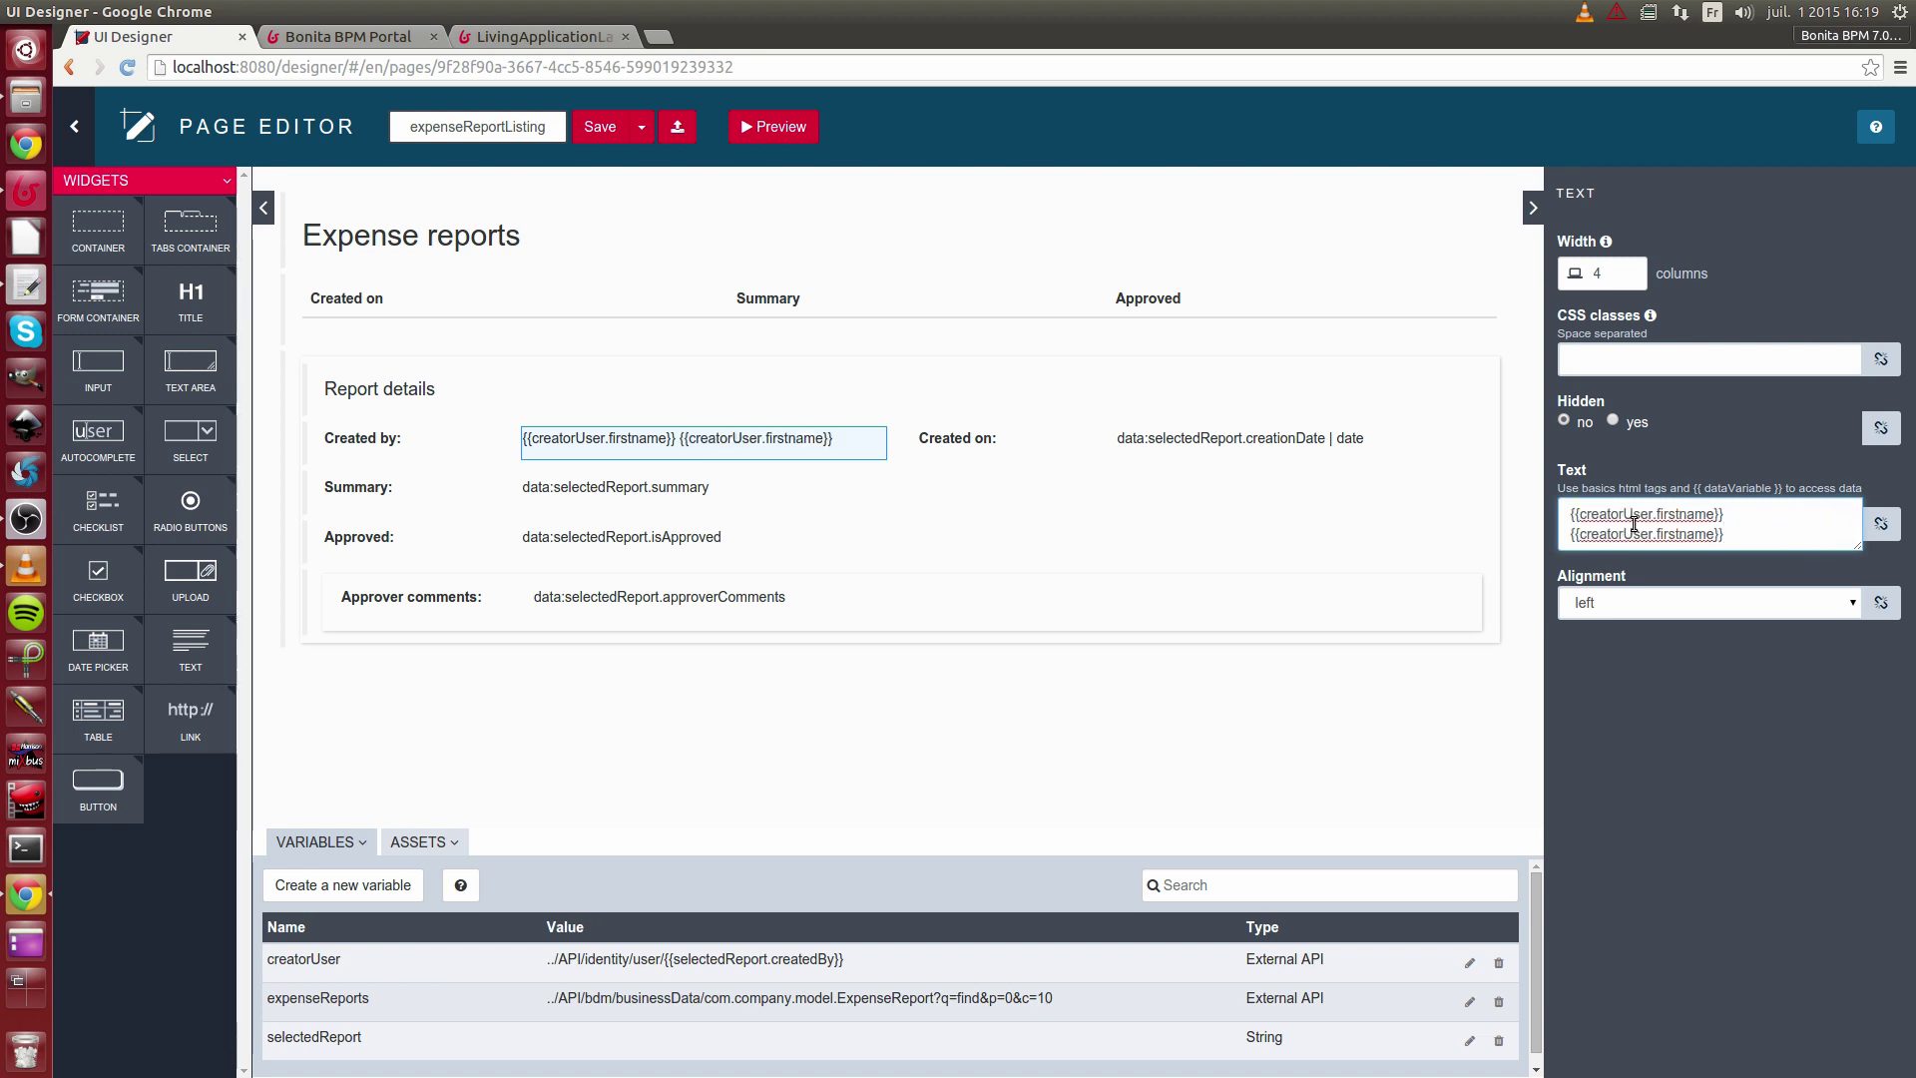
left_click_drag(1656, 533, 1682, 533)
type("last")
left_click(597, 133)
left_click(758, 126)
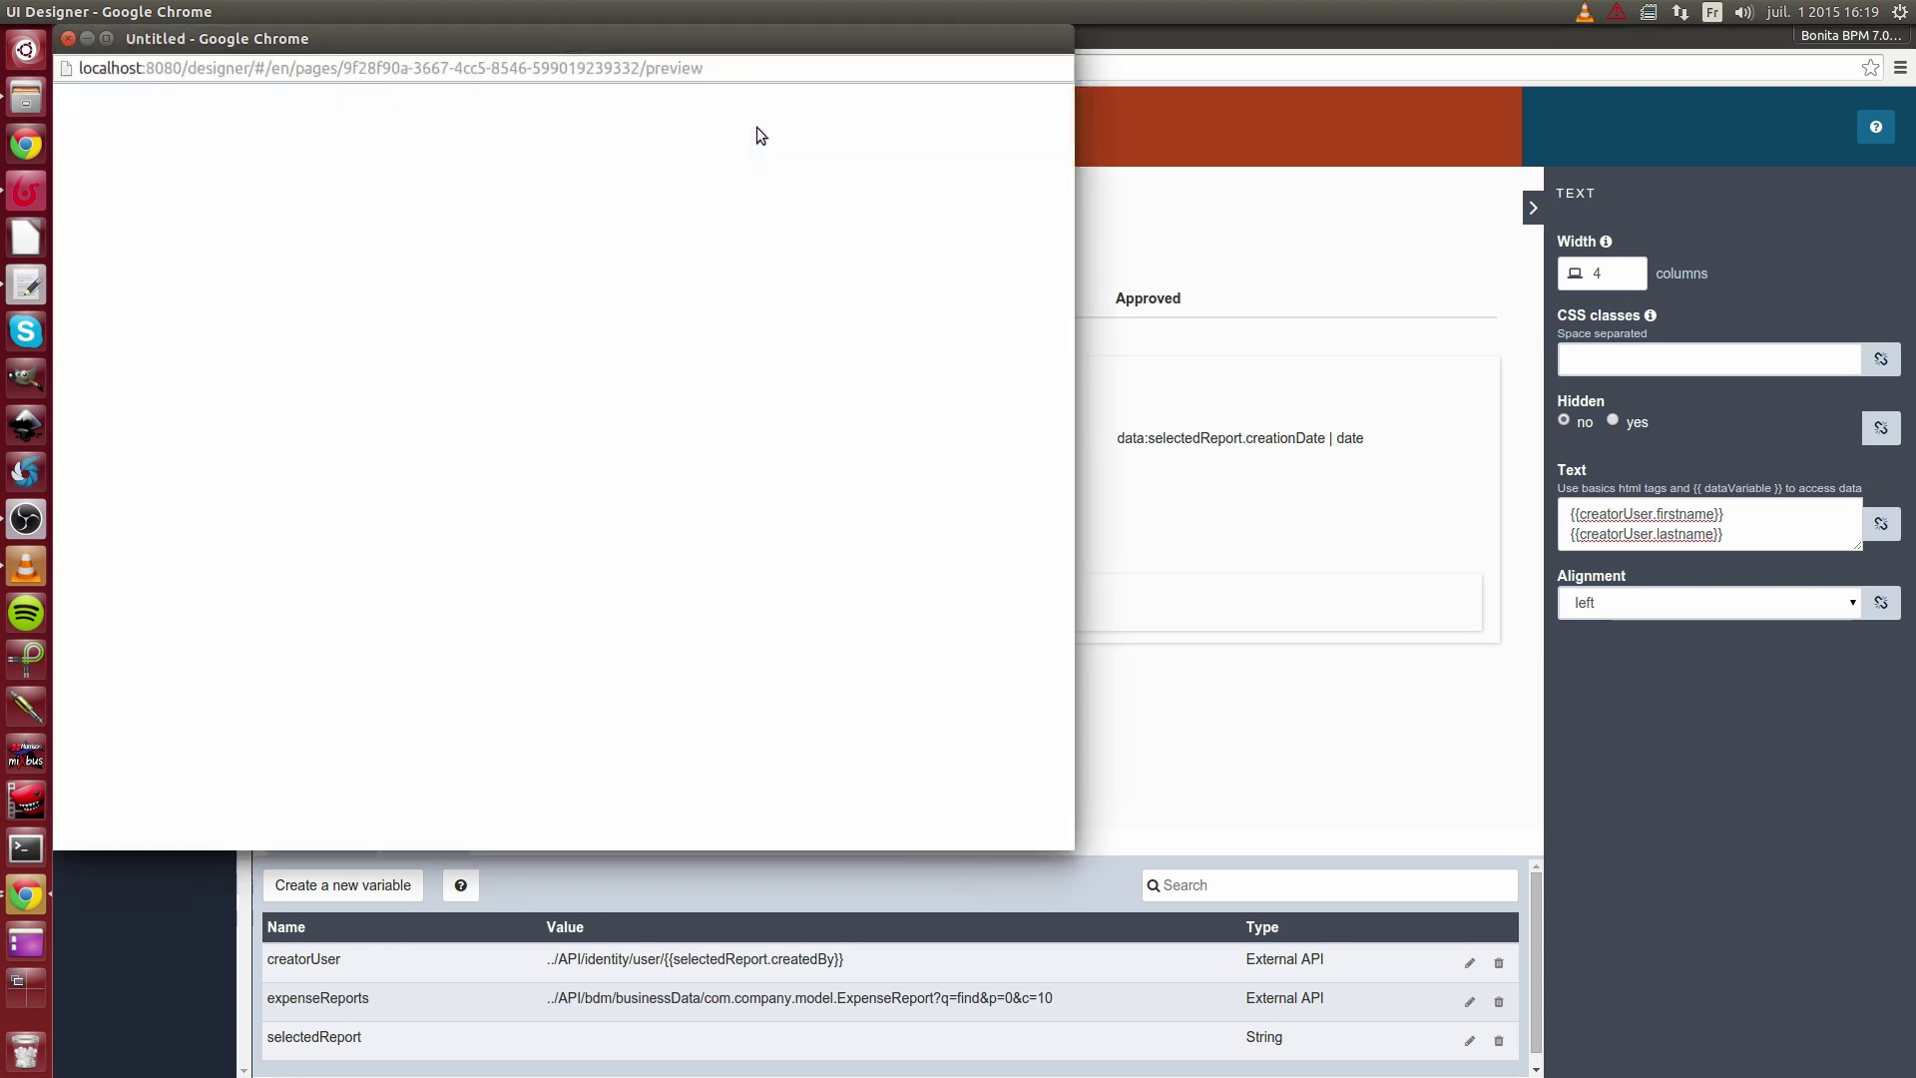
left_click_drag(904, 180, 1066, 259)
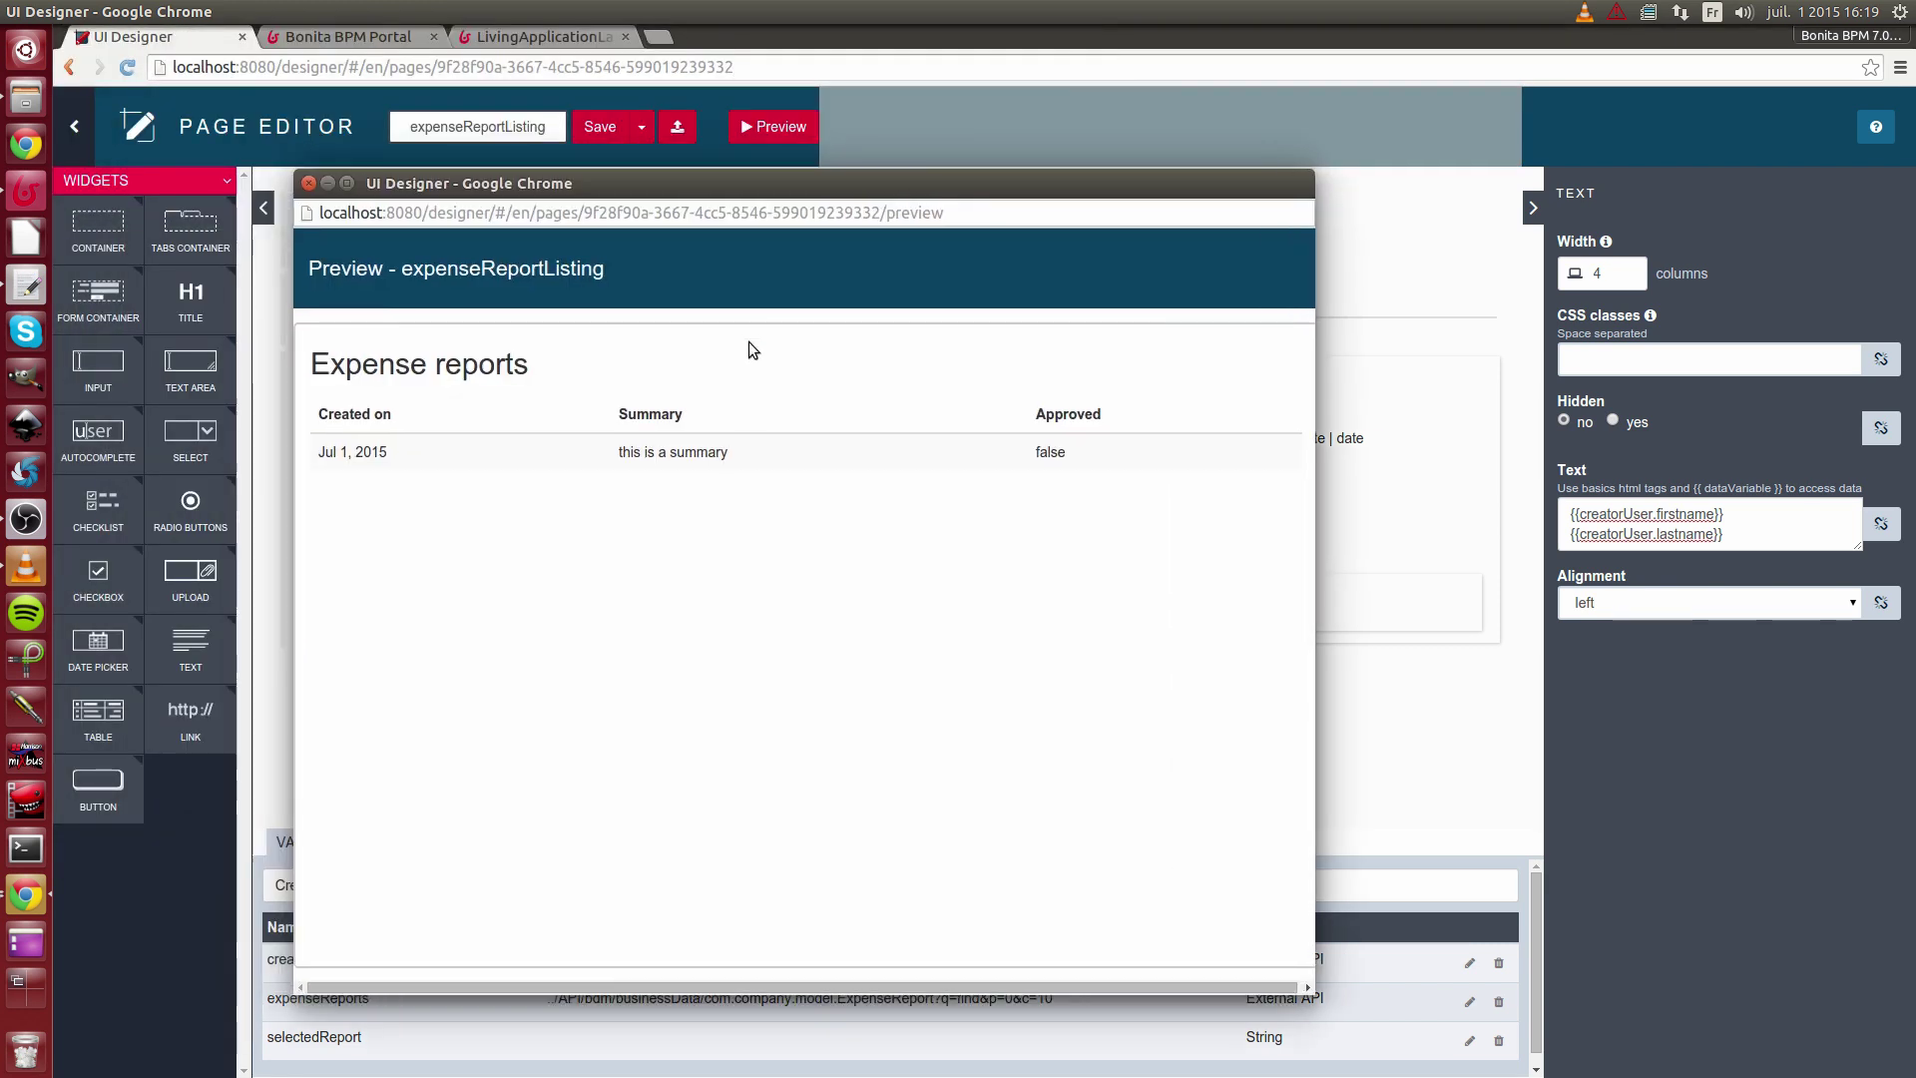
left_click(706, 455)
left_click_drag(485, 551, 569, 555)
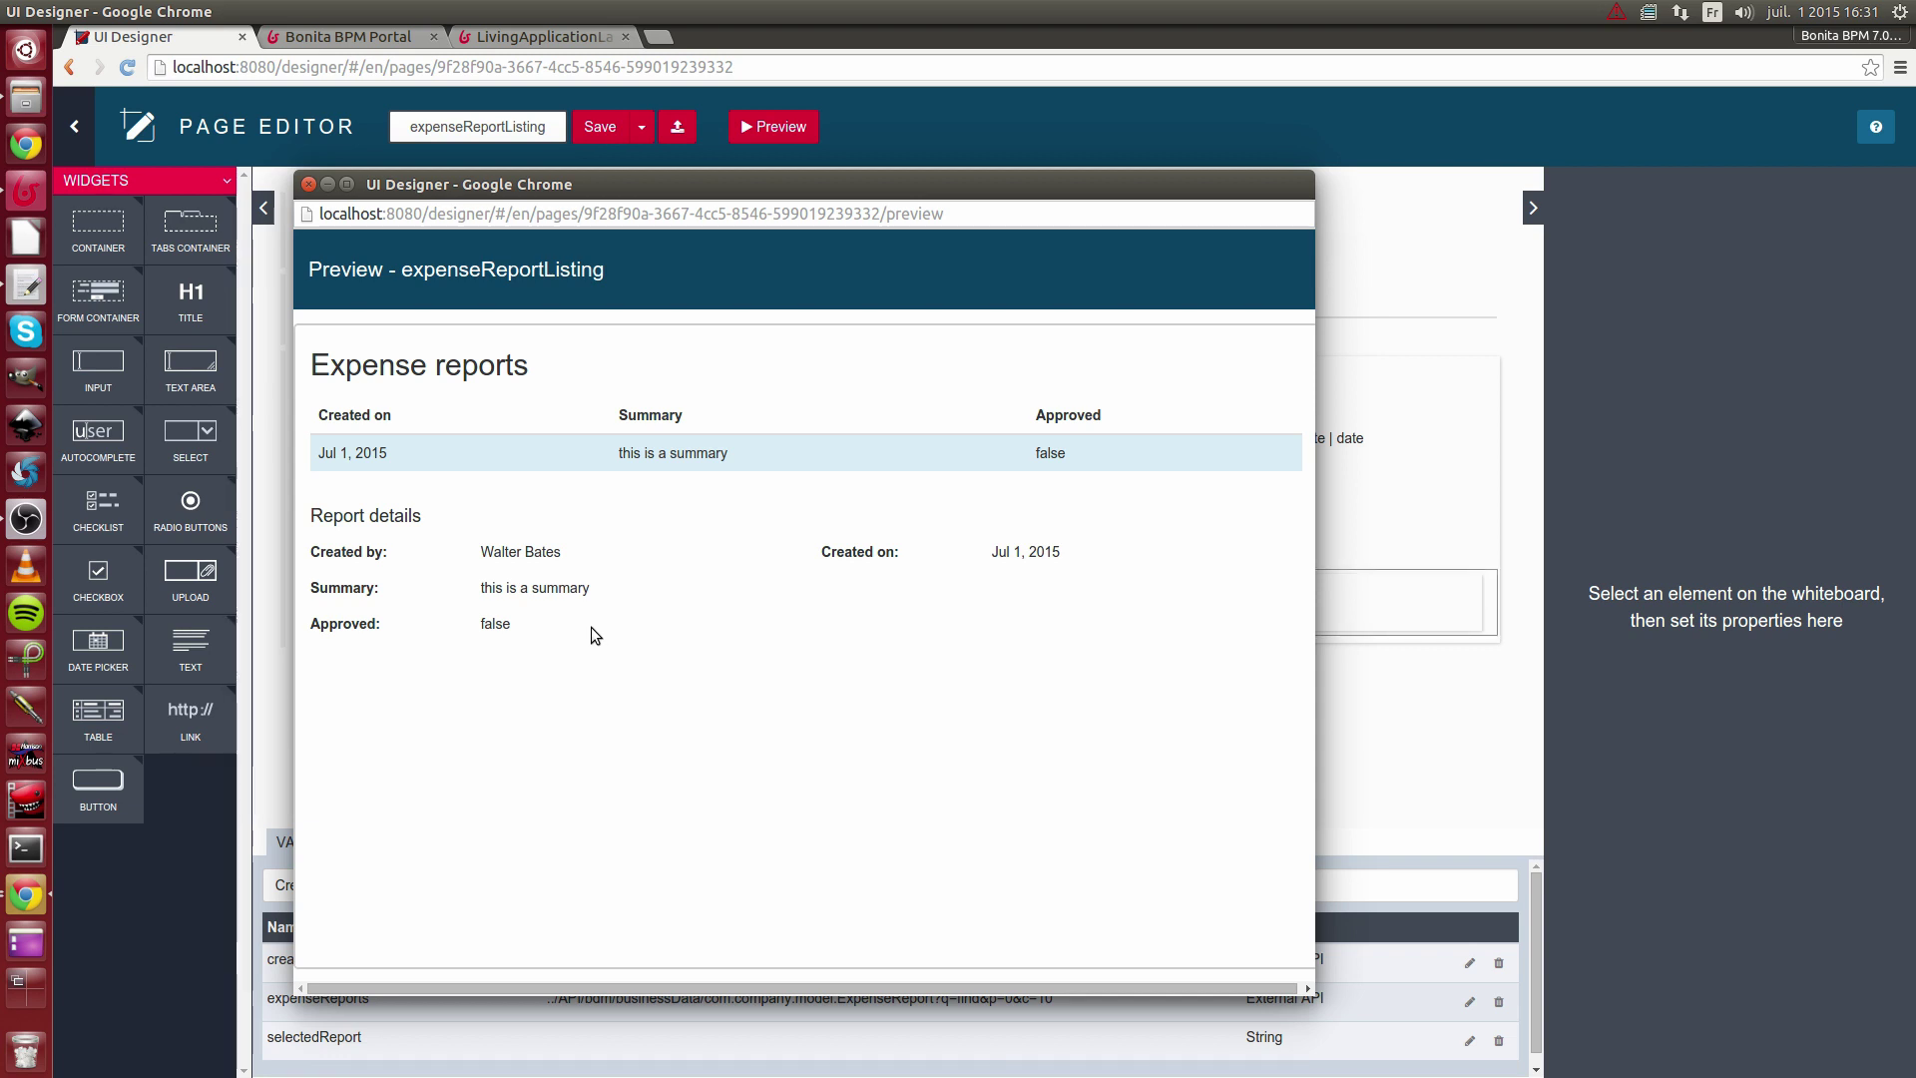
left_click(308, 183)
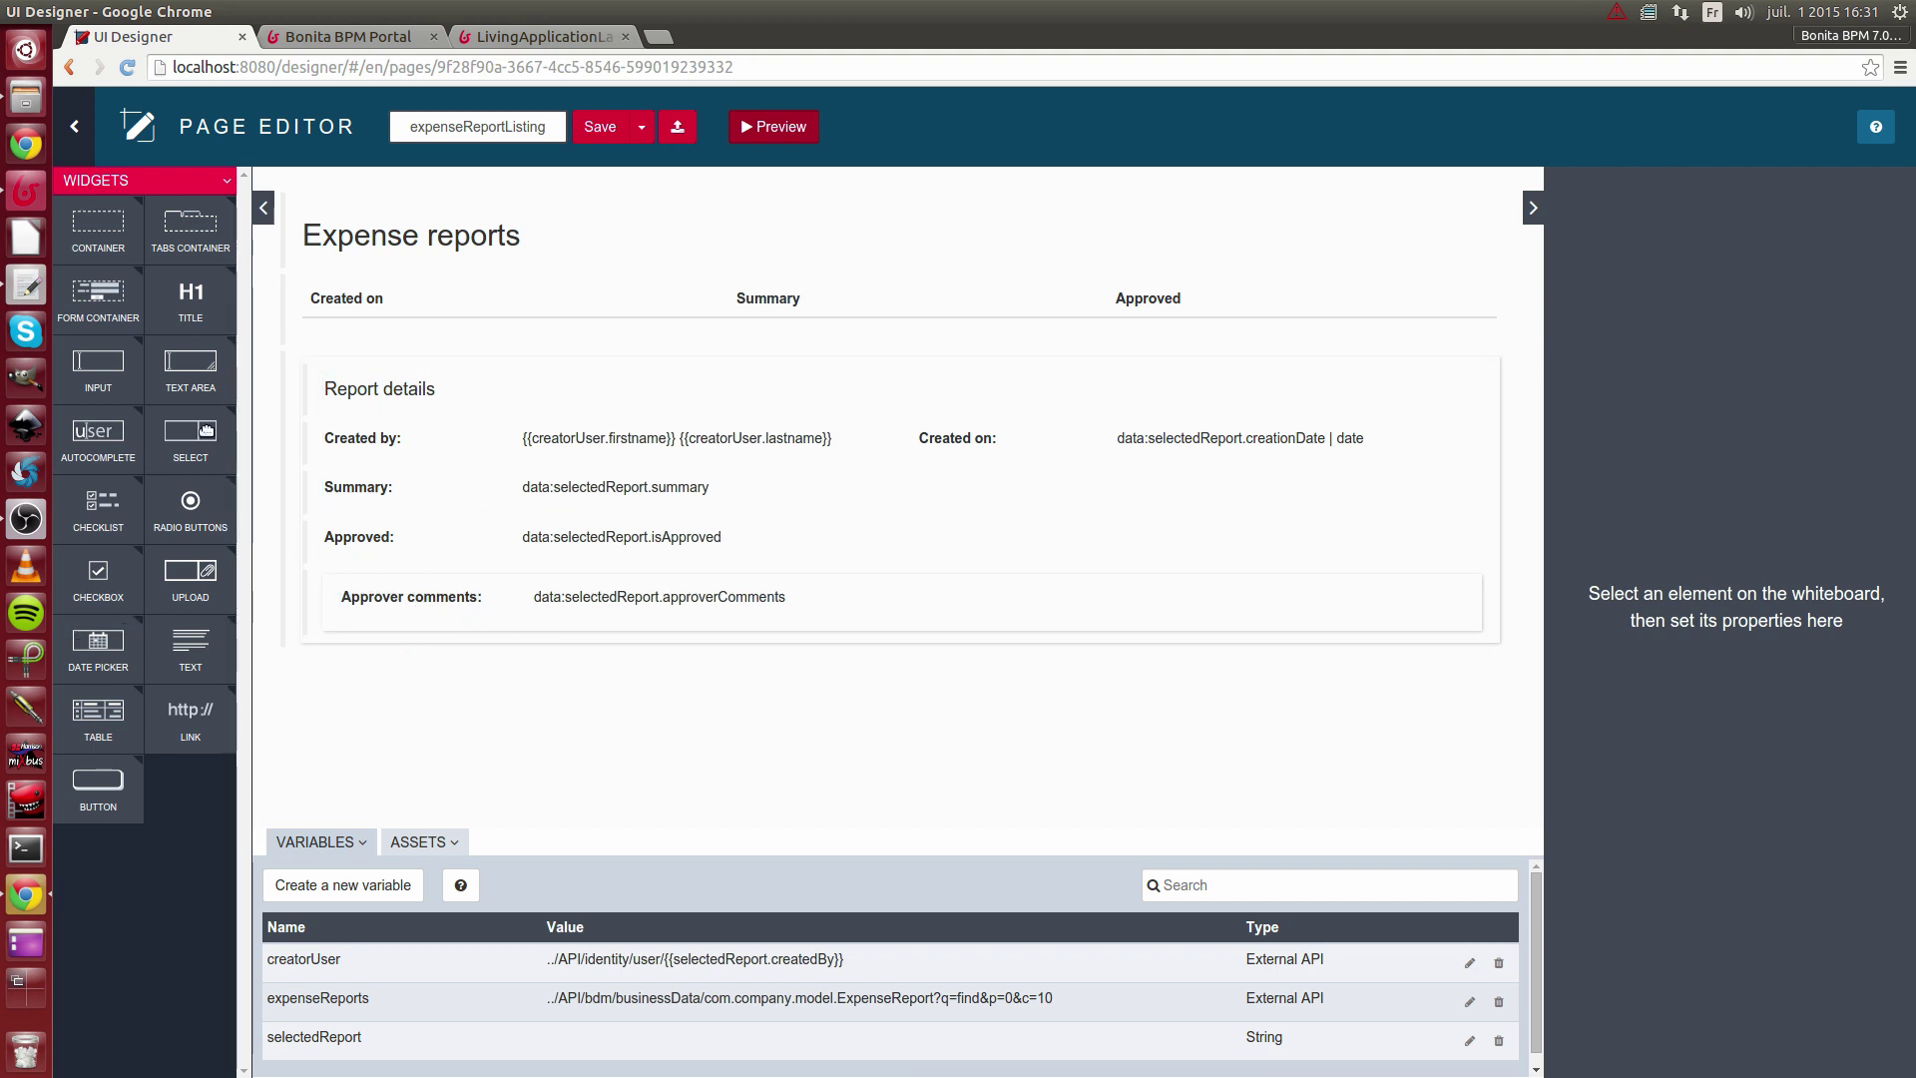
- Add a level 4 Title reading 'Report lines' below the Approver comments row
left_click_drag(235, 343, 376, 645)
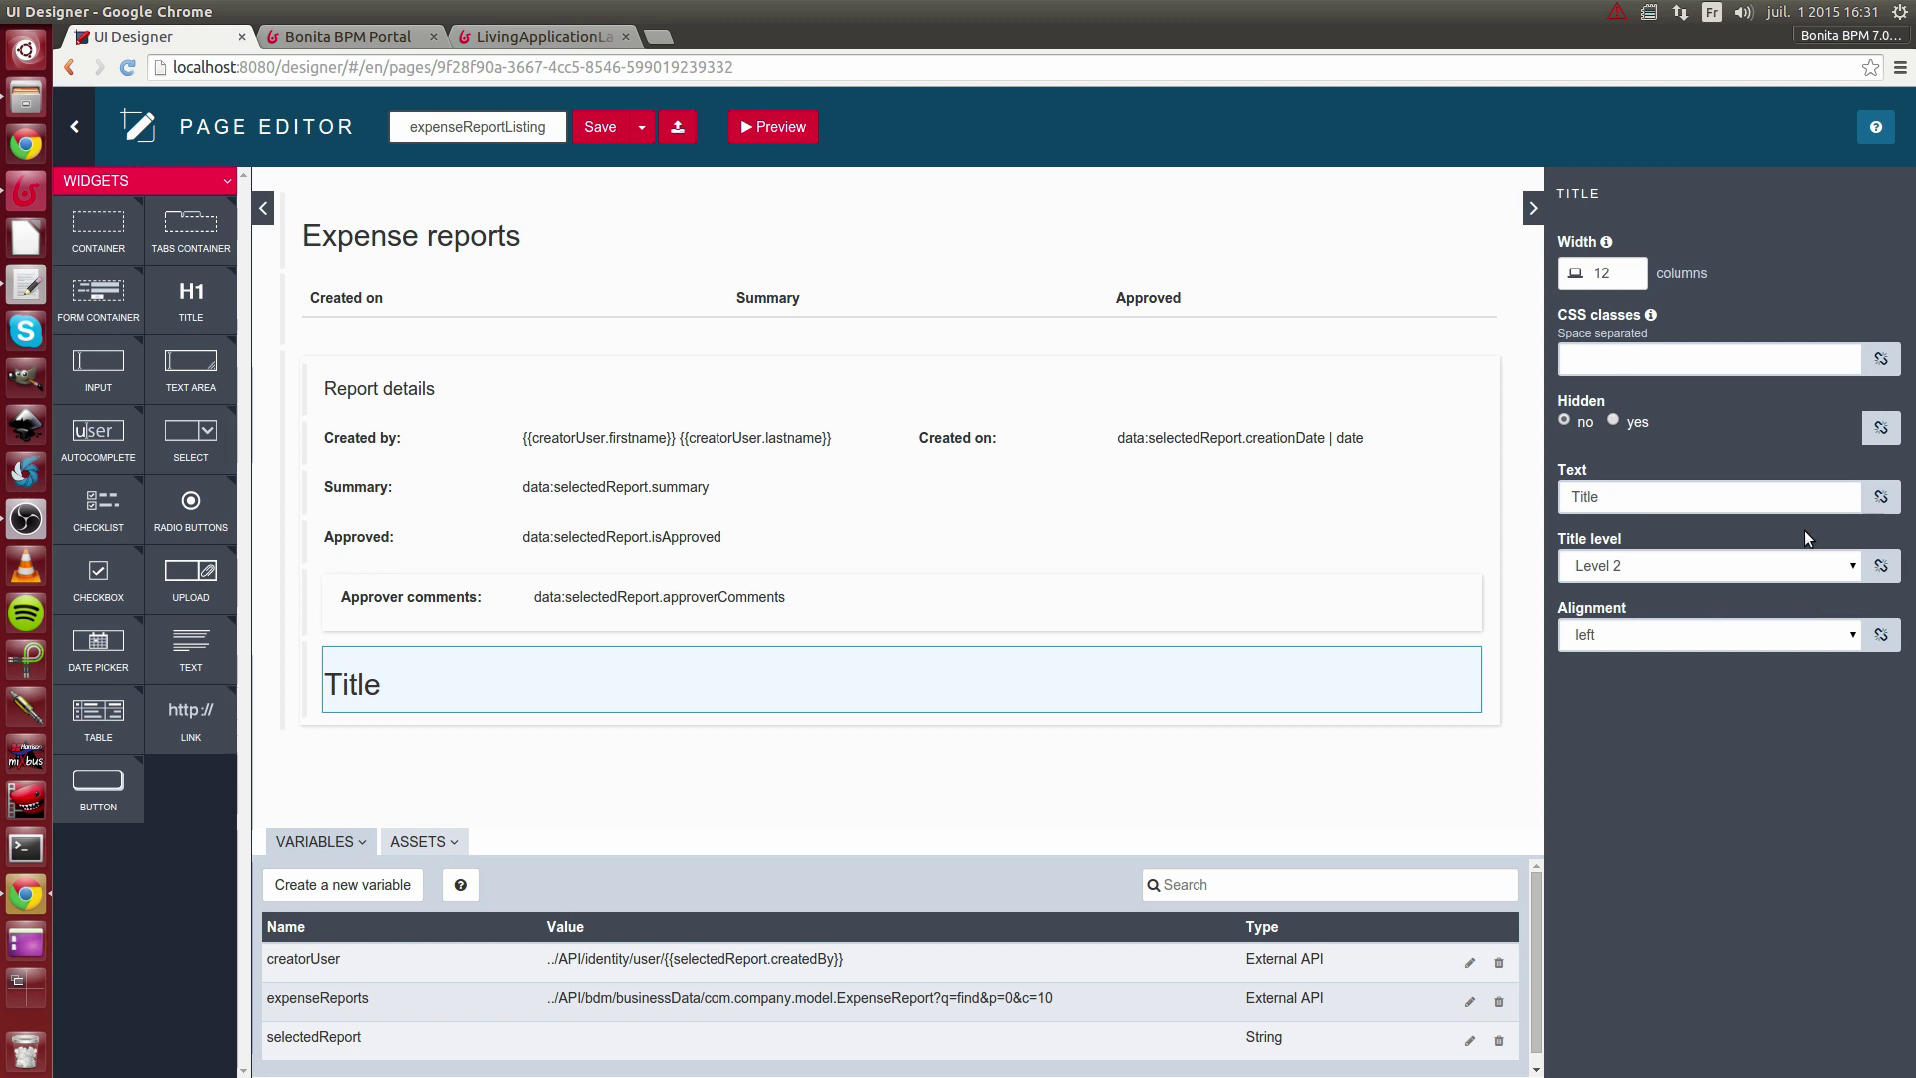
double_click(1576, 497)
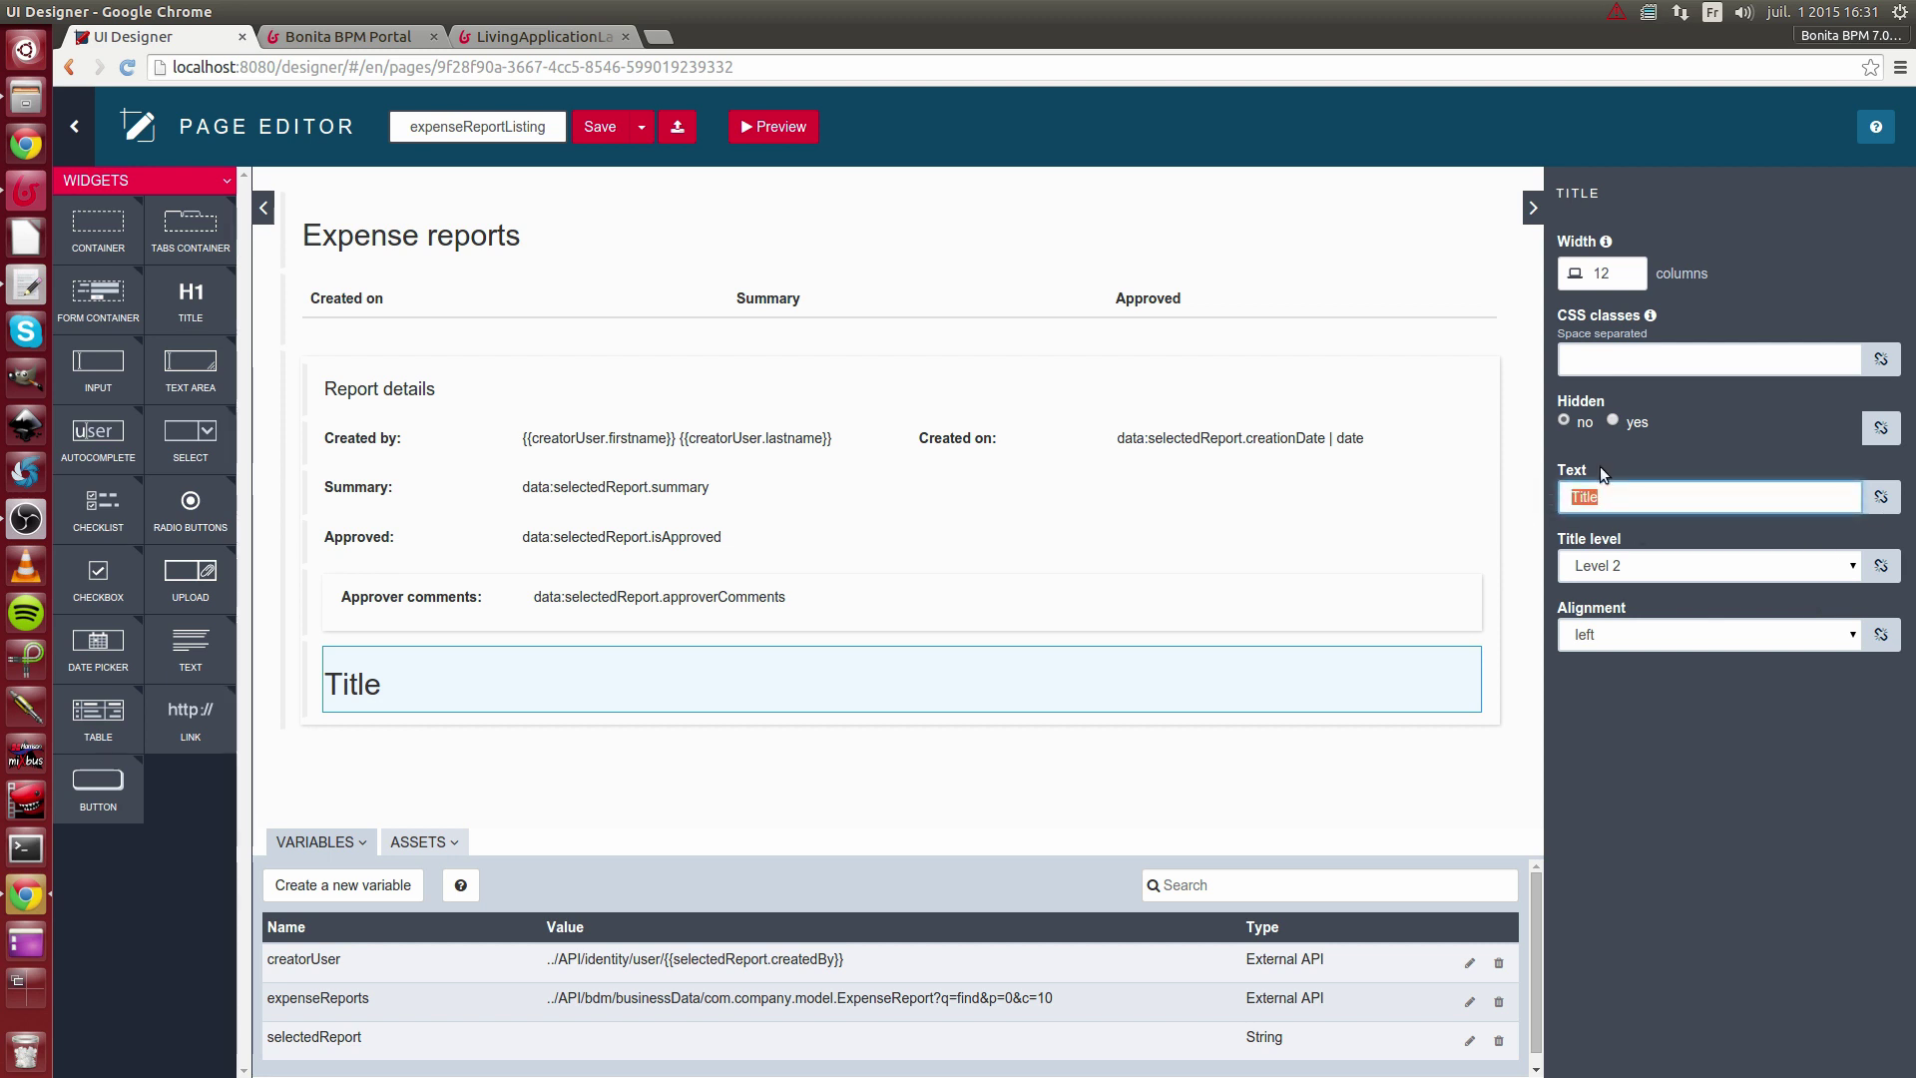
type("Report lines")
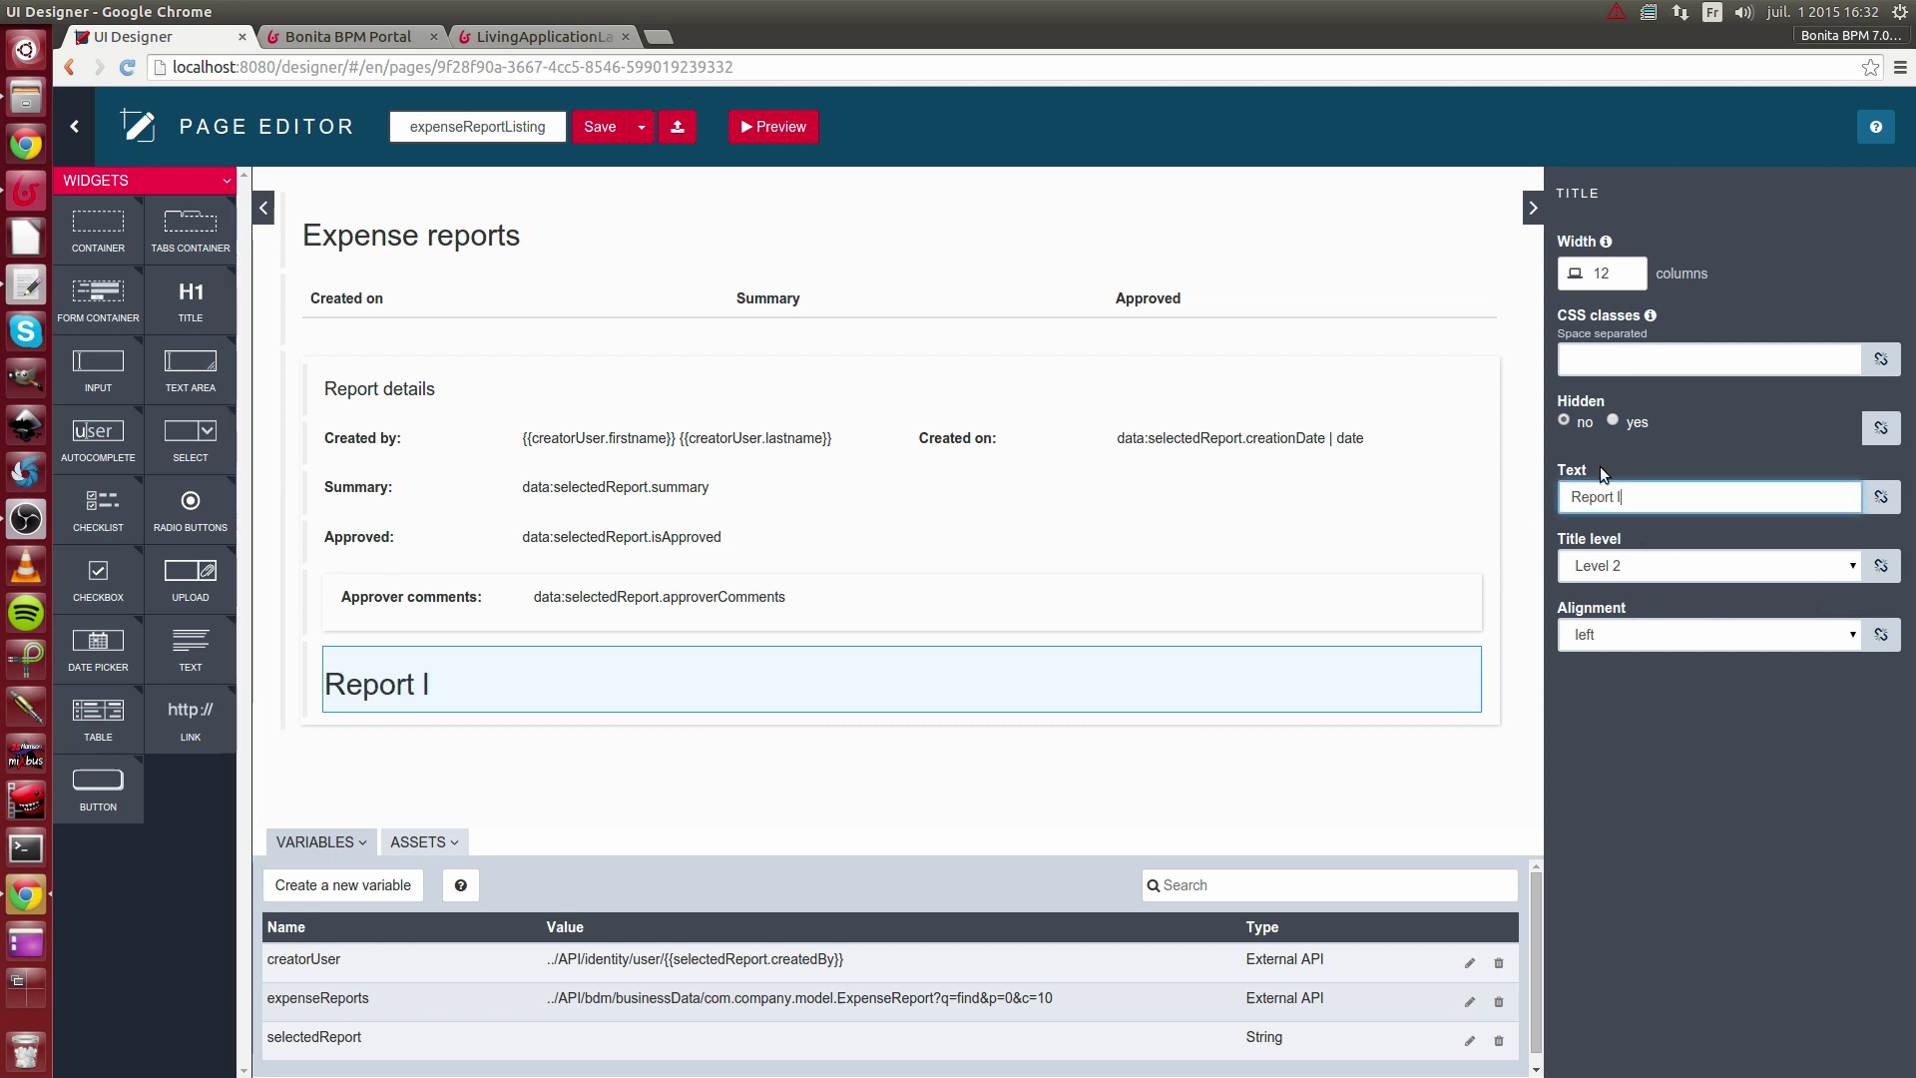
left_click(1740, 584)
double_click(1738, 584)
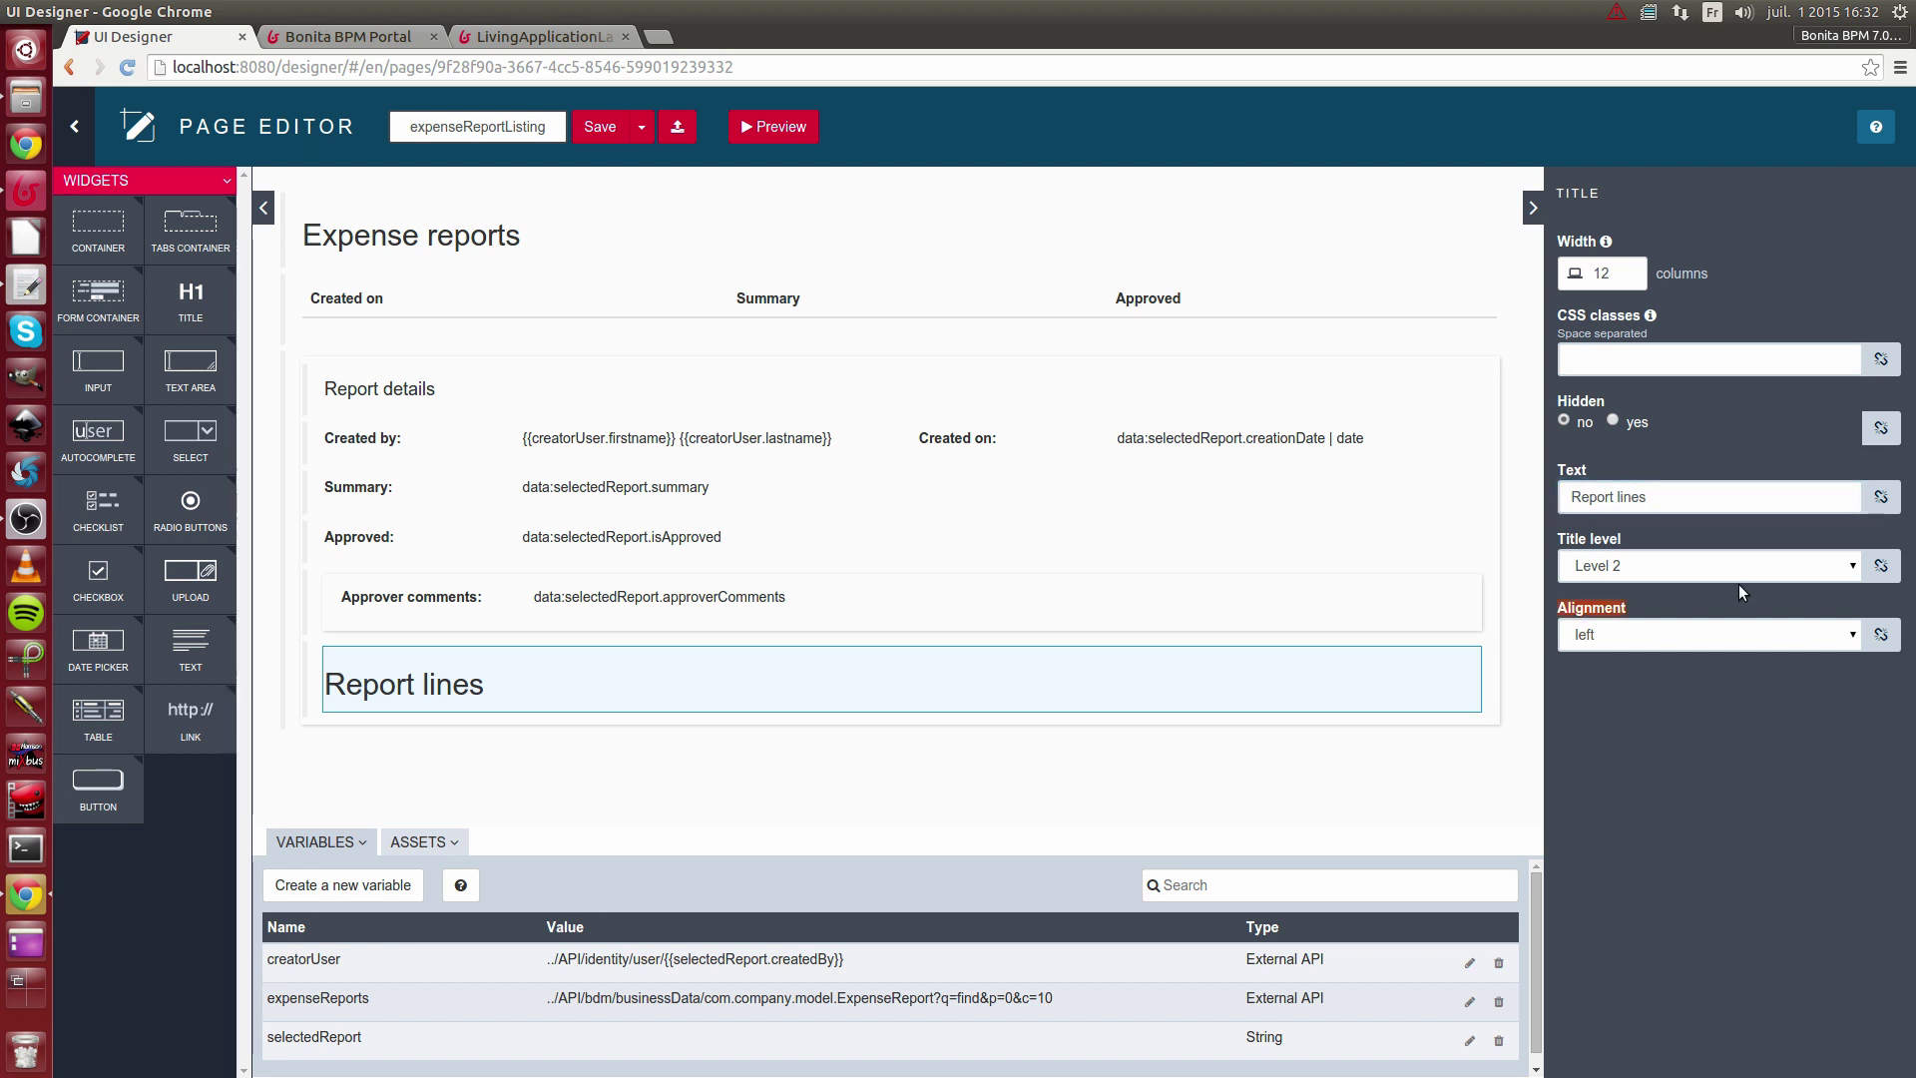
left_click(1660, 566)
left_click(1596, 646)
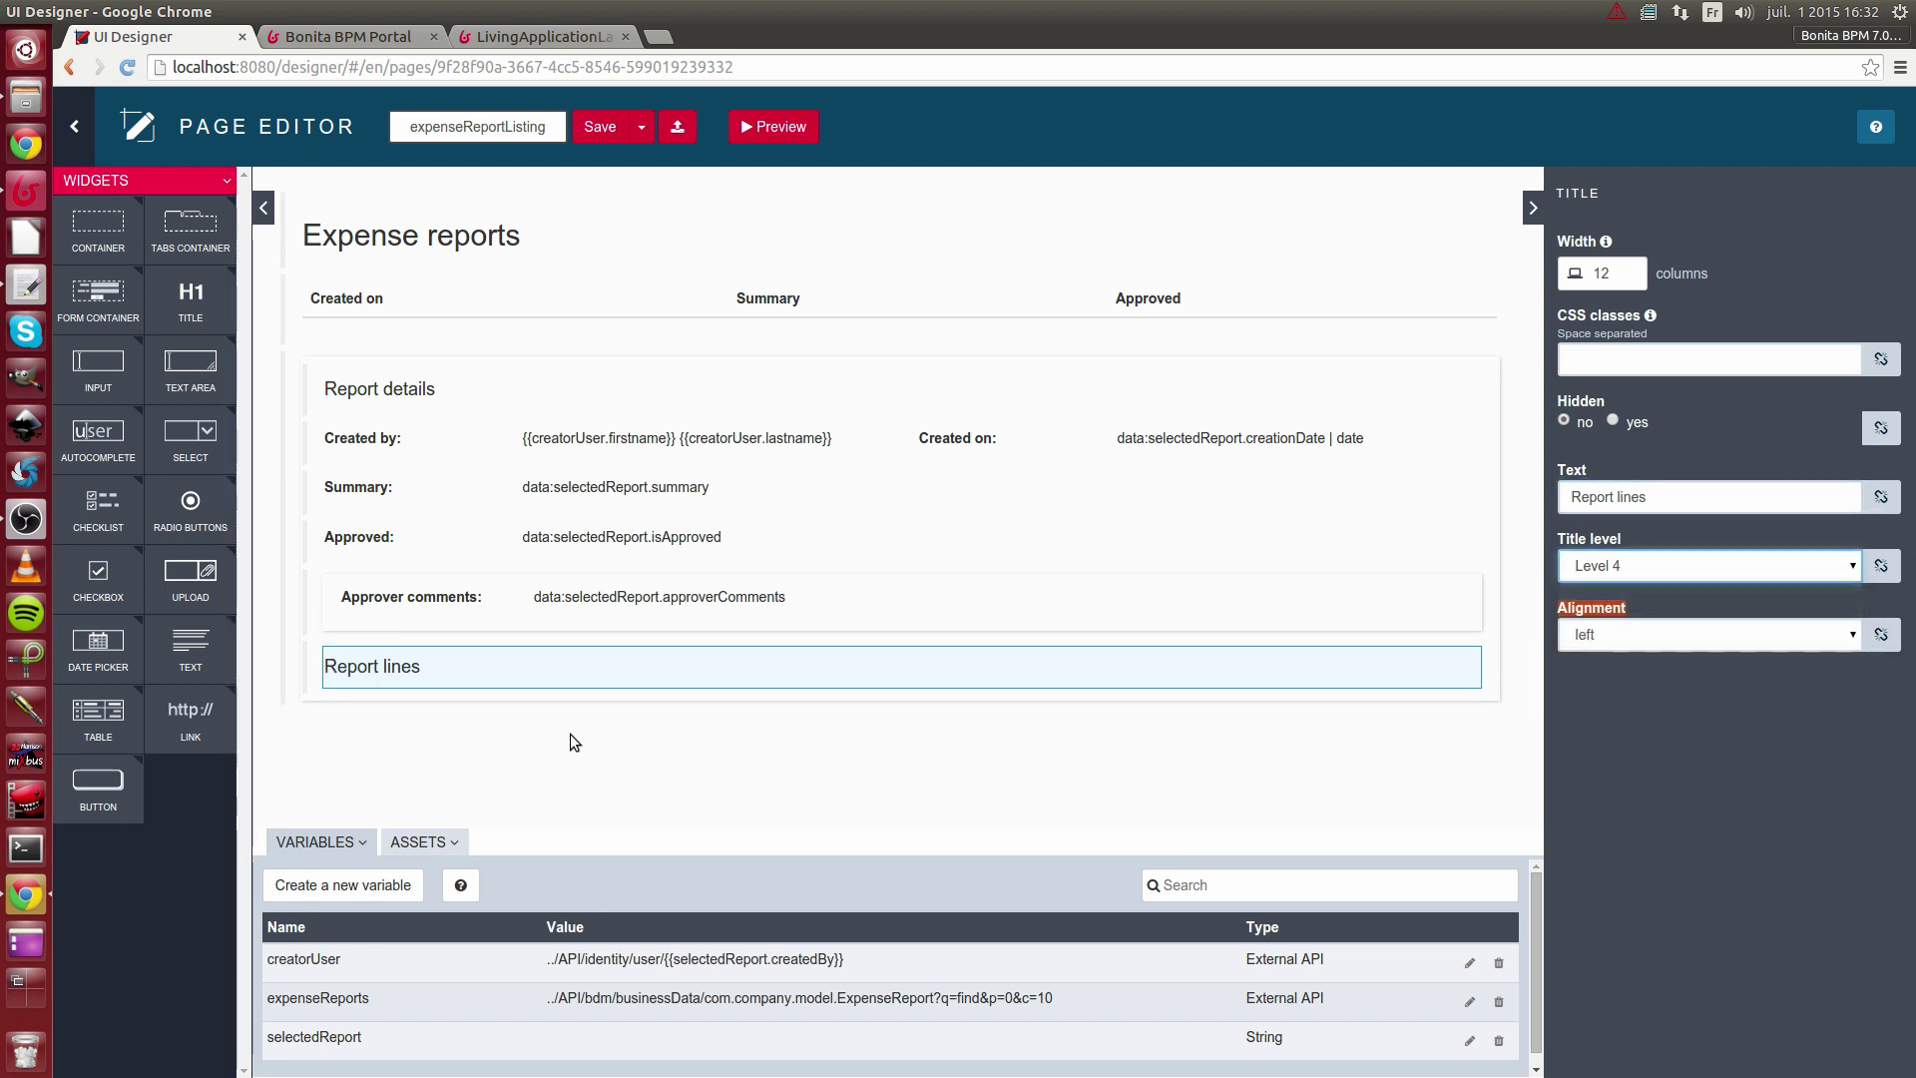
- Add a Table under Report lines with headers 'Label, Cost' and content selectedReport.lines
left_click_drag(165, 690, 513, 714)
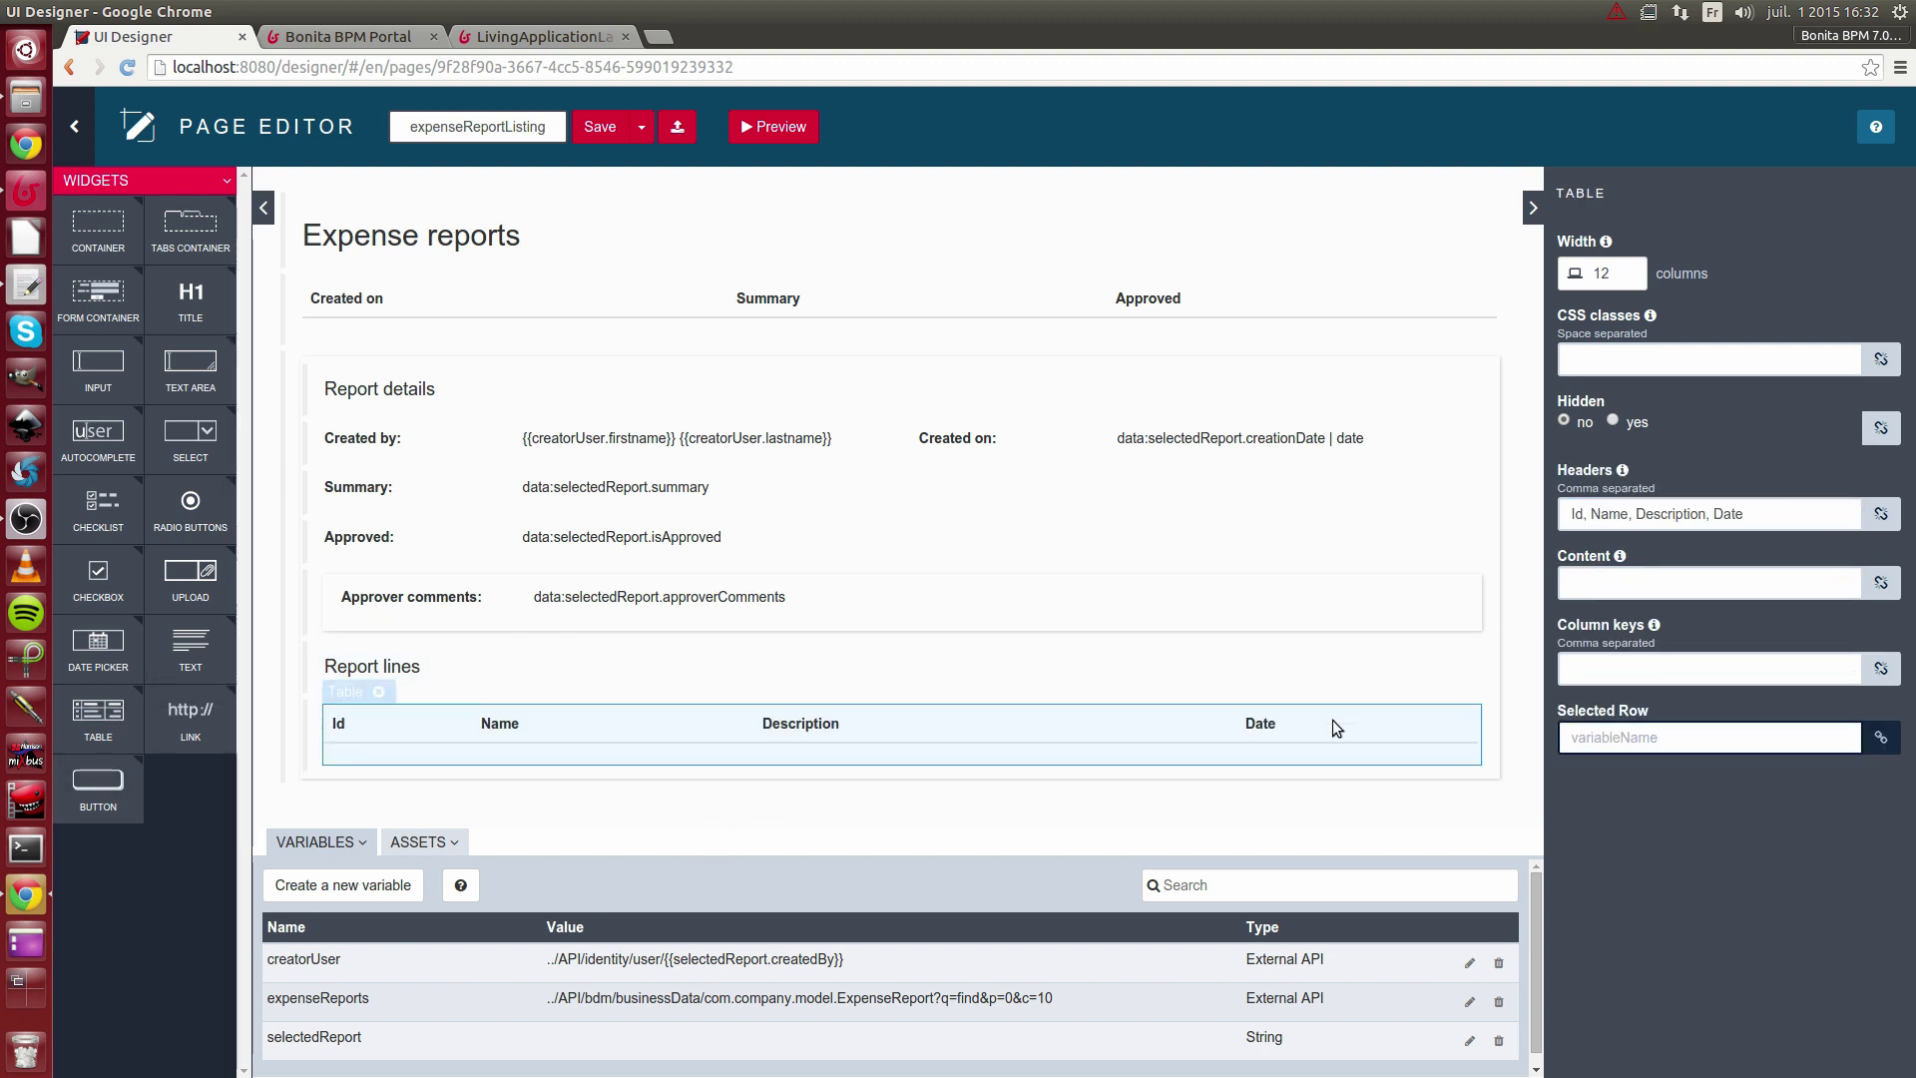
left_click_drag(1772, 509, 1590, 491)
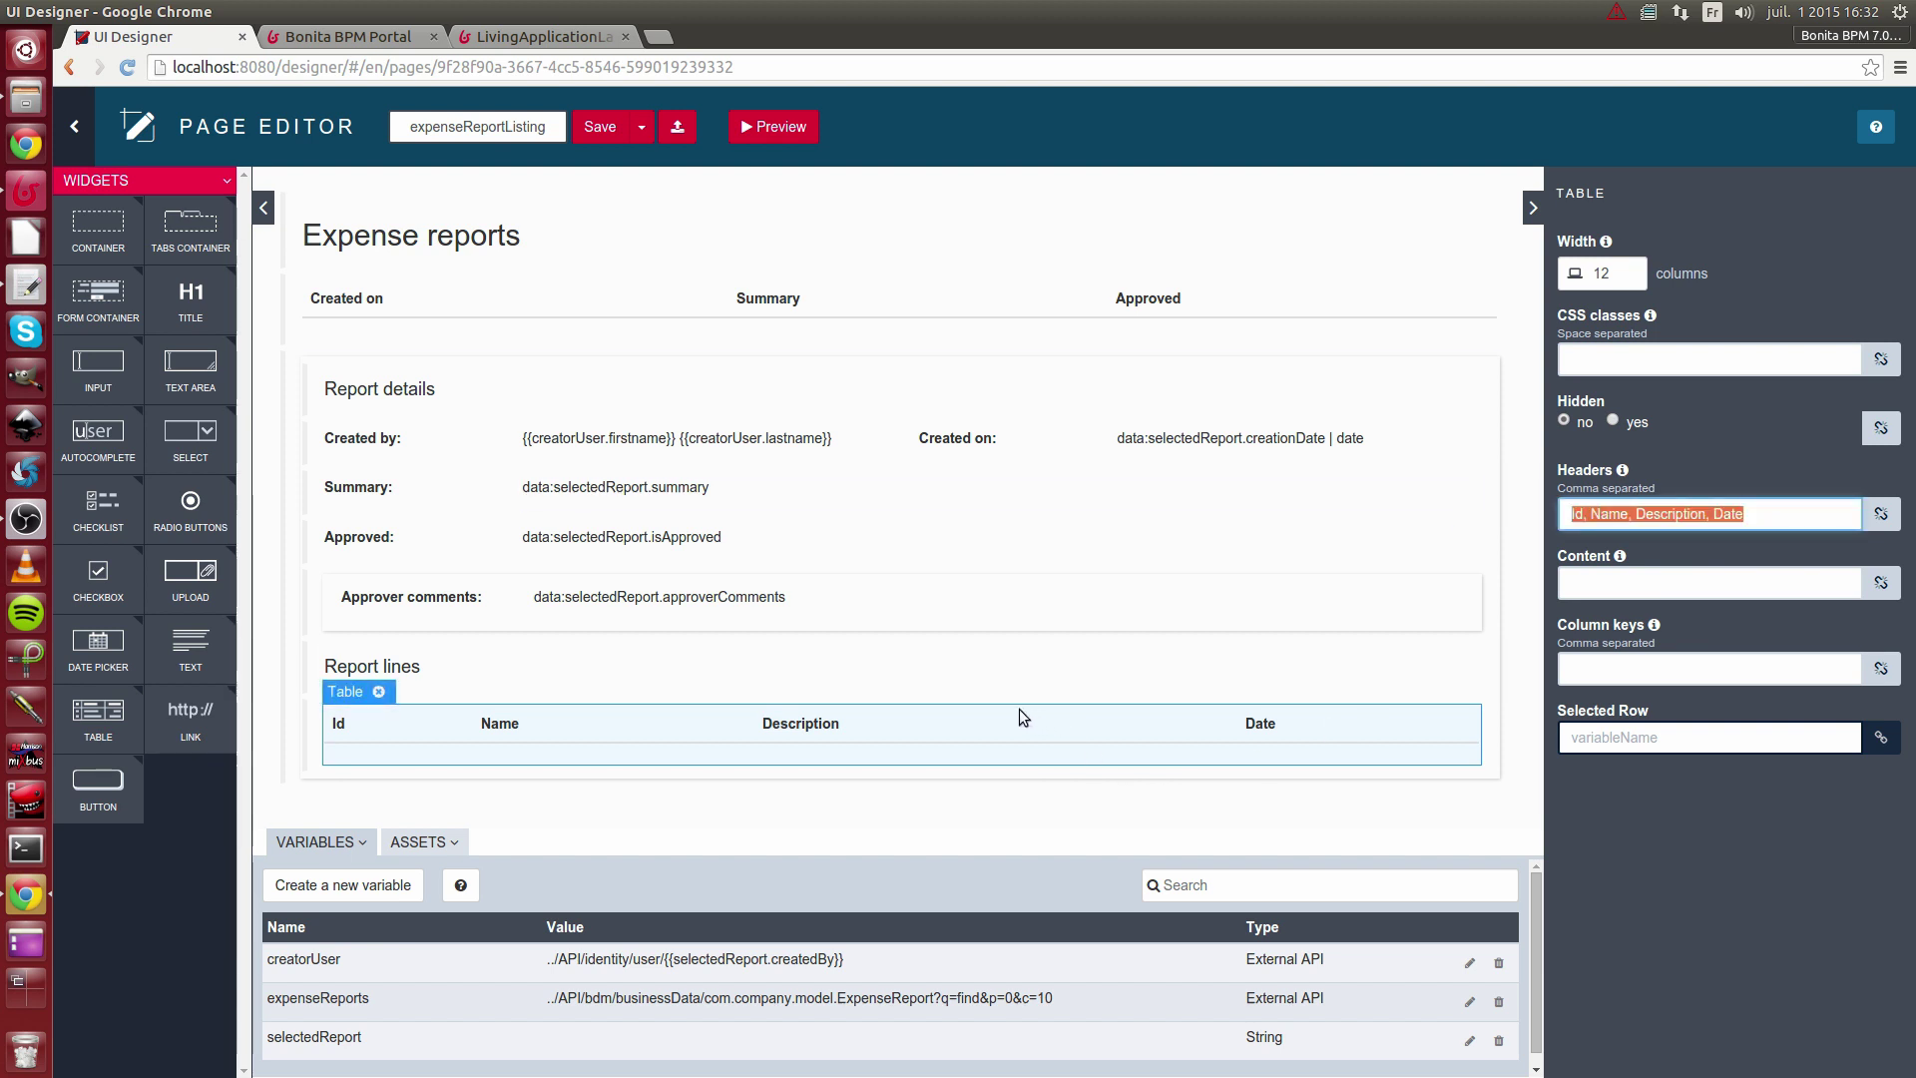
type("Label, Cost")
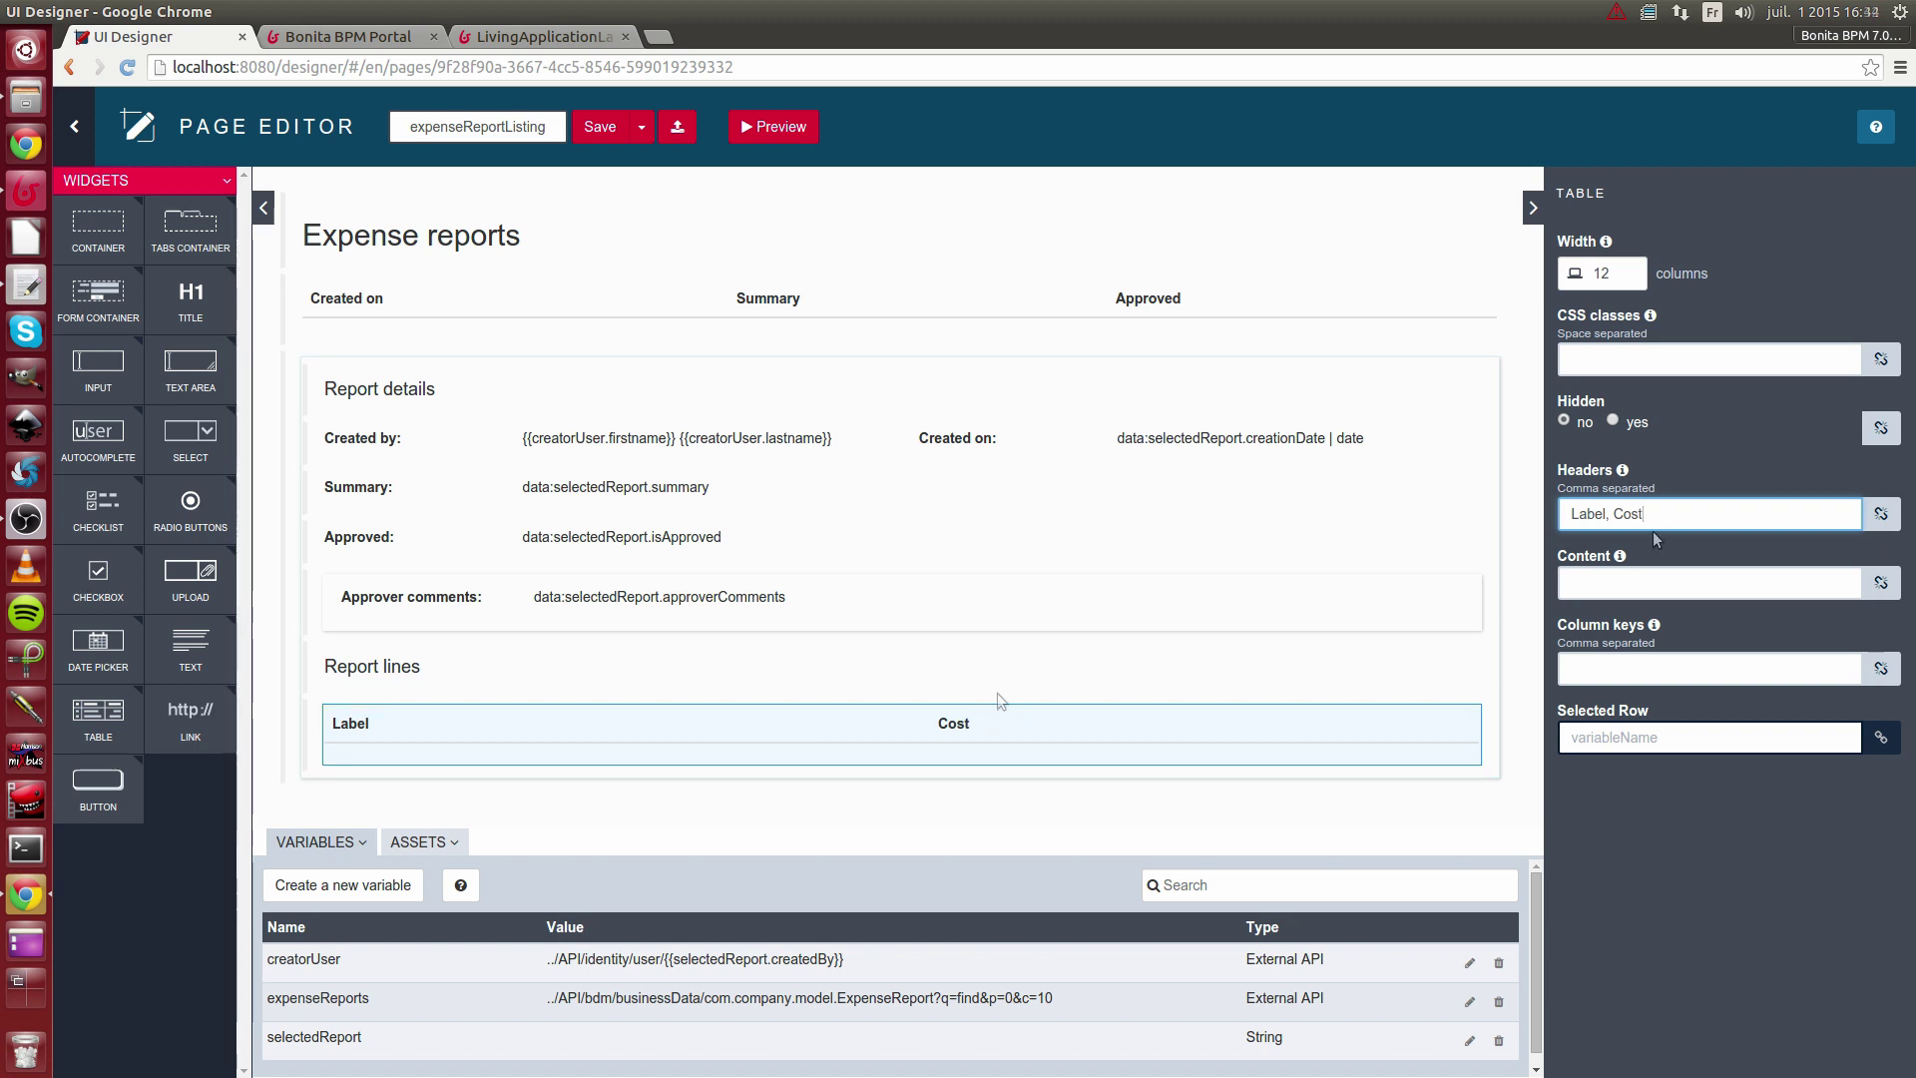
left_click(1851, 583)
left_click(1881, 583)
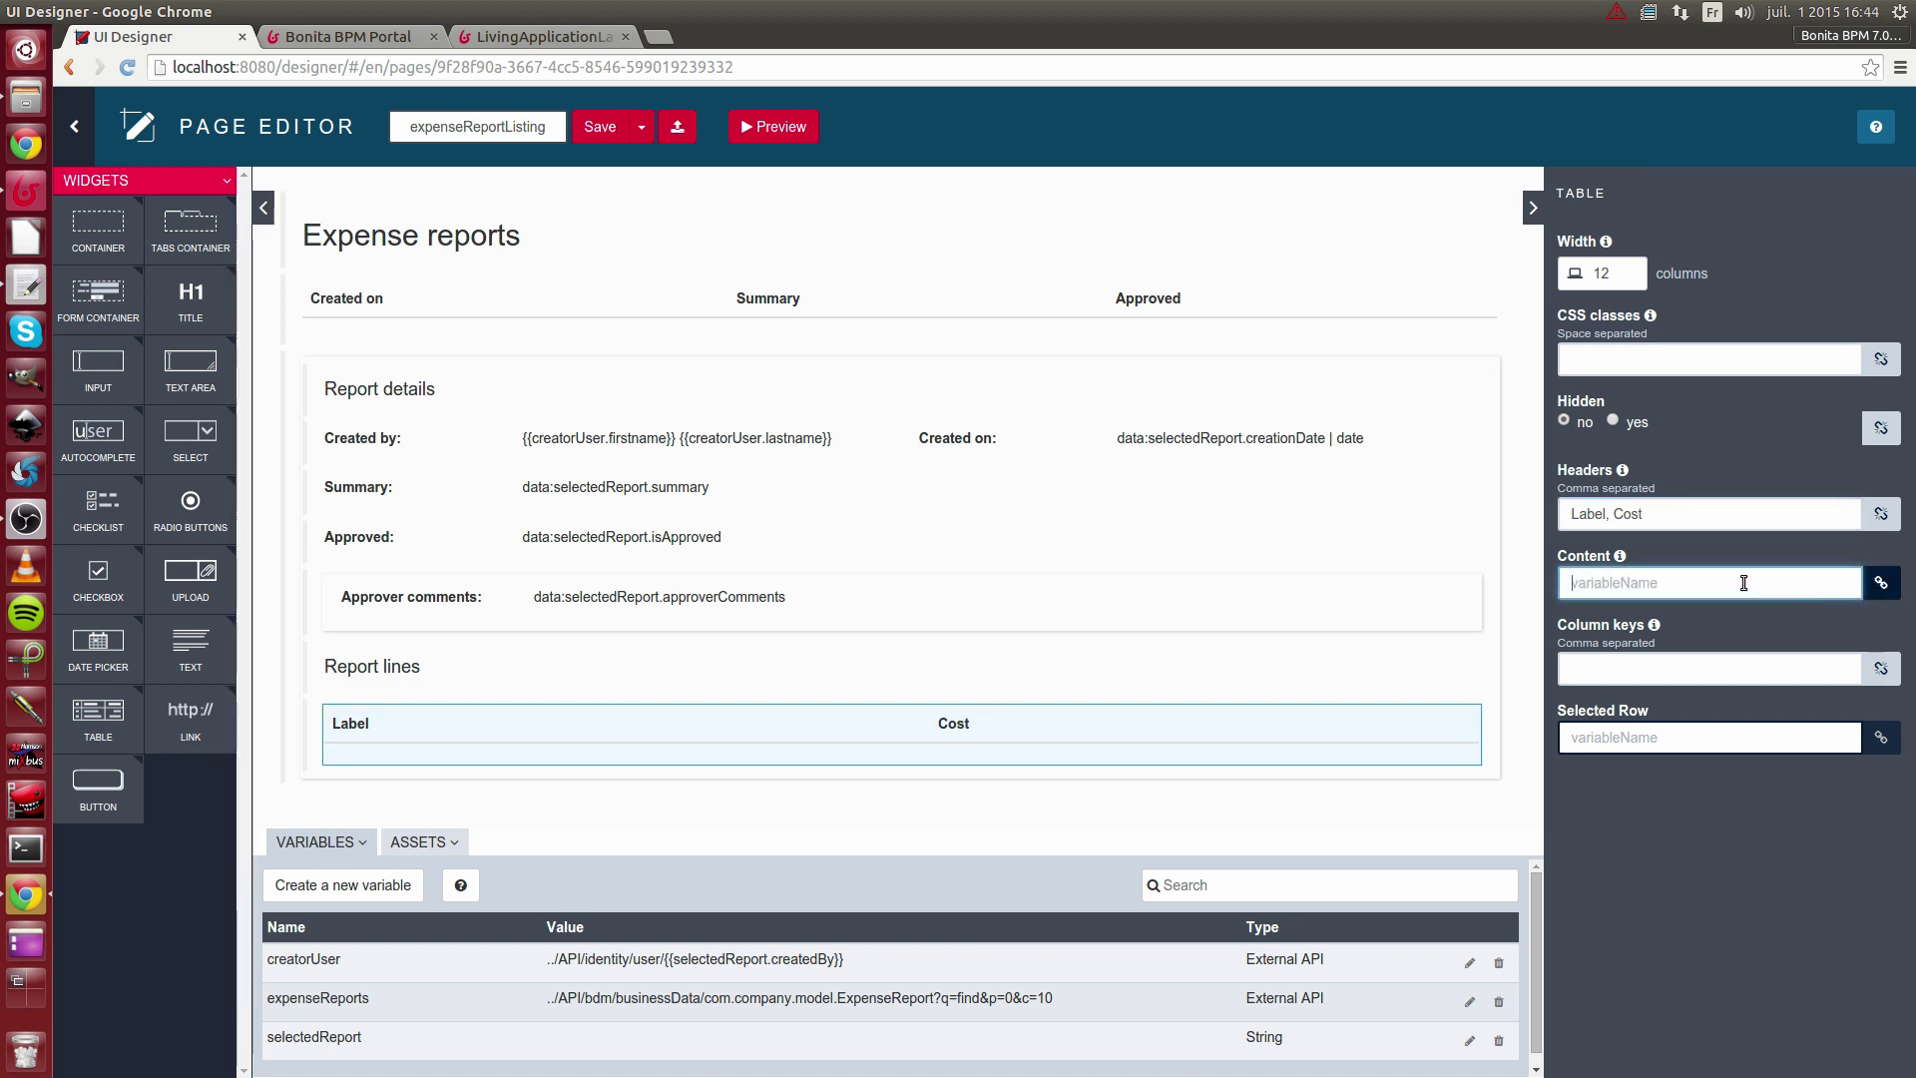
type("se")
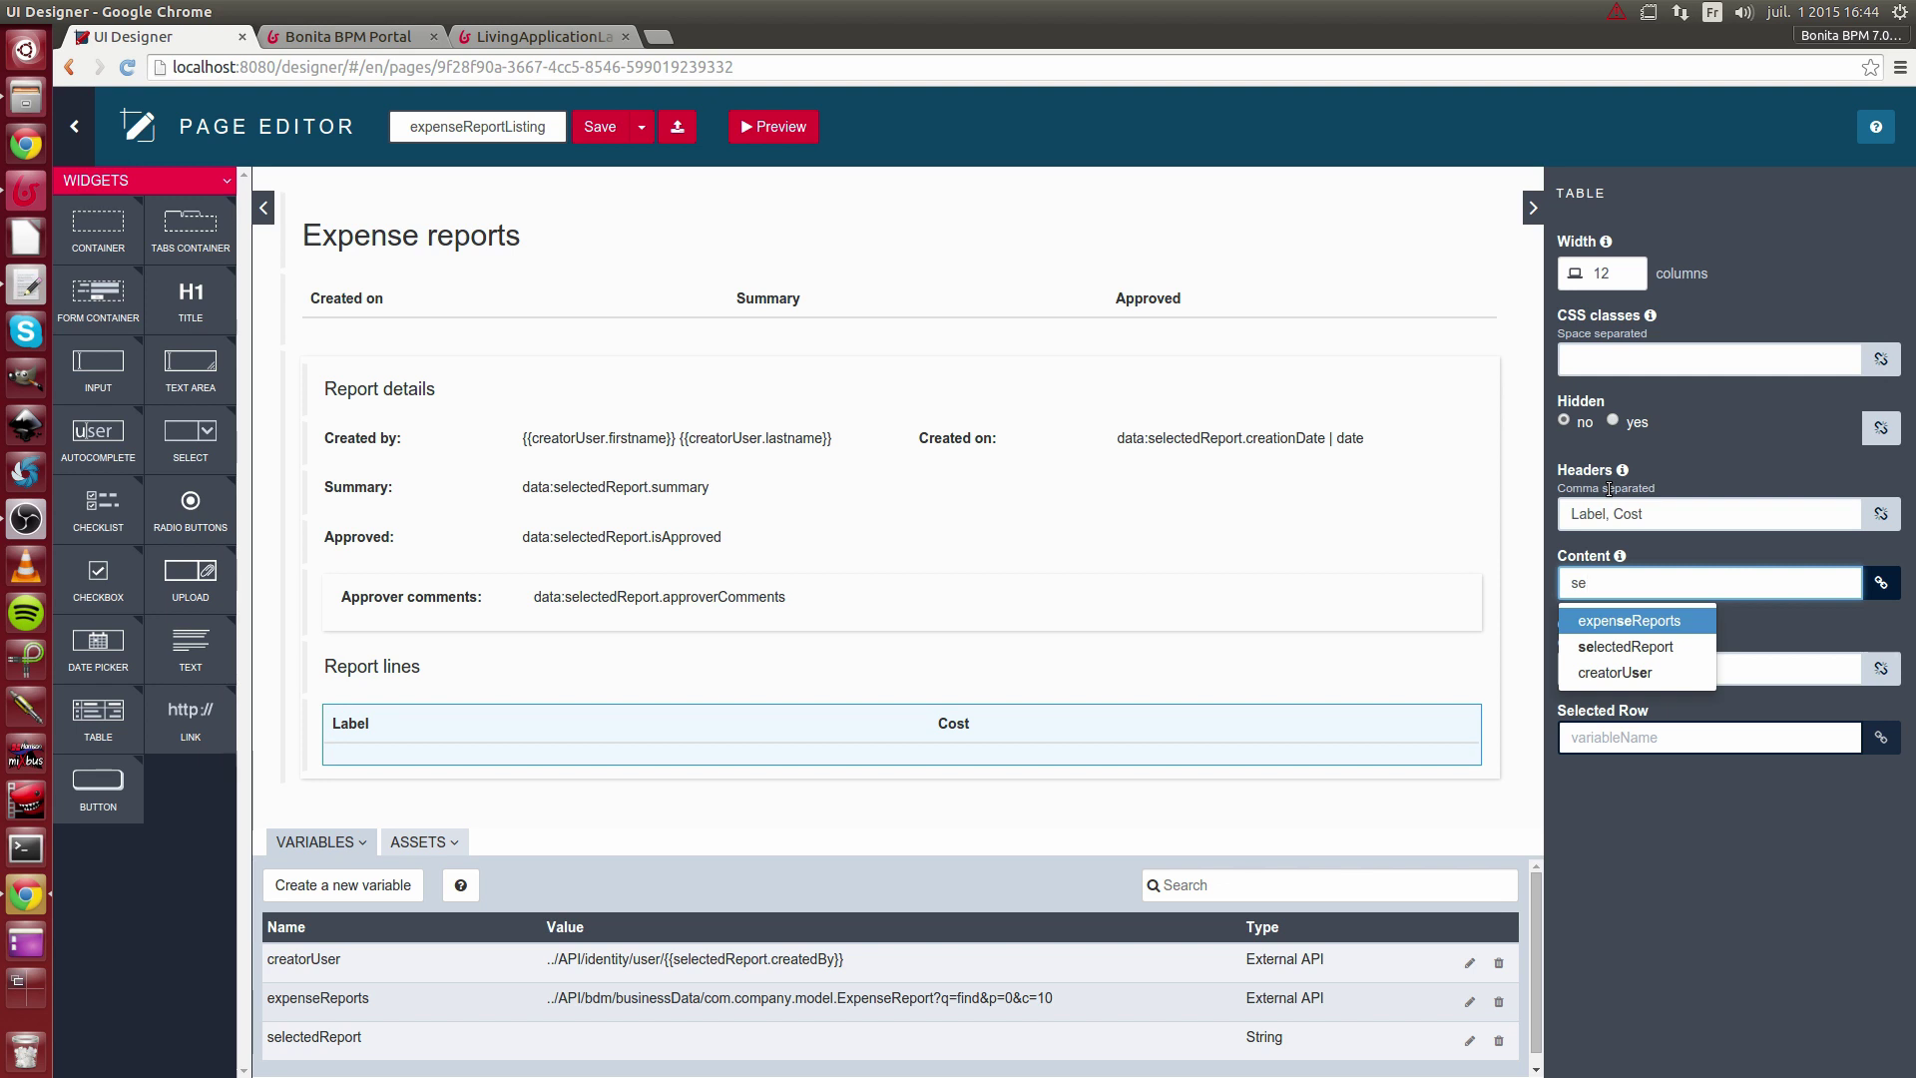
key("Down")
key("Return")
type(".lines")
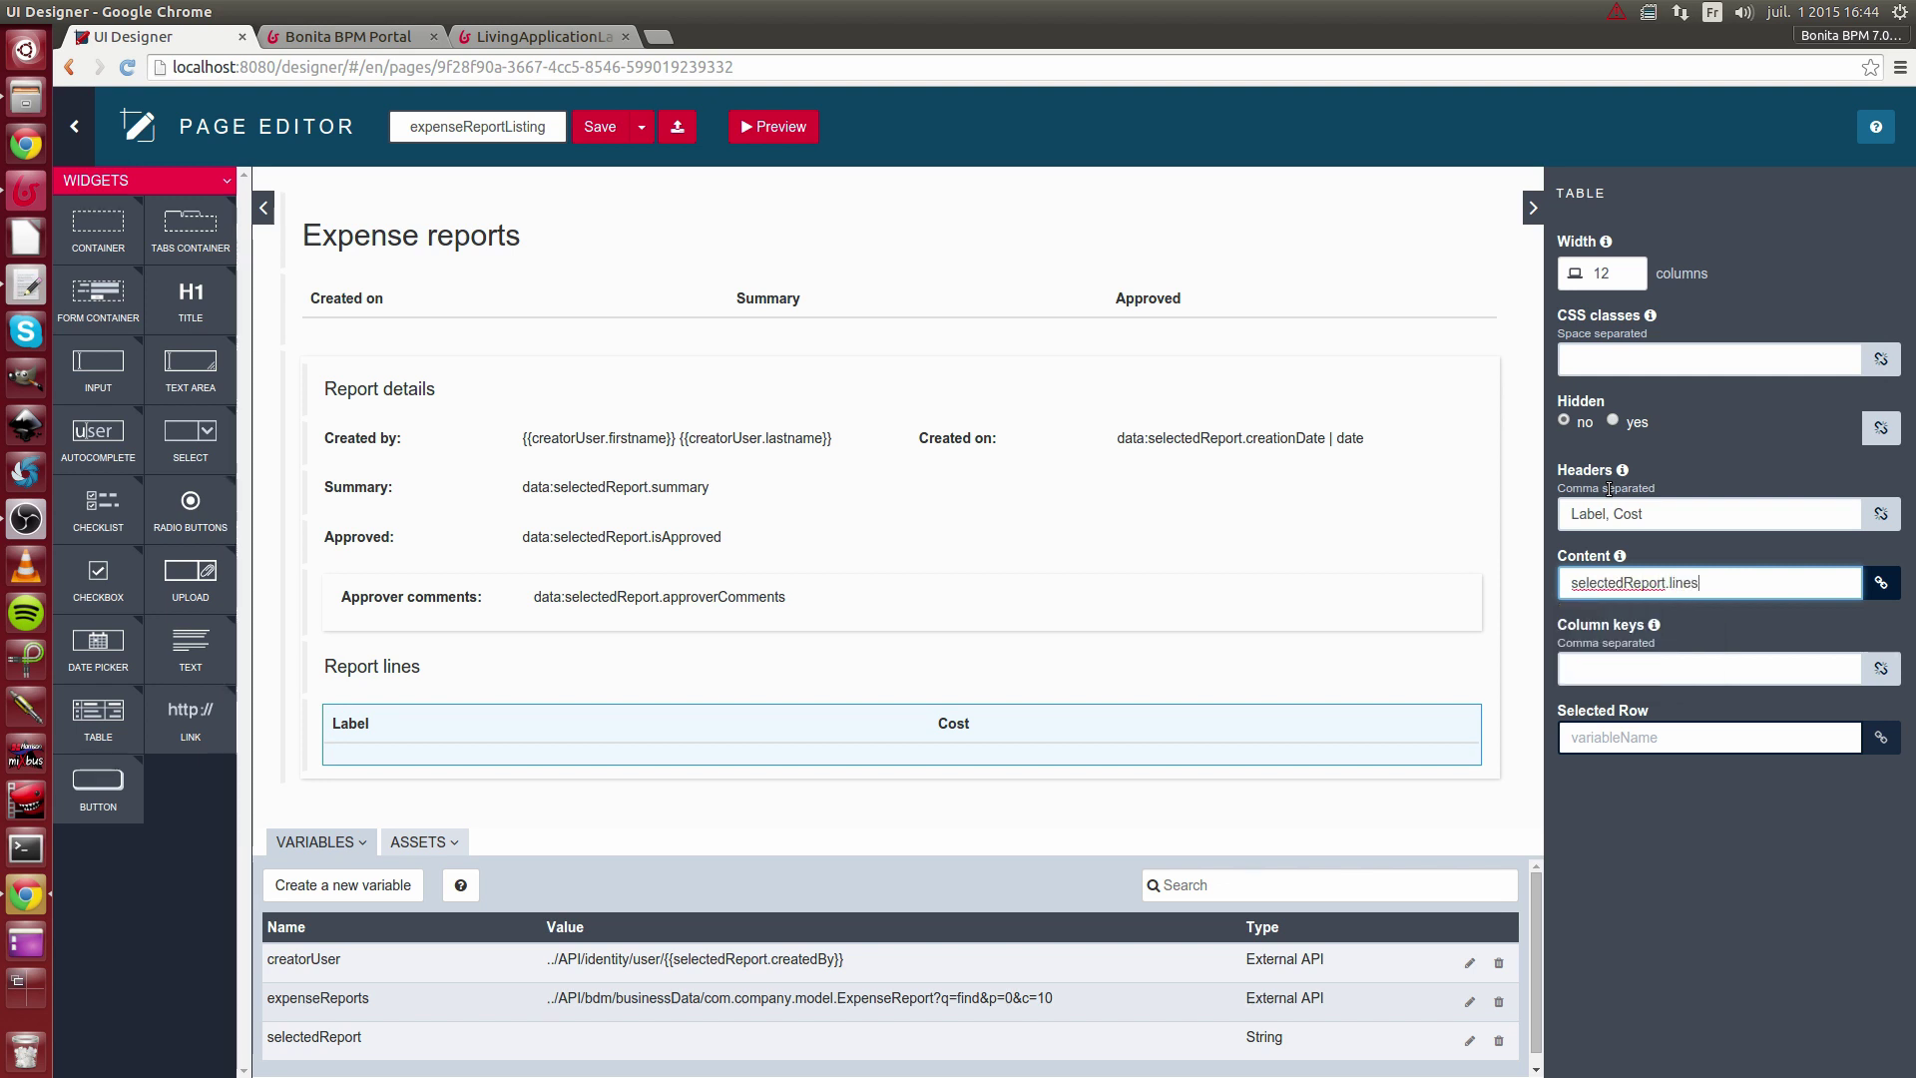
- Set the table's column keys to 'label, cost | currency' and save the page
left_click(1642, 667)
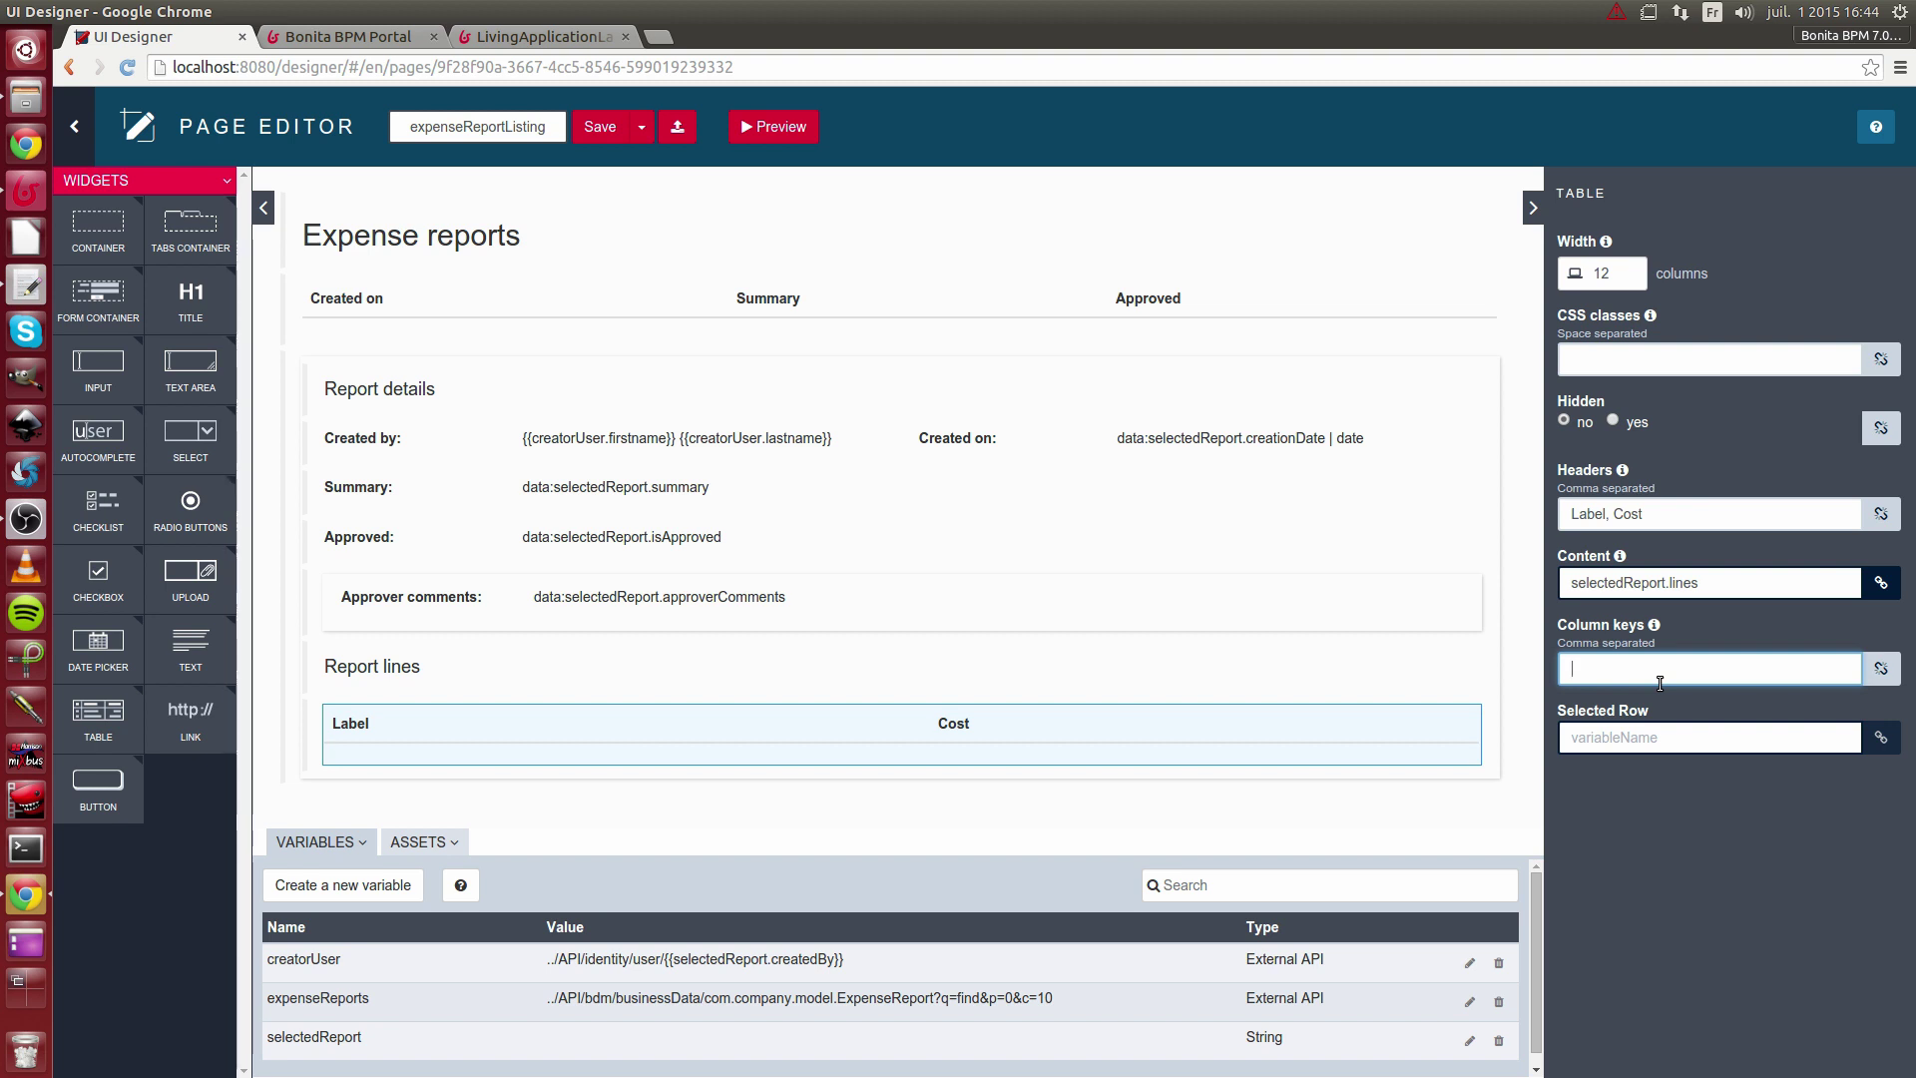
type("label, cost | ciurrency")
left_click(598, 128)
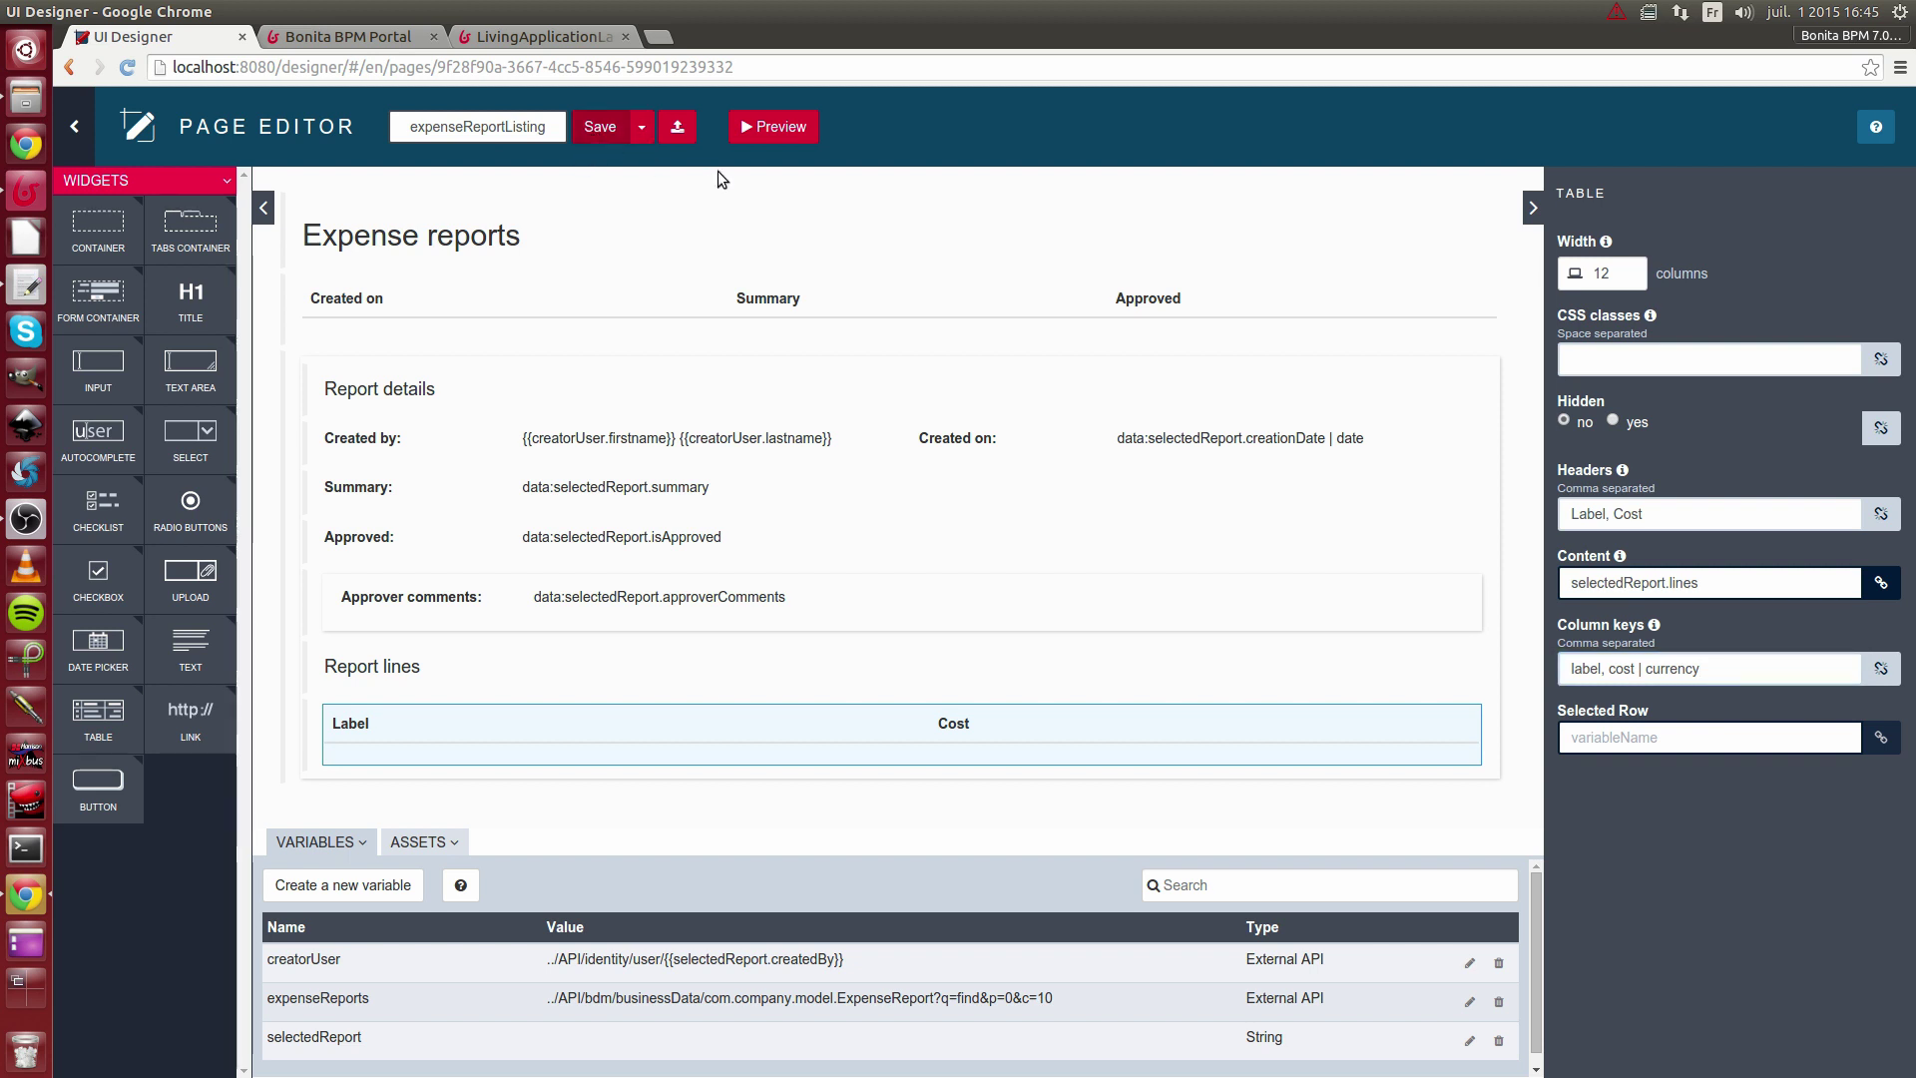
left_click(750, 128)
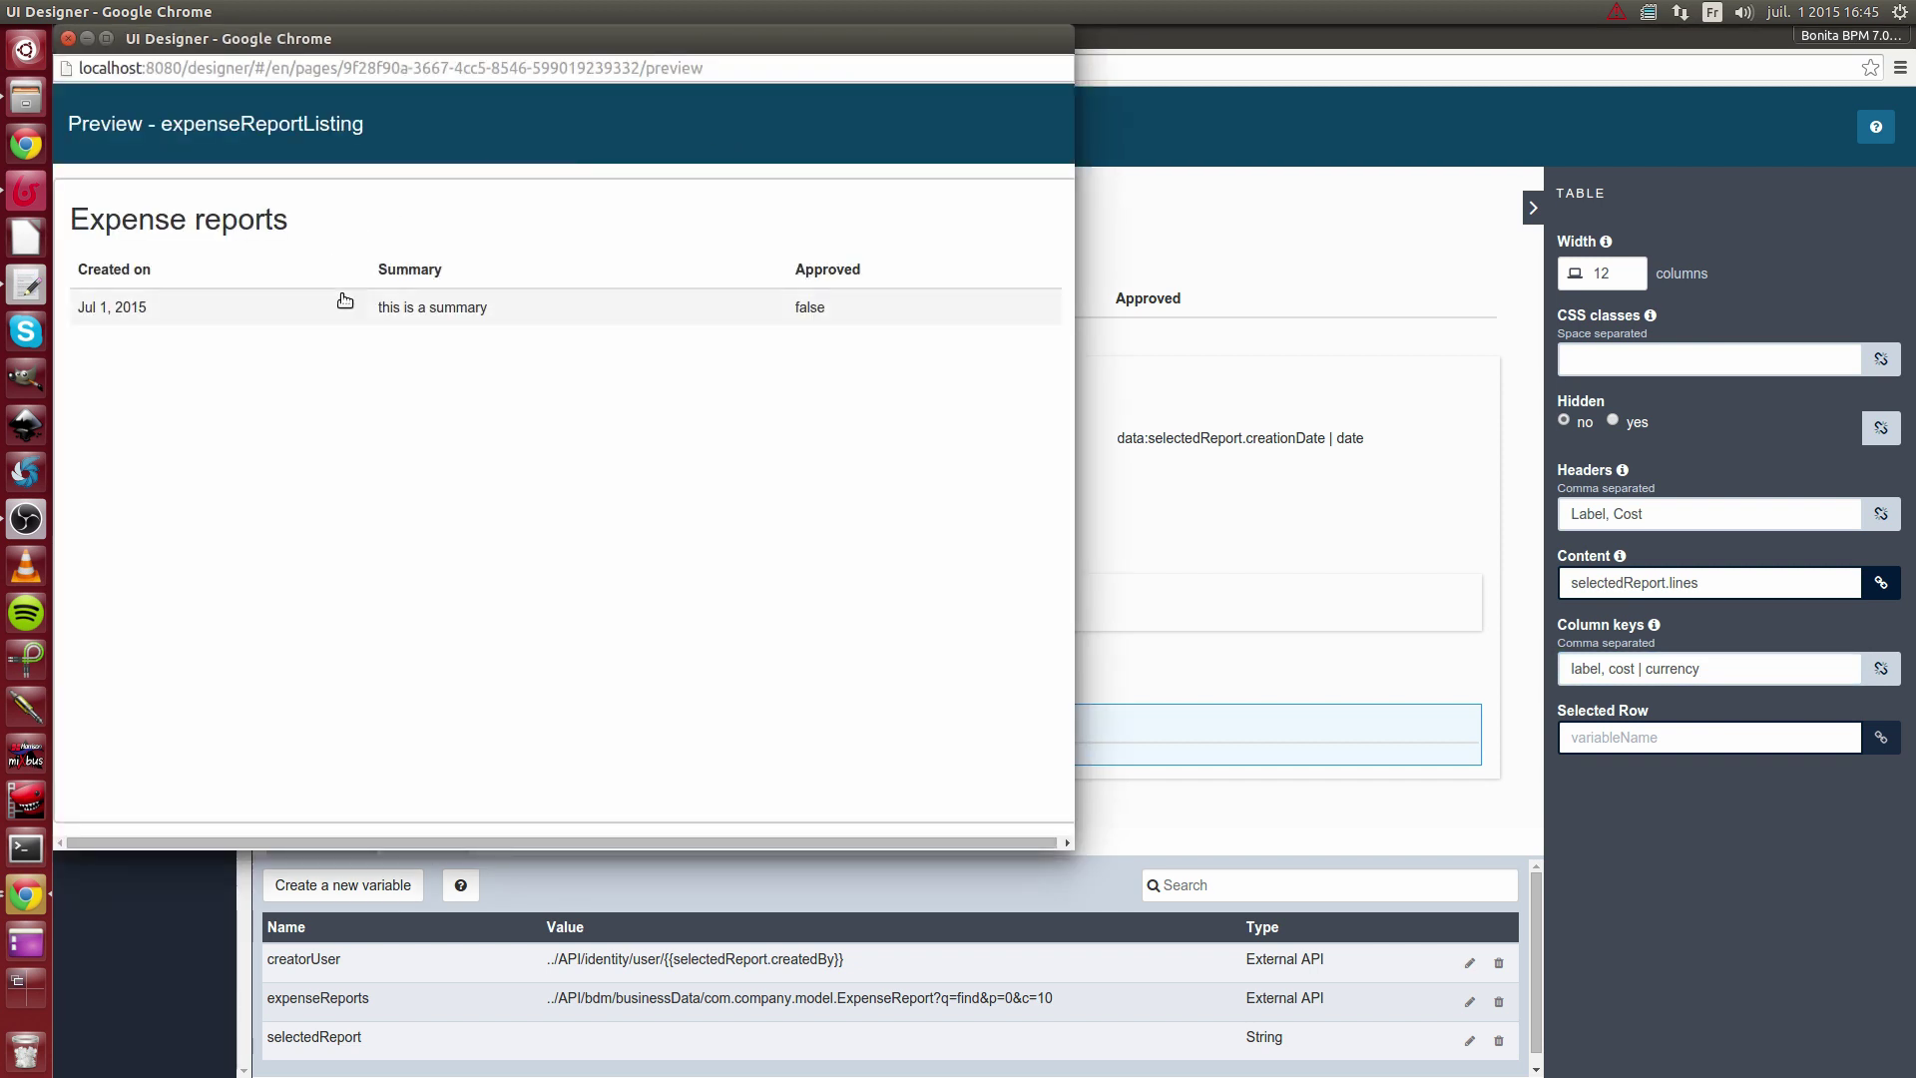
left_click(349, 310)
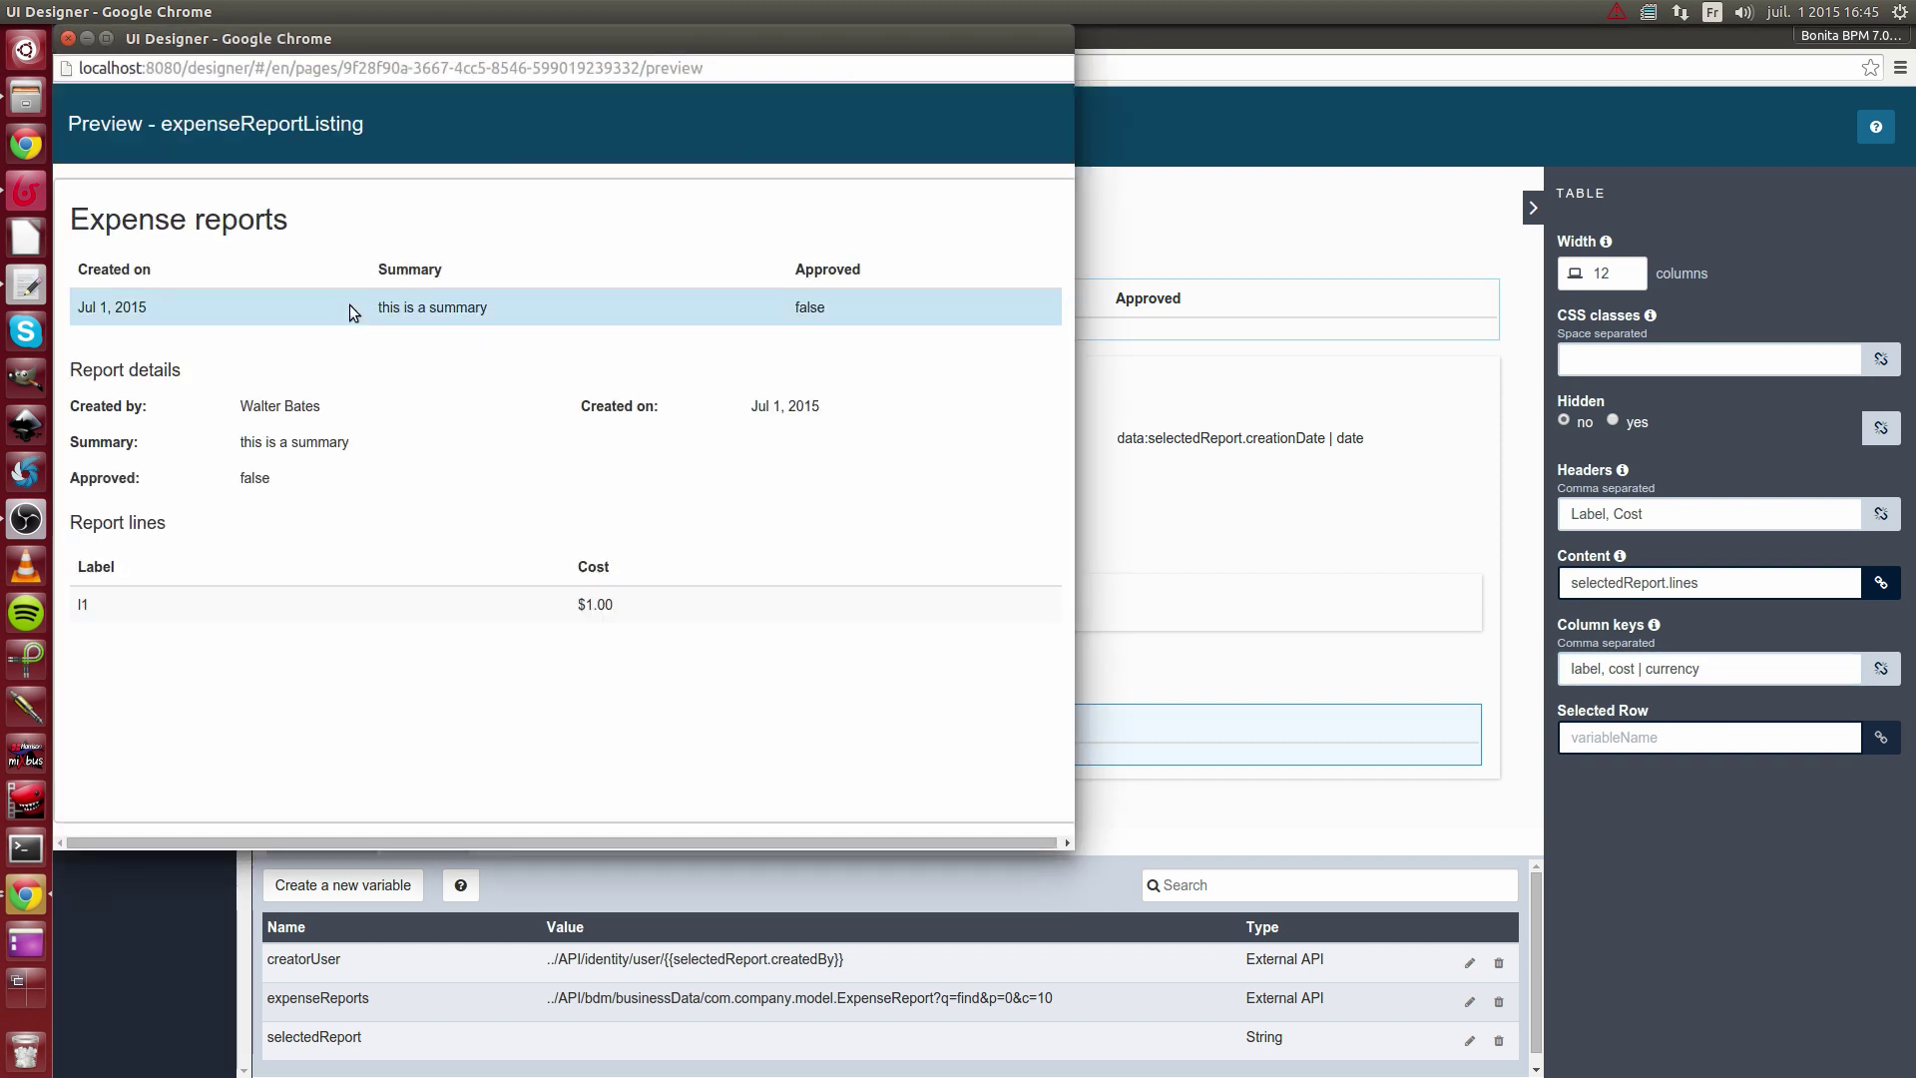
left_click(68, 39)
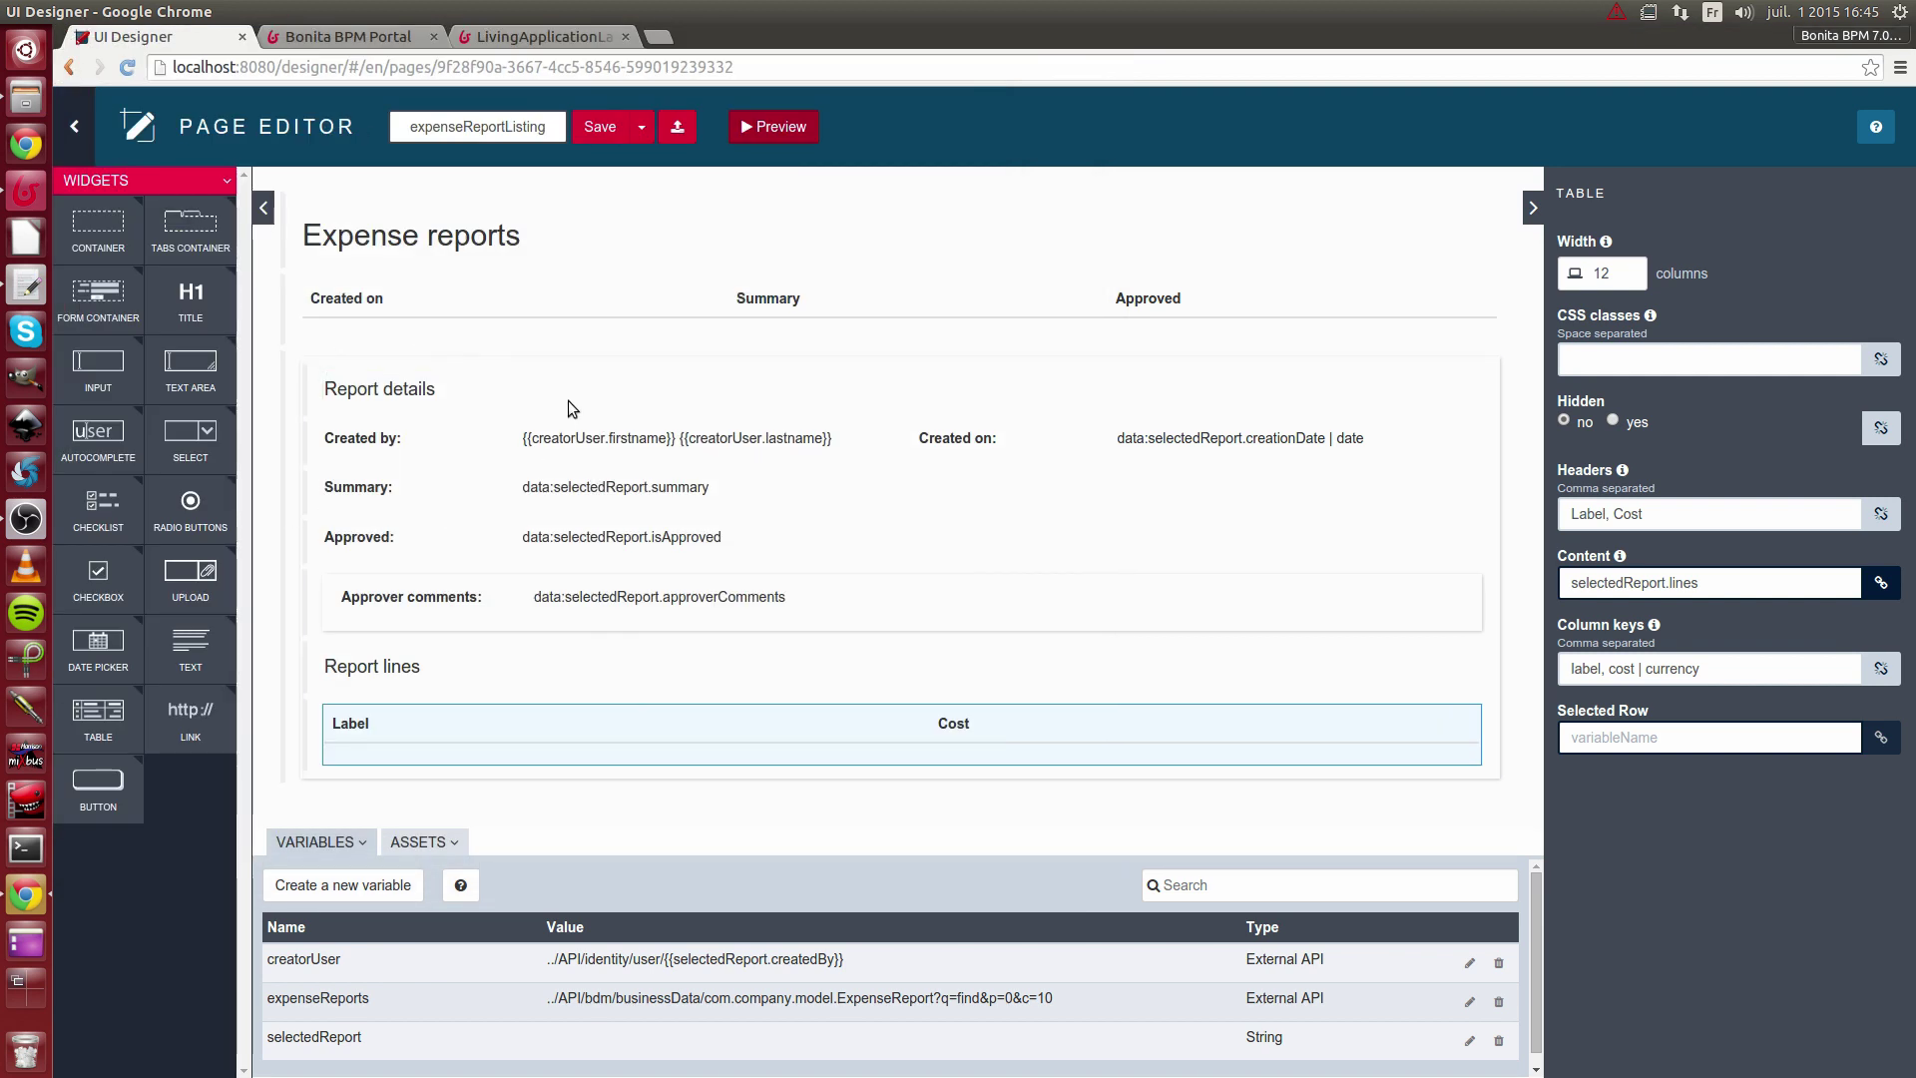
- Export the page and upload page-expenseReportListing.zip as expenseReportListing's new archive in the Portal
left_click(678, 127)
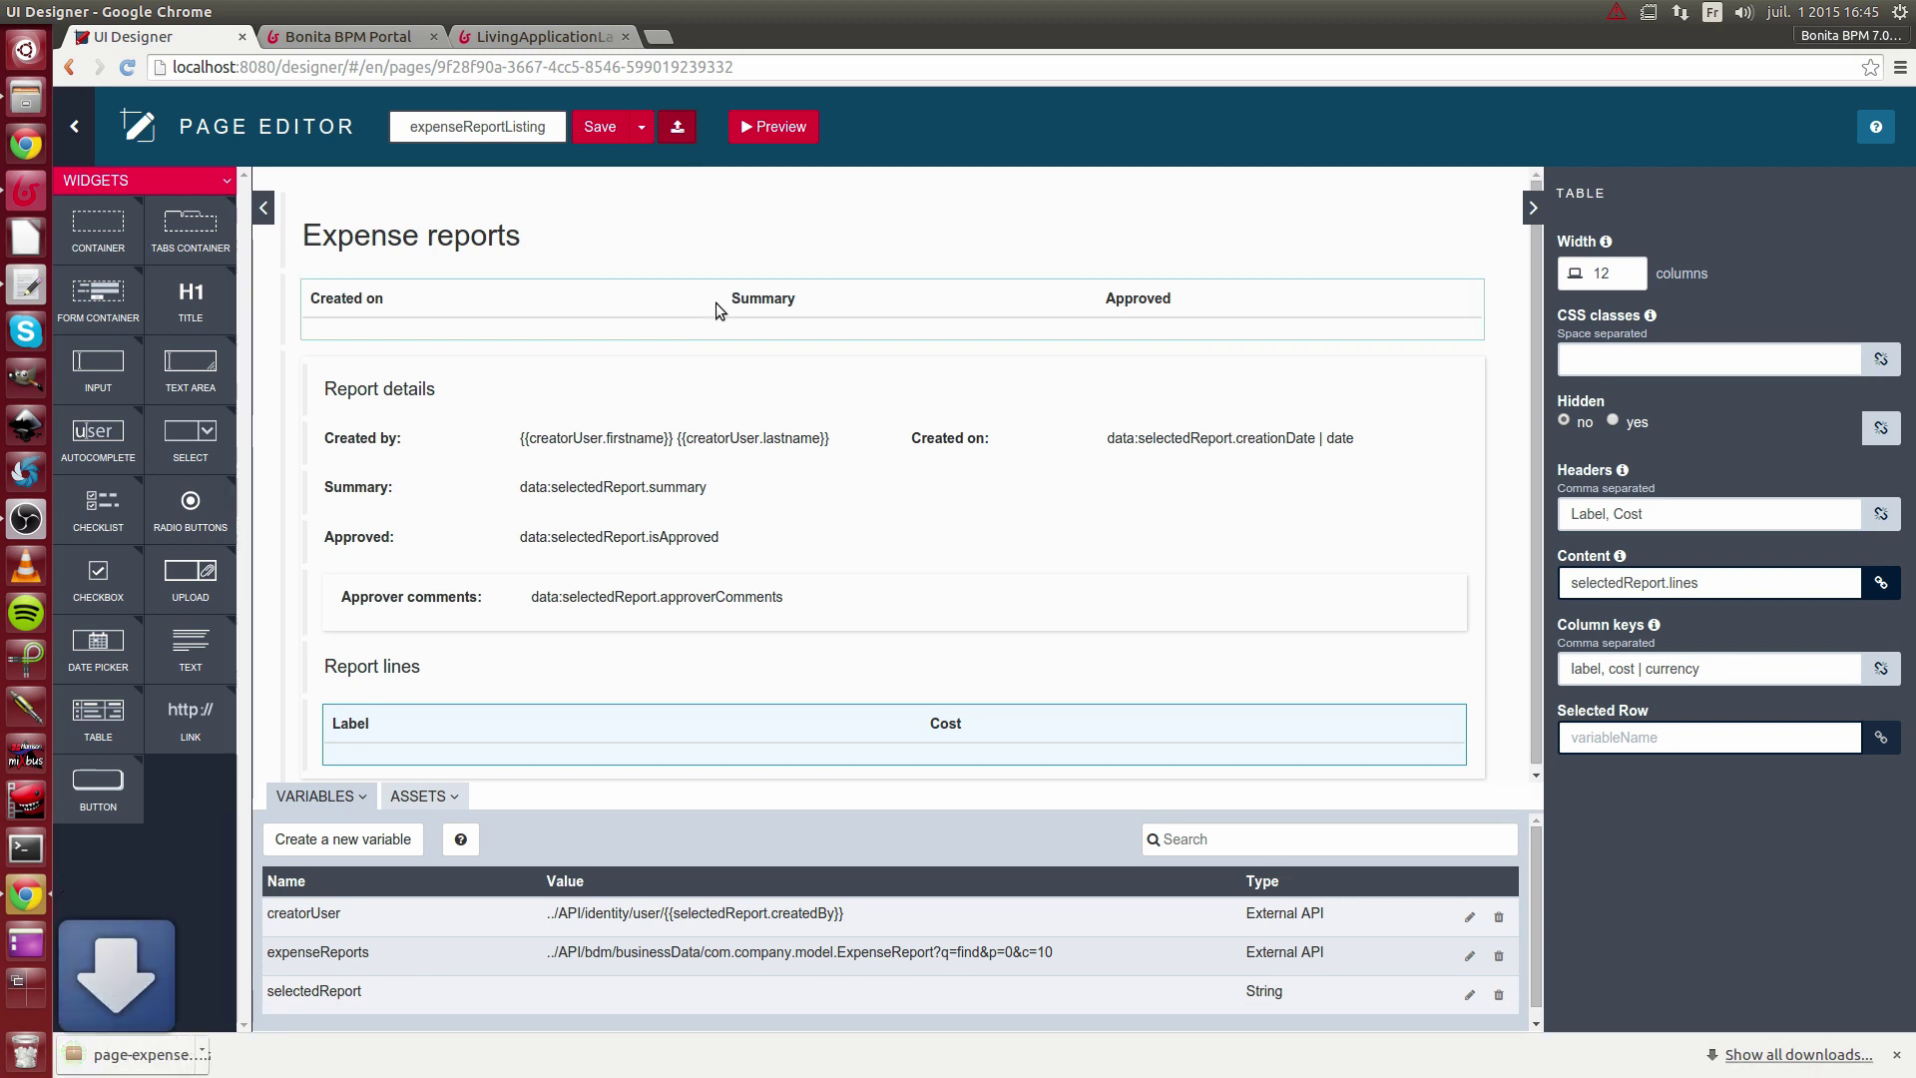
left_click(375, 37)
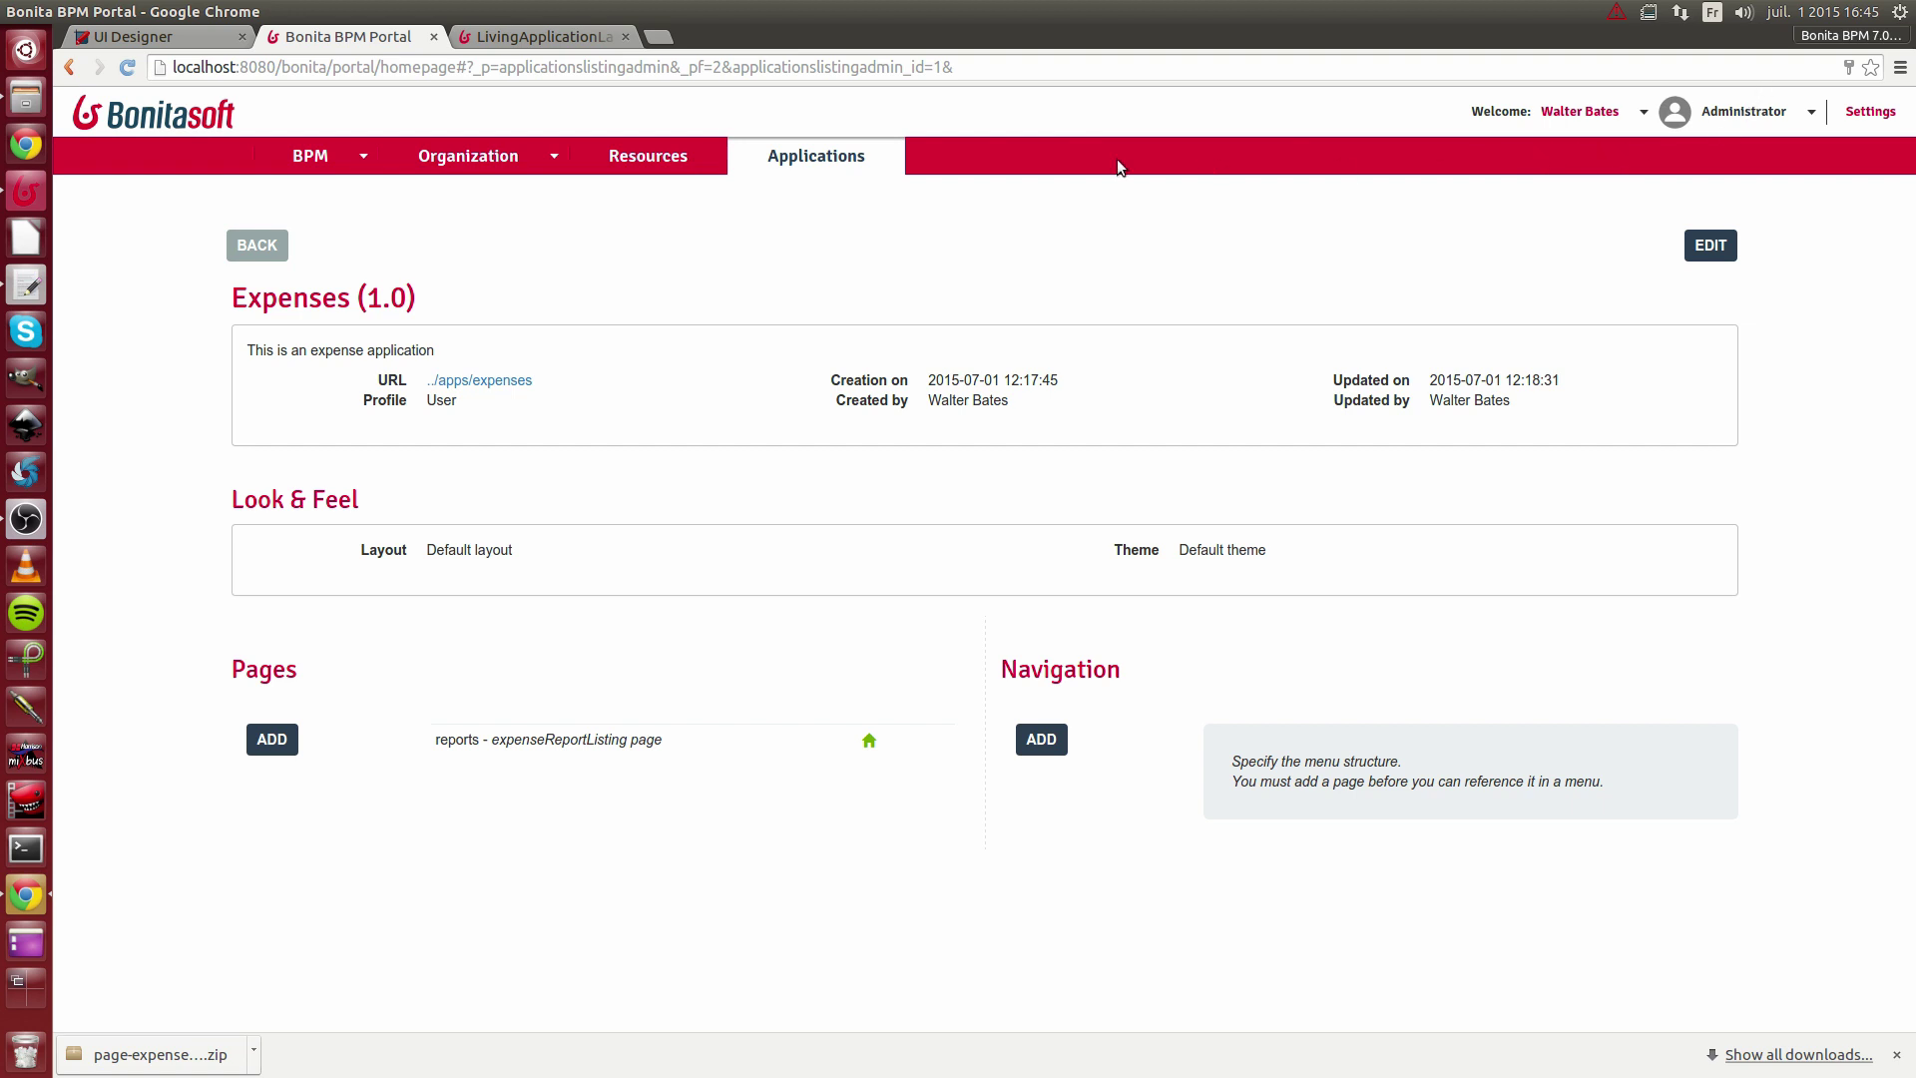
left_click(644, 162)
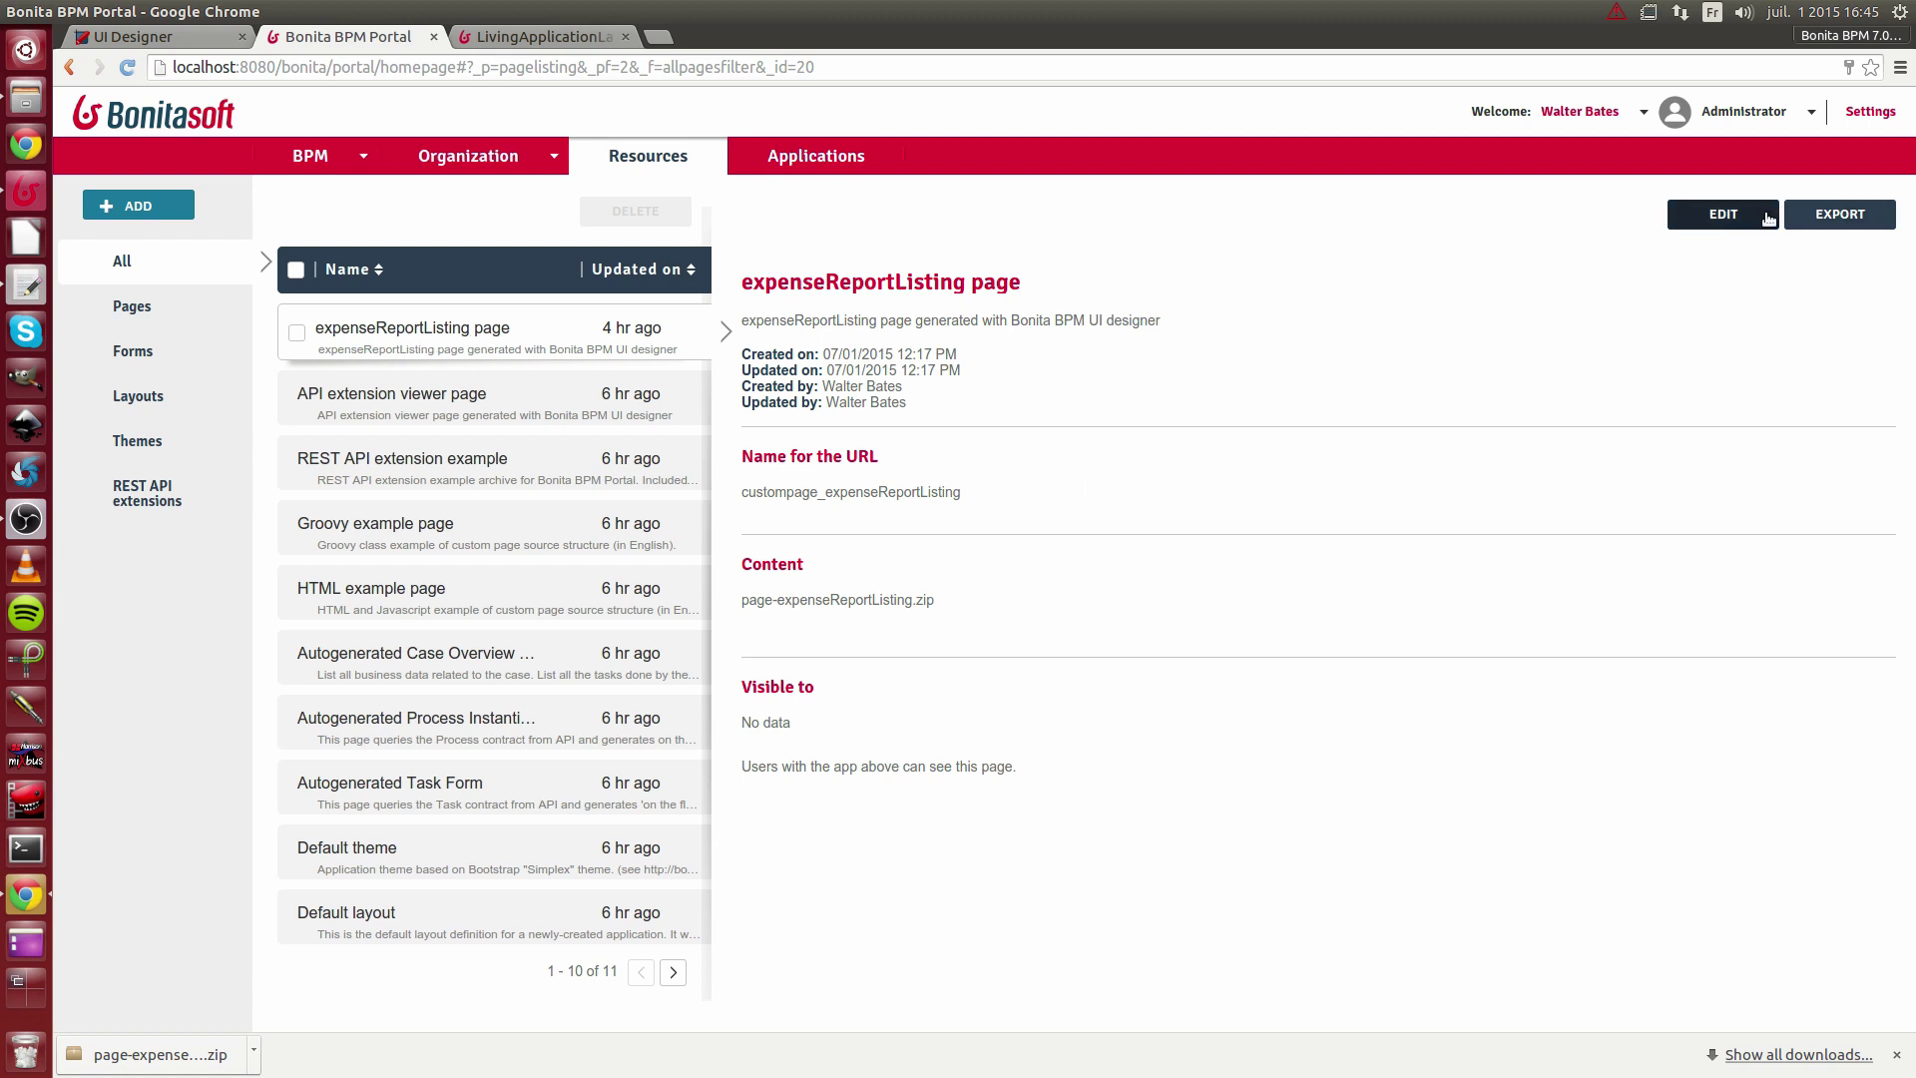
left_click(1750, 215)
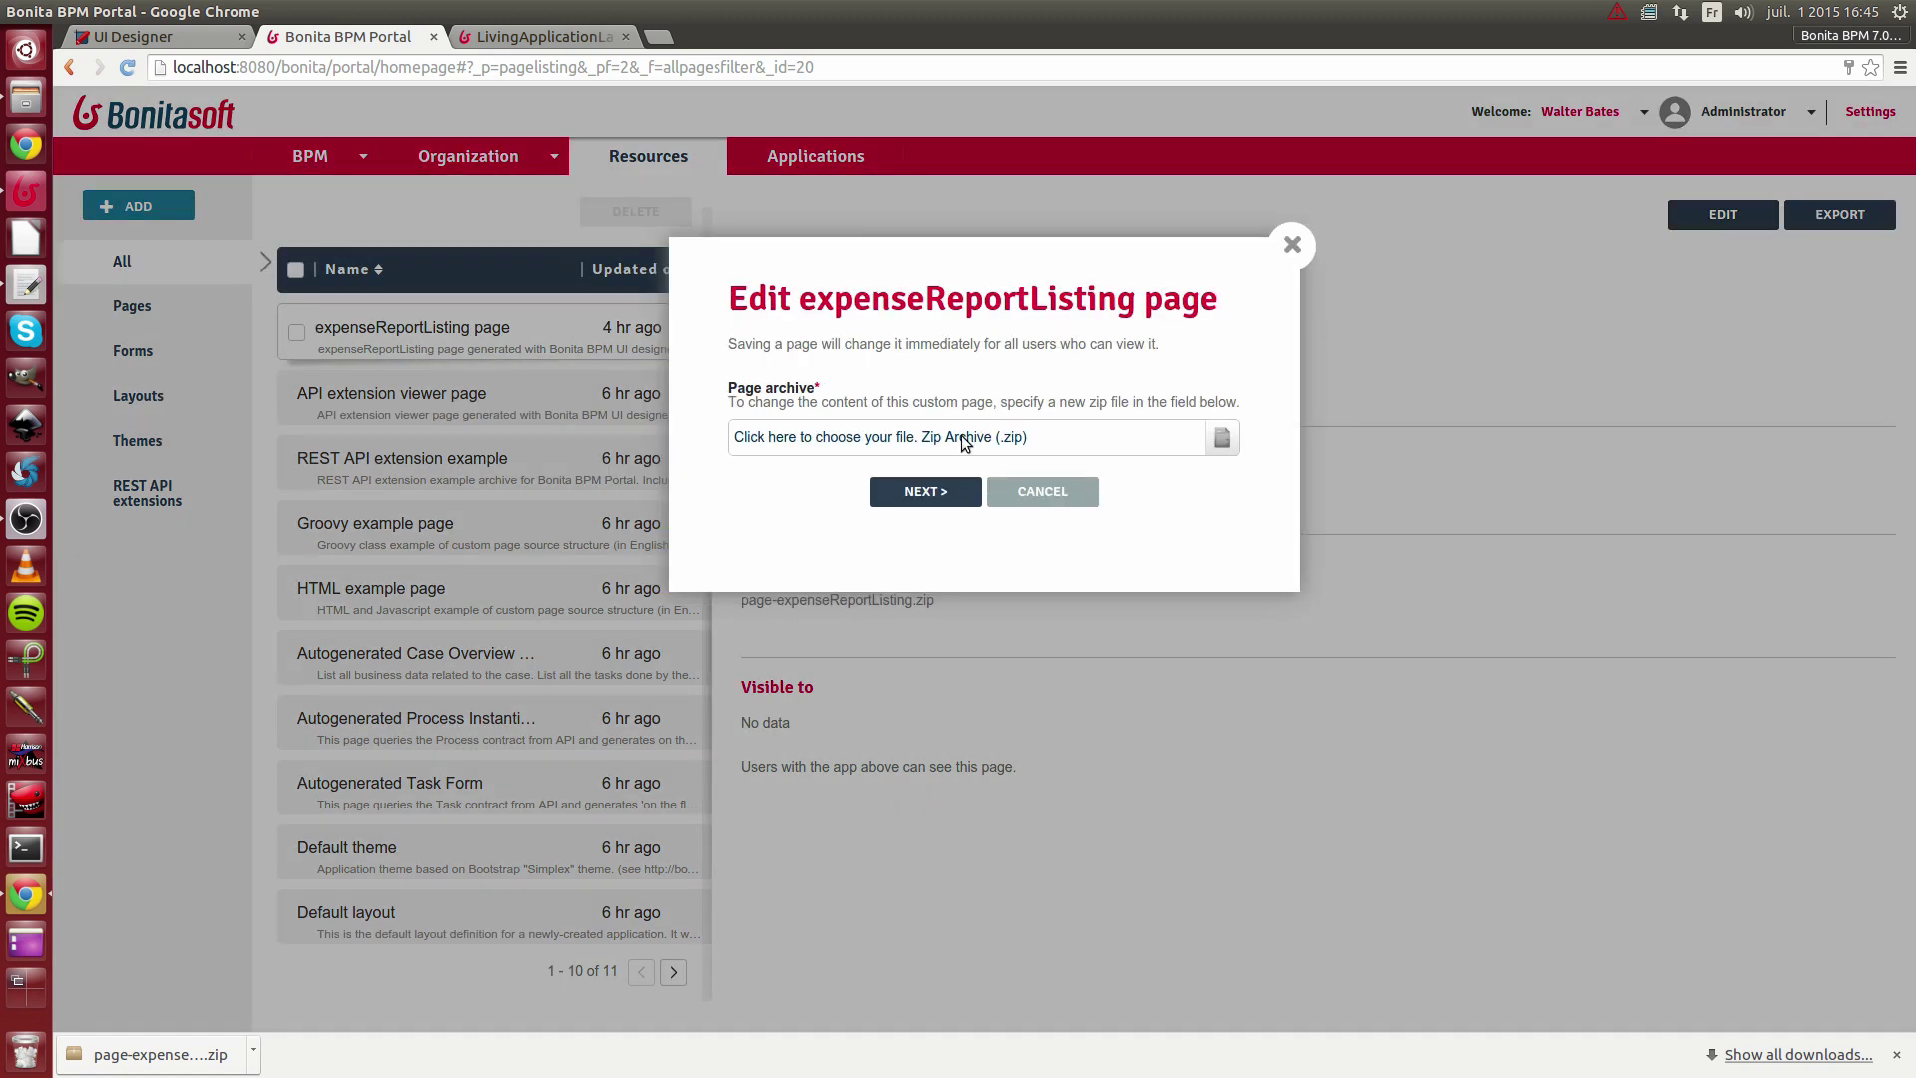
left_click(964, 442)
left_click(776, 317)
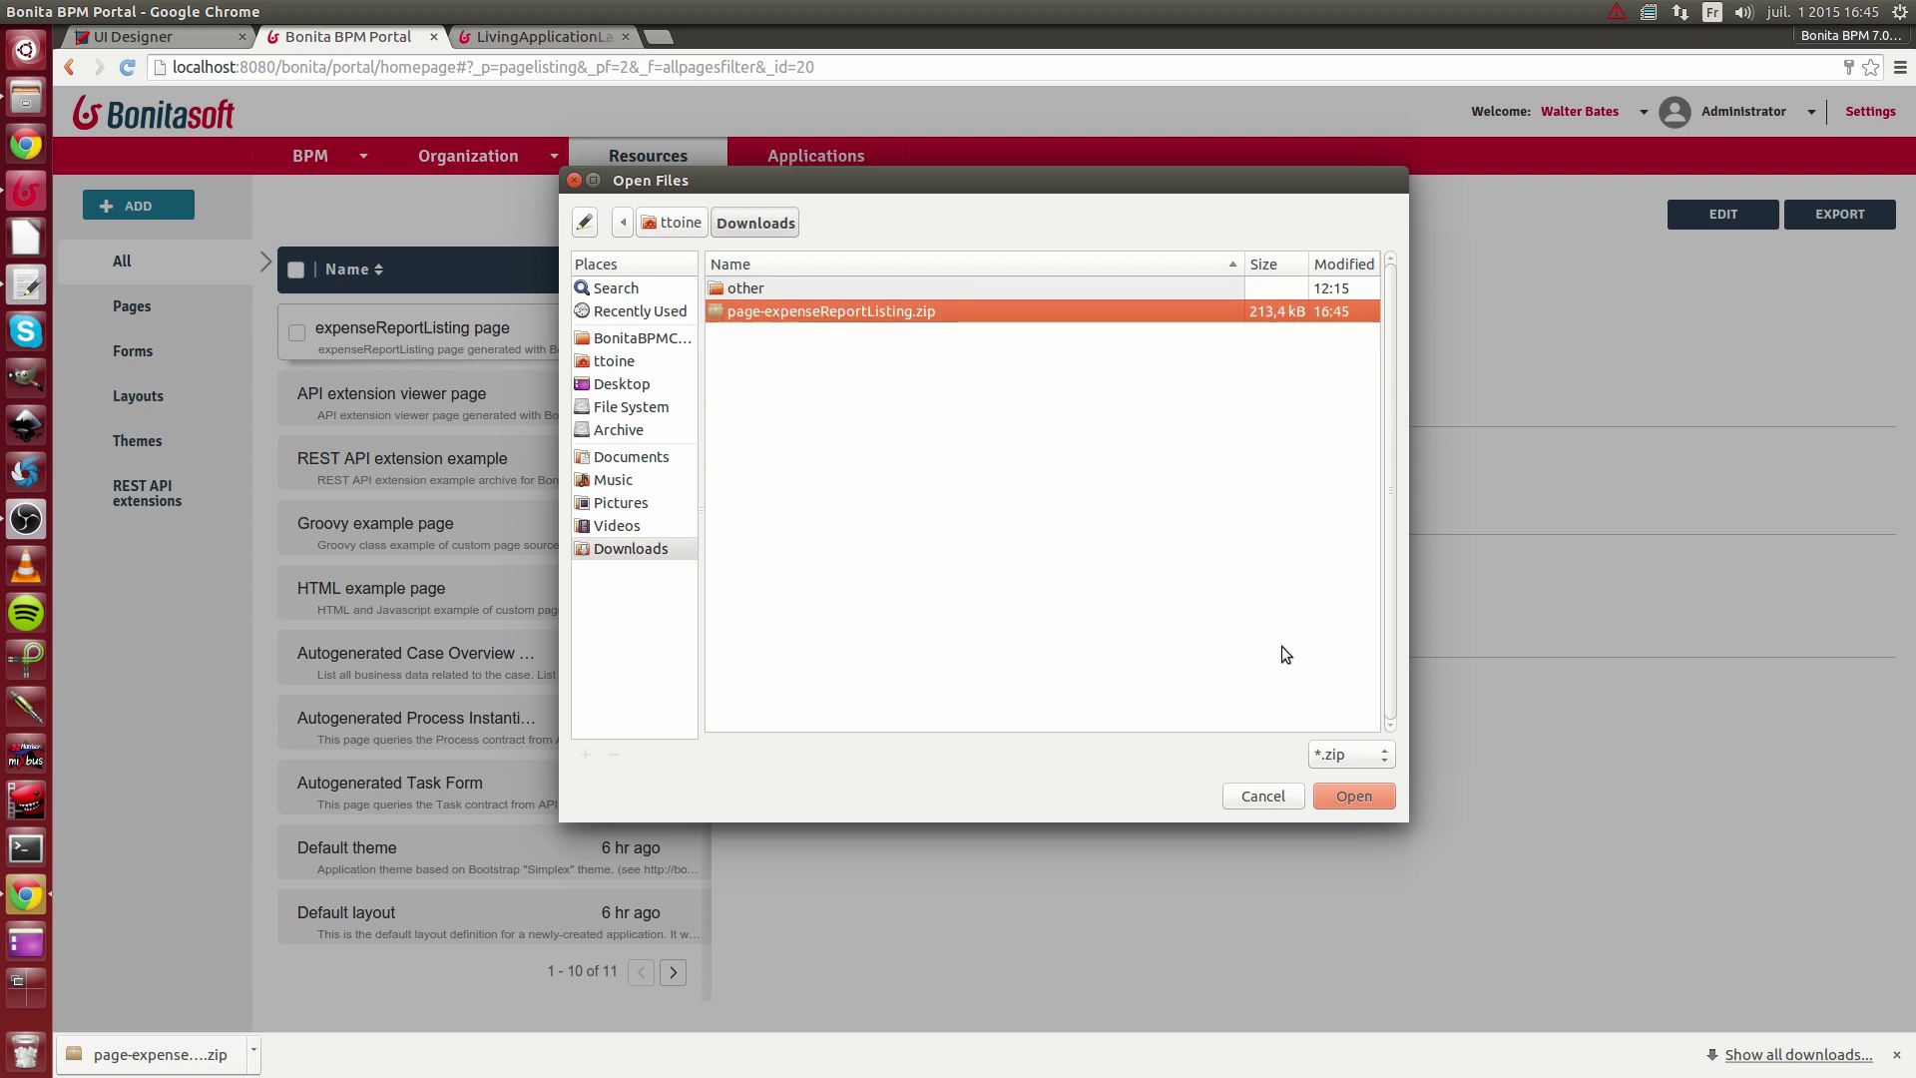
left_click(1364, 795)
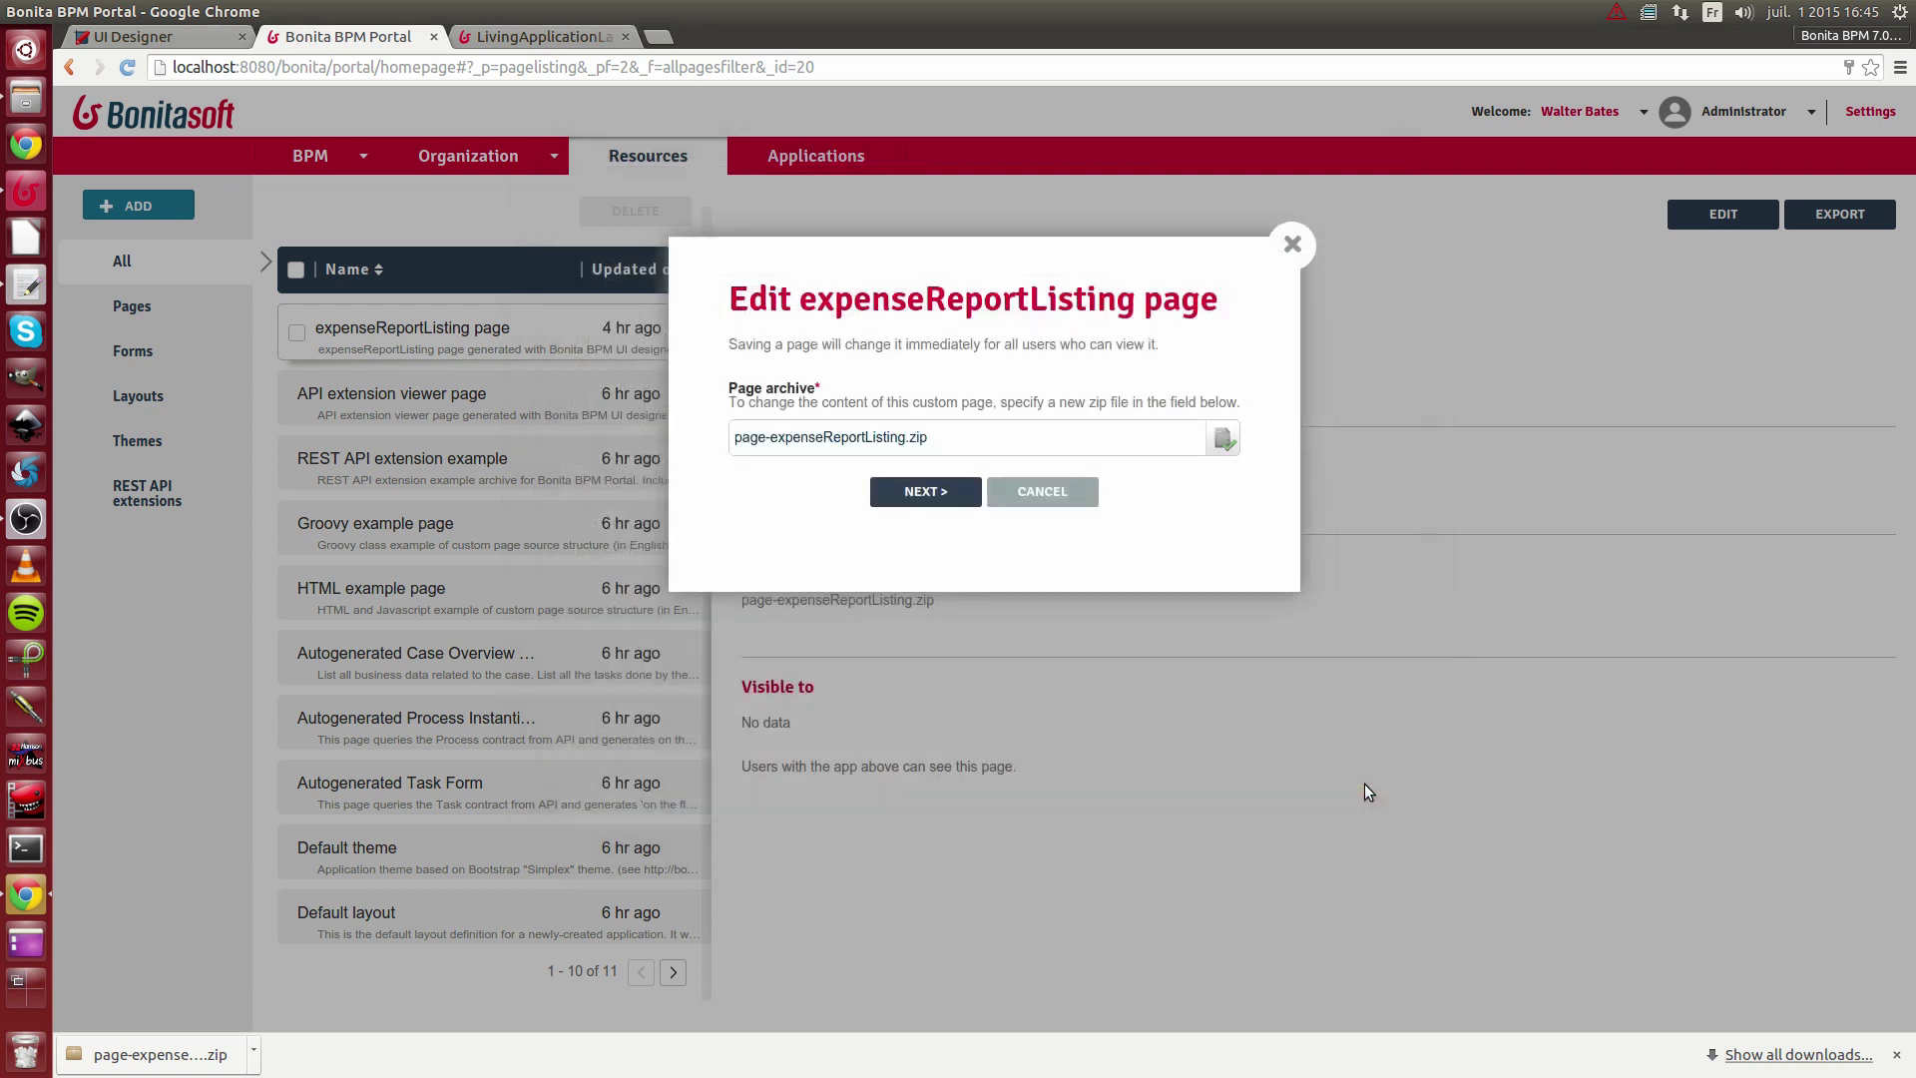
left_click(910, 494)
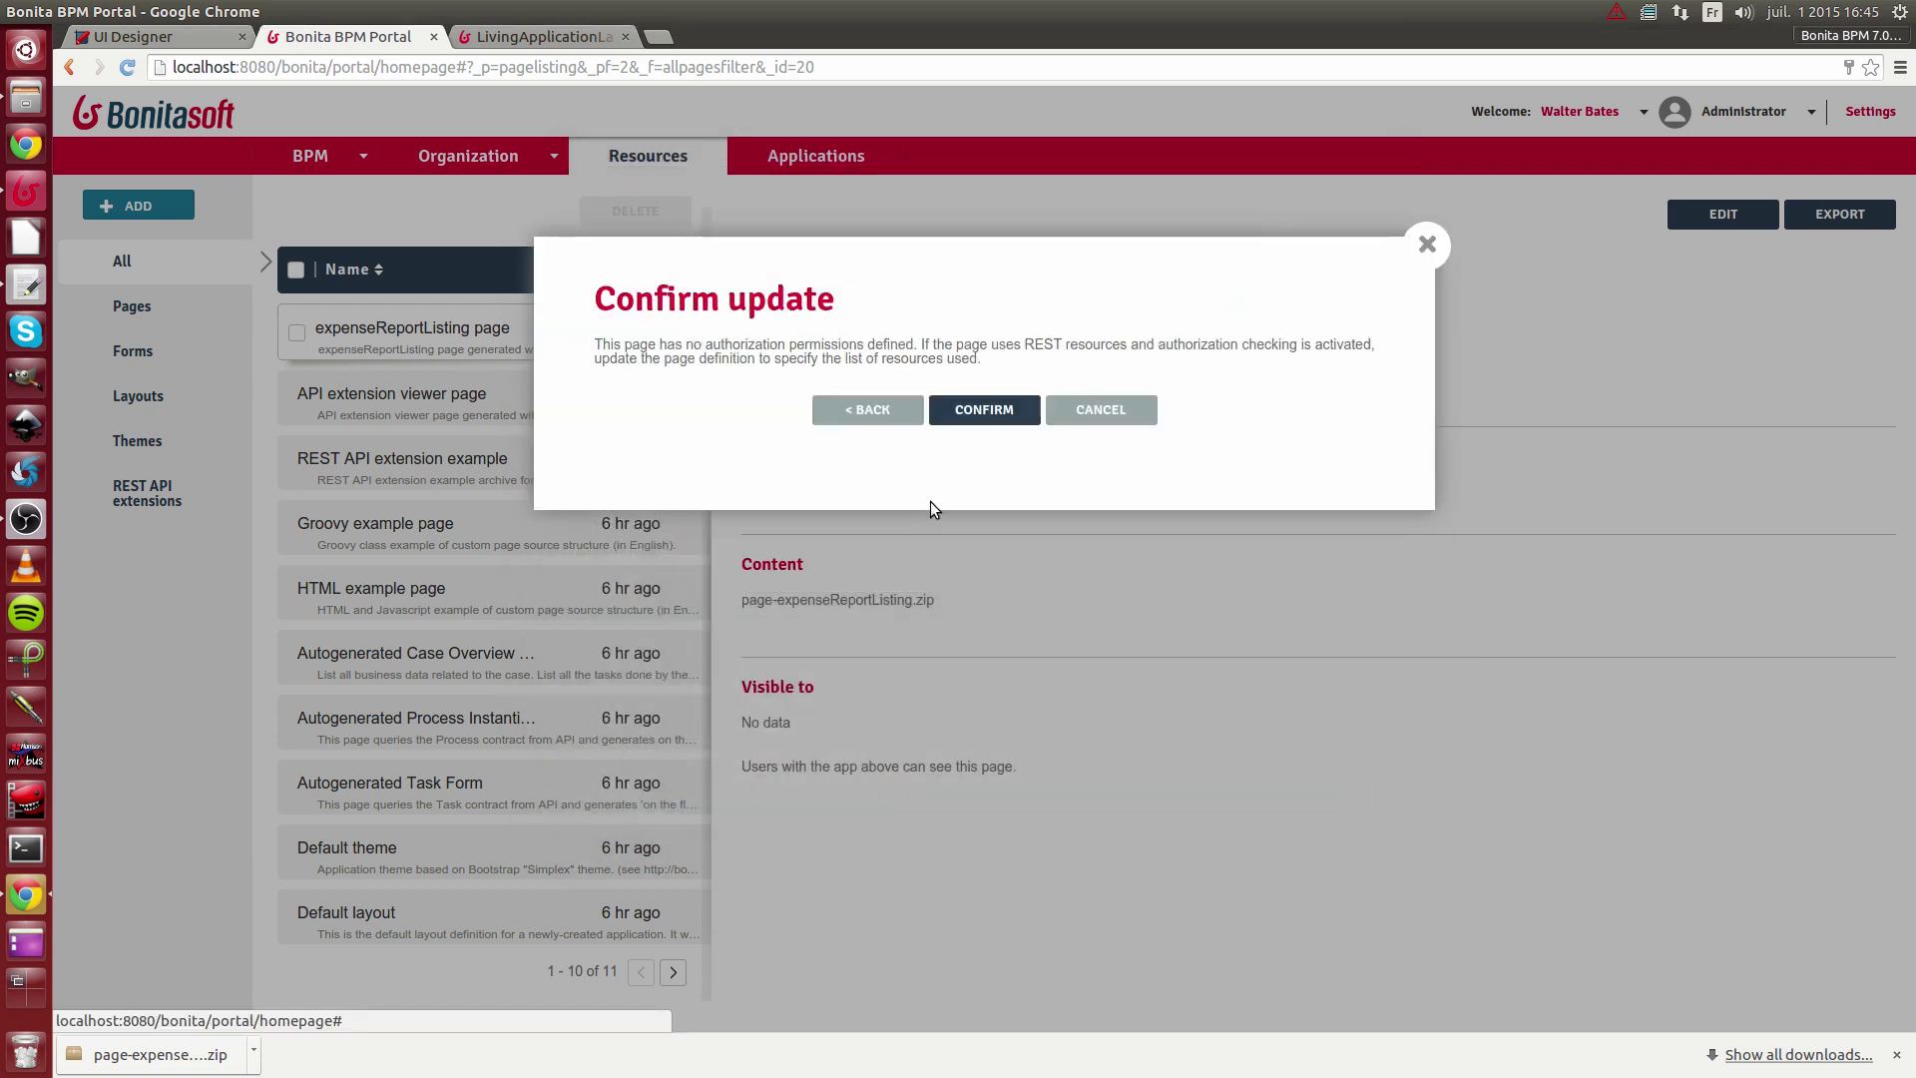
left_click(996, 423)
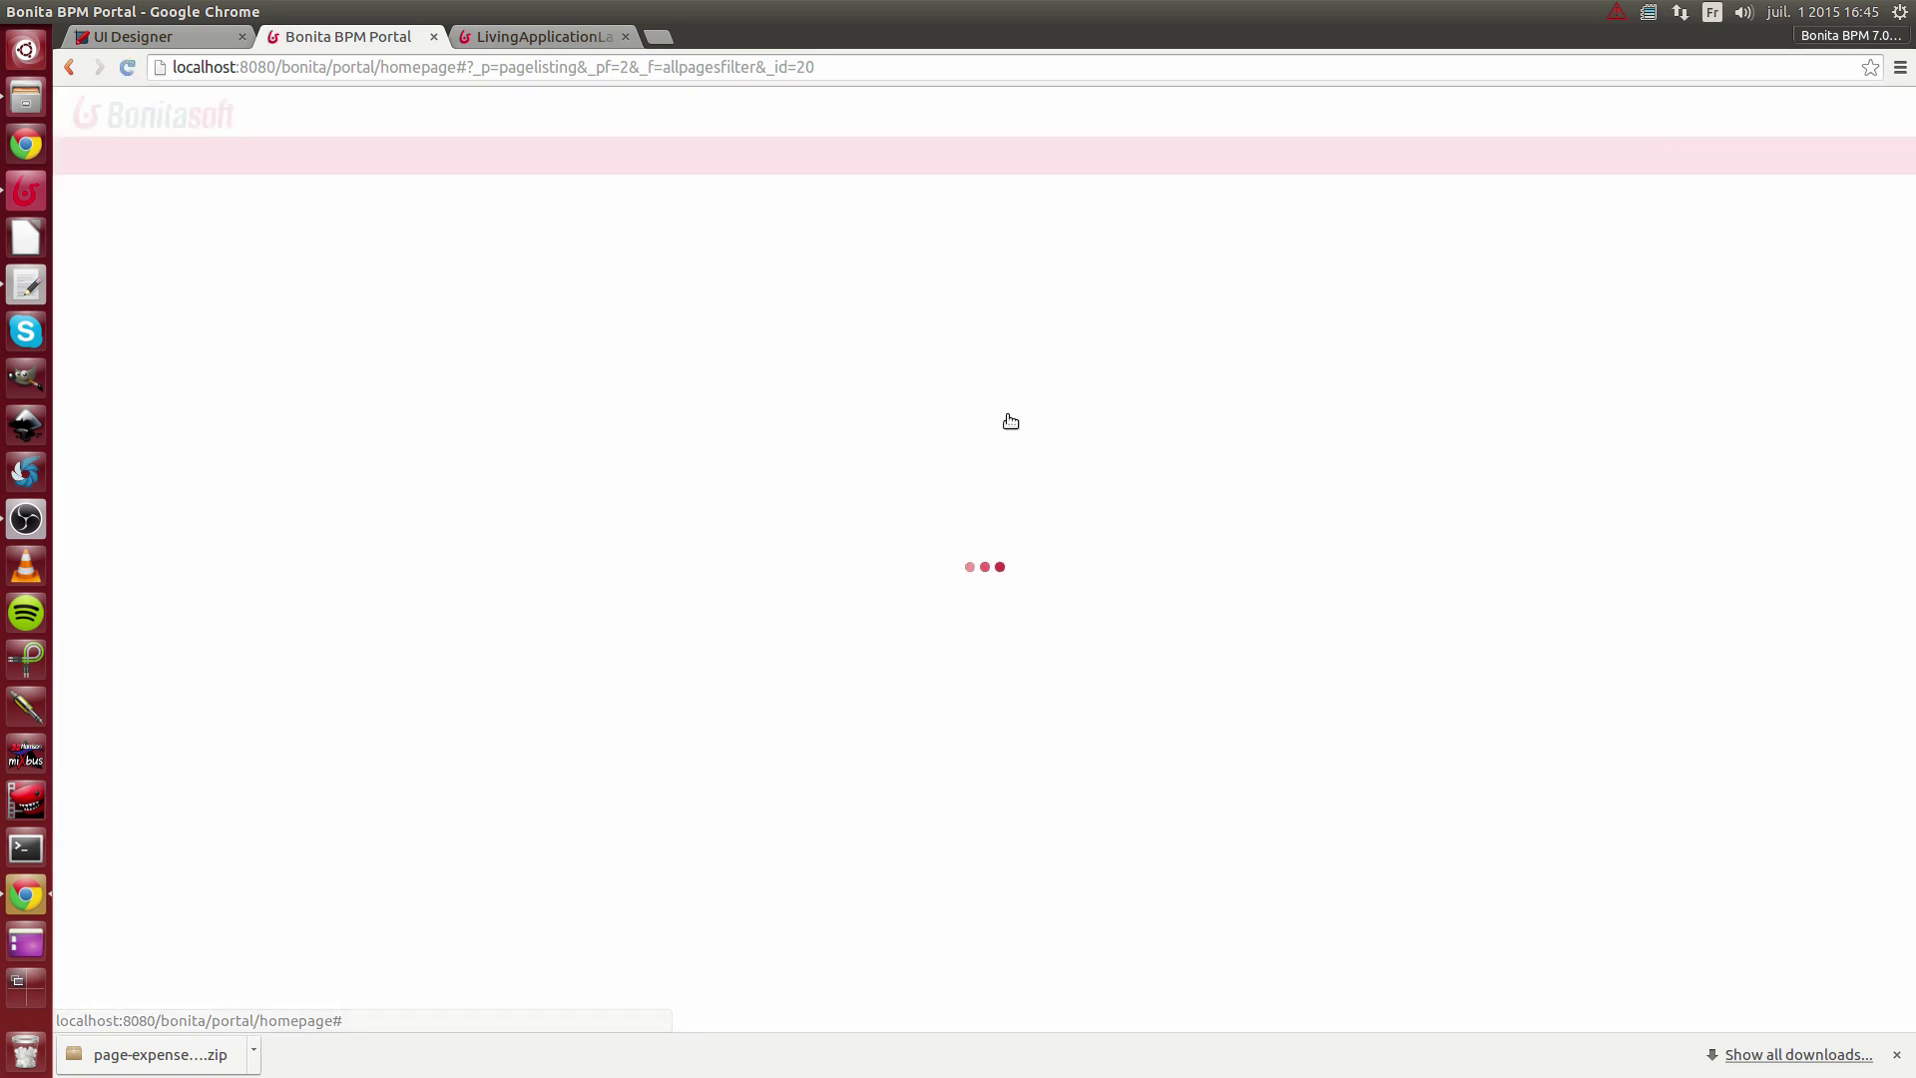
- Reload the Expenses app and select the first expense report to view its lines
left_click(559, 35)
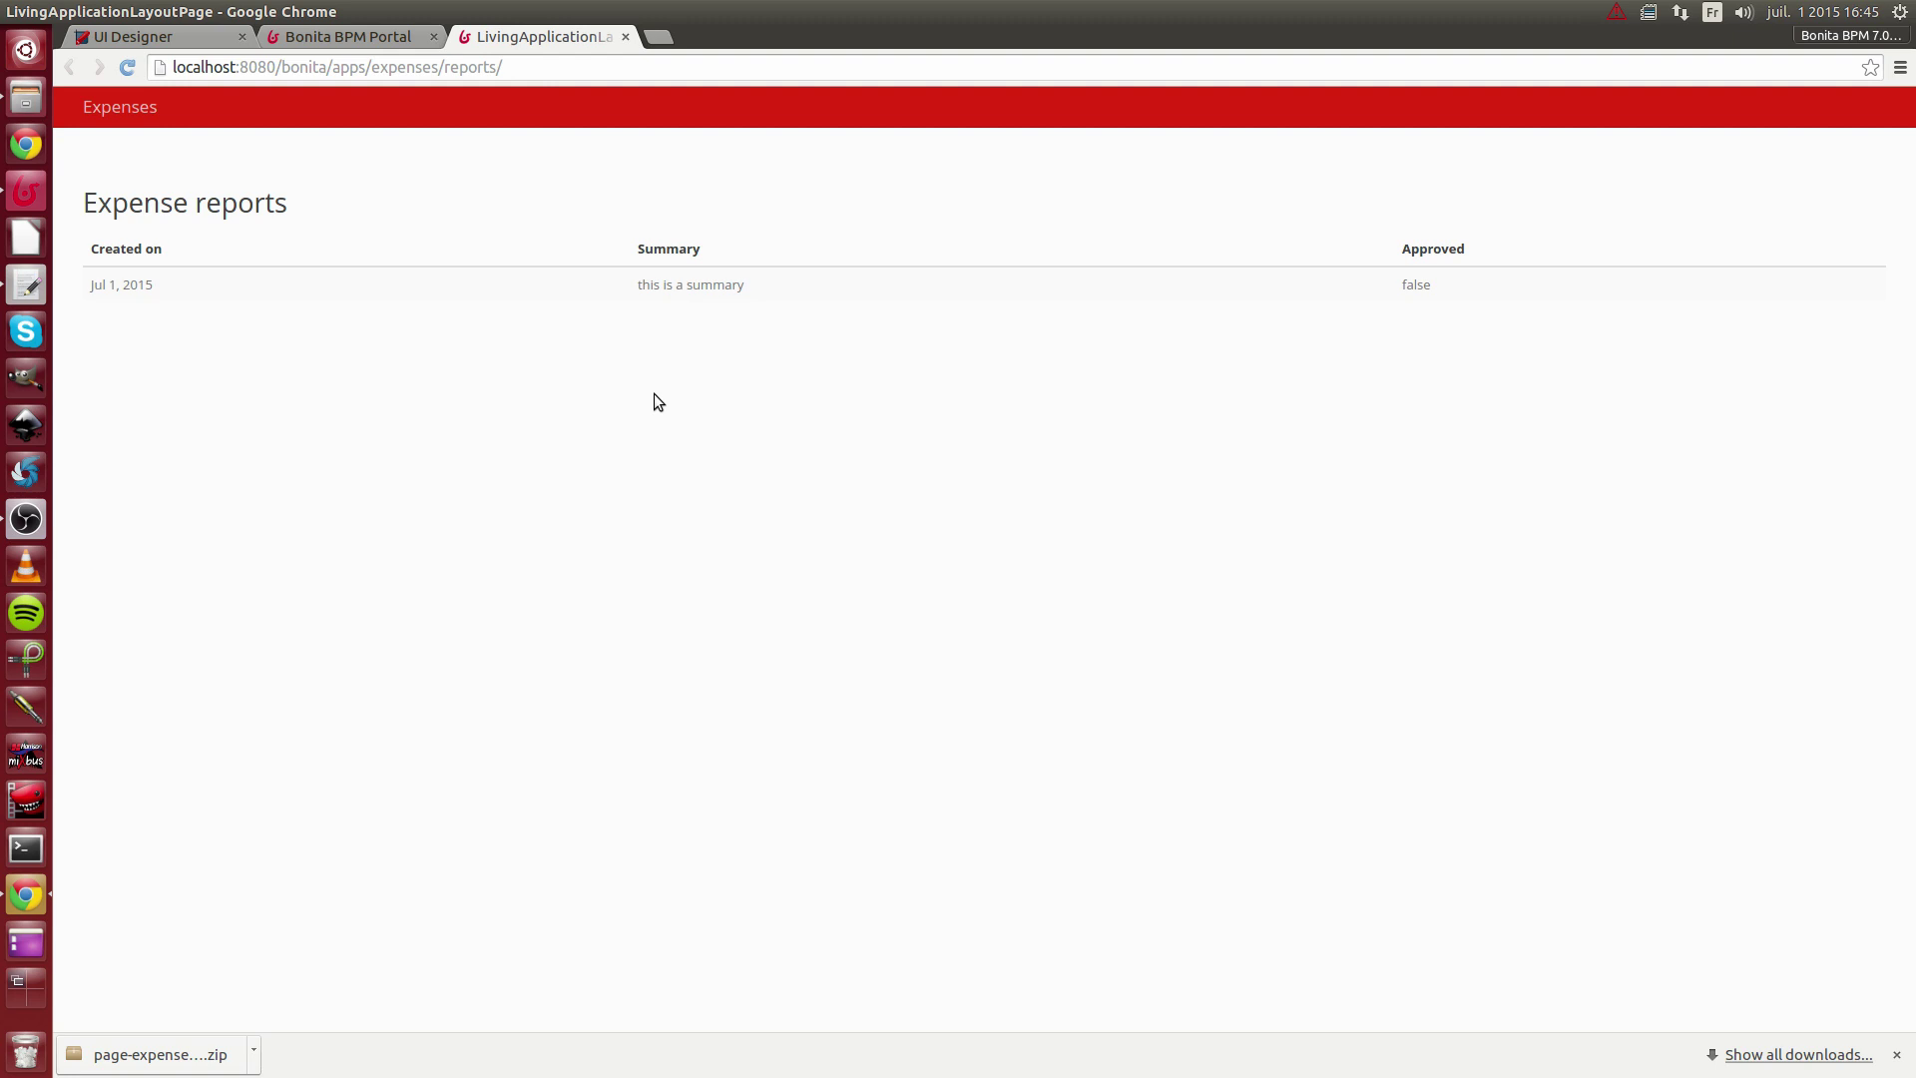
key("F5")
left_click(341, 295)
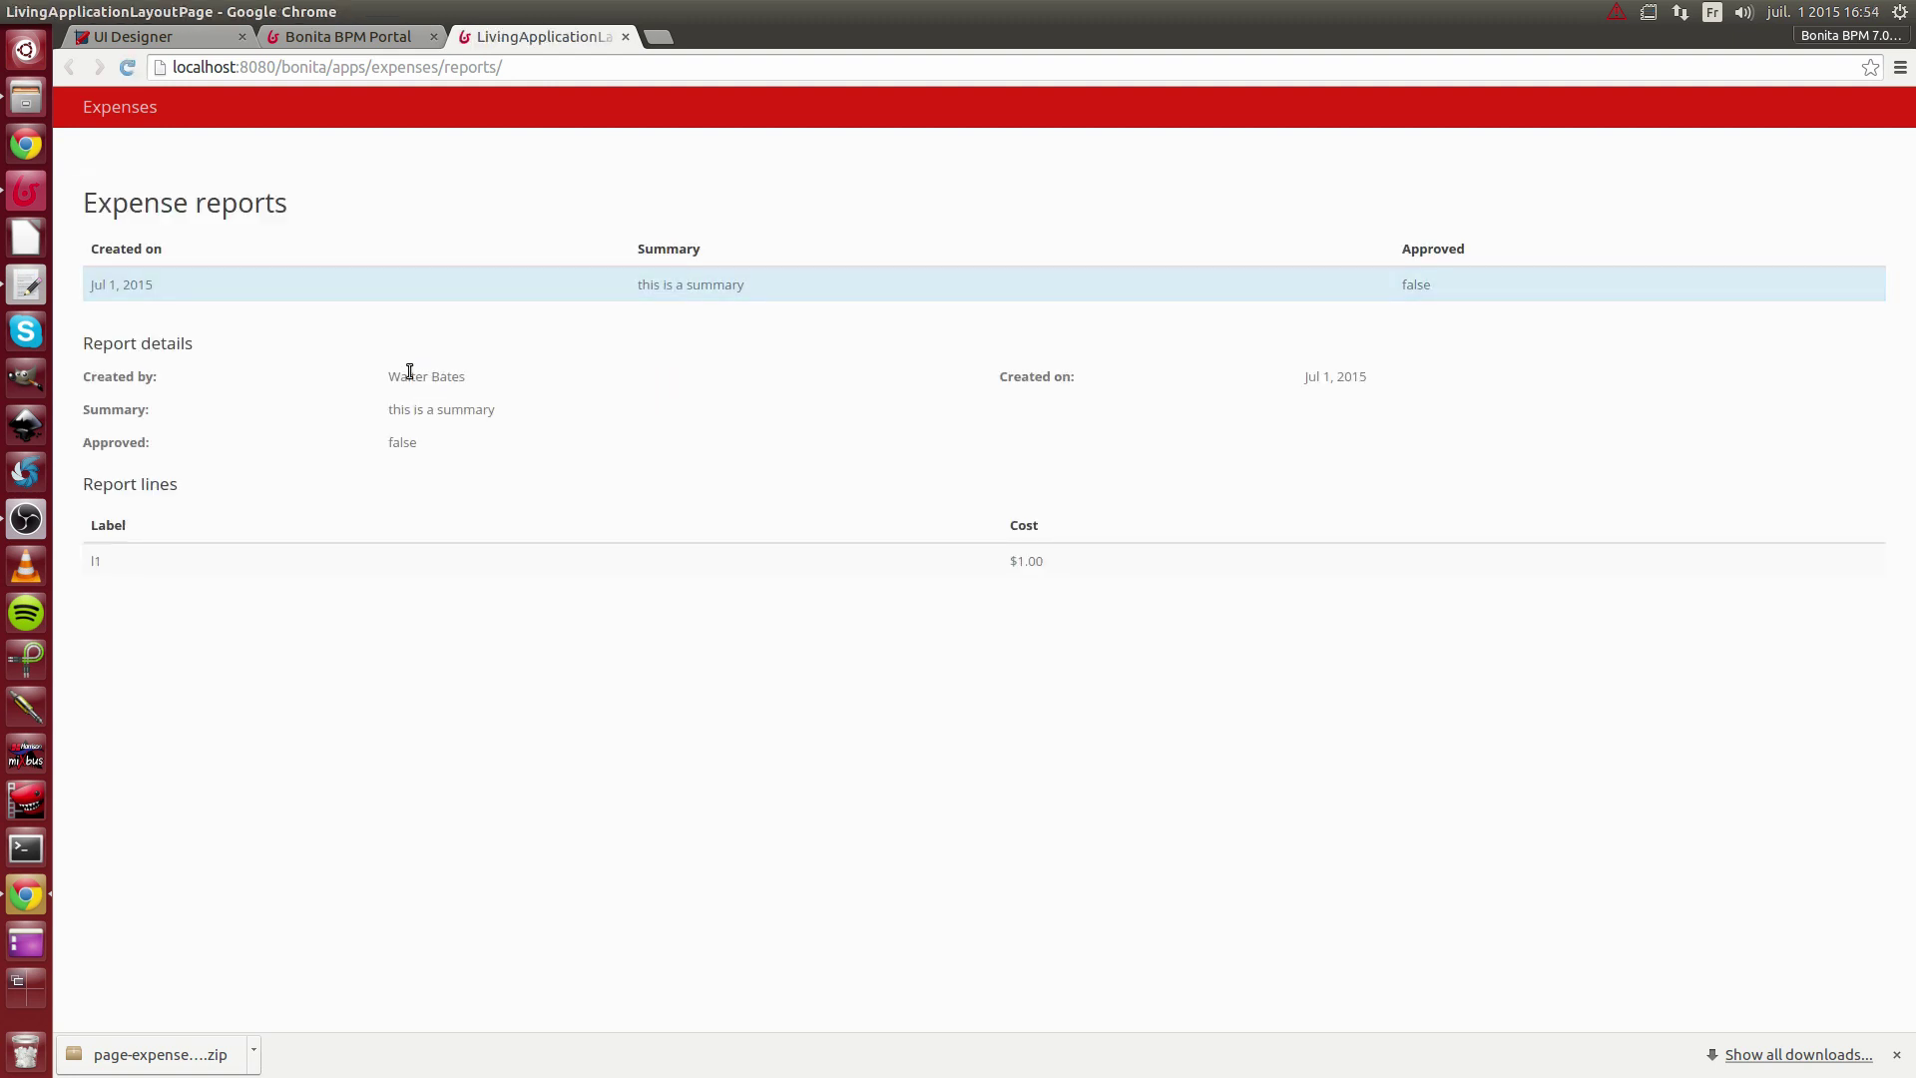